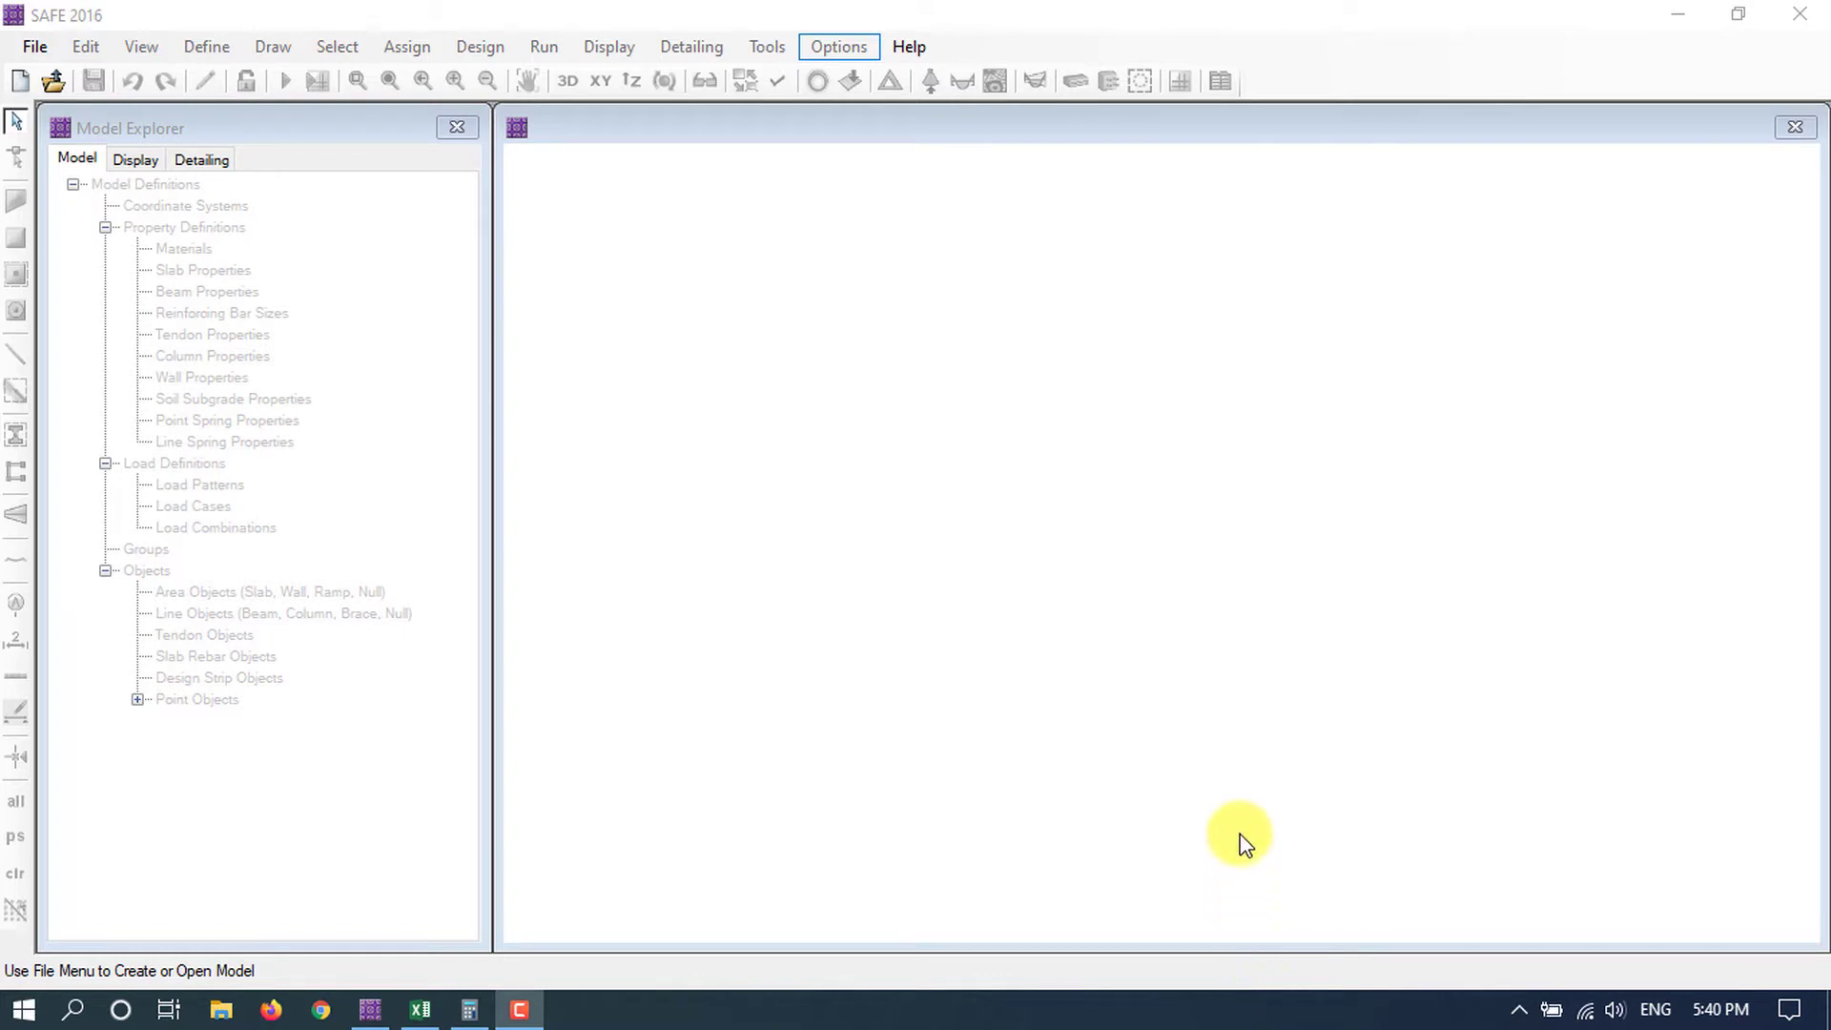
Review the isolated footing design parameters in Excel and start a new SAFE model using the IS 456-2000 design code.
{"action": "left_click", "coordinate": [419, 1009]}
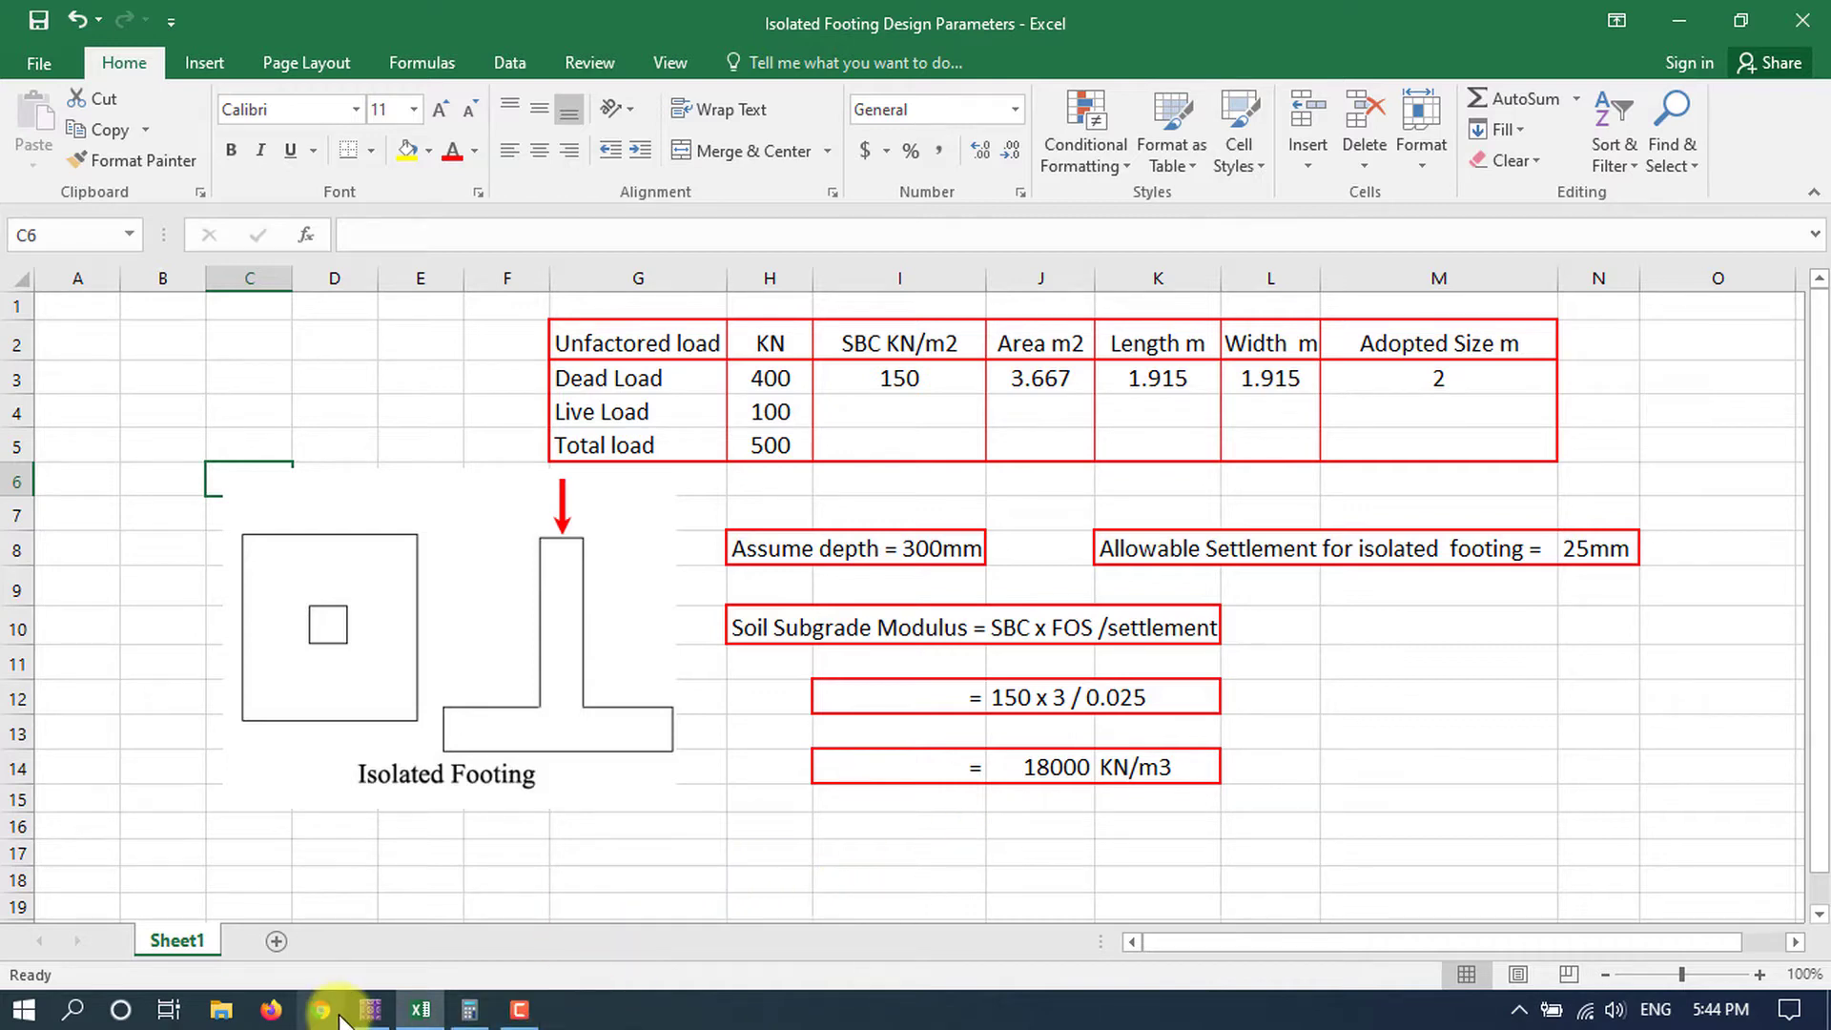
{"action": "left_click", "coordinate": [372, 1014]}
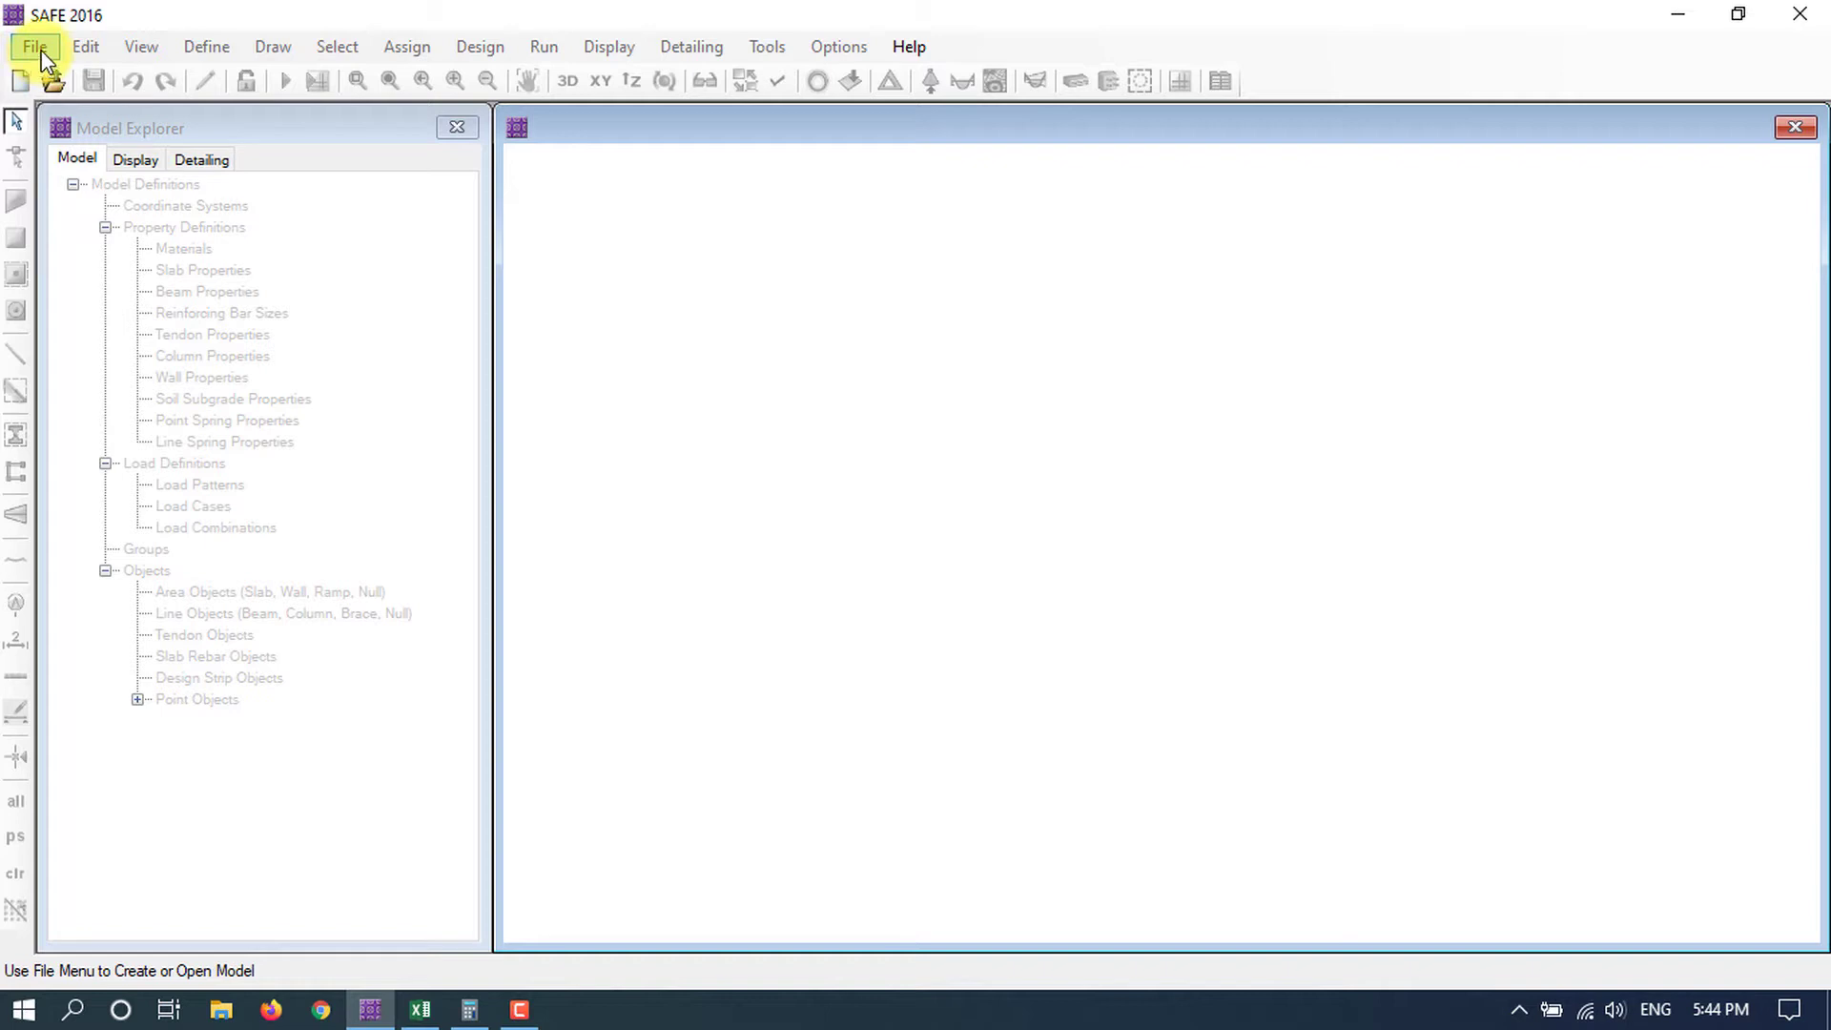
{"action": "left_click", "coordinate": [36, 48]}
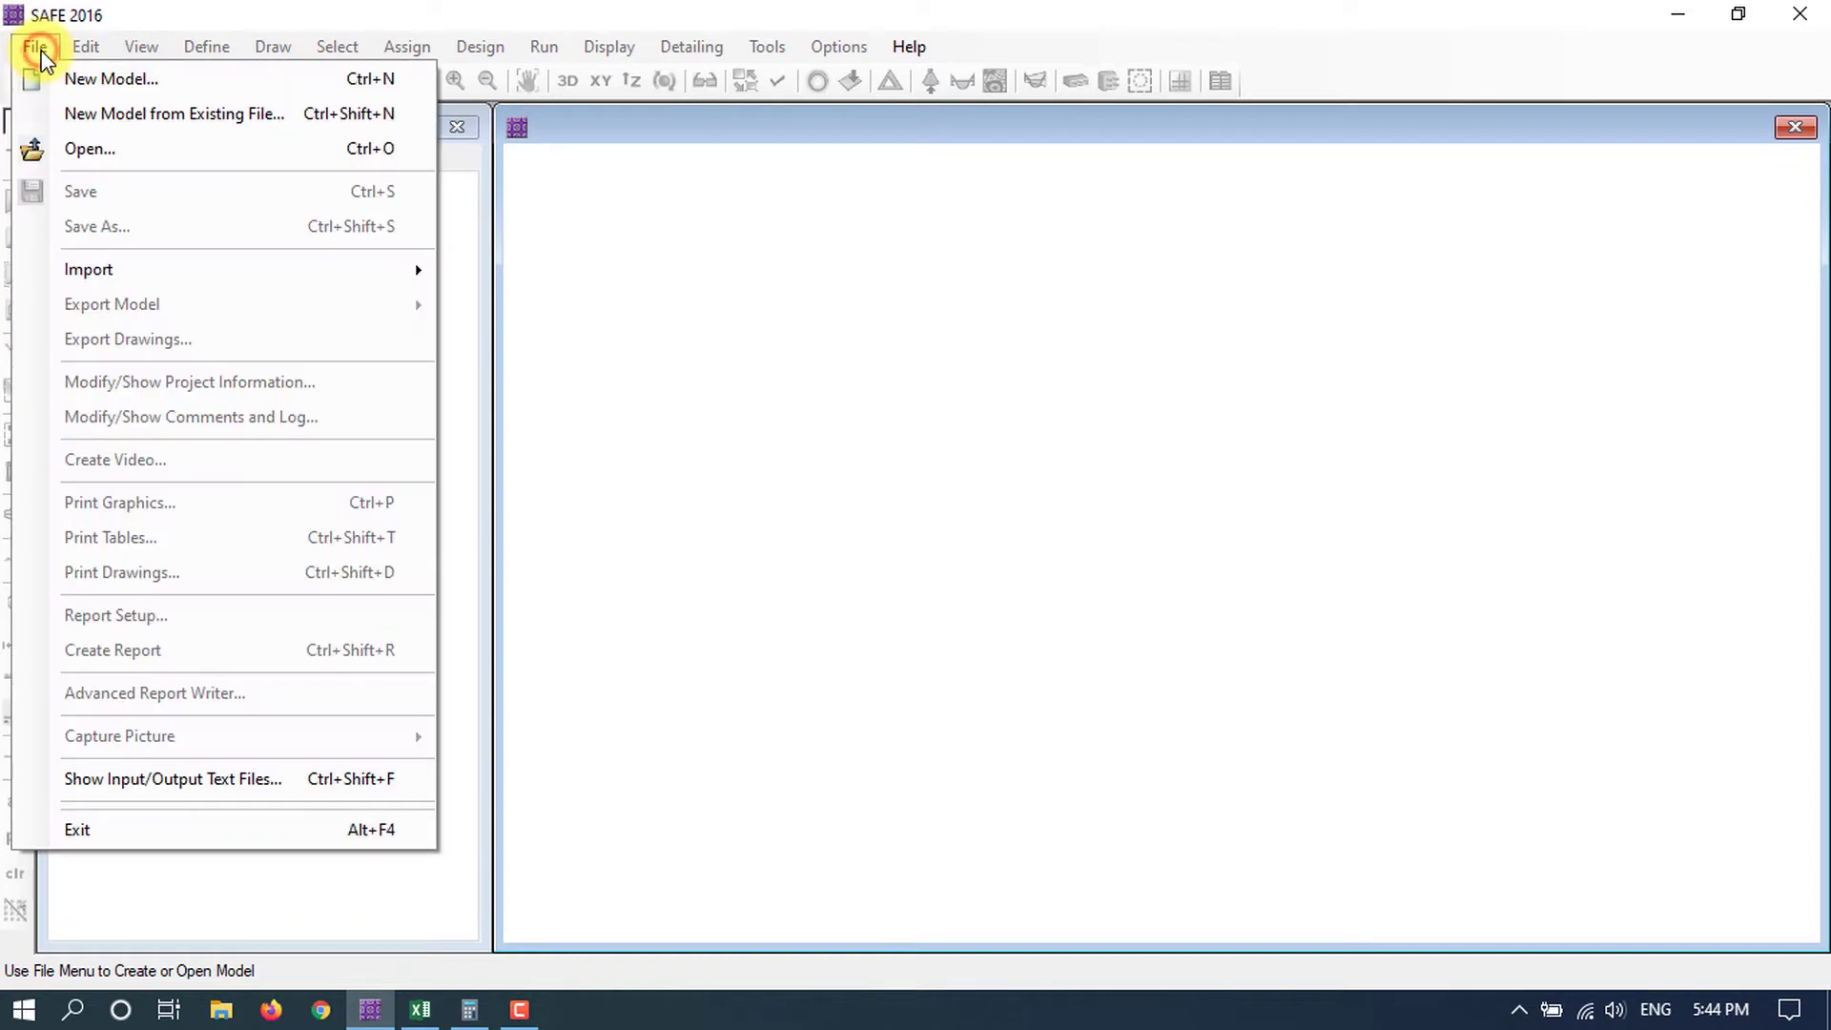
{"action": "left_click", "coordinate": [112, 78]}
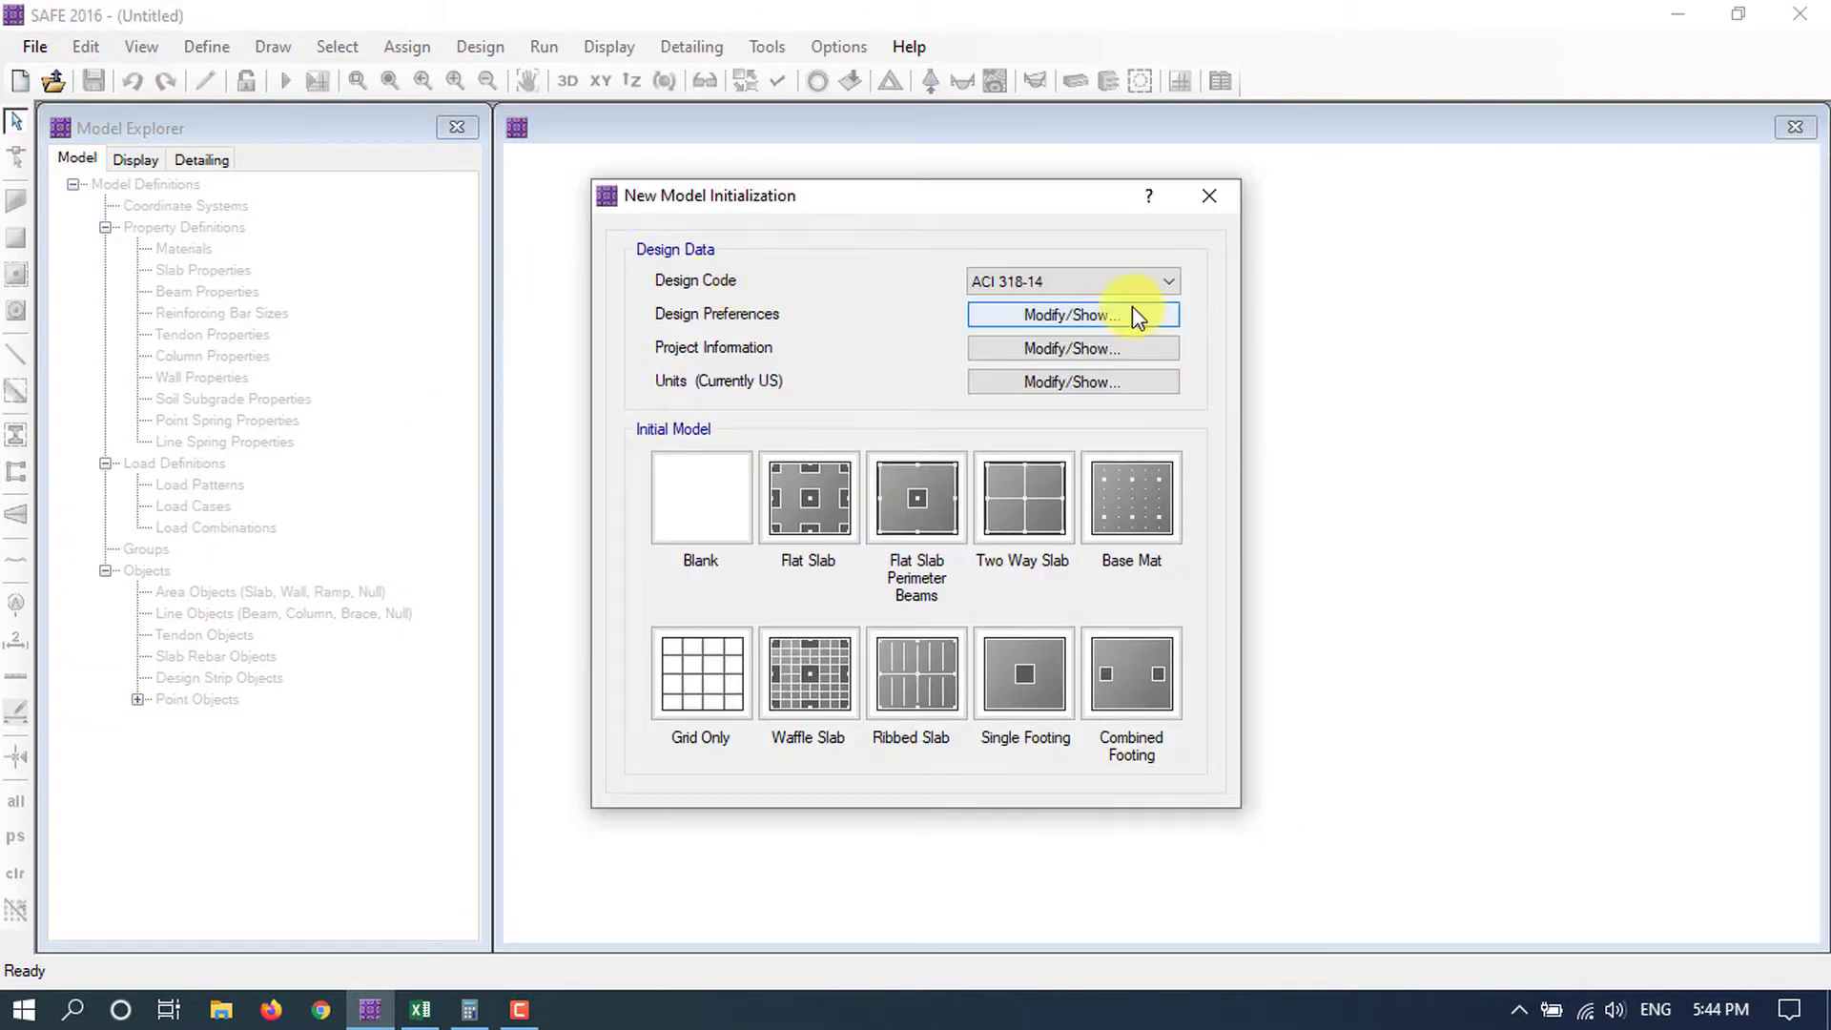
{"action": "left_click", "coordinate": [1170, 282]}
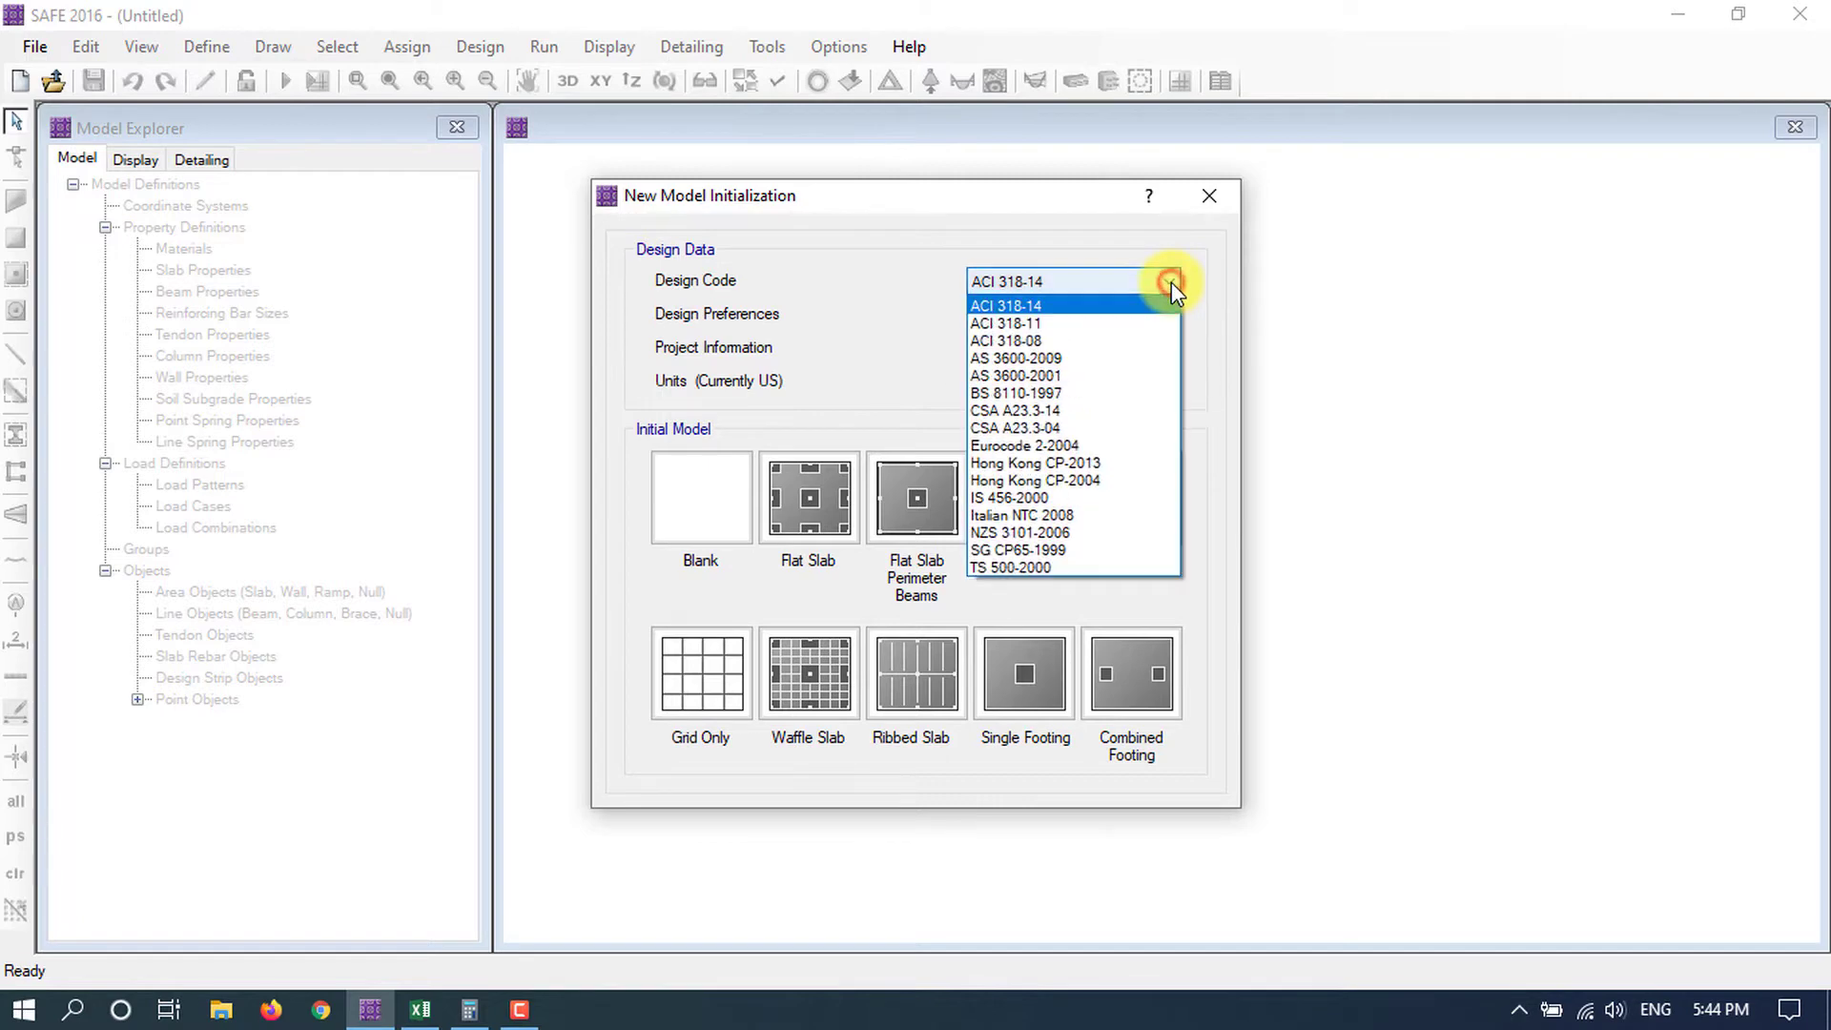
{"action": "left_click", "coordinate": [1030, 498]}
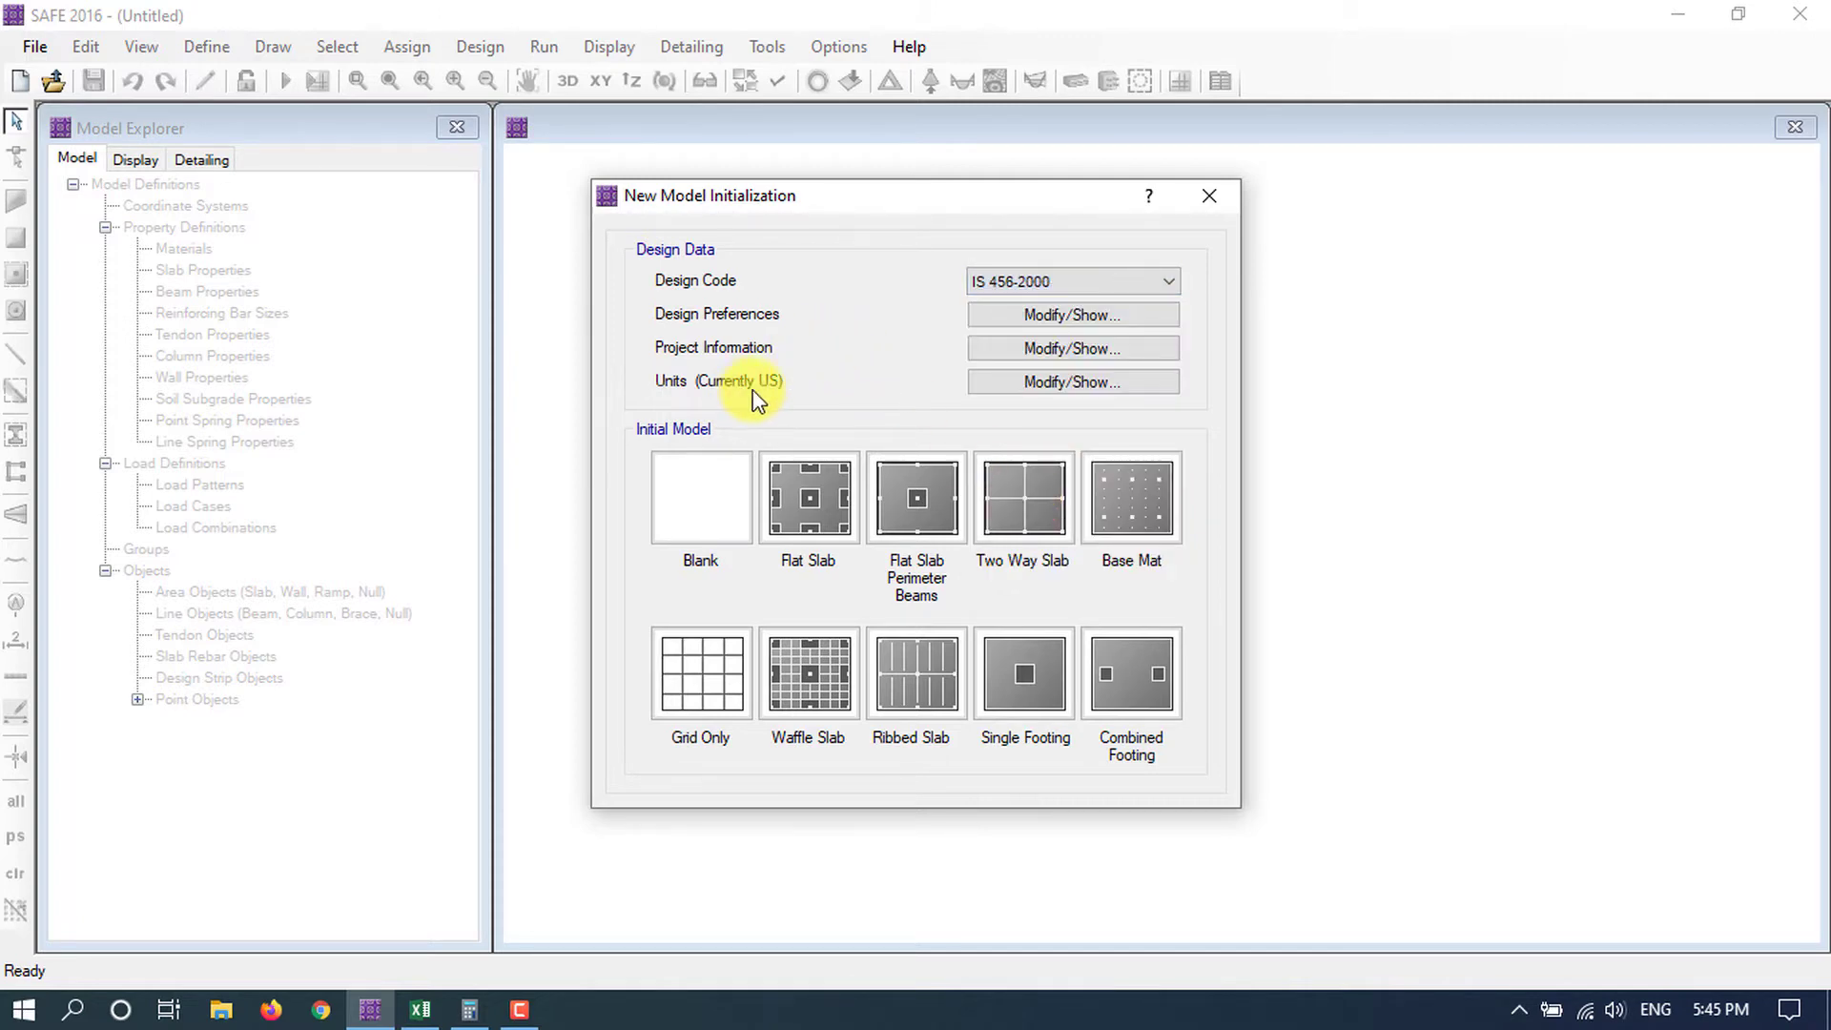
Set the new model's units to the metric defaults.
{"action": "left_click", "coordinate": [1043, 387]}
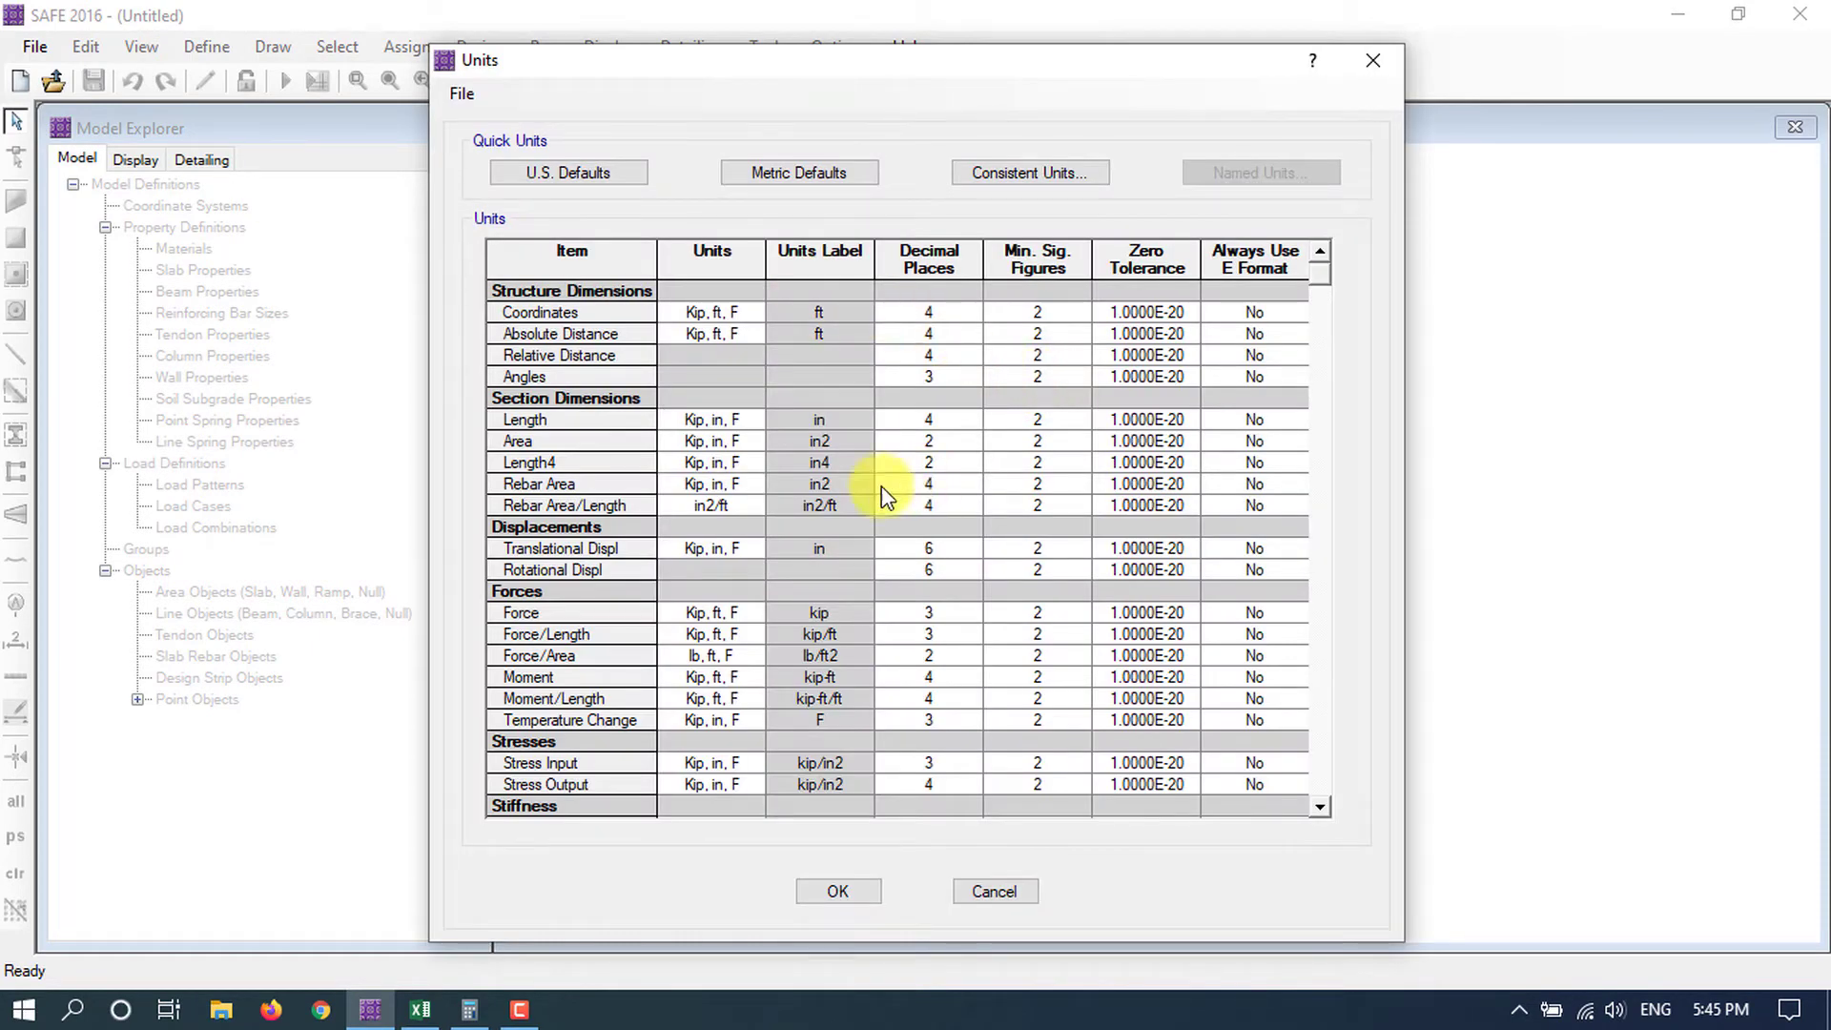
{"action": "left_click", "coordinate": [795, 183]}
{"action": "left_click", "coordinate": [835, 892]}
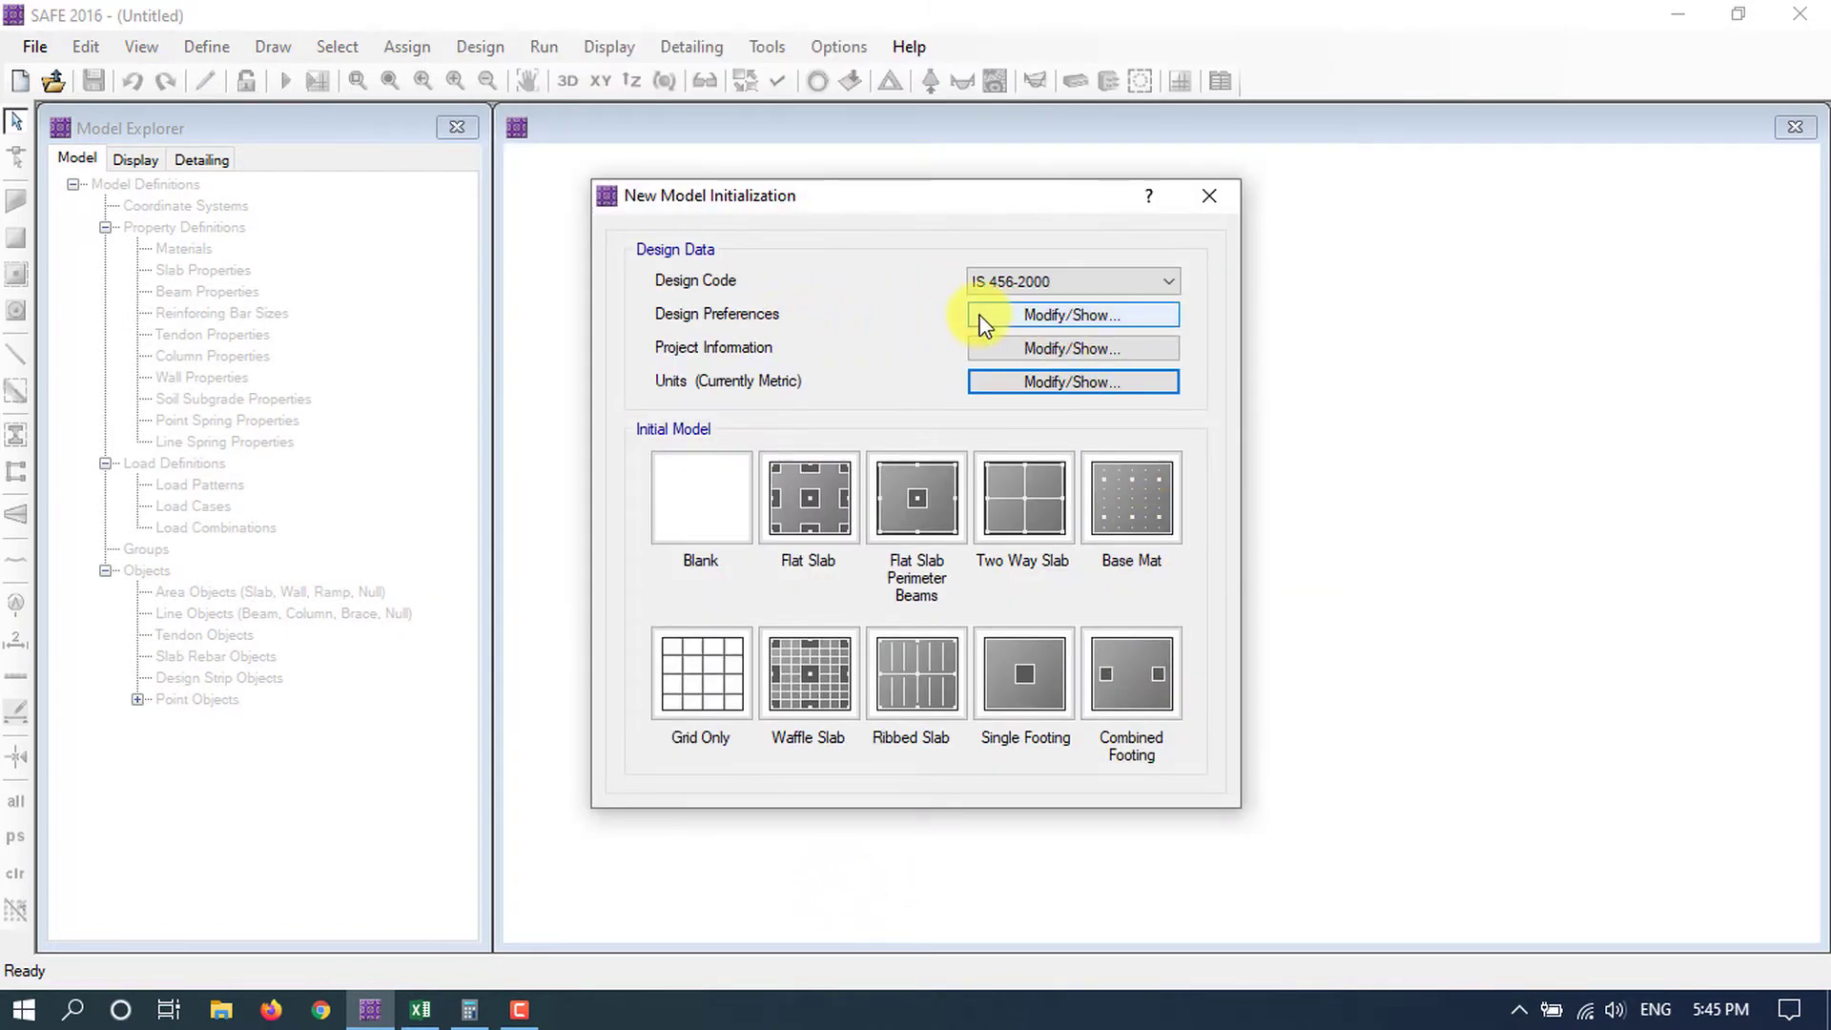
In the design preferences, set the slab's top and bottom clear cover to 50 mm and the preferred bar size to 12.
{"action": "left_click", "coordinate": [1056, 317]}
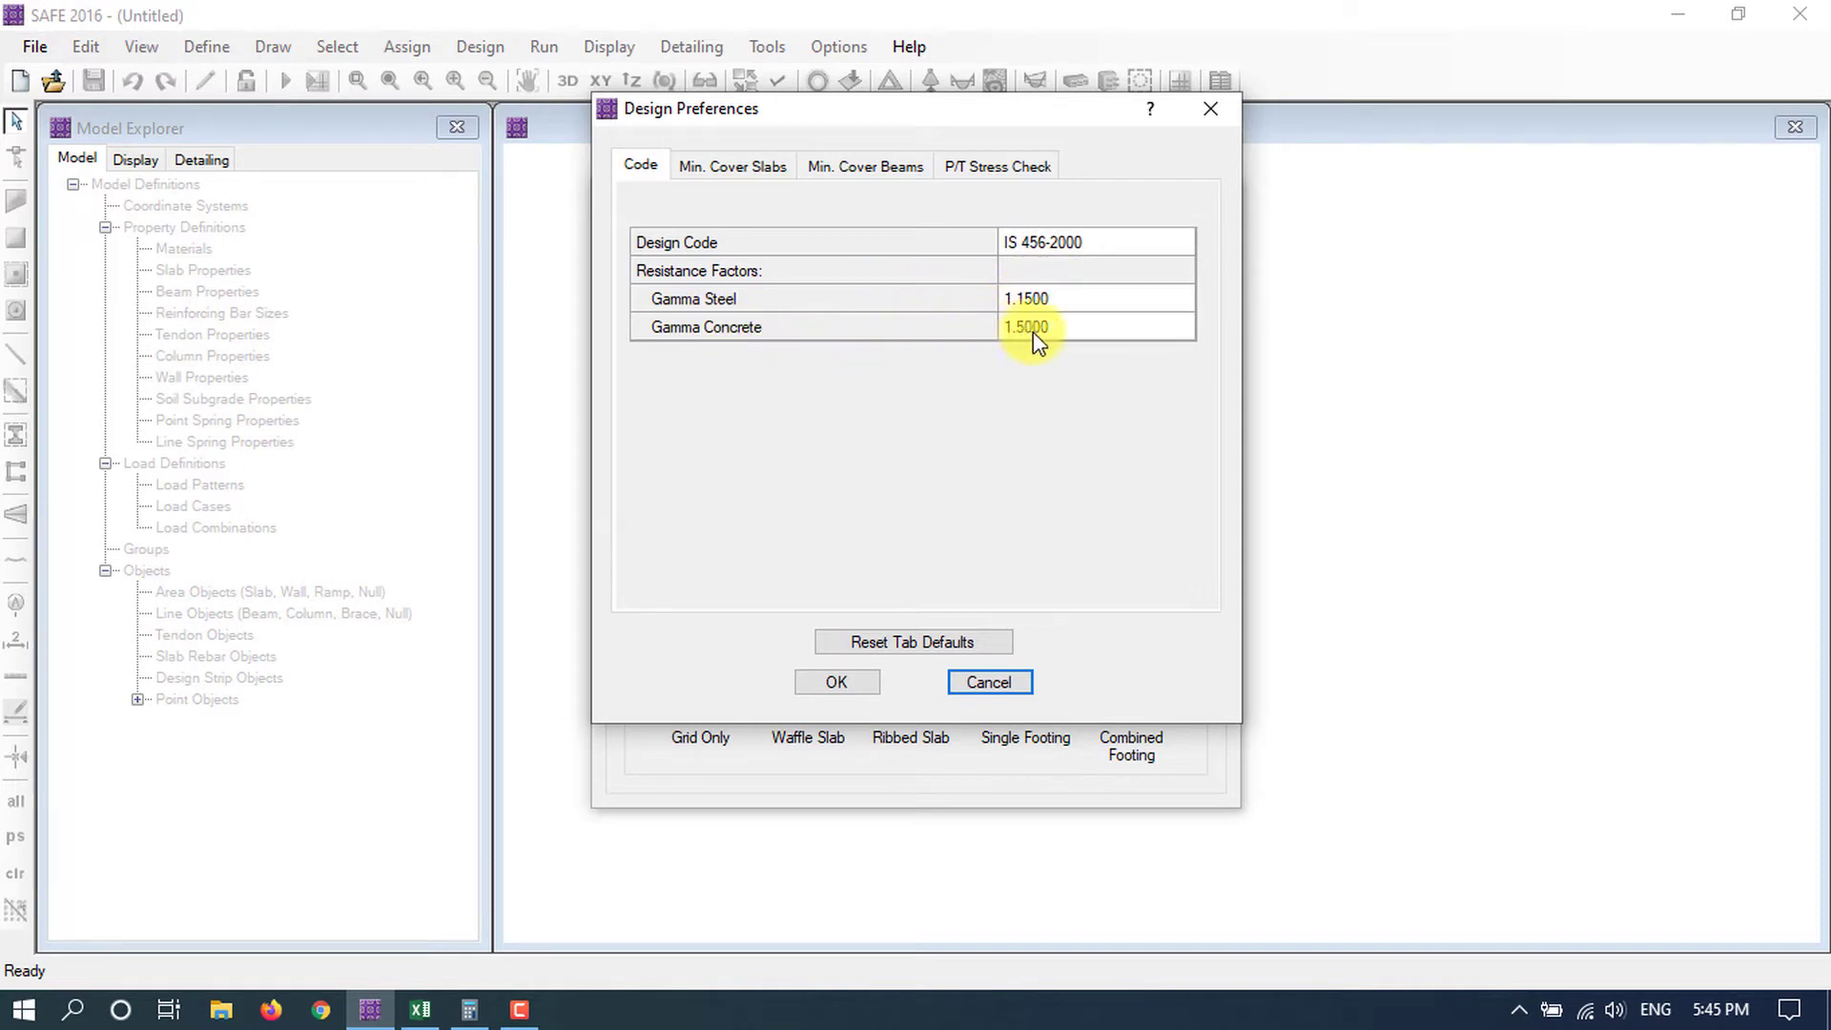
{"action": "left_click", "coordinate": [760, 172]}
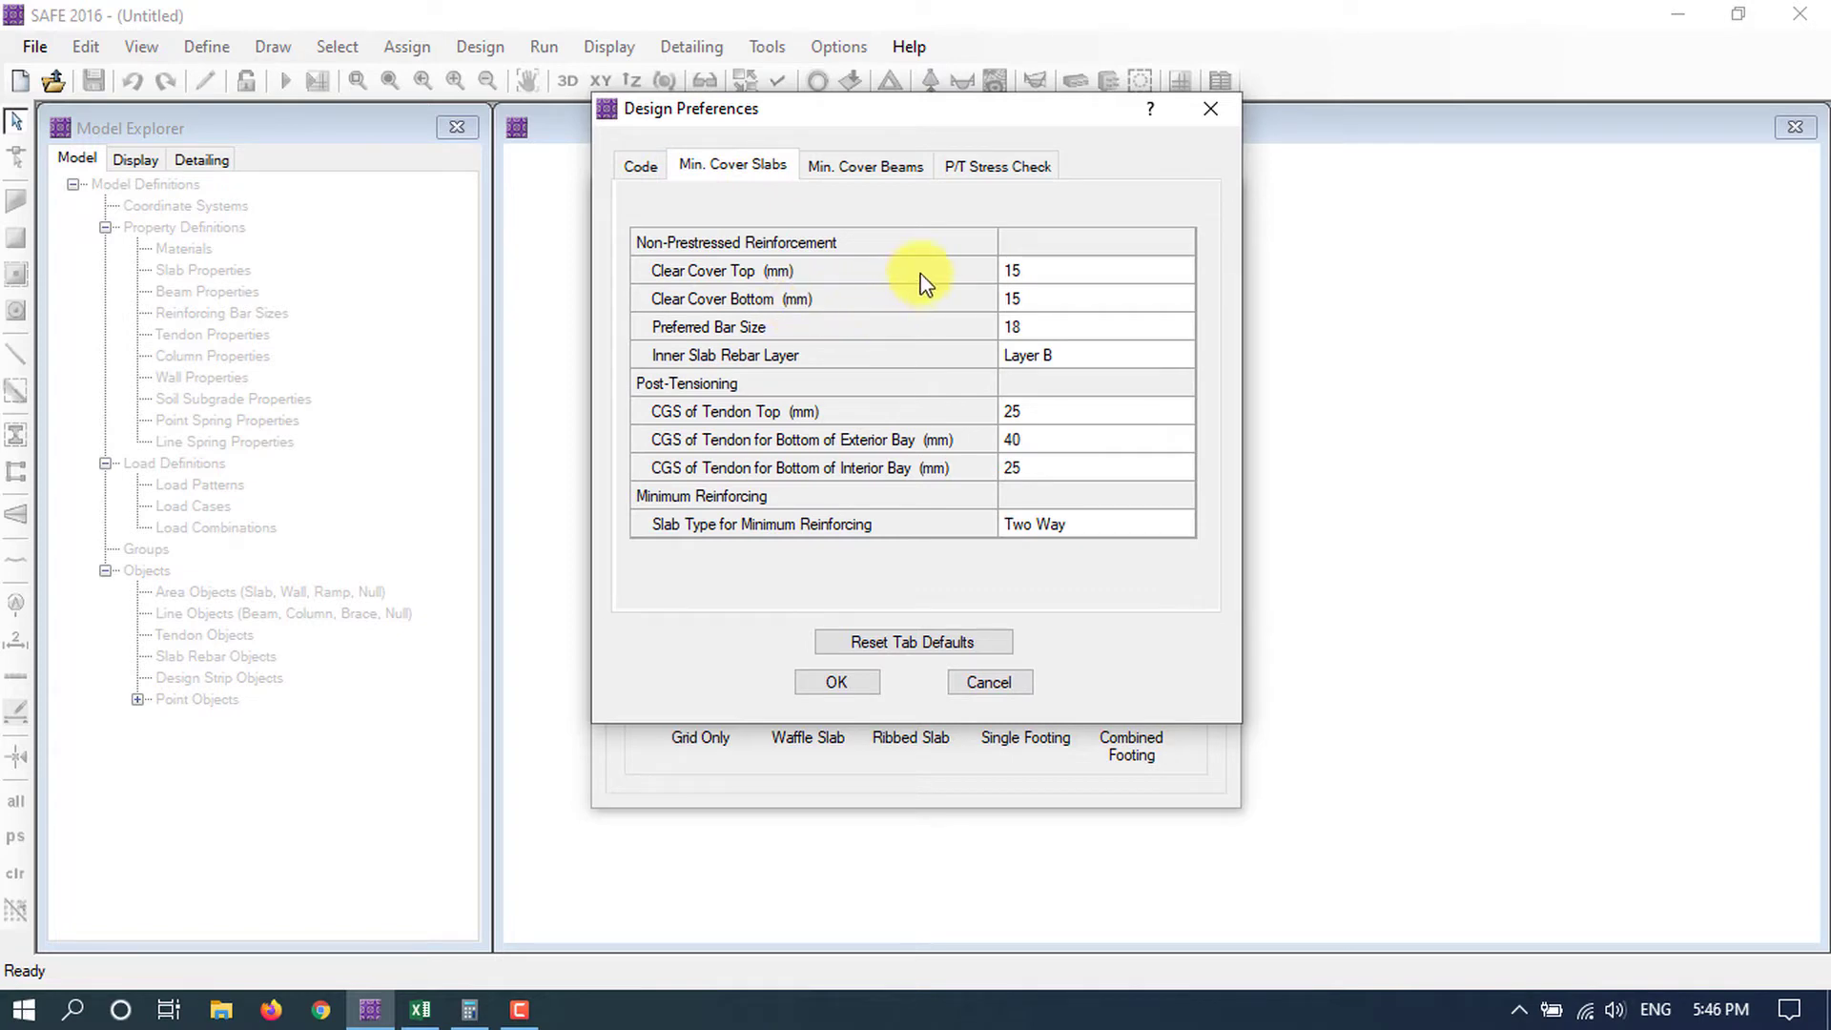
{"action": "left_click", "coordinate": [1035, 269]}
{"action": "type", "text": "50"}
{"action": "left_click", "coordinate": [1044, 297]}
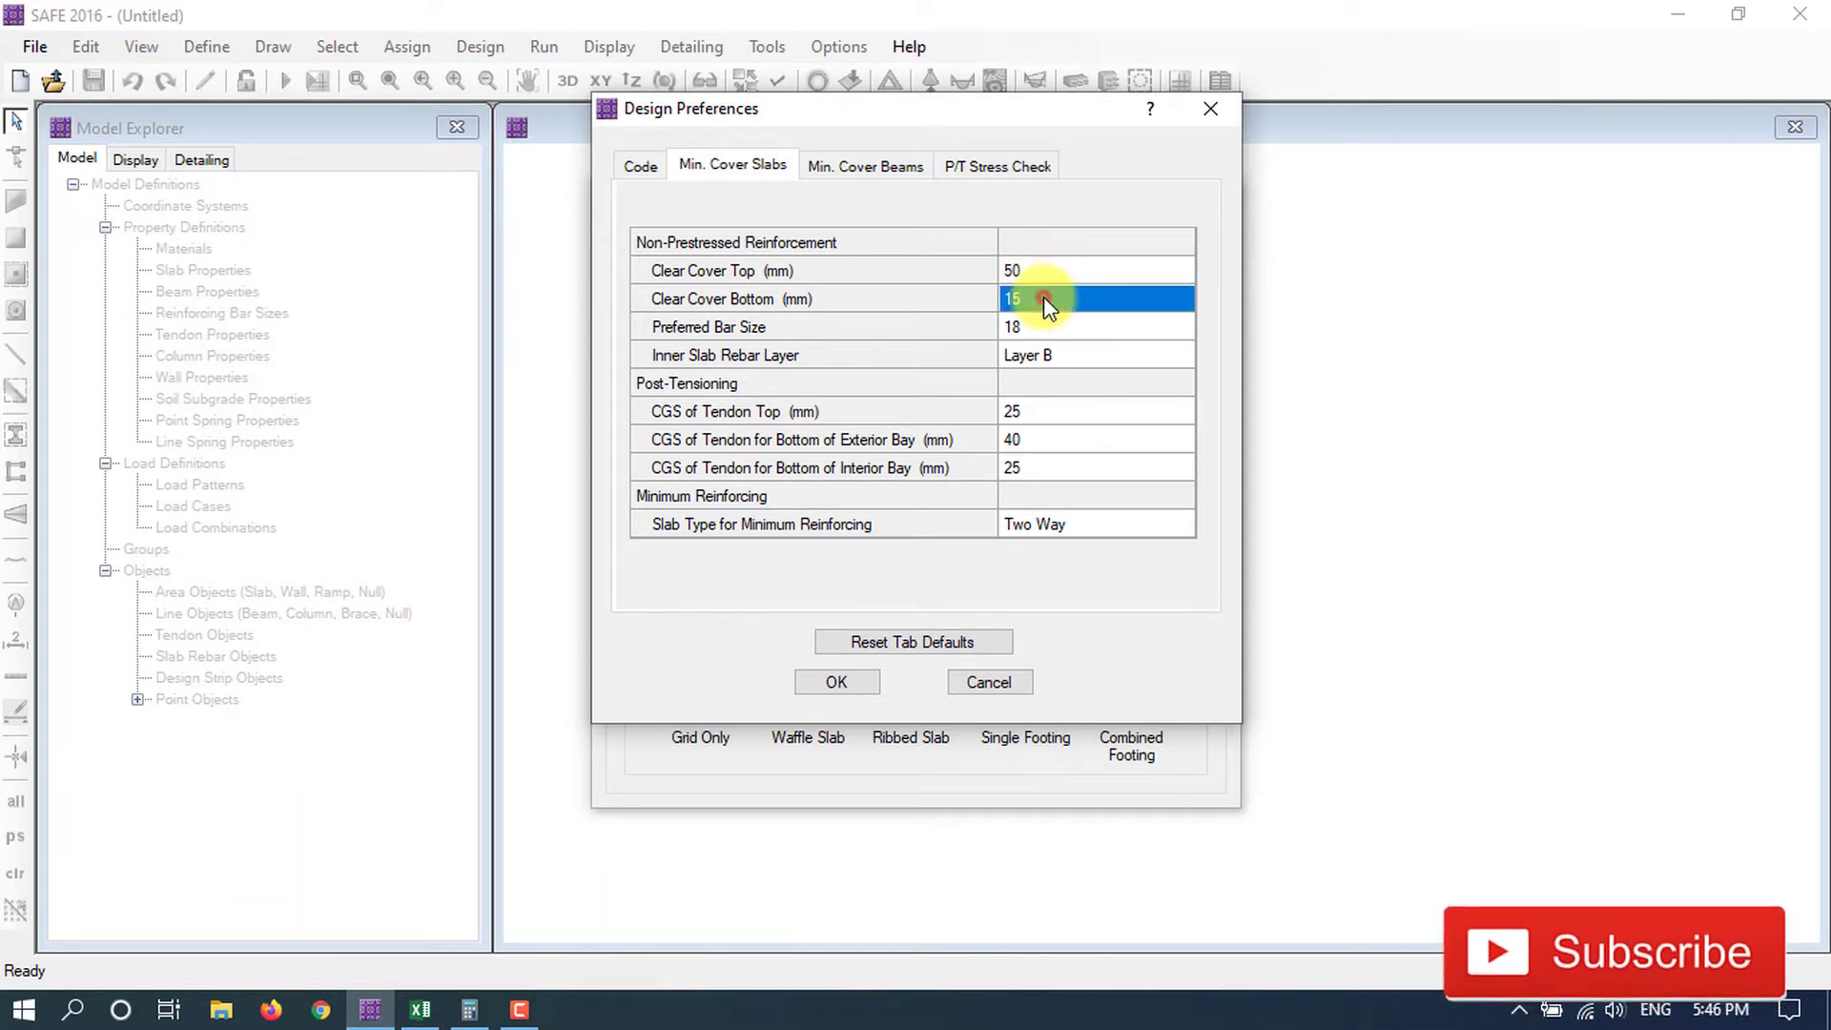
{"action": "type", "text": "50"}
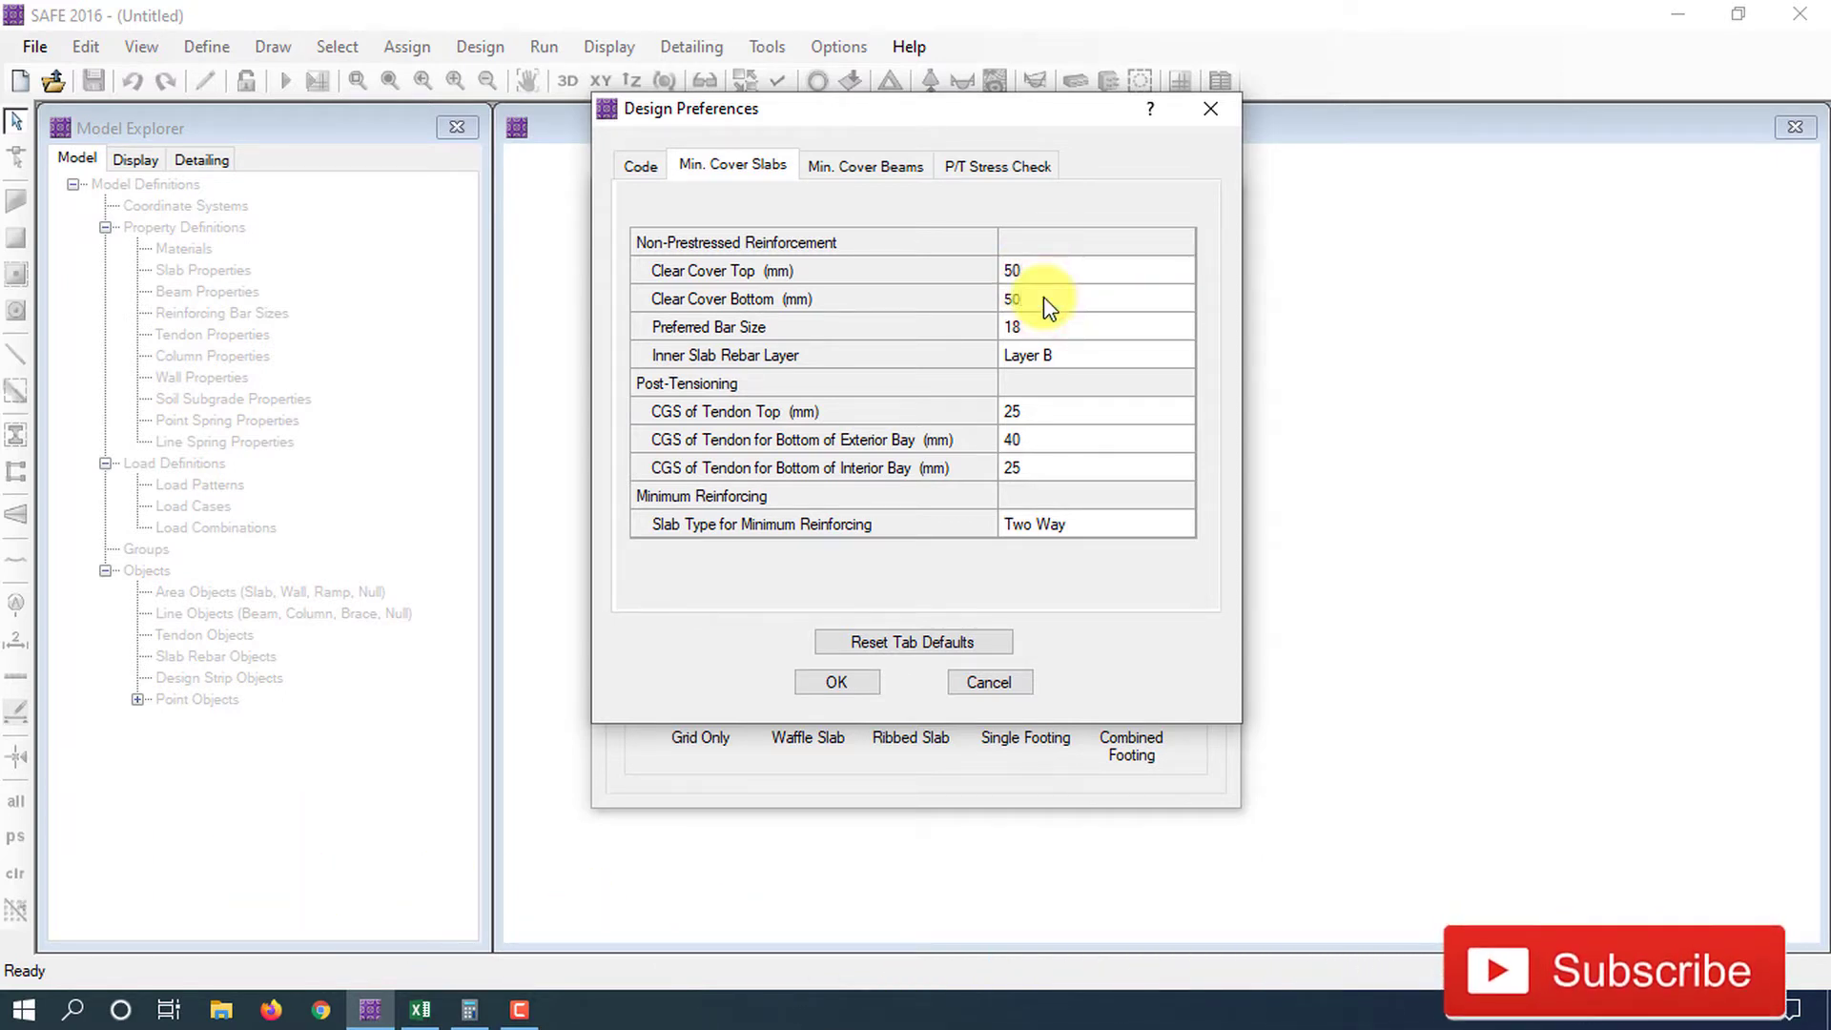
{"action": "left_click", "coordinate": [904, 326]}
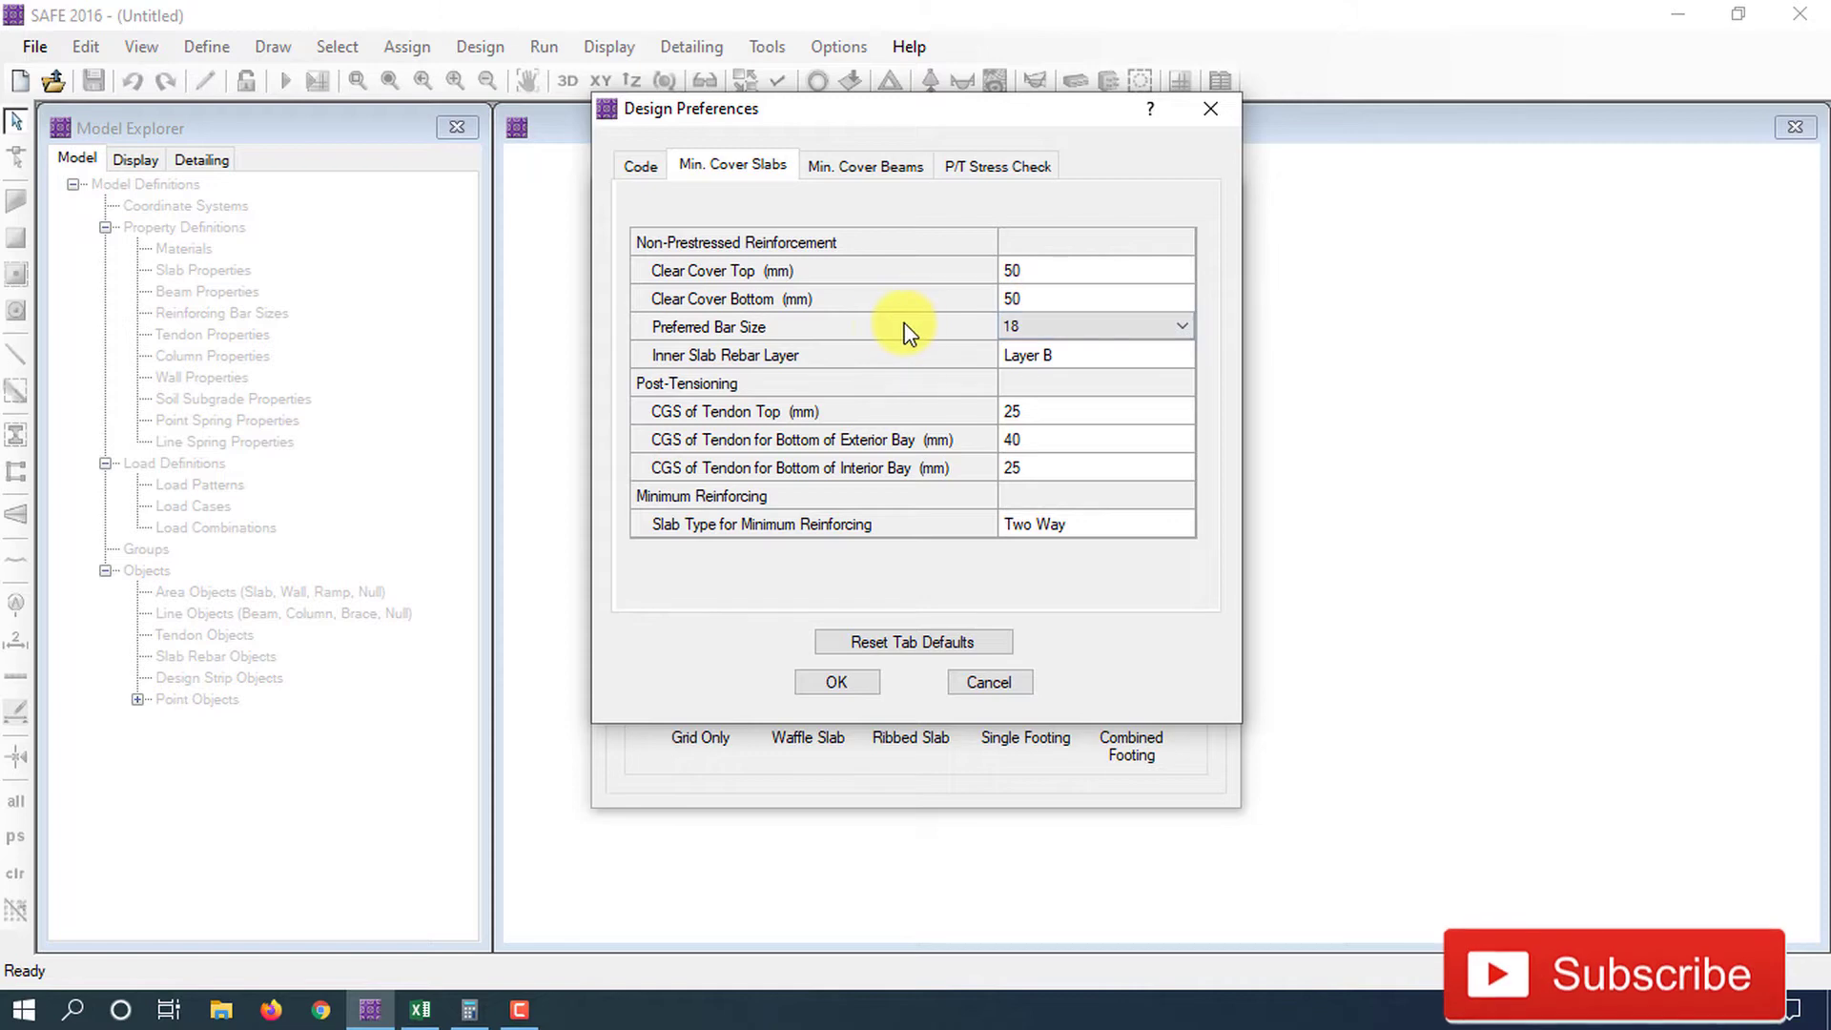
{"action": "left_click", "coordinate": [1166, 326]}
{"action": "left_click", "coordinate": [1027, 400]}
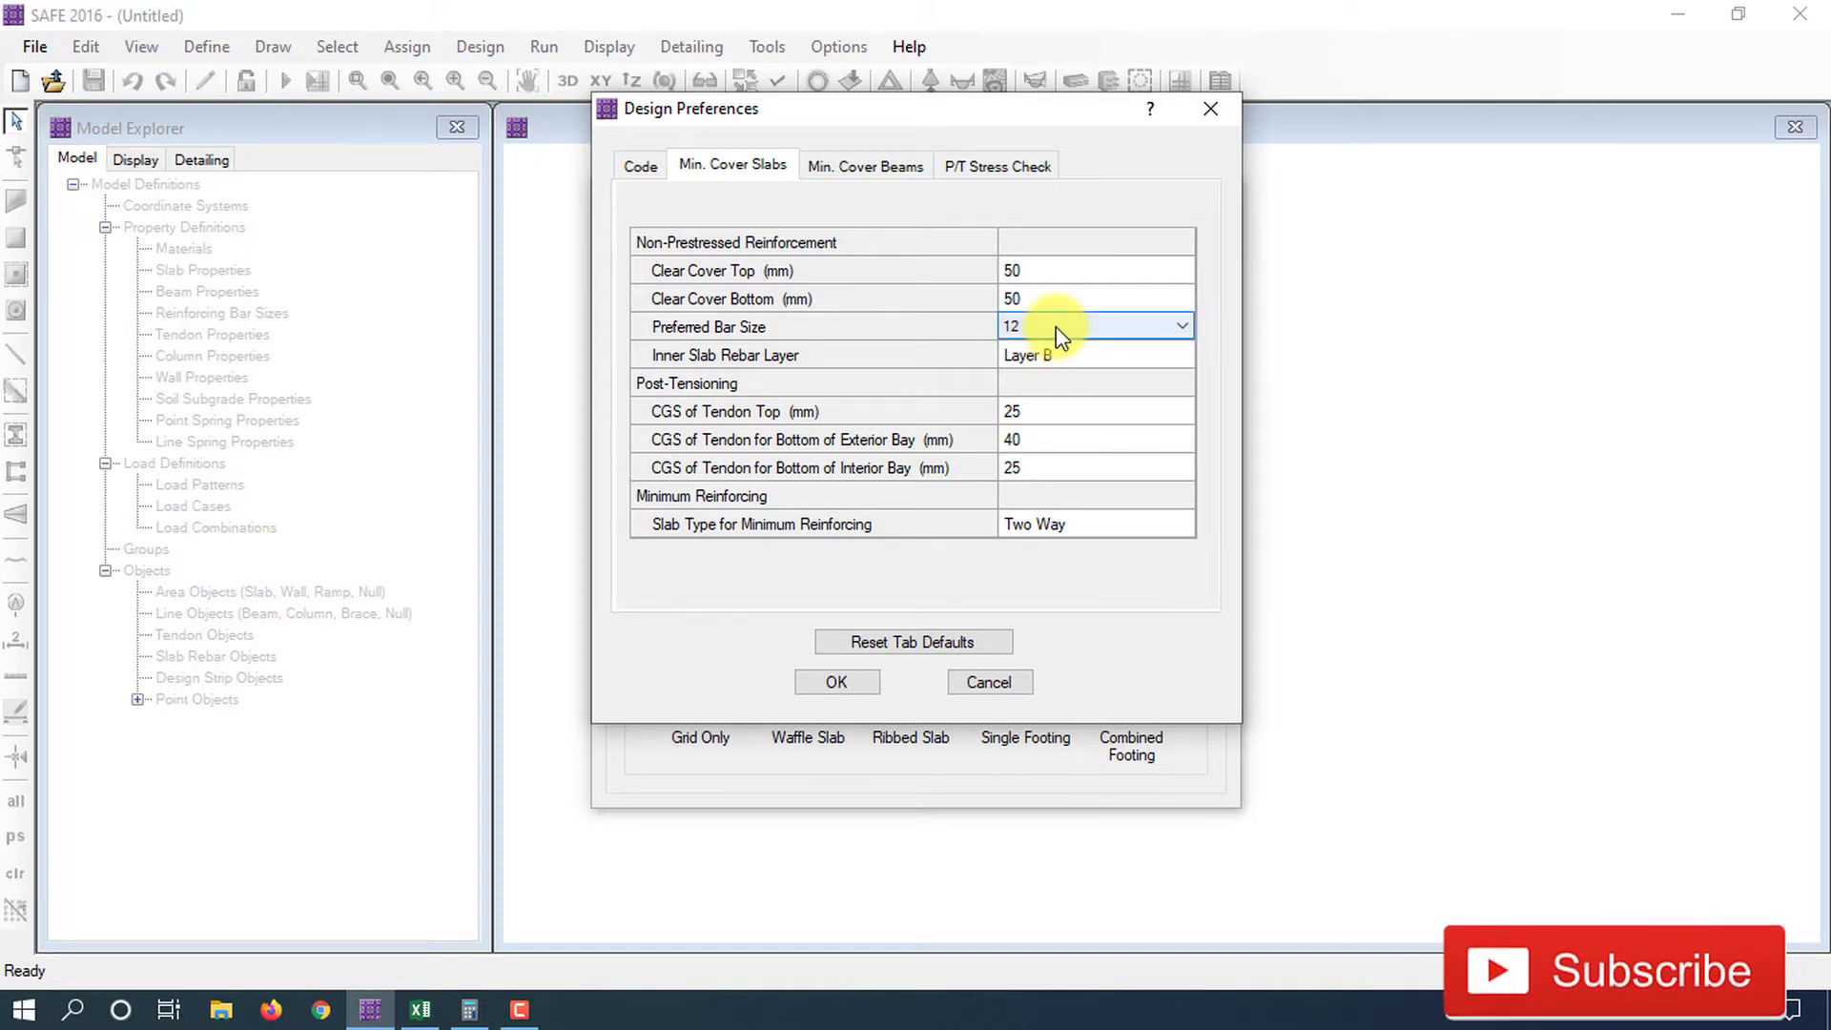
{"action": "left_click", "coordinate": [837, 682]}
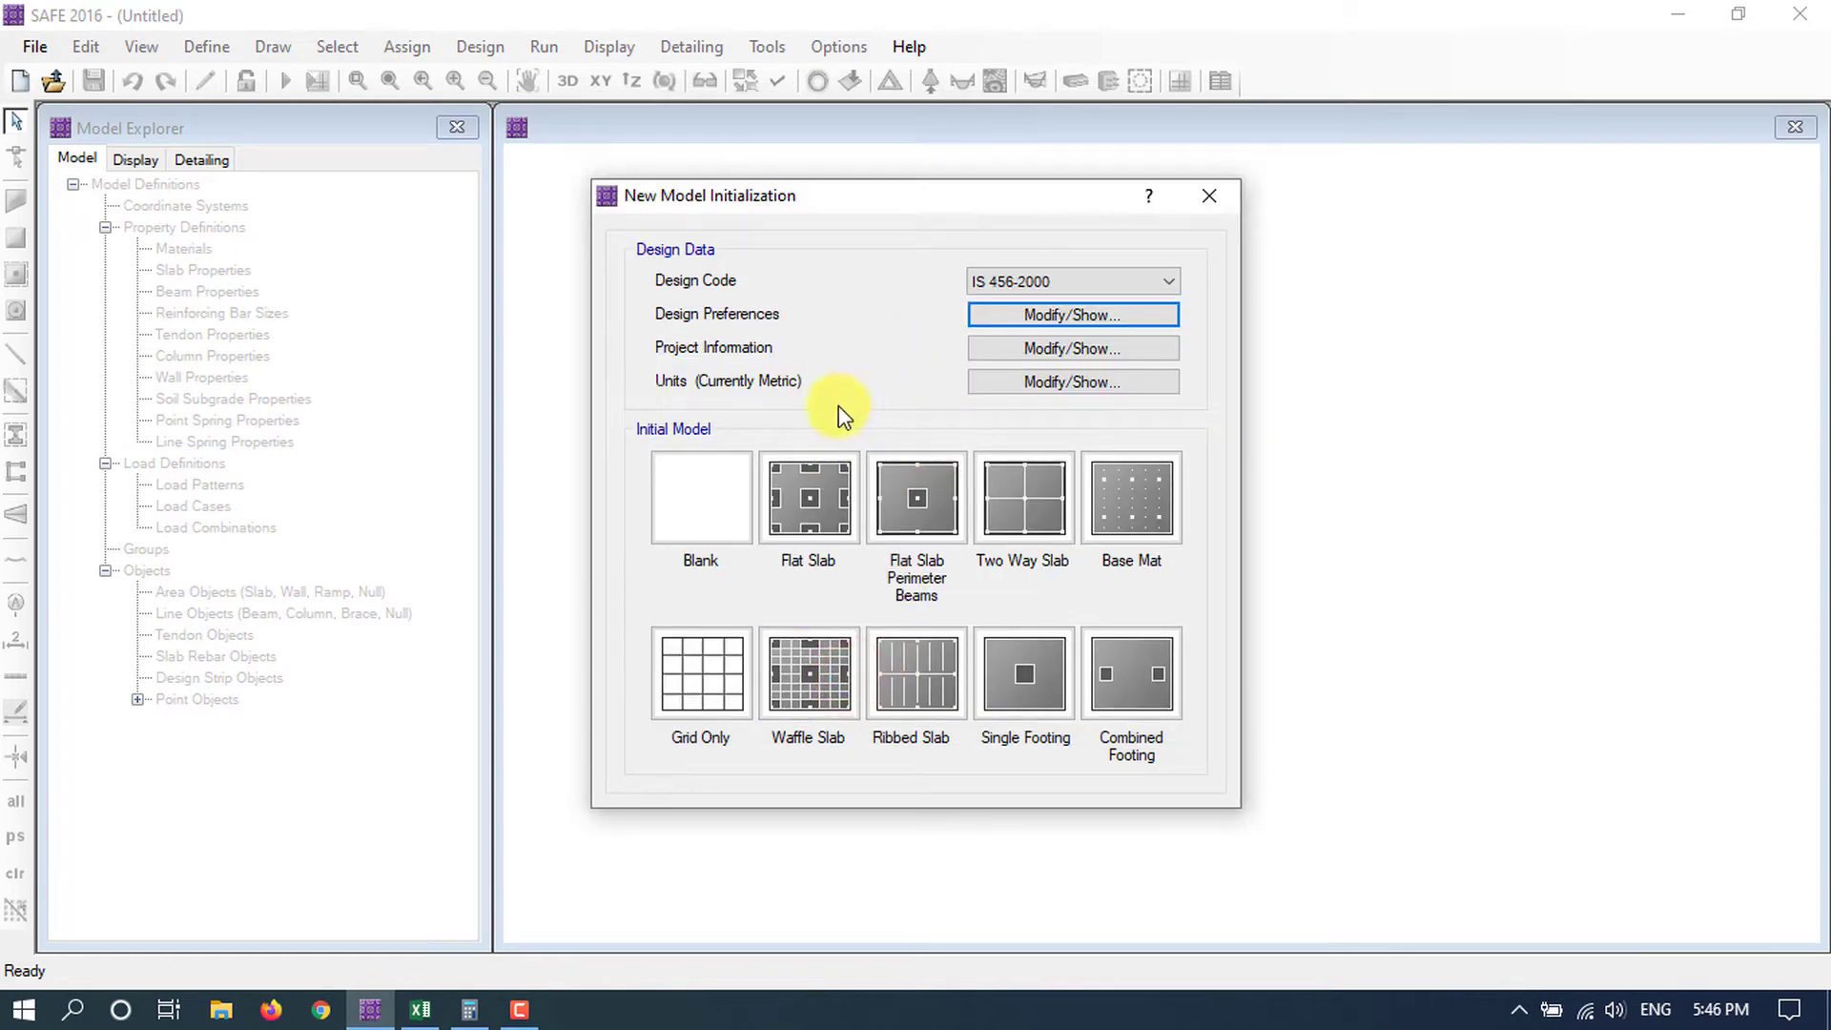
Accept the project information as it stands and create the model from the Blank template.
{"action": "left_click", "coordinate": [1020, 349]}
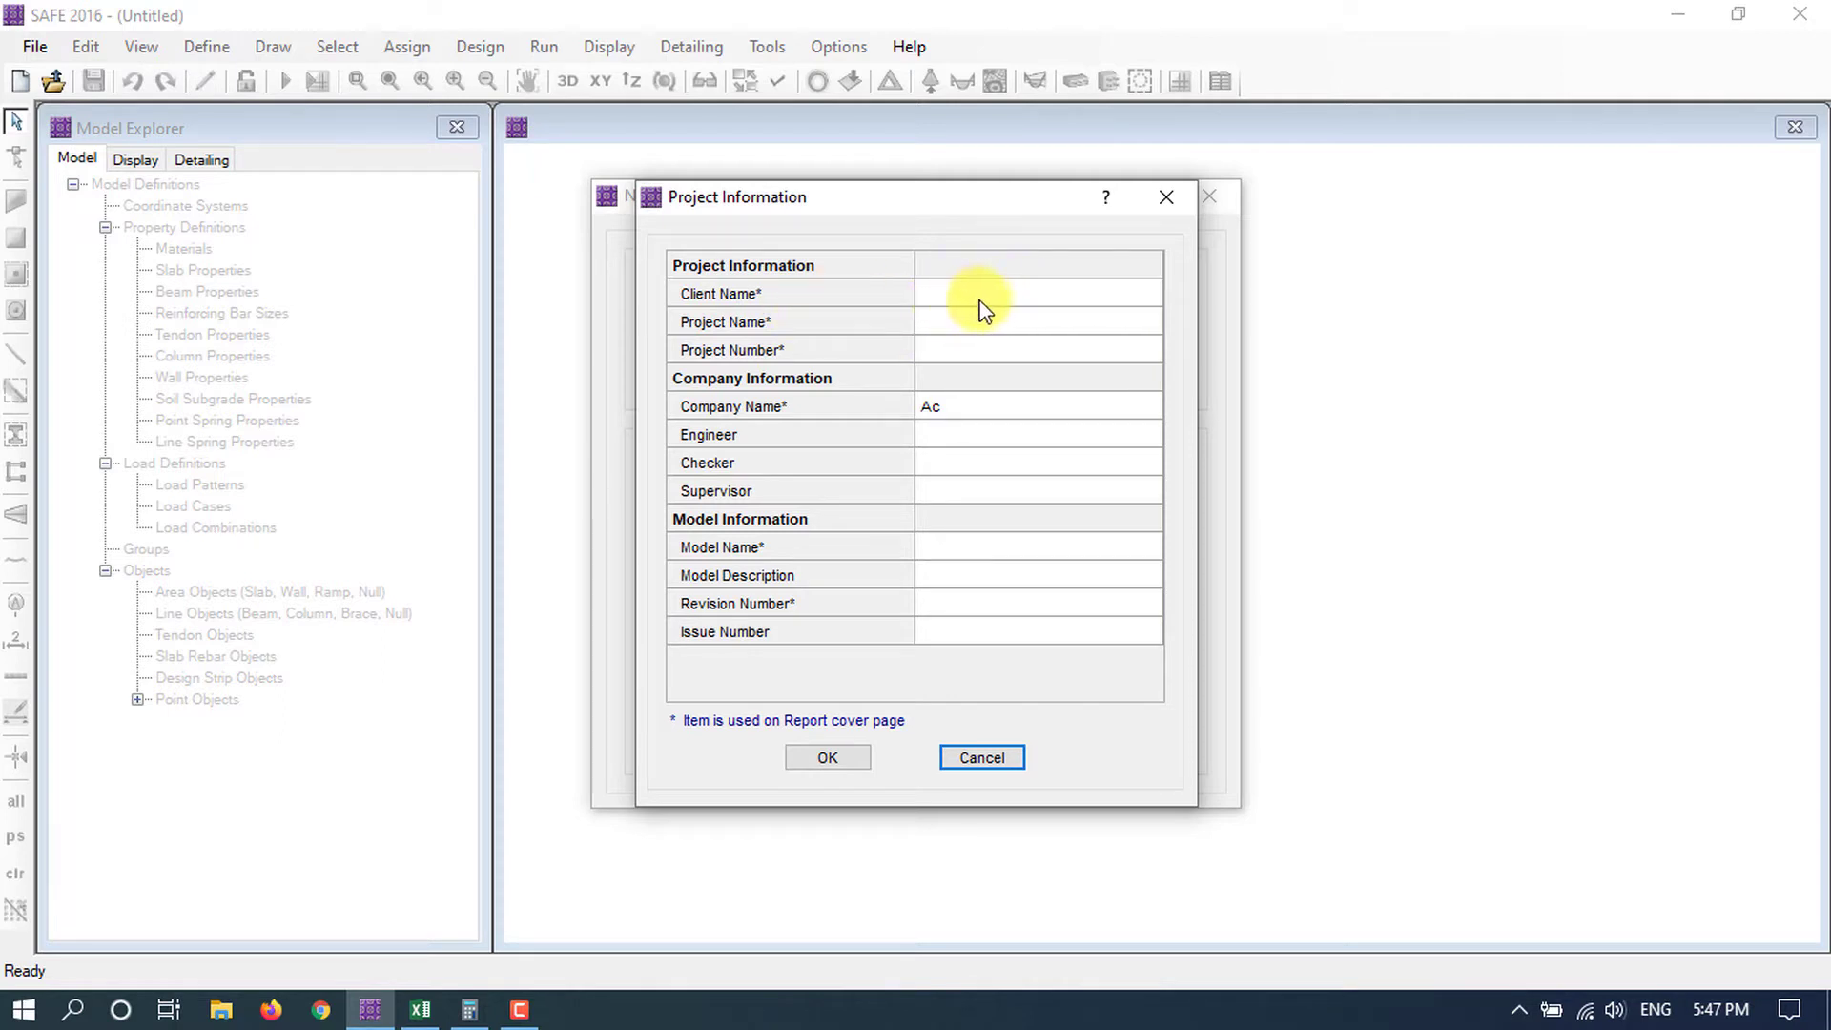
{"action": "left_click", "coordinate": [828, 757]}
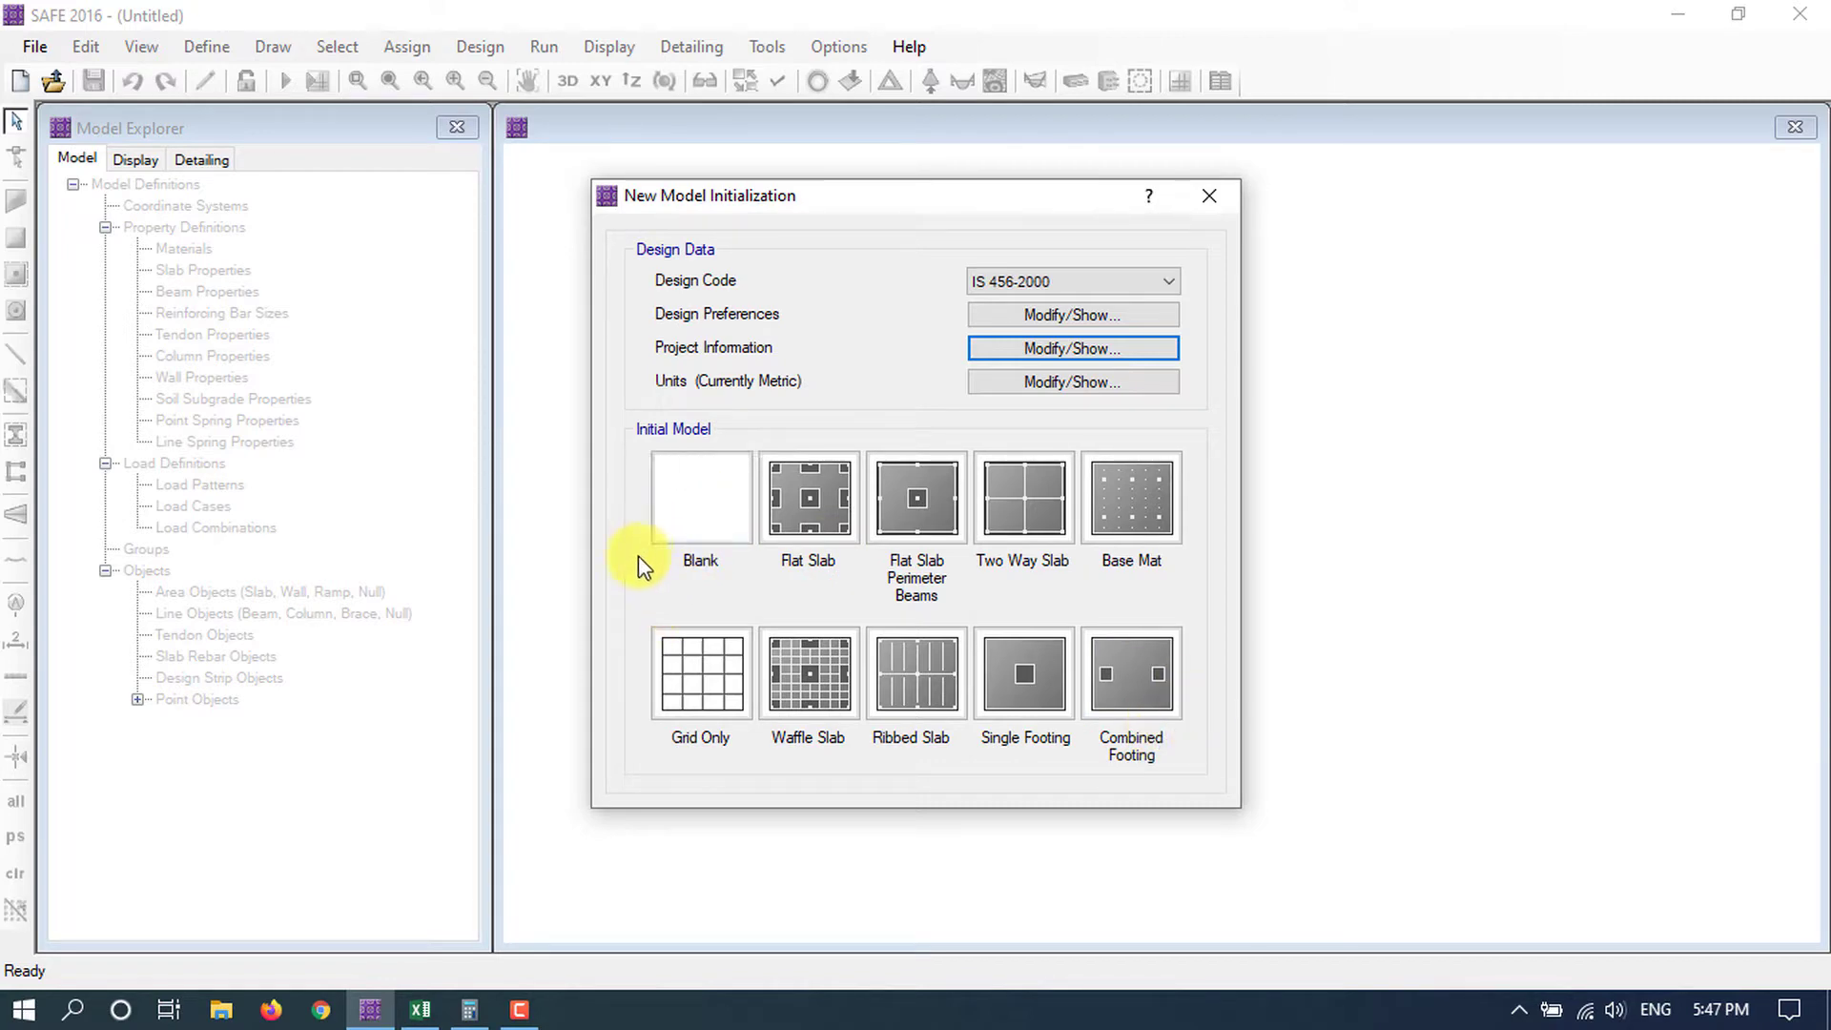
{"action": "left_click", "coordinate": [694, 492]}
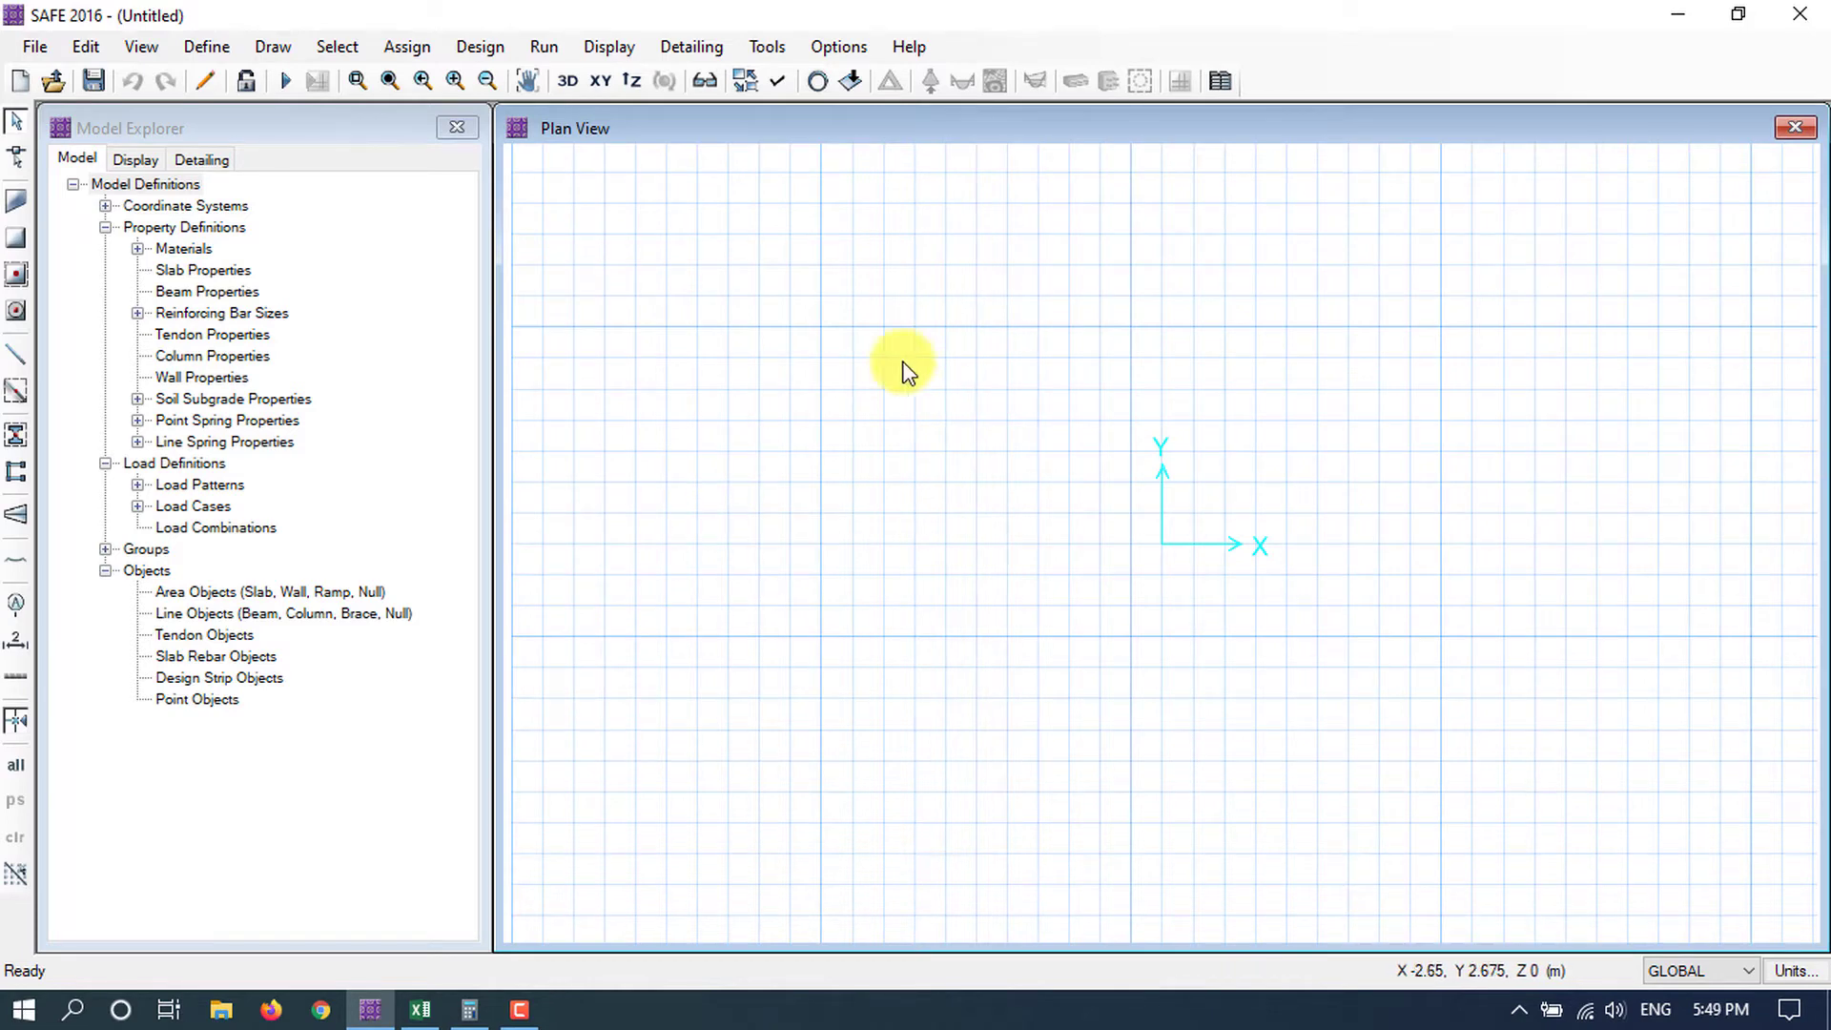
Add a new material named M20 and set its material type to Concrete.
{"action": "left_click", "coordinate": [205, 46]}
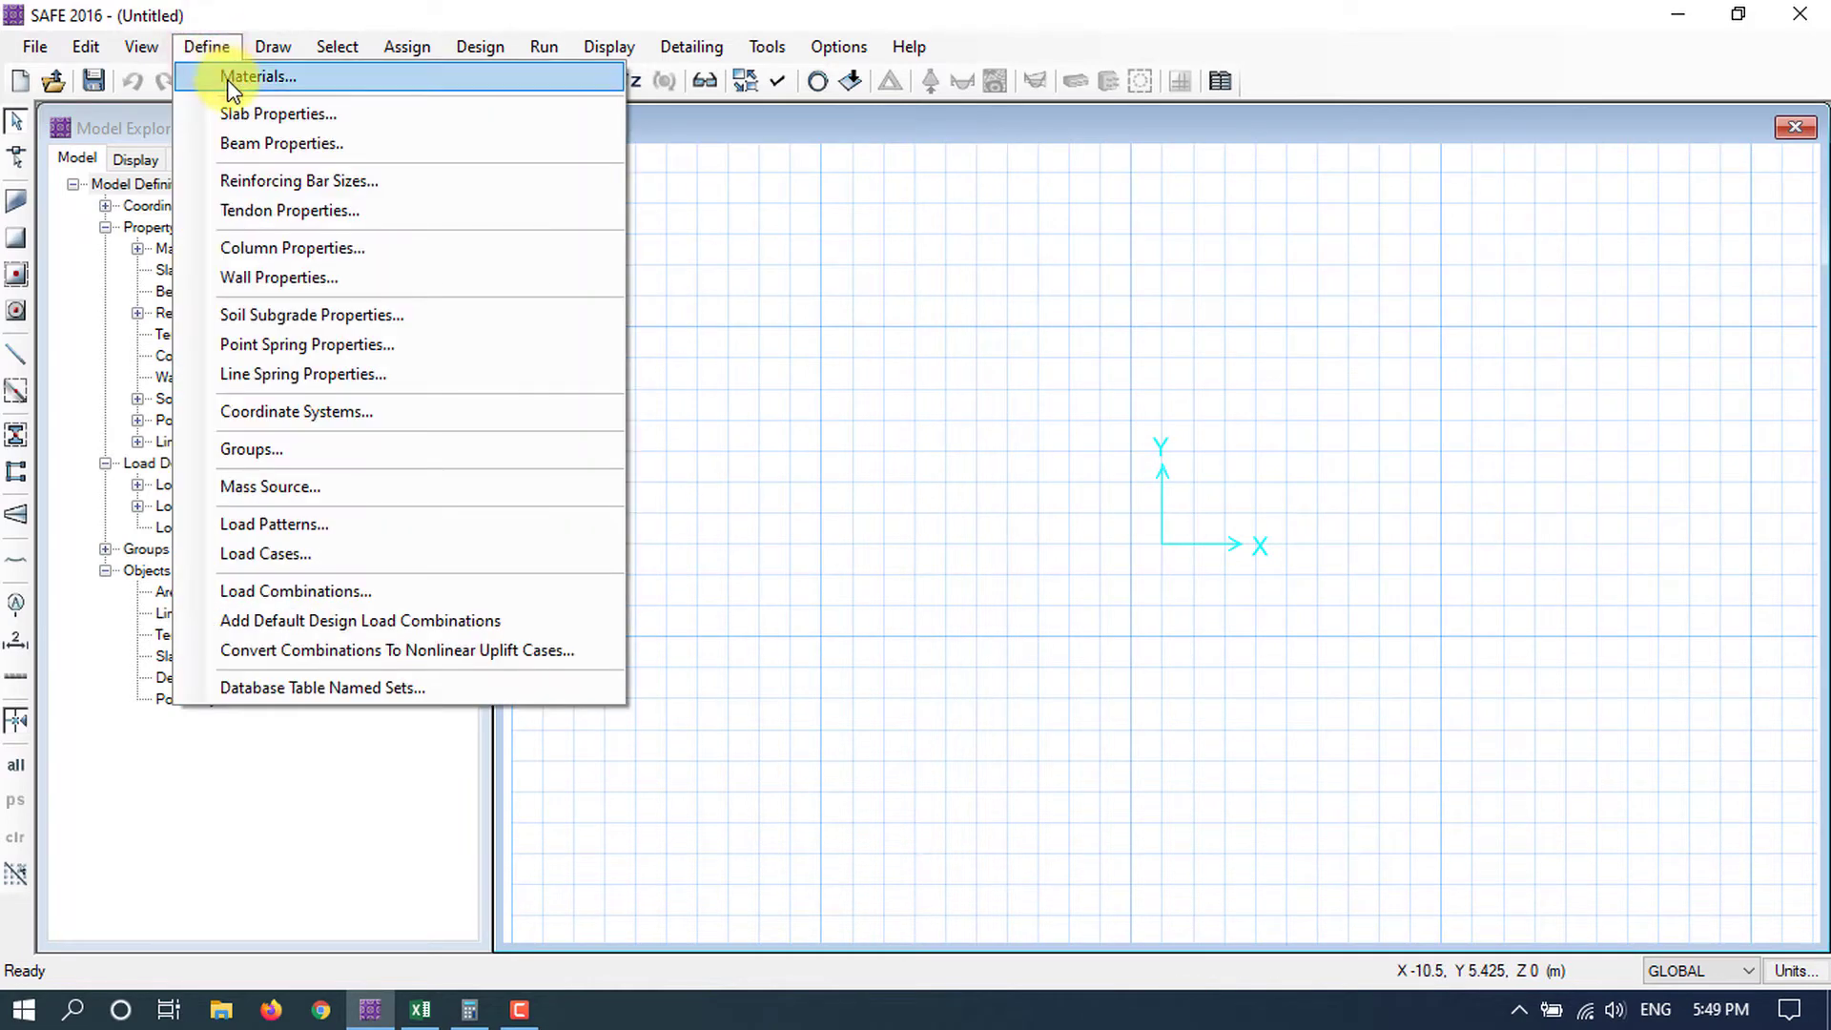
{"action": "left_click", "coordinate": [230, 78]}
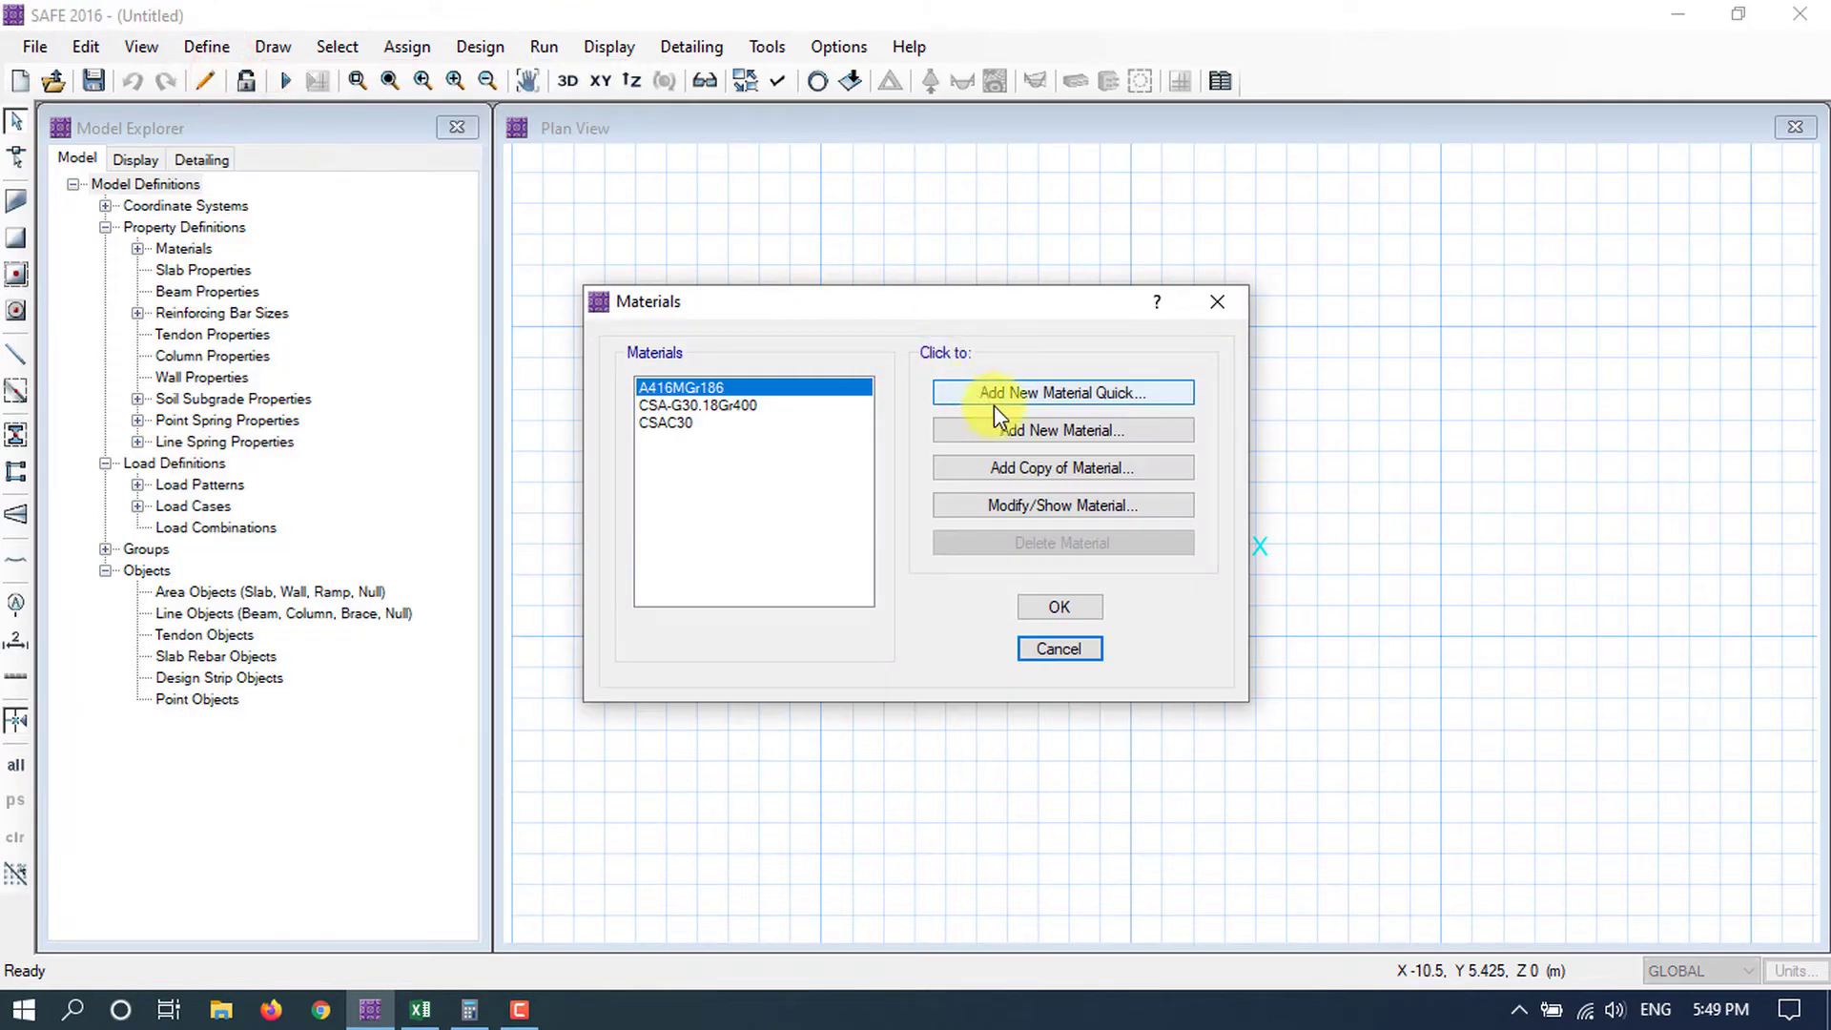
{"action": "left_click", "coordinate": [1050, 434]}
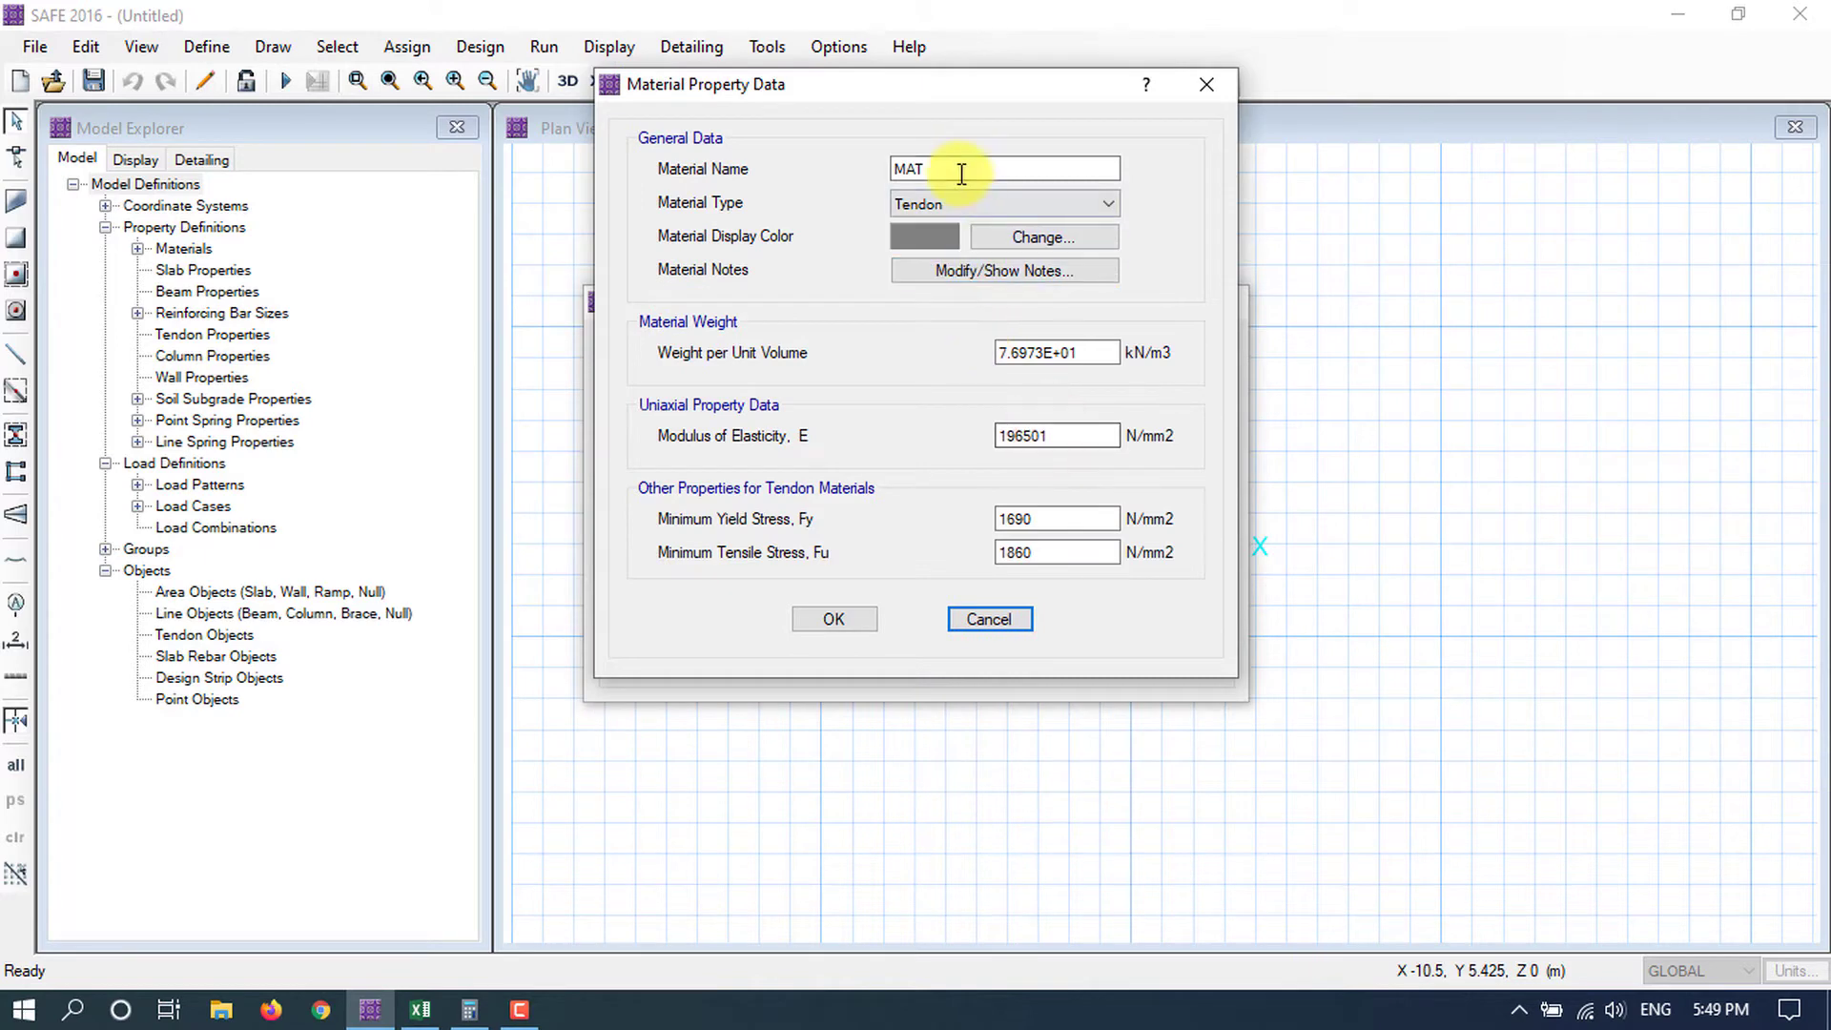
{"action": "left_click", "coordinate": [962, 174]}
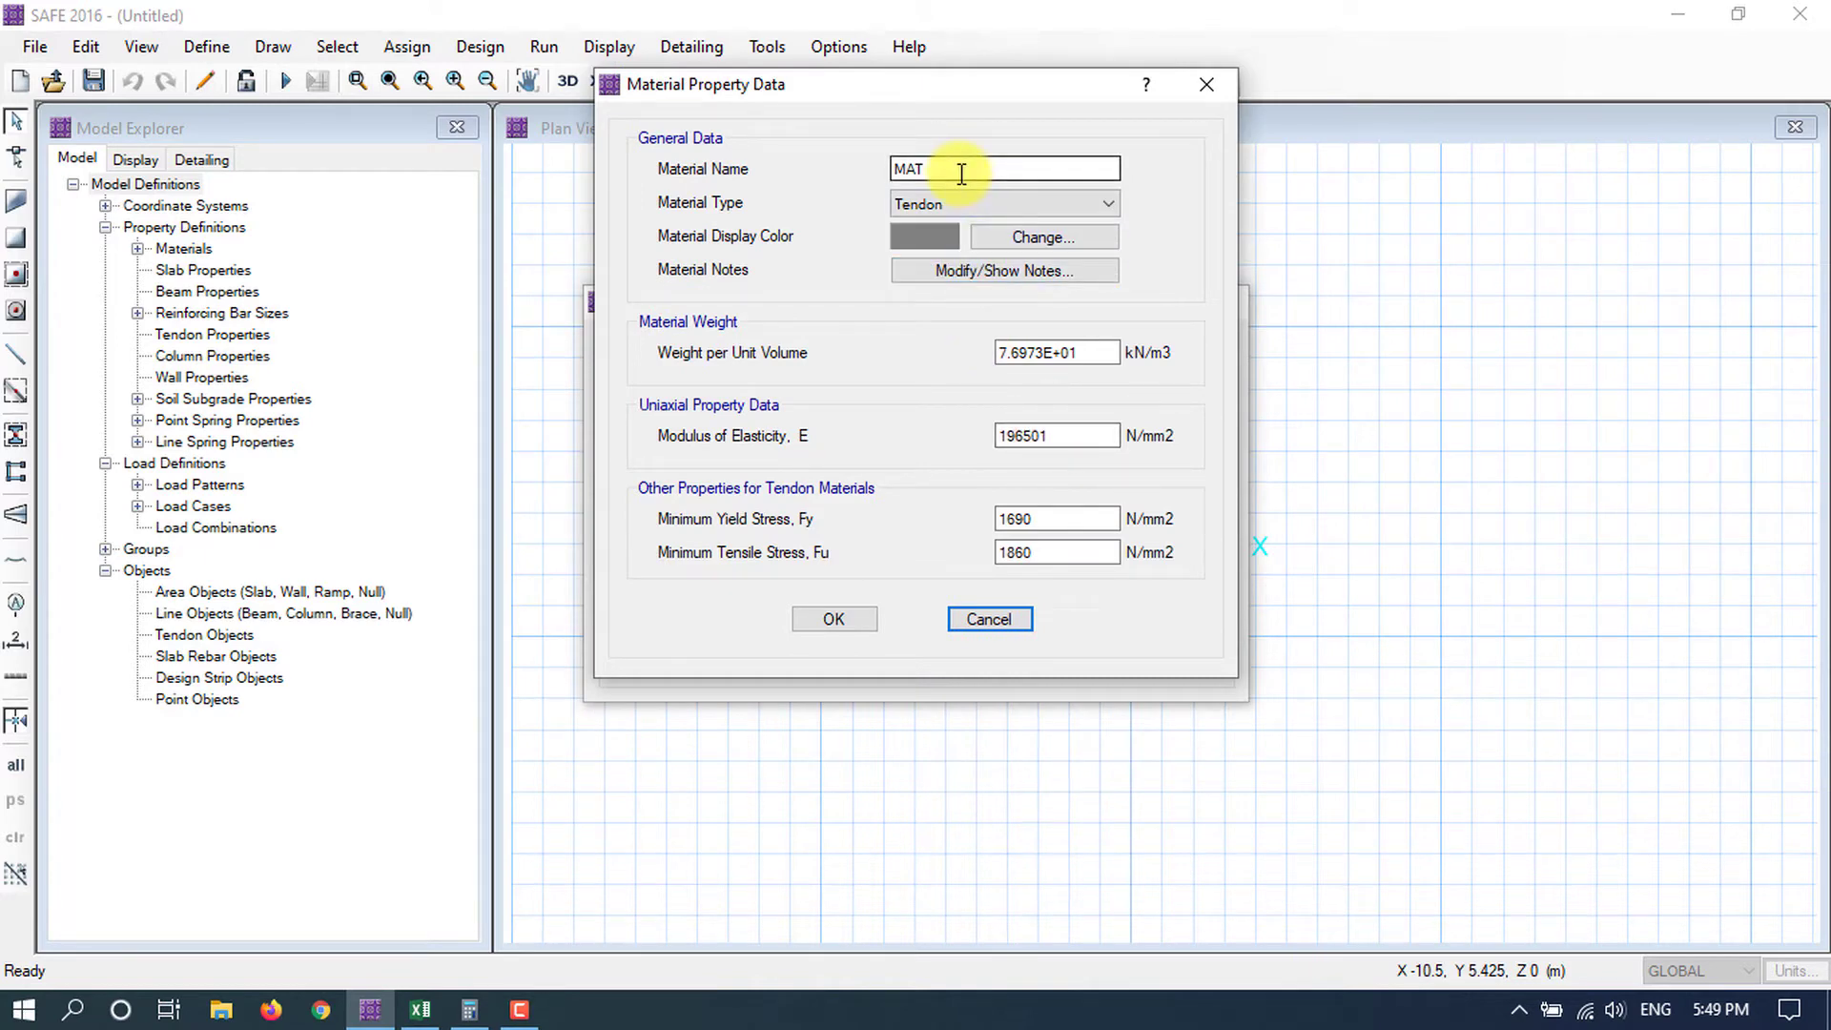
{"action": "left_click", "coordinate": [957, 168]}
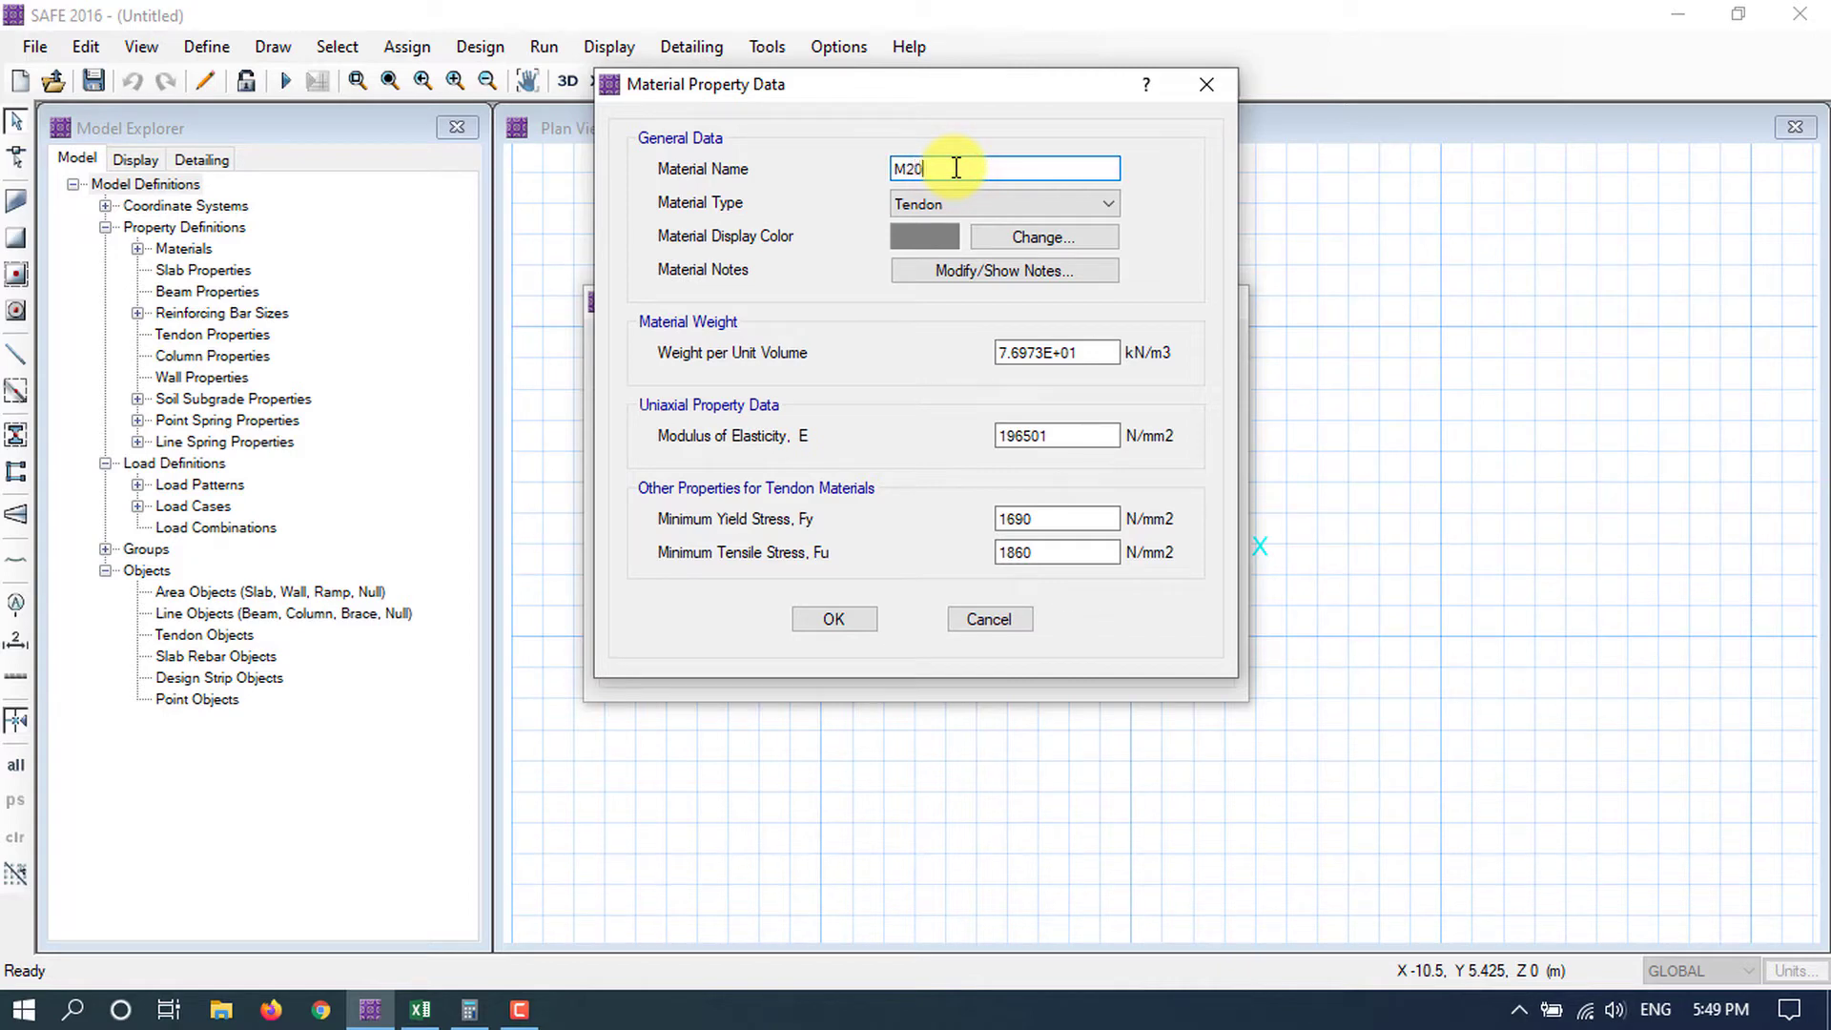
{"action": "type", "text": "M20"}
{"action": "left_click", "coordinate": [1091, 202]}
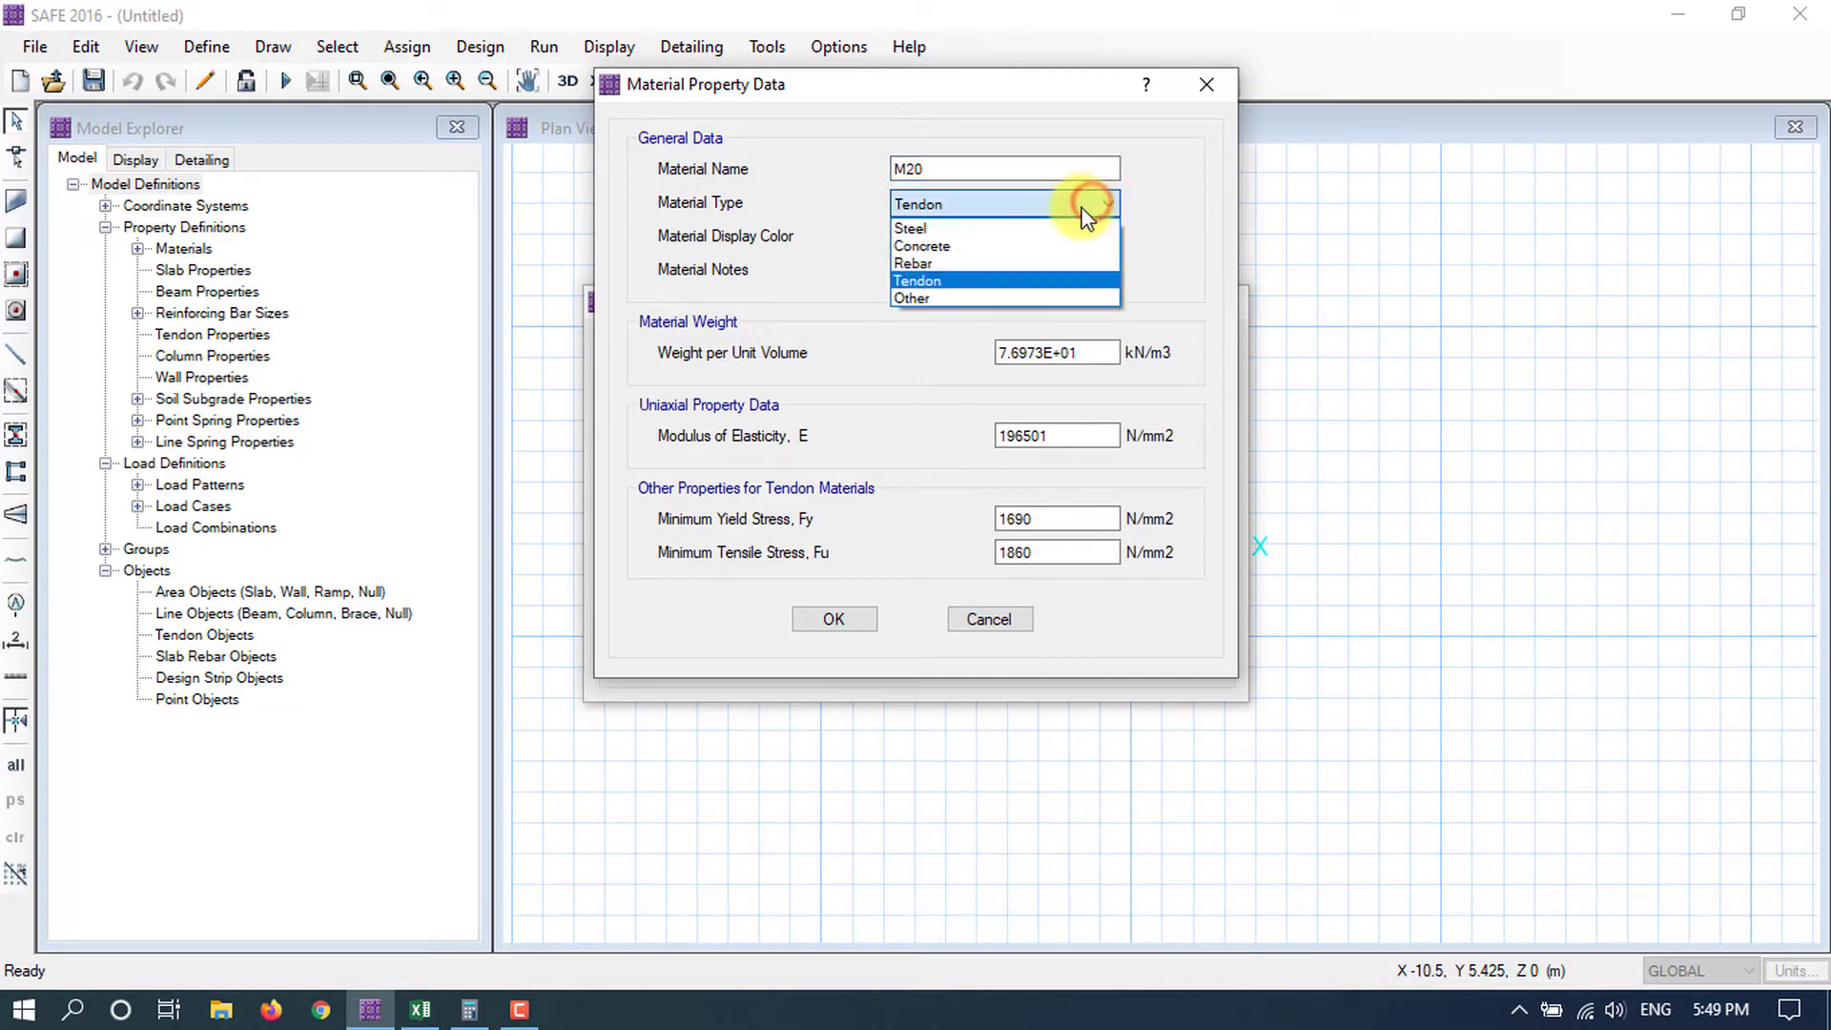
{"action": "left_click", "coordinate": [923, 246]}
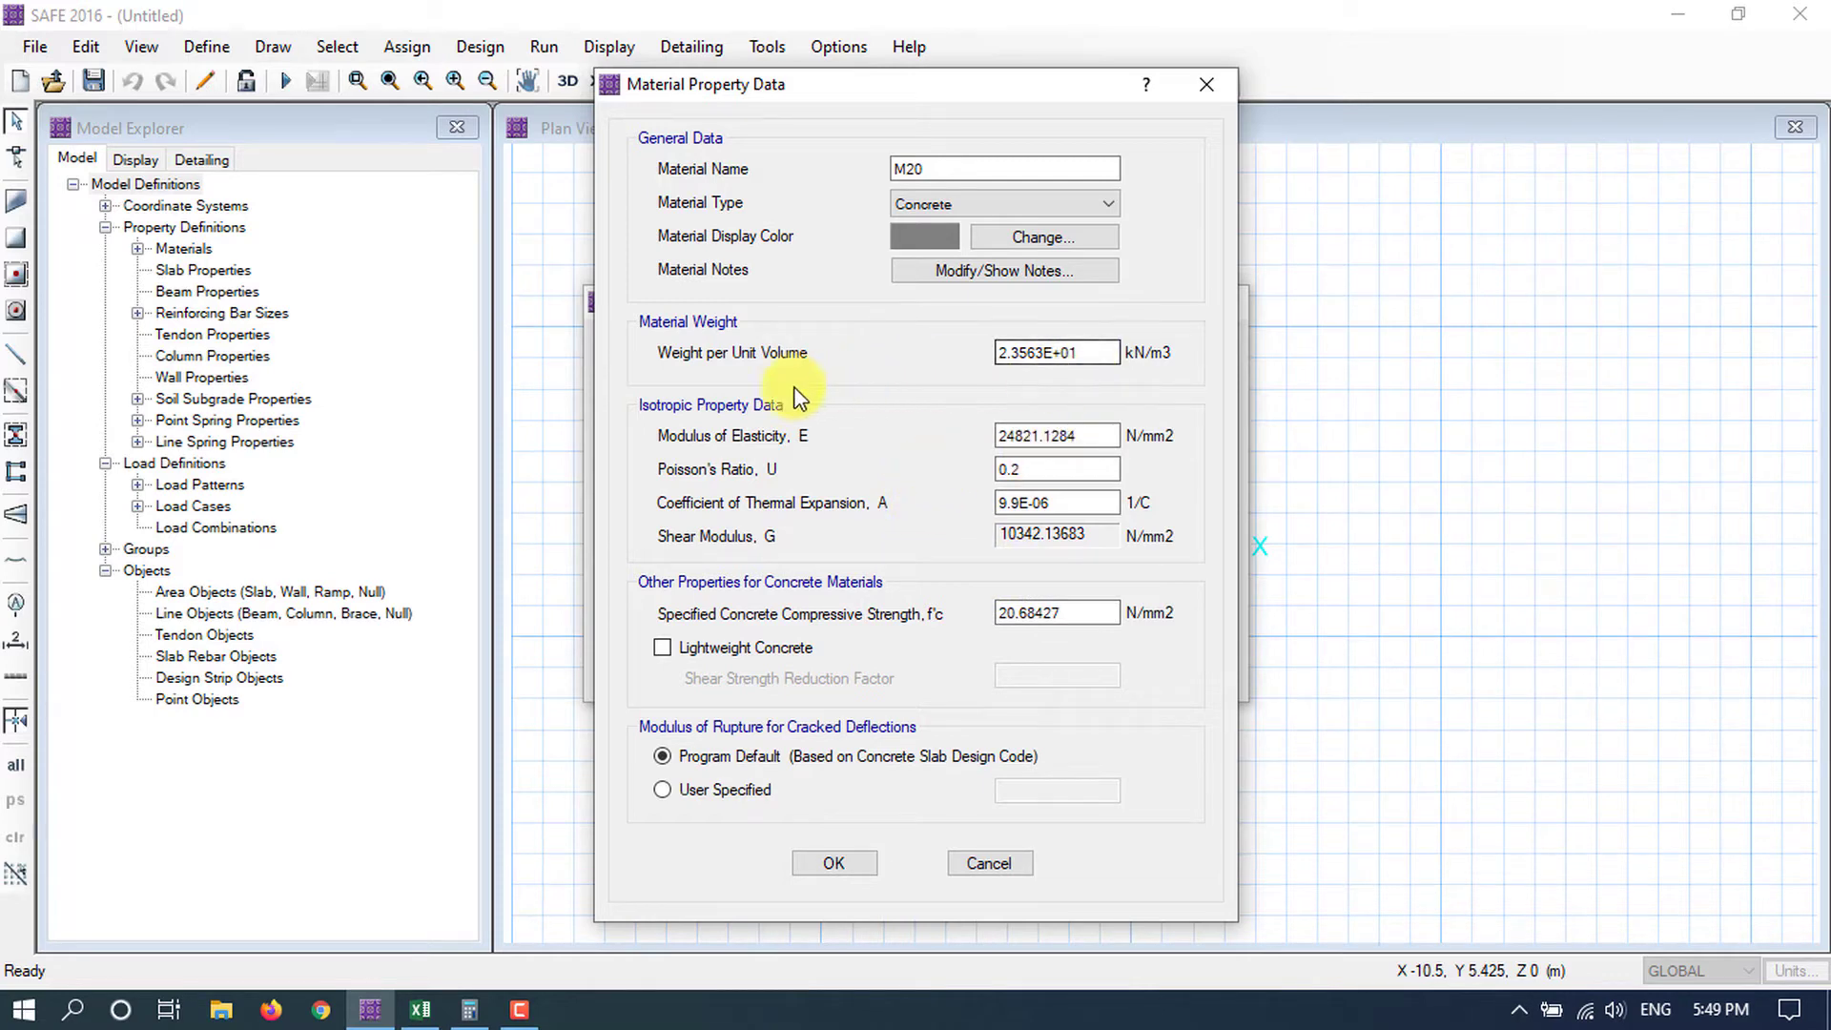
Set the M20 concrete's weight per unit volume to 25 kN/m3 and its modulus of elasticity to 22360 N/mm2.
{"action": "double_click", "coordinate": [1096, 352]}
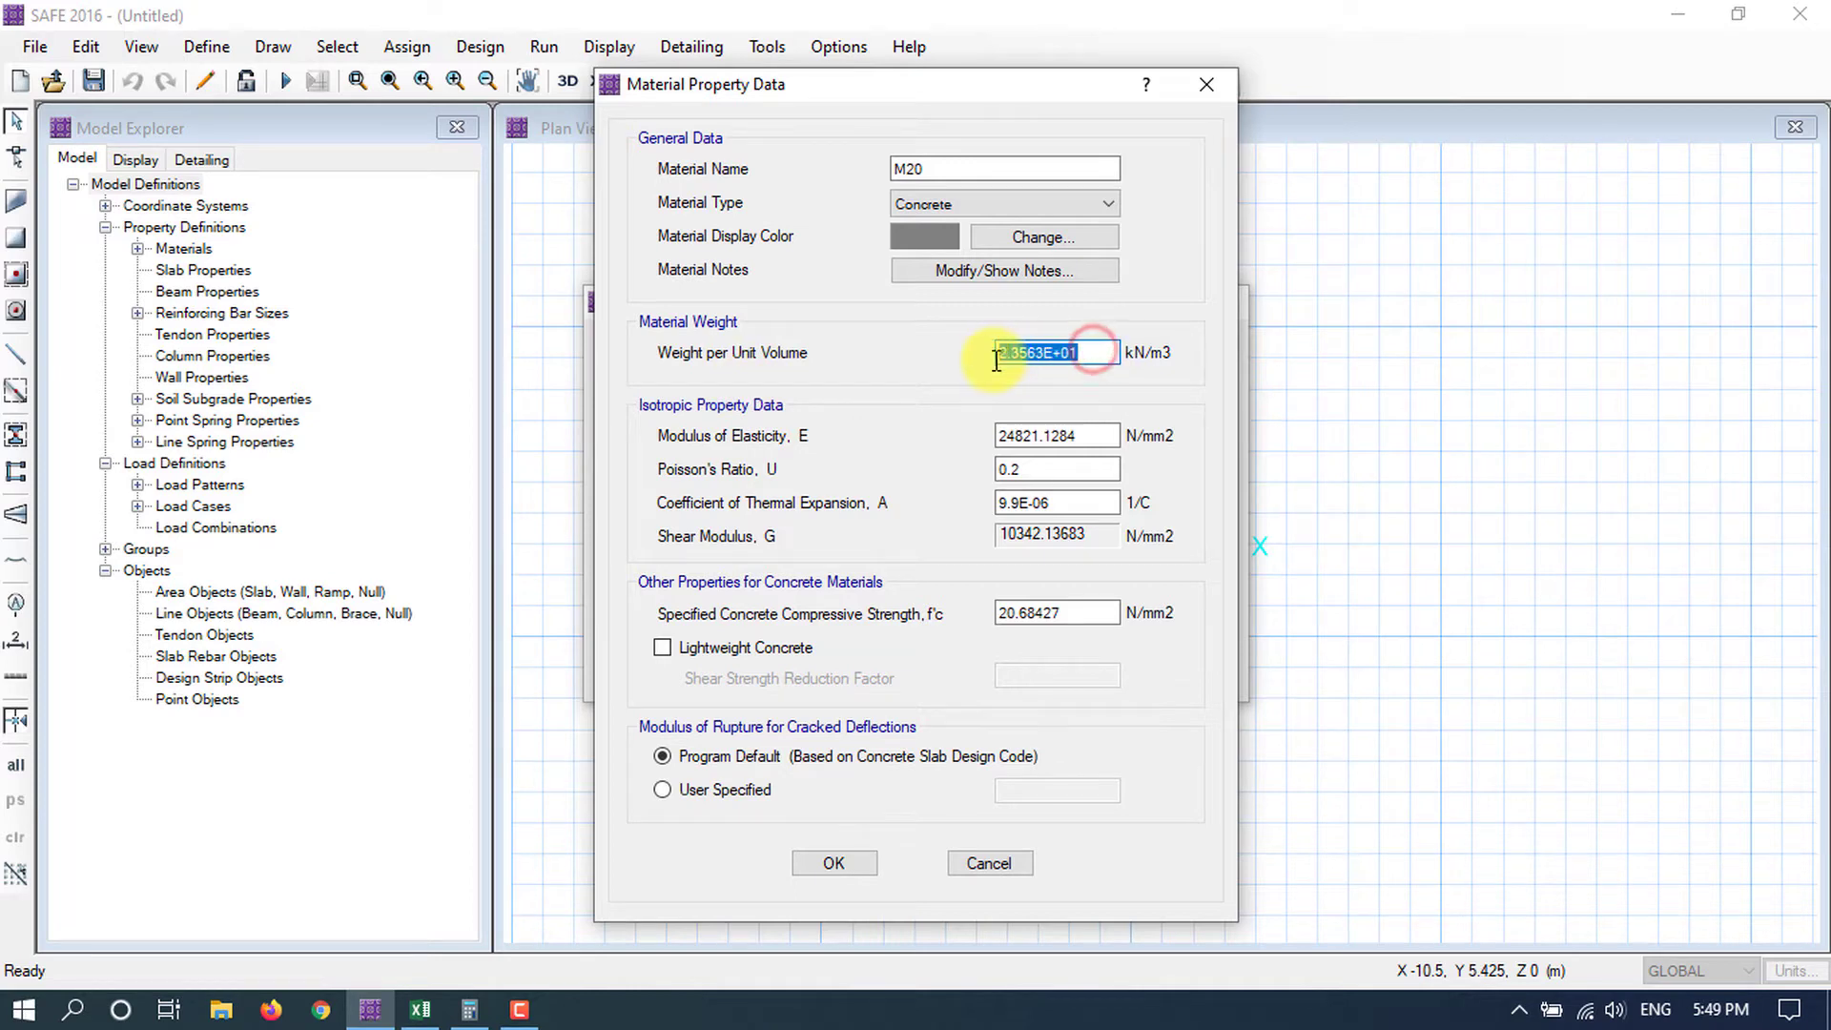
{"action": "type", "text": "25"}
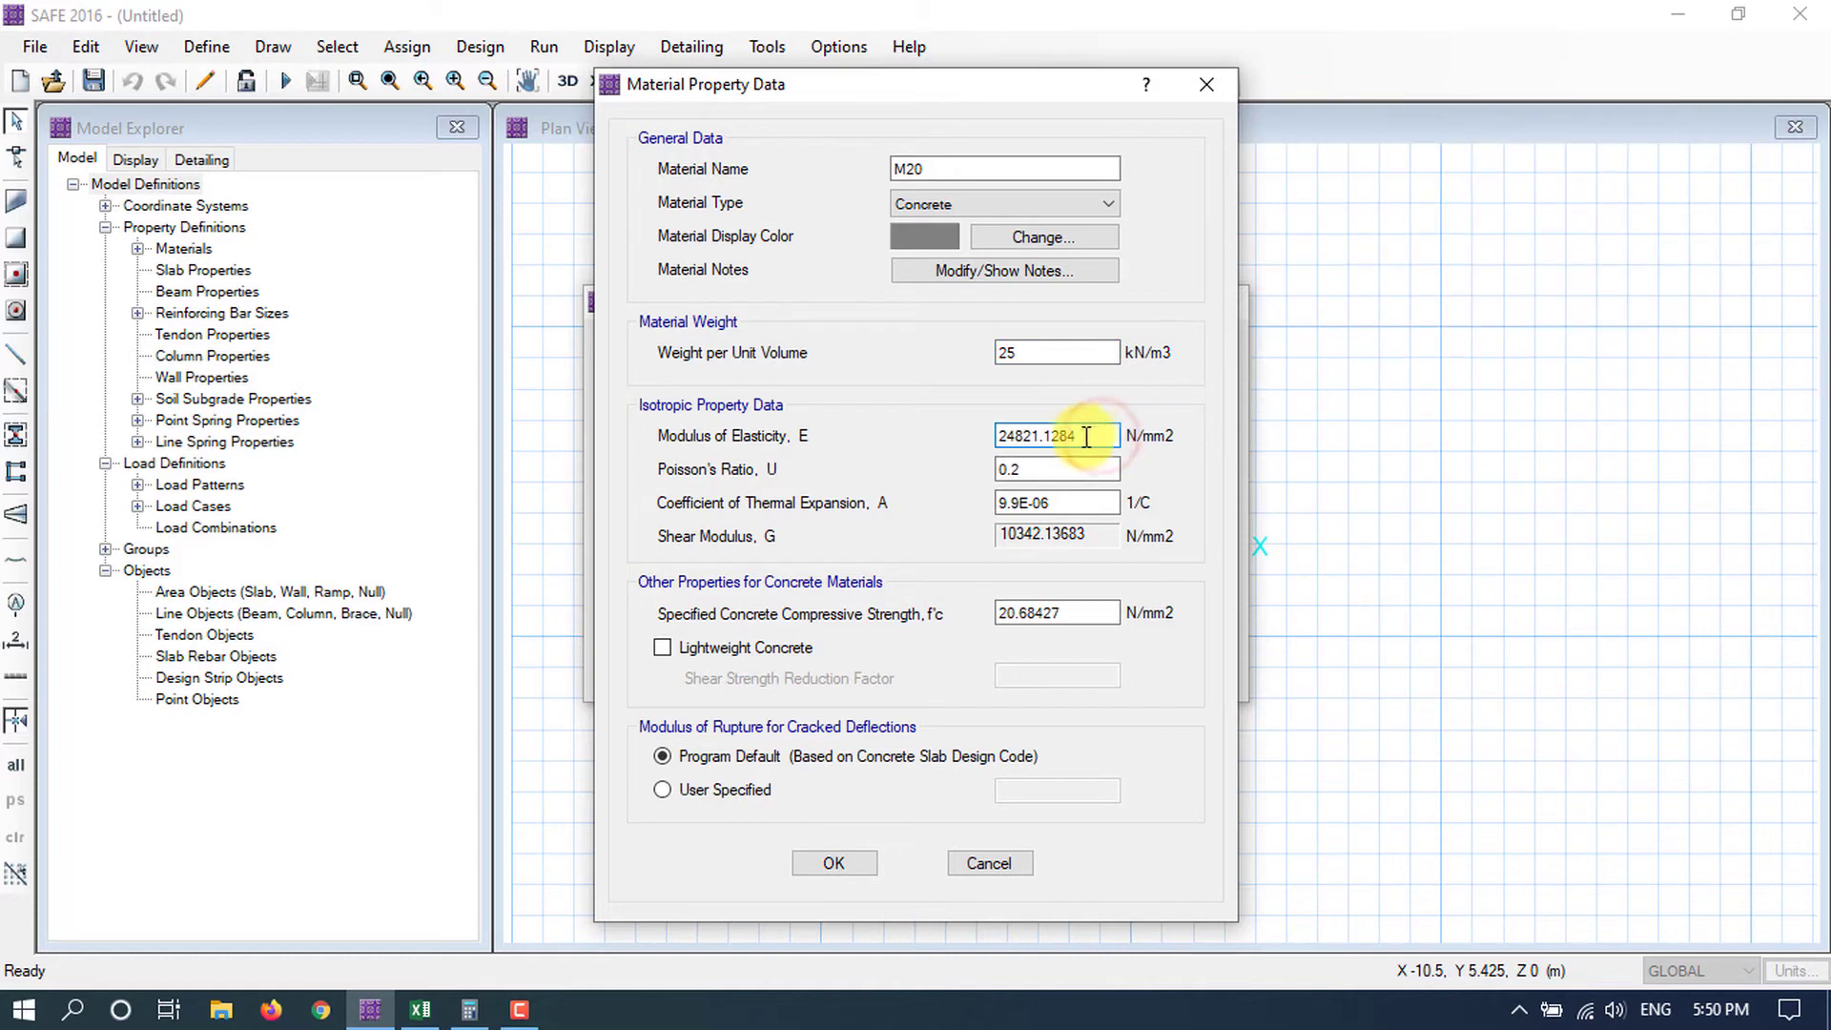
{"action": "left_click_drag", "start_coordinate": [1097, 436], "coordinate": [987, 451]}
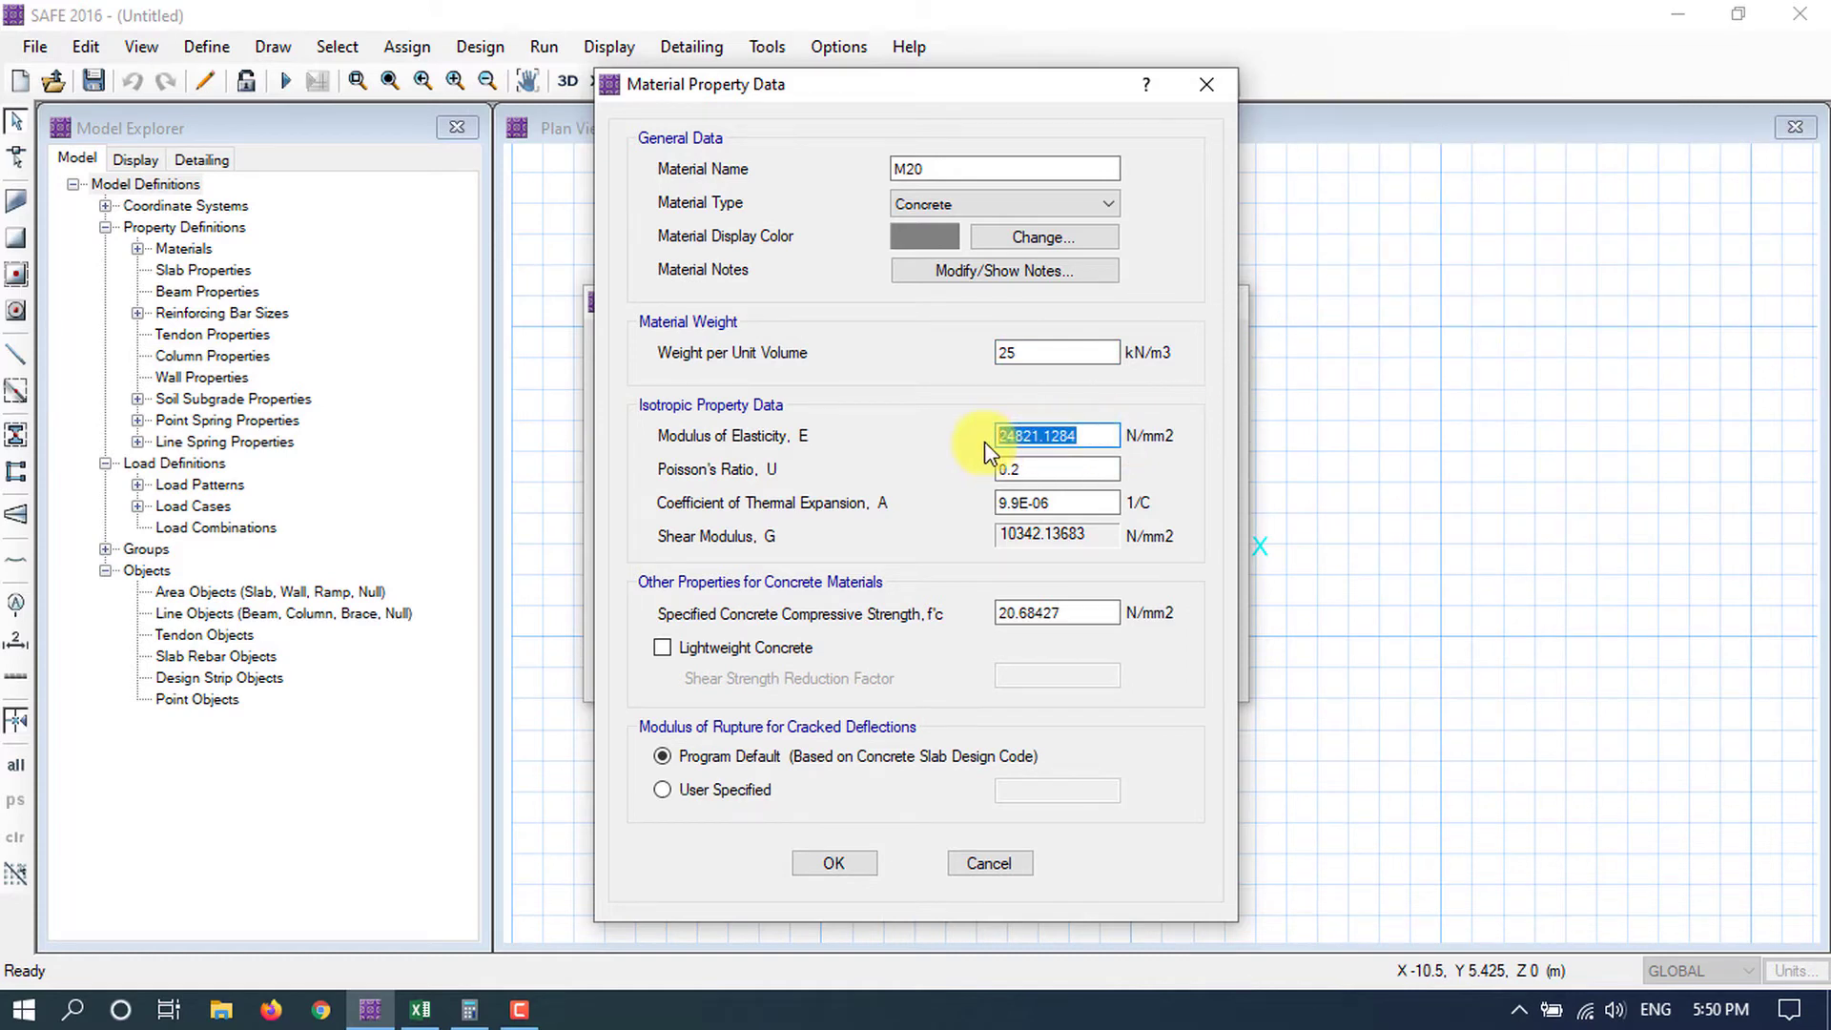
{"action": "type", "text": "22360"}
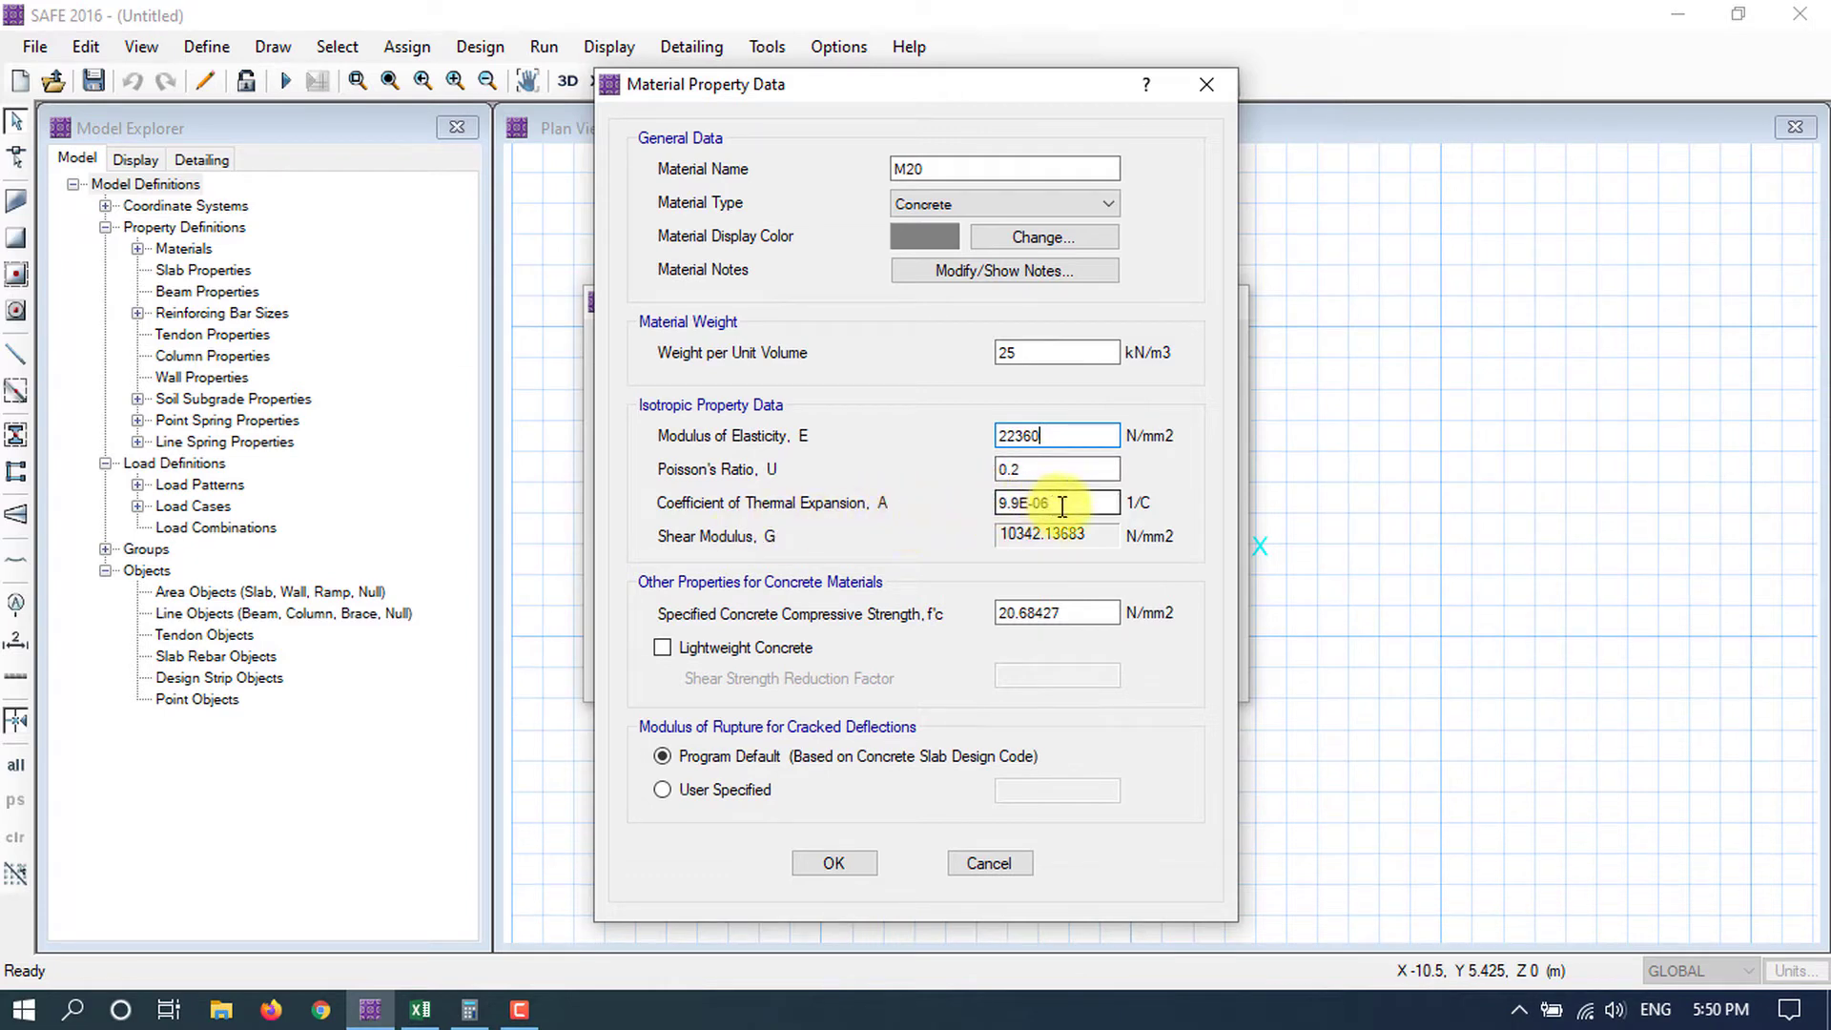
Set M20's coefficient of thermal expansion to 0.0000055 and its concrete compressive strength to 20 N/mm2, and save the material.
{"action": "left_click_drag", "start_coordinate": [1059, 503], "coordinate": [998, 507]}
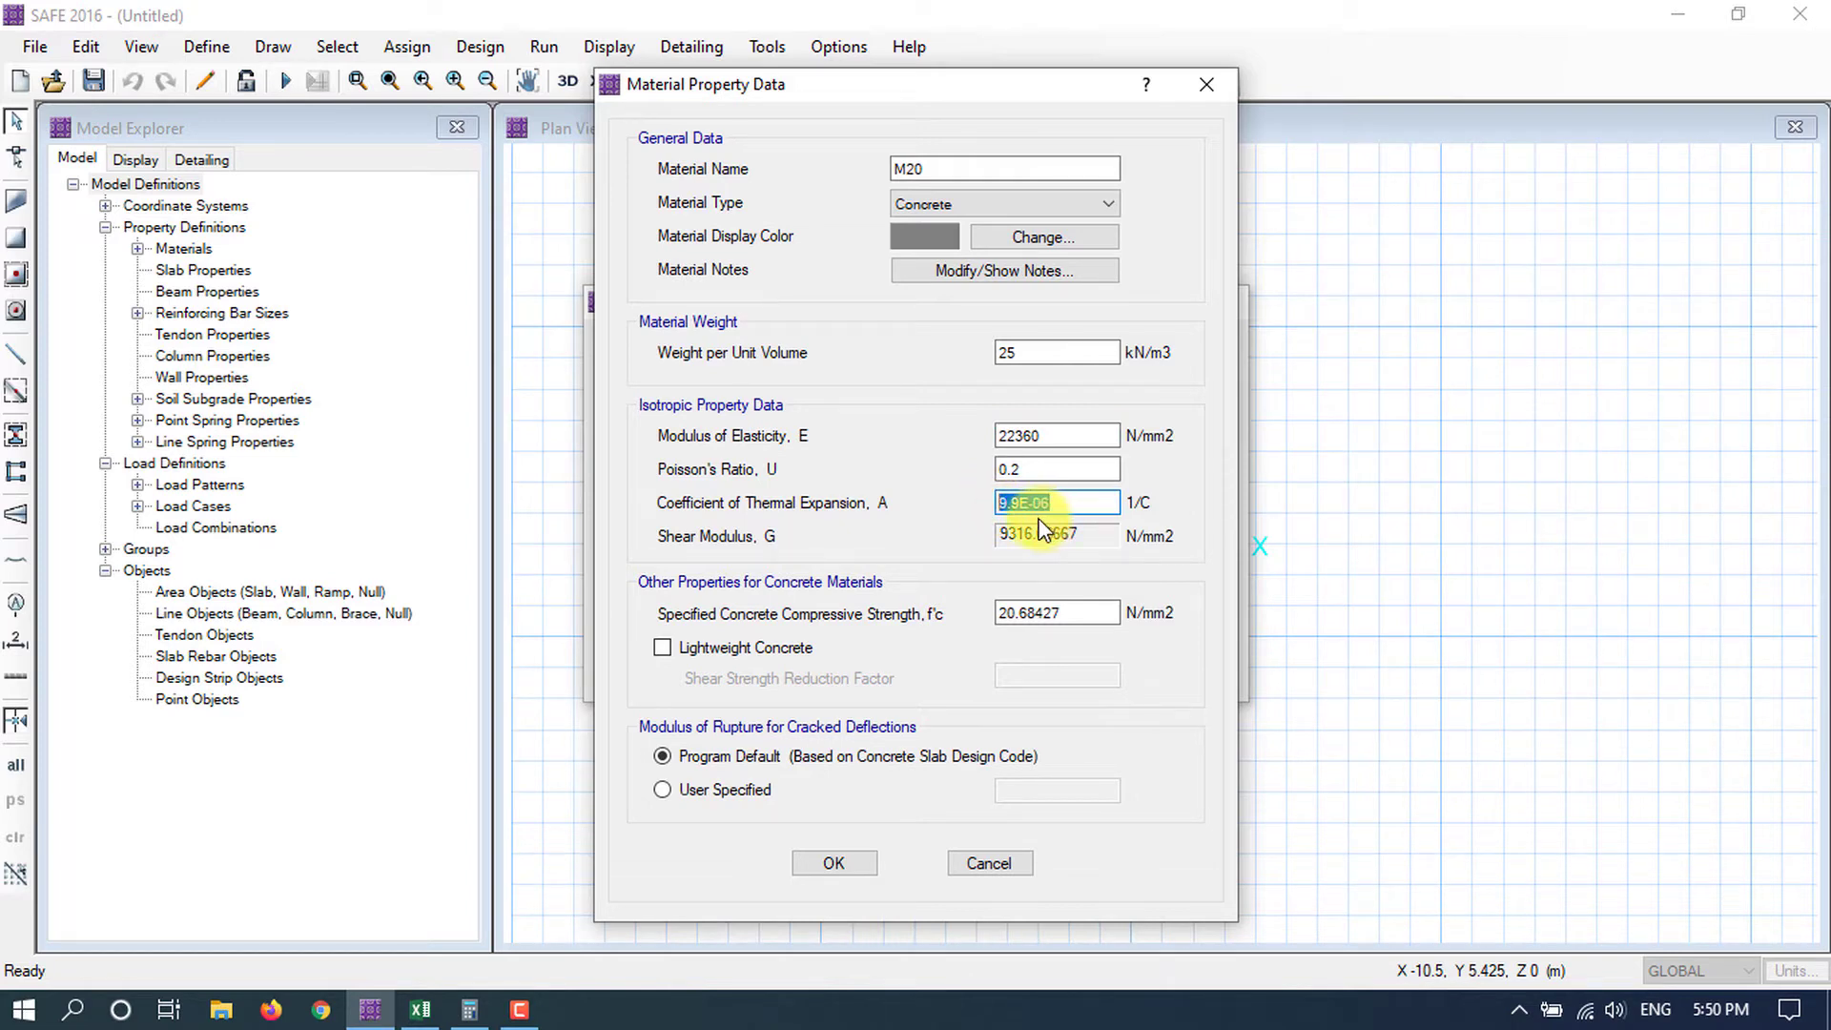
{"action": "type", "text": "0.0000055"}
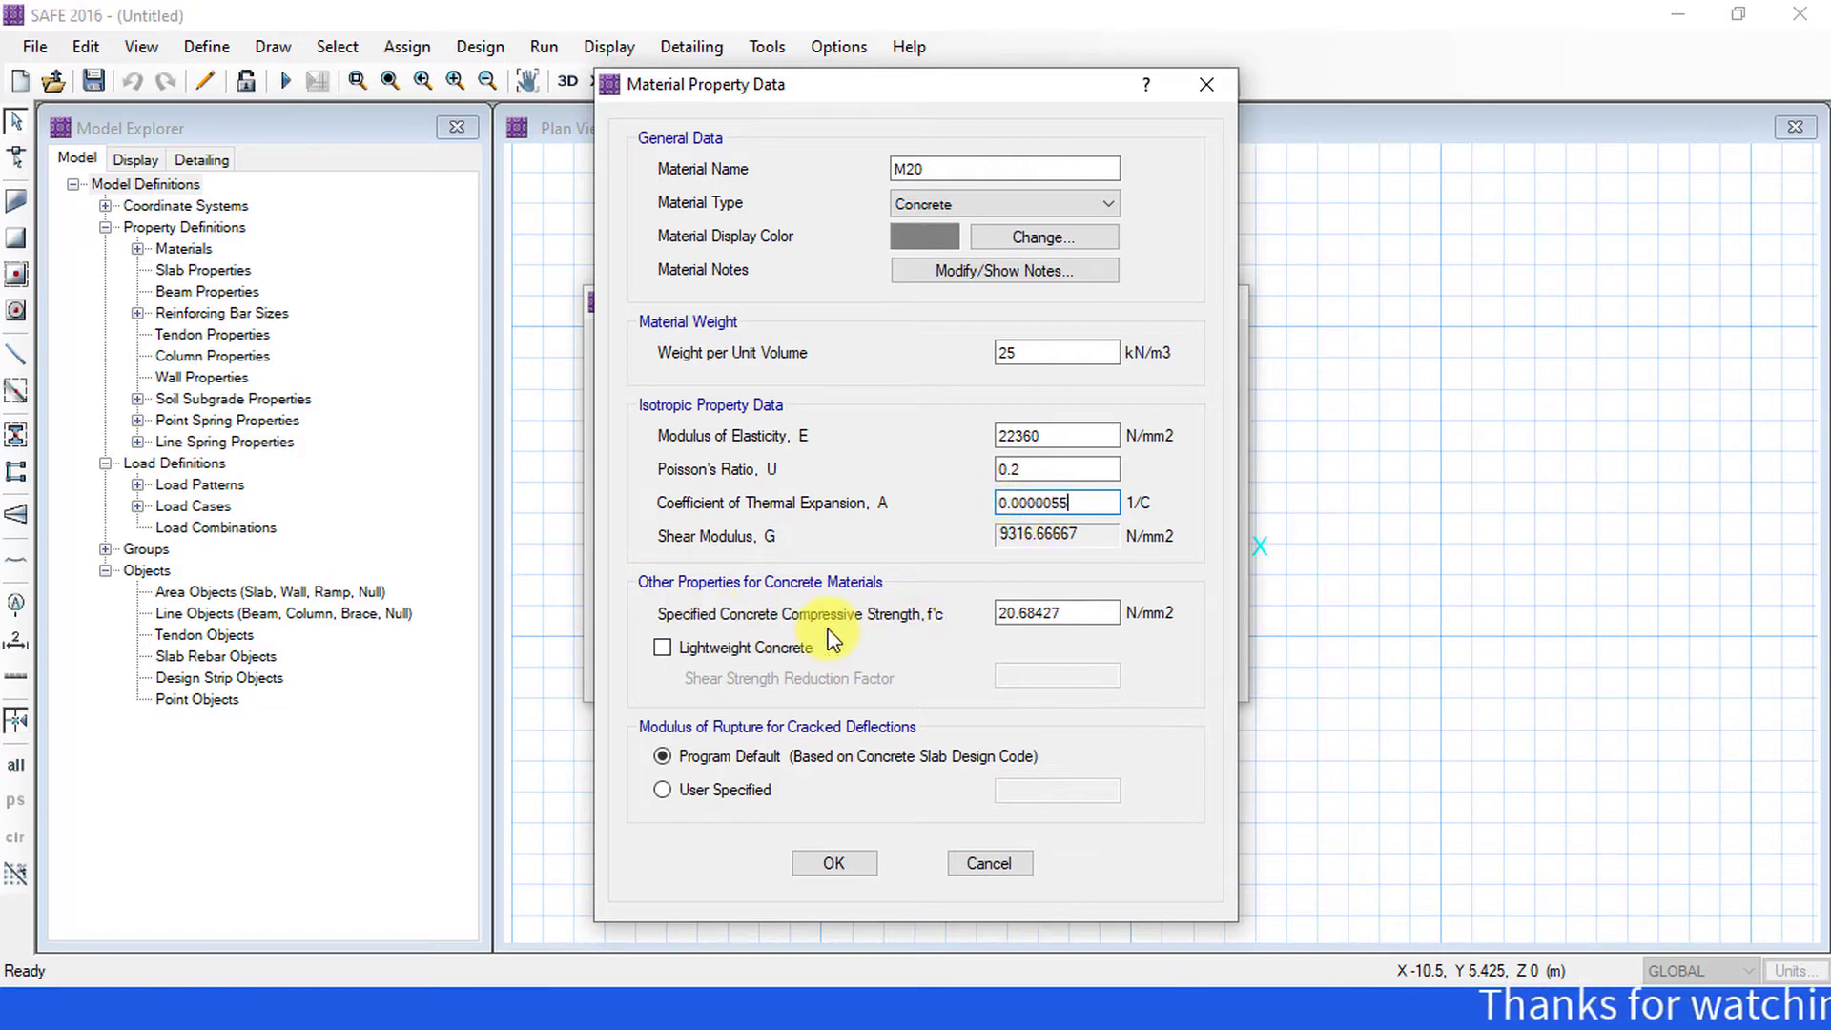
{"action": "left_click_drag", "start_coordinate": [1072, 613], "coordinate": [998, 614]}
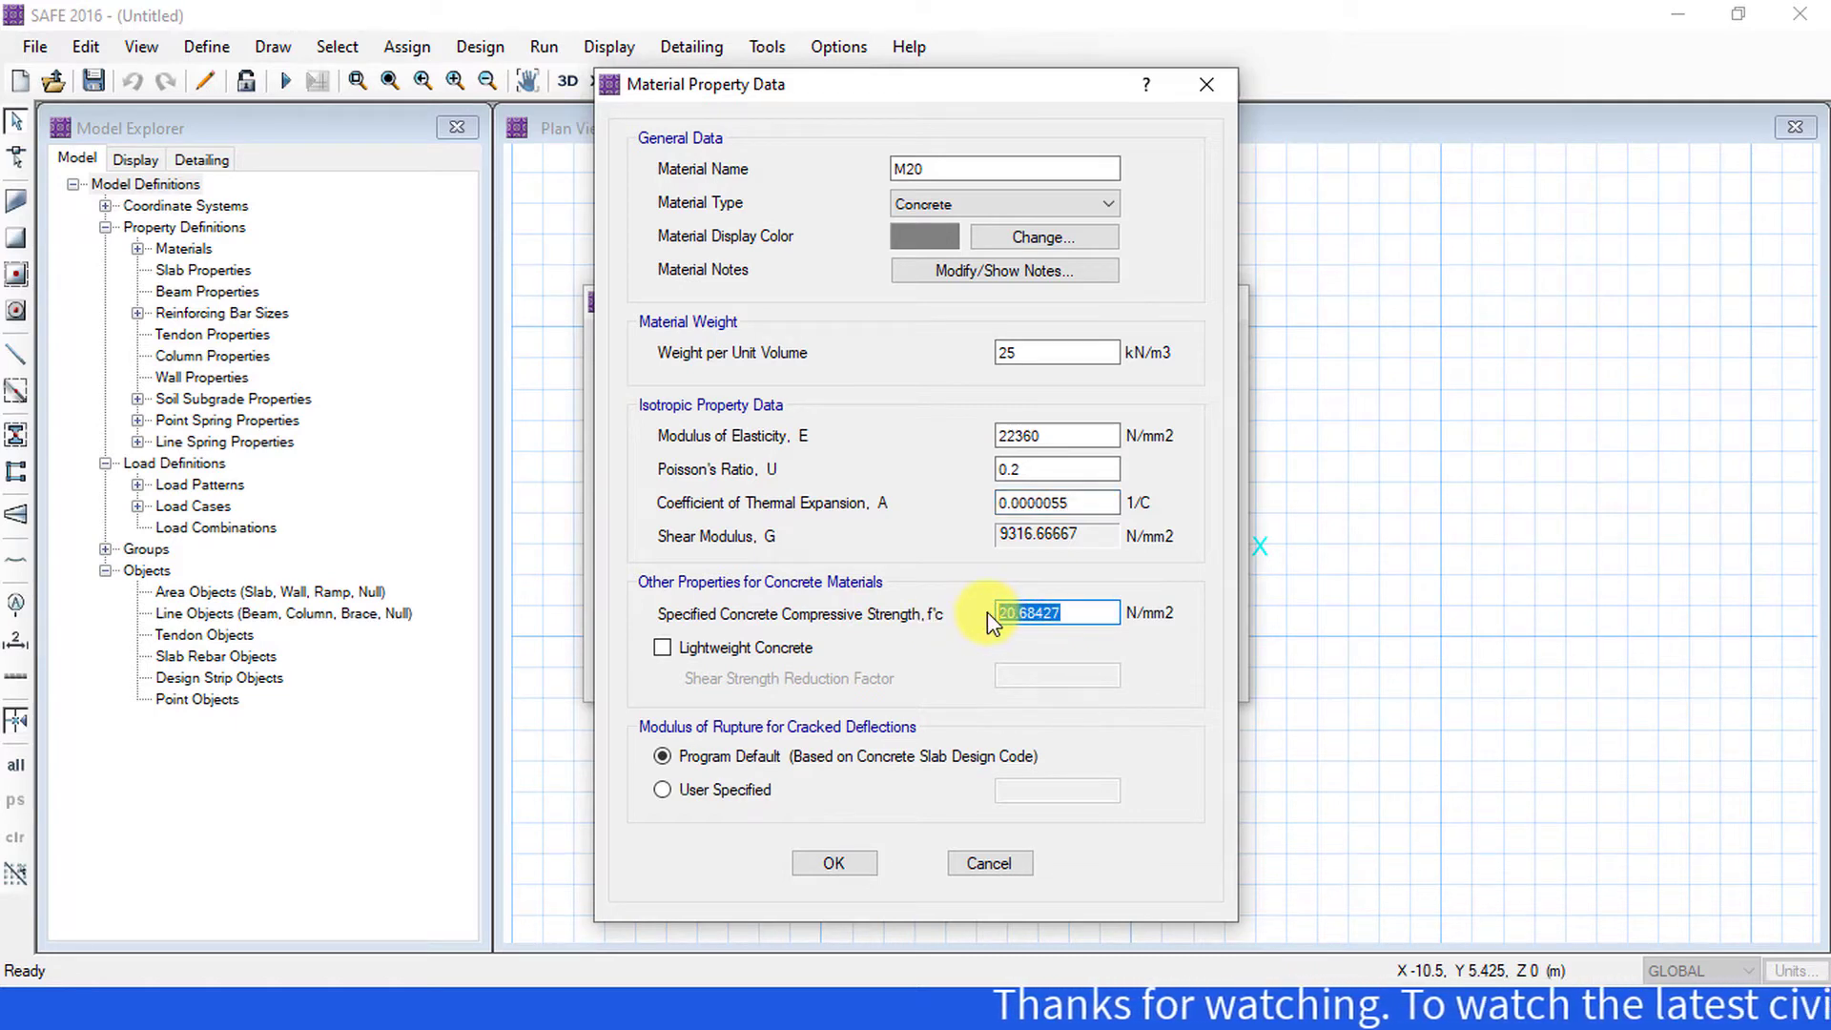
{"action": "key", "text": "BackSpace"}
{"action": "type", "text": "20"}
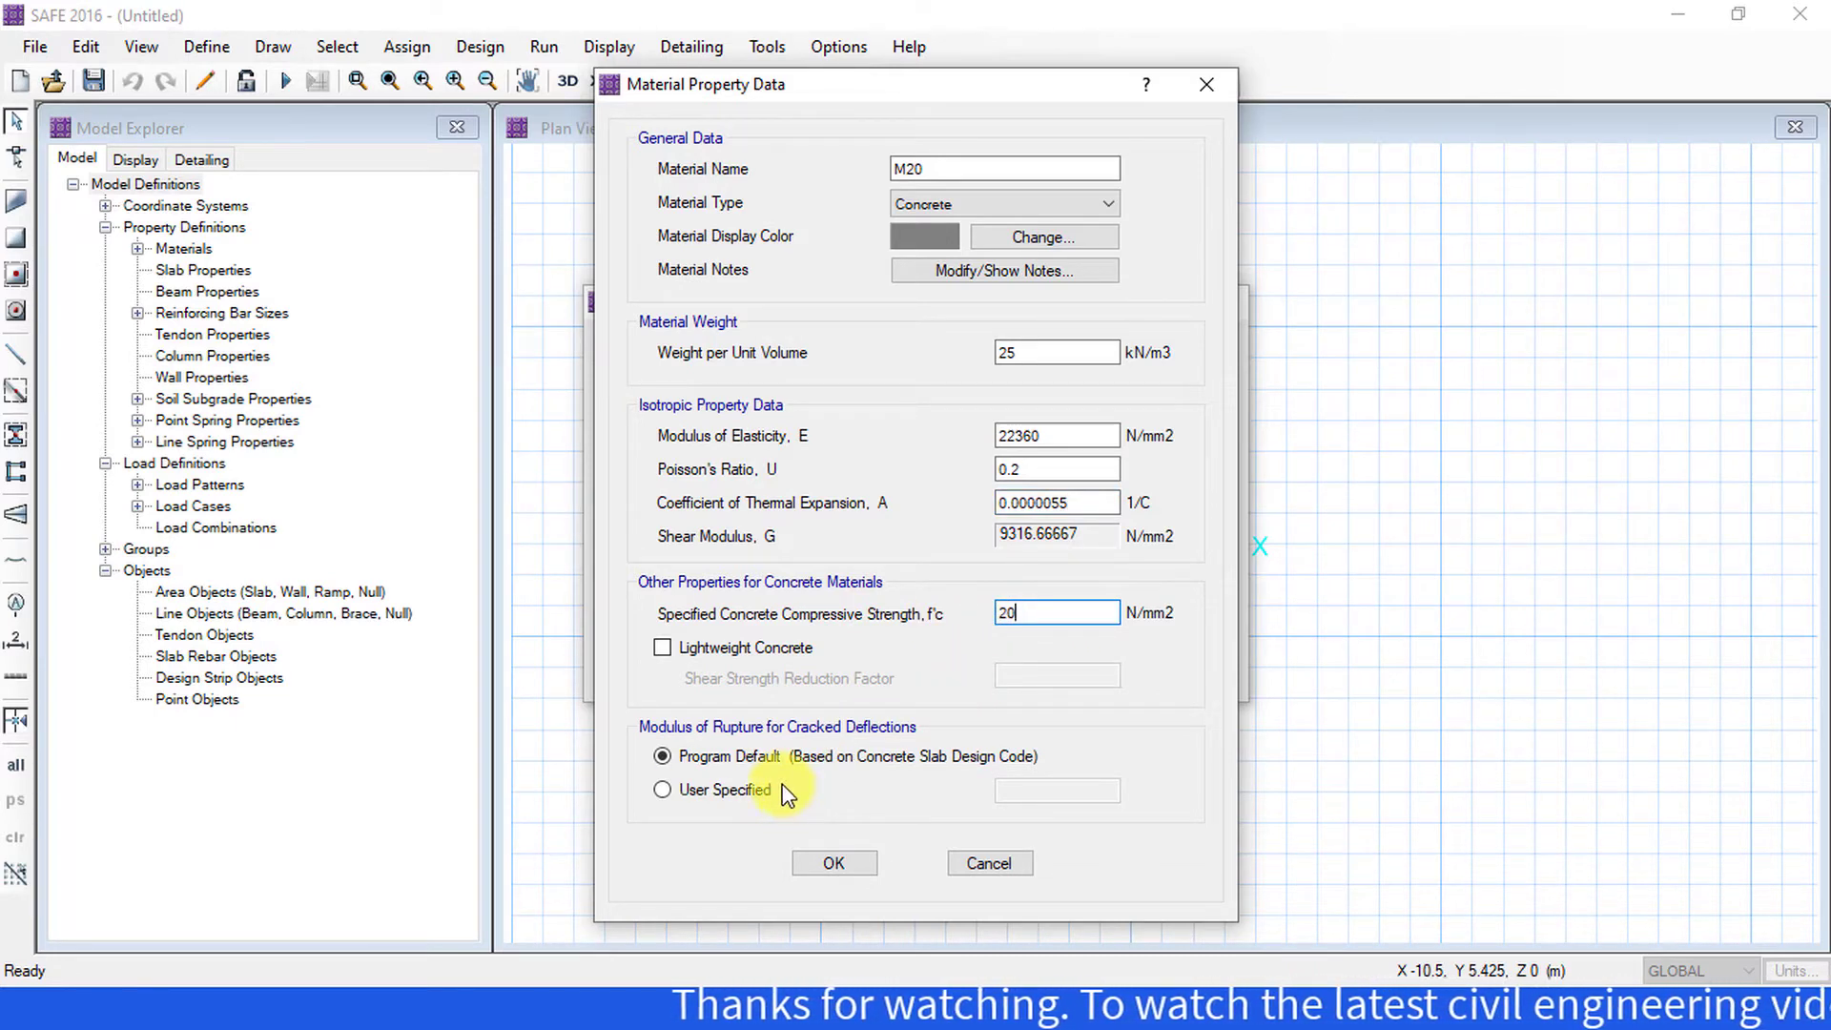
{"action": "left_click", "coordinate": [847, 864]}
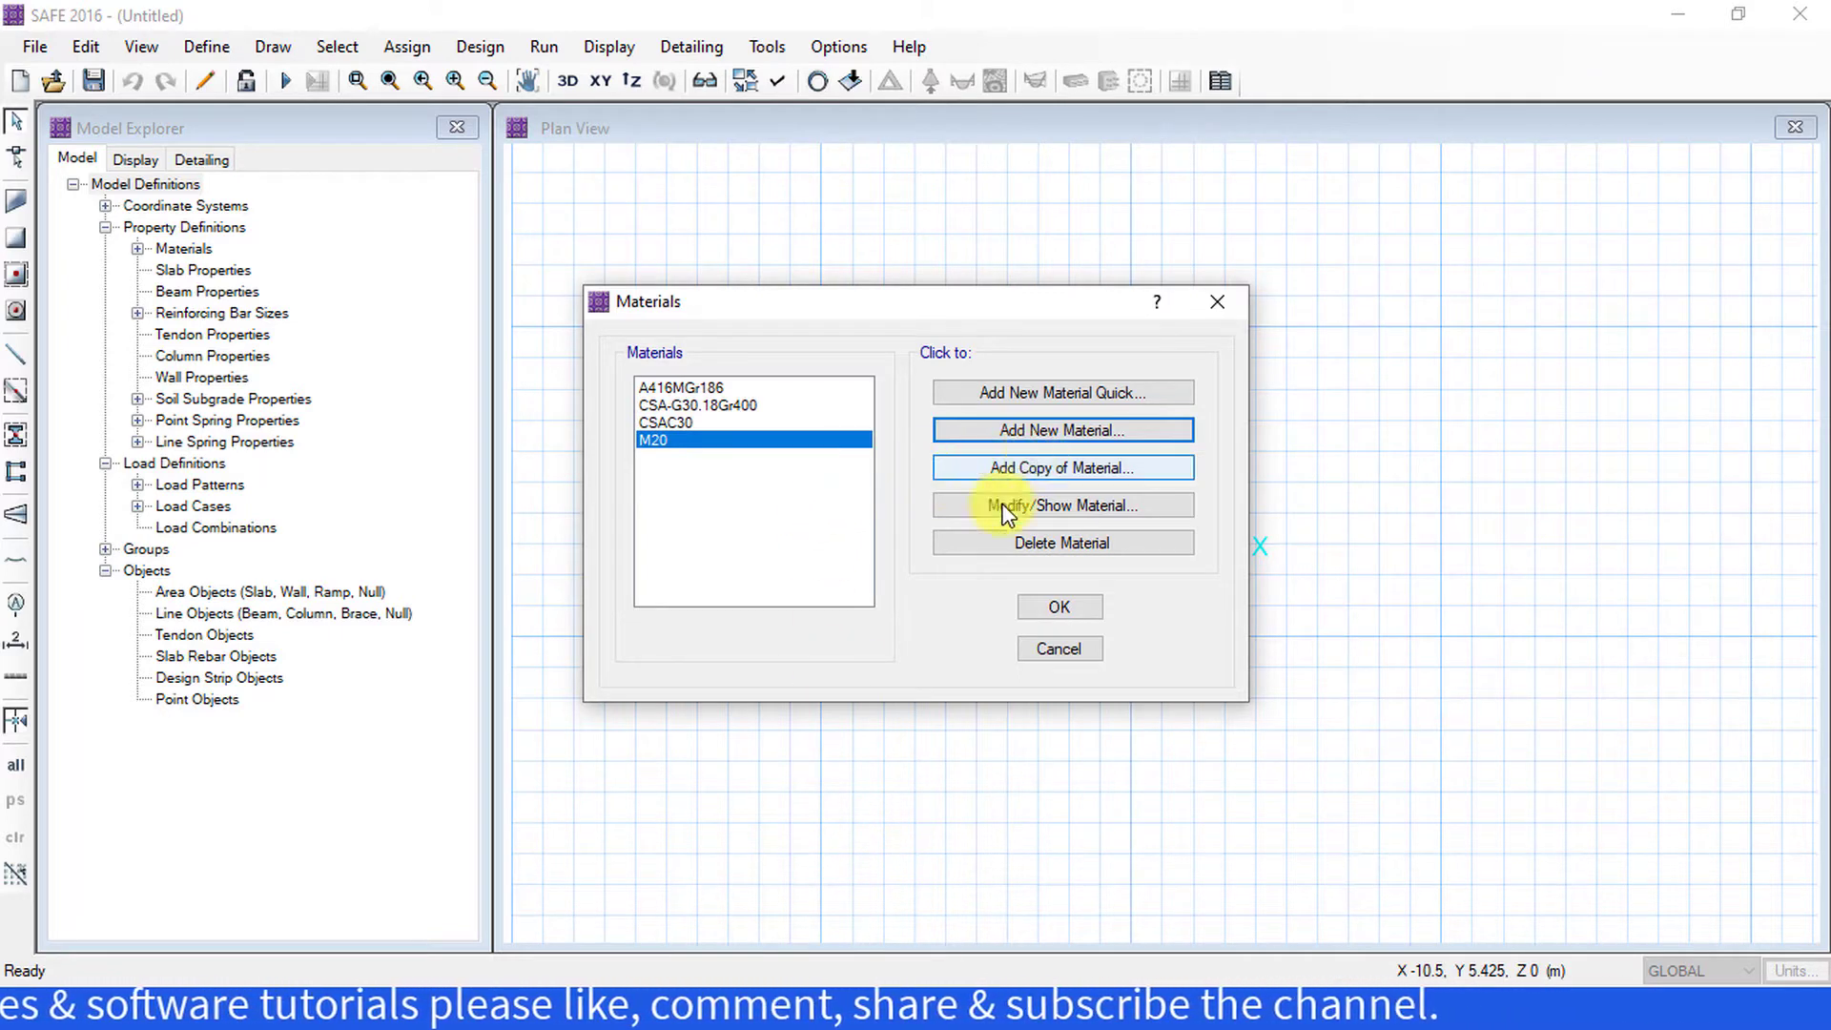
Add a new material named Fe 500 and set its material type to Rebar.
{"action": "left_click", "coordinate": [1049, 430]}
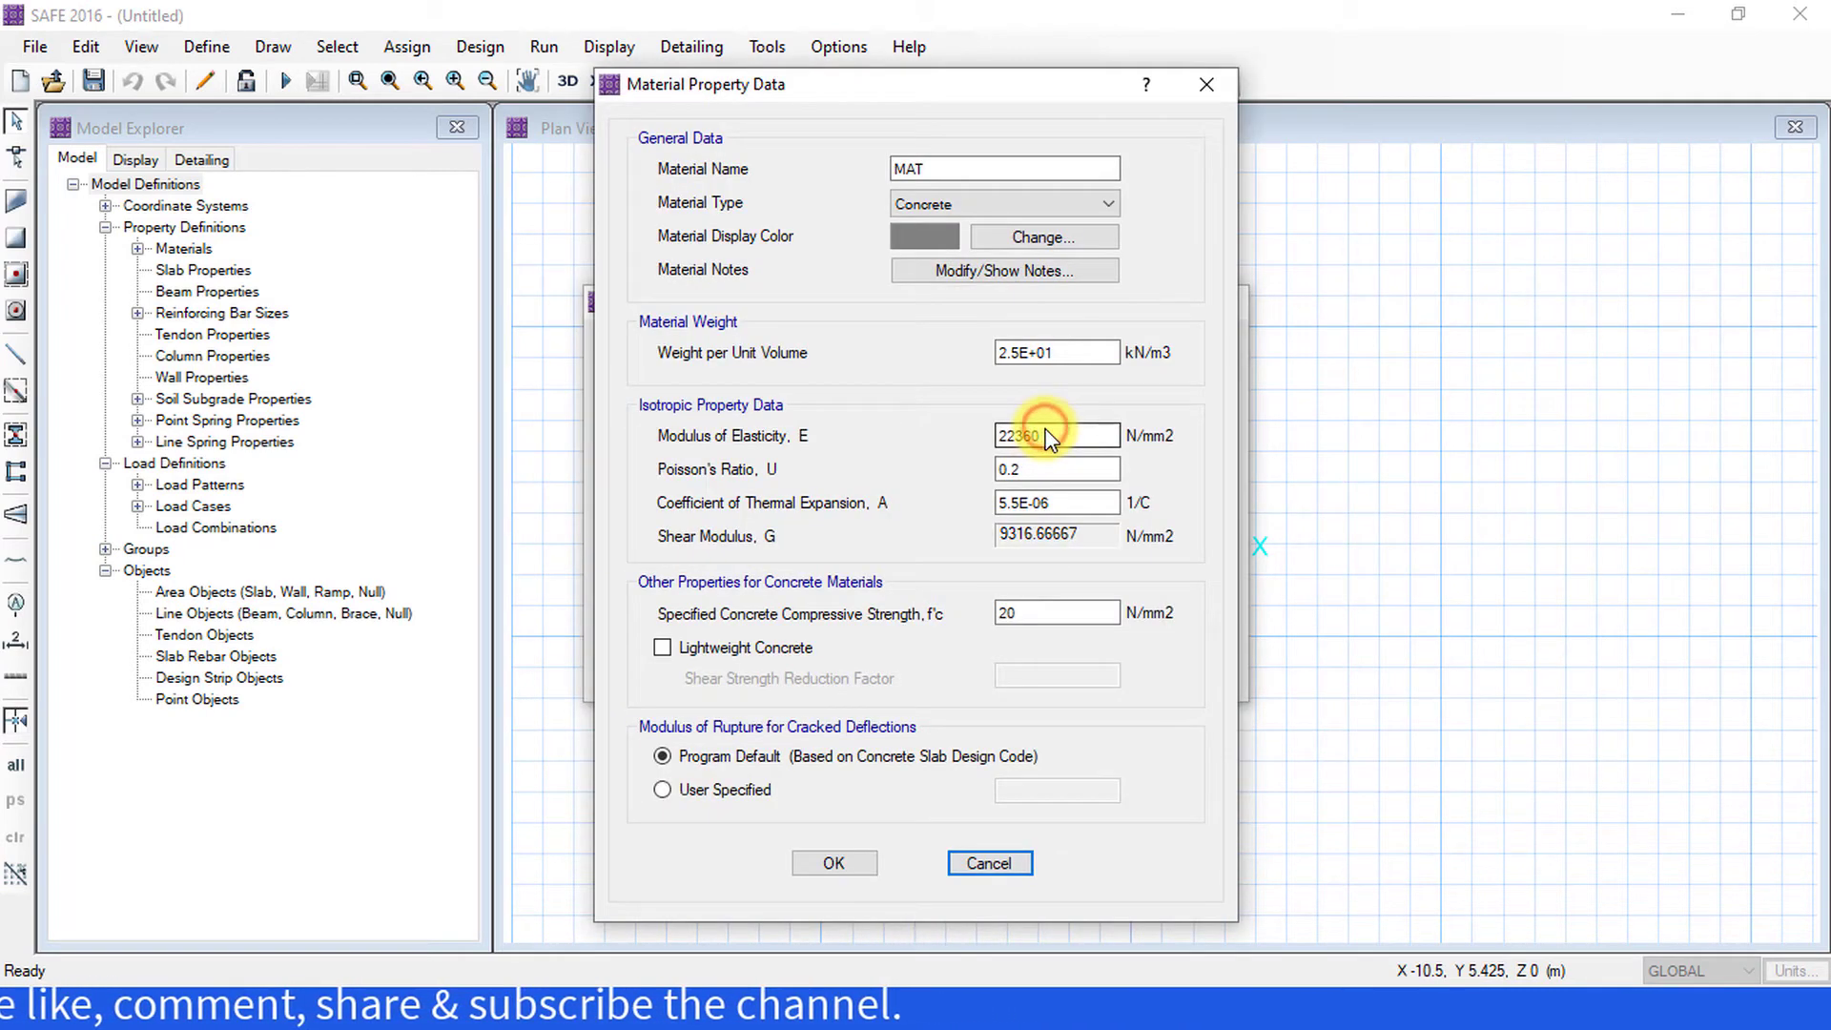
{"action": "double_click", "coordinate": [940, 168]}
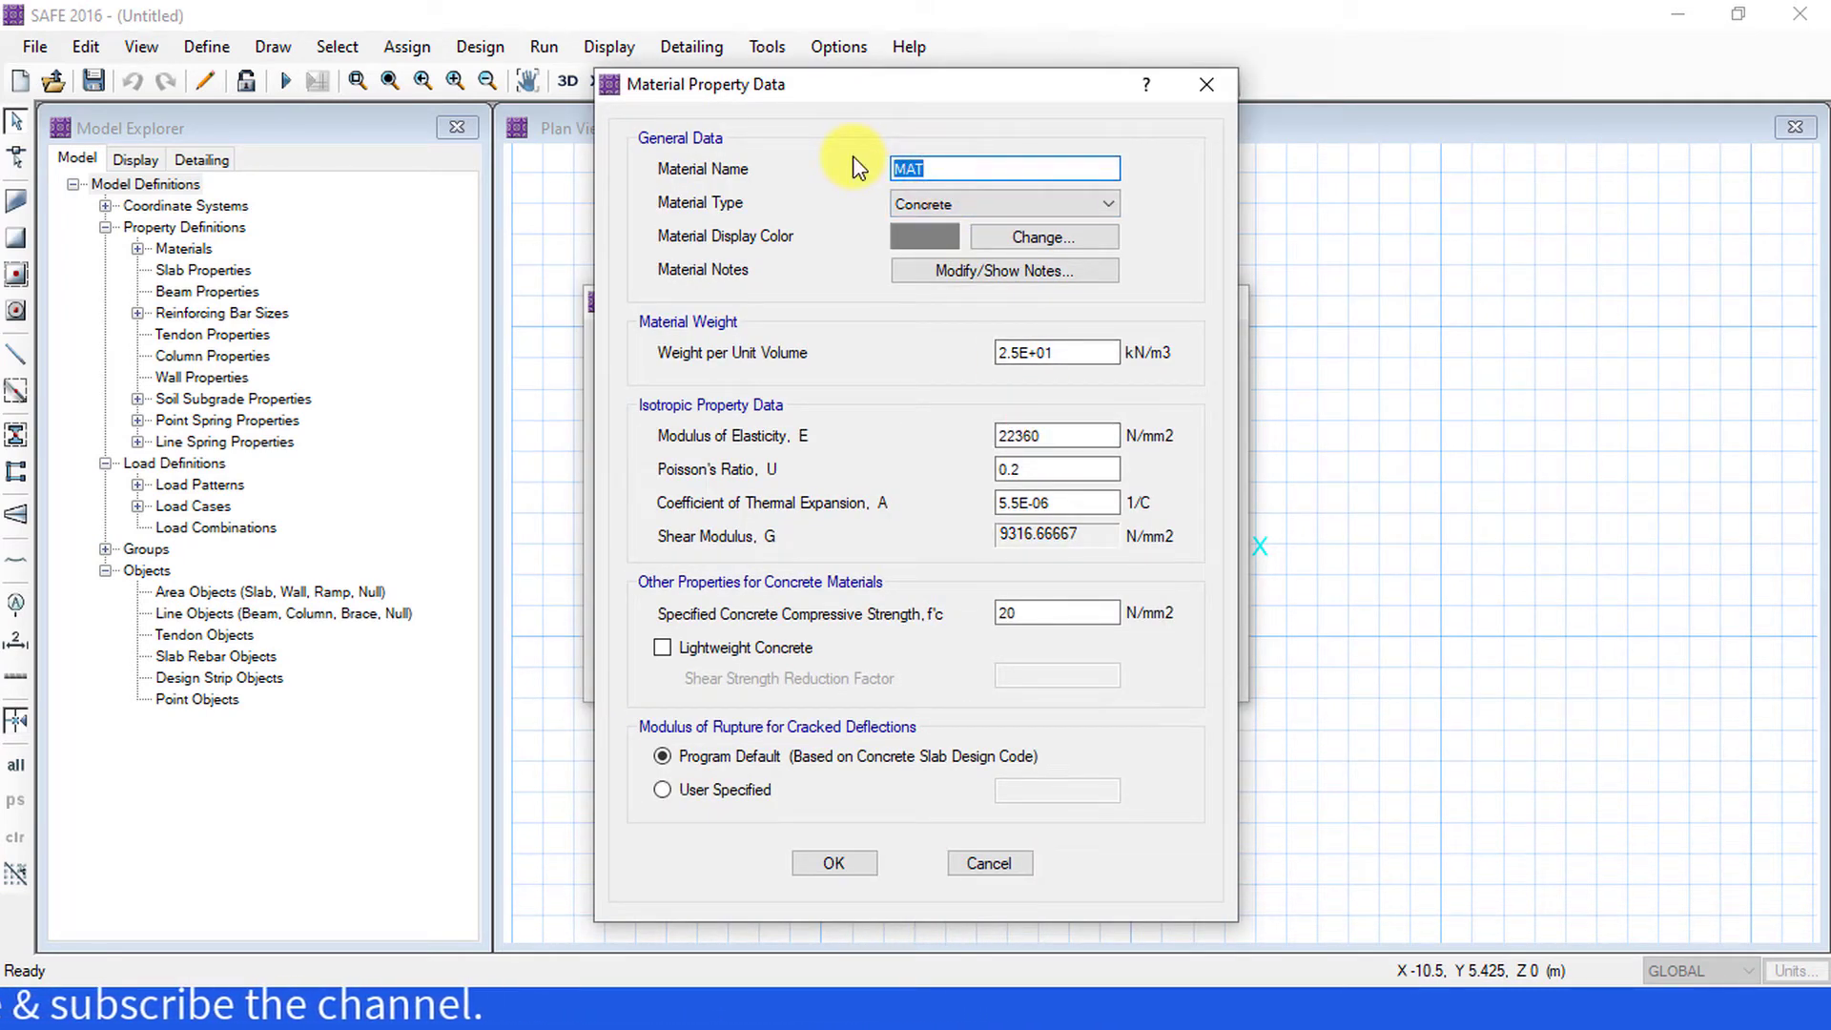
{"action": "type", "text": "F"}
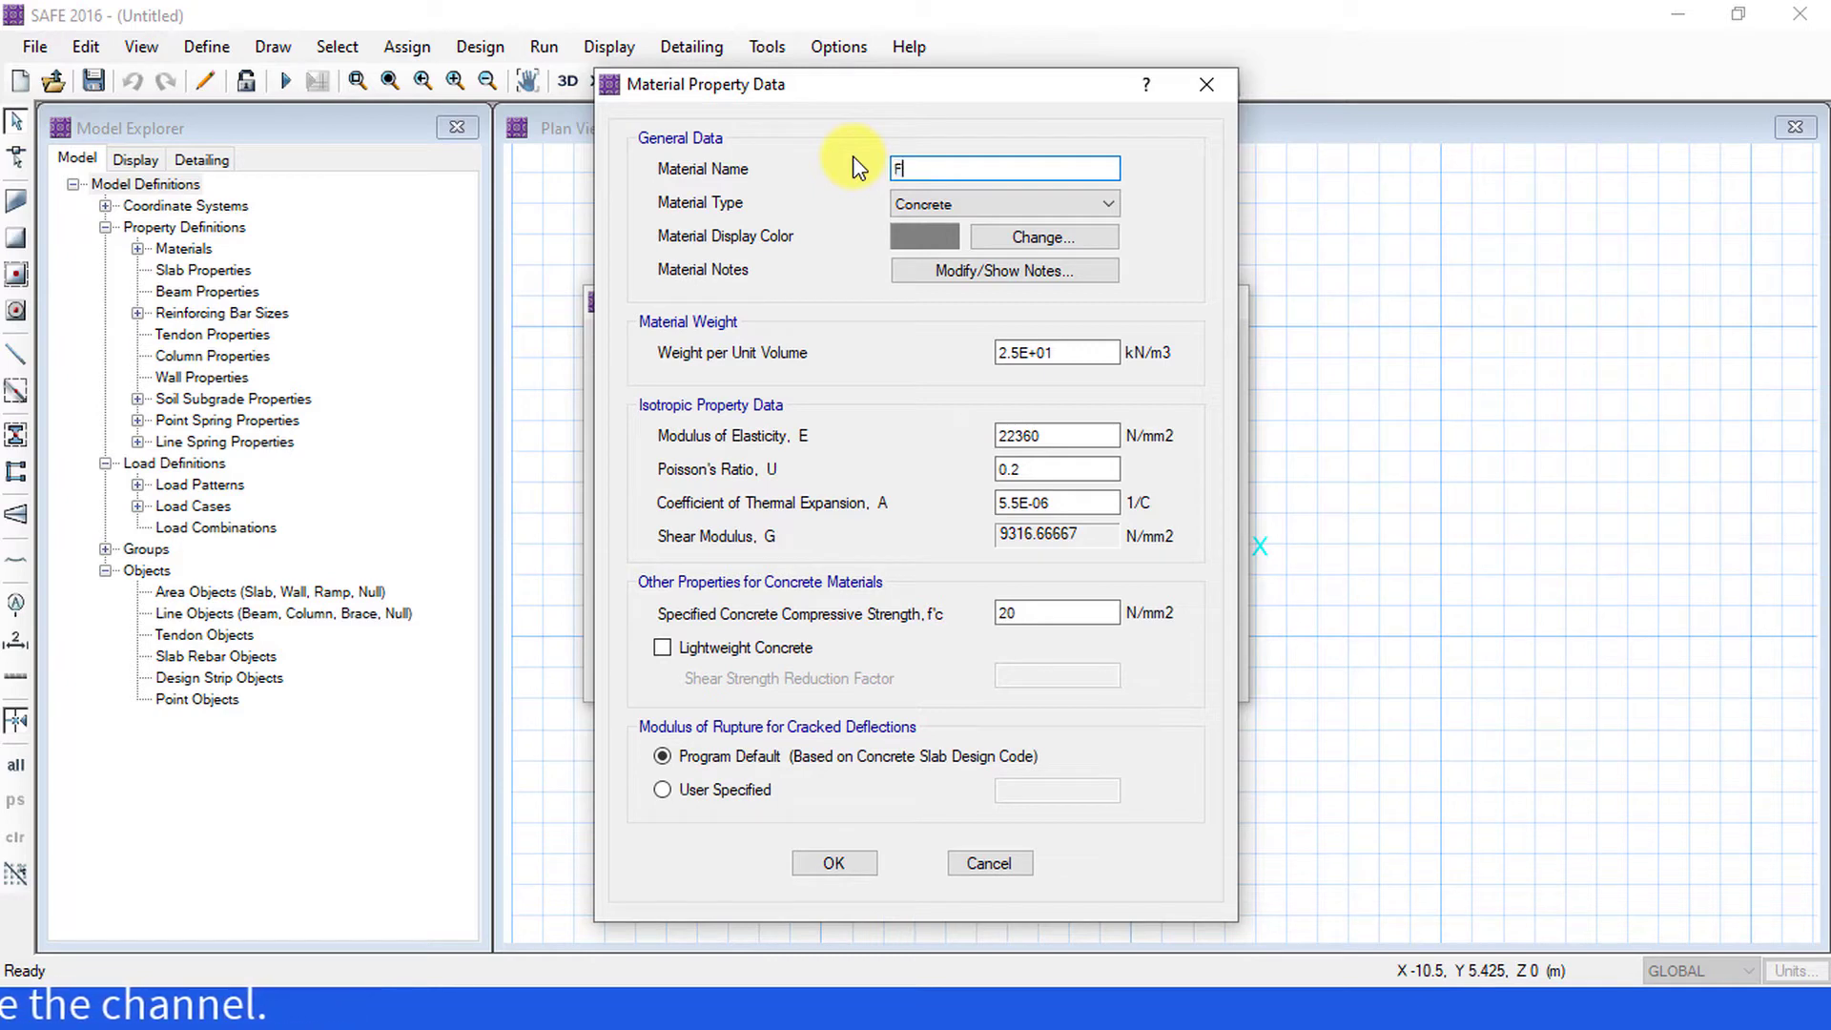
{"action": "type", "text": "e500"}
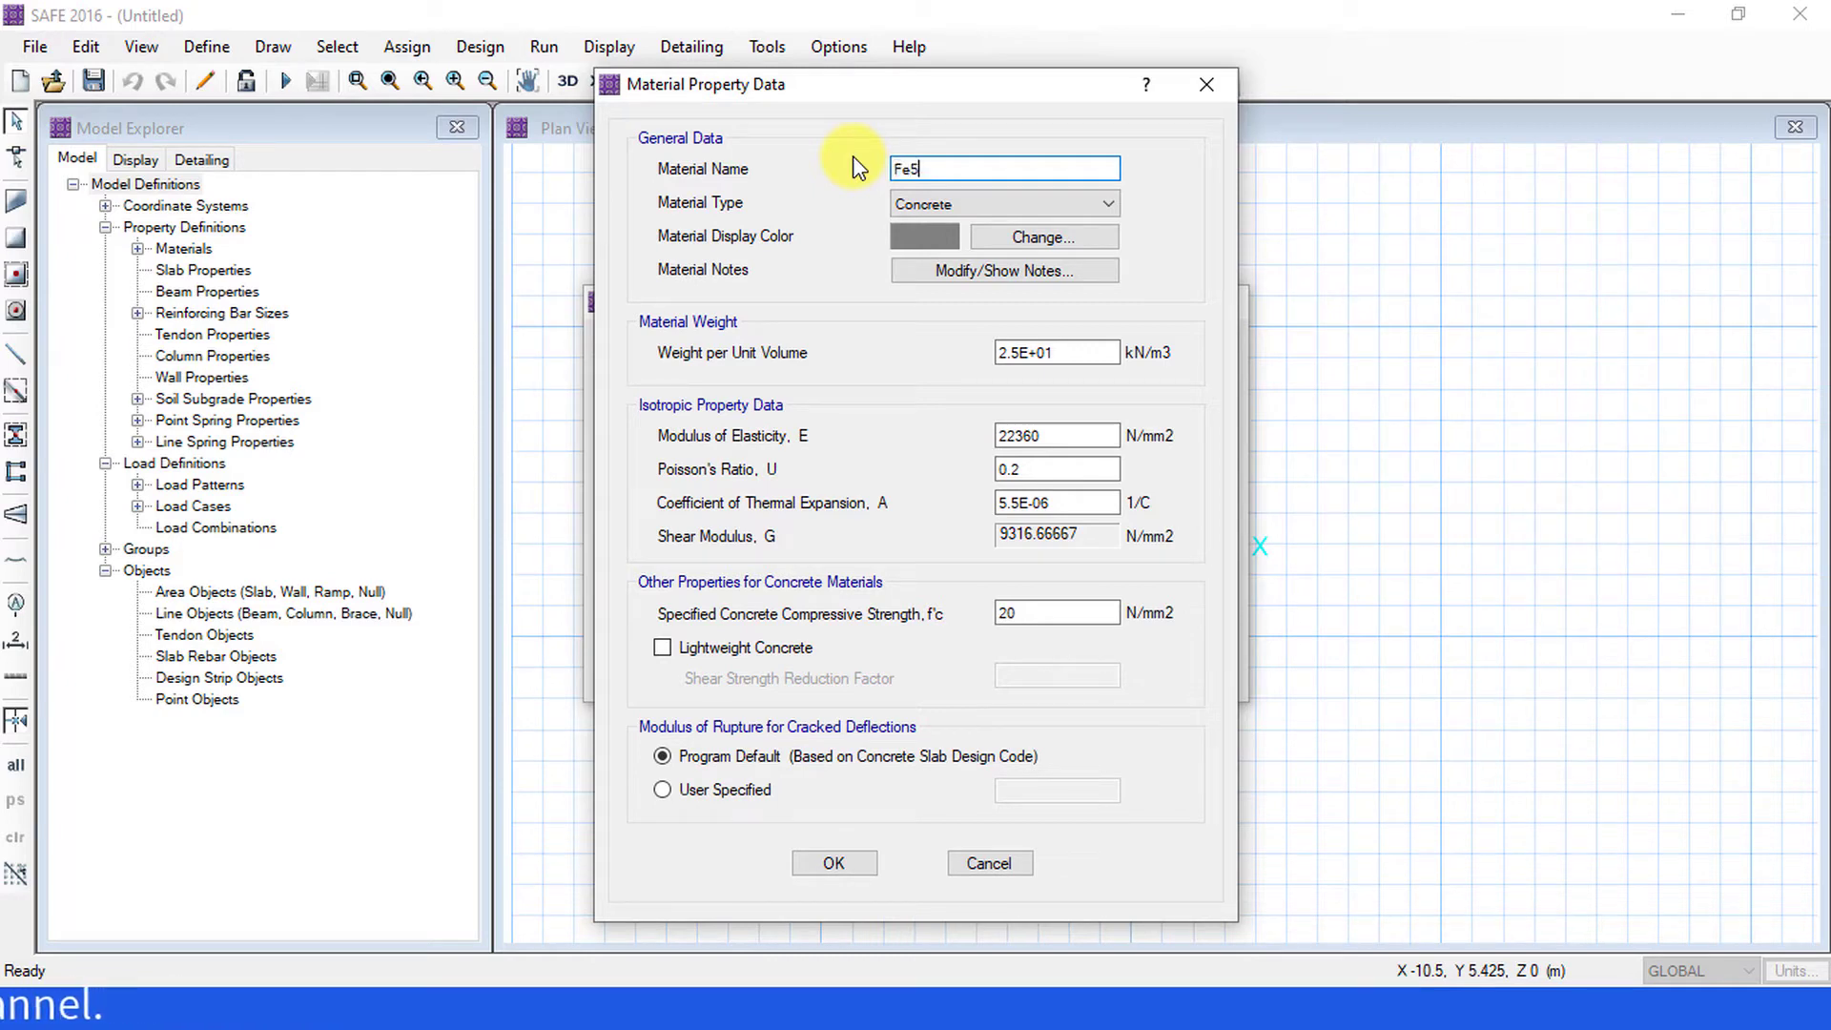
{"action": "left_click", "coordinate": [909, 170]}
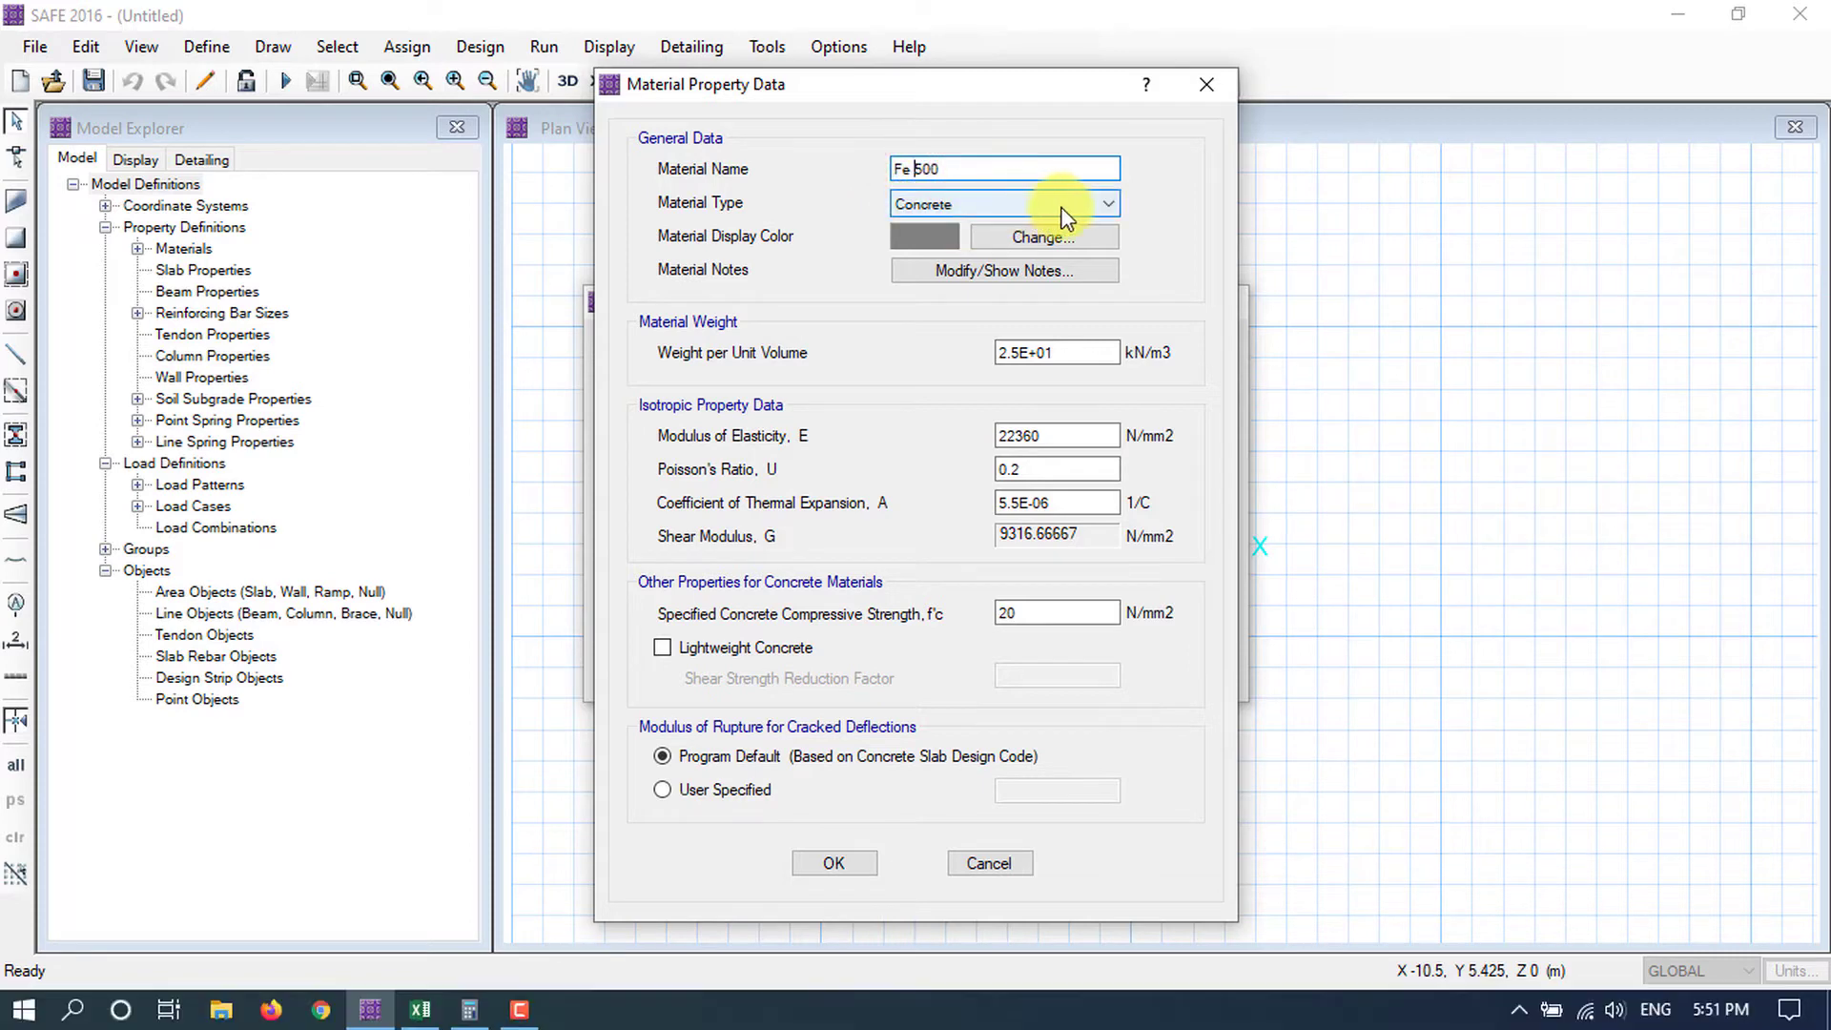
{"action": "left_click", "coordinate": [1092, 196]}
{"action": "left_click", "coordinate": [954, 264]}
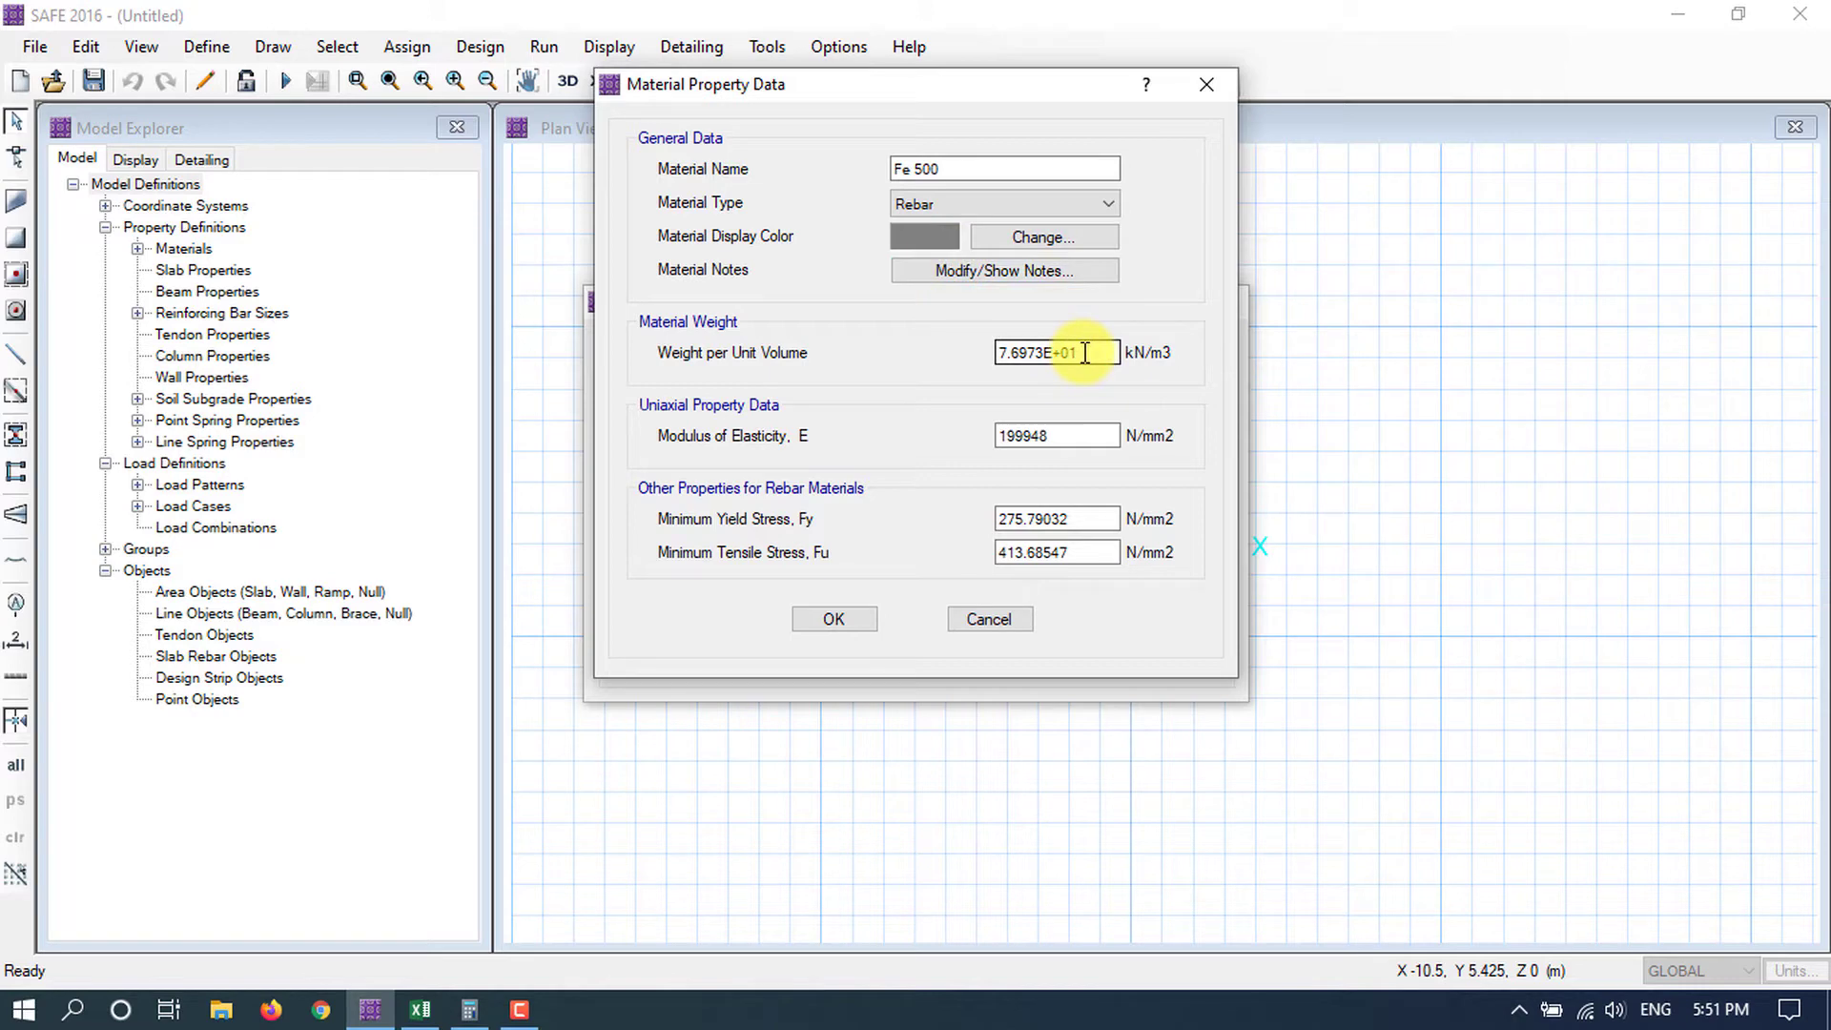
Set the Fe 500 rebar's weight per unit volume to 77 kN/m3 and its modulus of elasticity to 200000 N/mm2.
{"action": "double_click", "coordinate": [990, 354]}
{"action": "key", "text": "BackSpace"}
{"action": "type", "text": "77"}
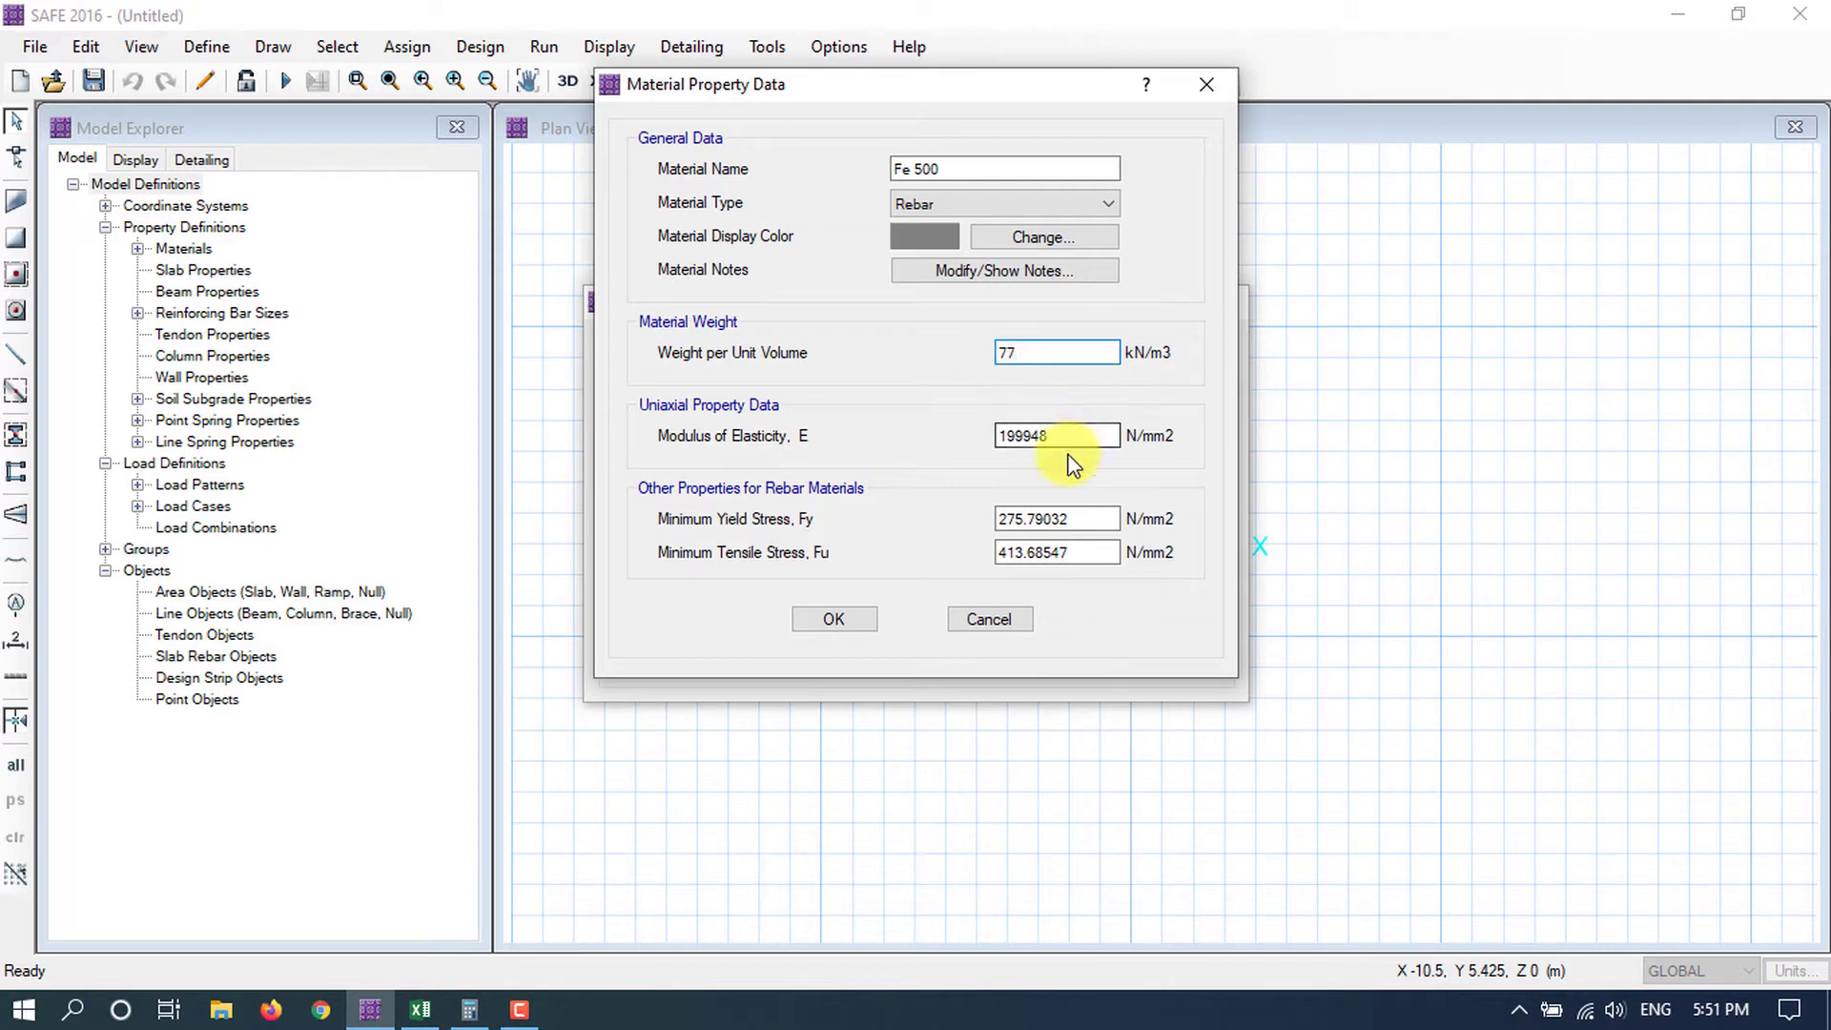
{"action": "left_click_drag", "start_coordinate": [1064, 436], "coordinate": [1009, 445]}
{"action": "double_click", "coordinate": [1042, 437]}
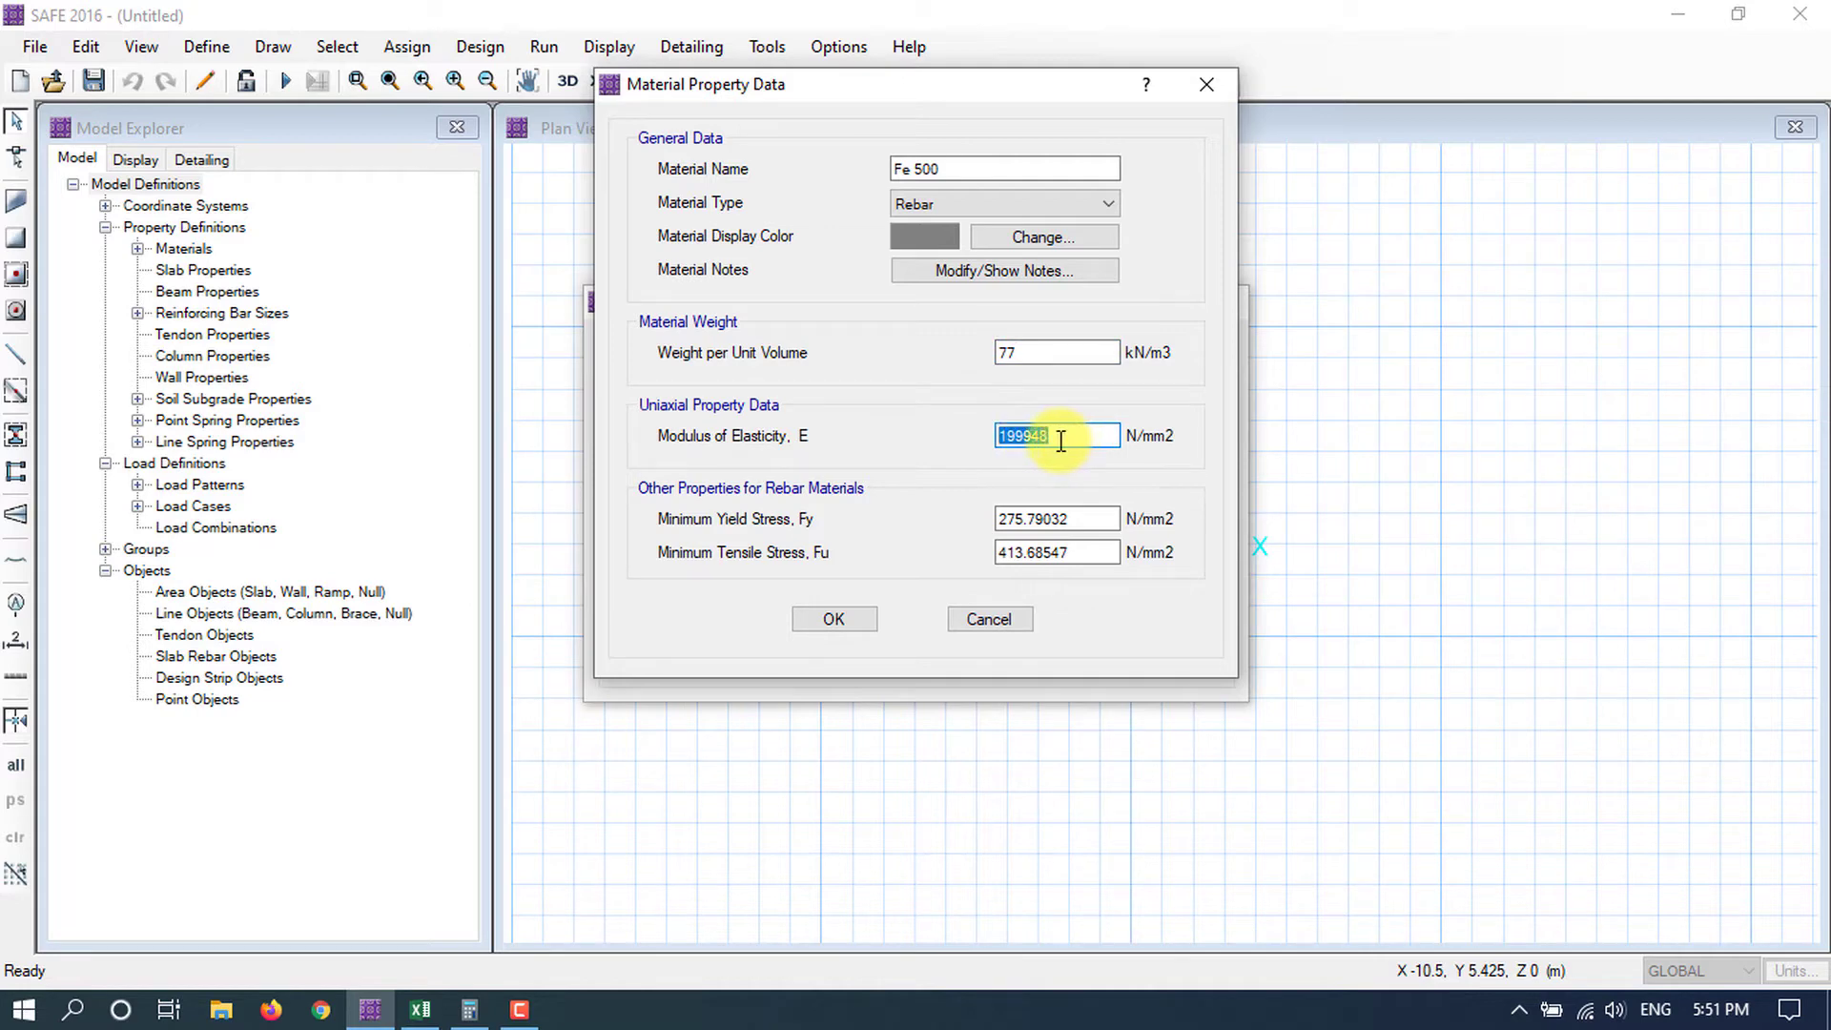
{"action": "type", "text": "200000"}
{"action": "double_click", "coordinate": [1032, 437]}
{"action": "left_click", "coordinate": [1031, 437]}
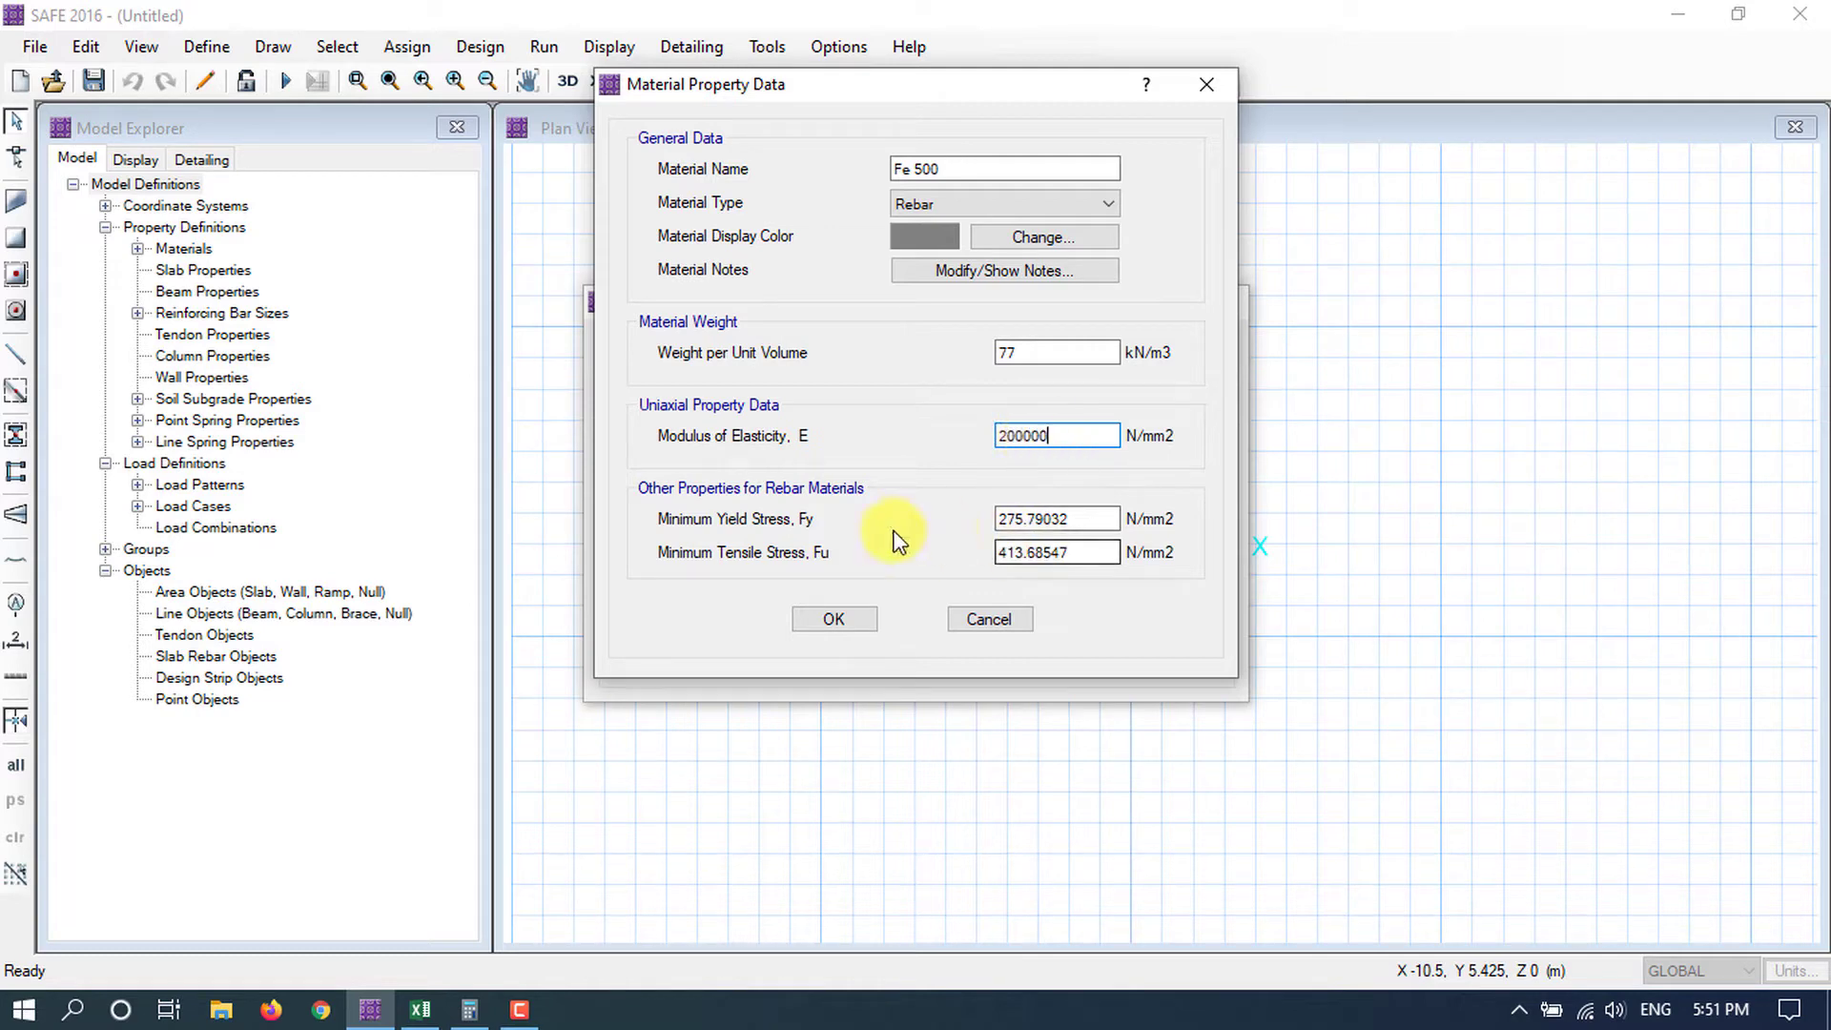
Set Fe 500's minimum yield stress to 500 N/mm2 and minimum tensile stress to 545 N/mm2, and save the material definitions.
{"action": "left_click_drag", "start_coordinate": [1066, 521], "coordinate": [973, 519]}
{"action": "type", "text": "500"}
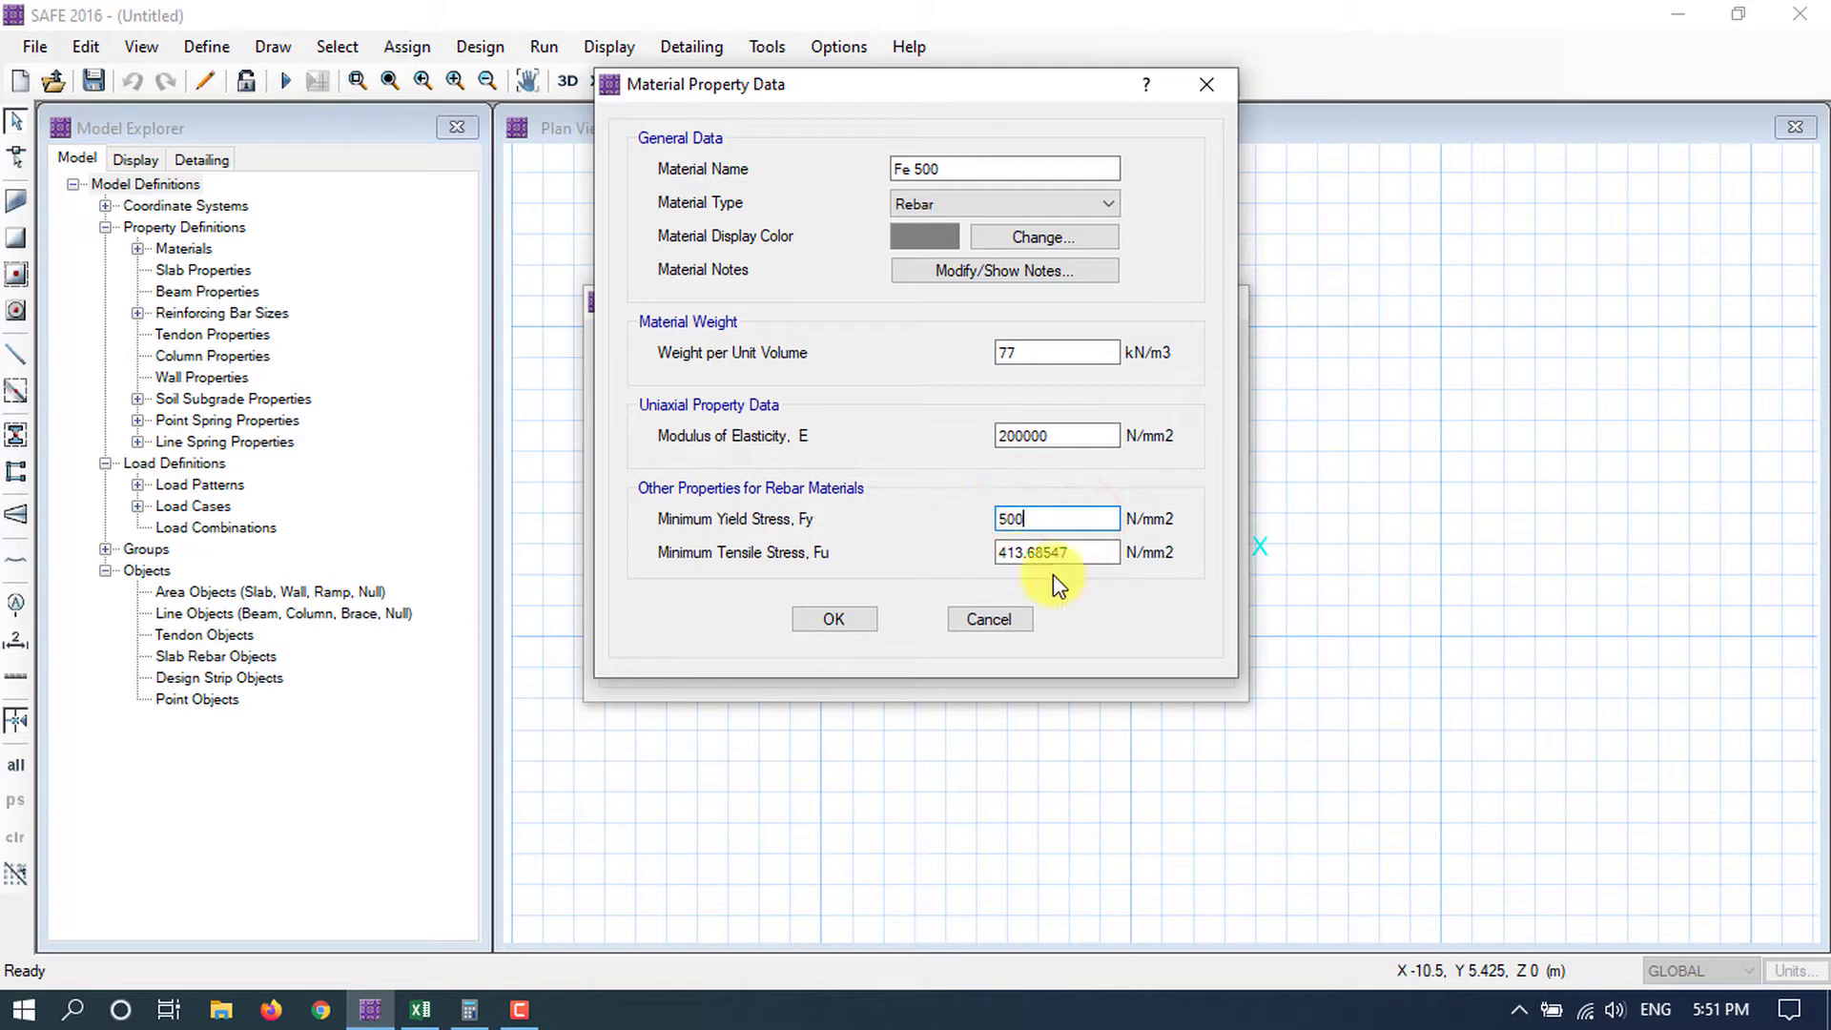
{"action": "left_click_drag", "start_coordinate": [1088, 554], "coordinate": [975, 561]}
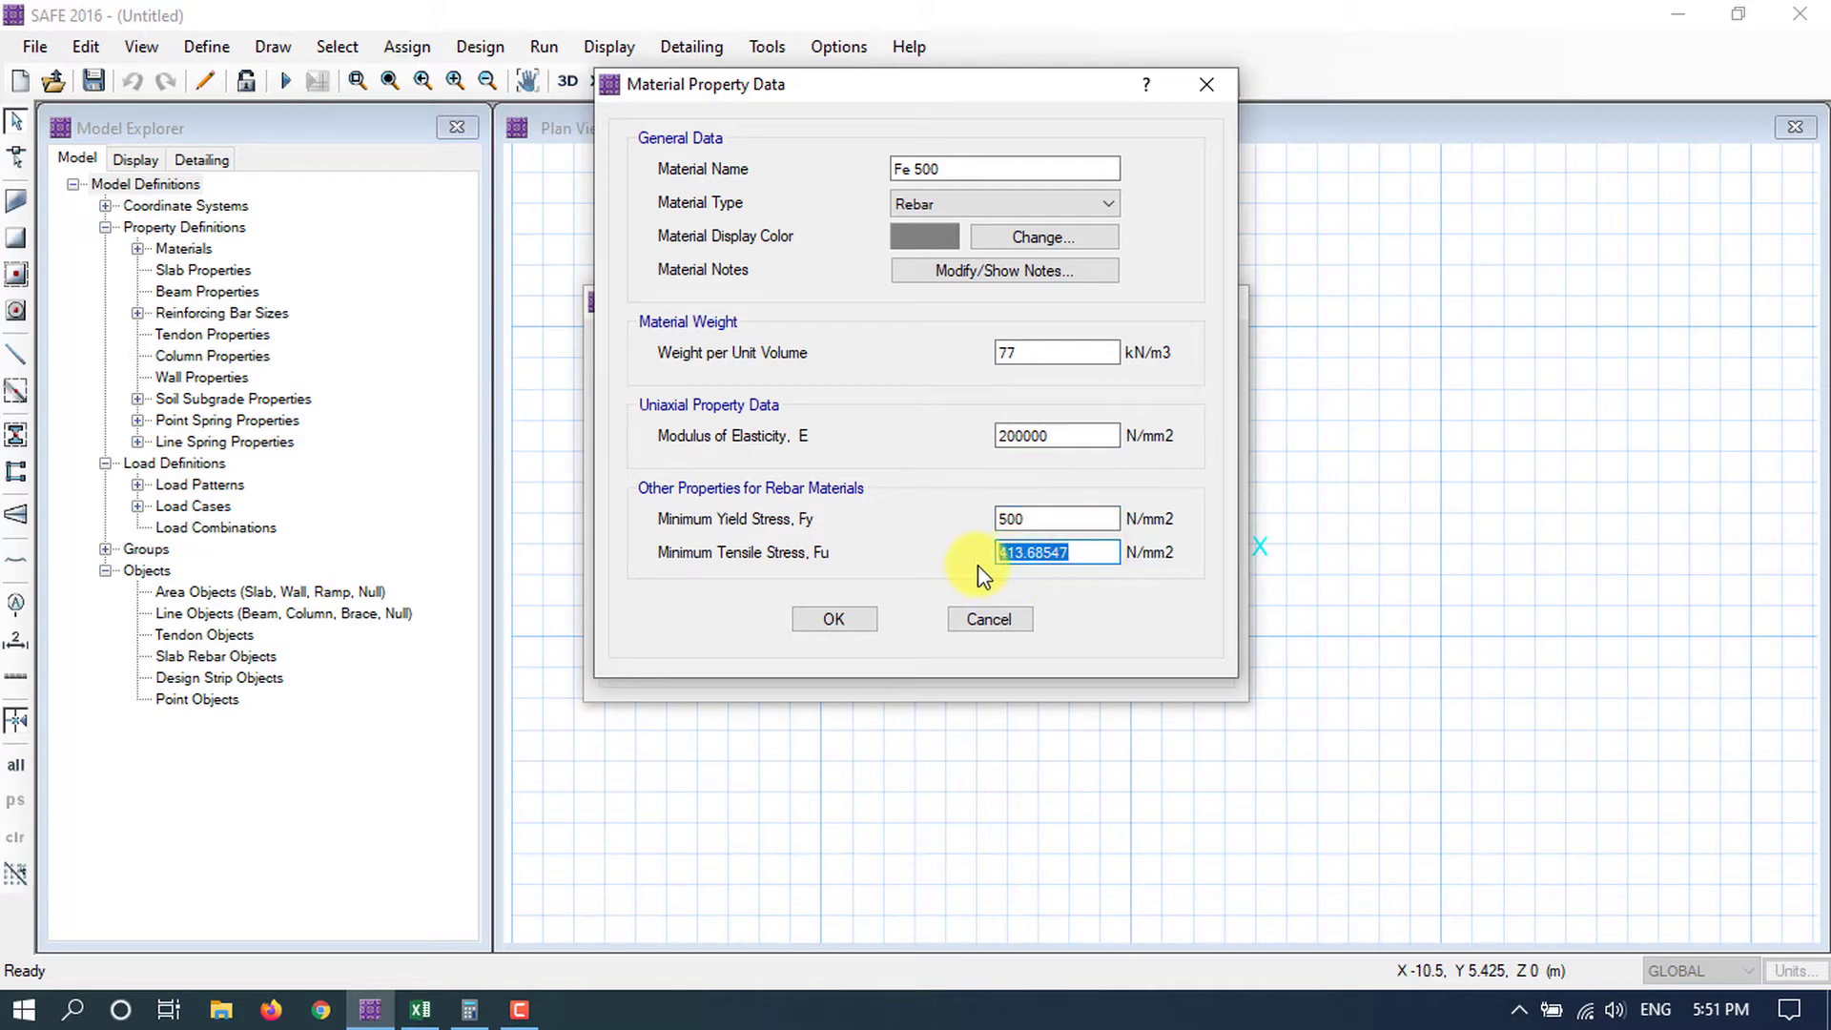
{"action": "type", "text": "545"}
{"action": "left_click", "coordinate": [835, 620]}
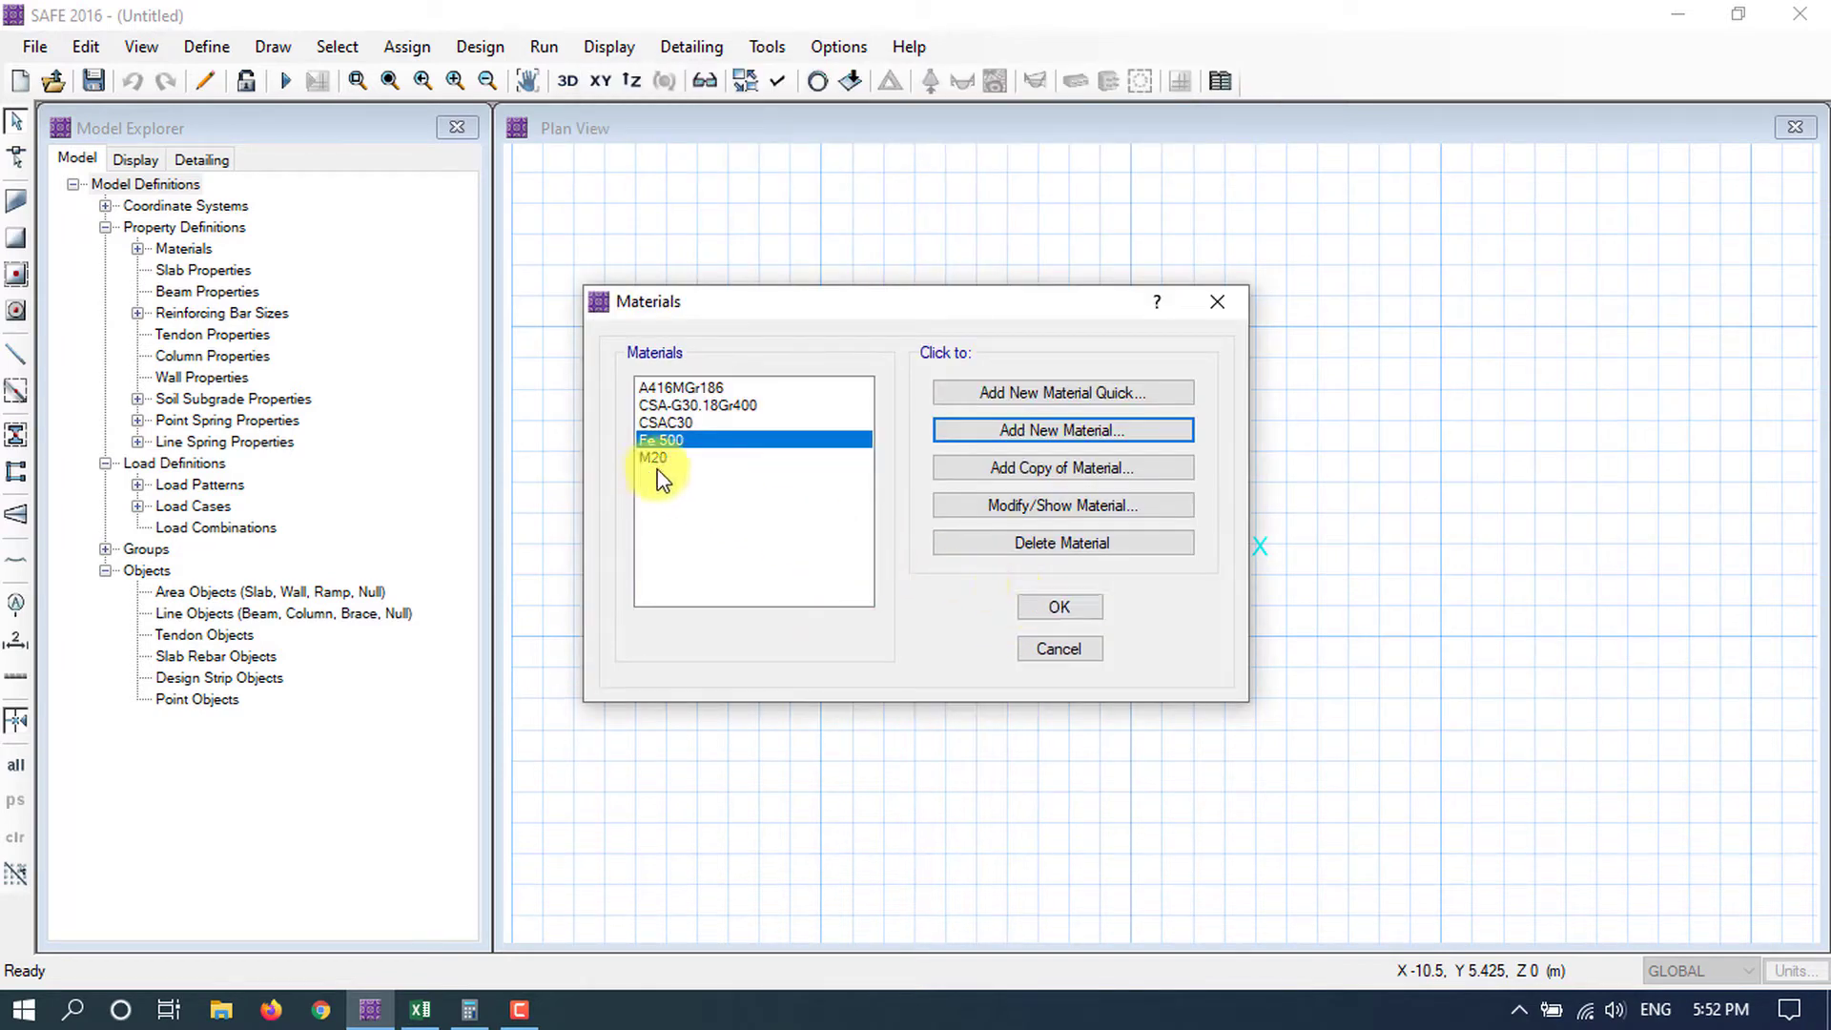
{"action": "left_click", "coordinate": [1058, 611]}
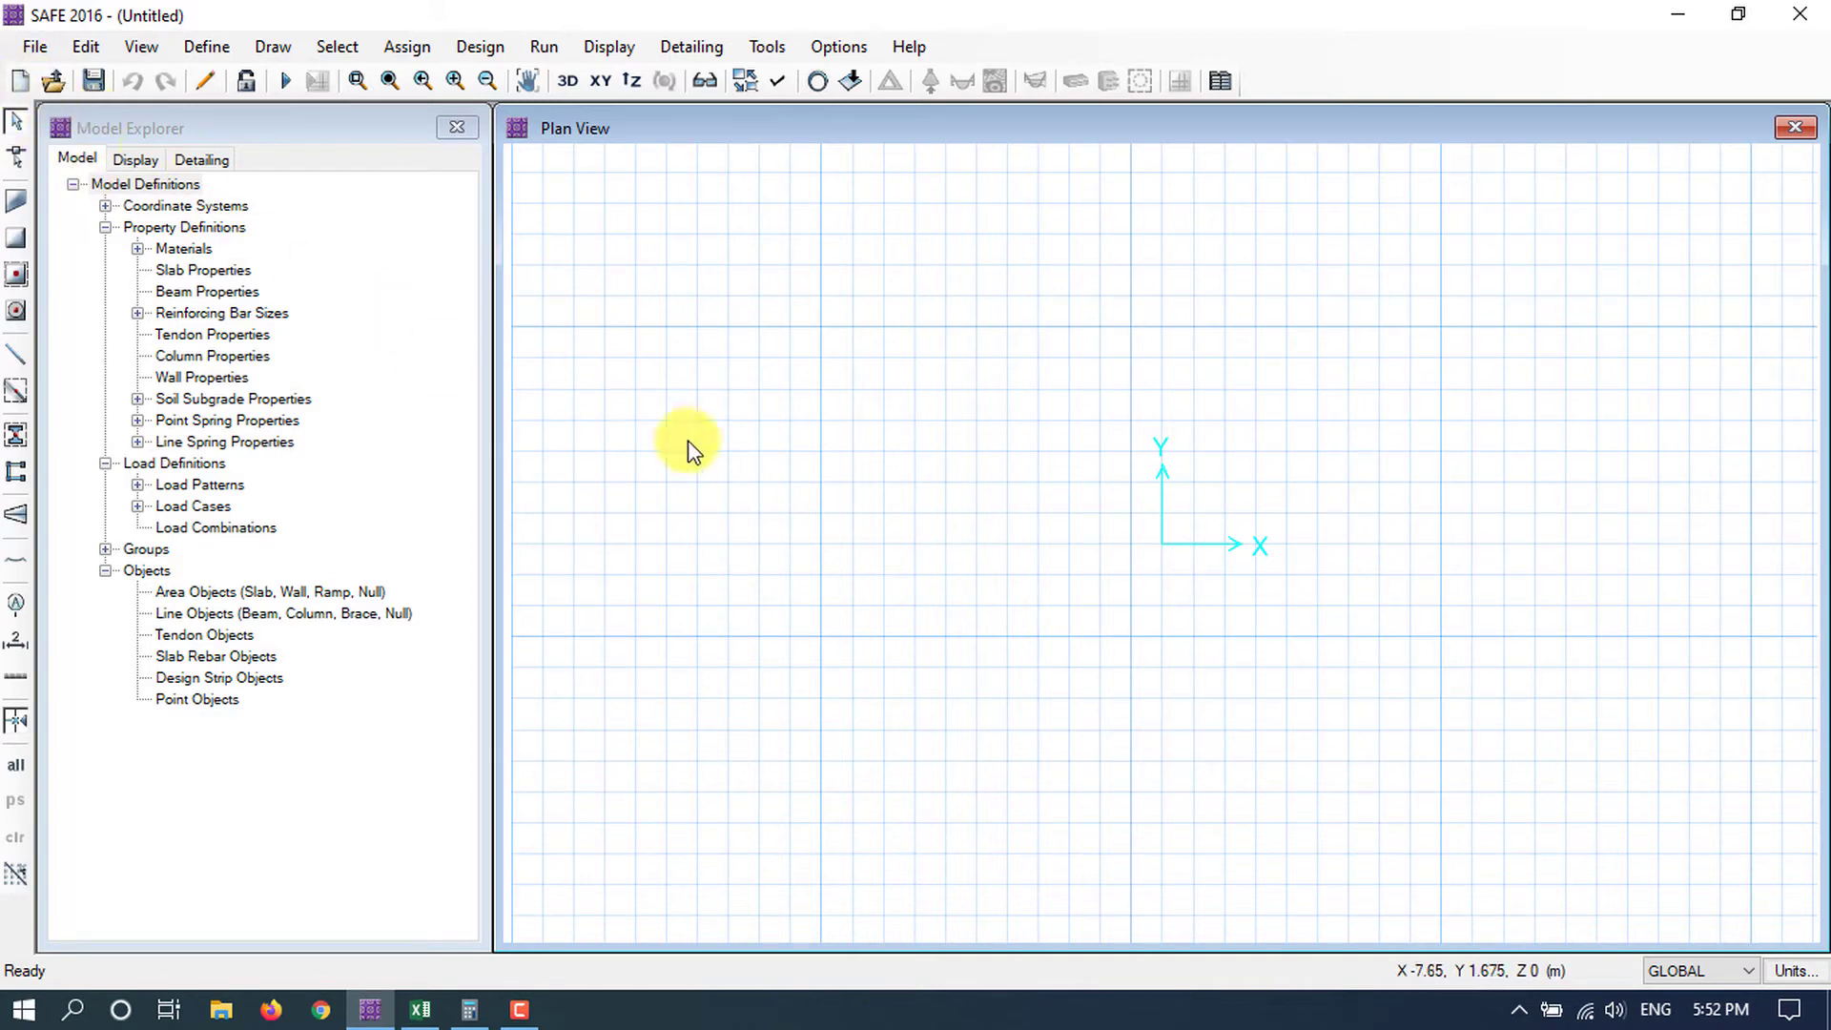
Add a new slab property named Footing and assign M20 as its slab material.
{"action": "left_click", "coordinate": [208, 48]}
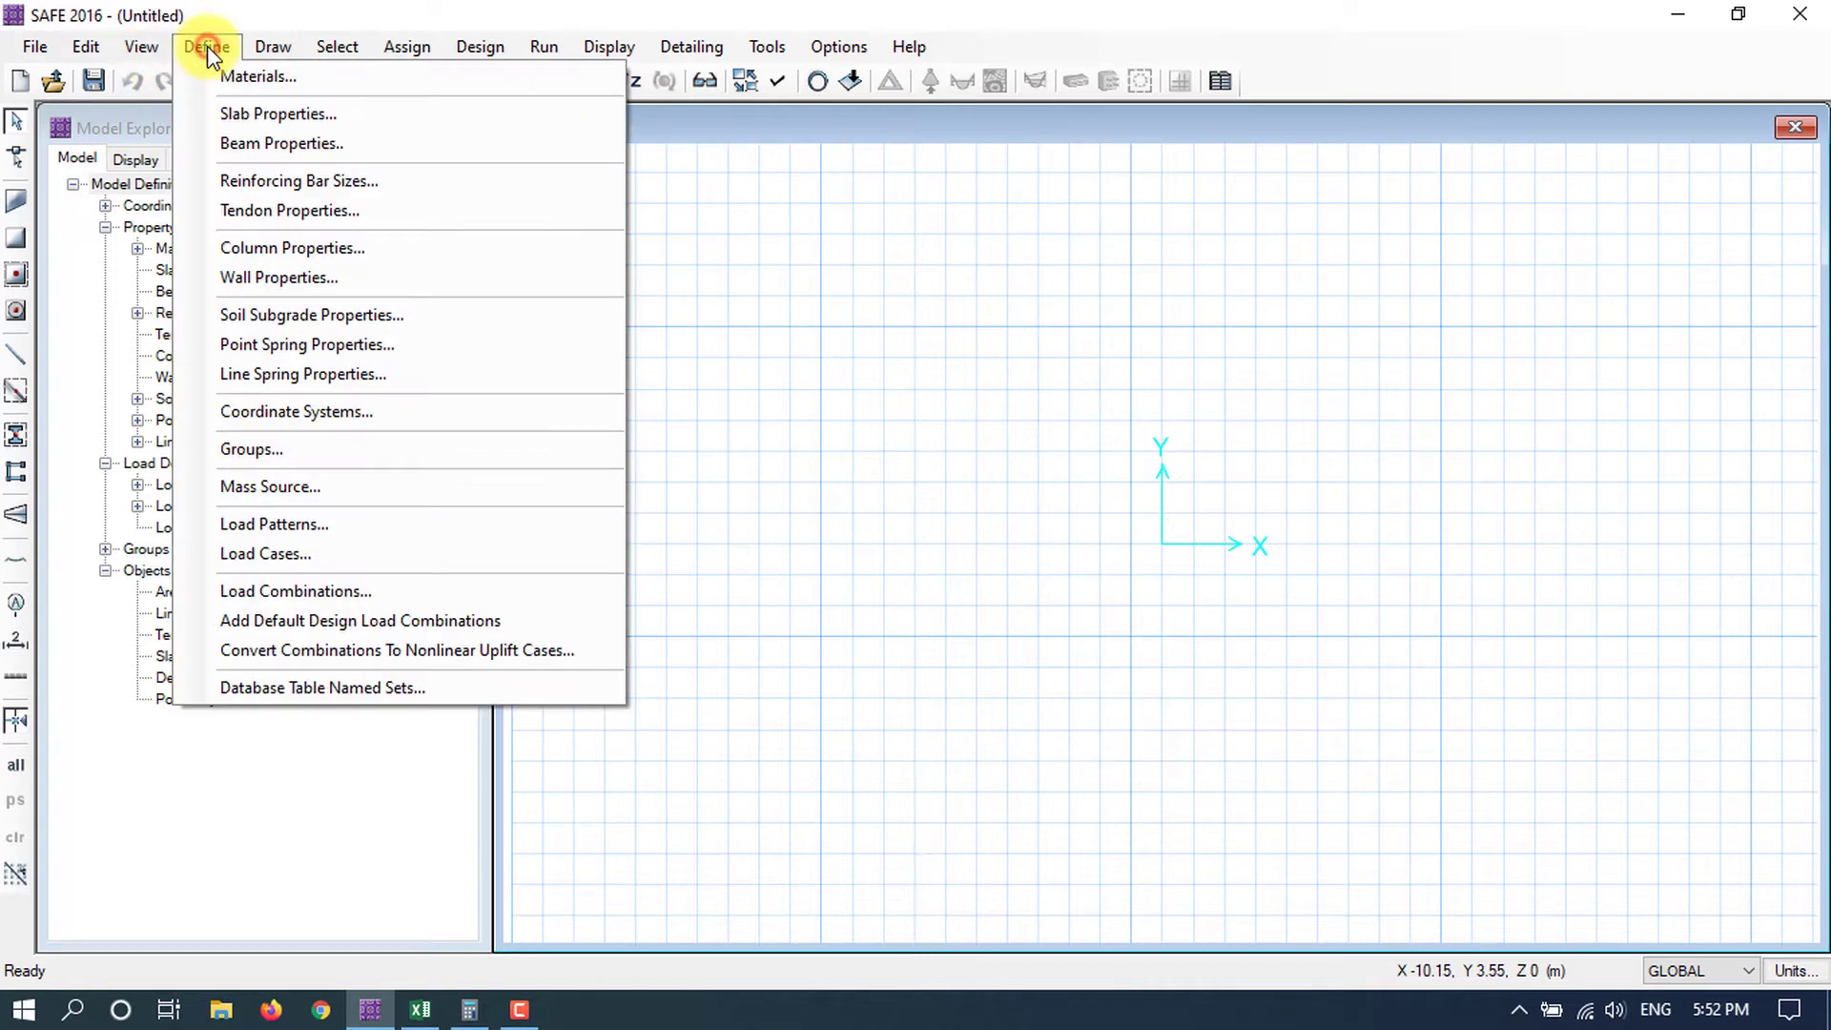
{"action": "left_click", "coordinate": [256, 114]}
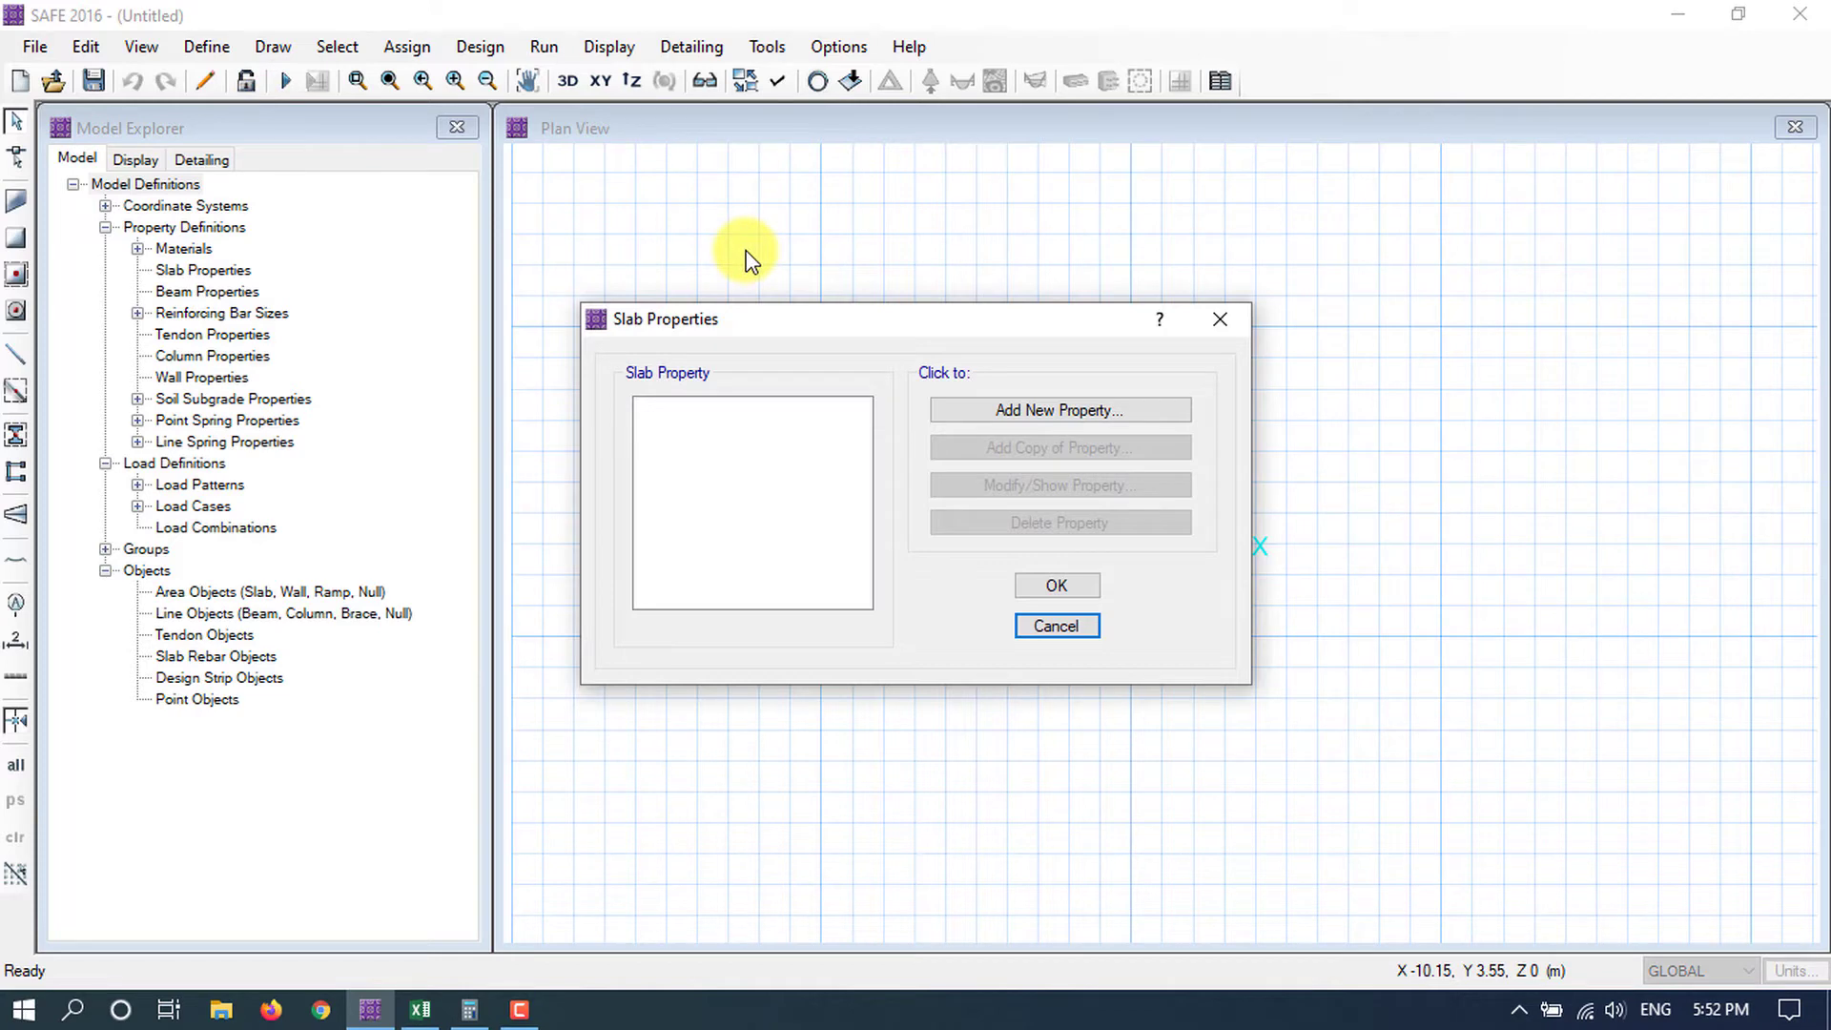
{"action": "left_click", "coordinate": [1038, 409]}
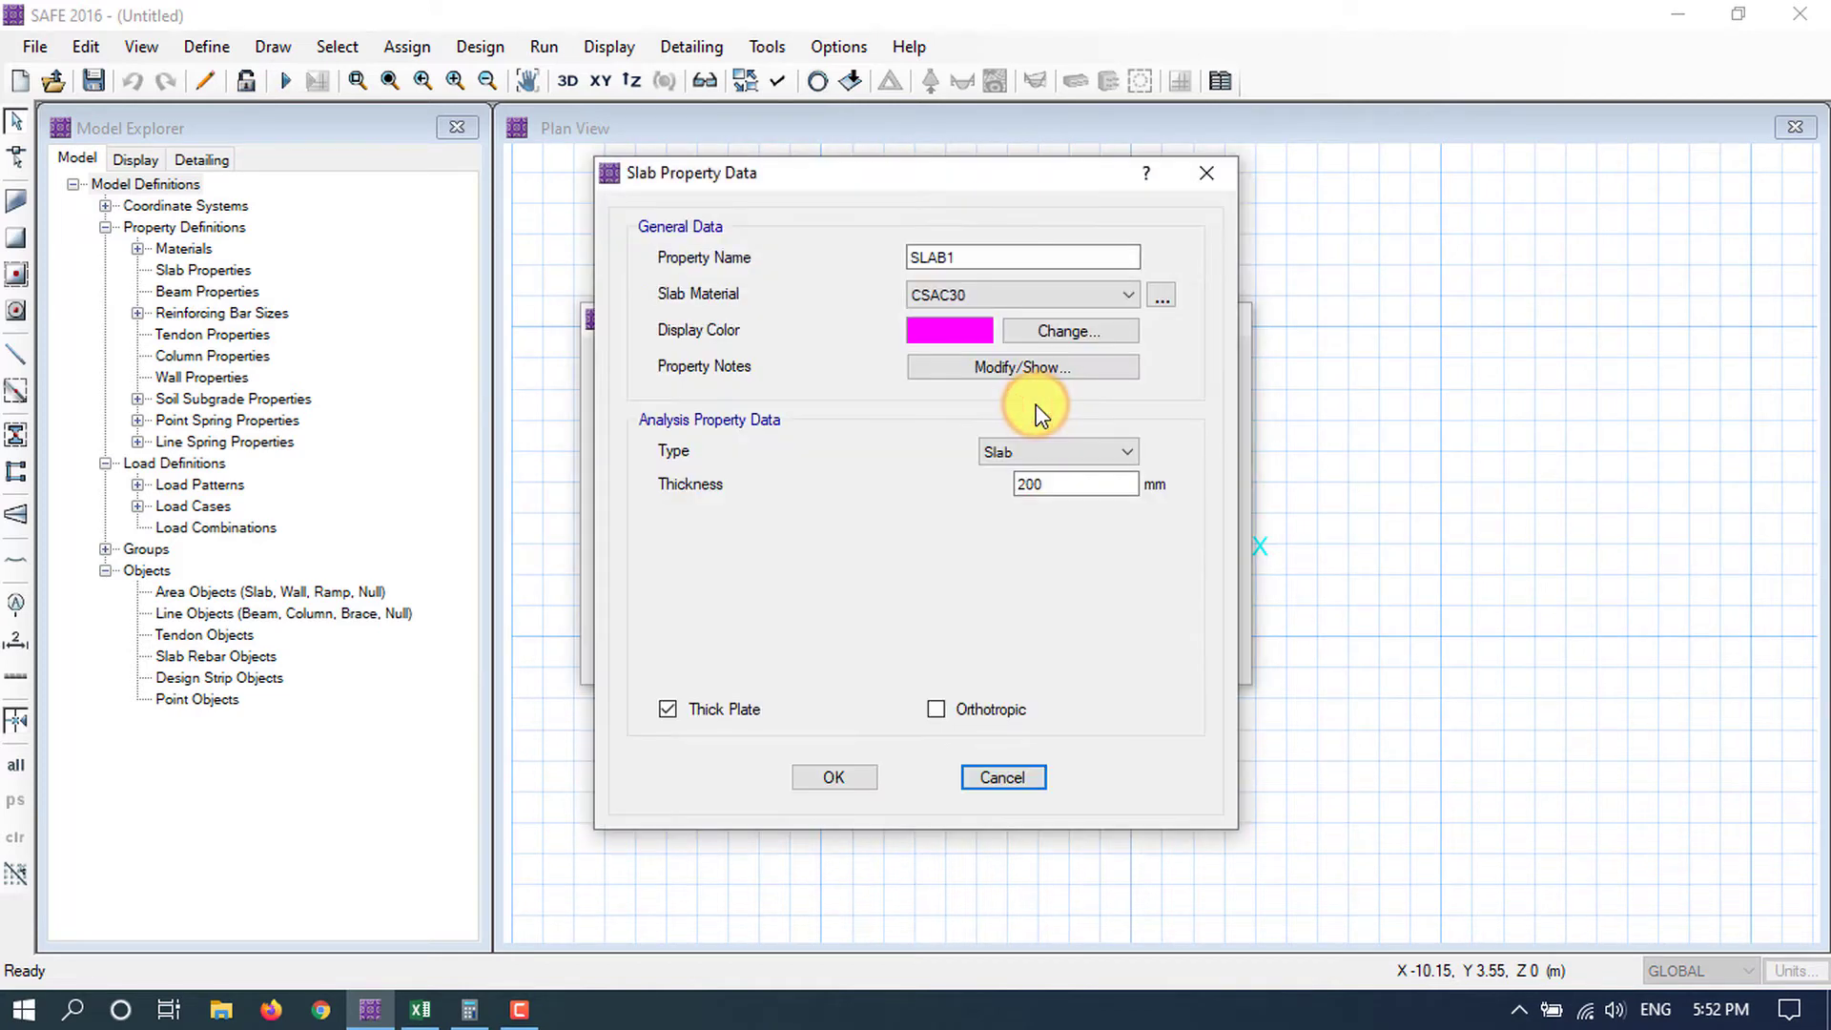
{"action": "double_click", "coordinate": [980, 255]}
{"action": "type", "text": "F"}
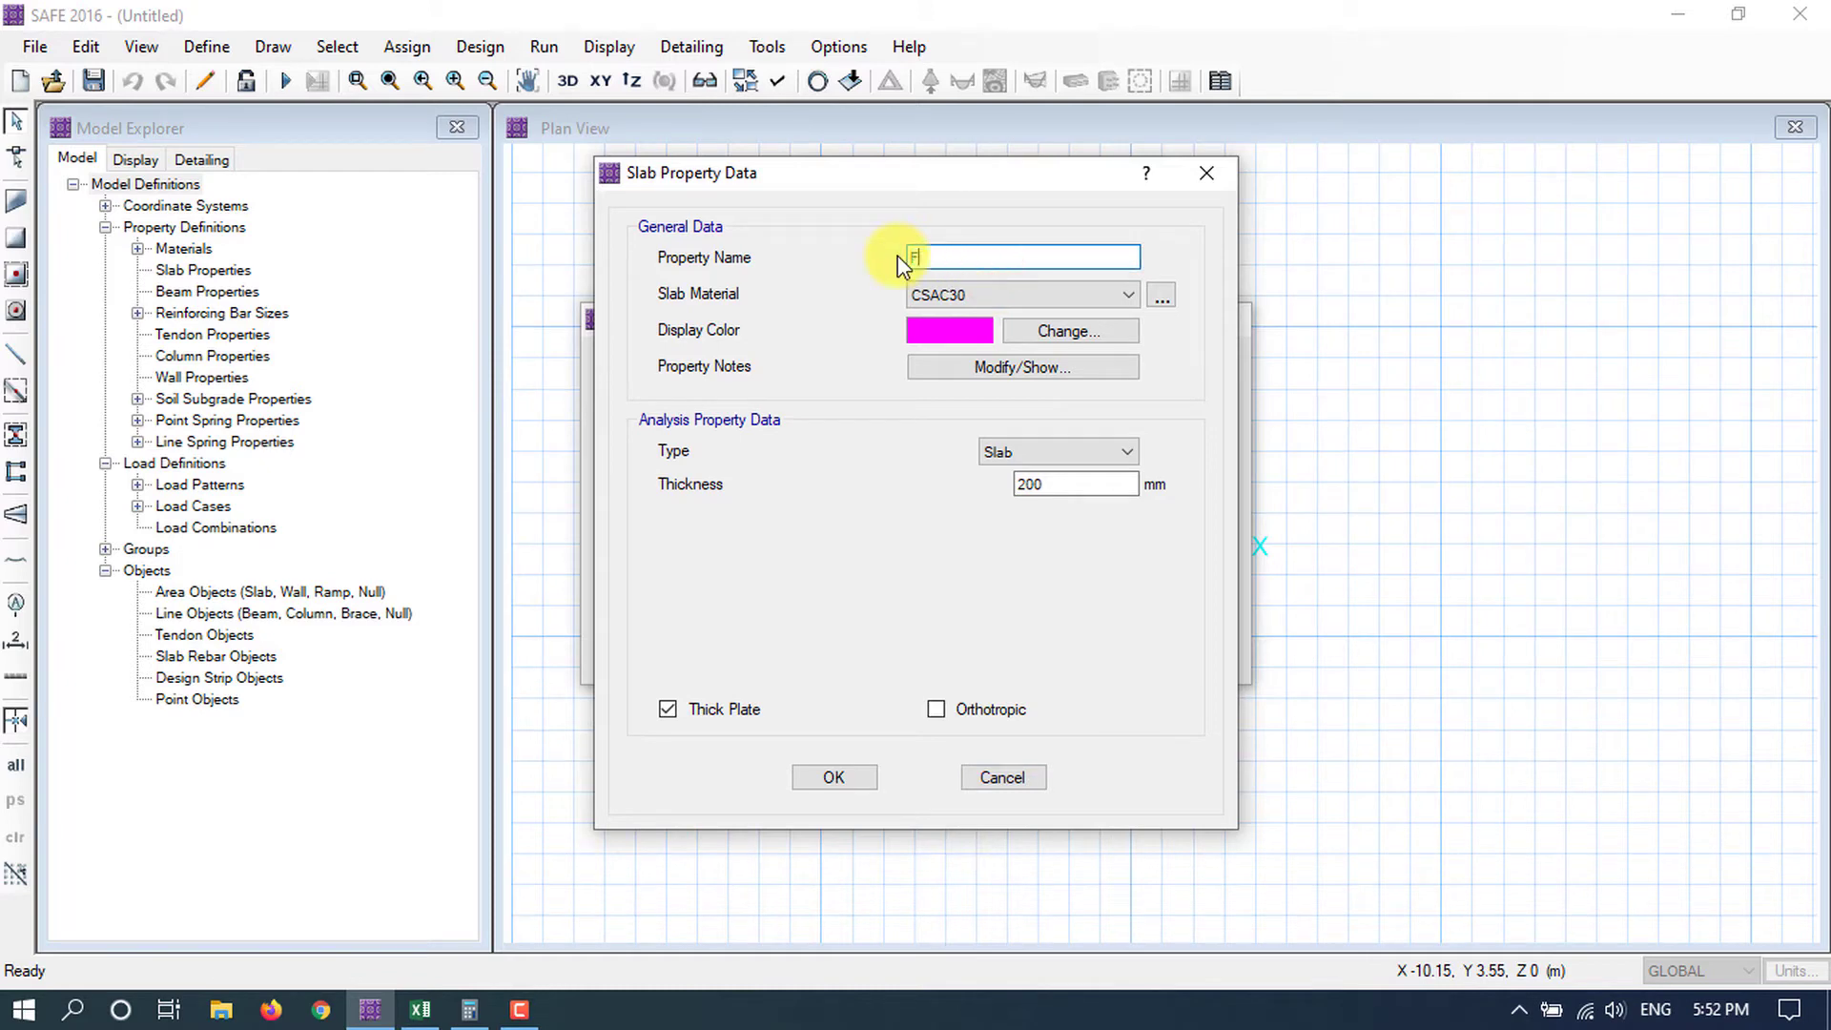
{"action": "type", "text": "ooting"}
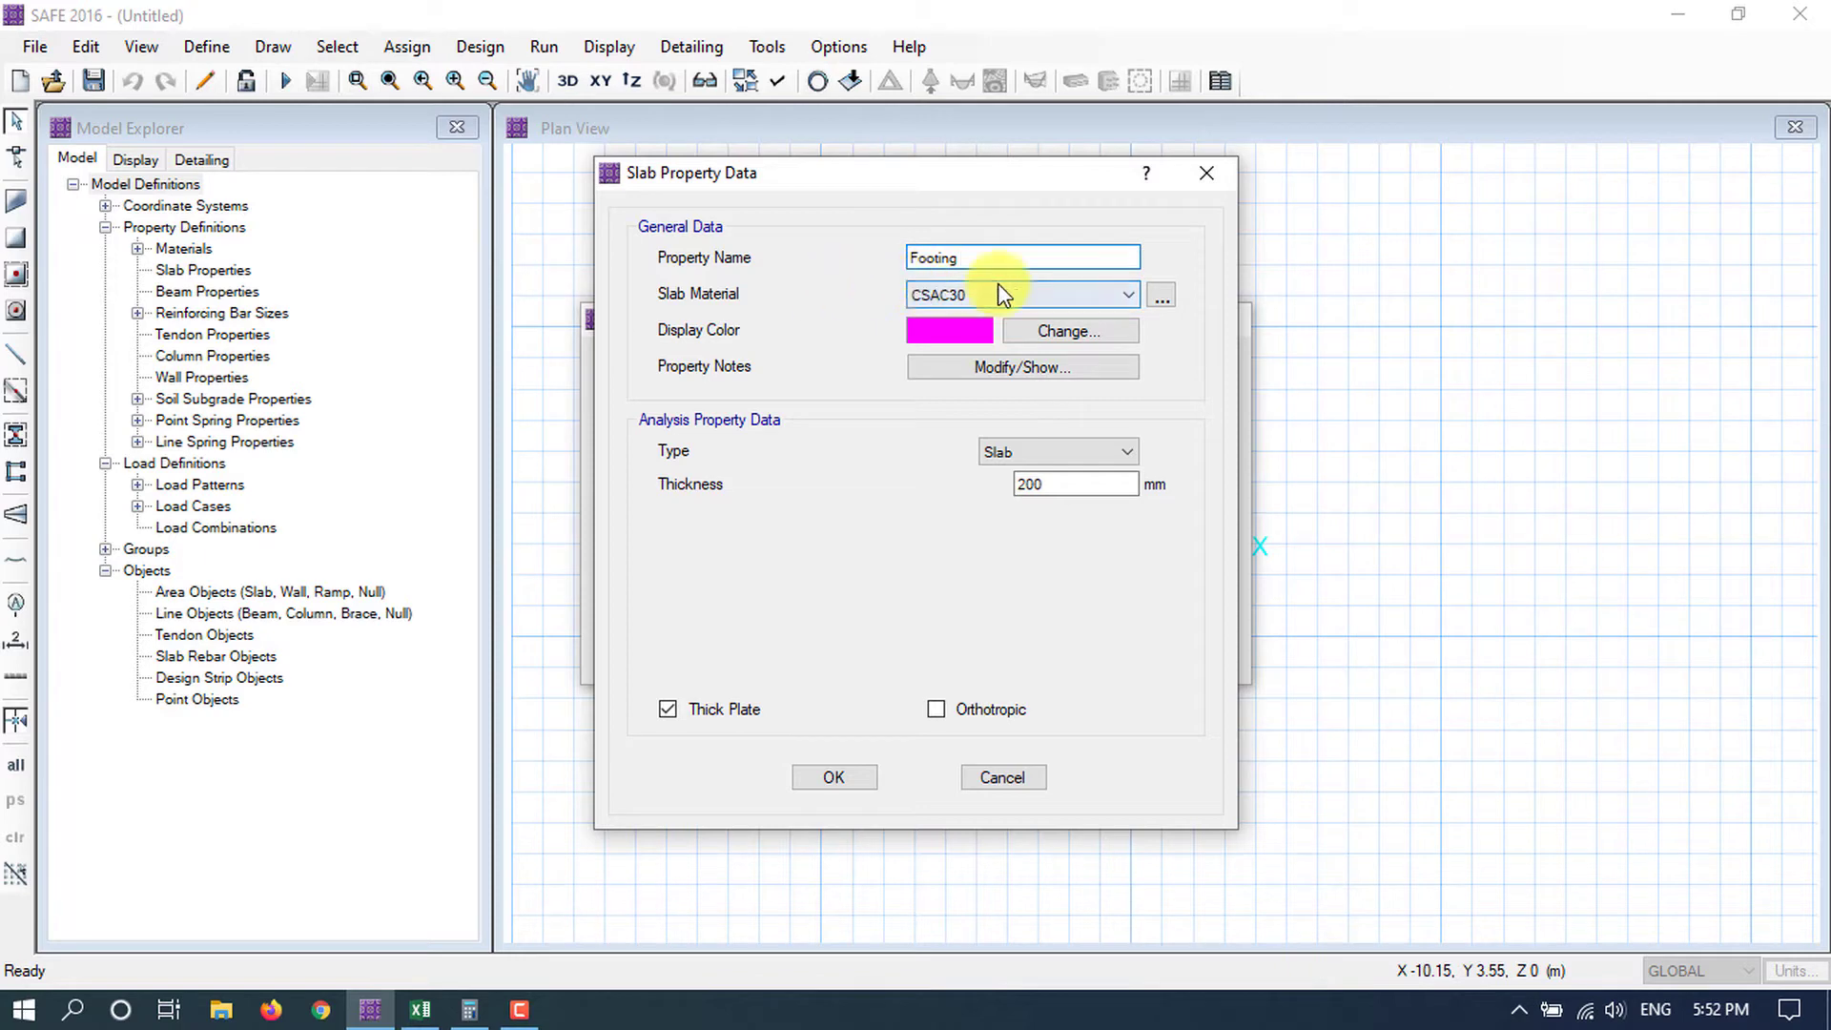
{"action": "left_click", "coordinate": [1130, 296]}
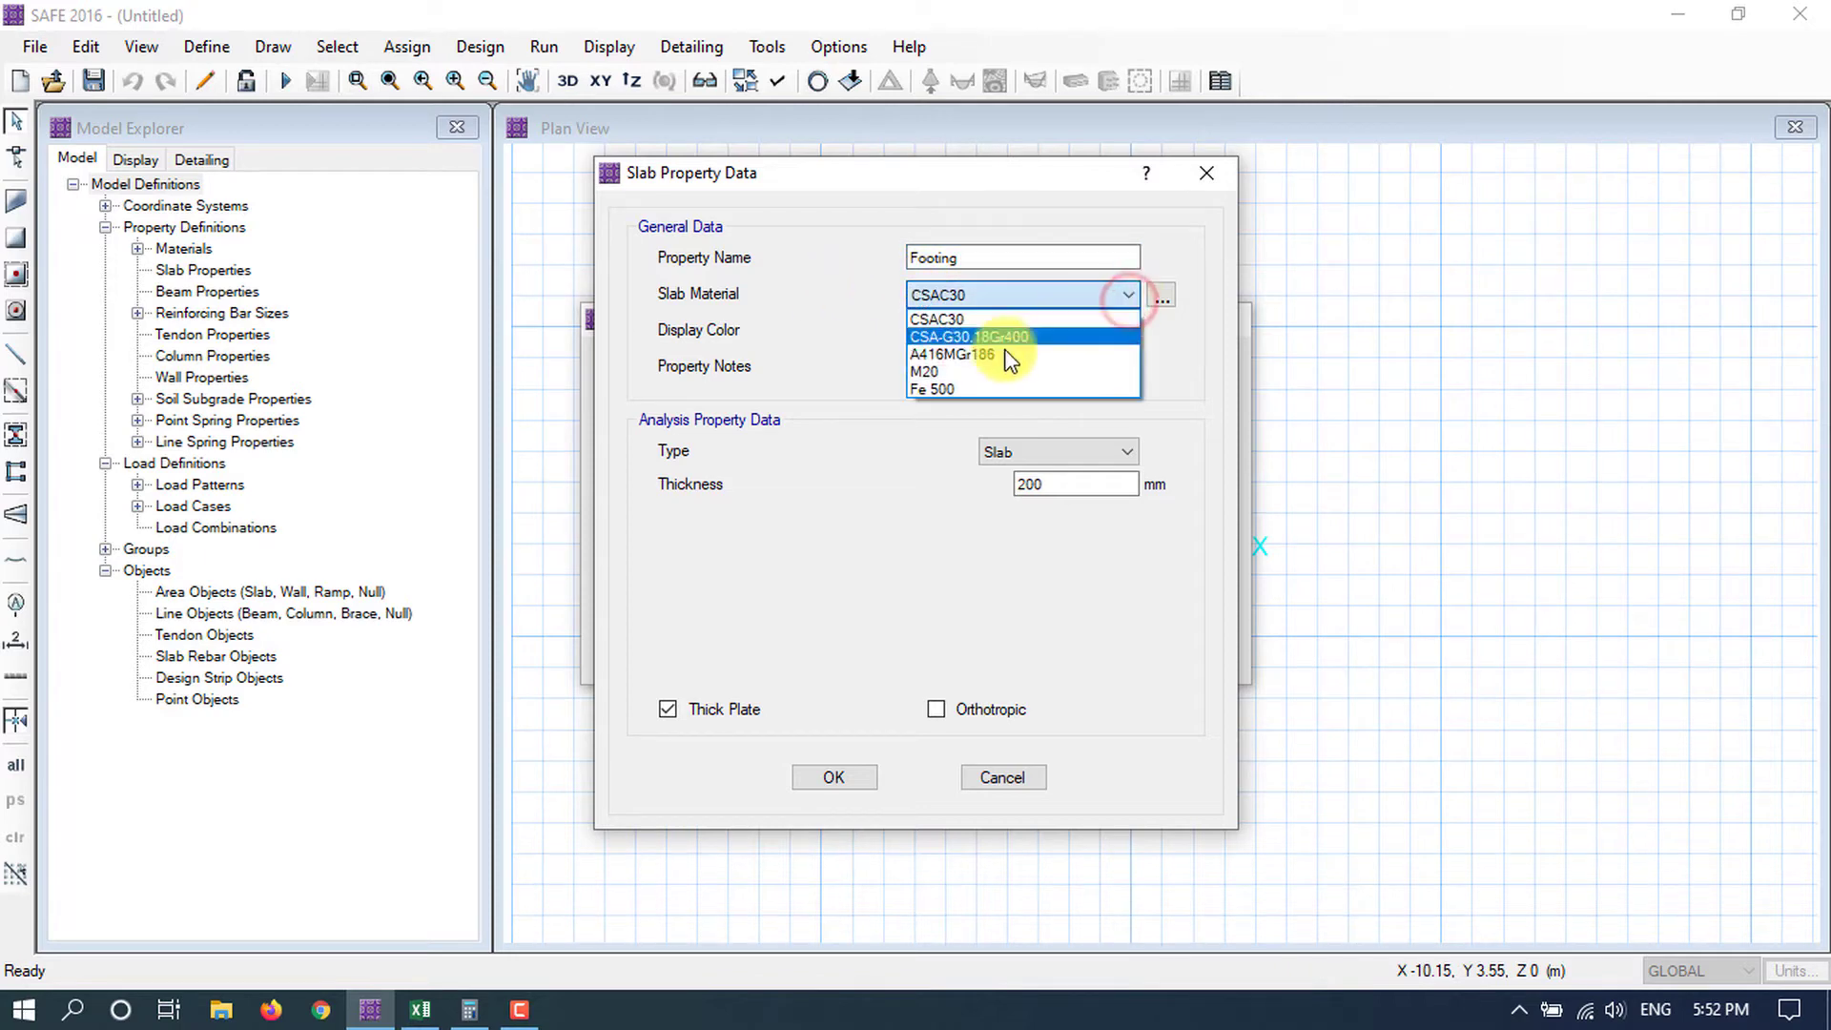
{"action": "left_click", "coordinate": [947, 372]}
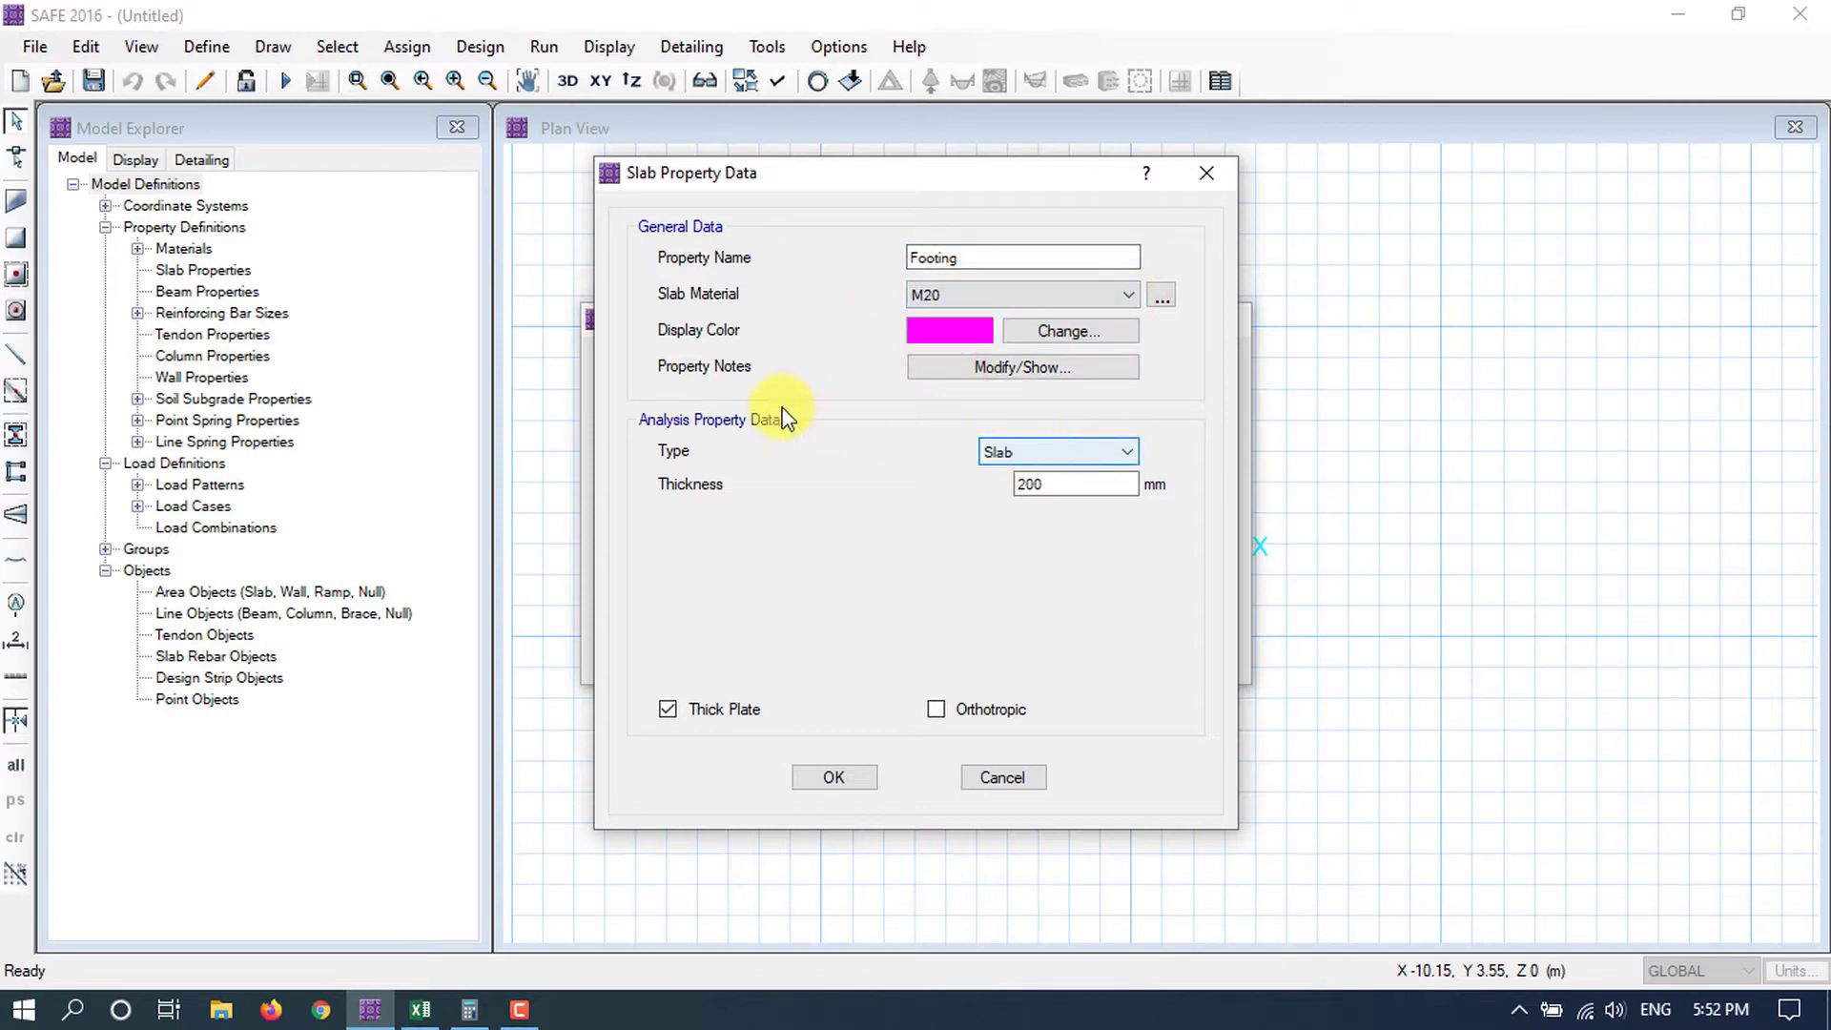
Set the Footing property's type to Footing and its thickness to 300 mm, and save it.
{"action": "left_click", "coordinate": [1128, 451]}
{"action": "left_click", "coordinate": [1020, 581]}
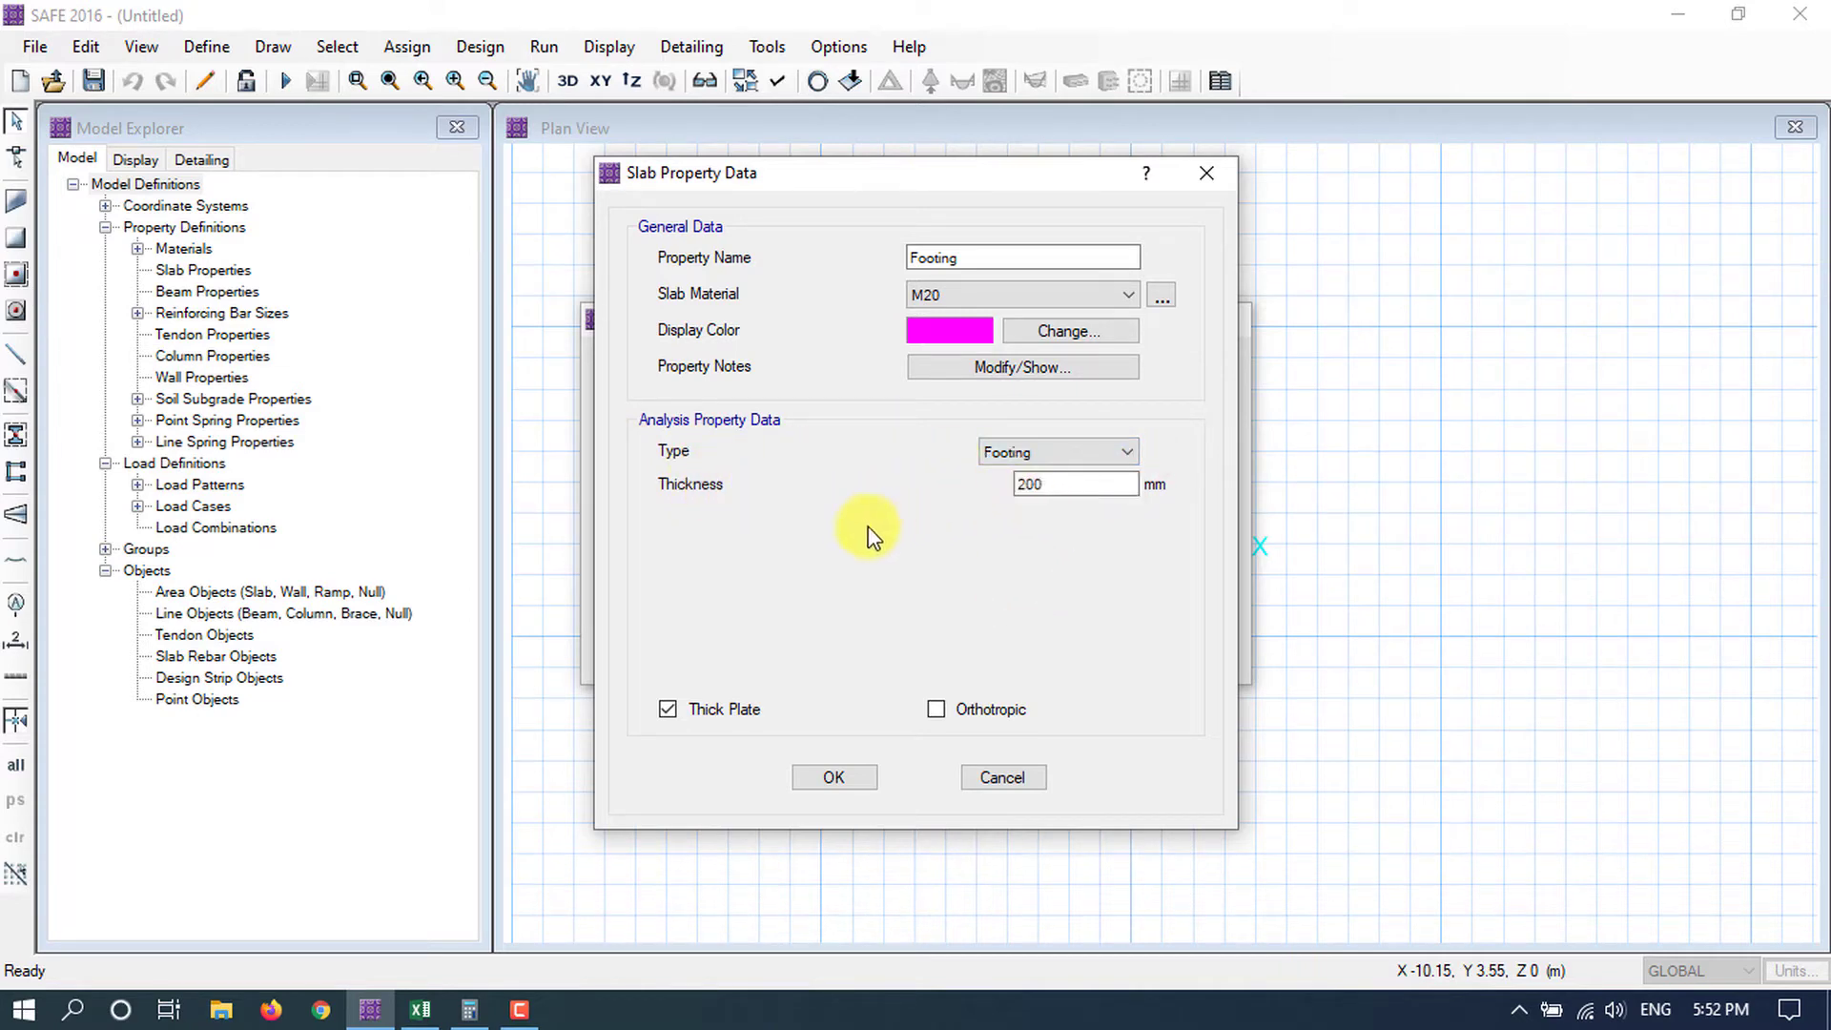
{"action": "left_click", "coordinate": [1053, 488]}
{"action": "left_click_drag", "start_coordinate": [1043, 485], "coordinate": [993, 490]}
{"action": "type", "text": "300"}
{"action": "left_click", "coordinate": [820, 775]}
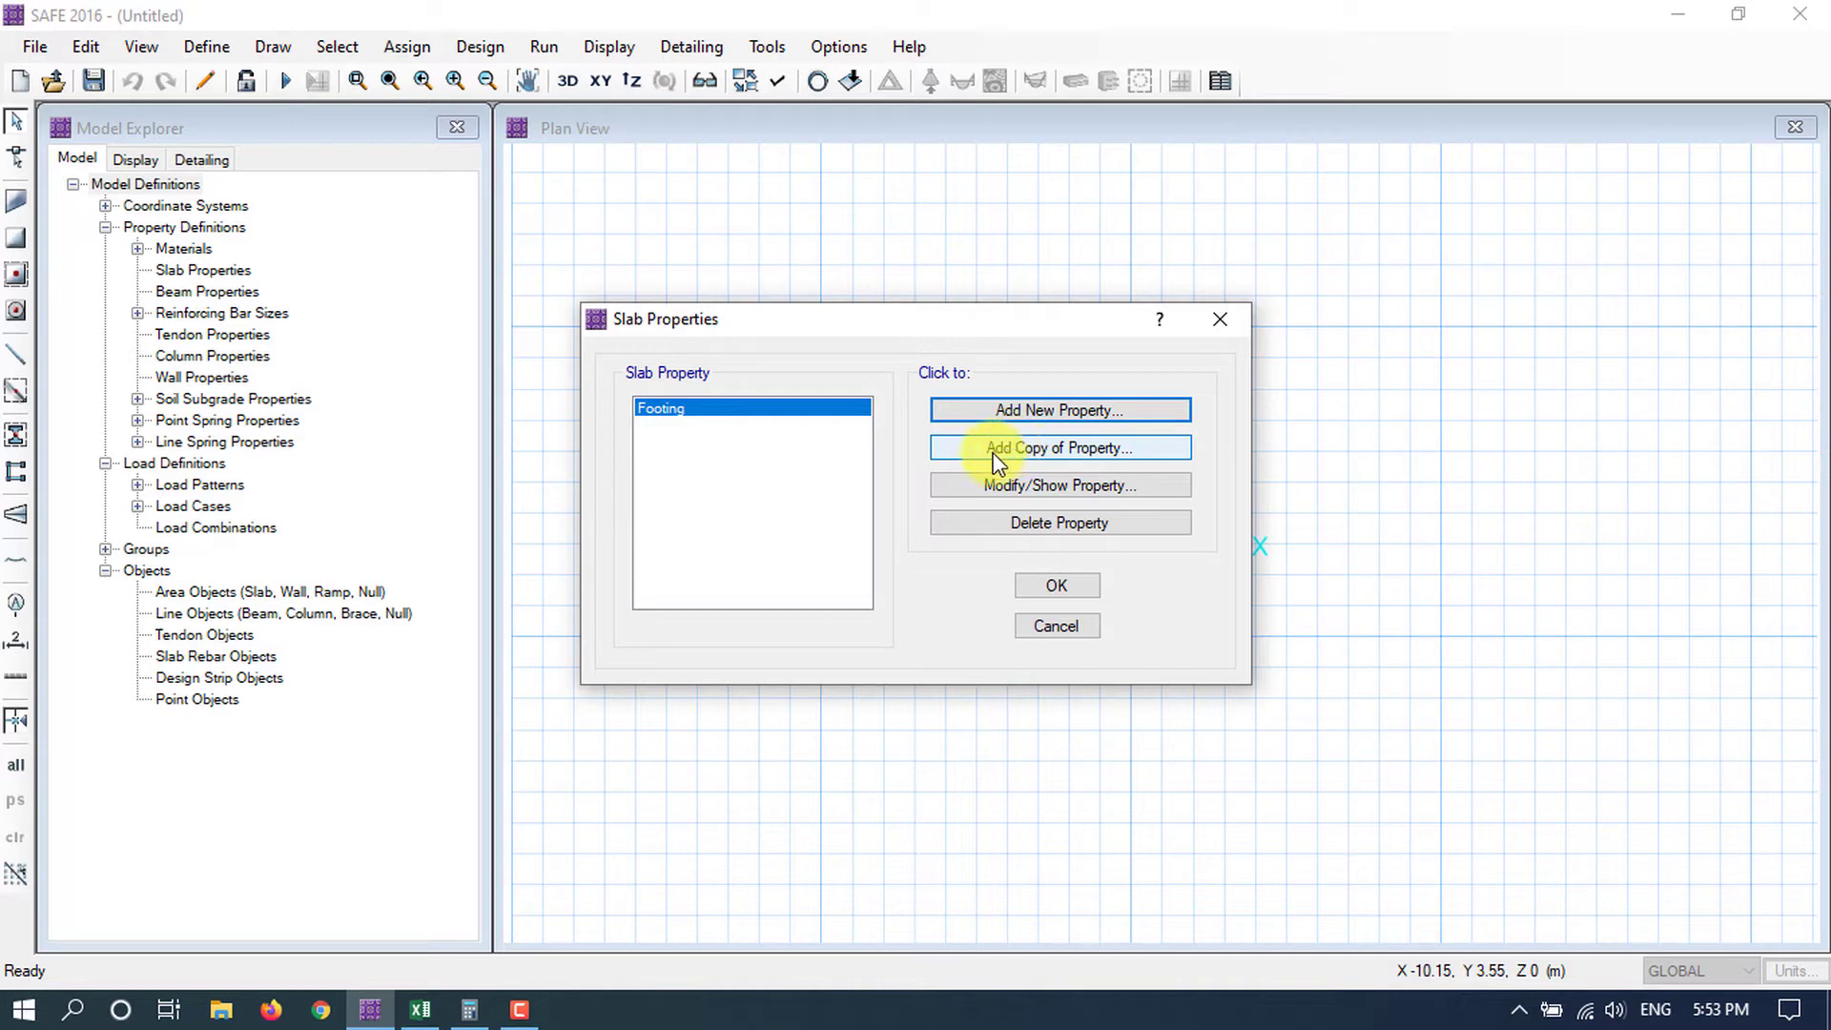
Add a second slab property named Stiff and assign M20 as its slab material.
{"action": "left_click", "coordinate": [1030, 409]}
{"action": "left_click_drag", "start_coordinate": [980, 258], "coordinate": [897, 259]}
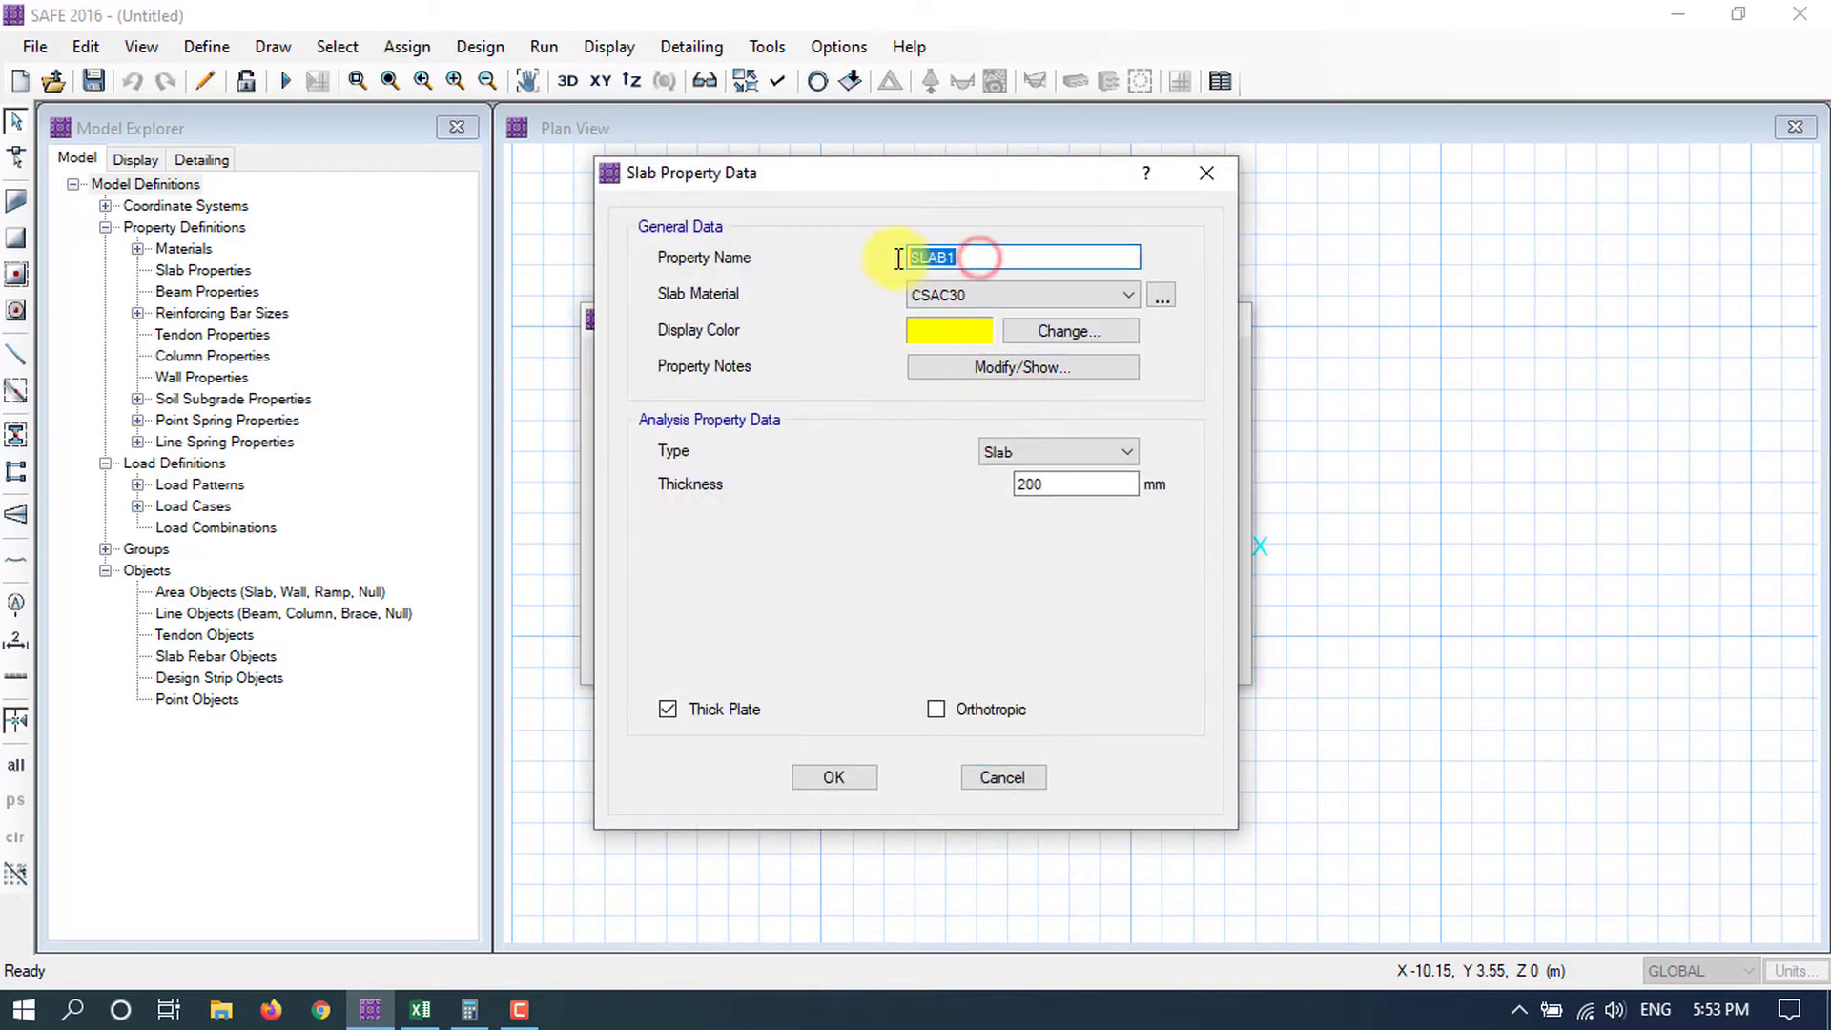
{"action": "type", "text": "Stiff"}
{"action": "left_click", "coordinate": [1126, 296]}
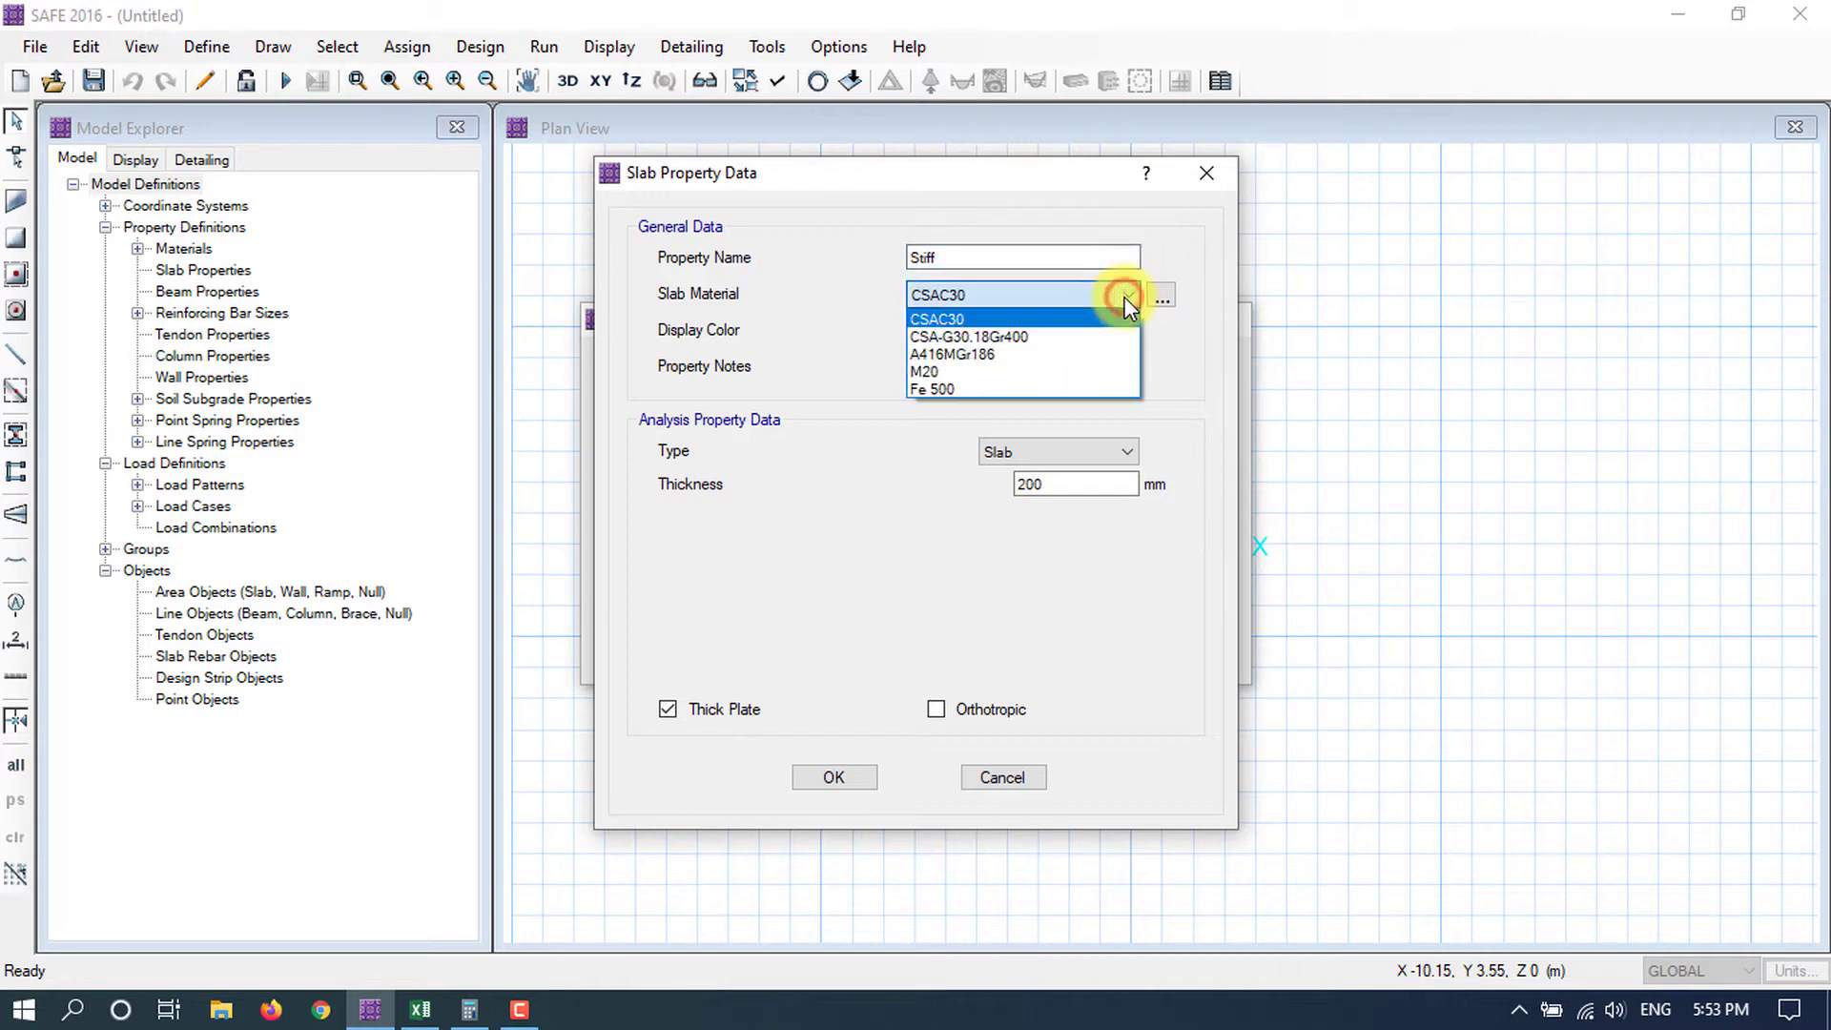
{"action": "left_click", "coordinate": [954, 373]}
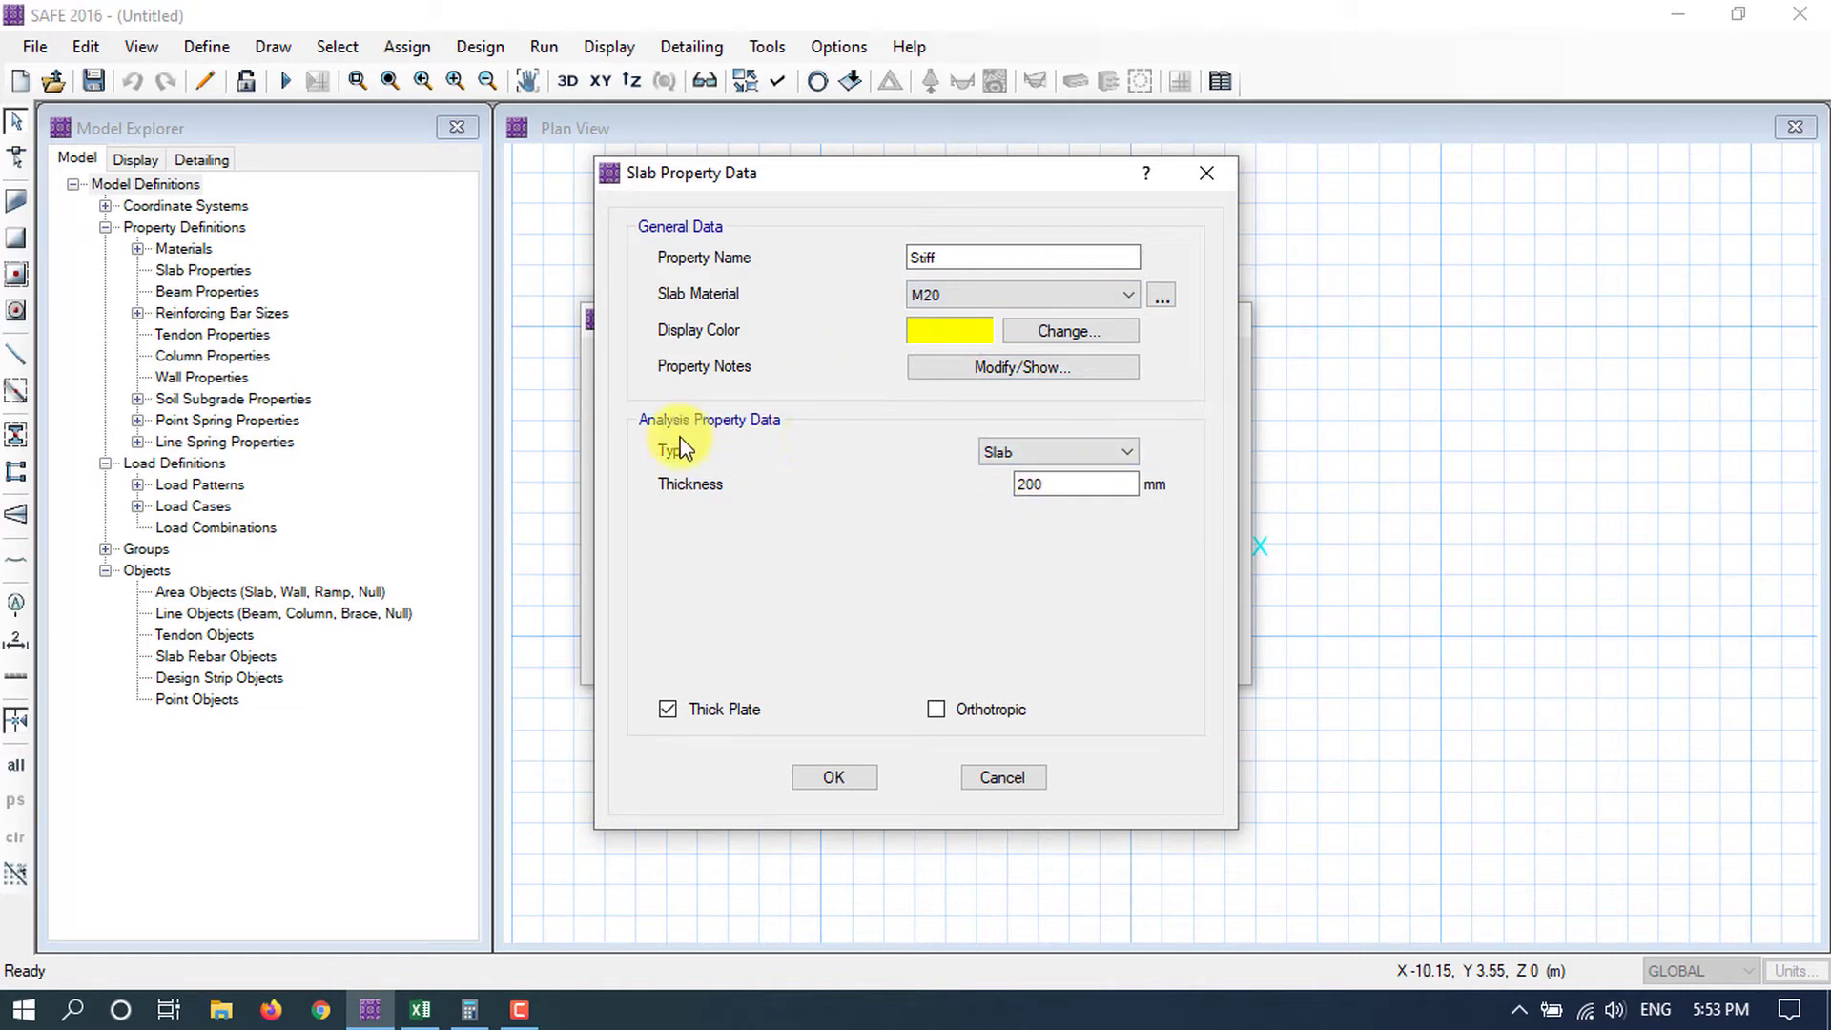
Set the Stiff property's type to Stiff and its thickness to 300 mm, and save the slab property definitions.
{"action": "left_click", "coordinate": [1129, 450]}
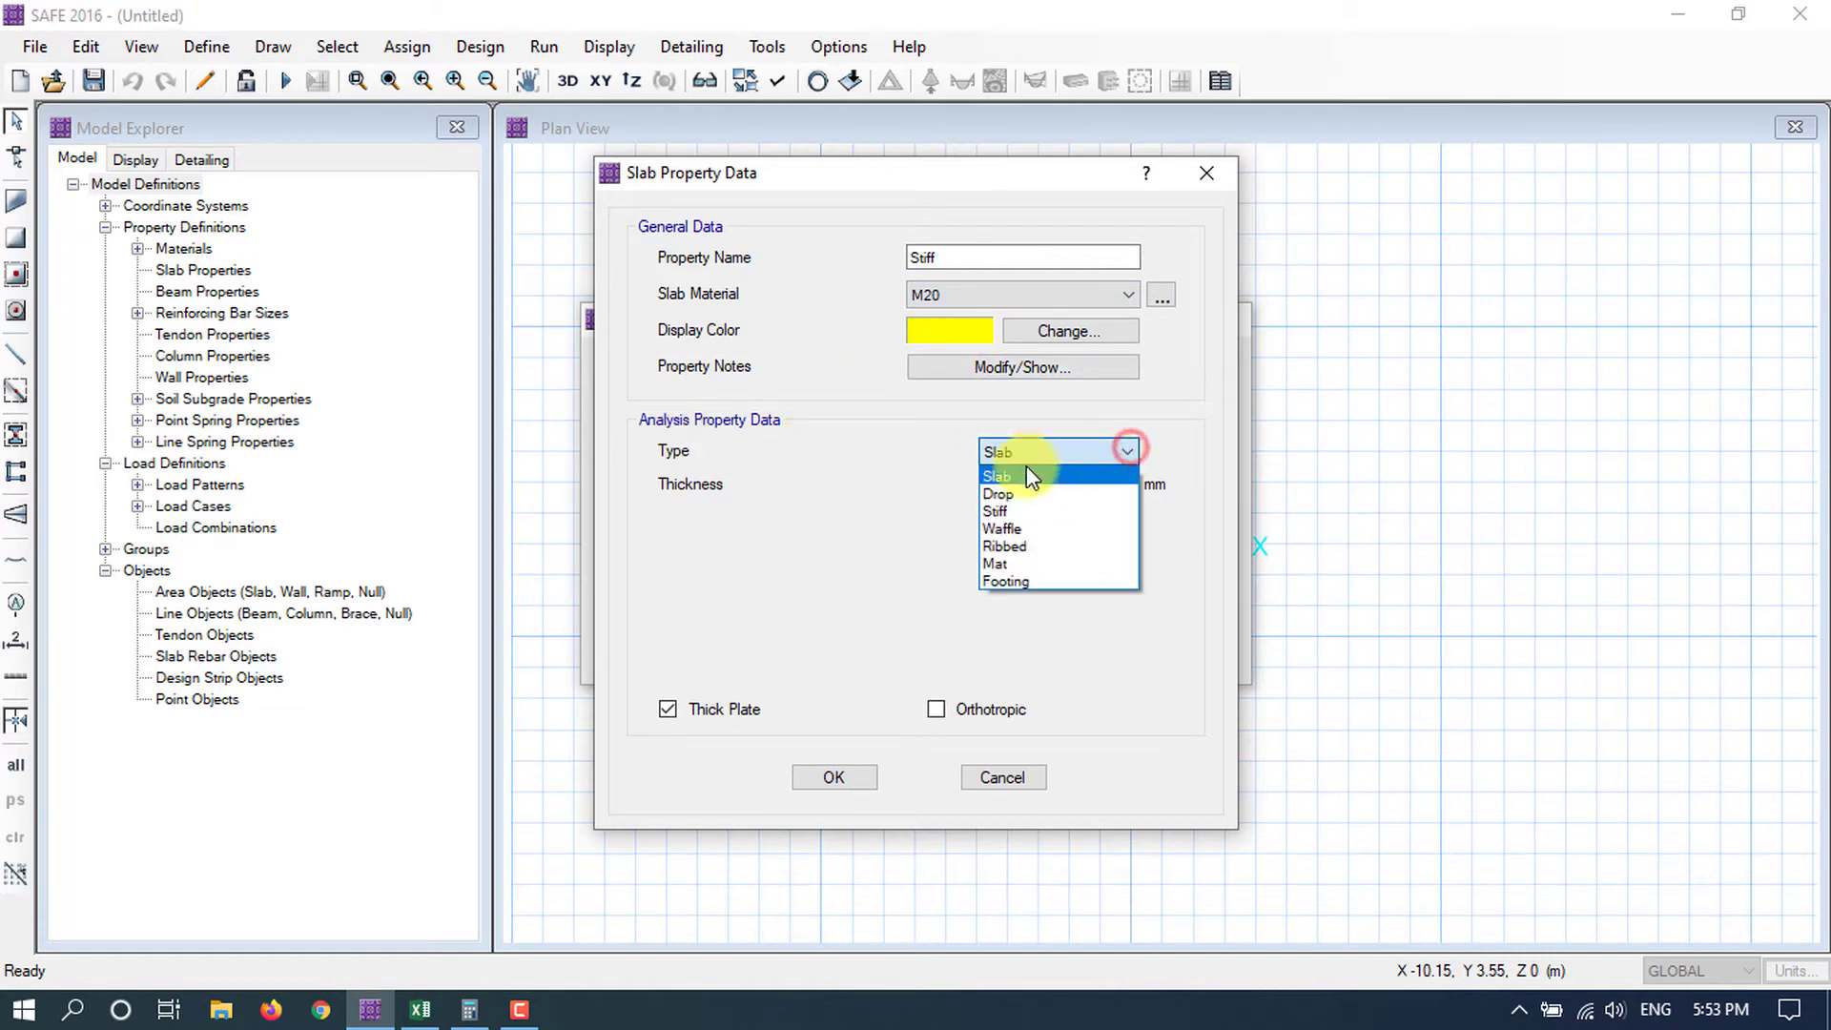
{"action": "left_click", "coordinate": [1003, 514]}
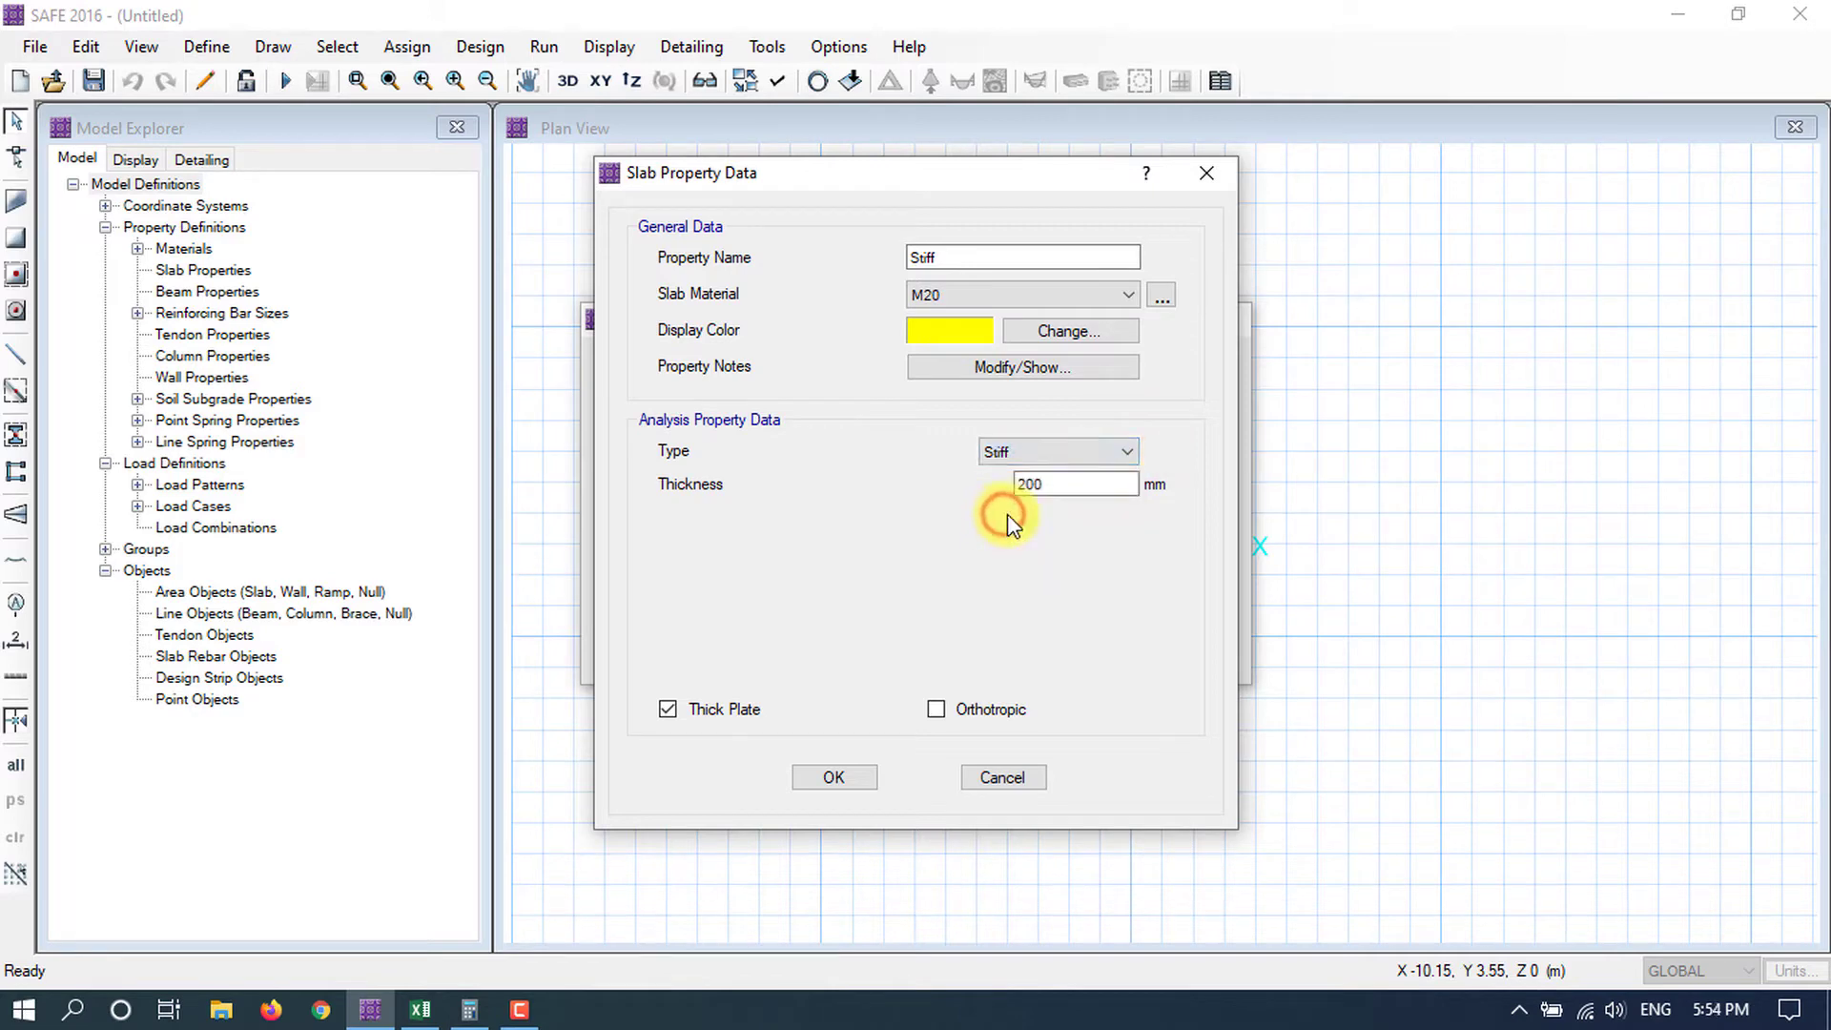
{"action": "left_click", "coordinate": [1053, 487]}
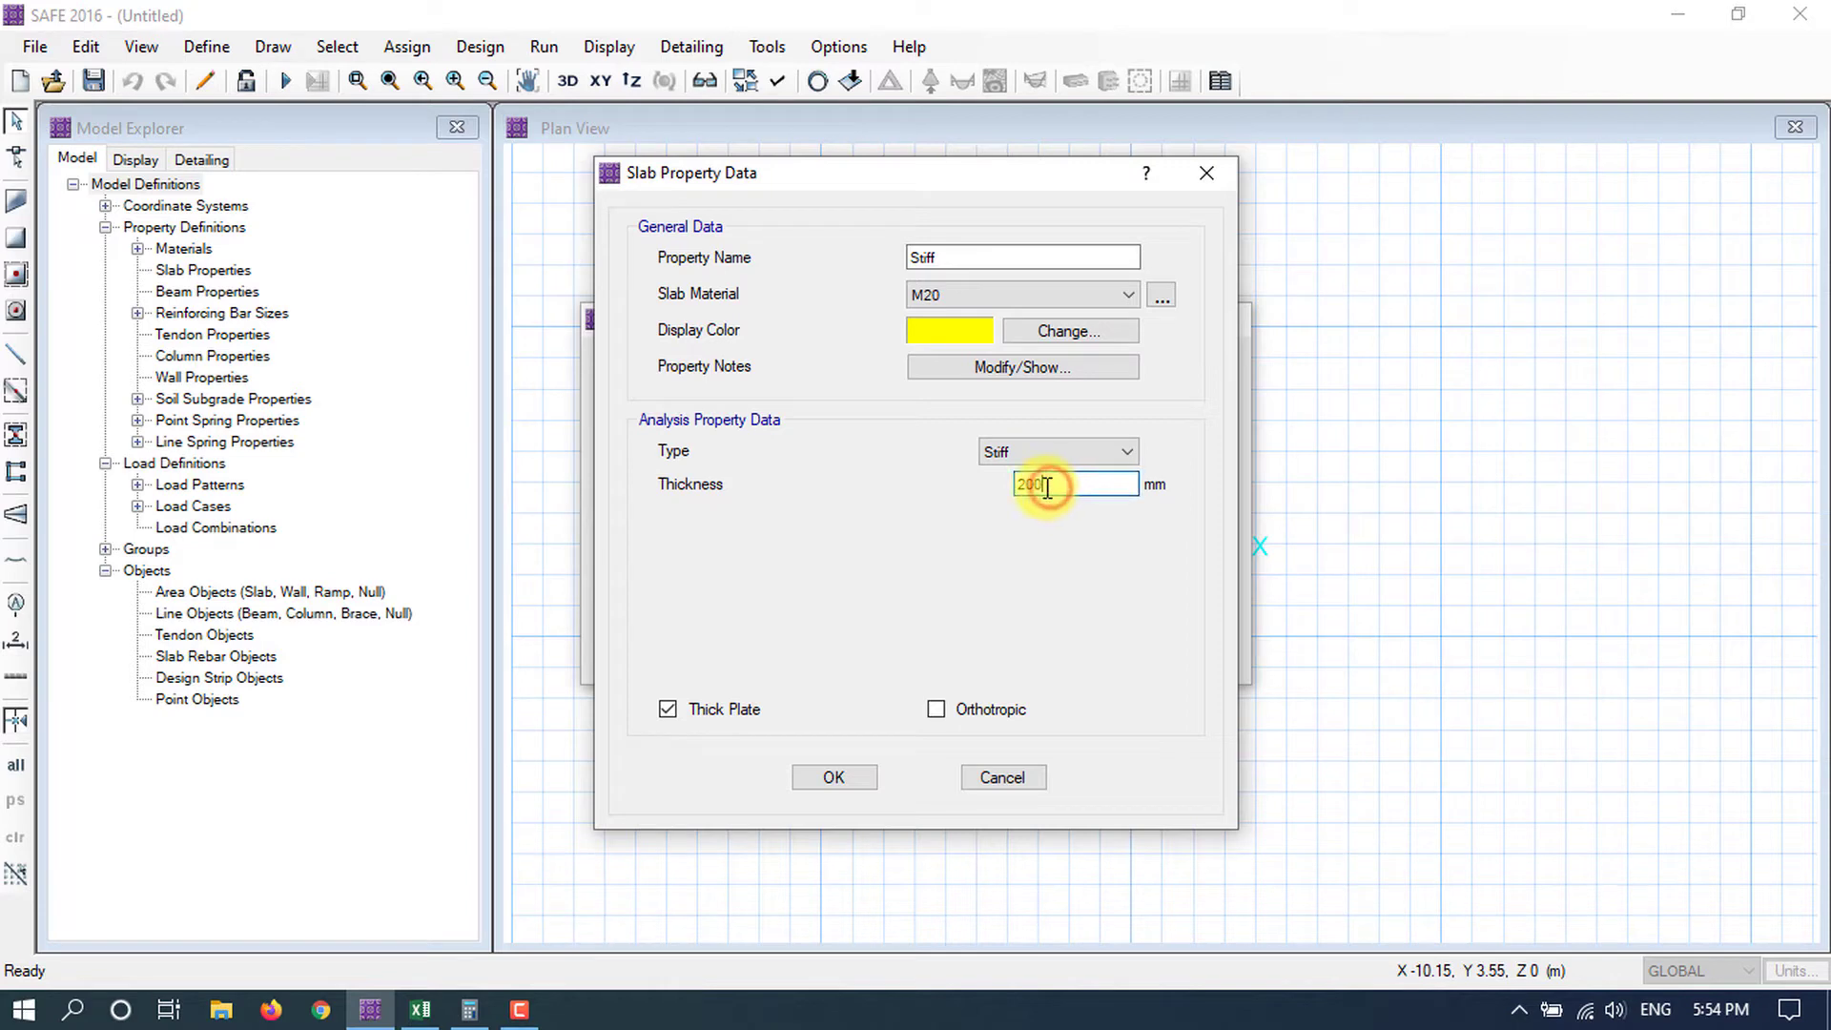
{"action": "left_click_drag", "start_coordinate": [1040, 485], "coordinate": [1014, 487]}
{"action": "type", "text": "3"}
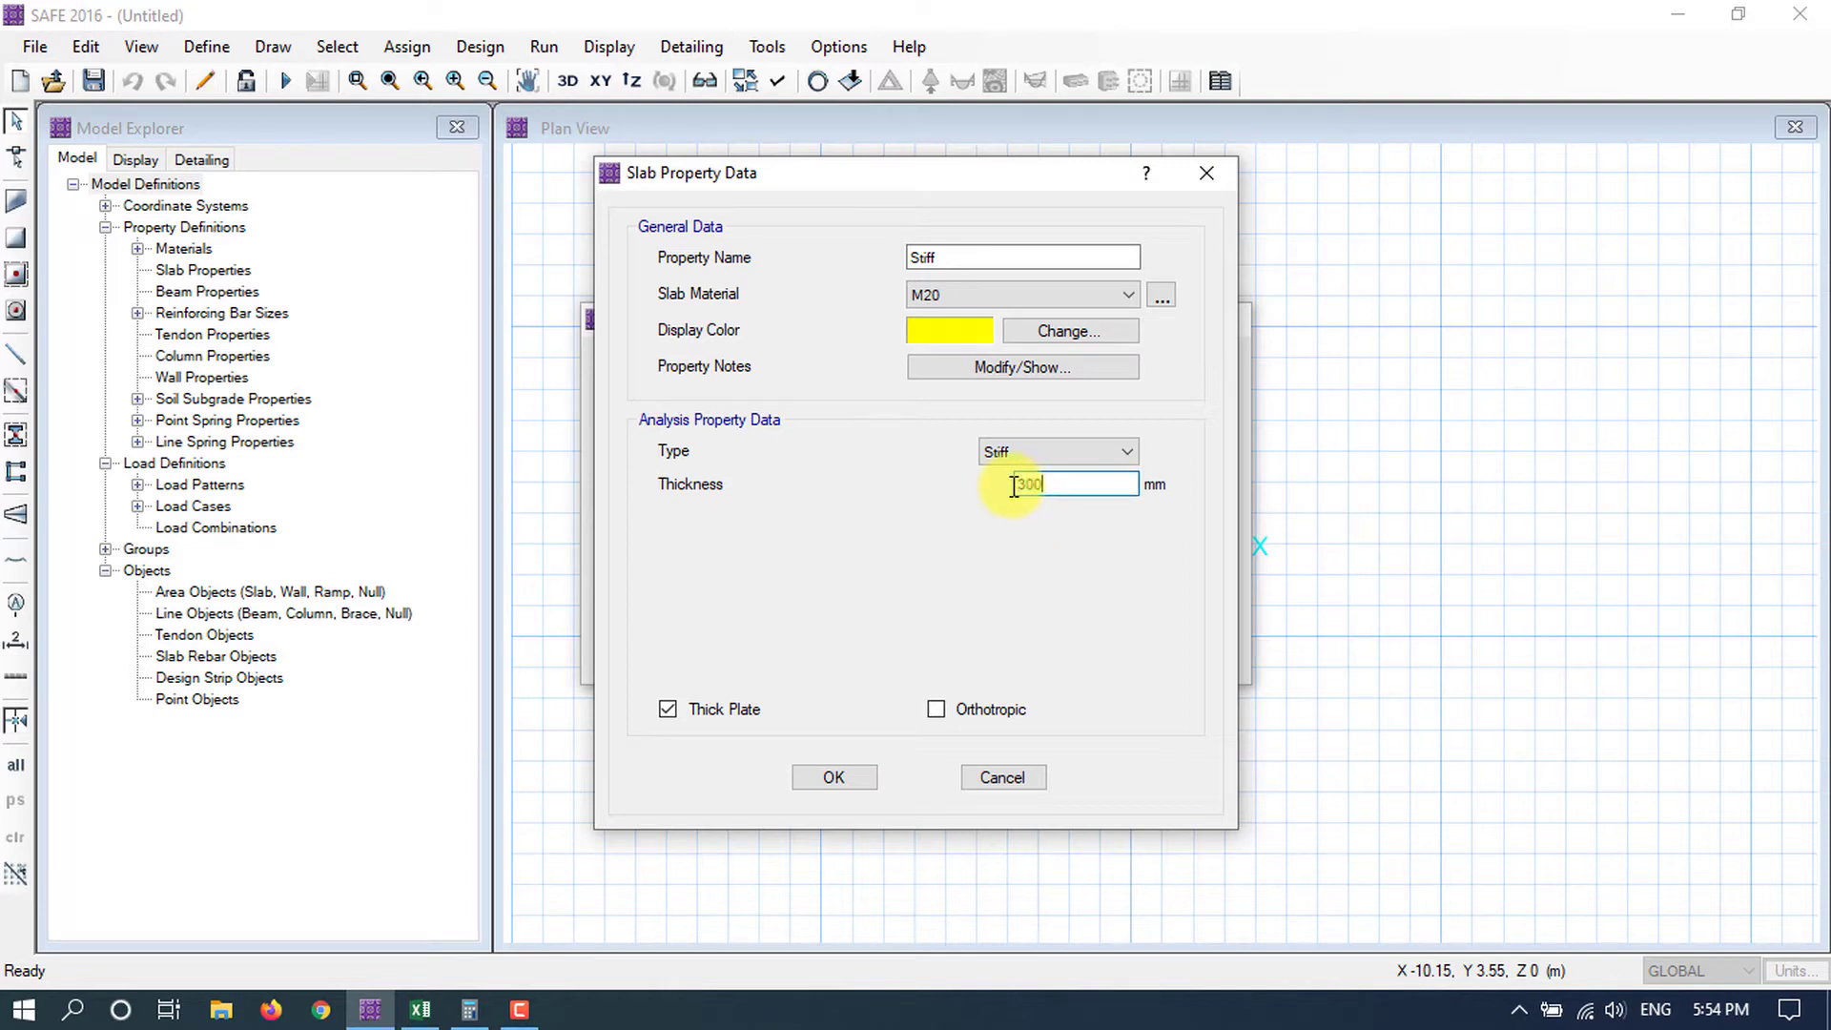
{"action": "left_click", "coordinate": [1107, 563]}
{"action": "left_click", "coordinate": [832, 778]}
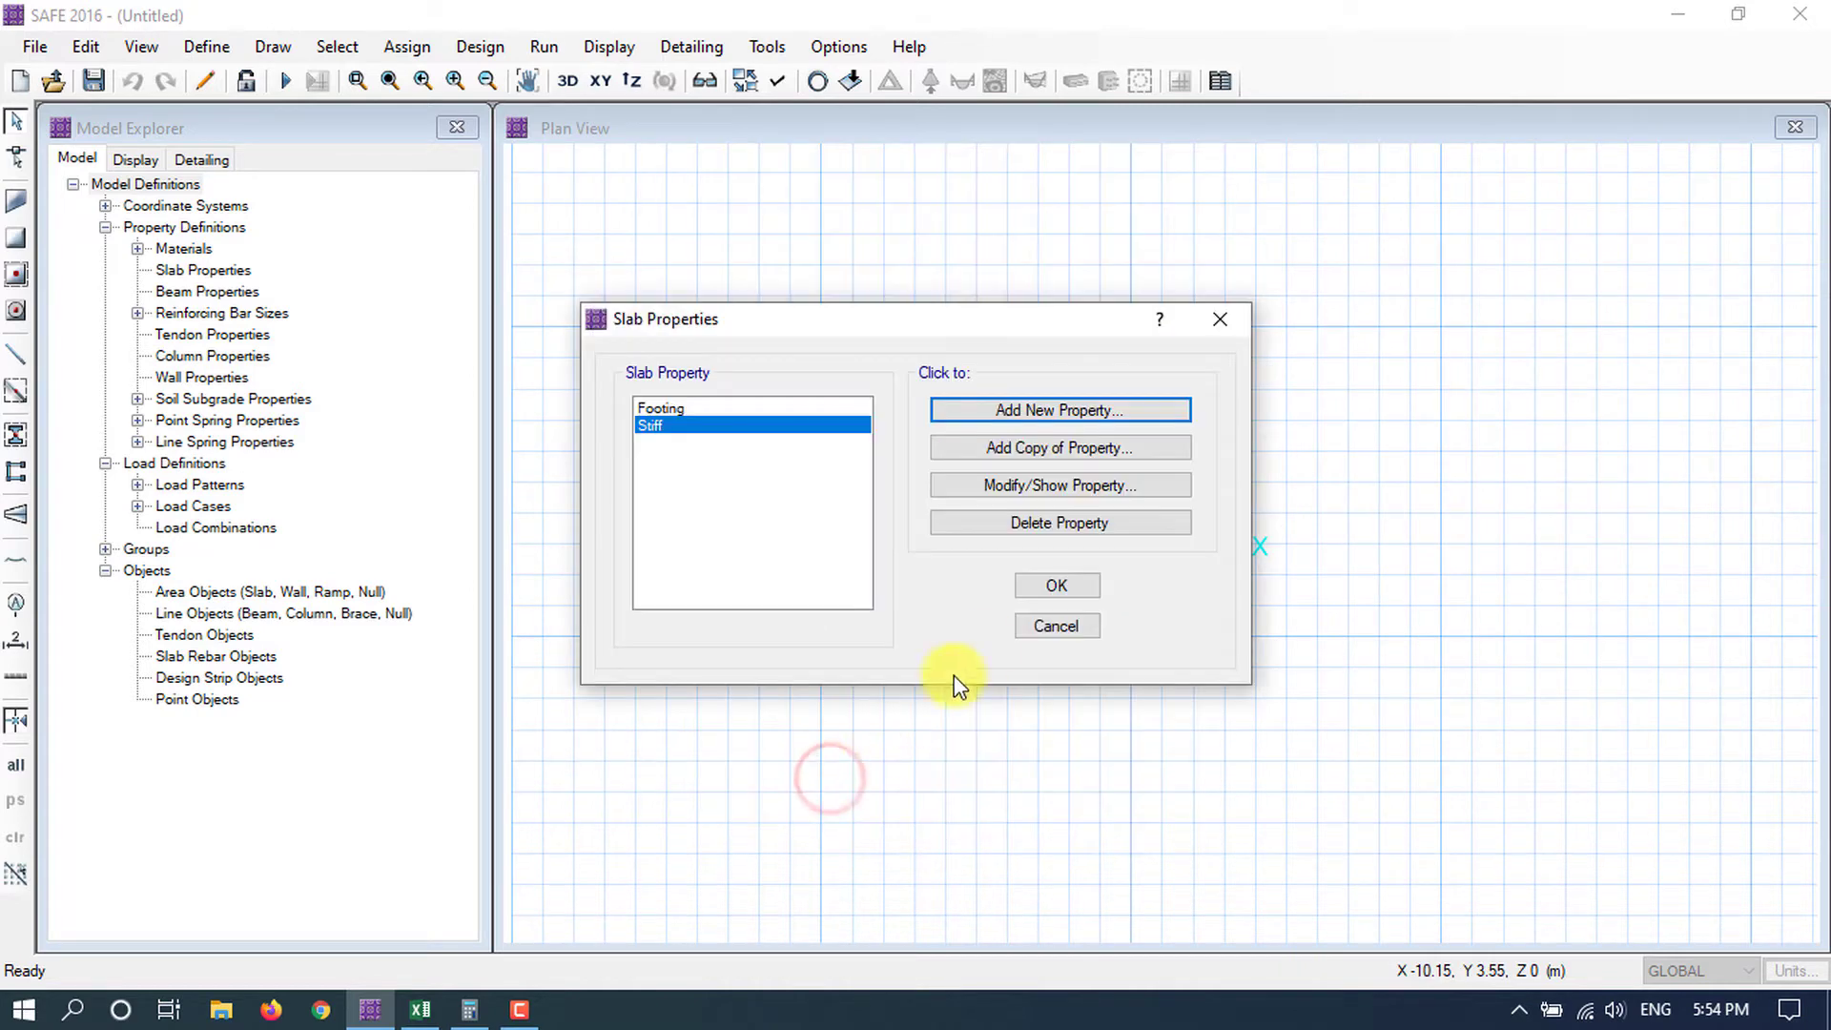
{"action": "left_click", "coordinate": [1054, 589]}
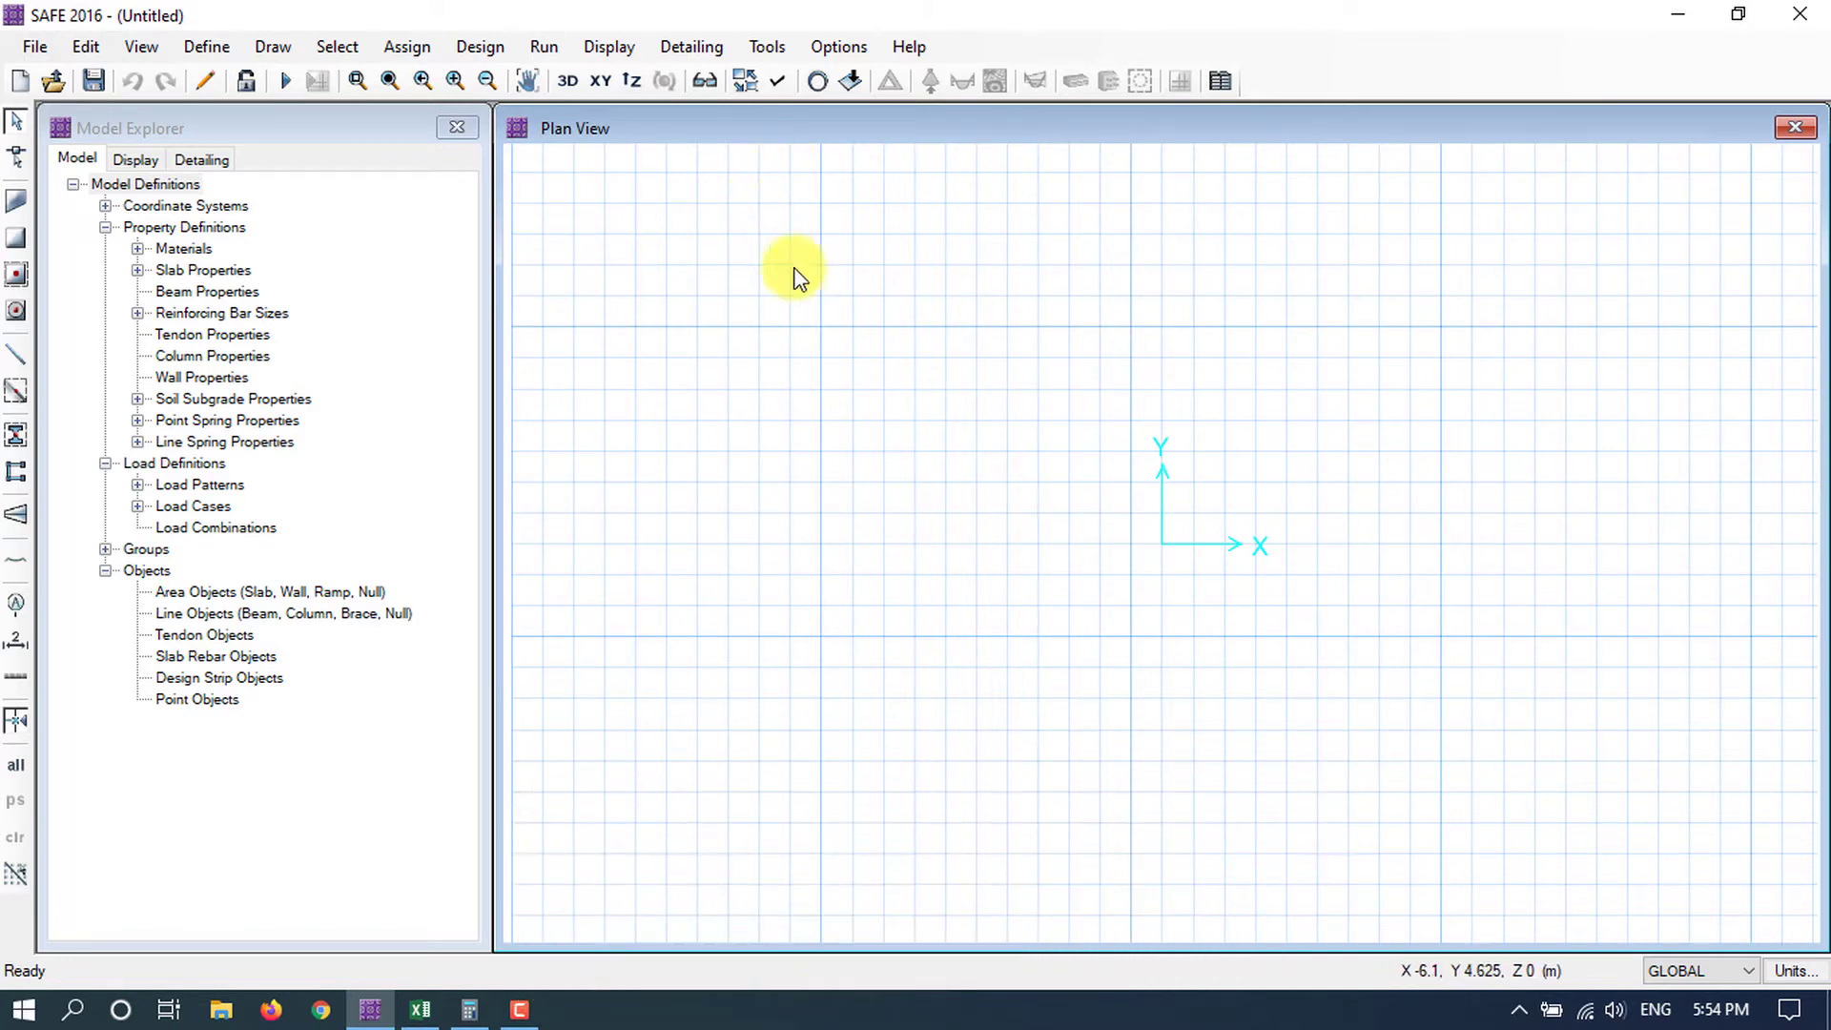
Add a new soil subgrade property named SOIL 150.
{"action": "left_click", "coordinate": [205, 47]}
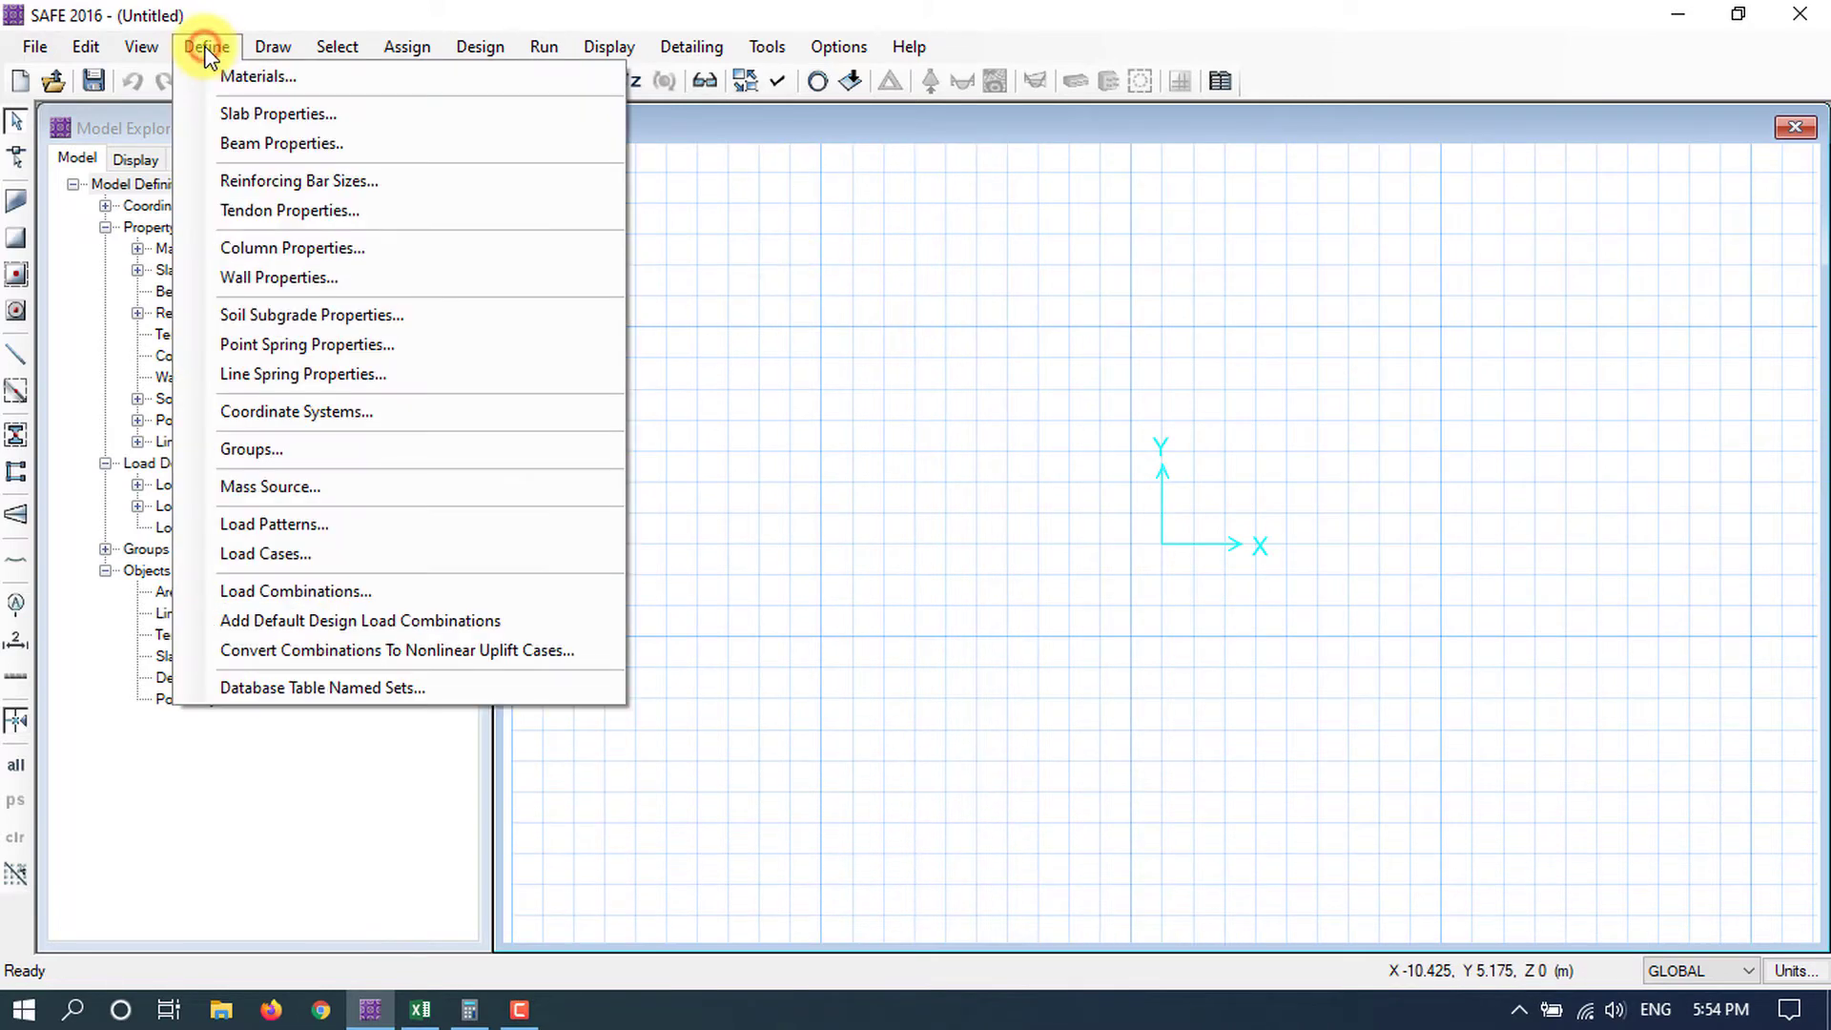
{"action": "left_click", "coordinate": [263, 318]}
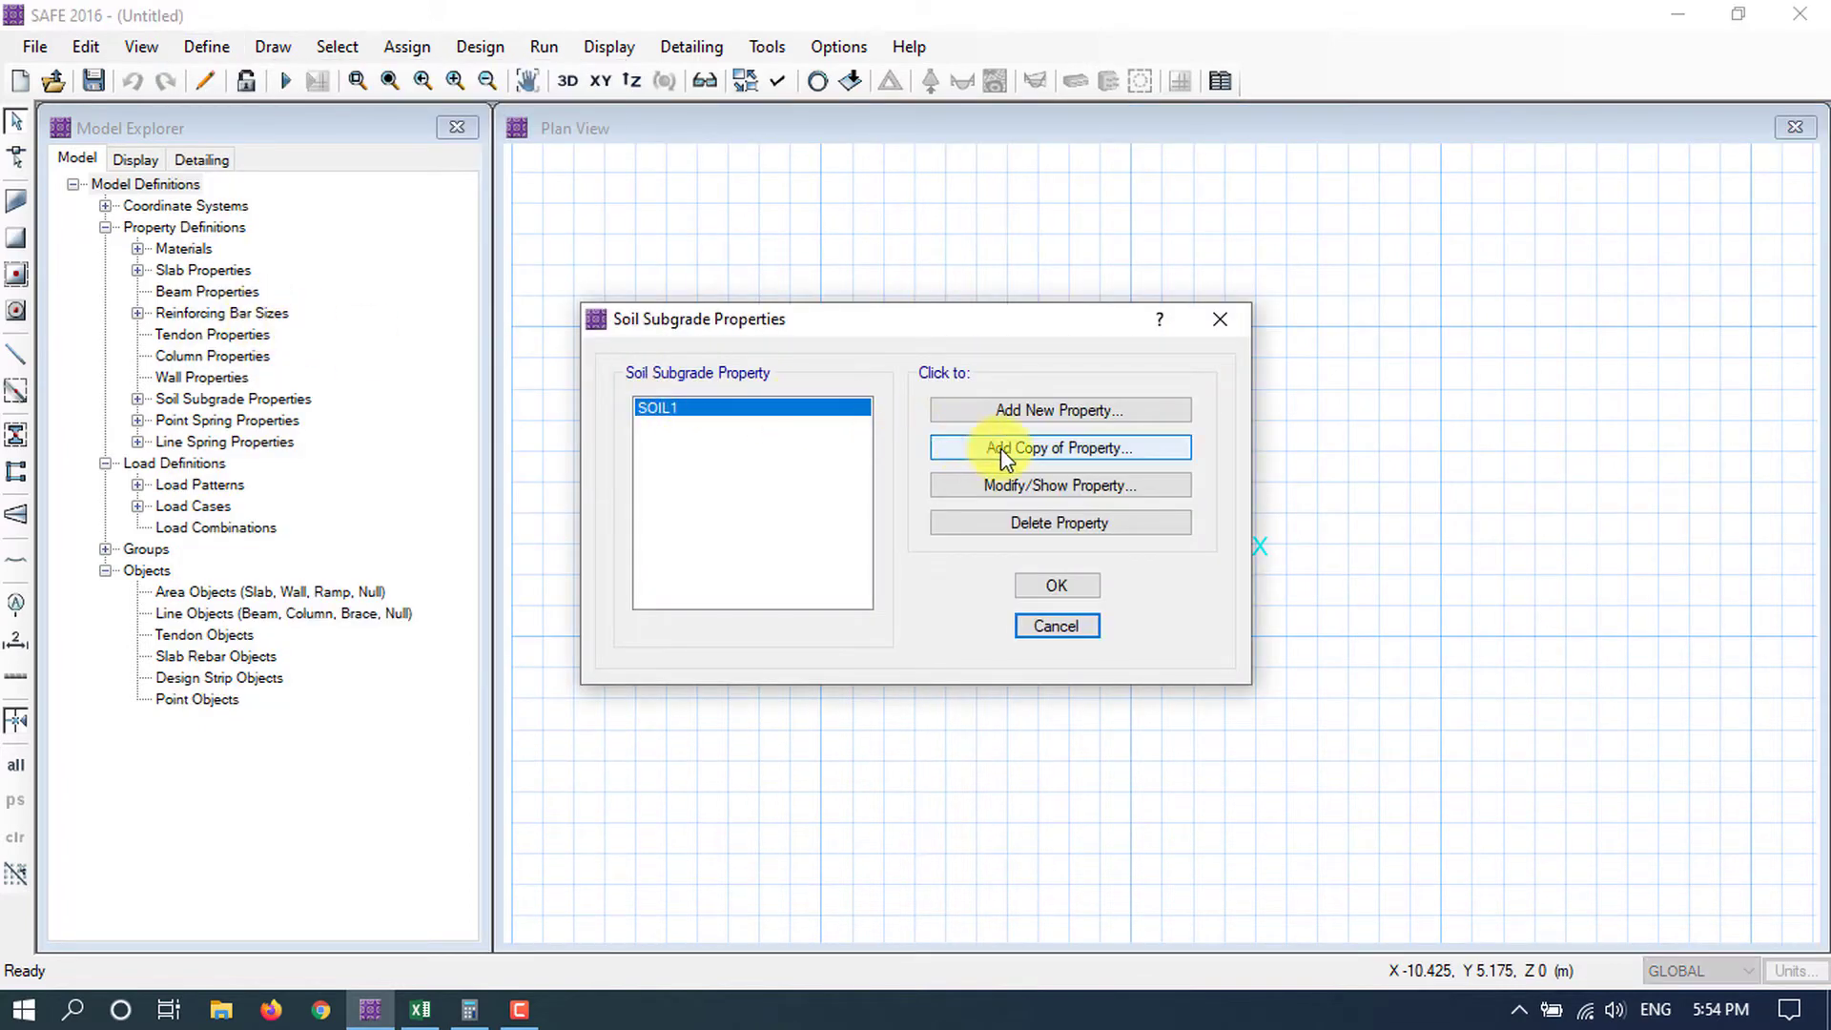
{"action": "left_click", "coordinate": [1075, 417]}
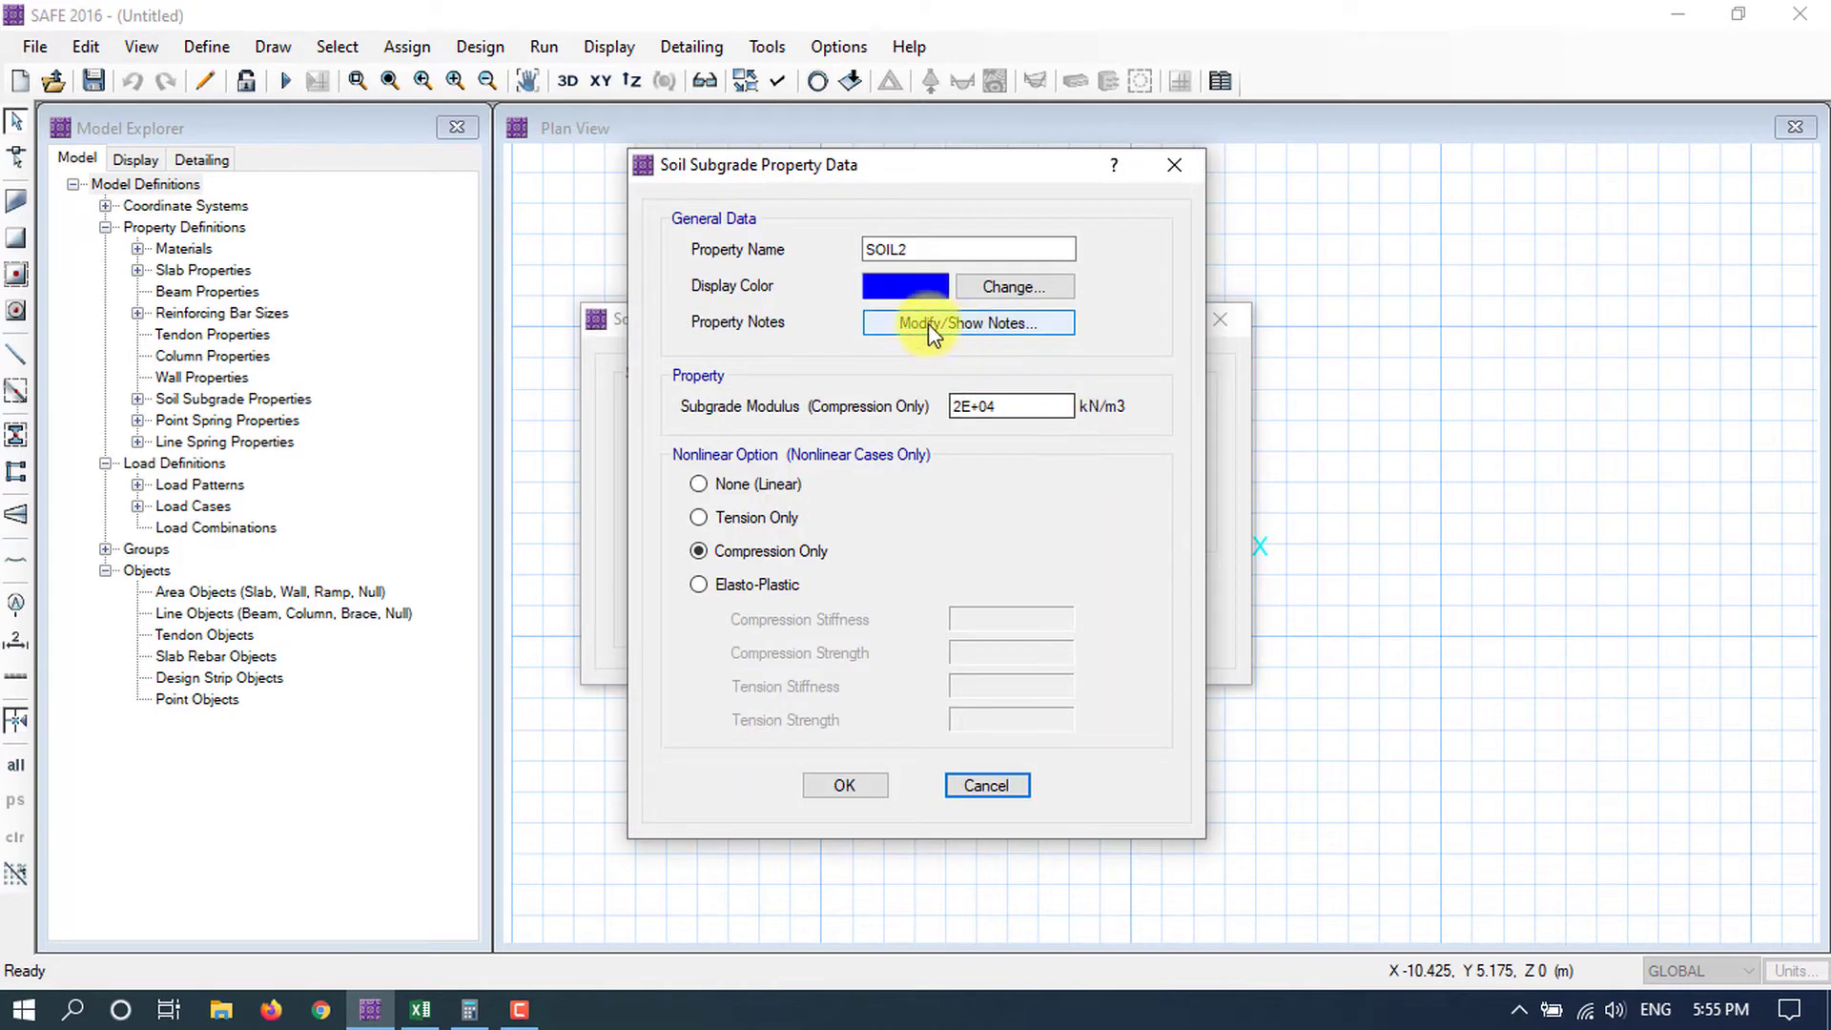
{"action": "left_click", "coordinate": [919, 254]}
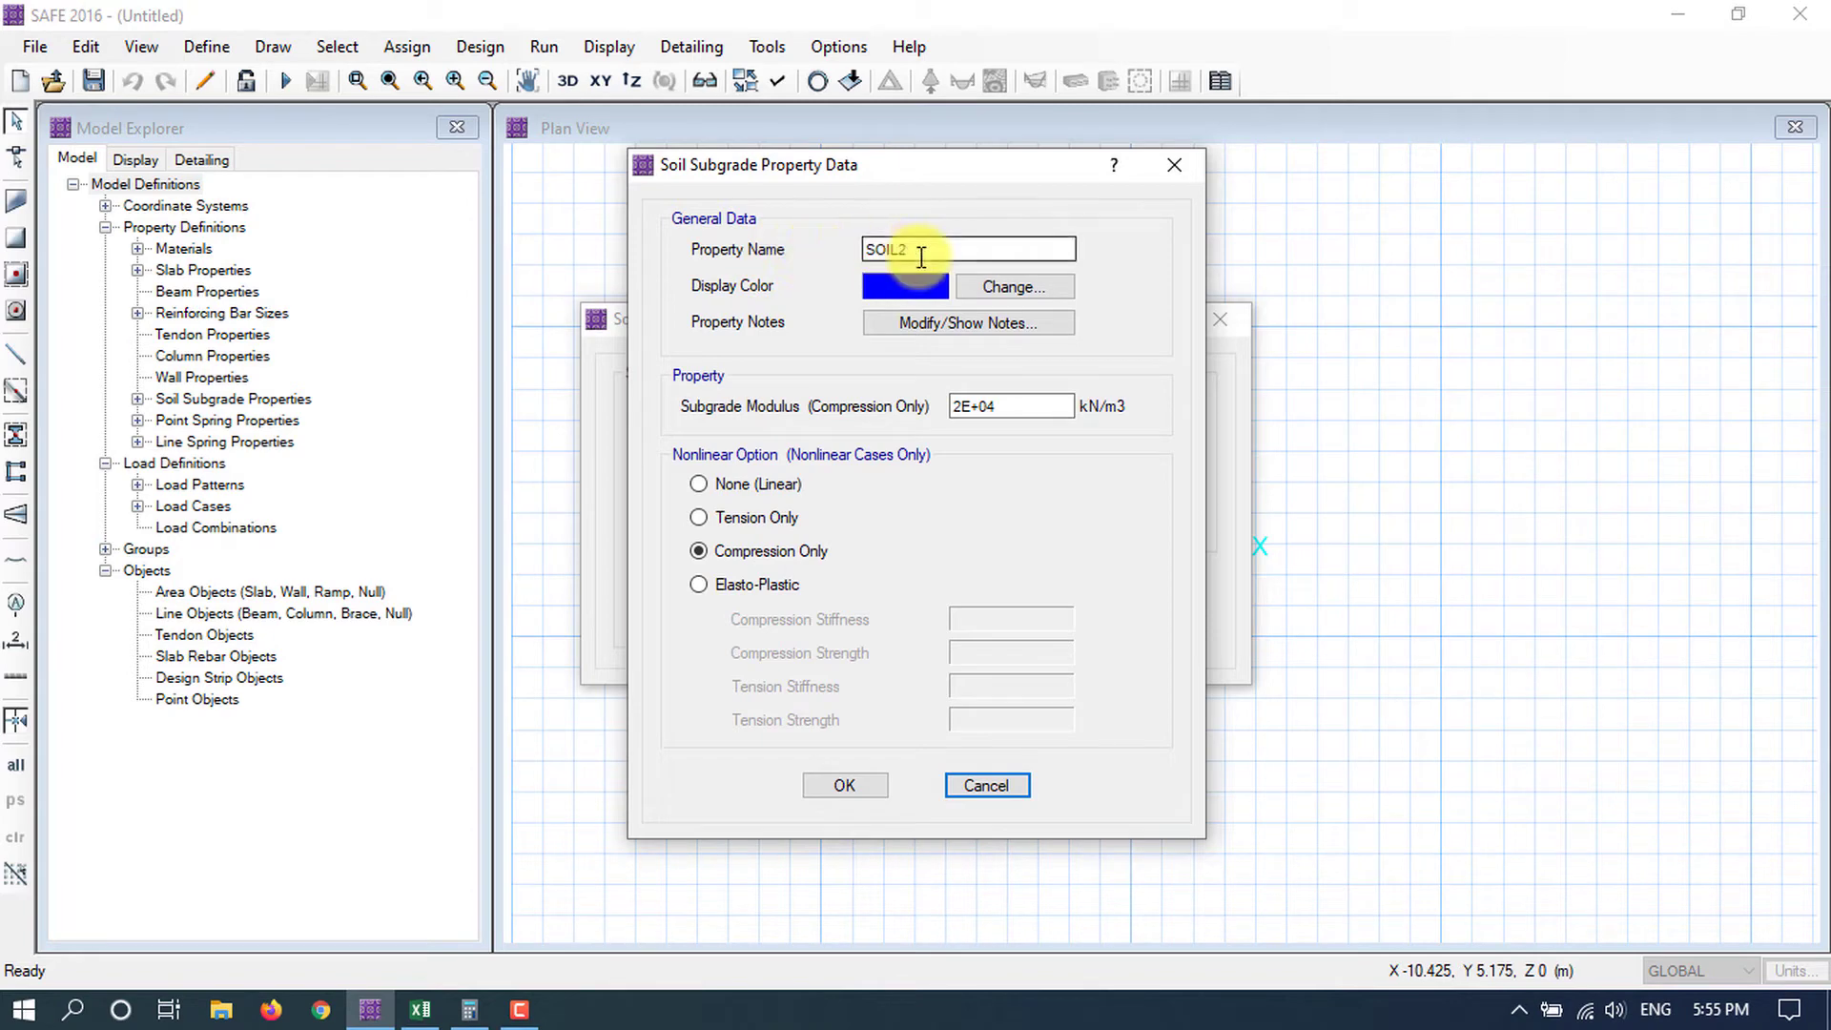
{"action": "key", "text": "BackSpace"}
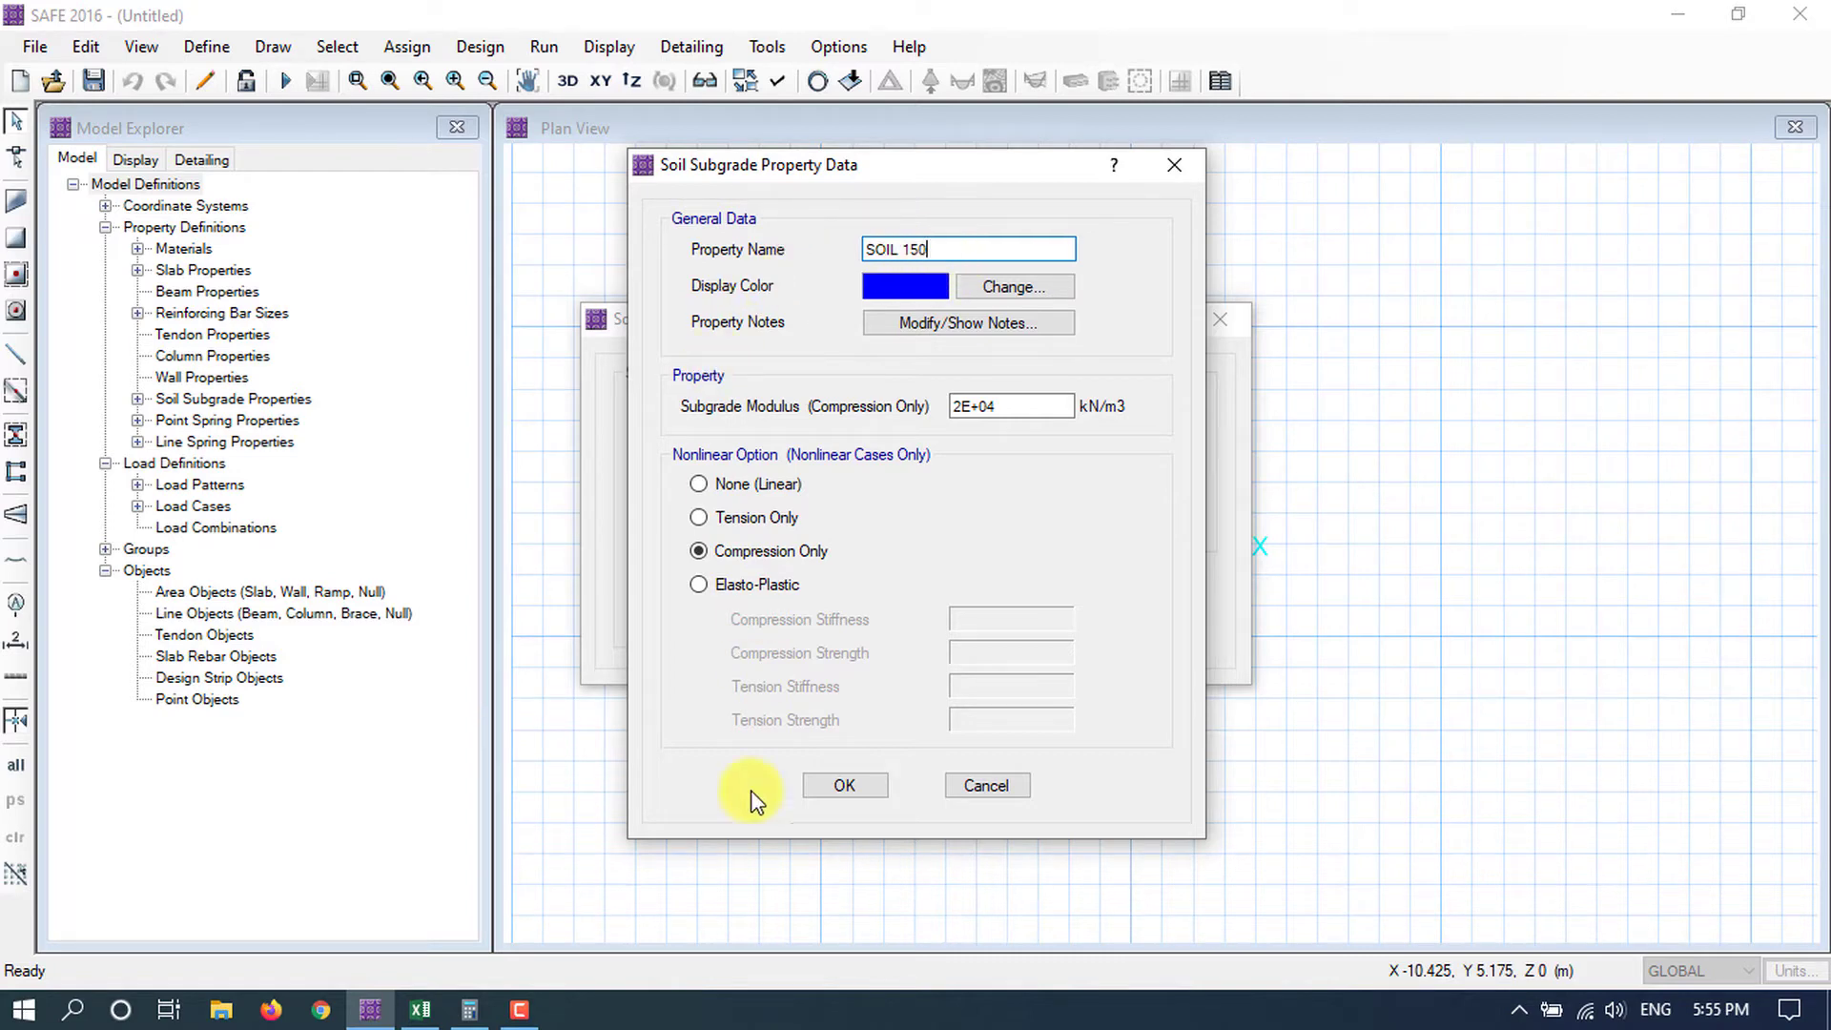
Consult the Excel design sheet, set SOIL 150's subgrade modulus to 18000 kN/m3, and save the soil subgrade definitions.
{"action": "left_click", "coordinate": [425, 1011]}
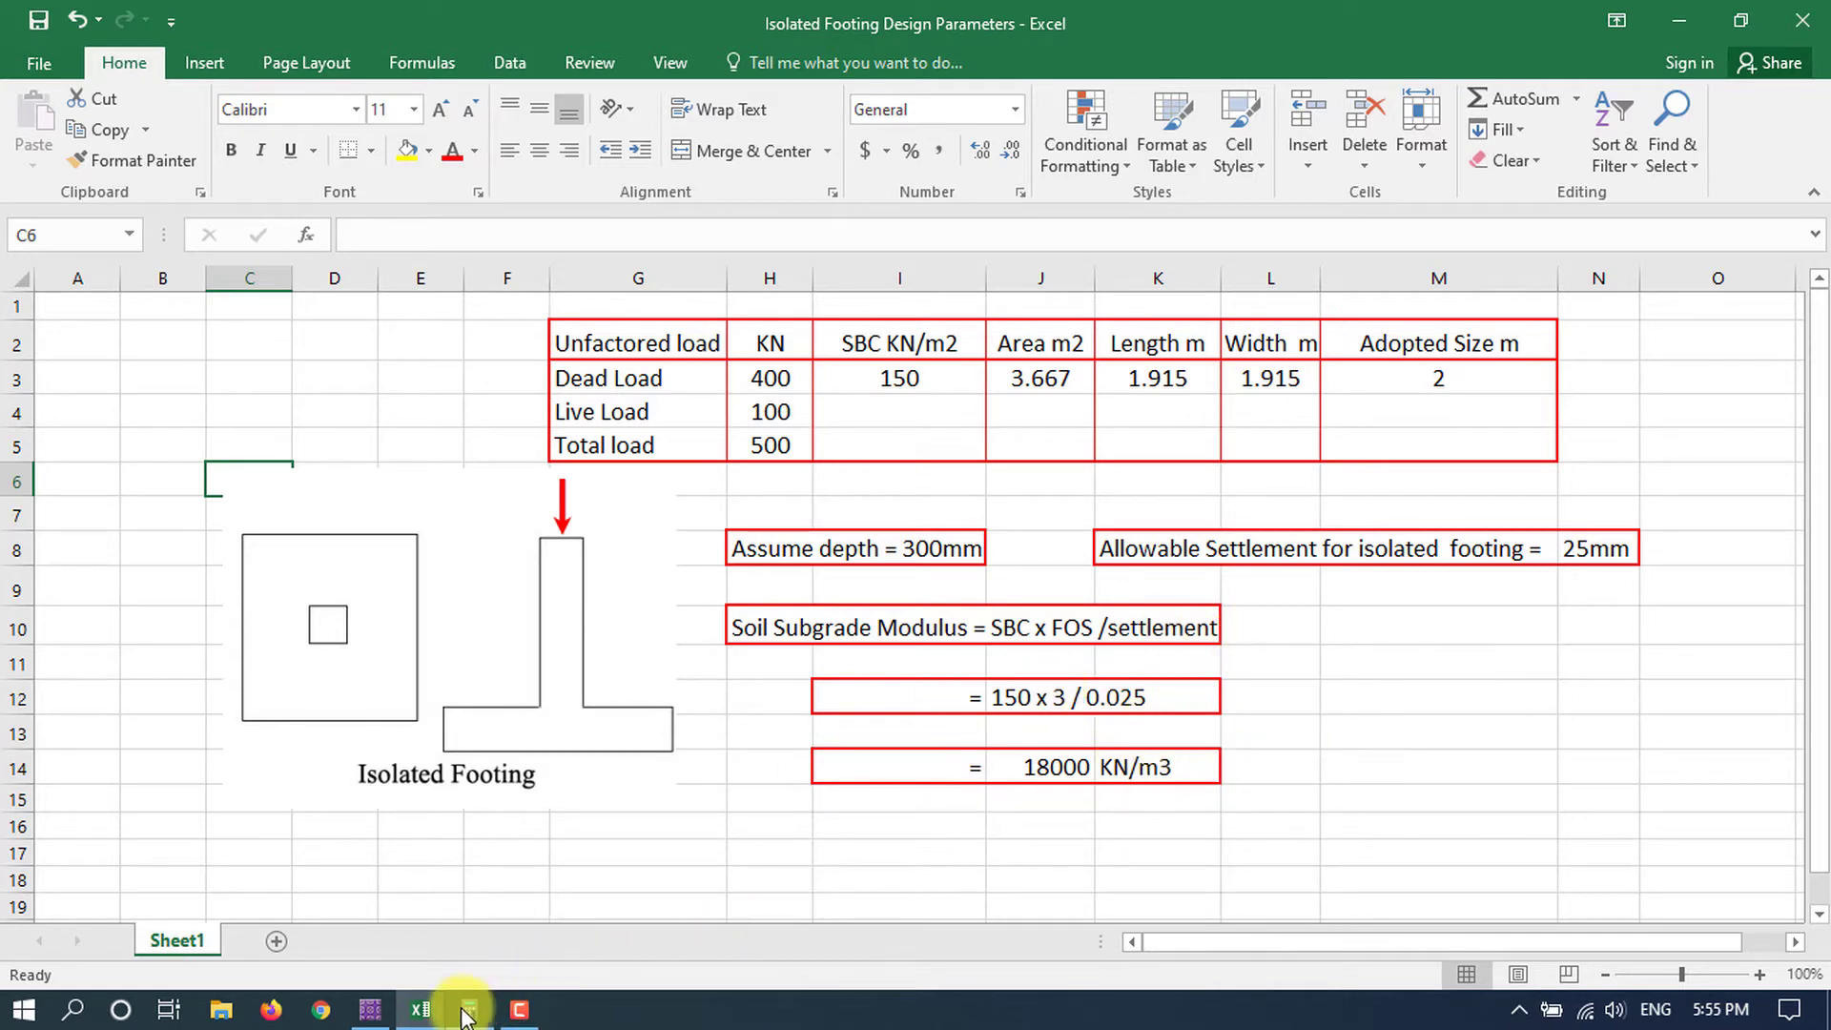
{"action": "left_click", "coordinate": [370, 1009]}
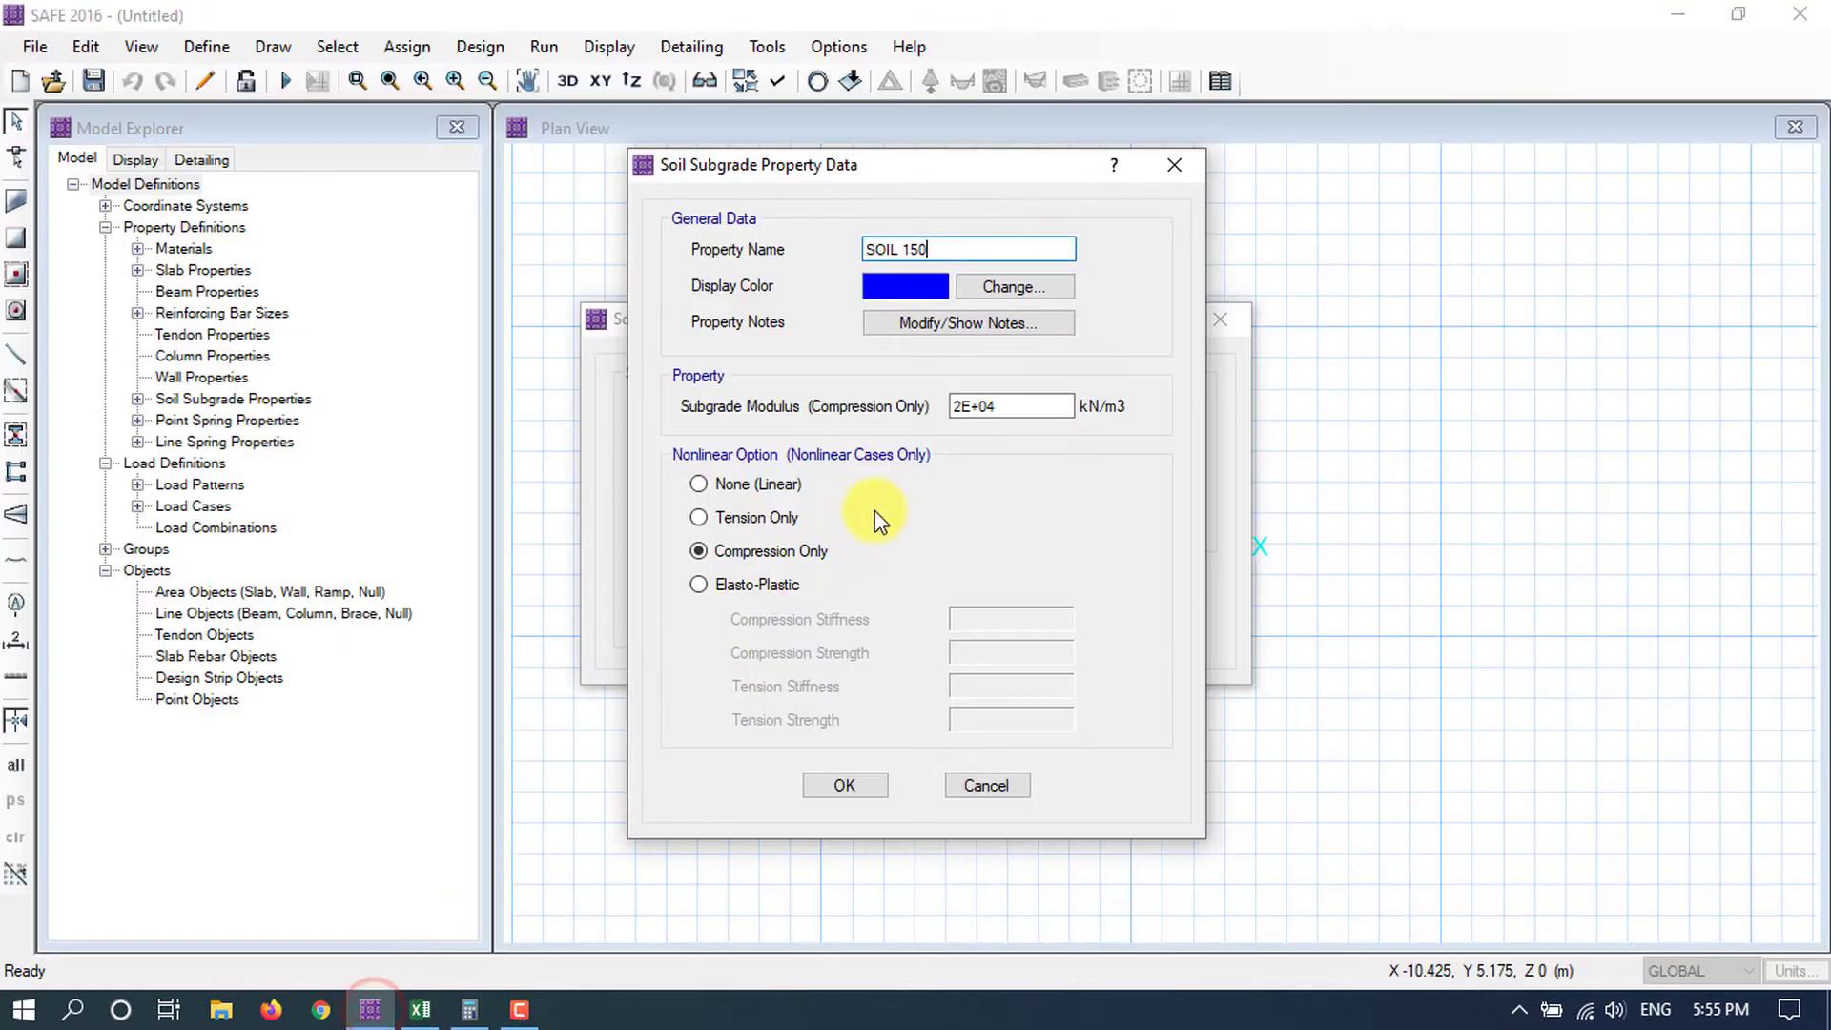
{"action": "left_click", "coordinate": [1000, 406]}
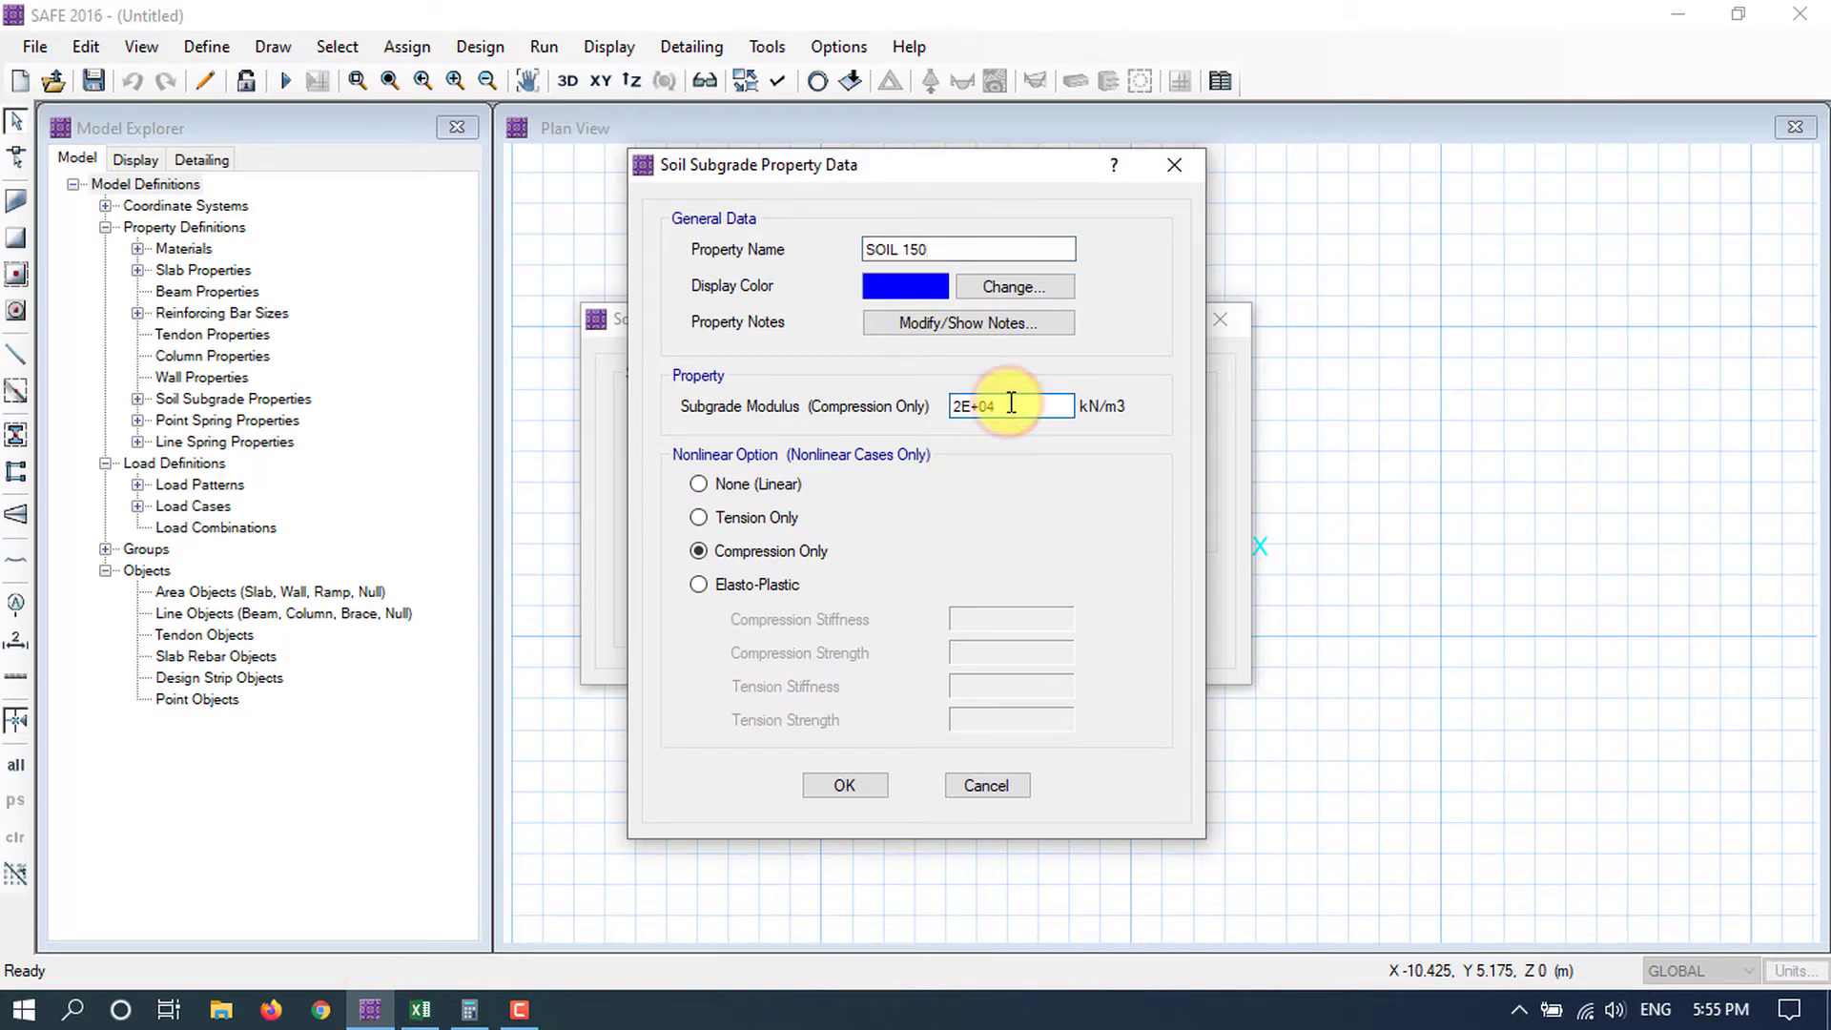
{"action": "left_click_drag", "start_coordinate": [1013, 407], "coordinate": [941, 410]}
{"action": "type", "text": "18000"}
{"action": "left_click", "coordinate": [847, 786]}
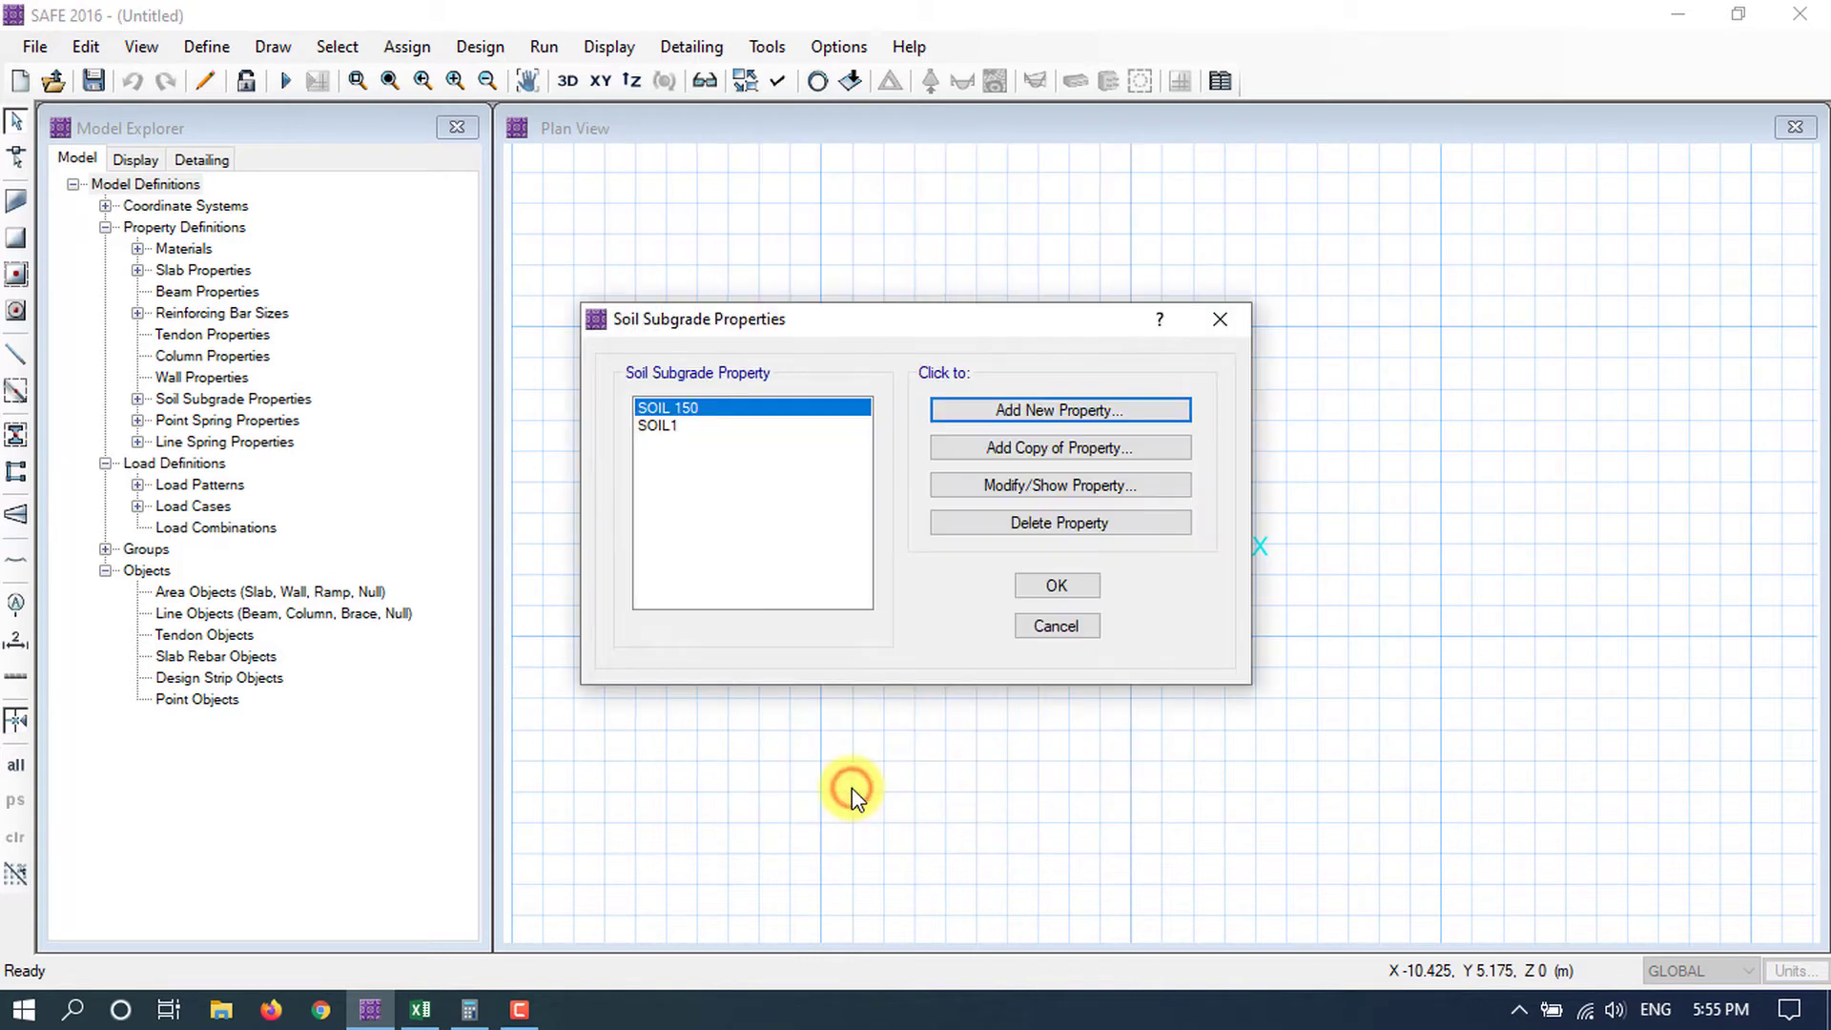
{"action": "left_click", "coordinate": [1057, 586]}
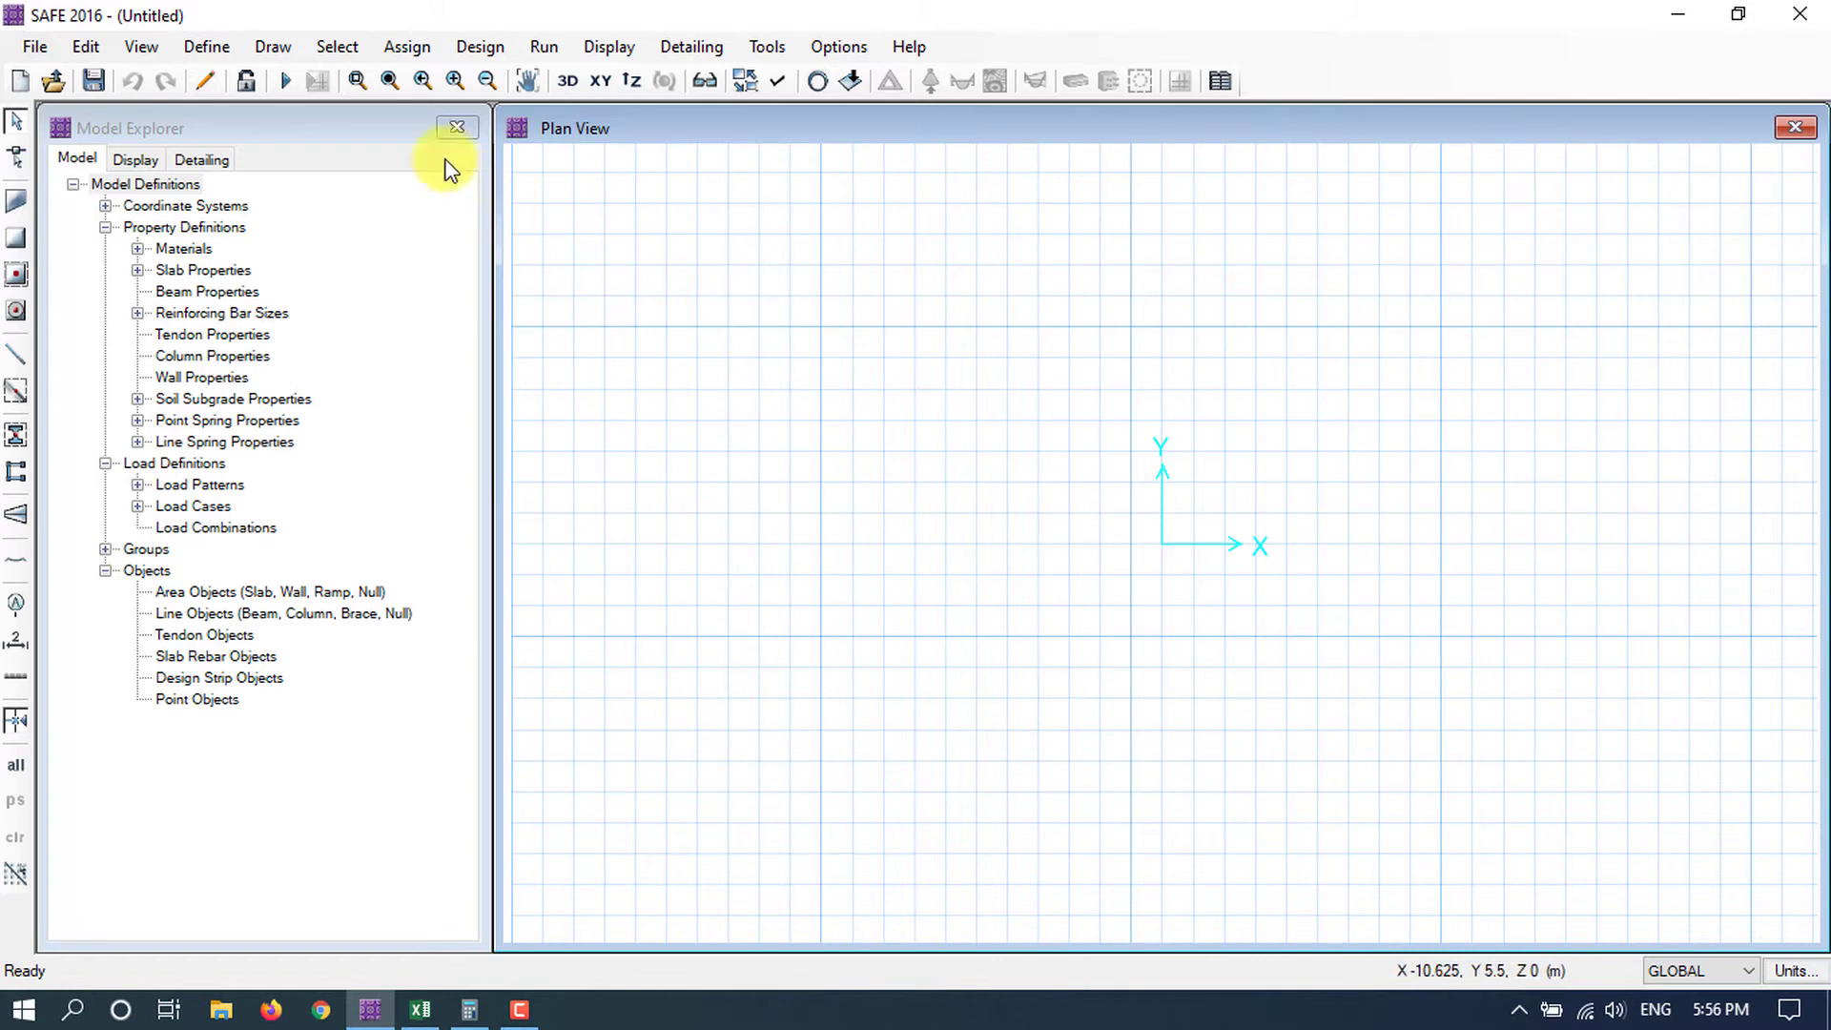
Review the dead and live load patterns with their self-weight multipliers and accept them as defined.
{"action": "left_click", "coordinate": [207, 50]}
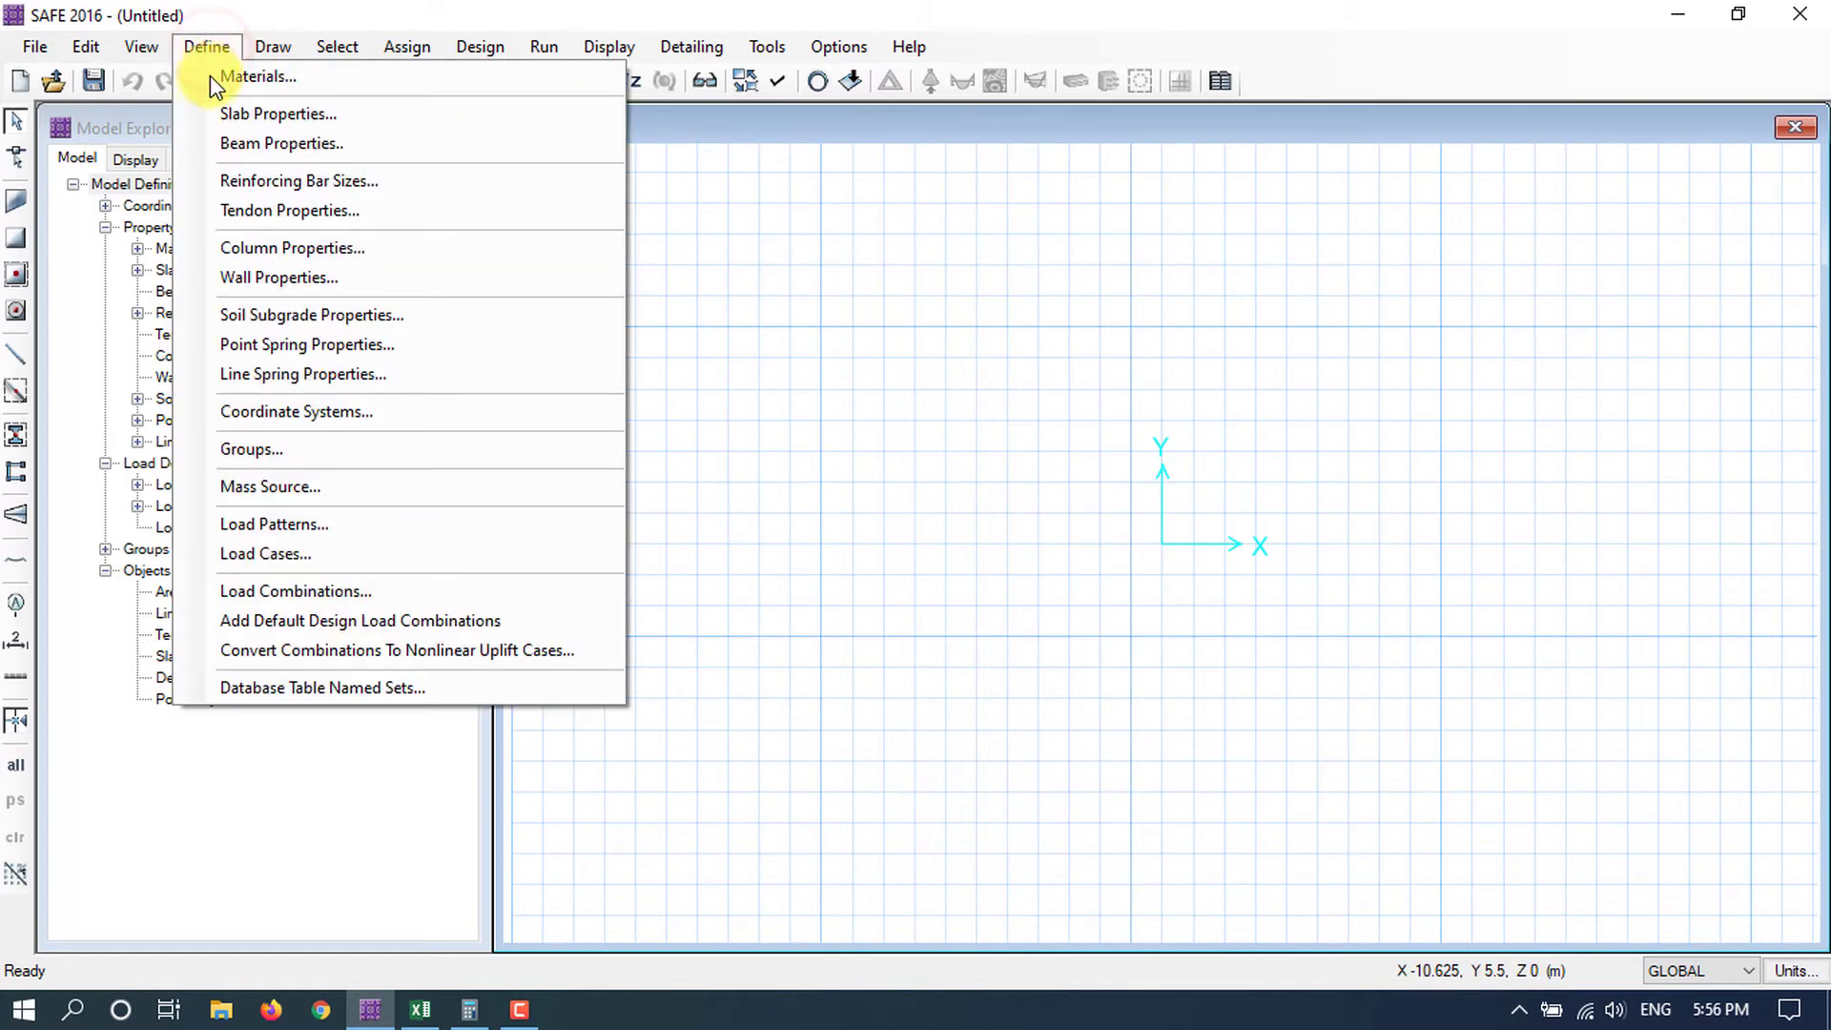
{"action": "left_click", "coordinate": [270, 524]}
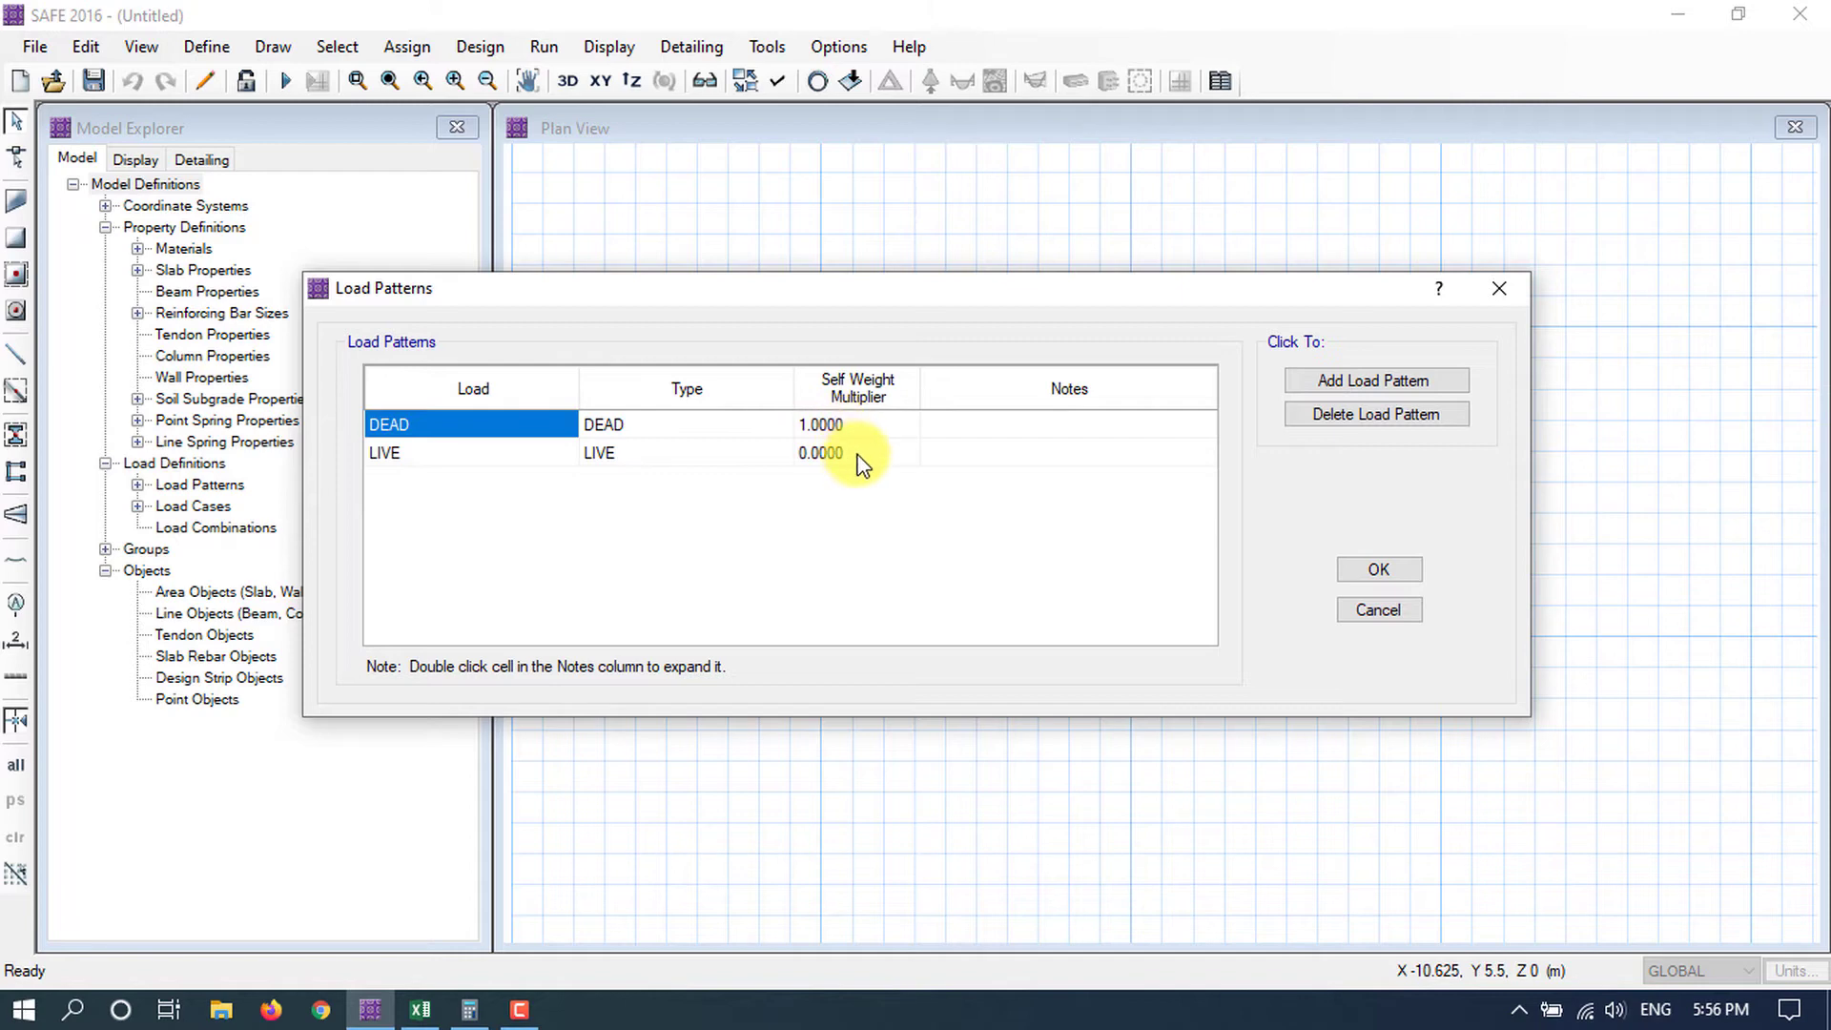
{"action": "left_click", "coordinate": [1384, 569]}
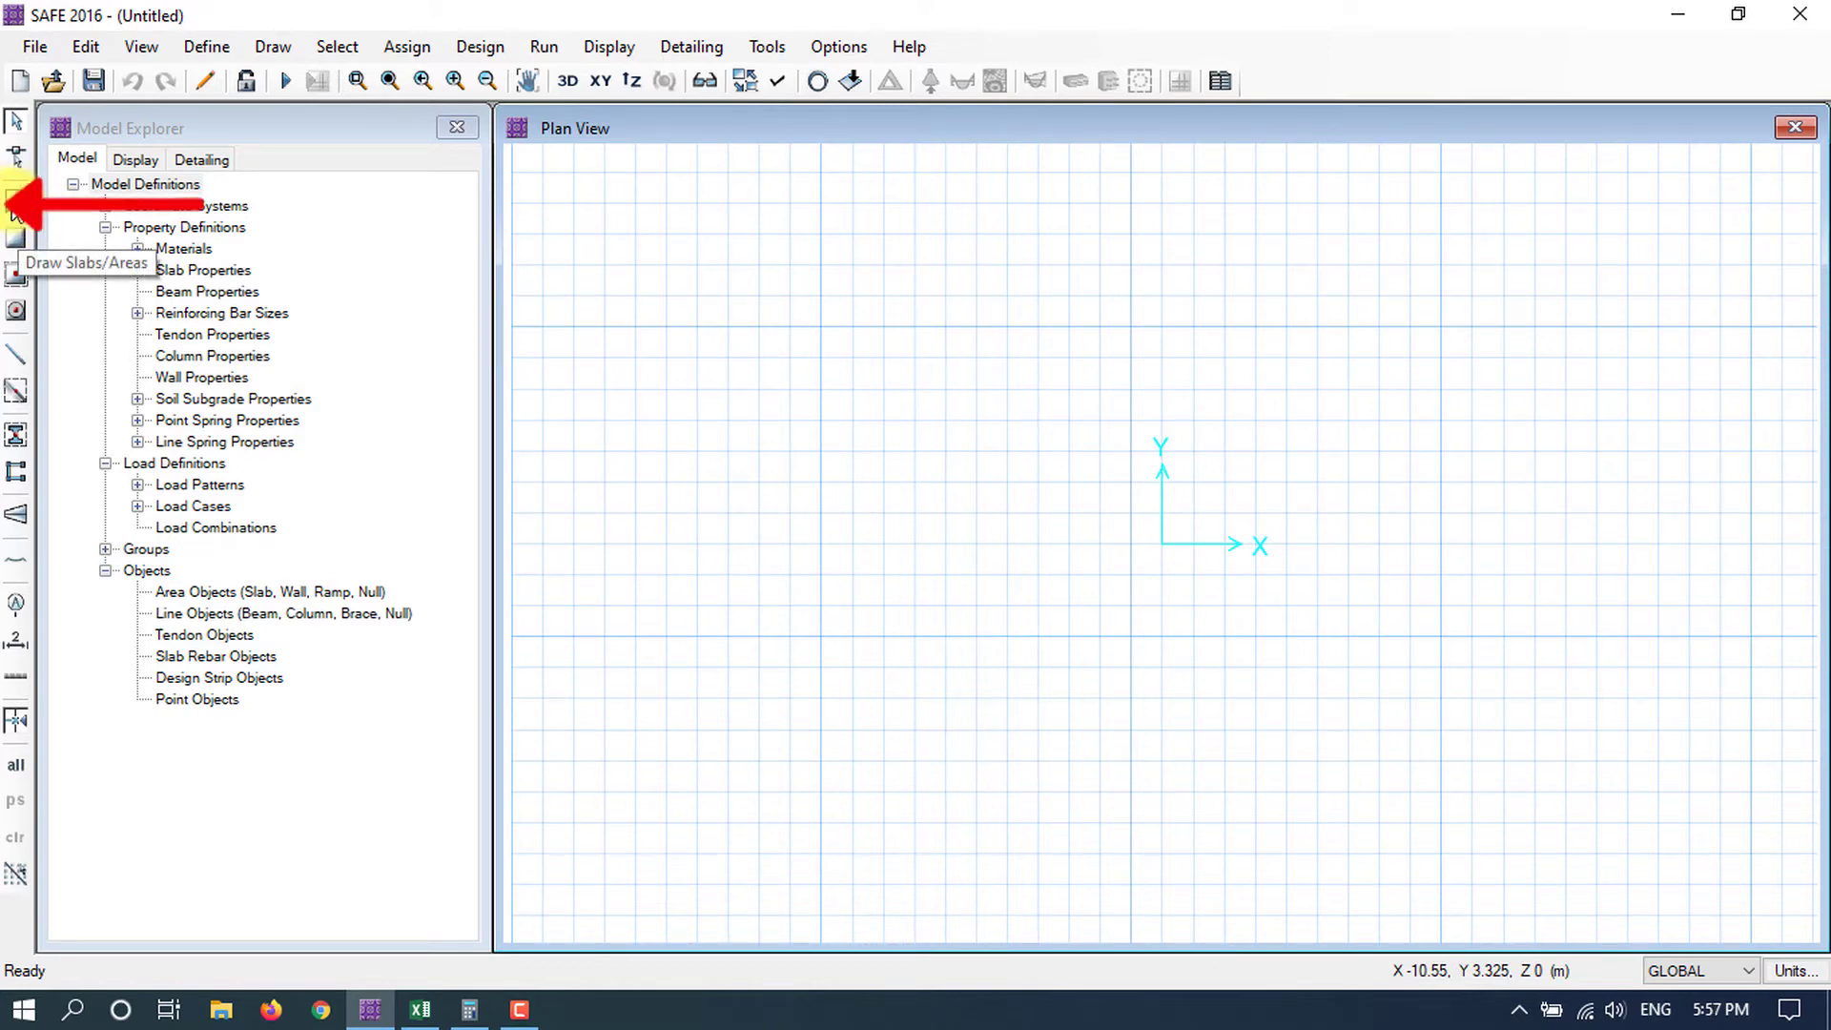
Start Quick Draw Areas Around Points for a rectangular slab with the Footing property.
{"action": "left_click", "coordinate": [17, 312]}
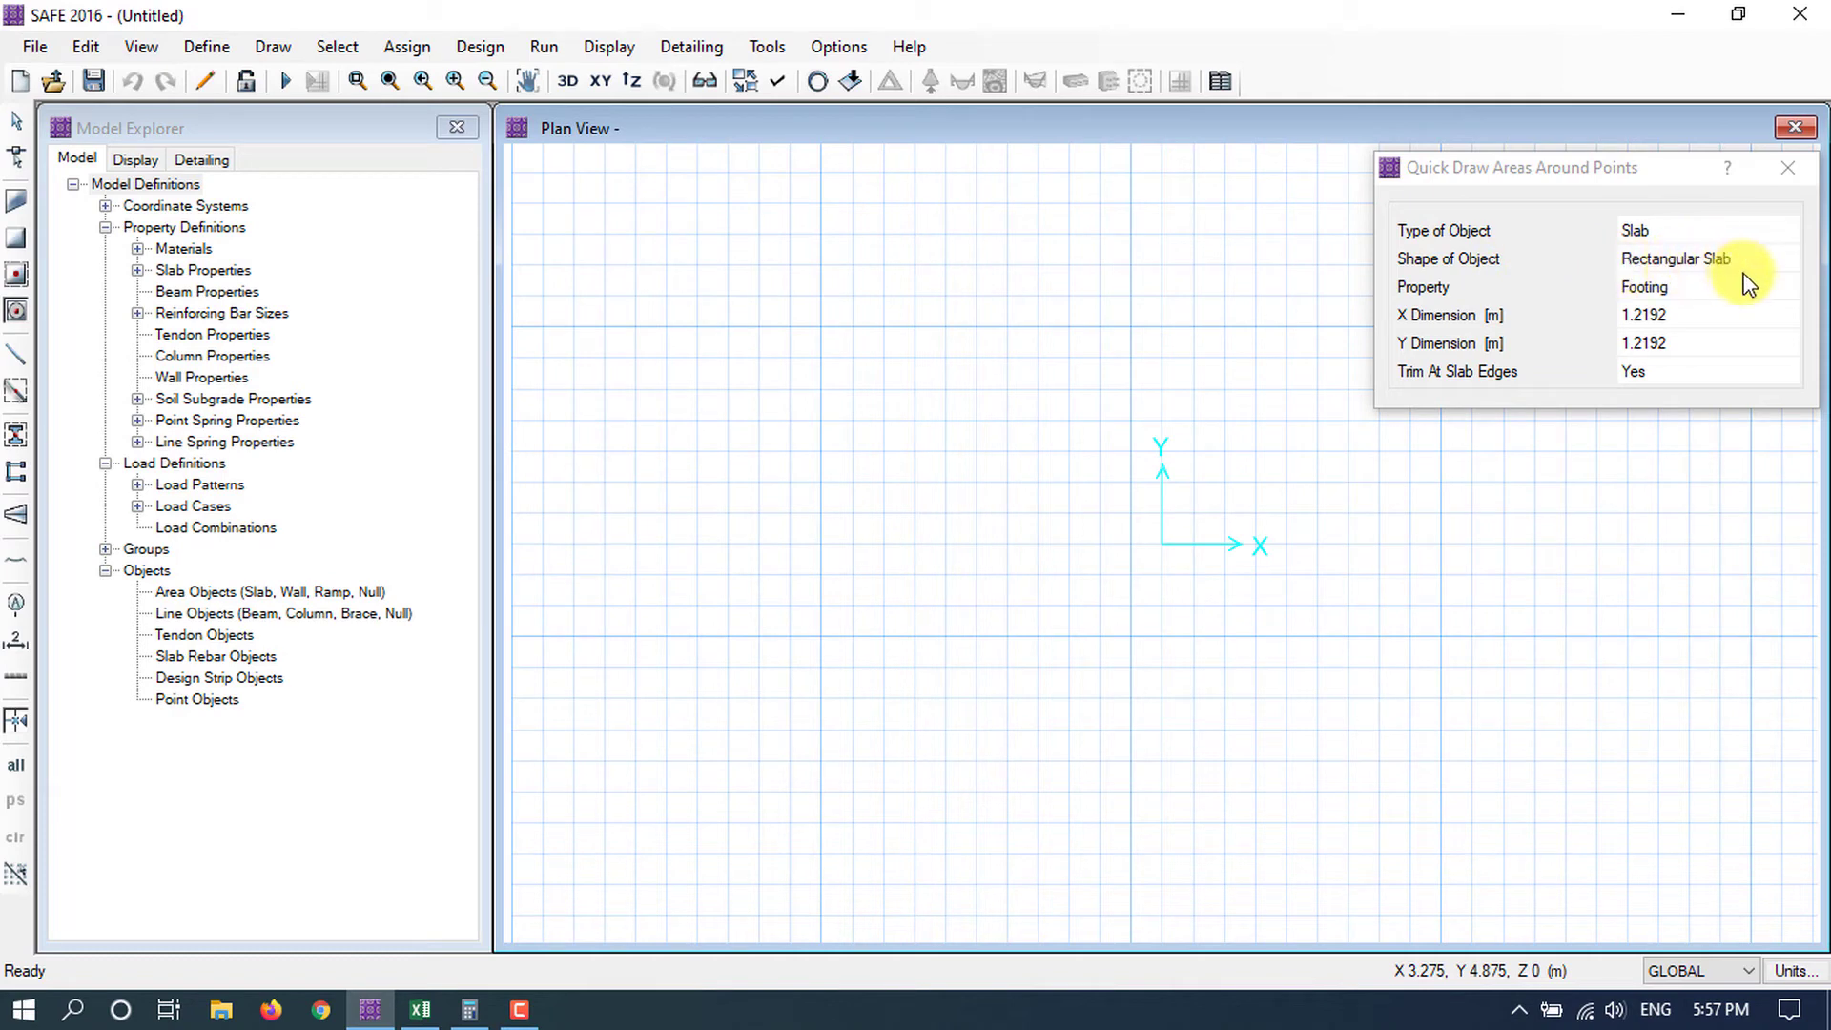
{"action": "left_click", "coordinate": [1702, 288]}
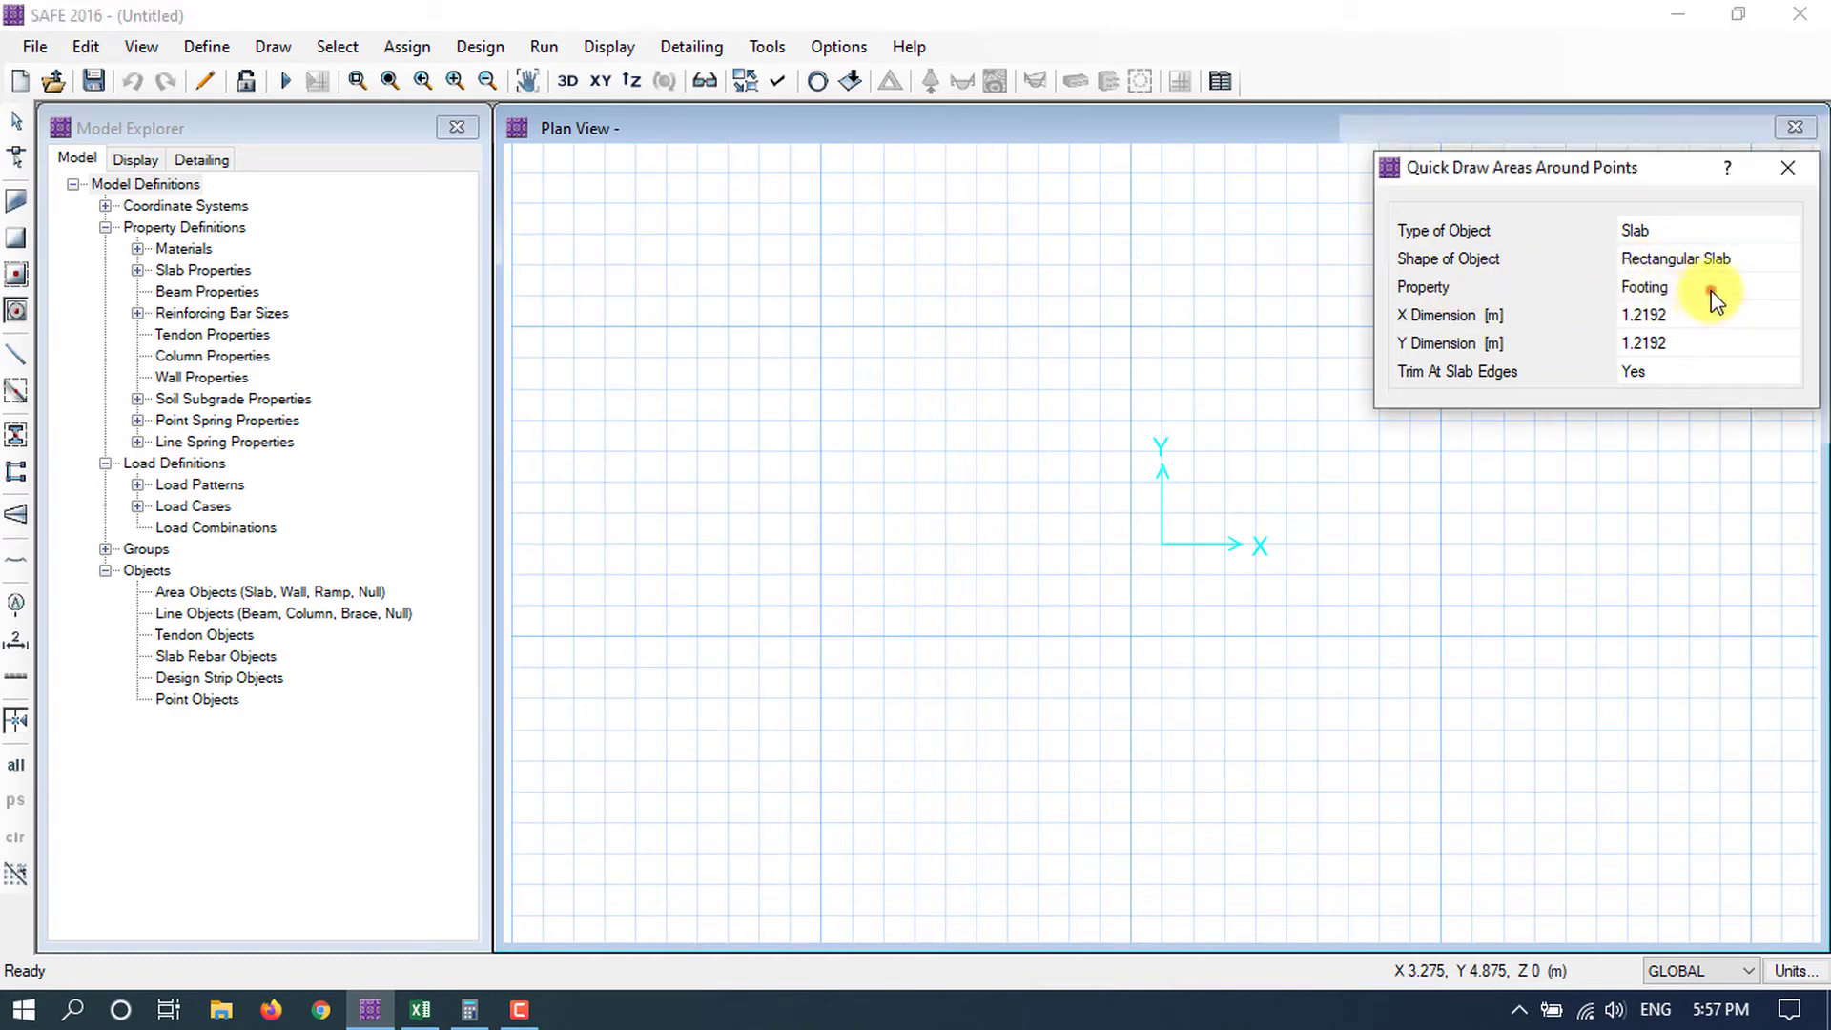
{"action": "left_click", "coordinate": [1693, 288]}
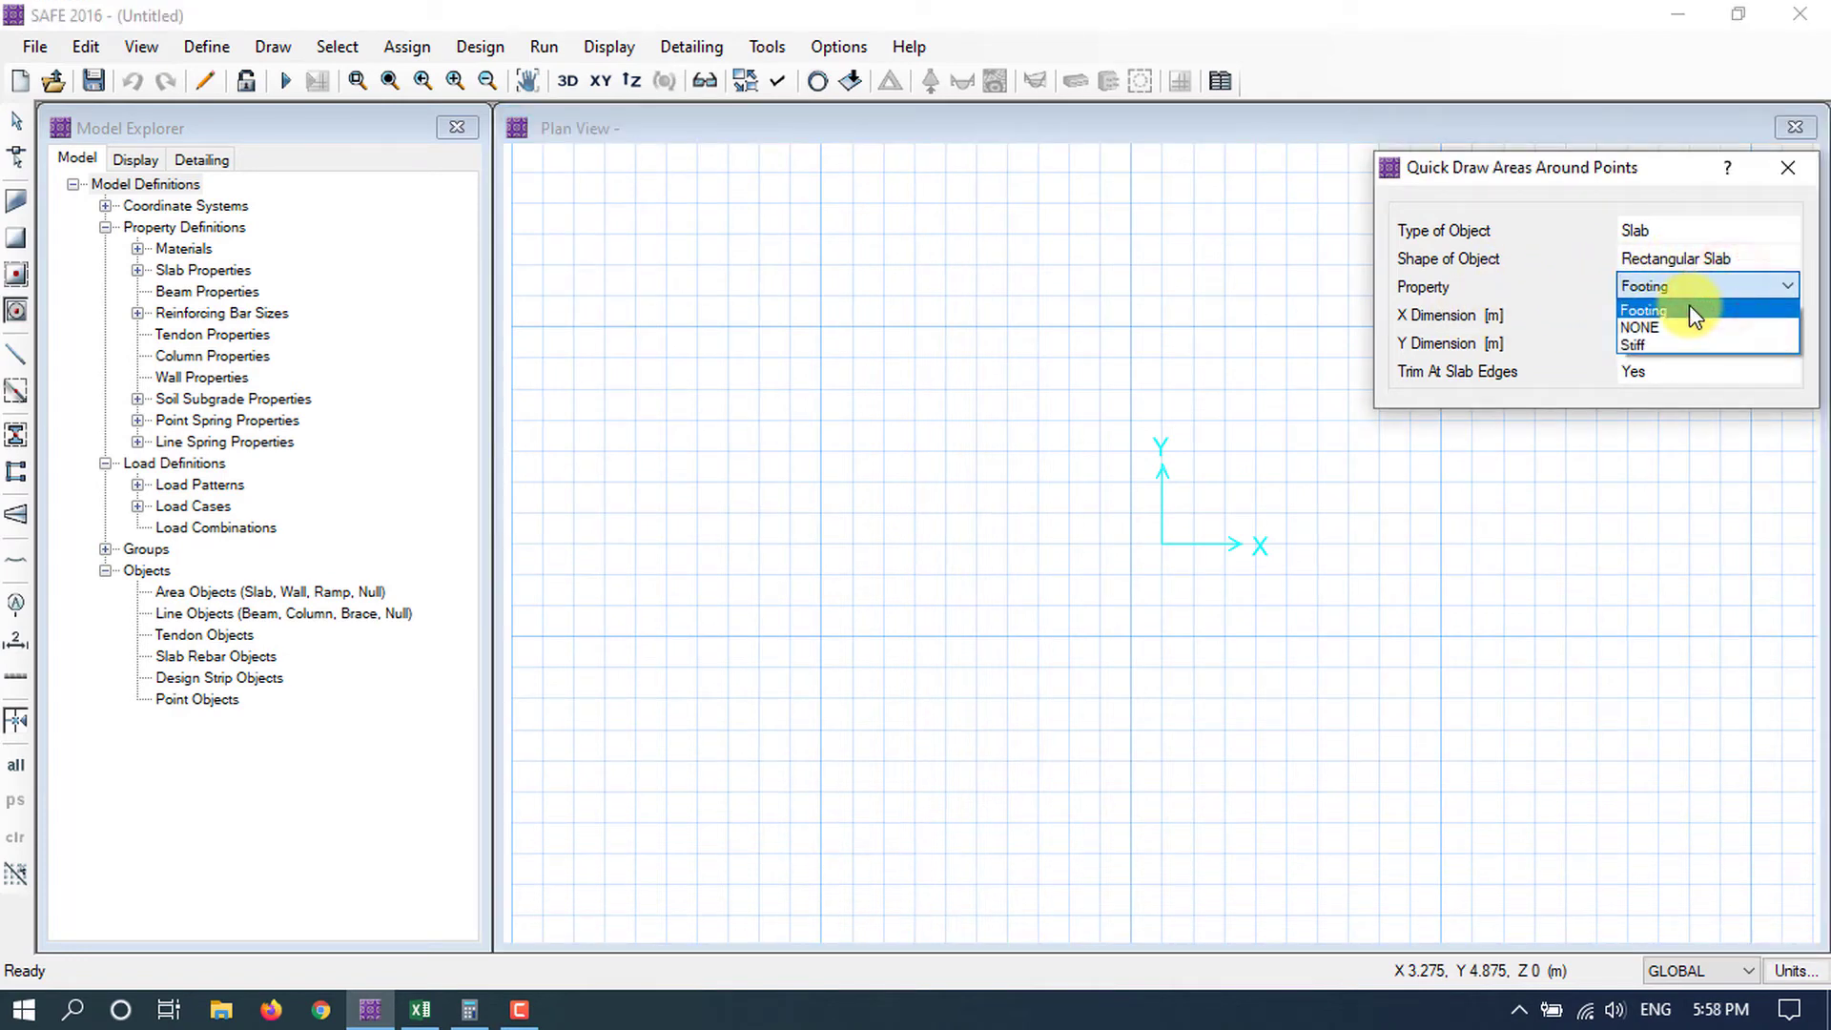
{"action": "left_click", "coordinate": [1690, 305]}
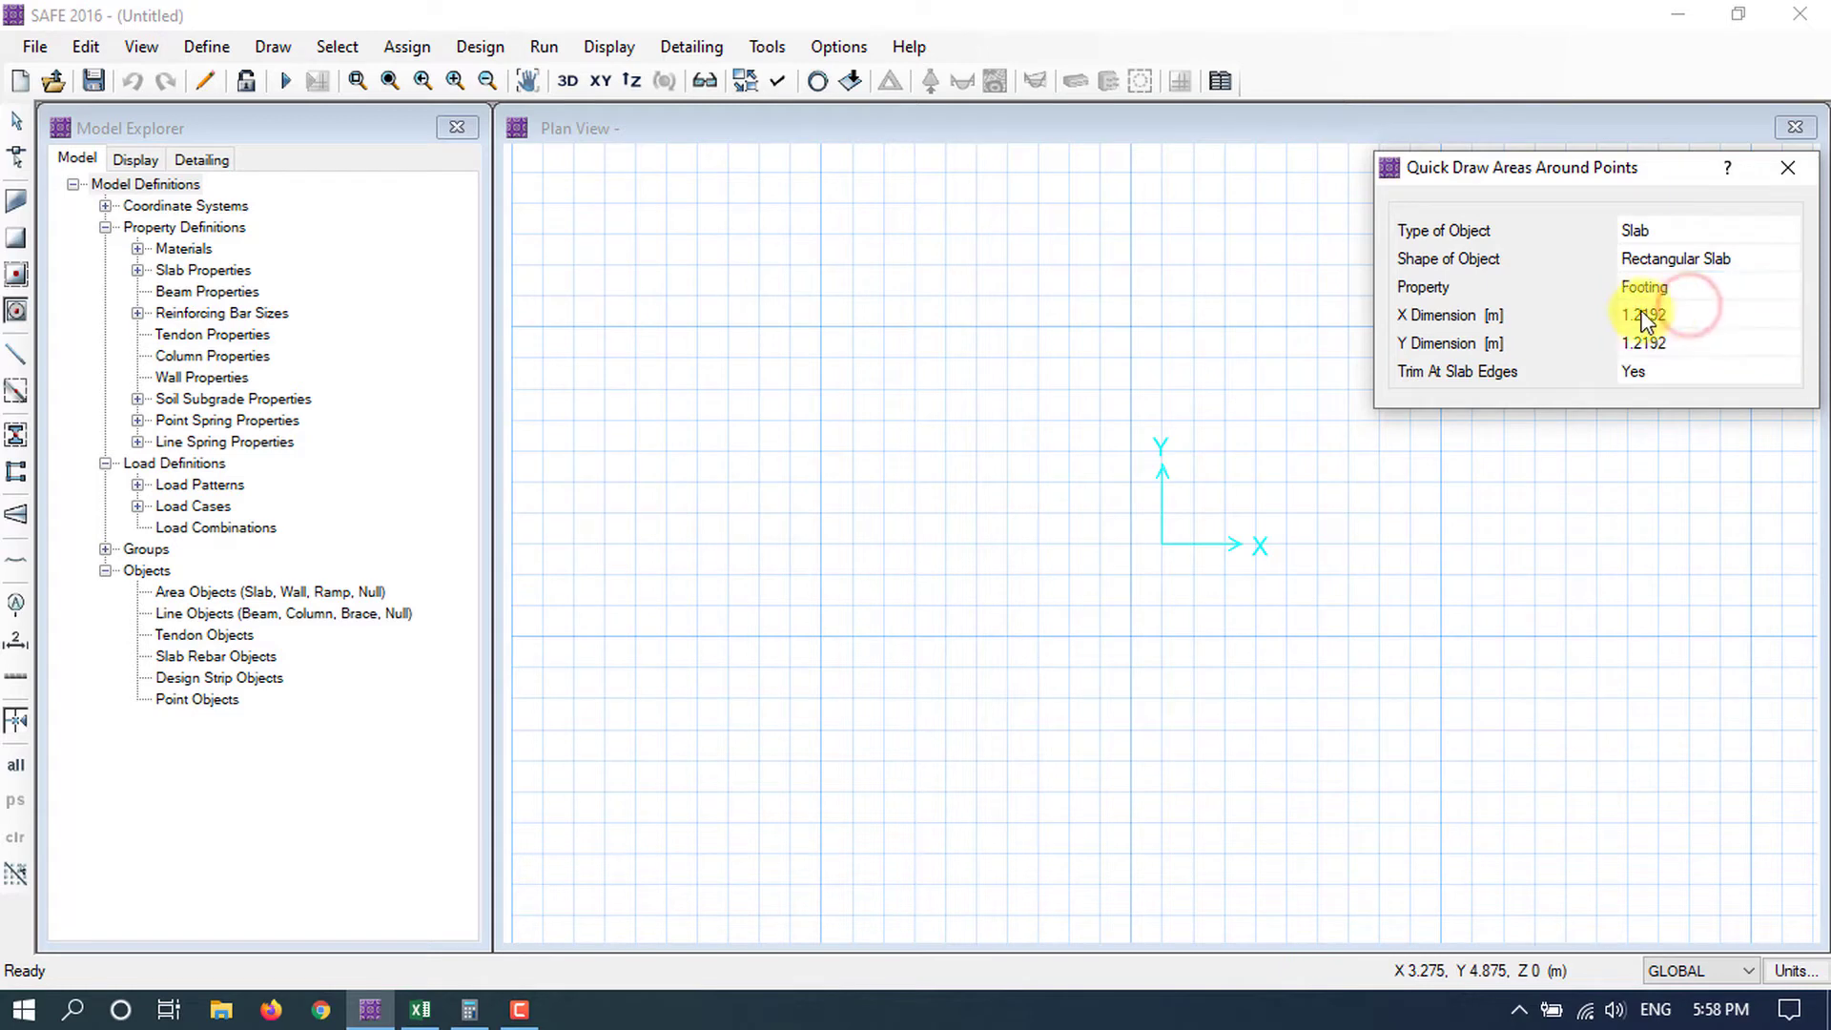
Check the adopted size in the Excel sheet, set the slab's X and Y dimensions to 2 m, and place it centred on the origin.
{"action": "left_click", "coordinate": [1669, 315]}
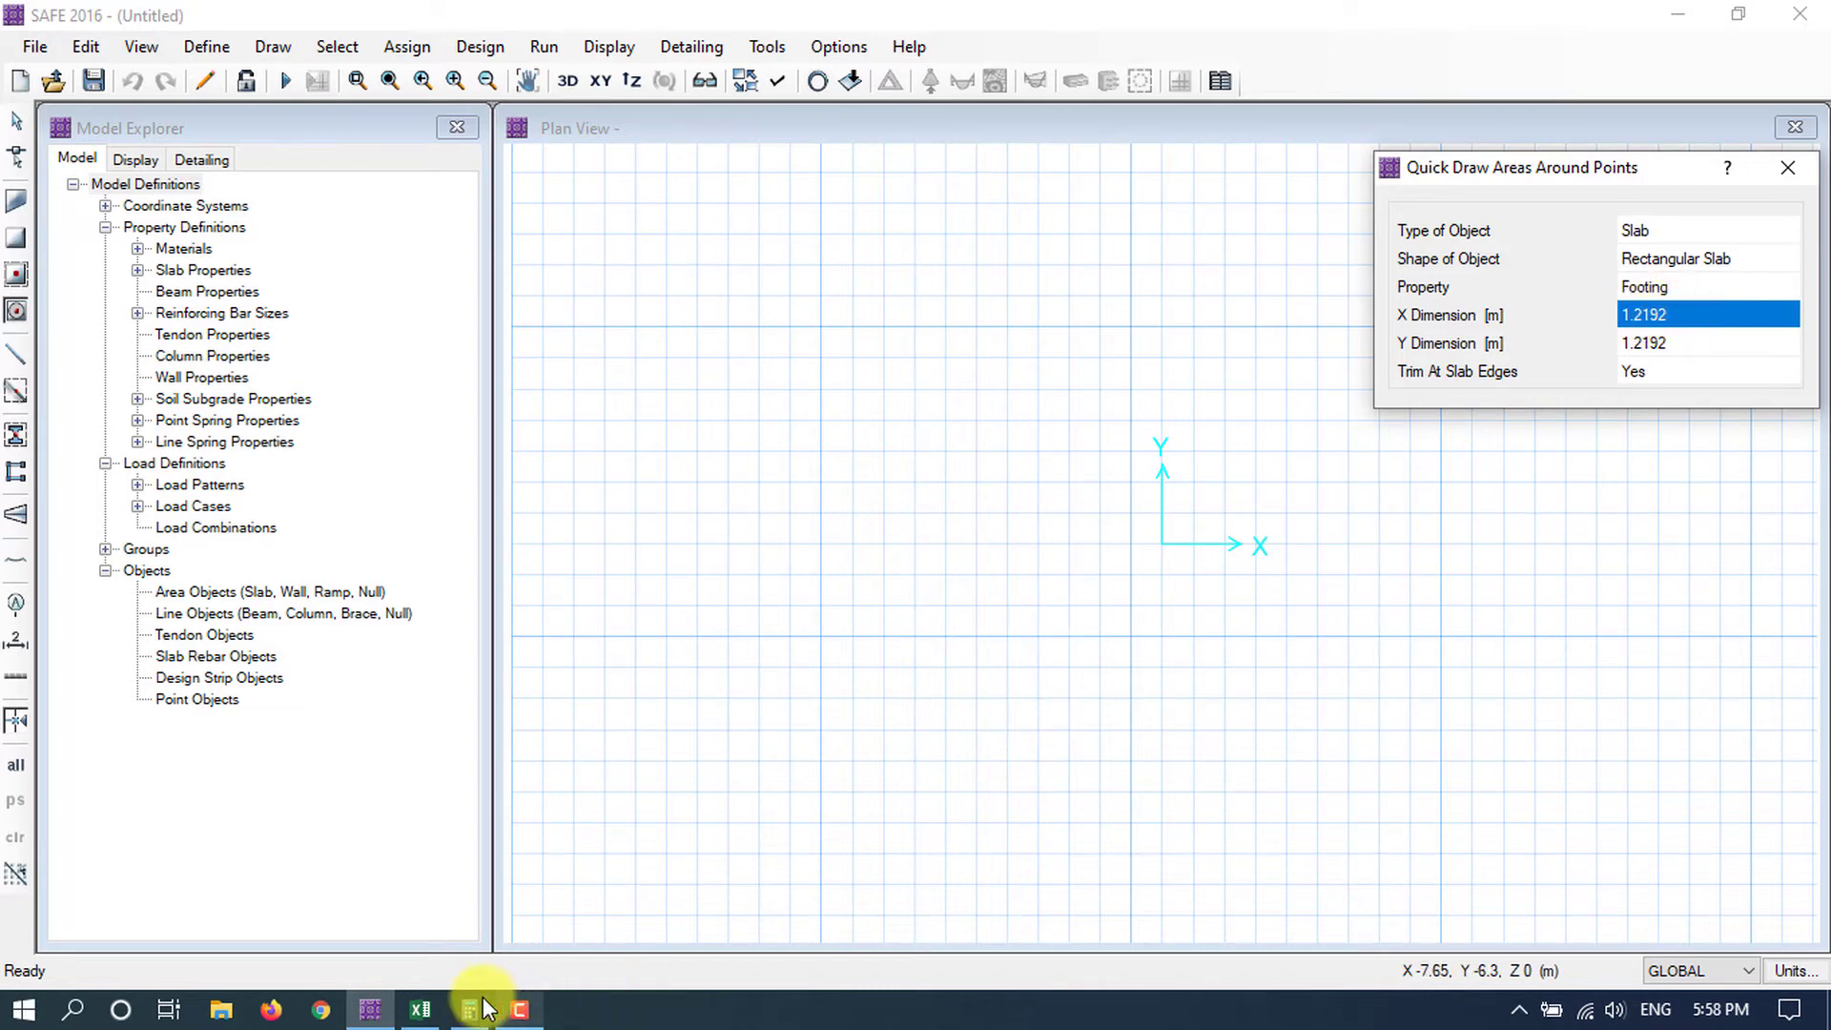
{"action": "left_click", "coordinate": [426, 1011]}
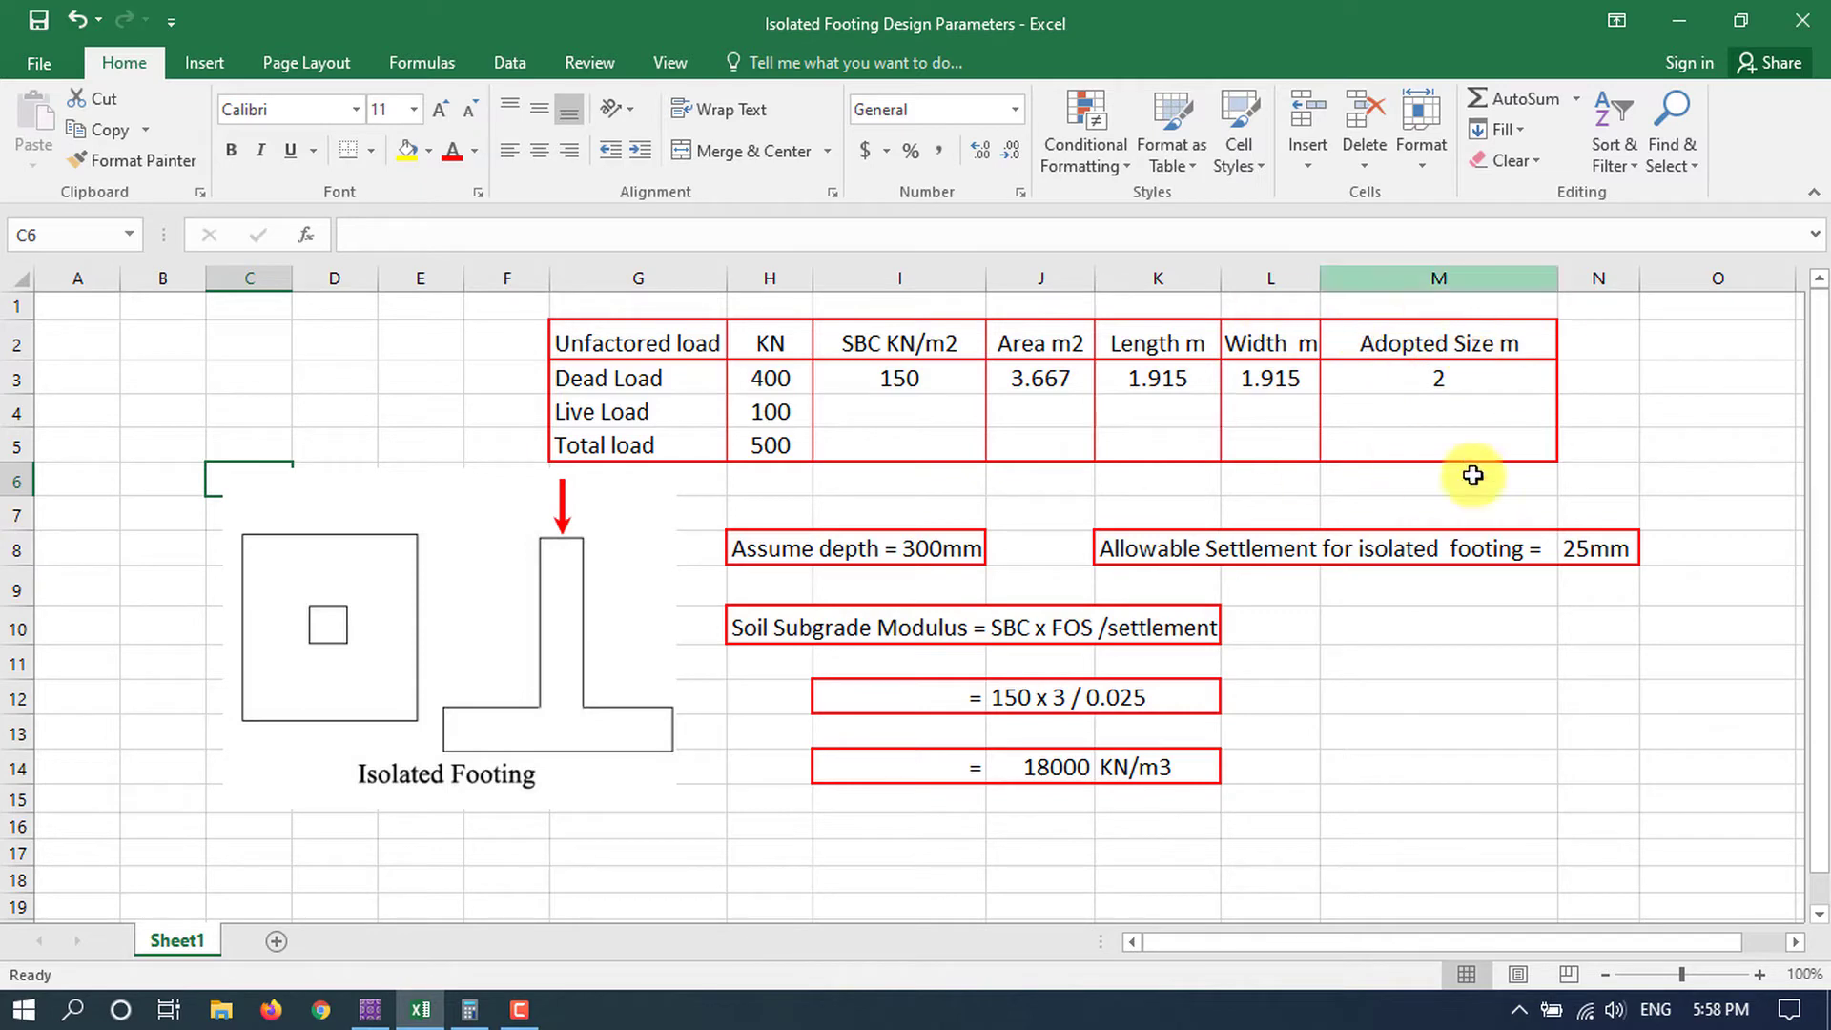
{"action": "left_click", "coordinate": [1679, 20]}
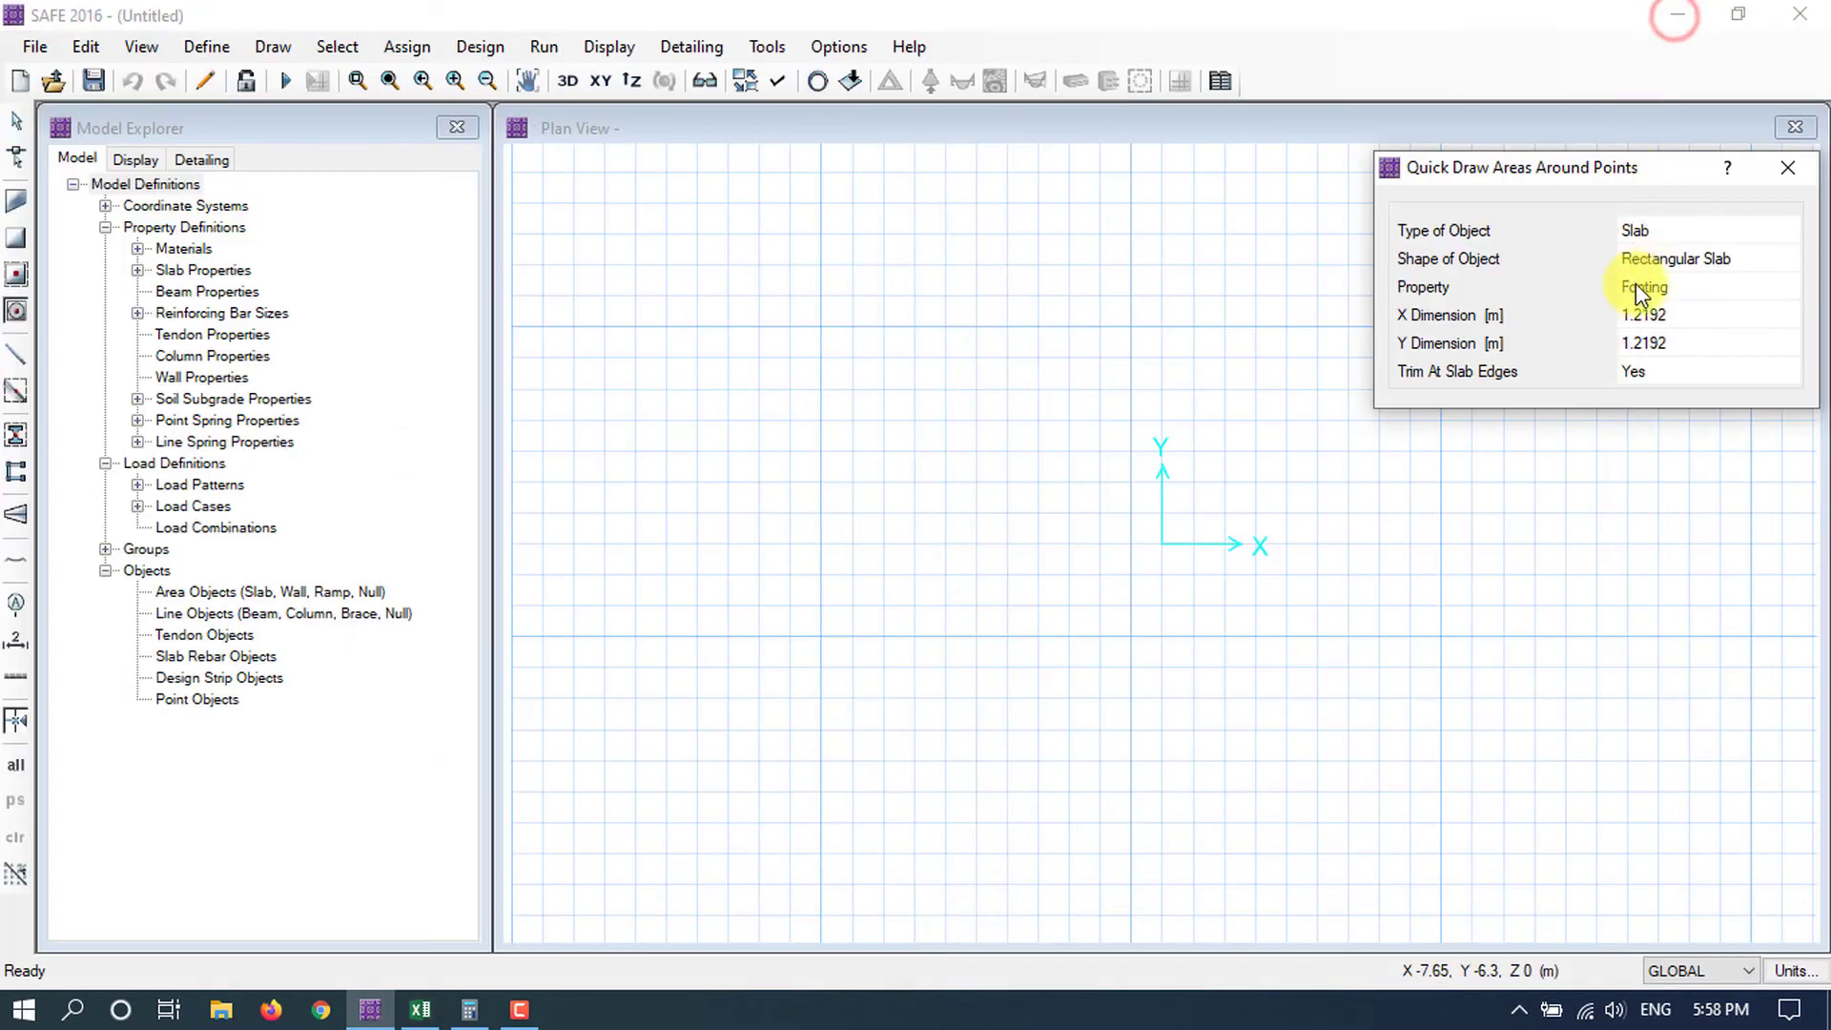
{"action": "left_click", "coordinate": [1686, 315]}
{"action": "type", "text": "2"}
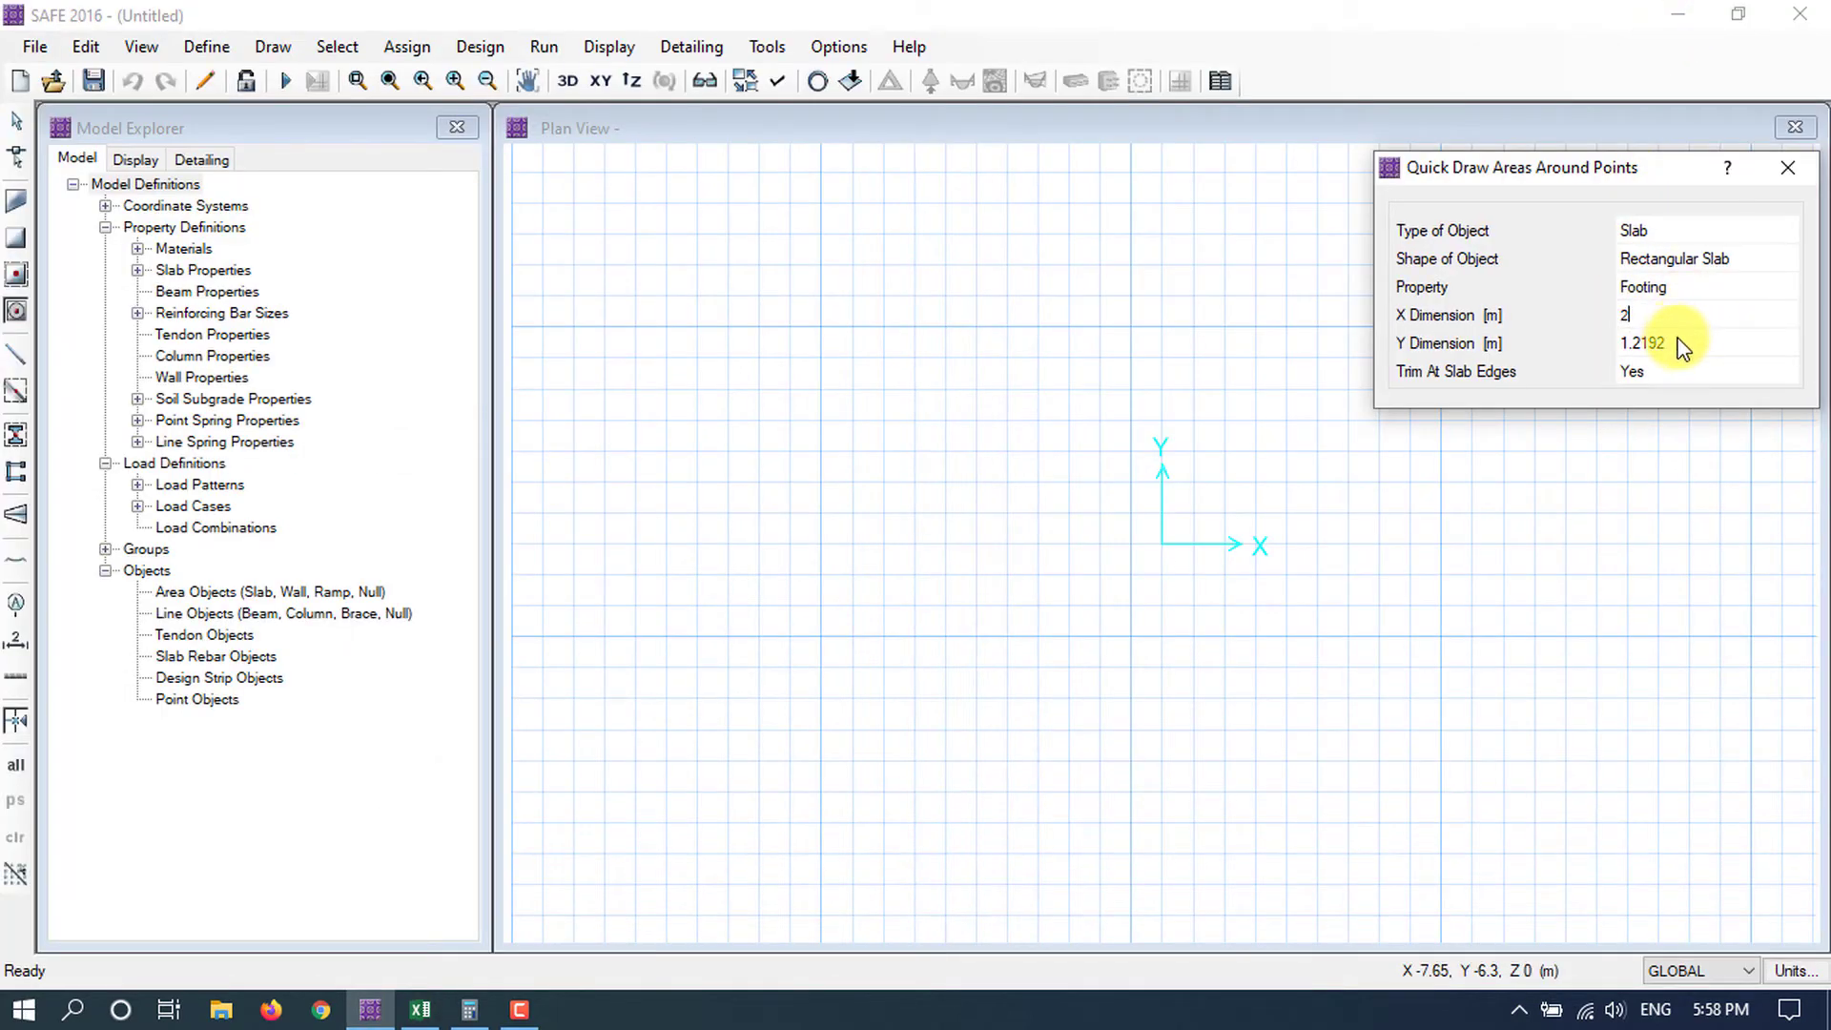
{"action": "left_click", "coordinate": [1681, 345]}
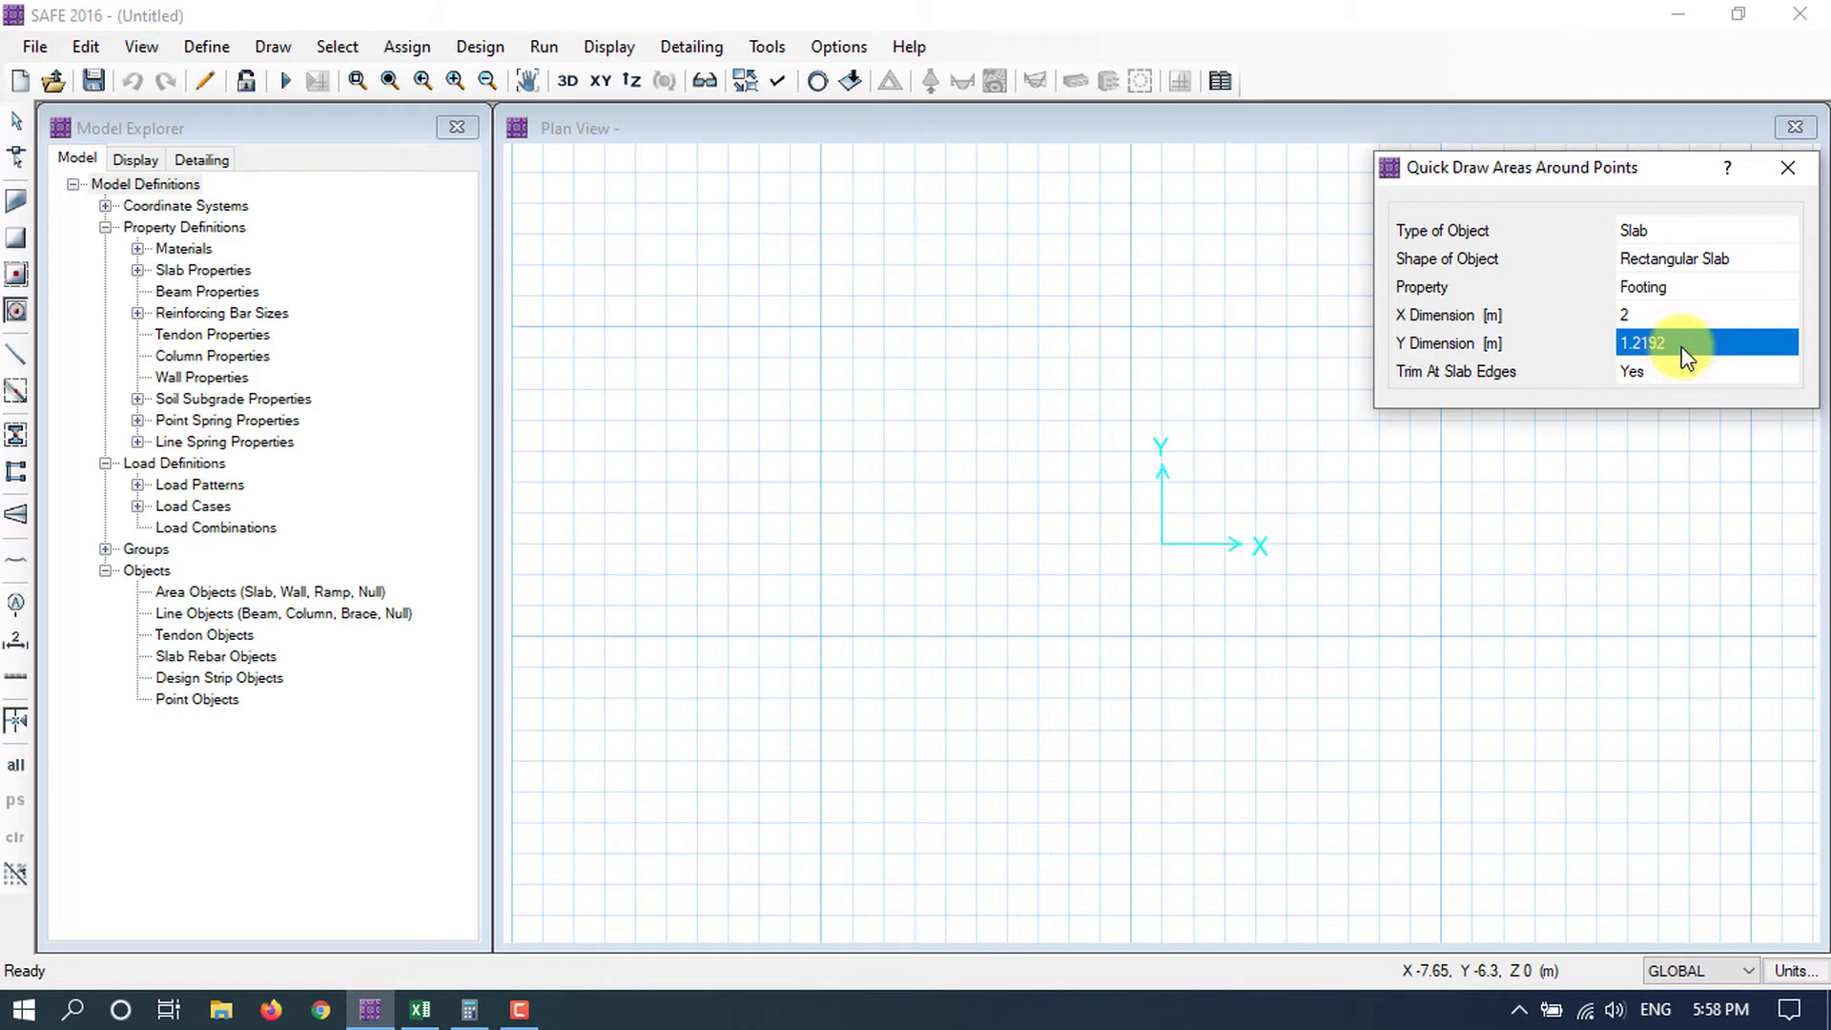
{"action": "type", "text": "2"}
{"action": "key", "text": "Return"}
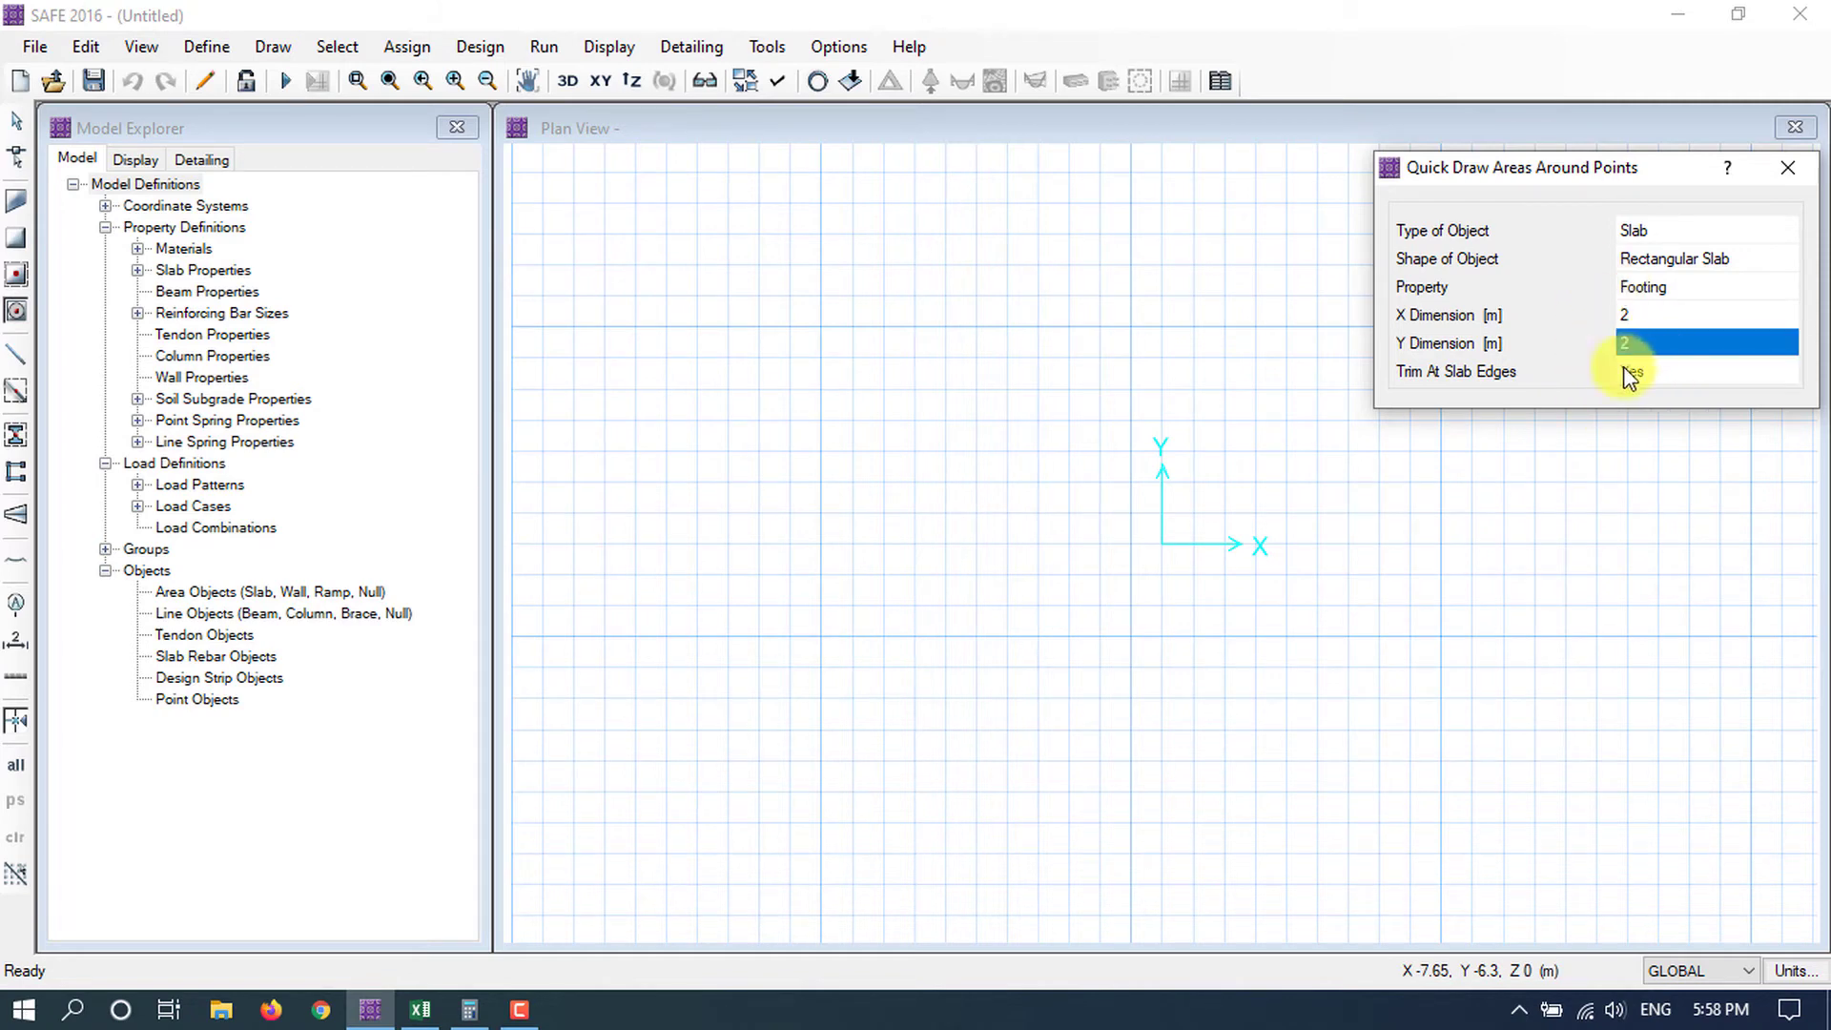
{"action": "left_click", "coordinate": [1162, 546]}
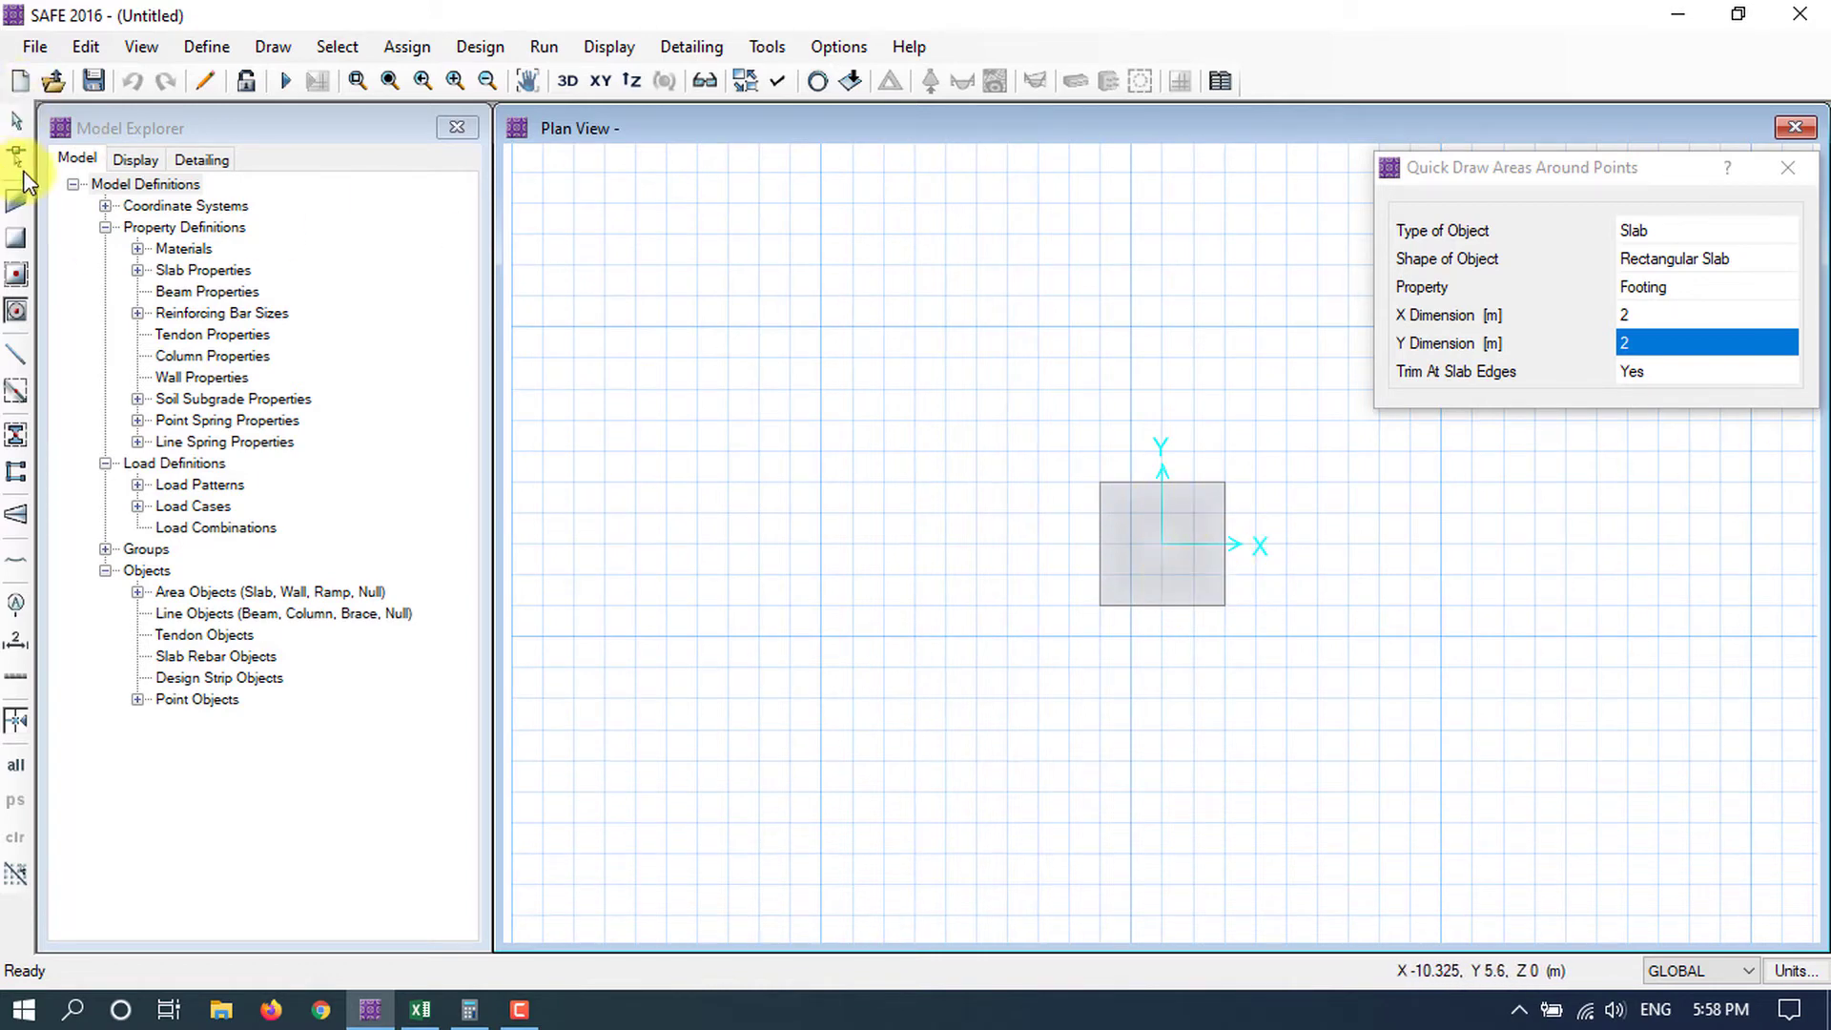
{"action": "left_click", "coordinate": [16, 121]}
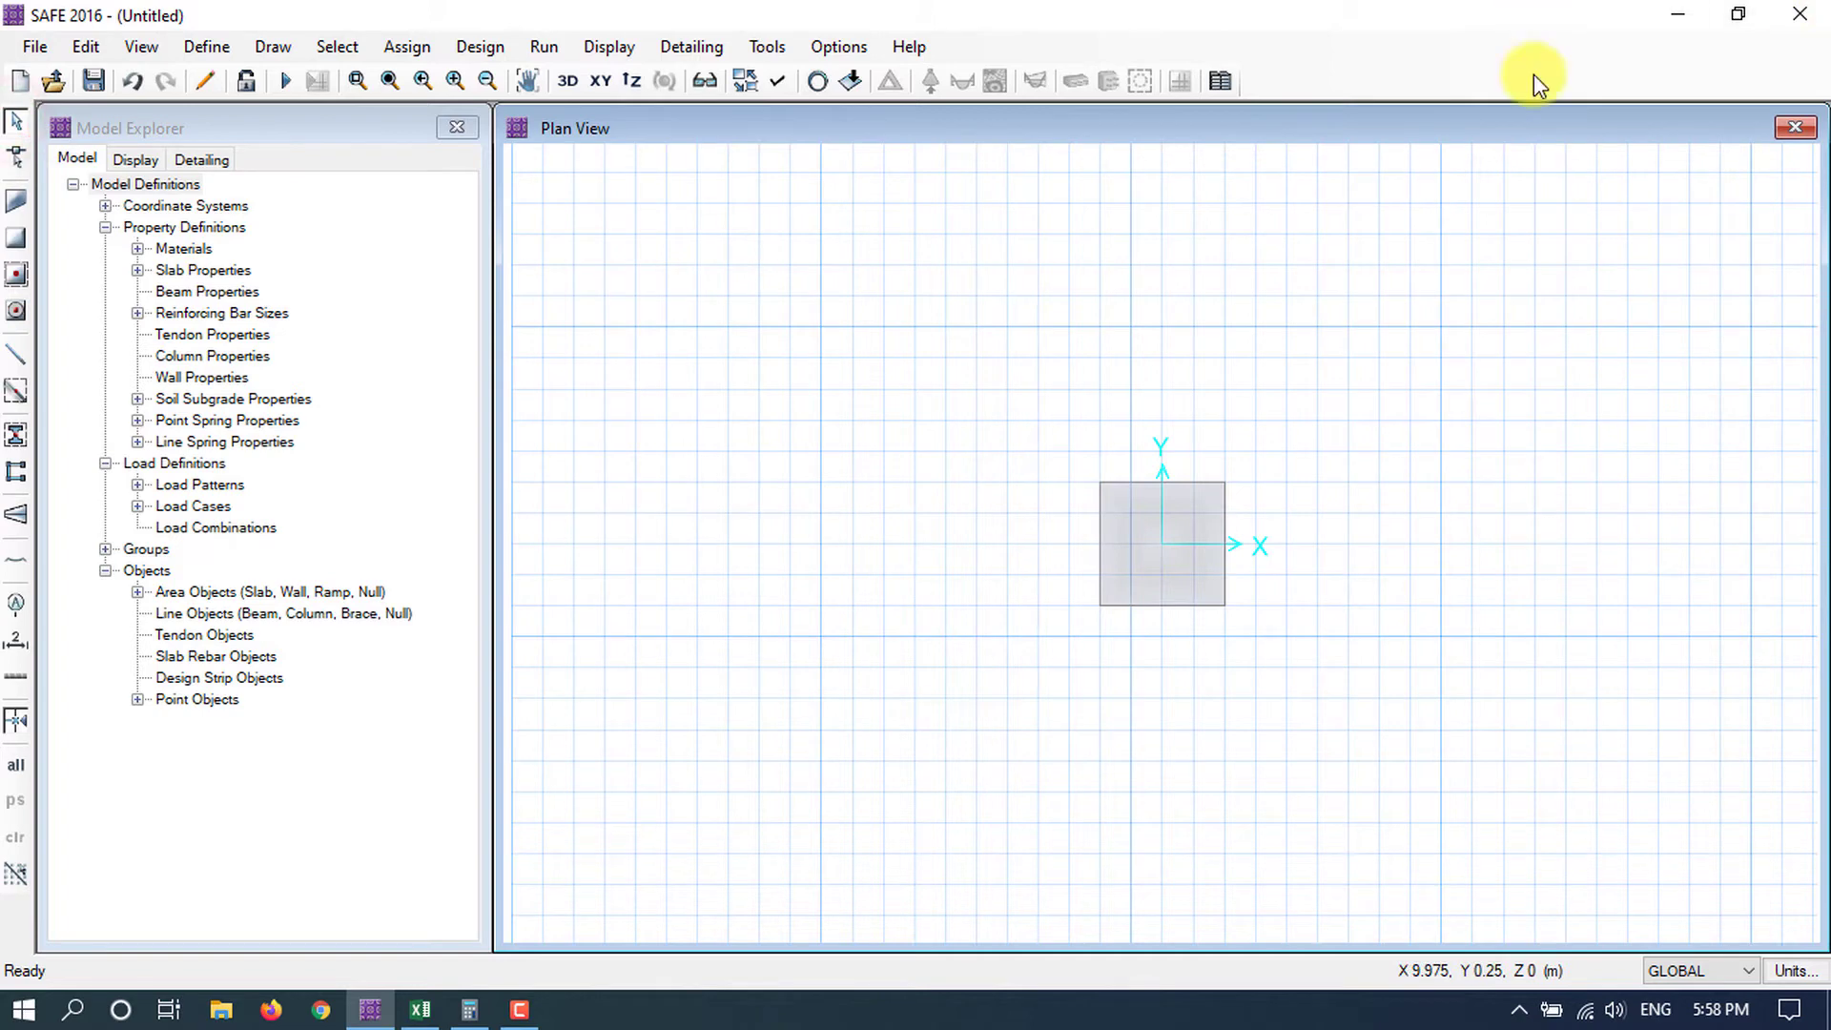
Draw parallel dimension lines for the footing's width above its upper edge and its height beside its left edge.
{"action": "scroll", "coordinate": [1216, 611], "scroll_direction": "up", "scroll_amount": 1}
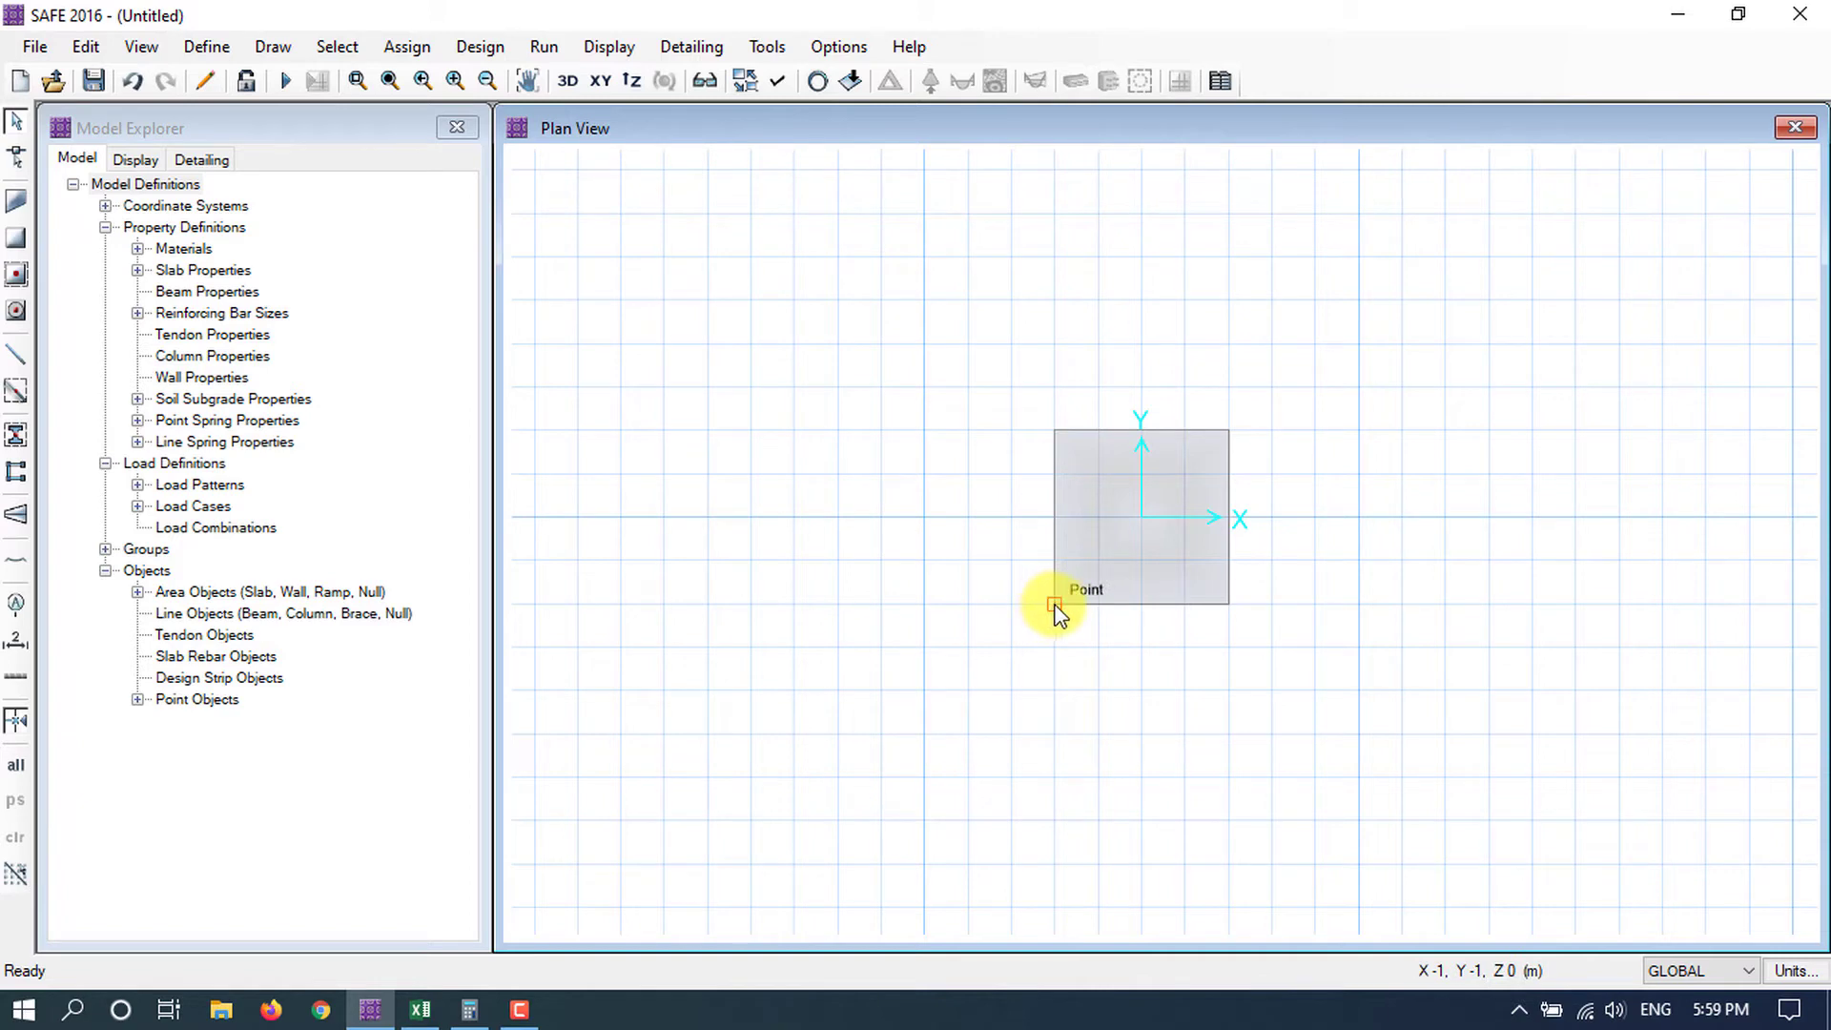
{"action": "left_click", "coordinate": [17, 656]}
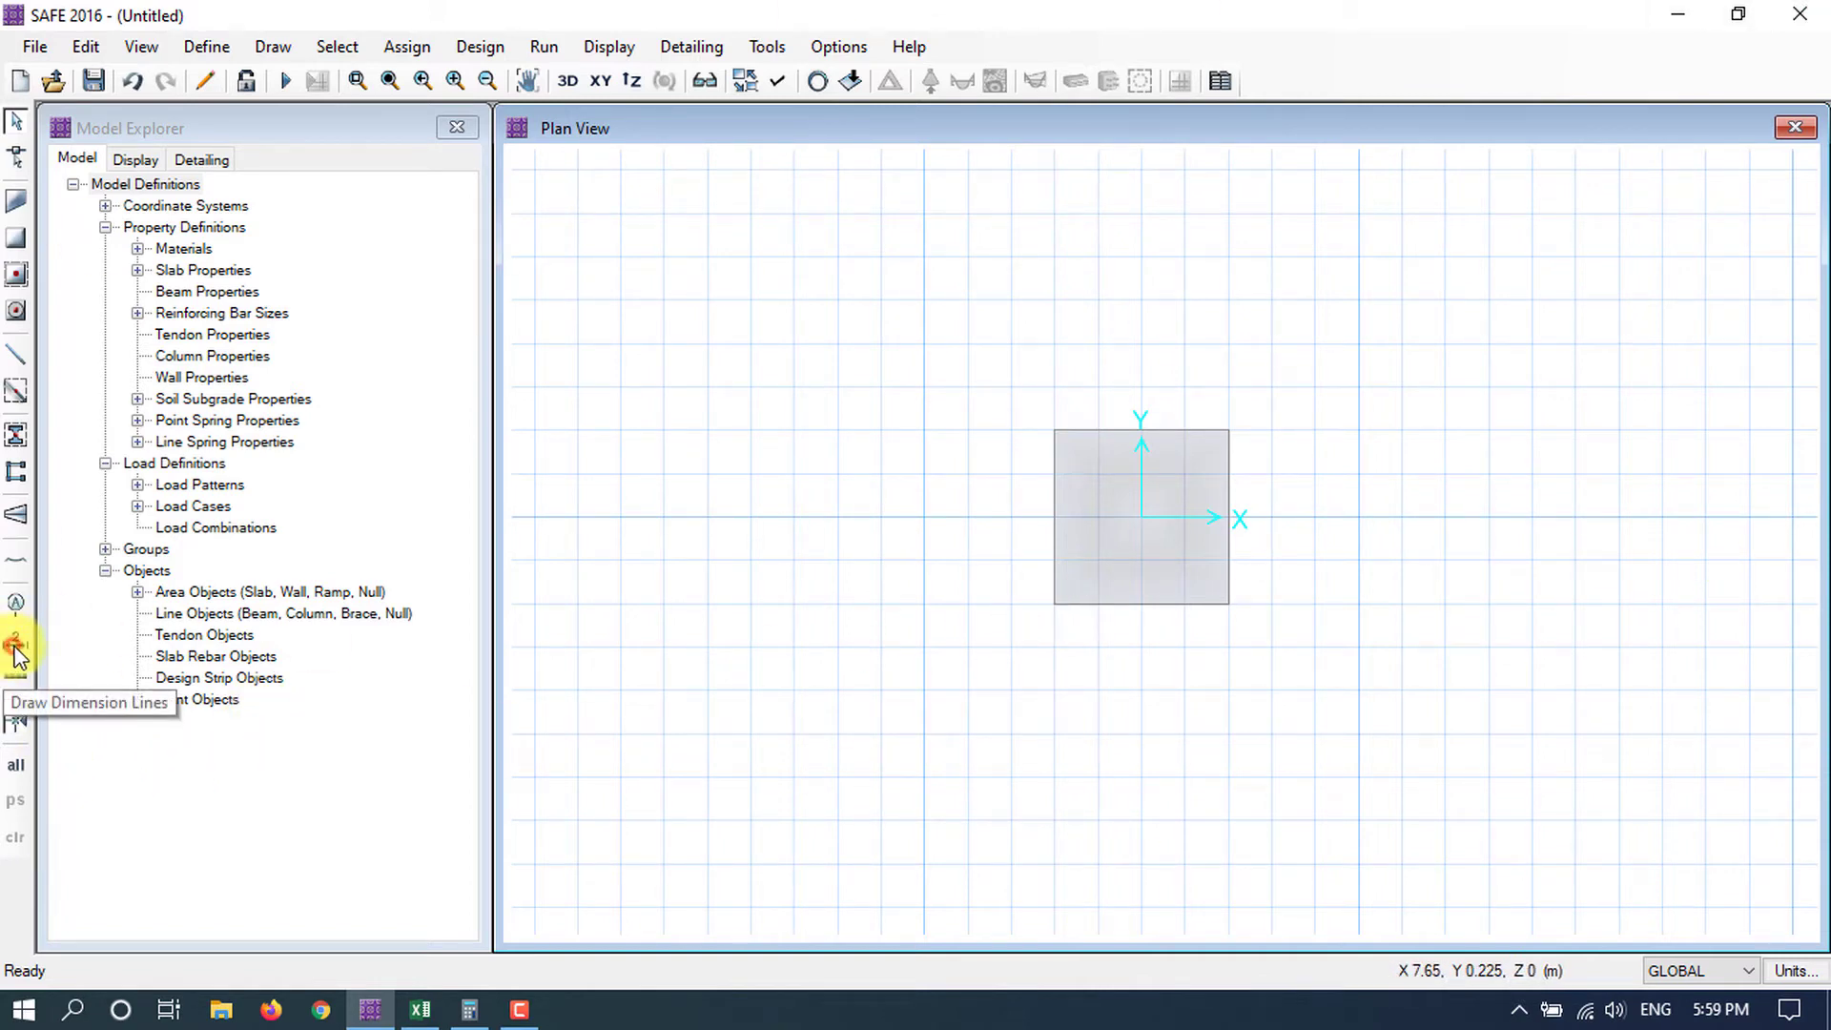
{"action": "left_click", "coordinate": [1230, 430]}
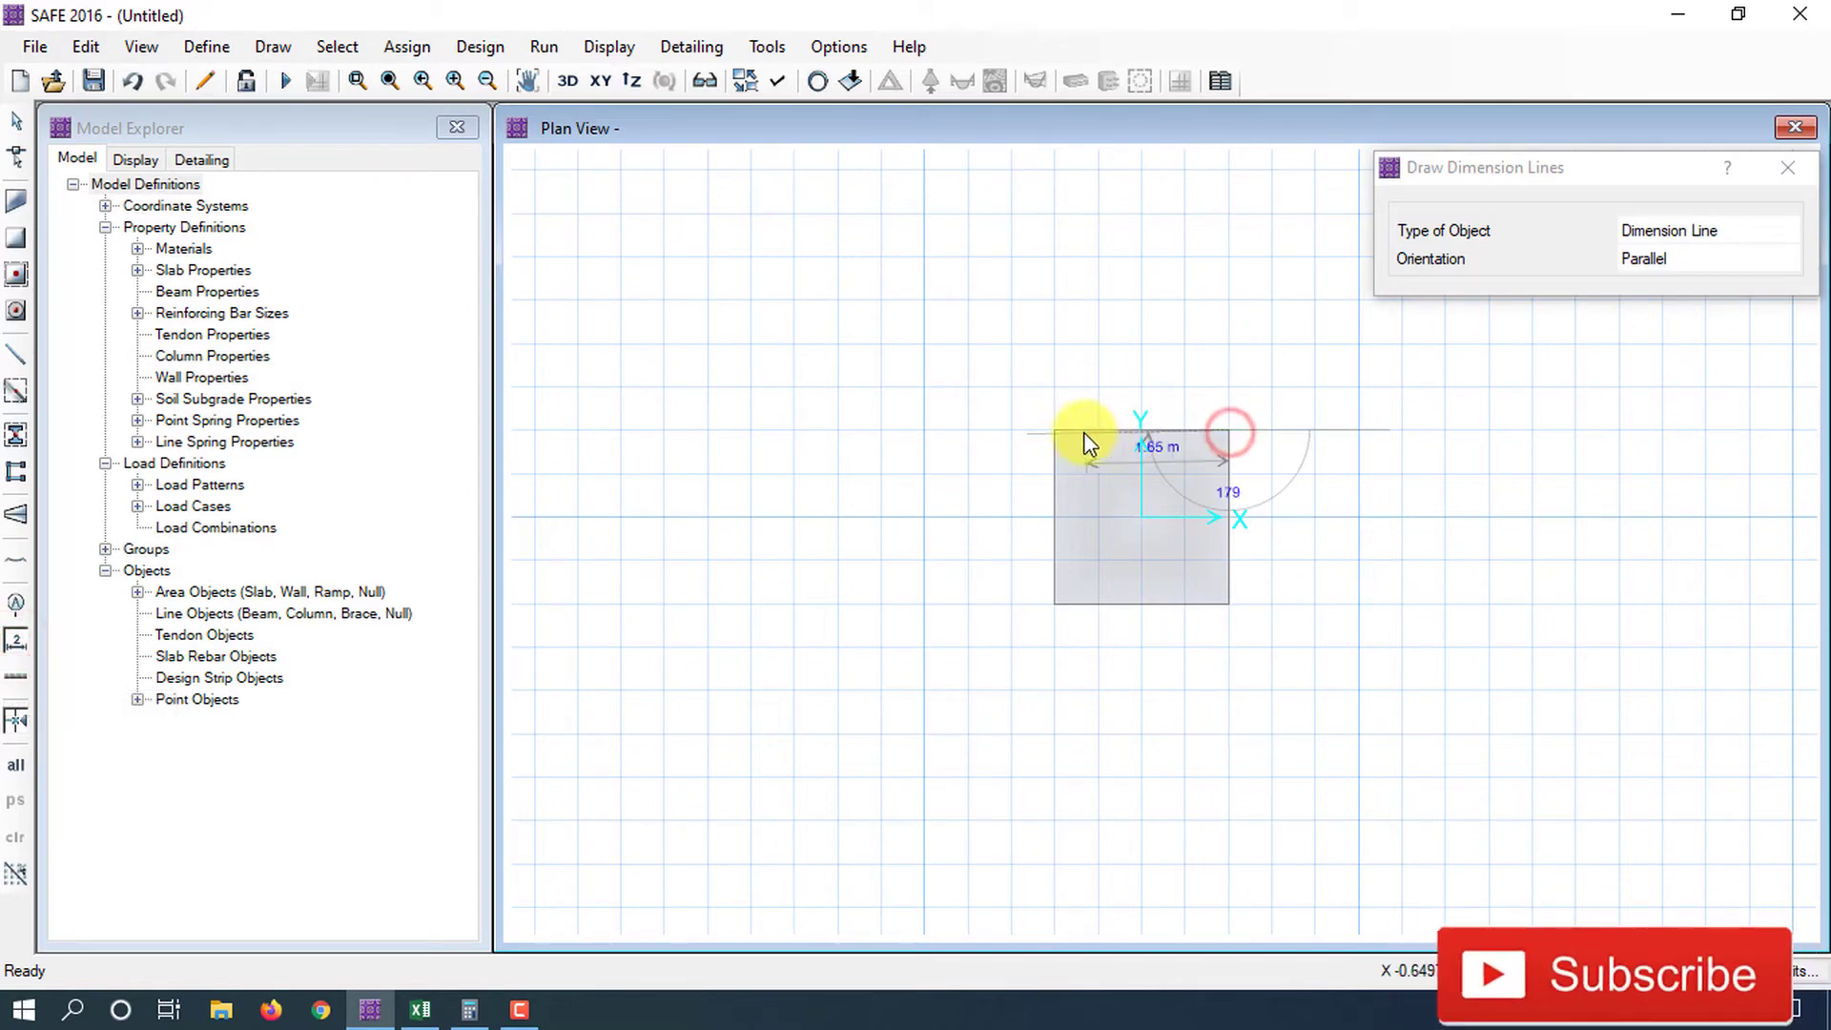
{"action": "left_click", "coordinate": [1055, 430]}
{"action": "left_click", "coordinate": [1065, 358]}
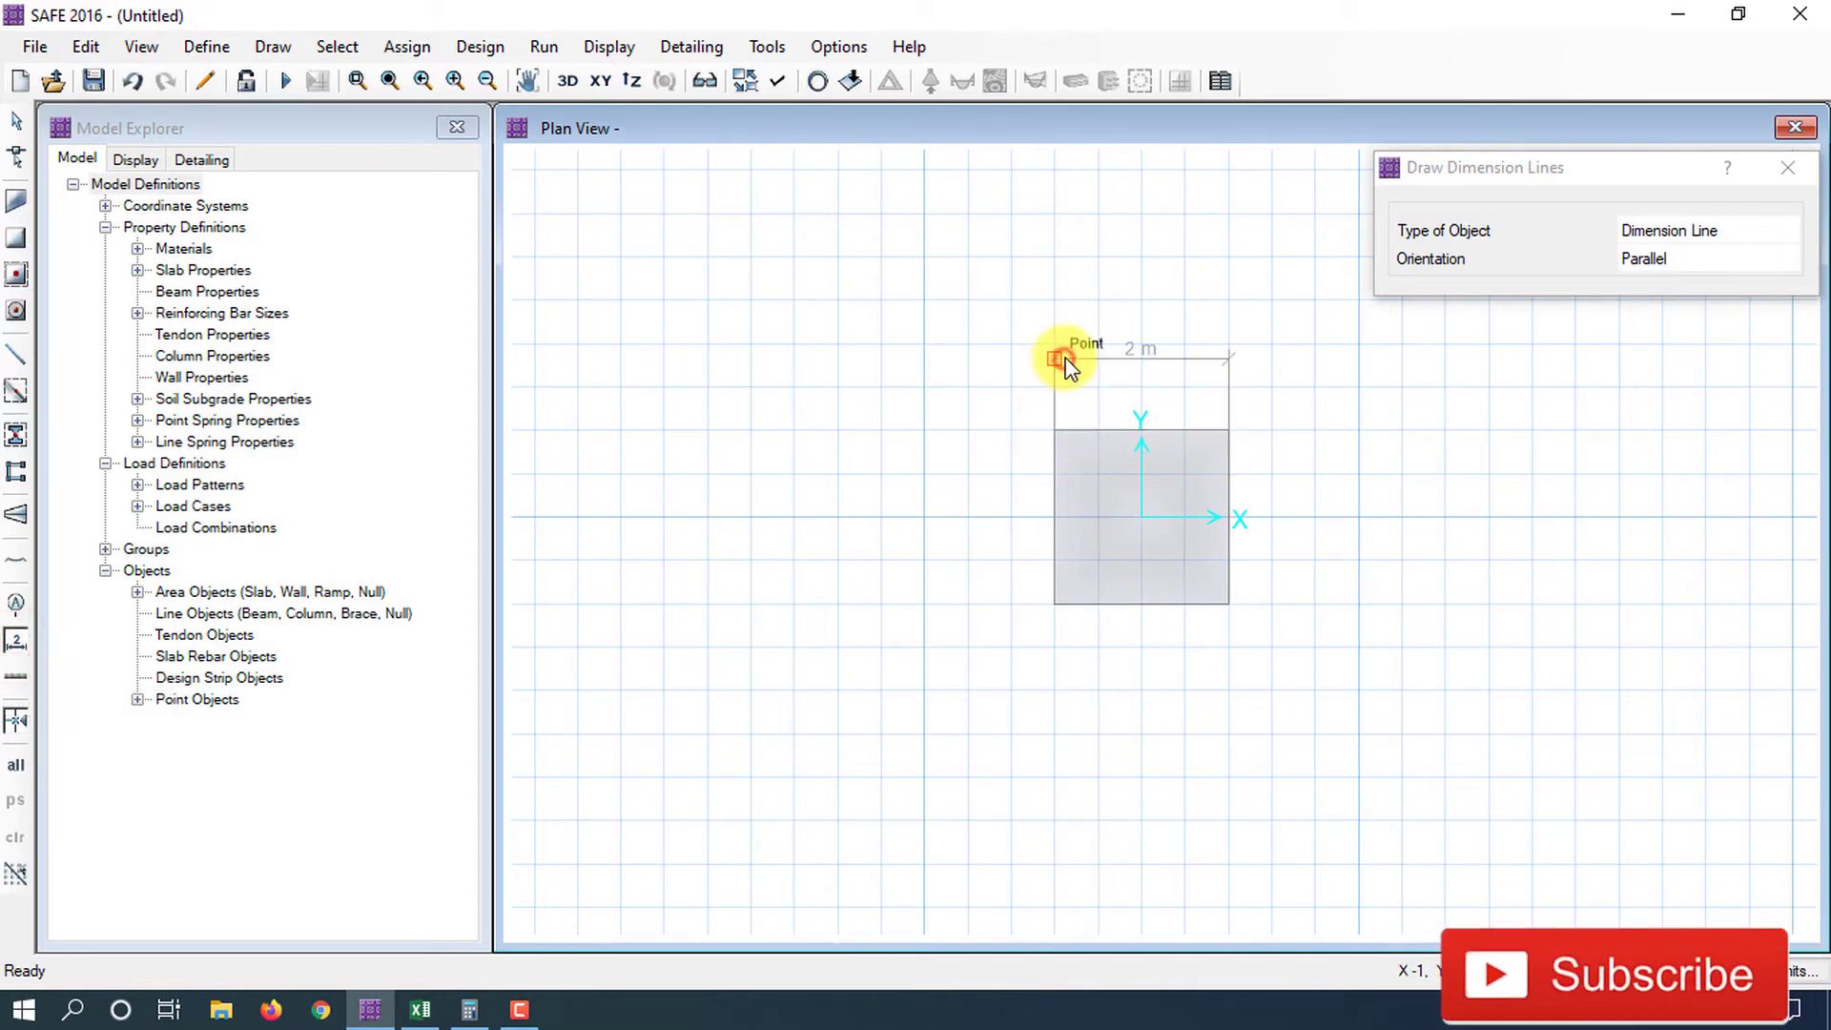
{"action": "left_click", "coordinate": [1054, 429]}
{"action": "left_click", "coordinate": [951, 442]}
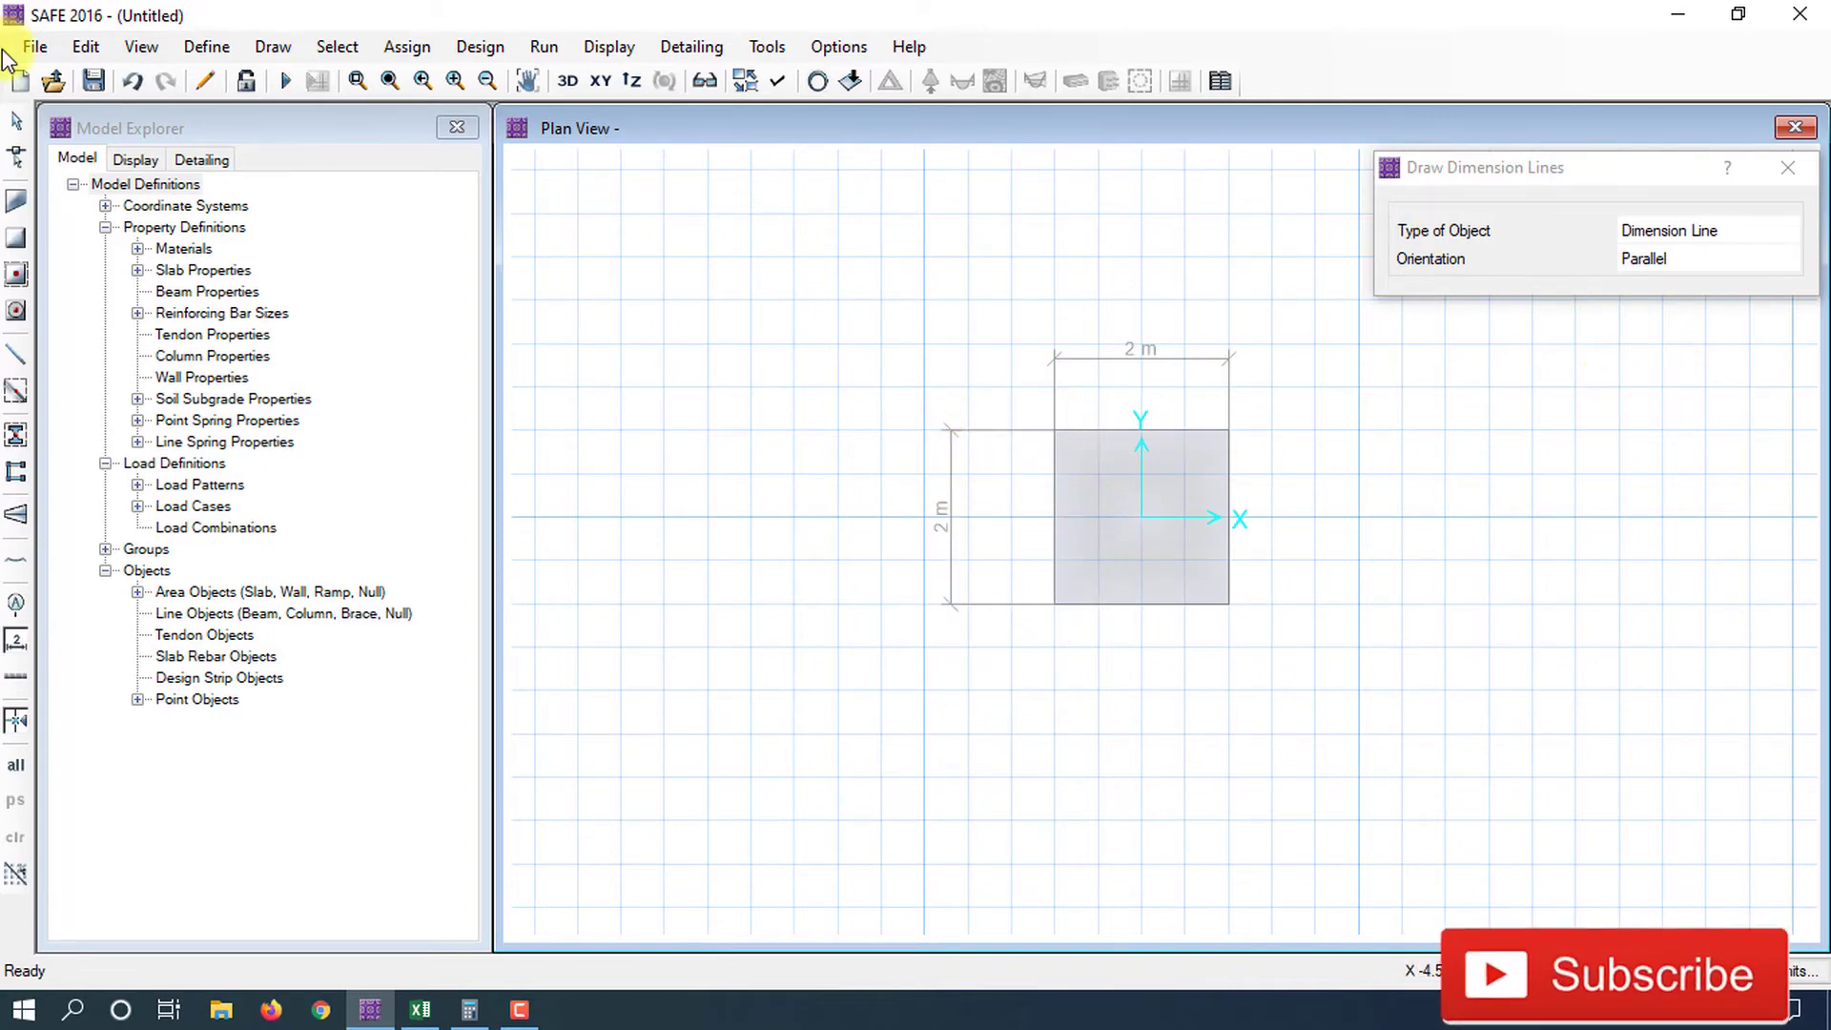
{"action": "left_click", "coordinate": [15, 121]}
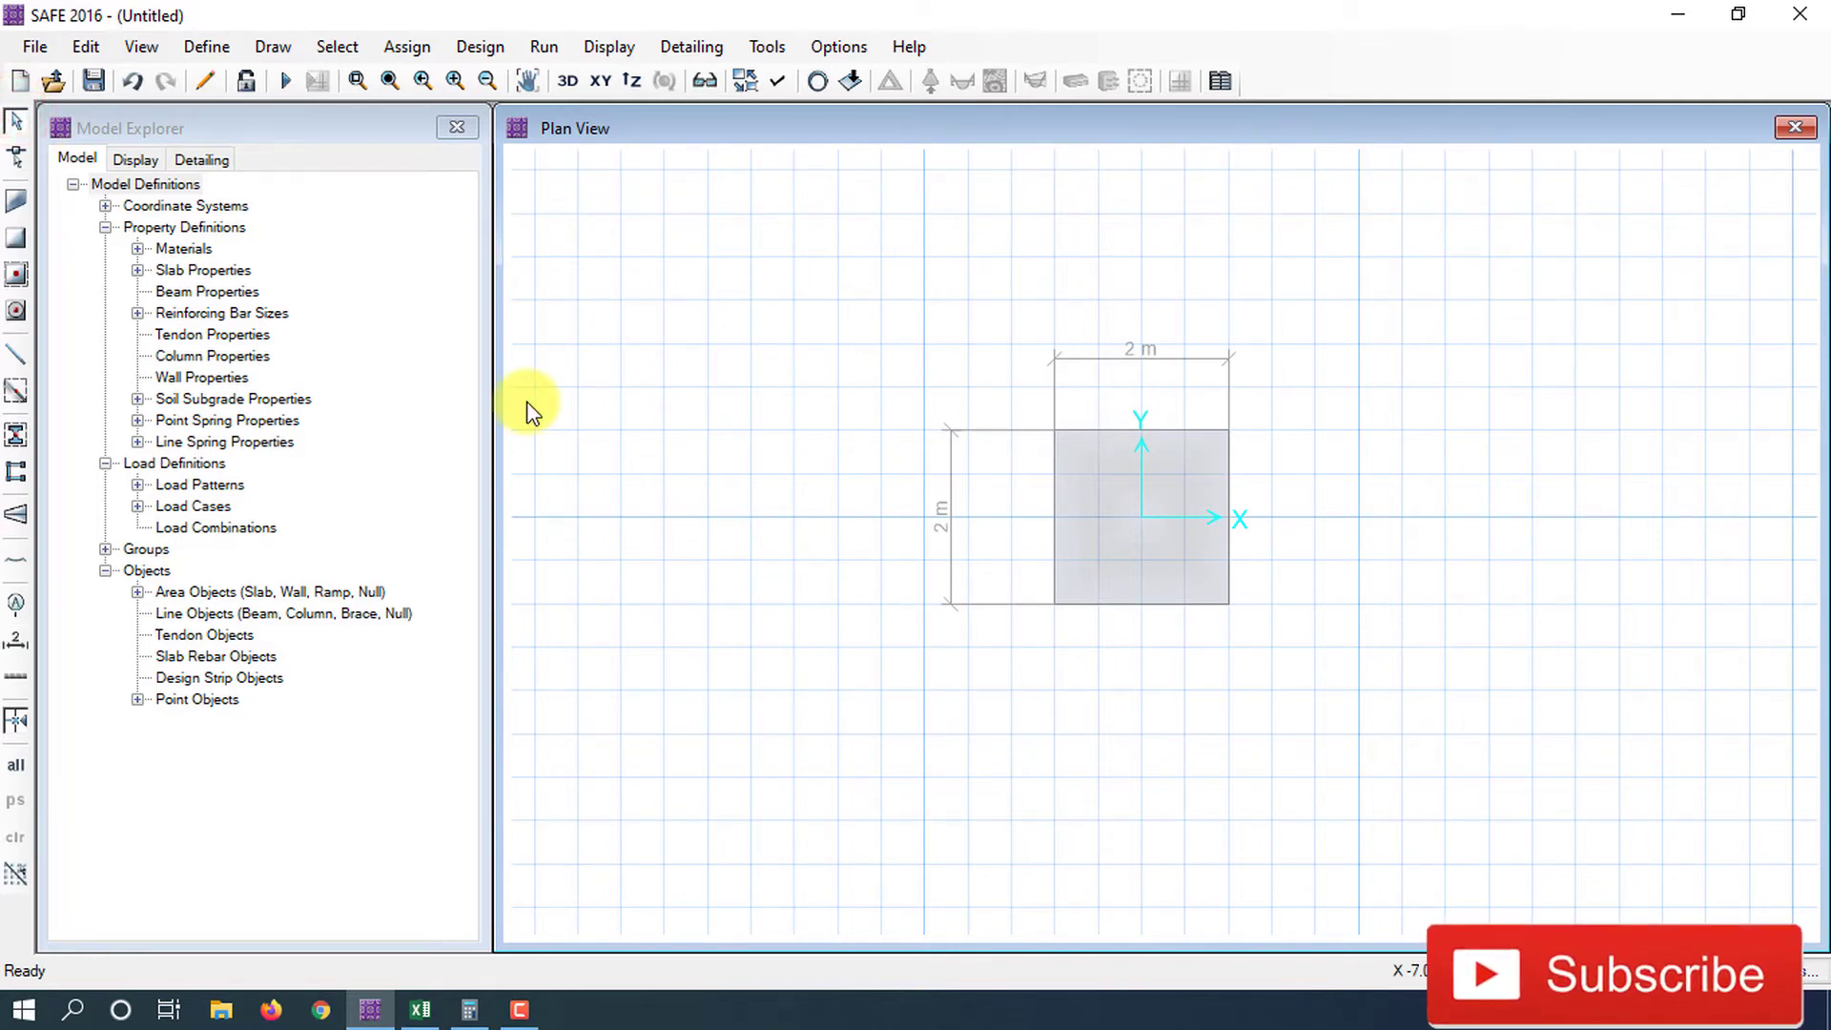
Quick-draw a rectangular slab with the Stiff property, 0.3 m in X and 0.3 m in Y, centred on the origin.
{"action": "left_click", "coordinate": [16, 315]}
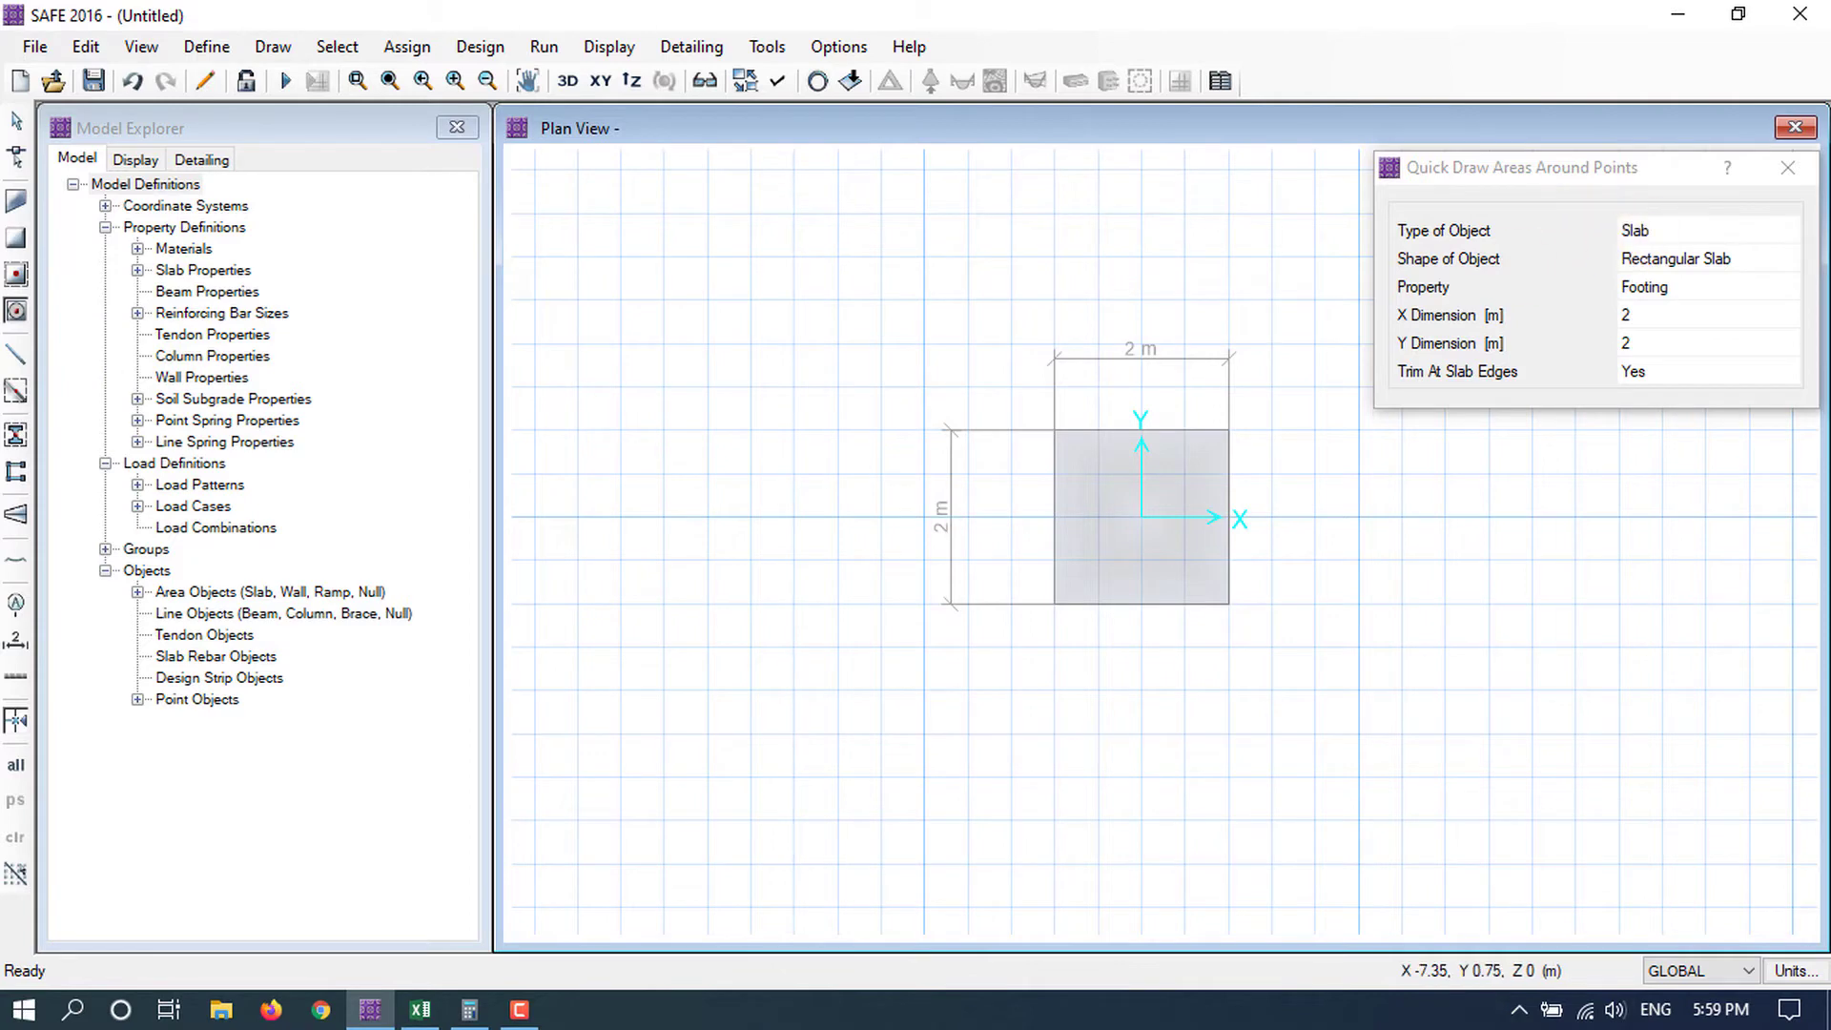
{"action": "left_click", "coordinate": [1707, 288]}
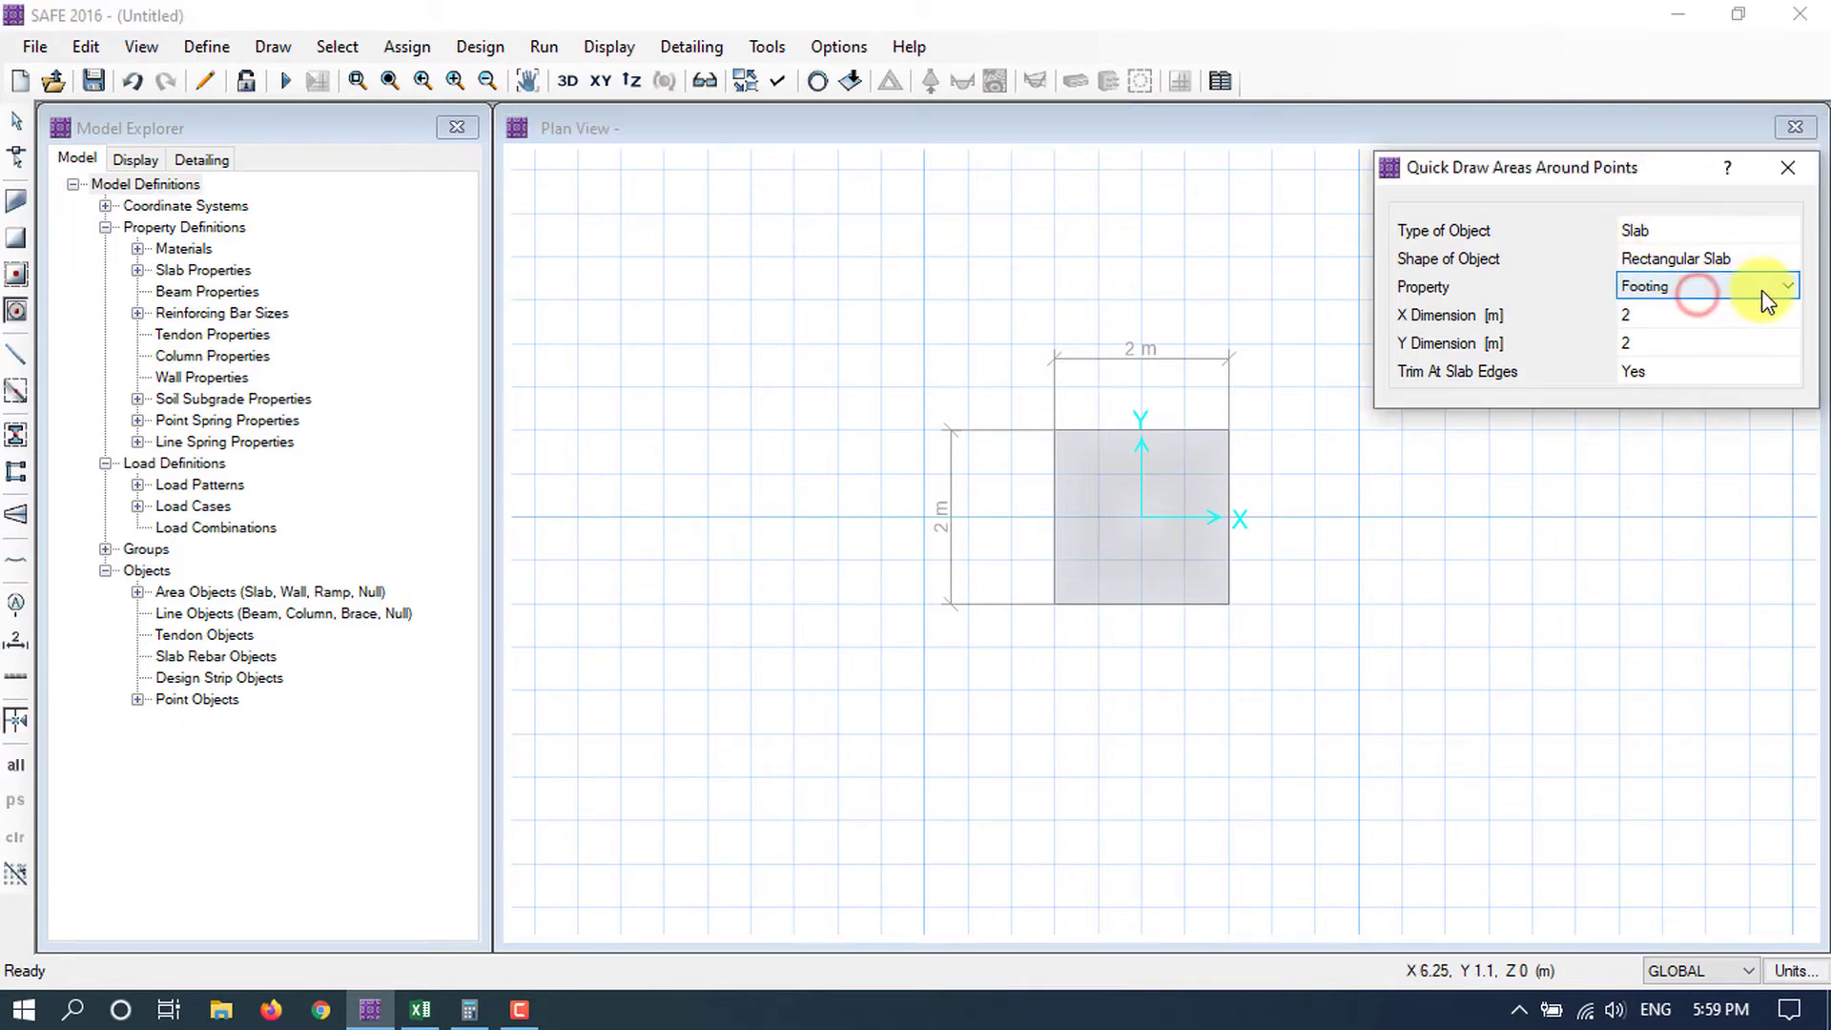
{"action": "left_click", "coordinate": [1780, 288]}
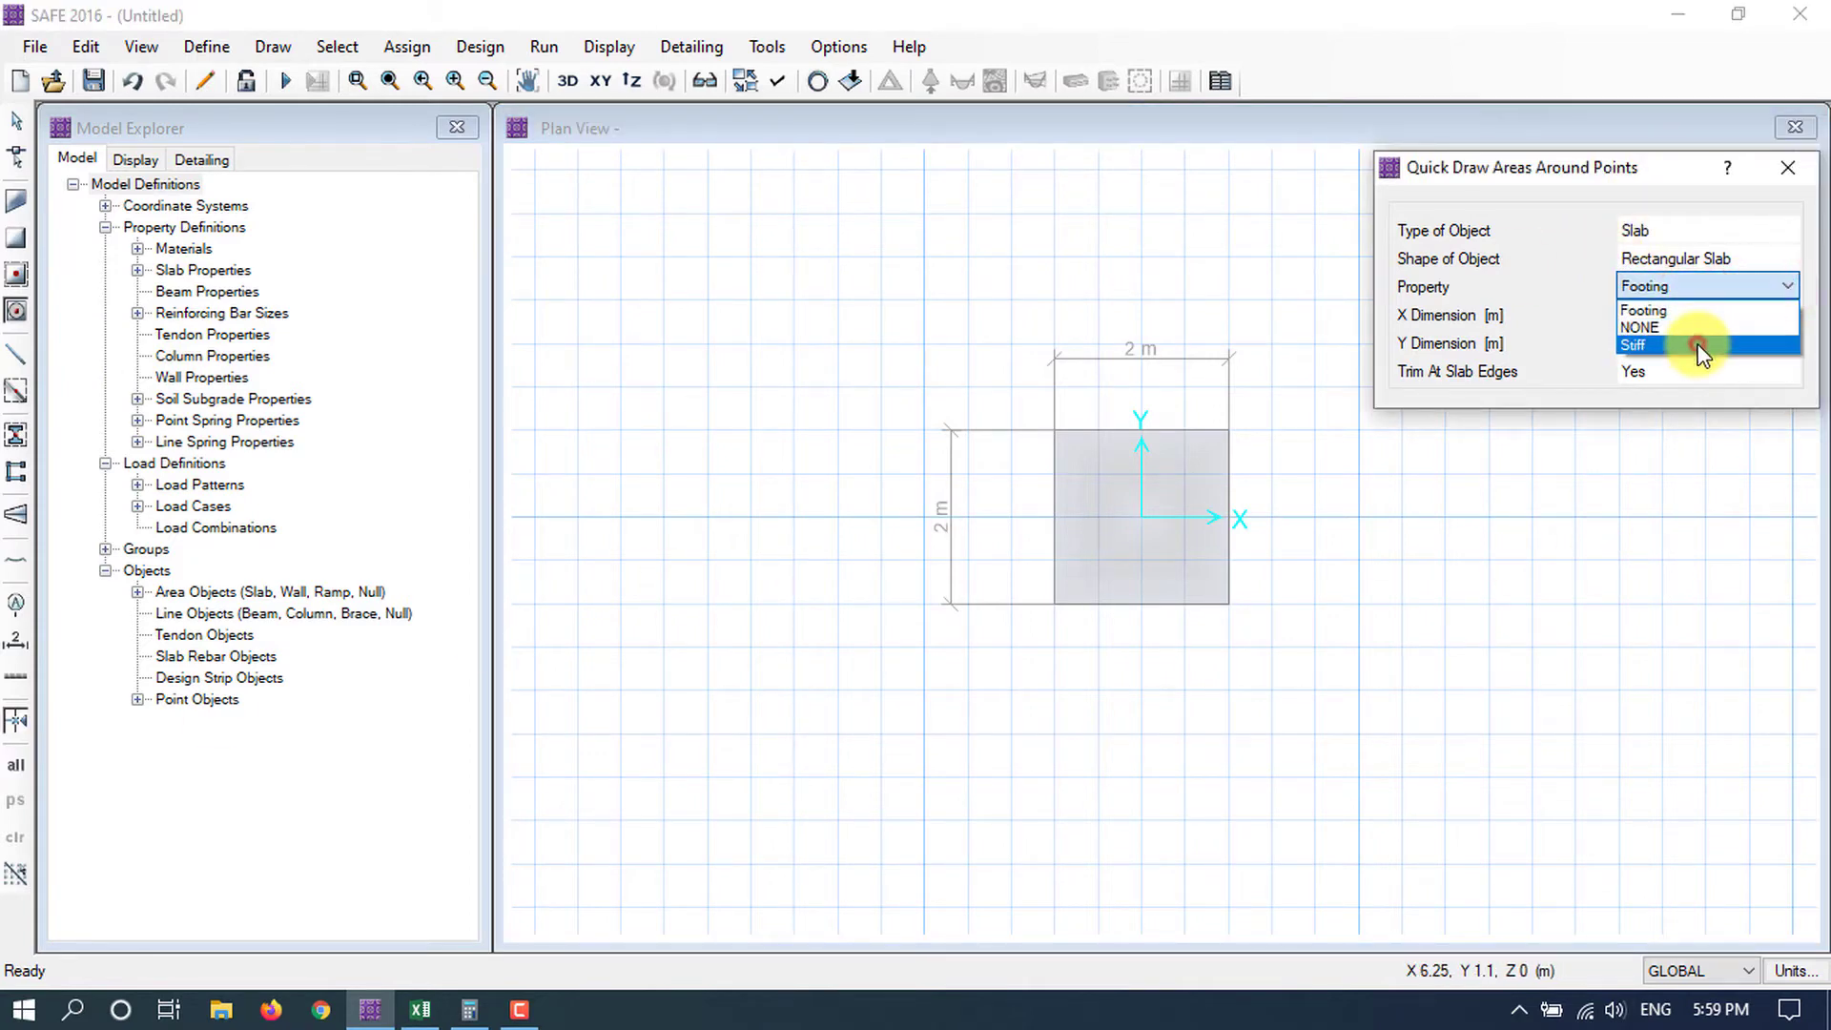
{"action": "left_click", "coordinate": [1697, 345]}
{"action": "left_click", "coordinate": [1660, 319]}
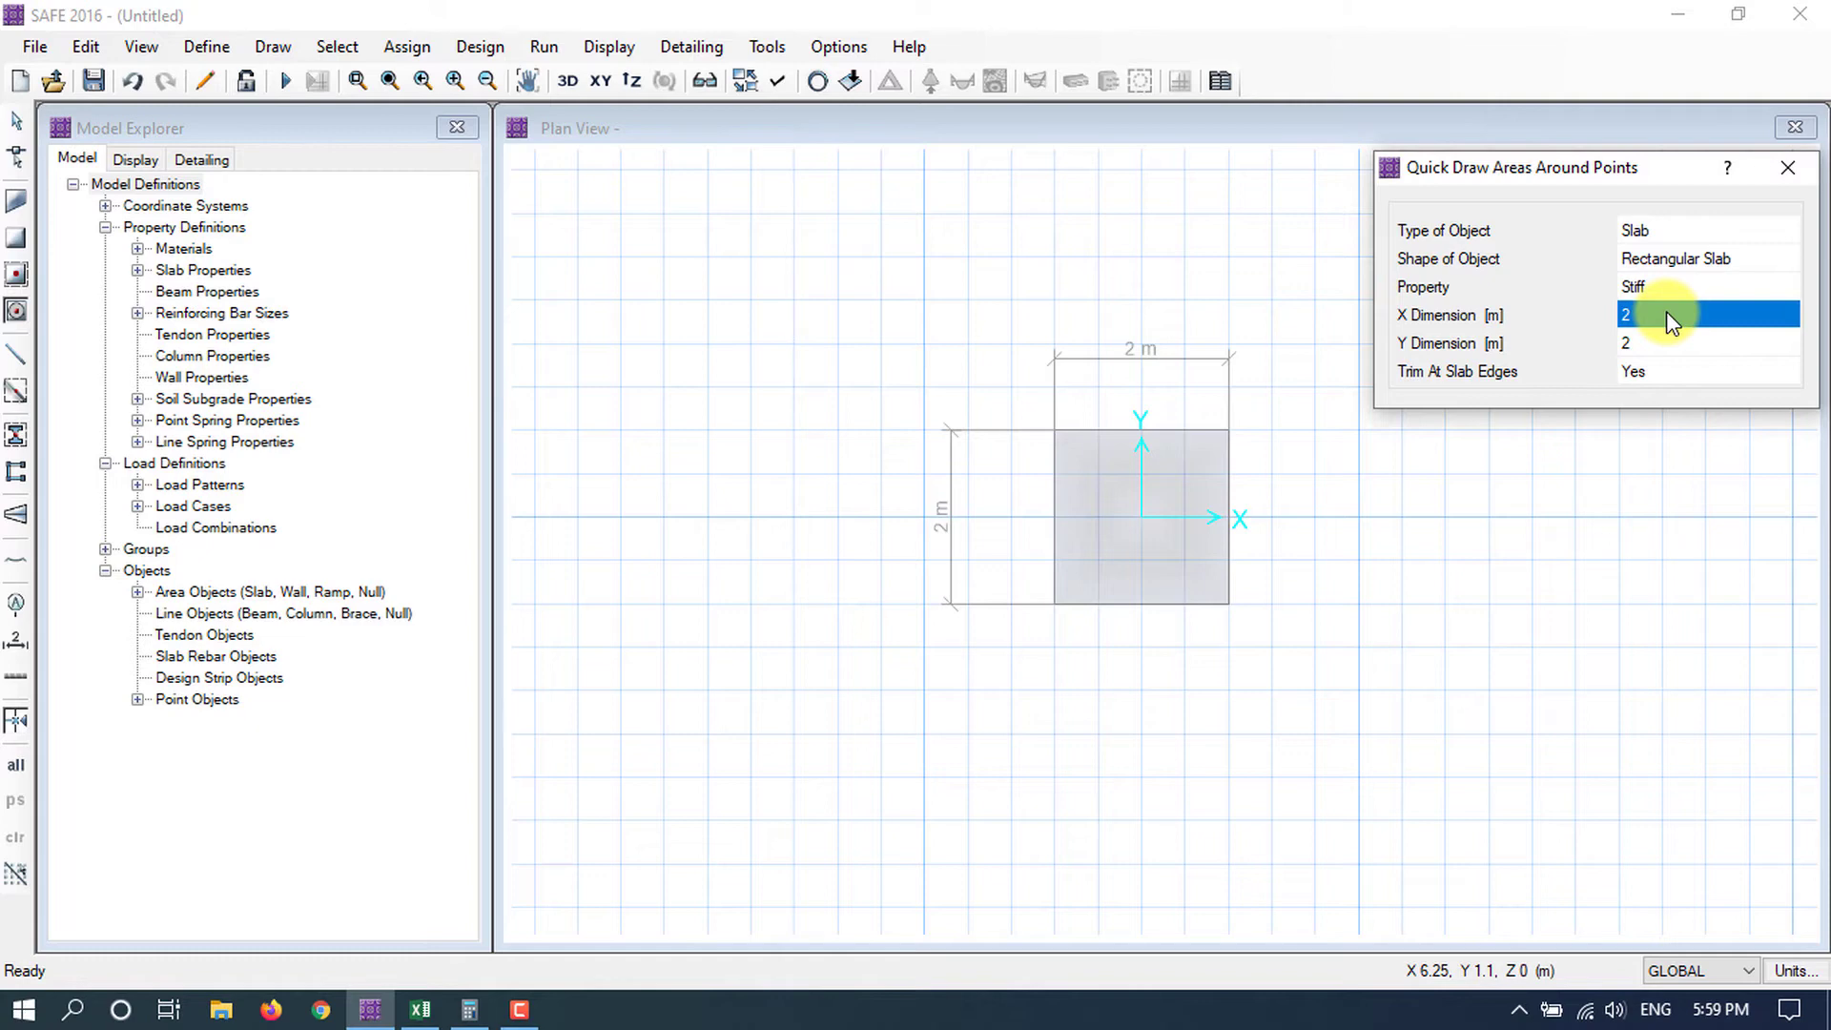
{"action": "left_click", "coordinate": [1668, 315]}
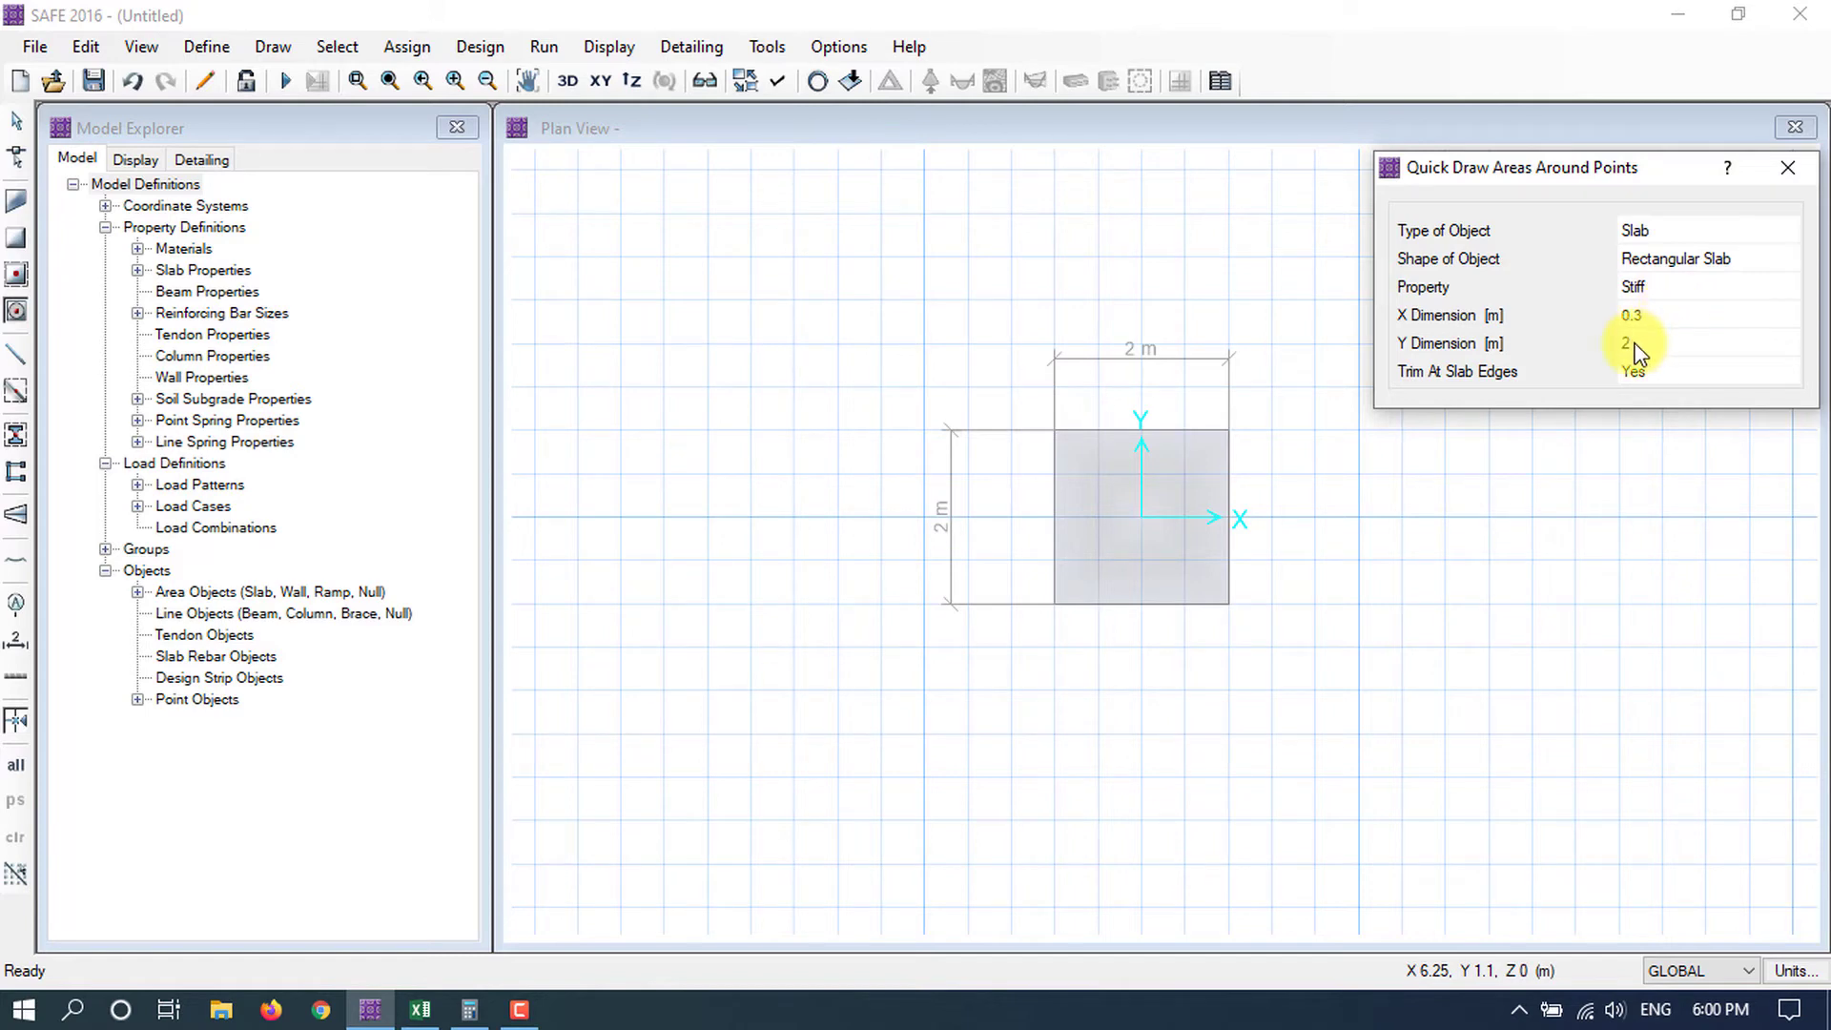
{"action": "left_click", "coordinate": [1635, 345]}
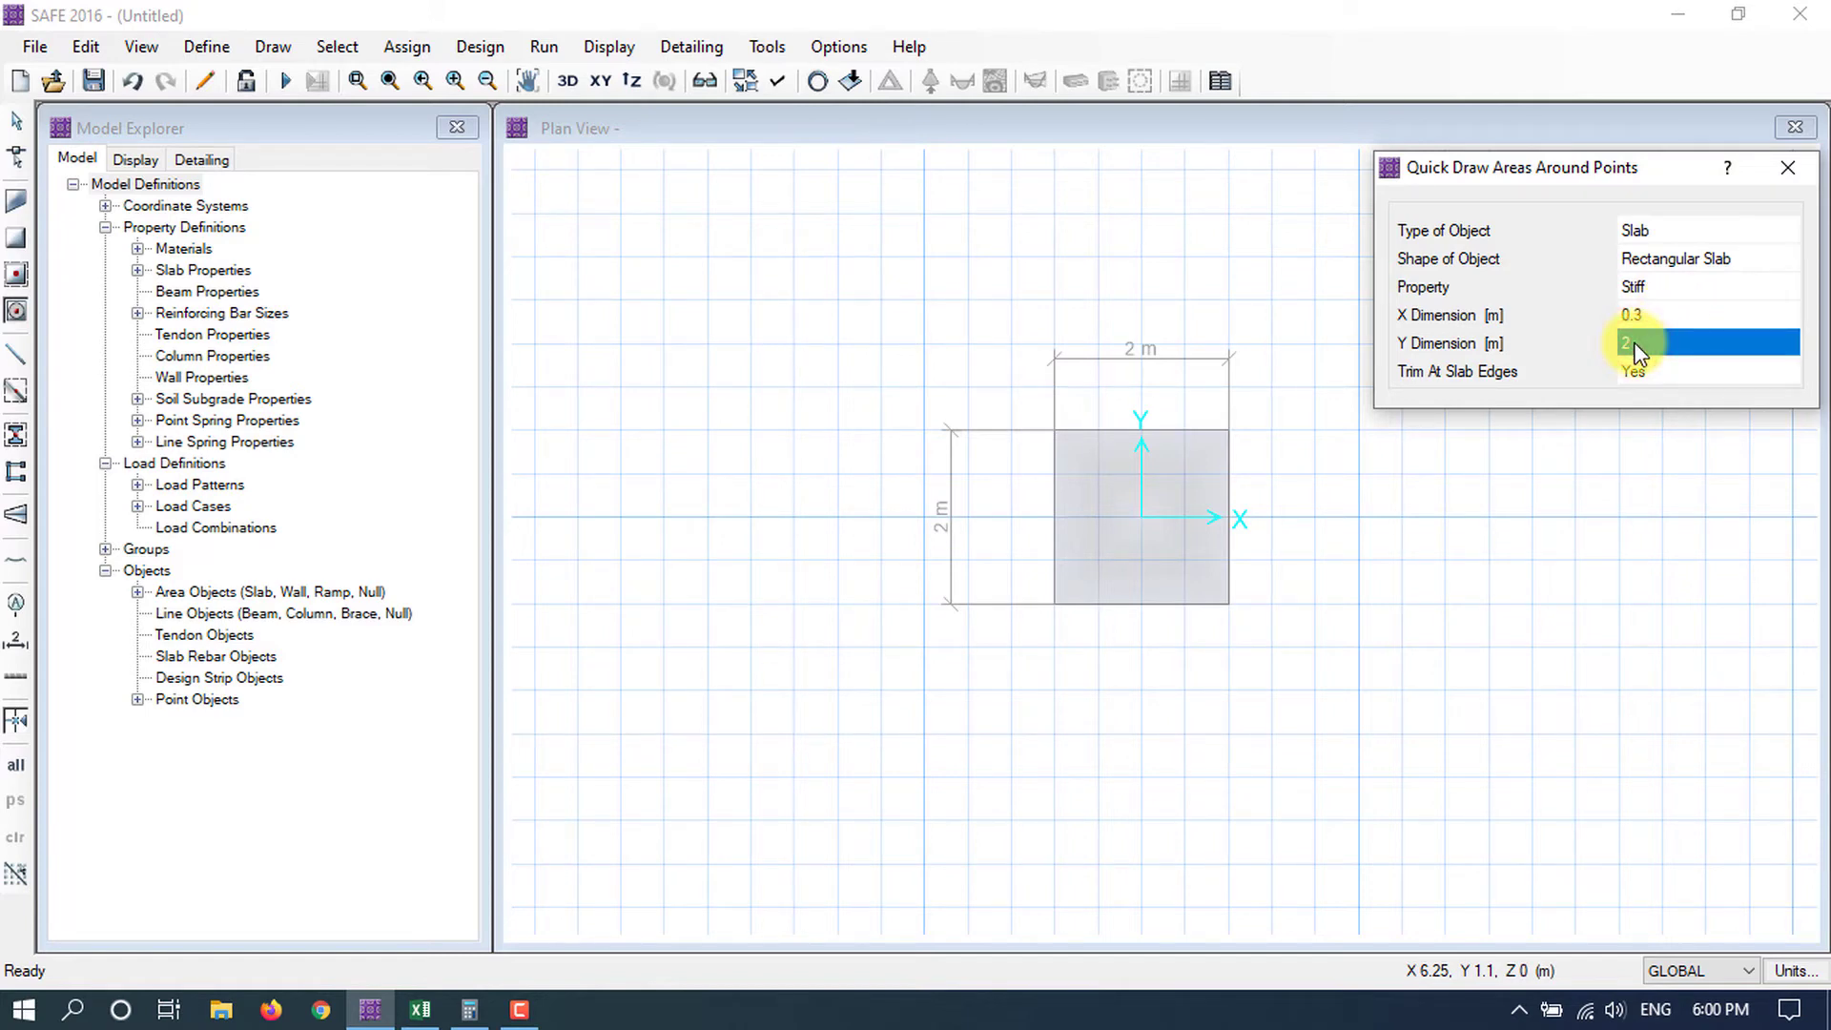
{"action": "type", "text": "0.3"}
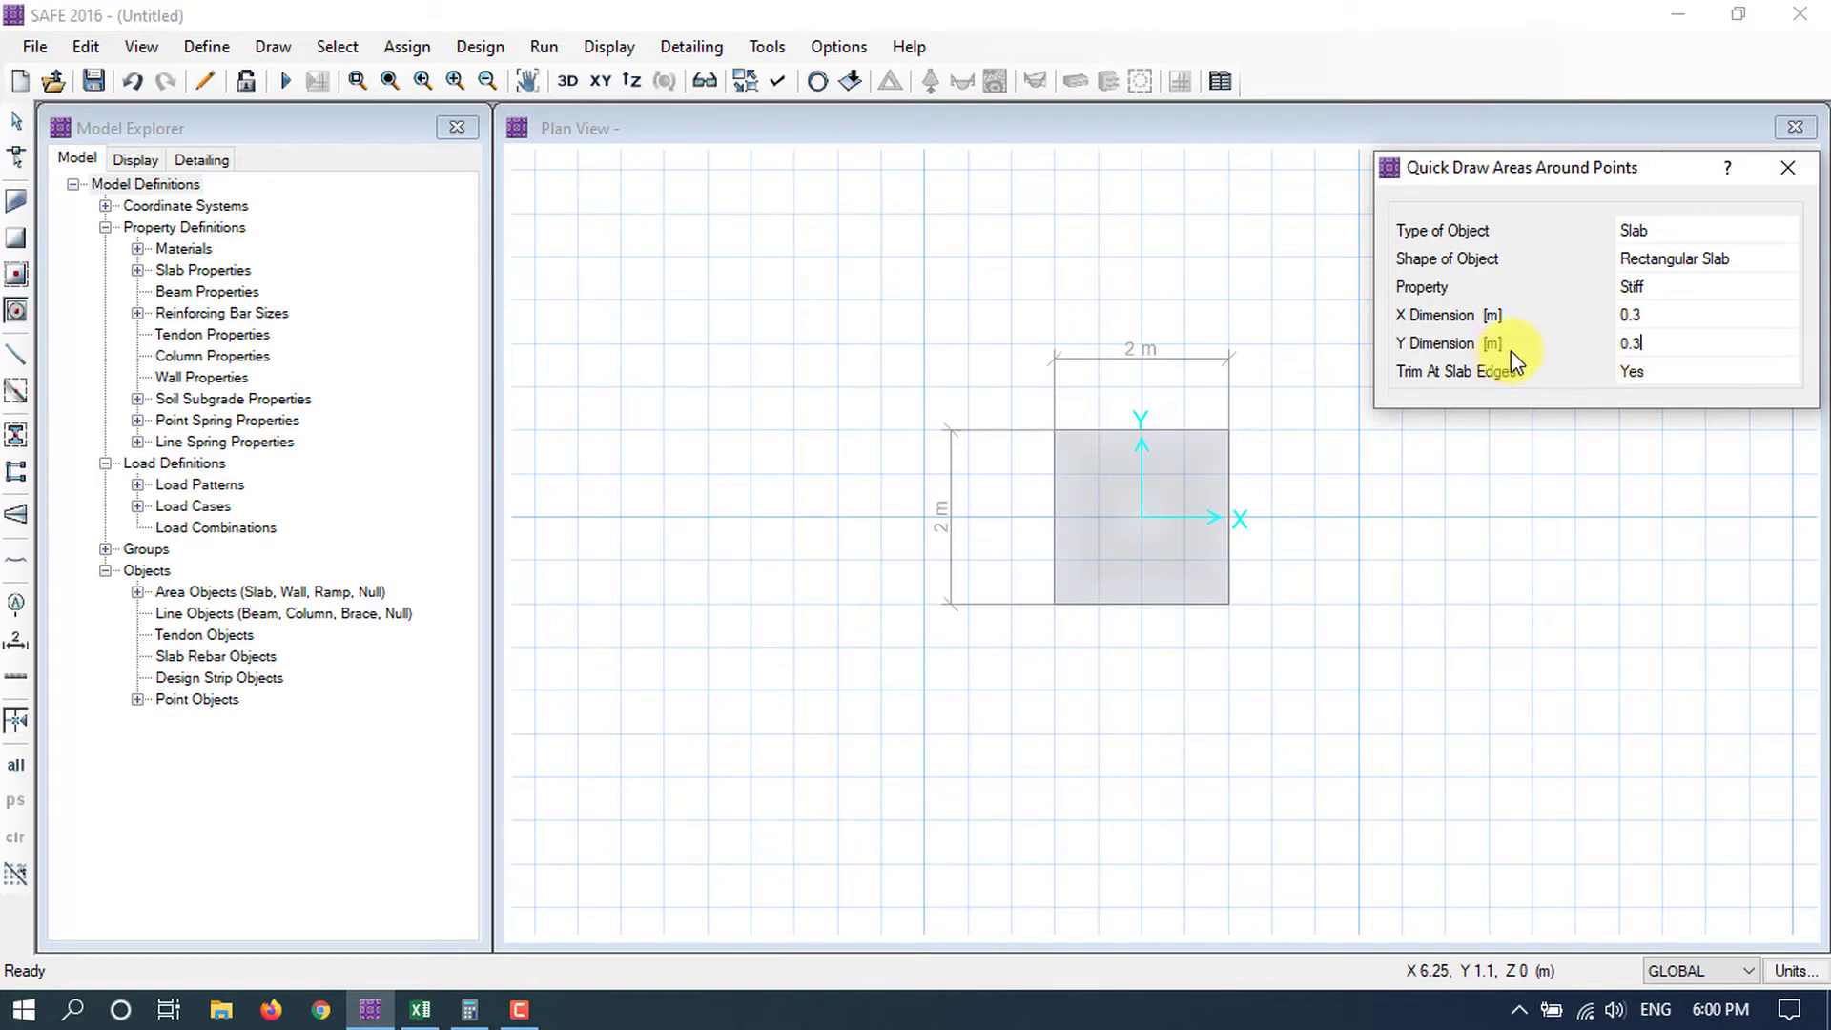
{"action": "left_click", "coordinate": [1683, 343]}
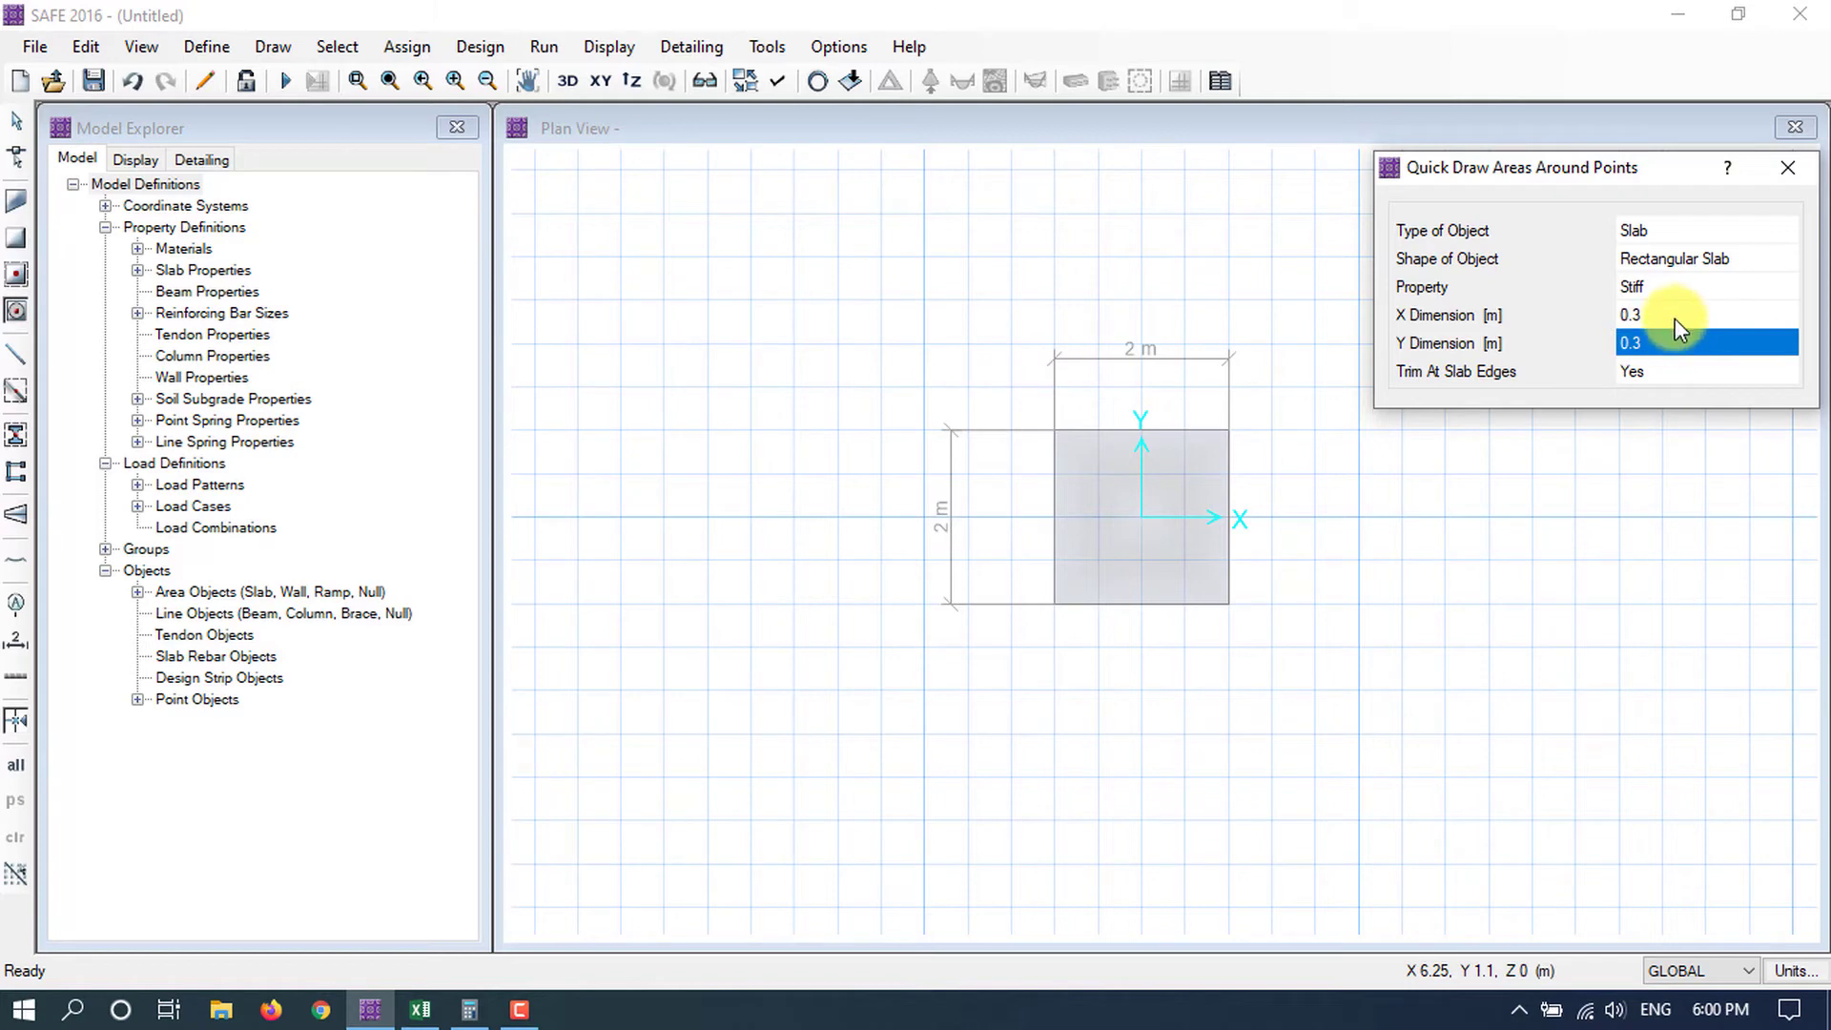
{"action": "left_click", "coordinate": [1142, 517]}
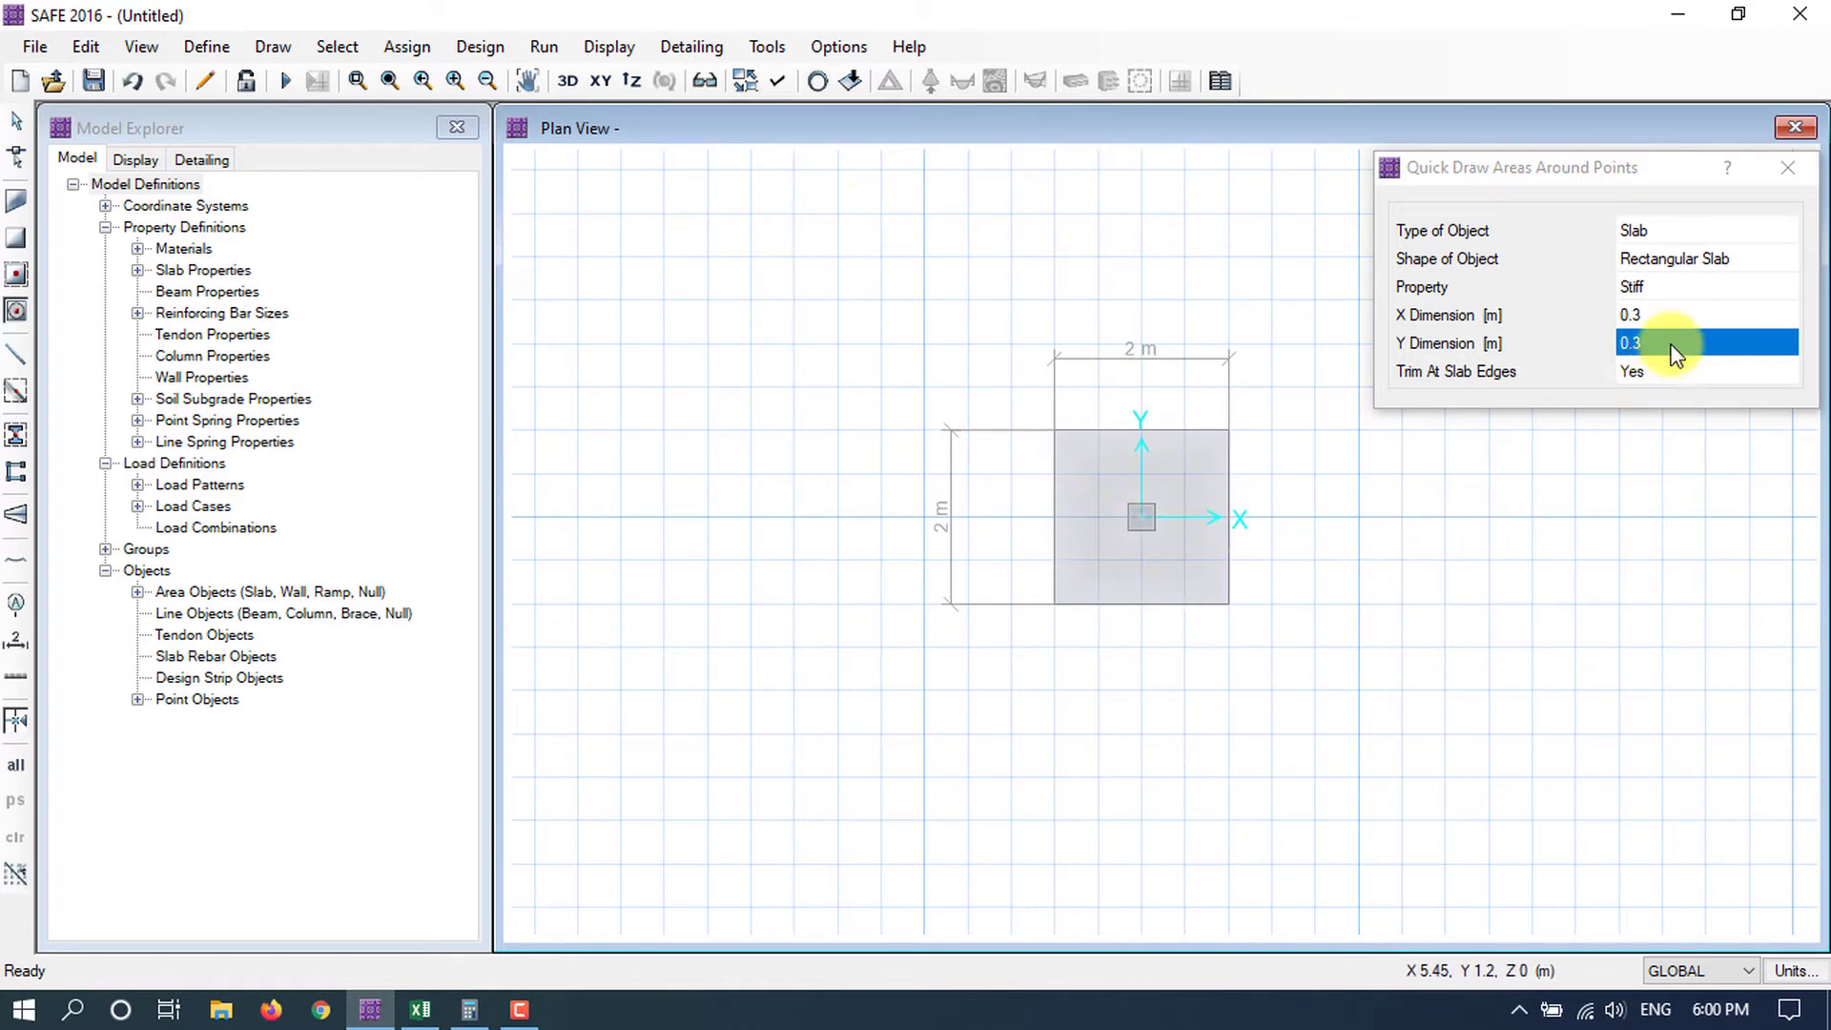
{"action": "left_click", "coordinate": [16, 121]}
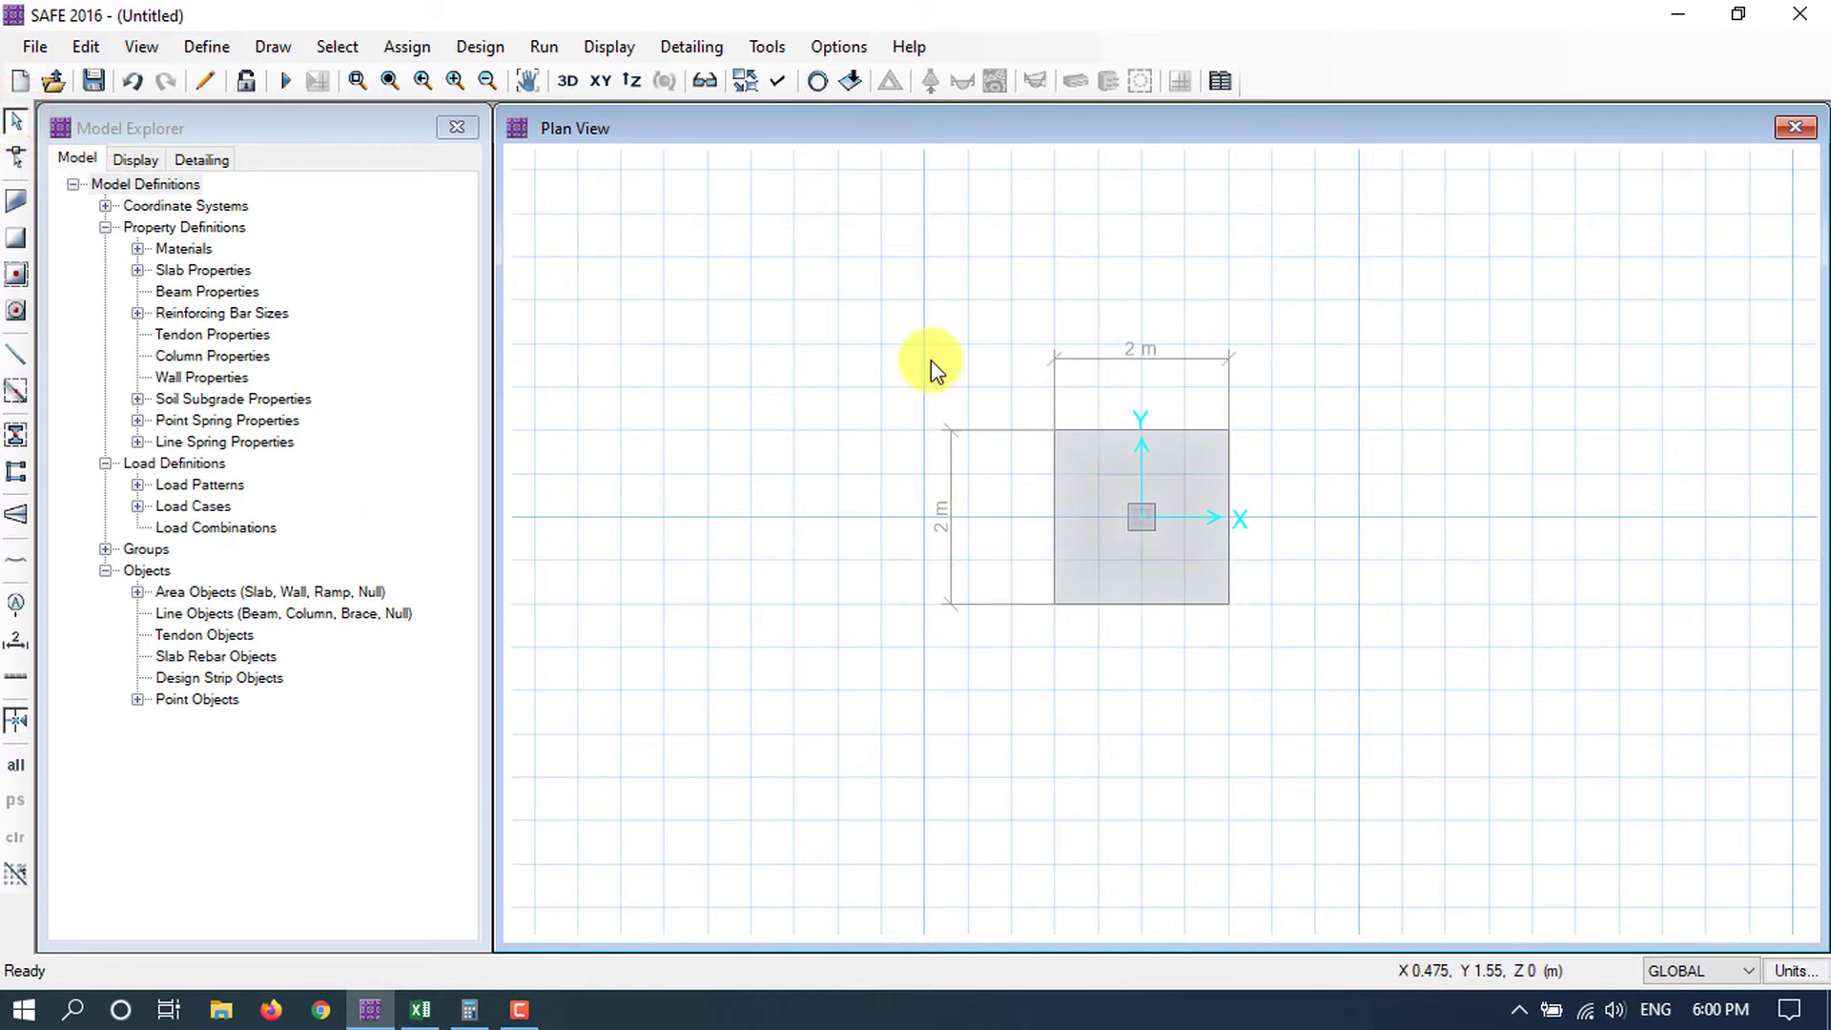
Assign the SOIL 150 subgrade property to the 2 m square footing slab.
{"action": "scroll", "coordinate": [1145, 511], "scroll_direction": "up", "scroll_amount": 3}
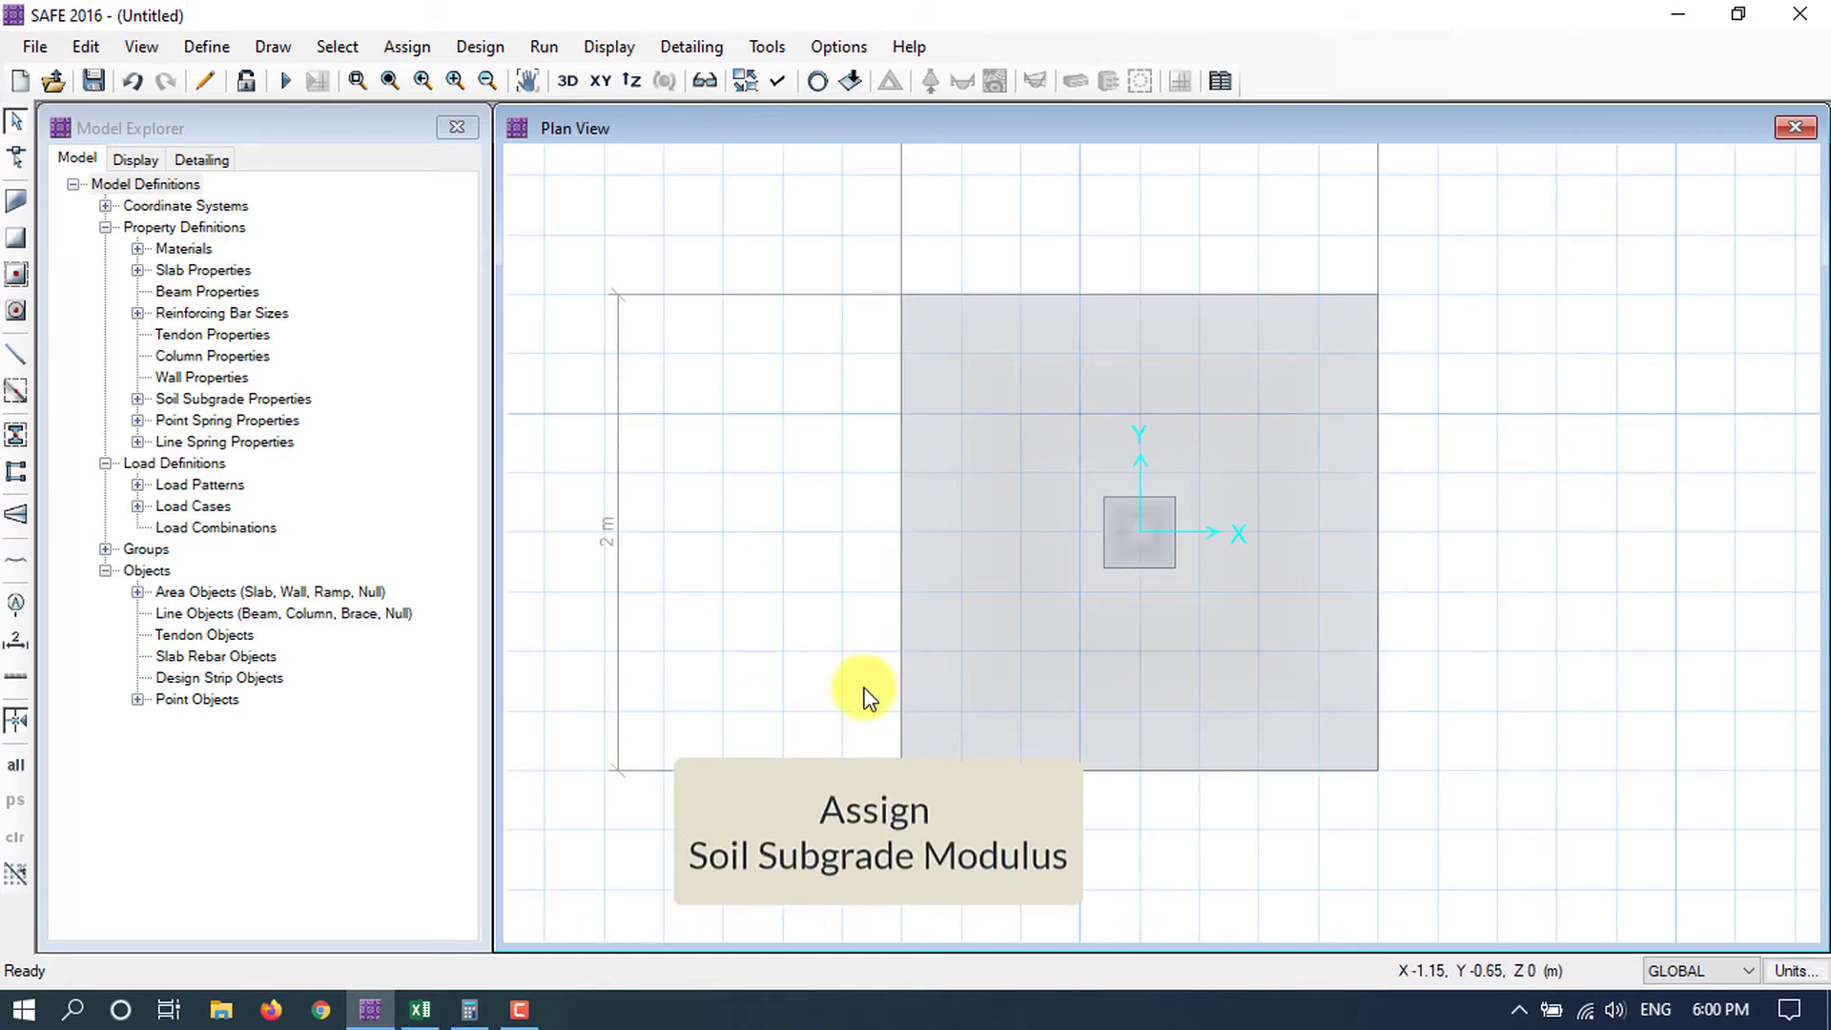
{"action": "scroll", "coordinate": [1028, 704], "scroll_direction": "down", "scroll_amount": 1}
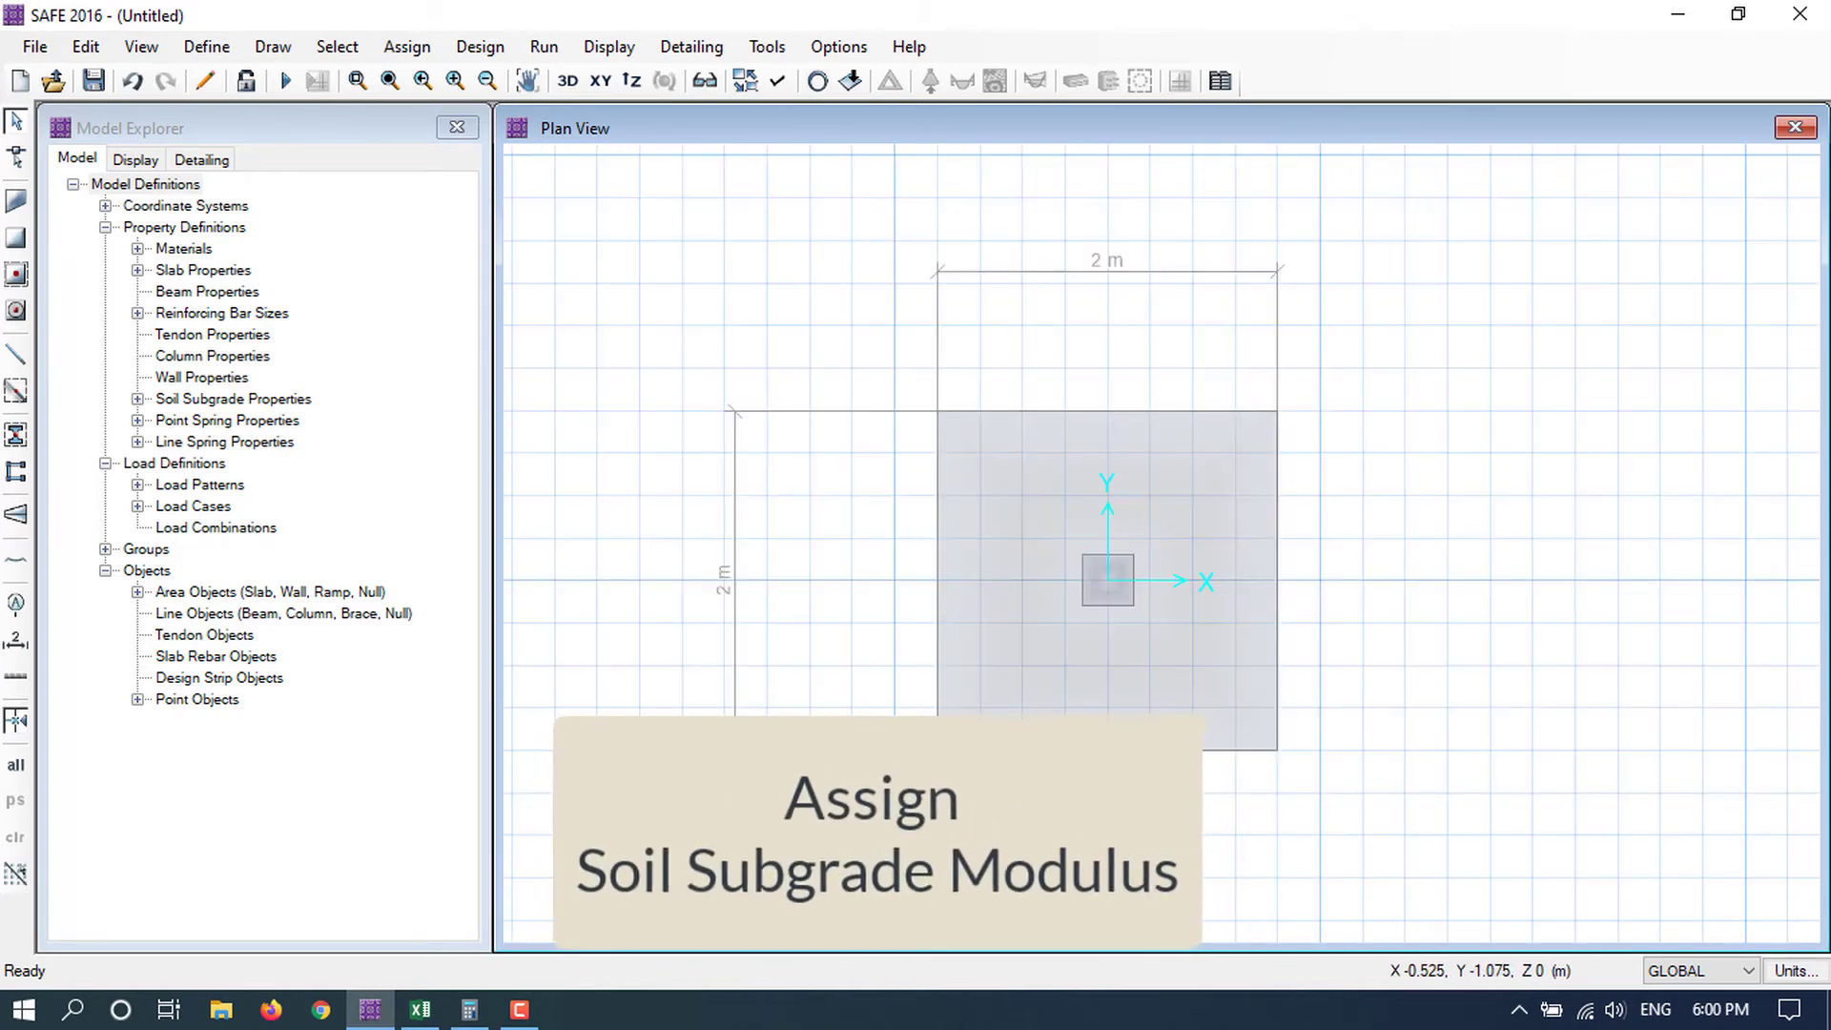
{"action": "scroll", "coordinate": [1025, 753], "scroll_direction": "up", "scroll_amount": 1}
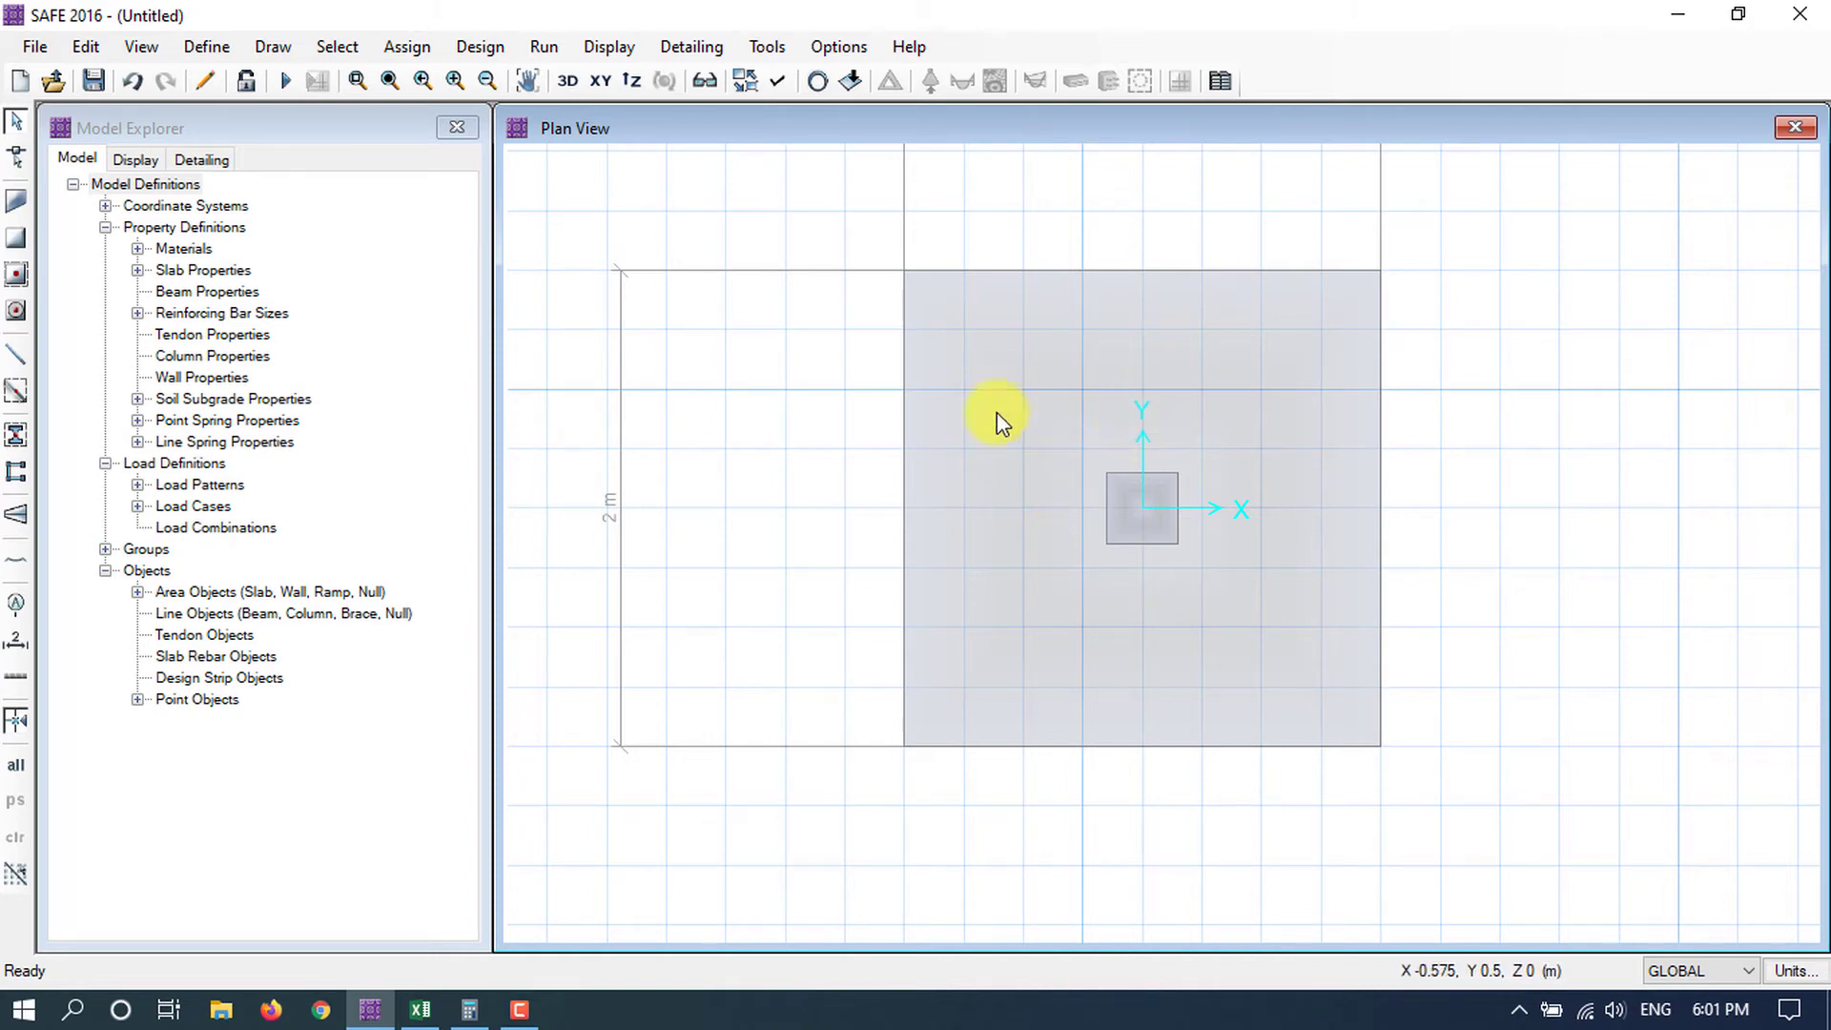
{"action": "left_click", "coordinate": [1057, 482]}
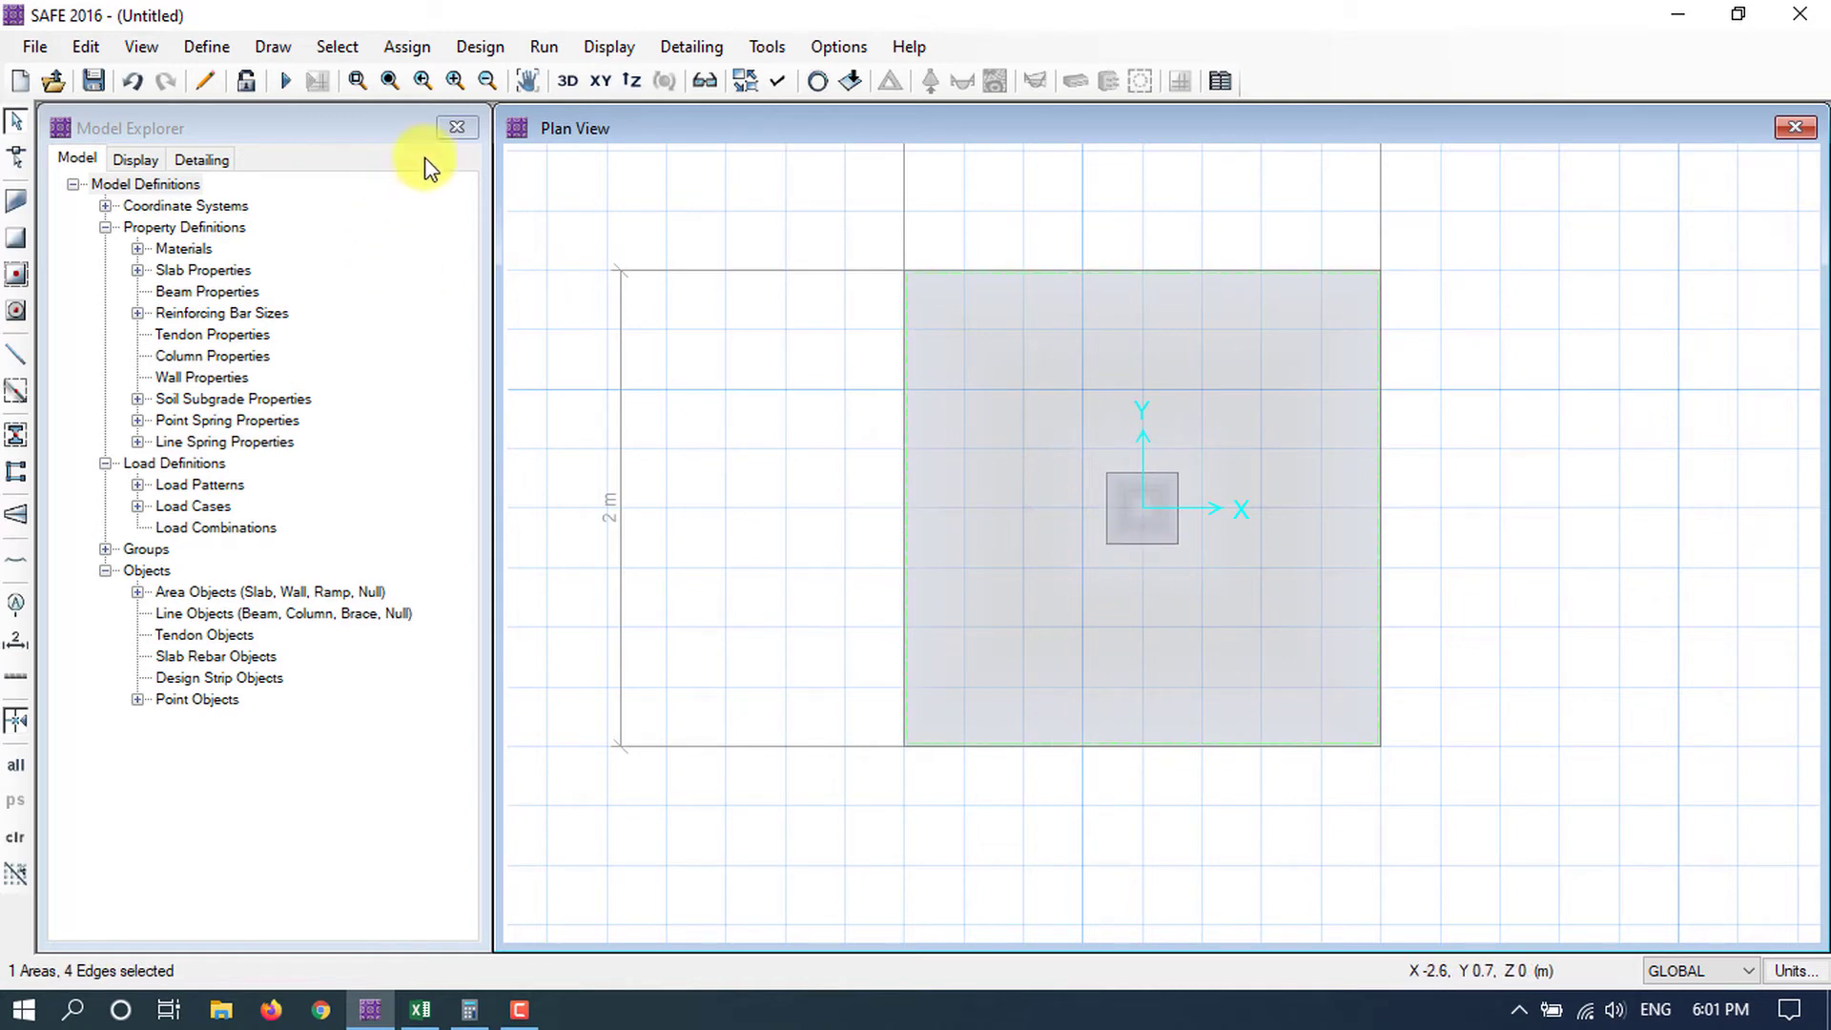
{"action": "left_click", "coordinate": [401, 56]}
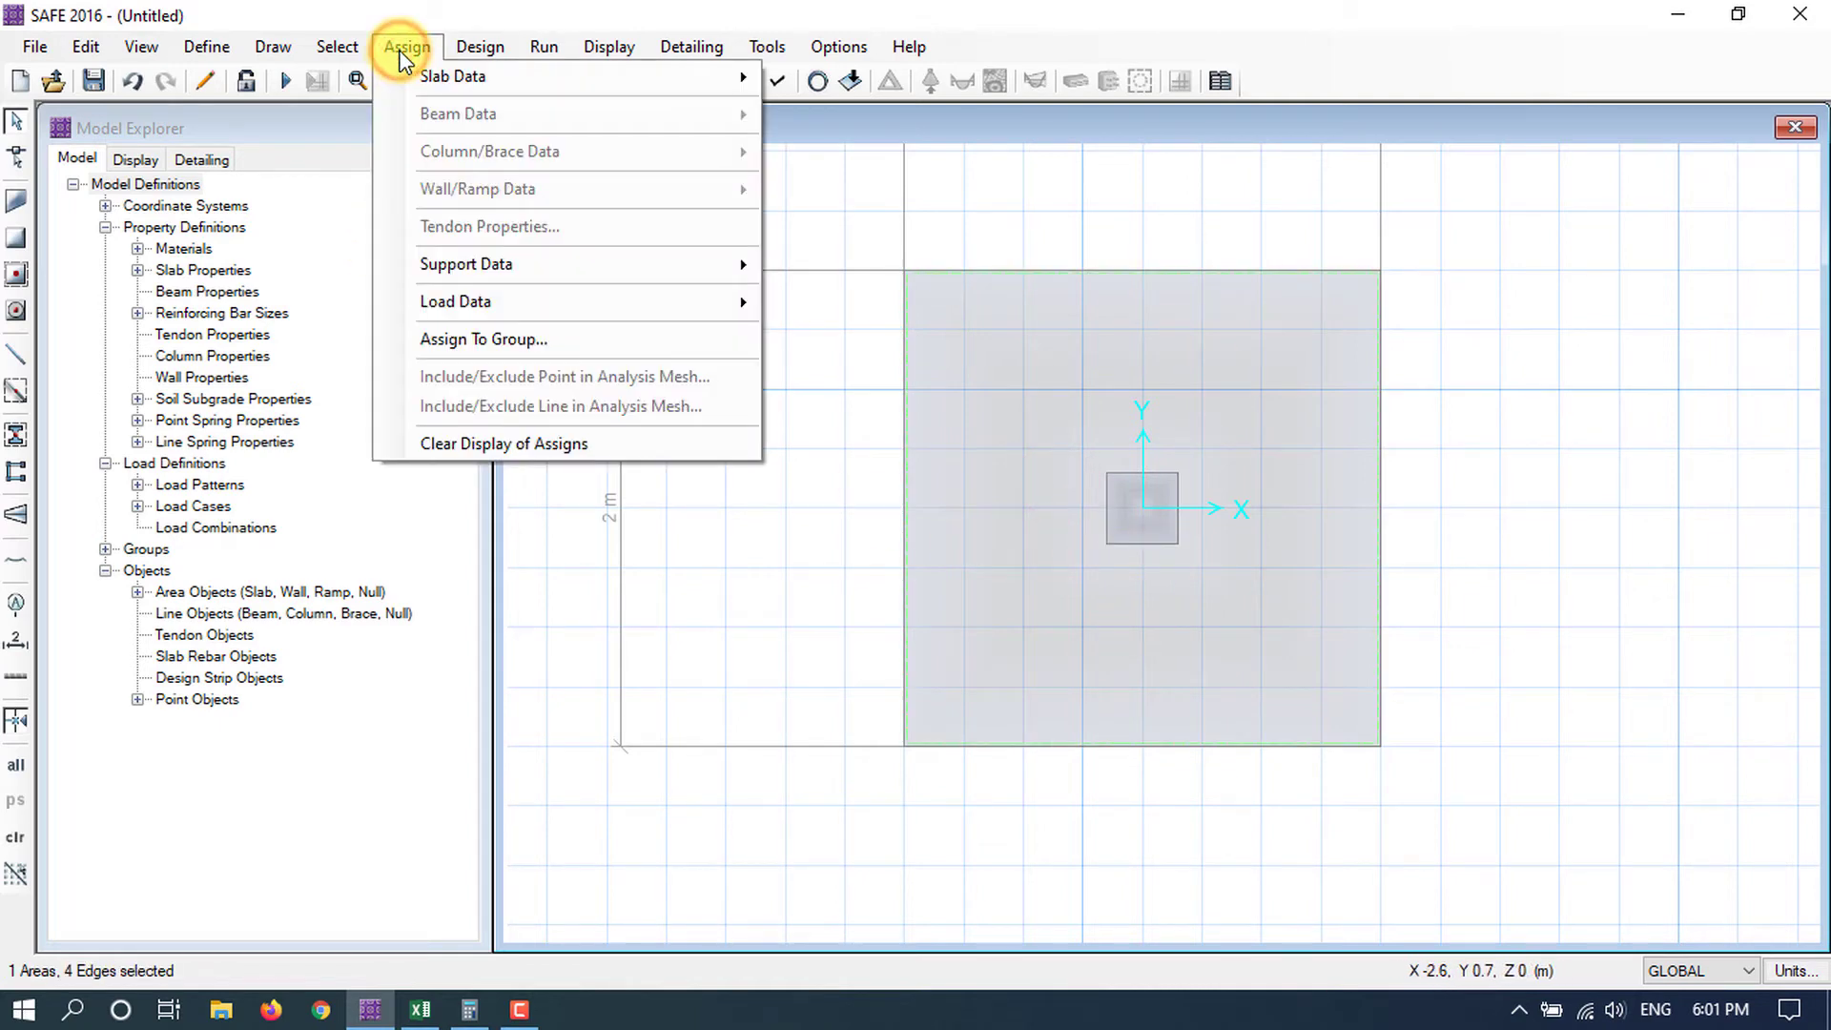
{"action": "mouse_move", "coordinate": [512, 275]}
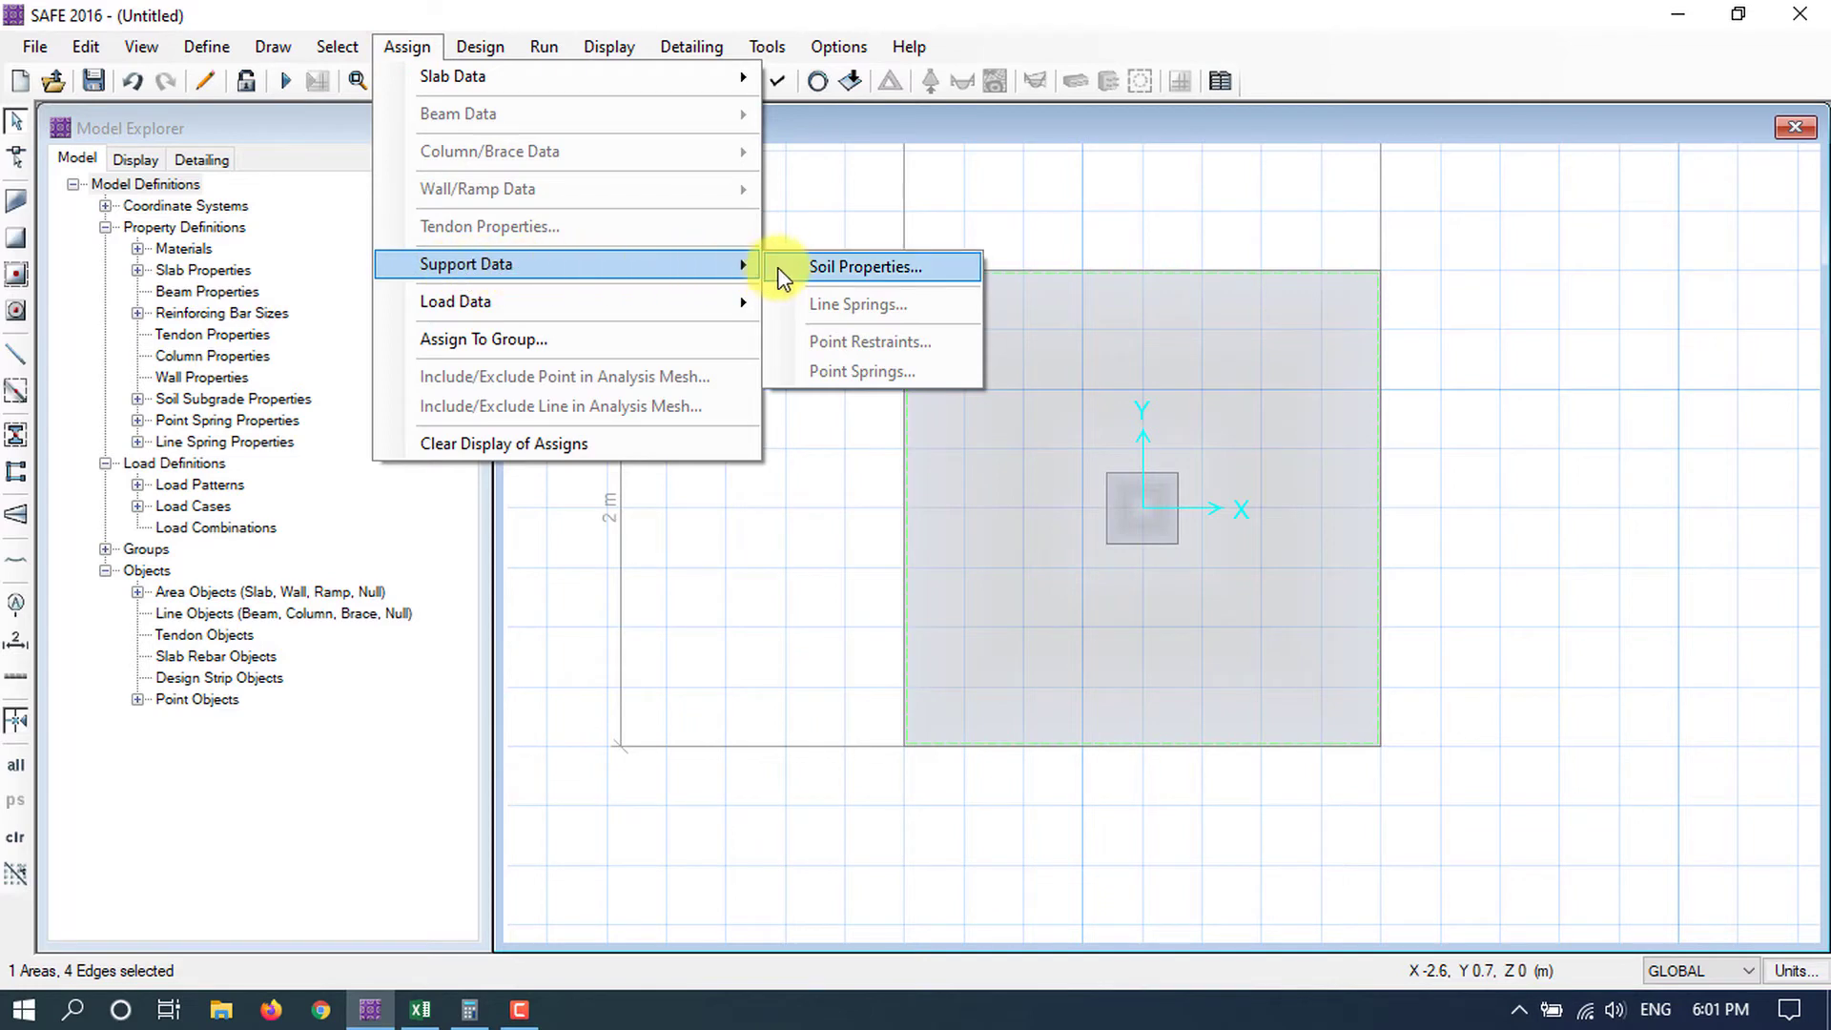
{"action": "left_click", "coordinate": [832, 269]}
{"action": "left_click_drag", "start_coordinate": [973, 320], "coordinate": [536, 263]}
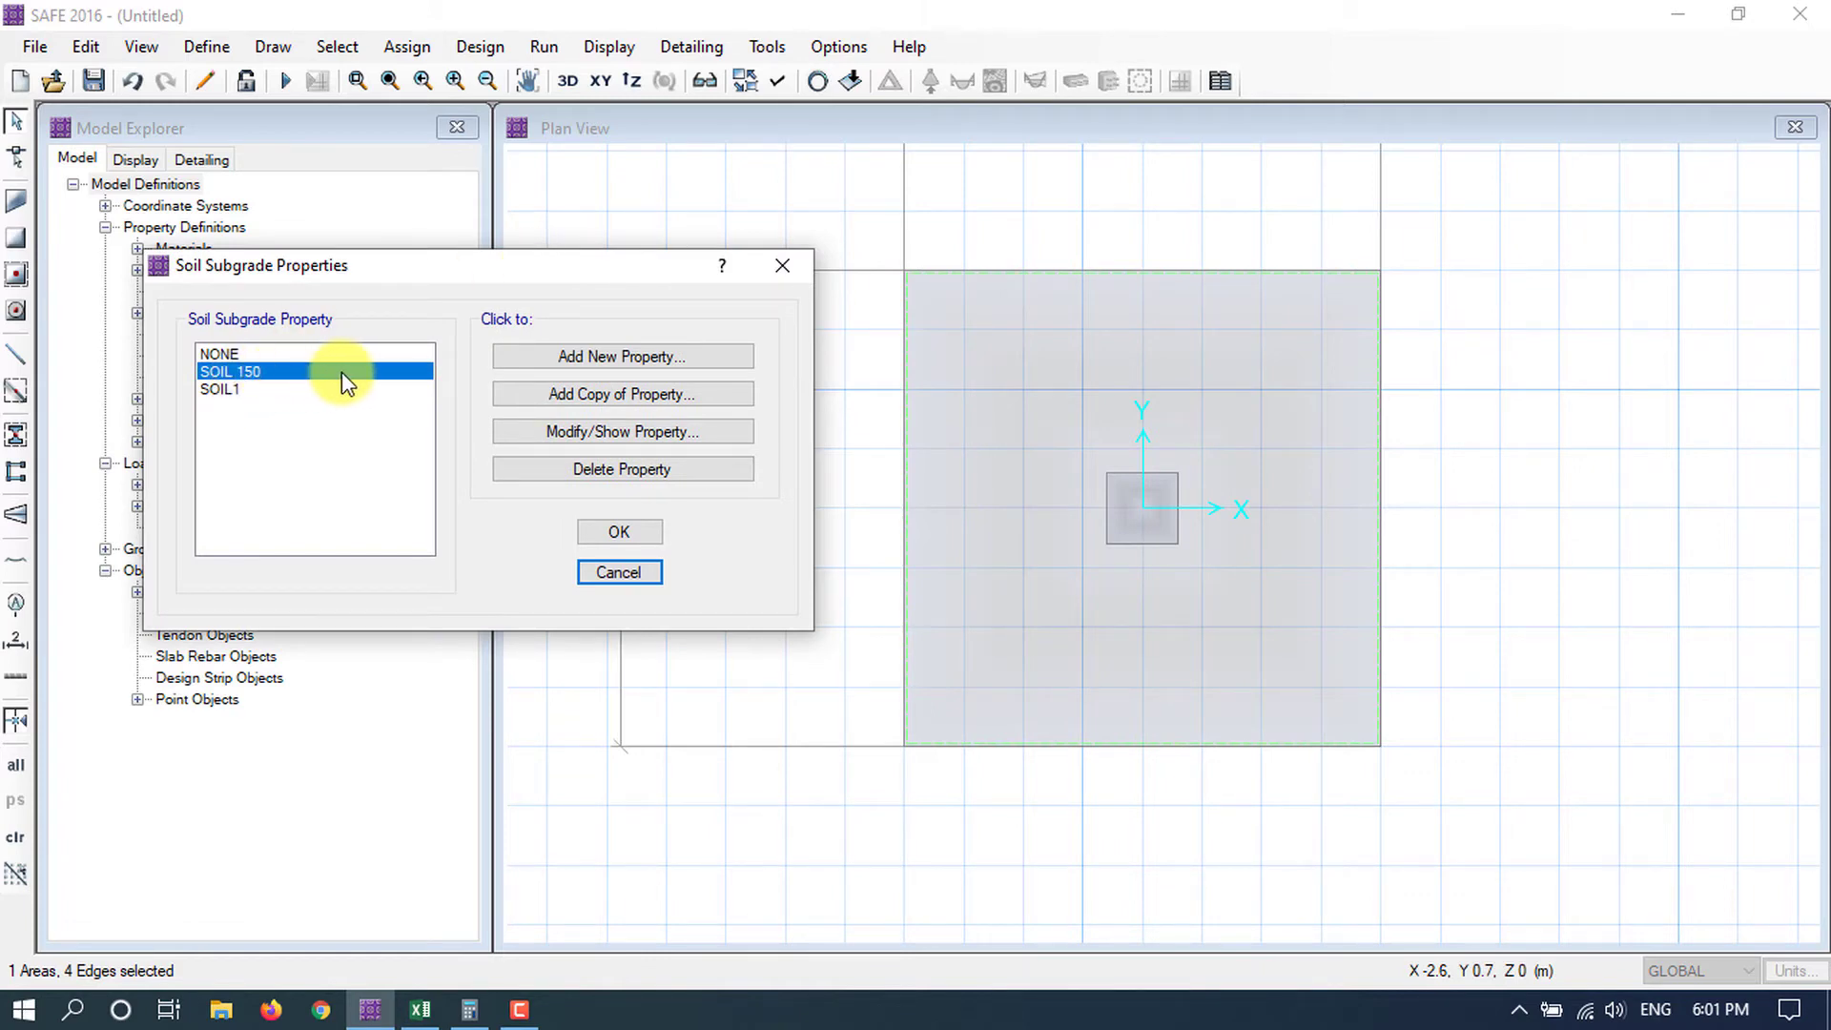
{"action": "left_click", "coordinate": [621, 534]}
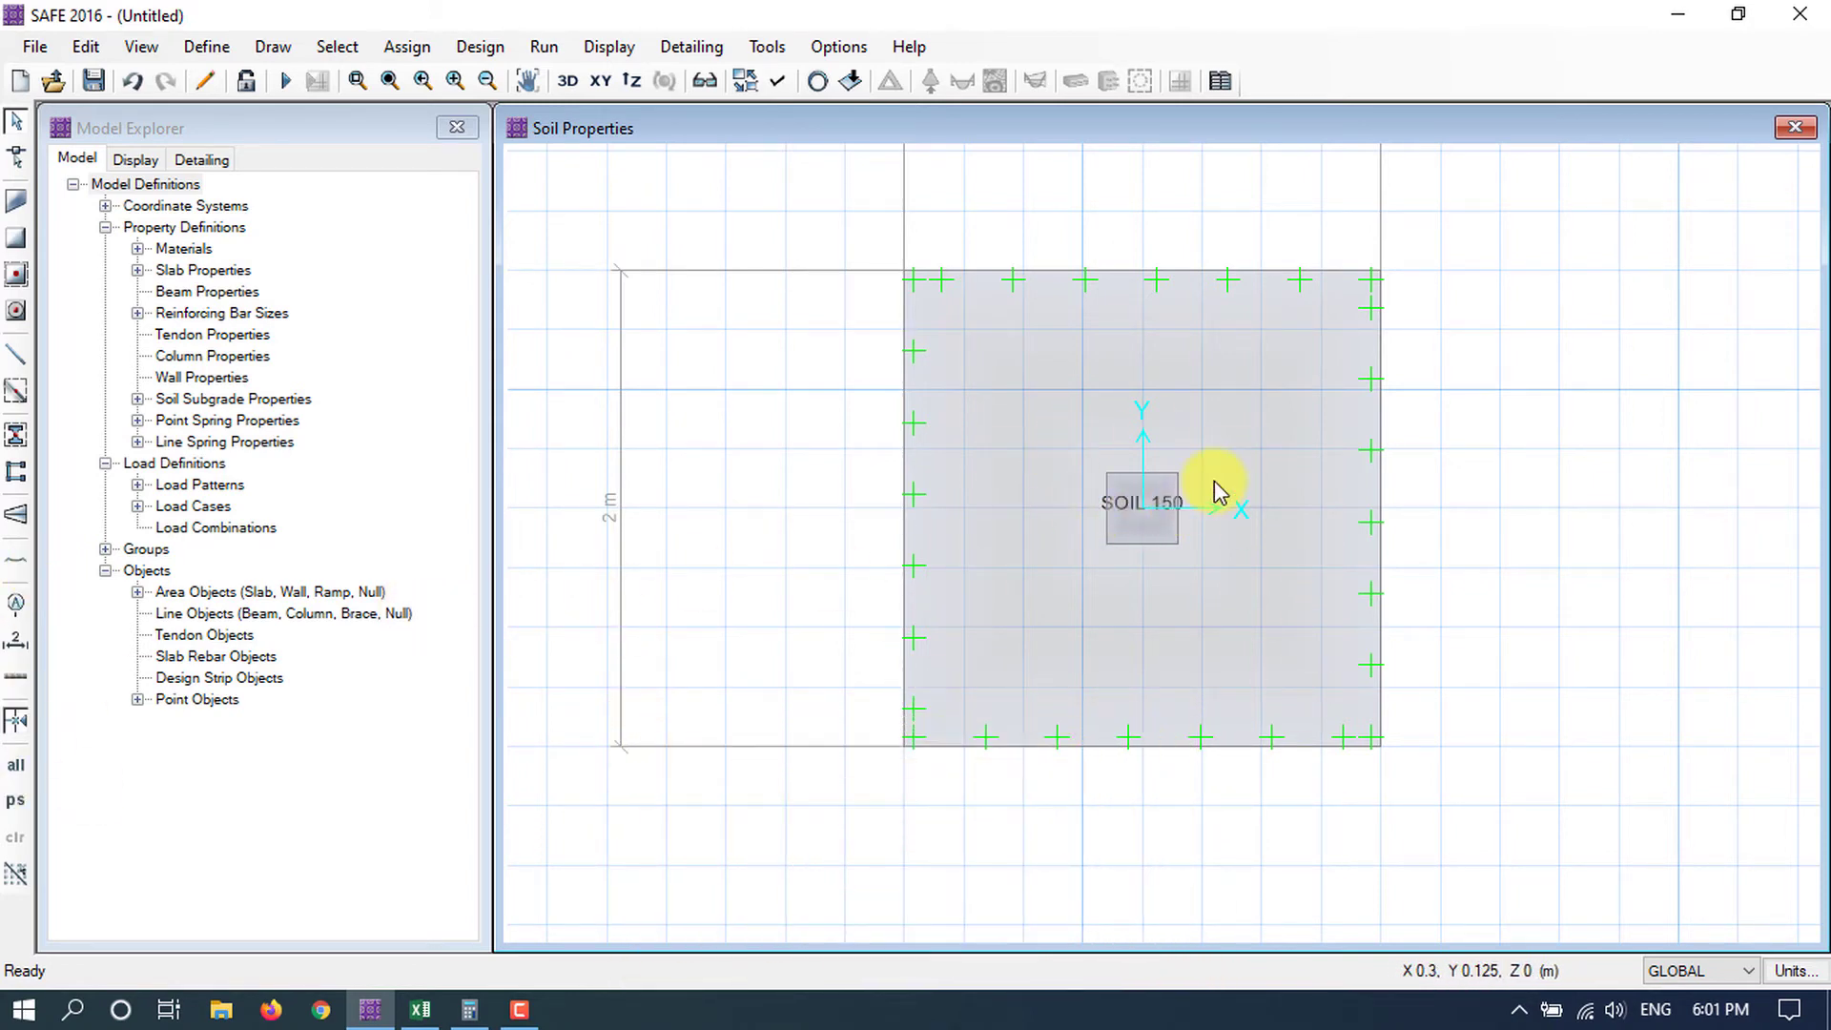
Draw a point object at the origin, in the centre of the stiff area, with zero plan offsets.
{"action": "left_click", "coordinate": [1142, 534]}
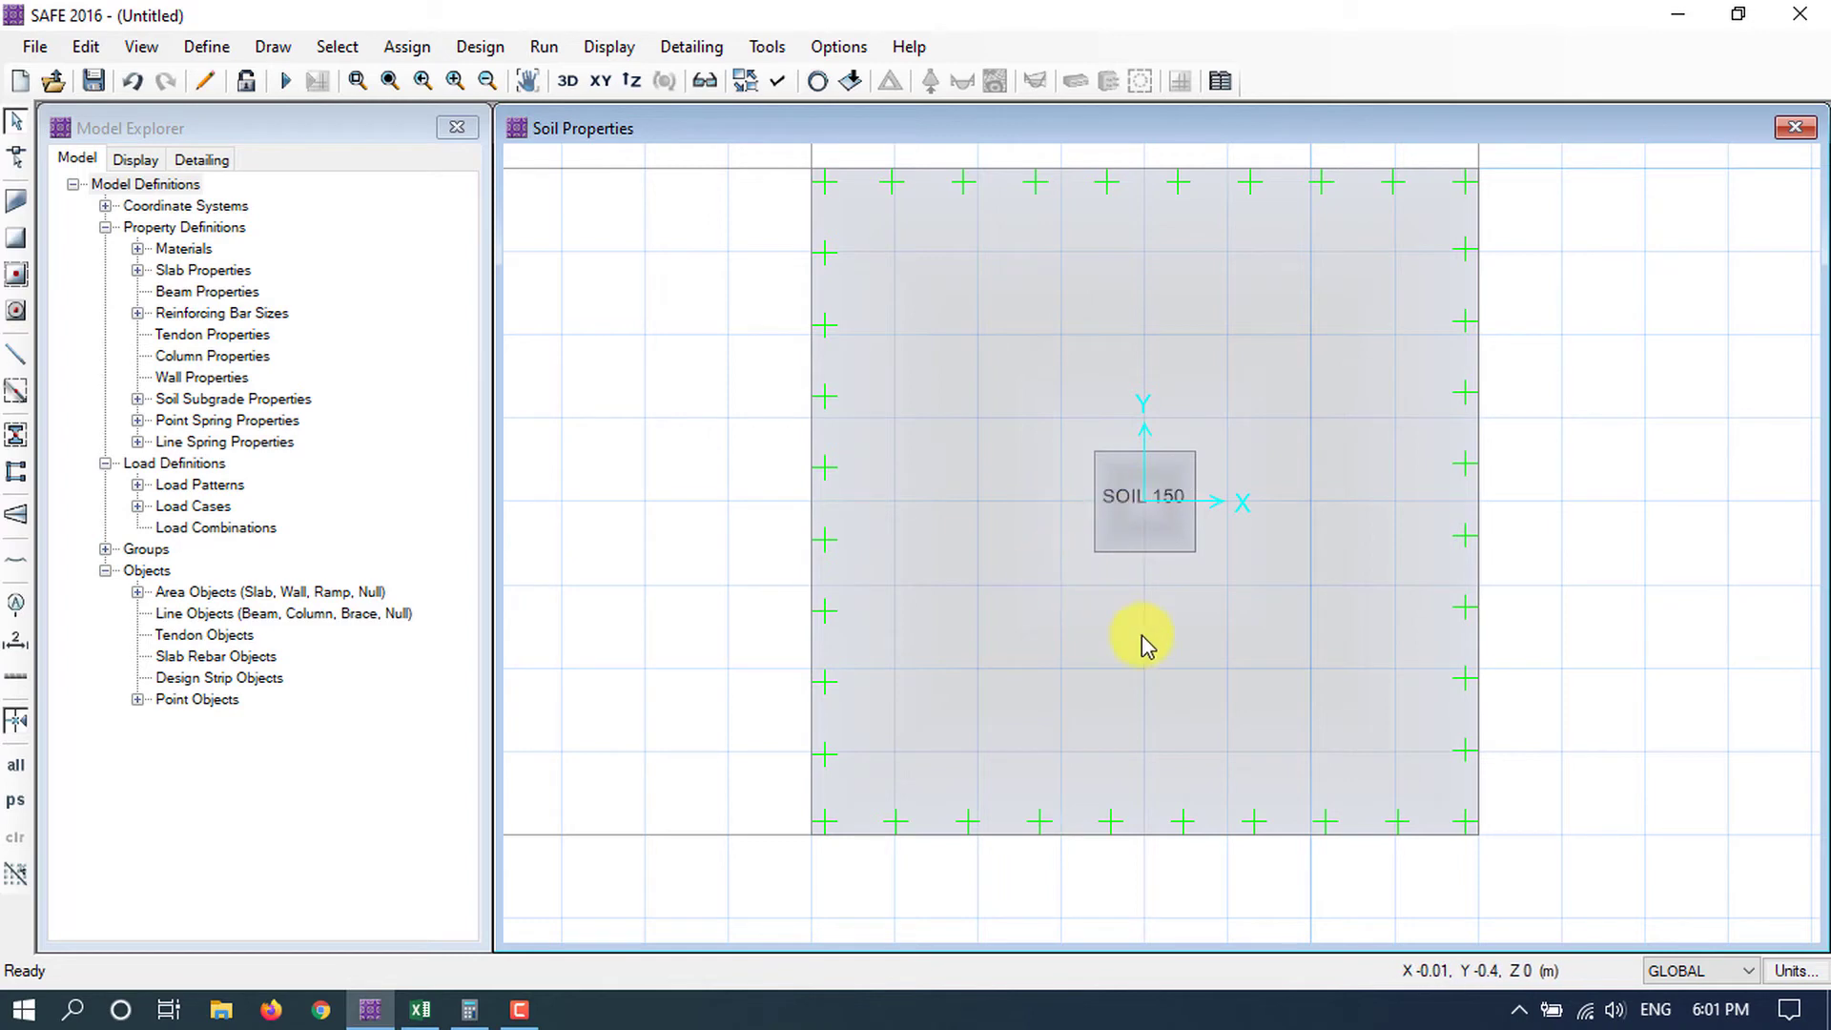
{"action": "left_click", "coordinate": [264, 44]}
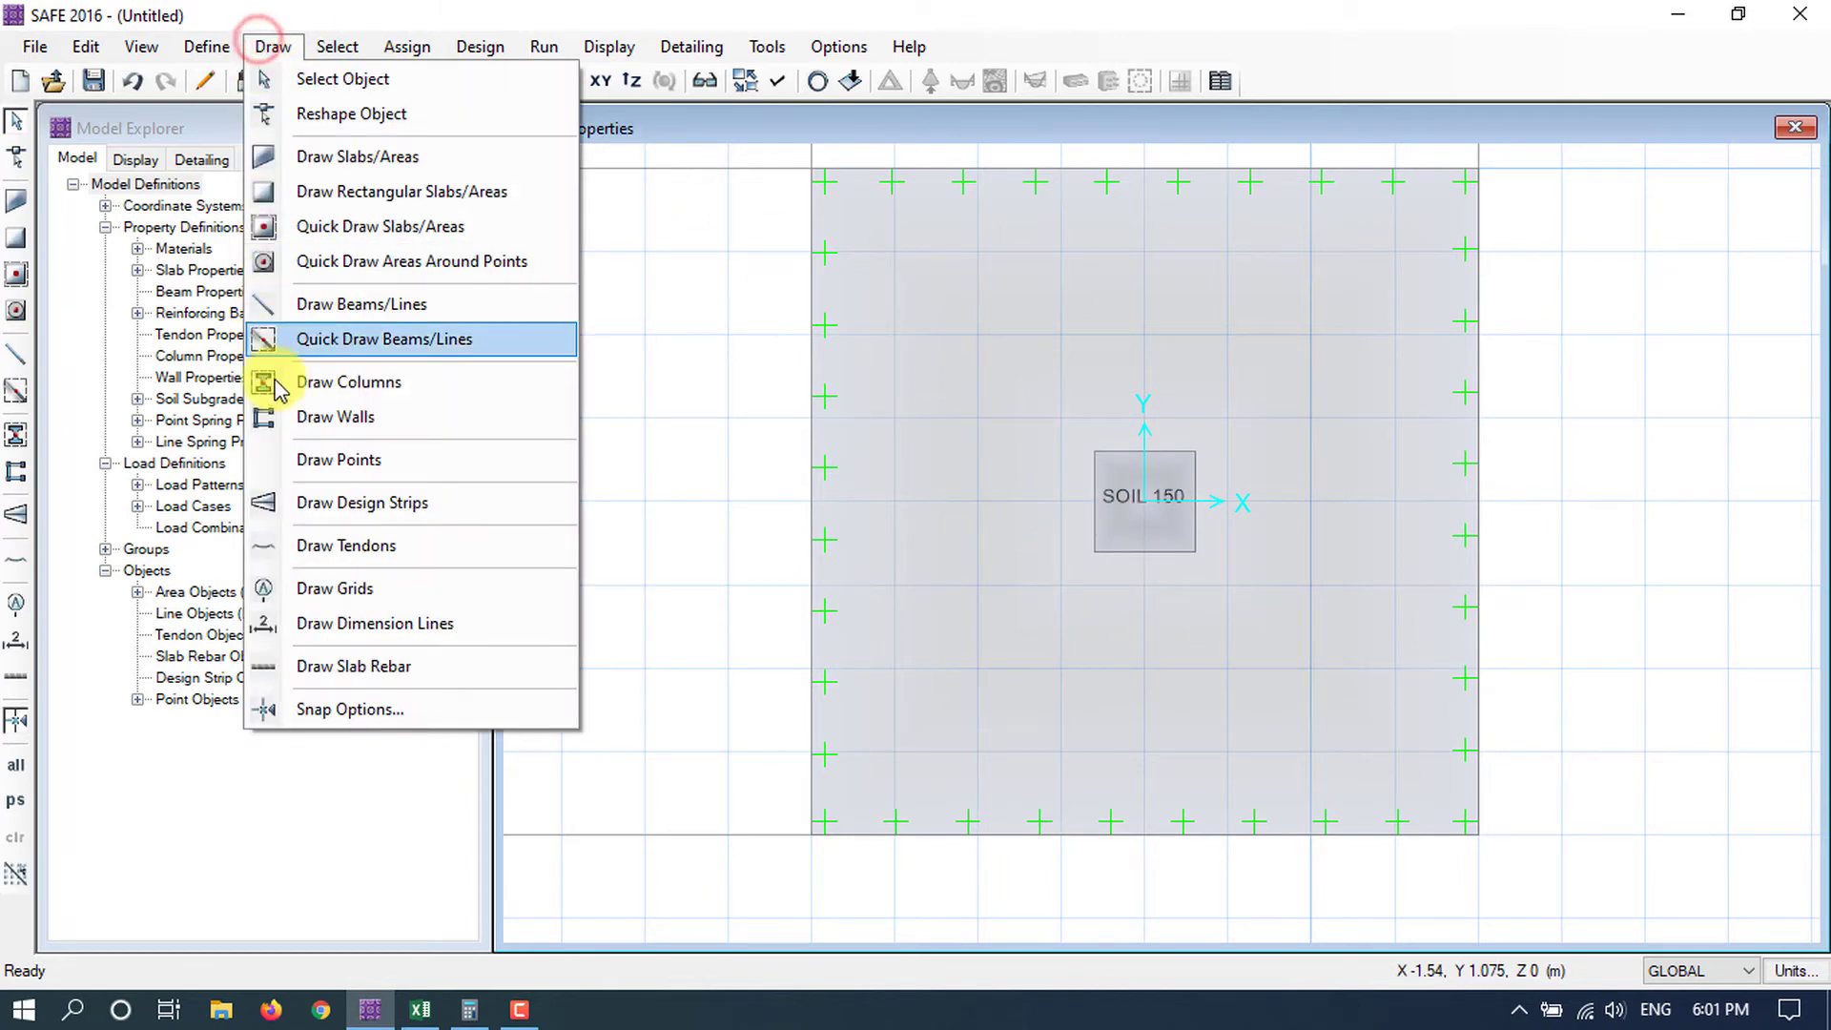
{"action": "left_click", "coordinate": [362, 467]}
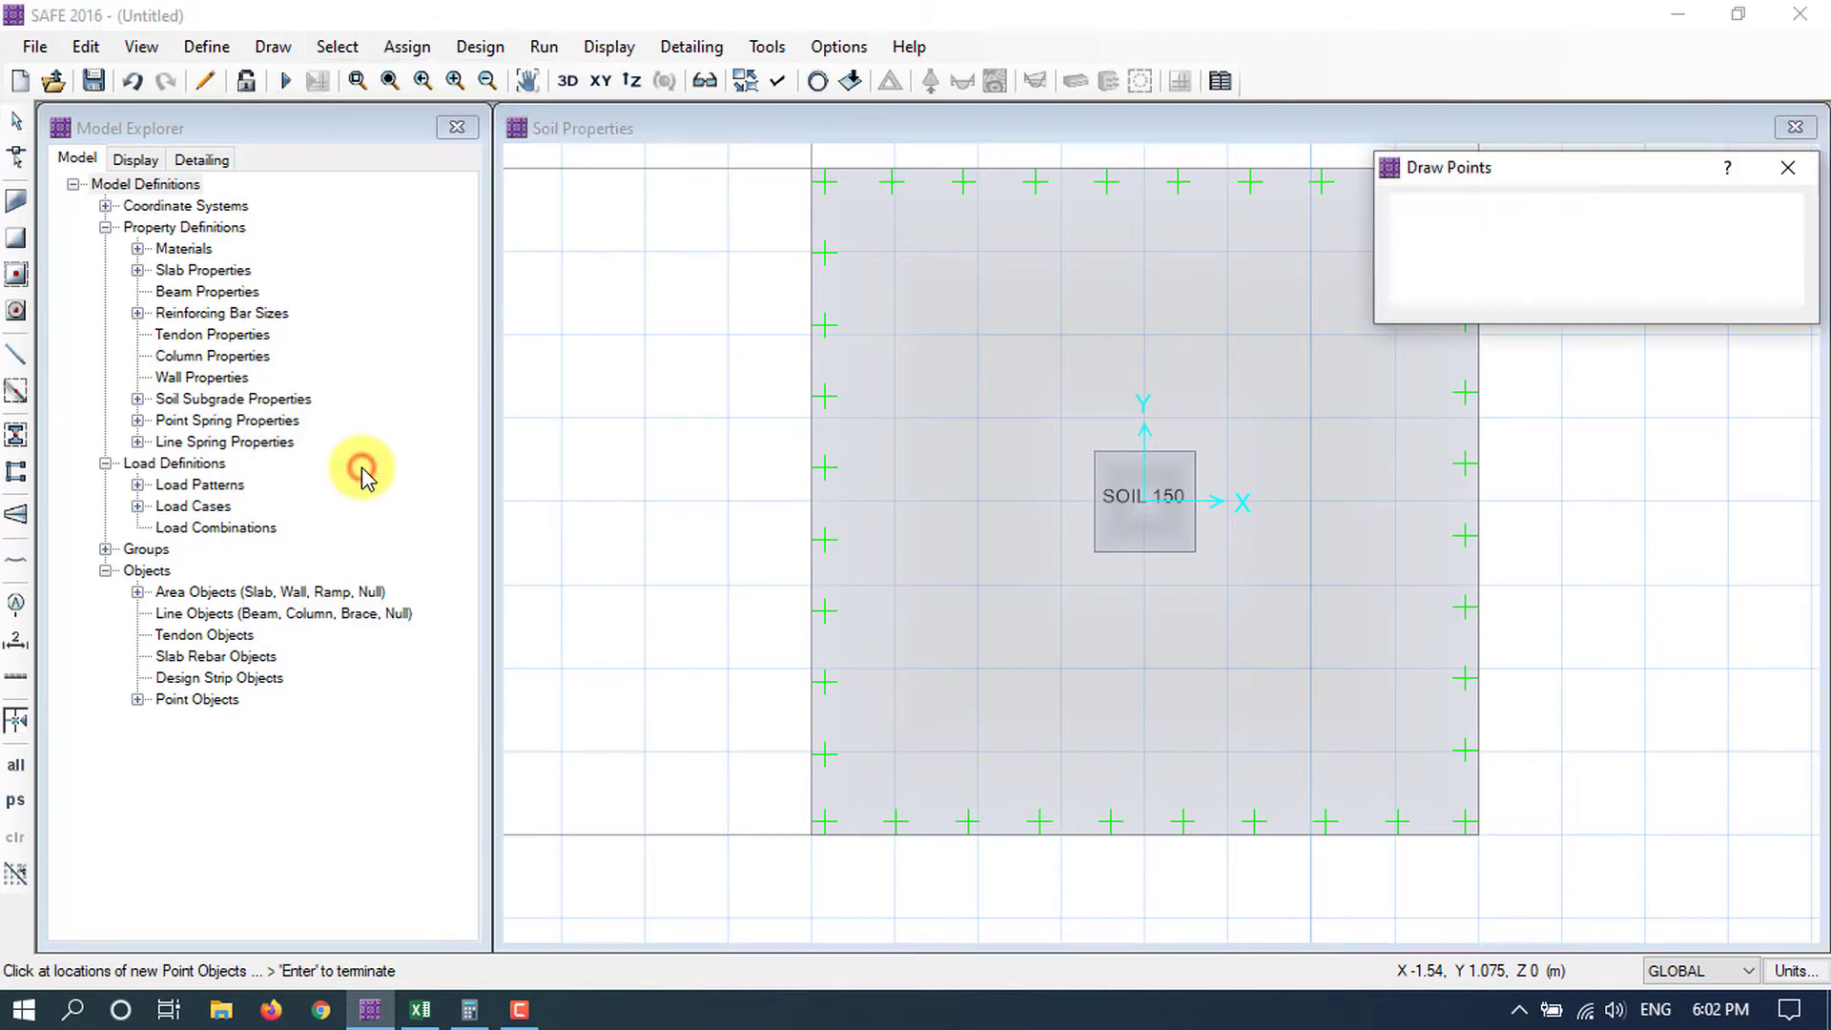
{"action": "left_click", "coordinate": [1146, 503]}
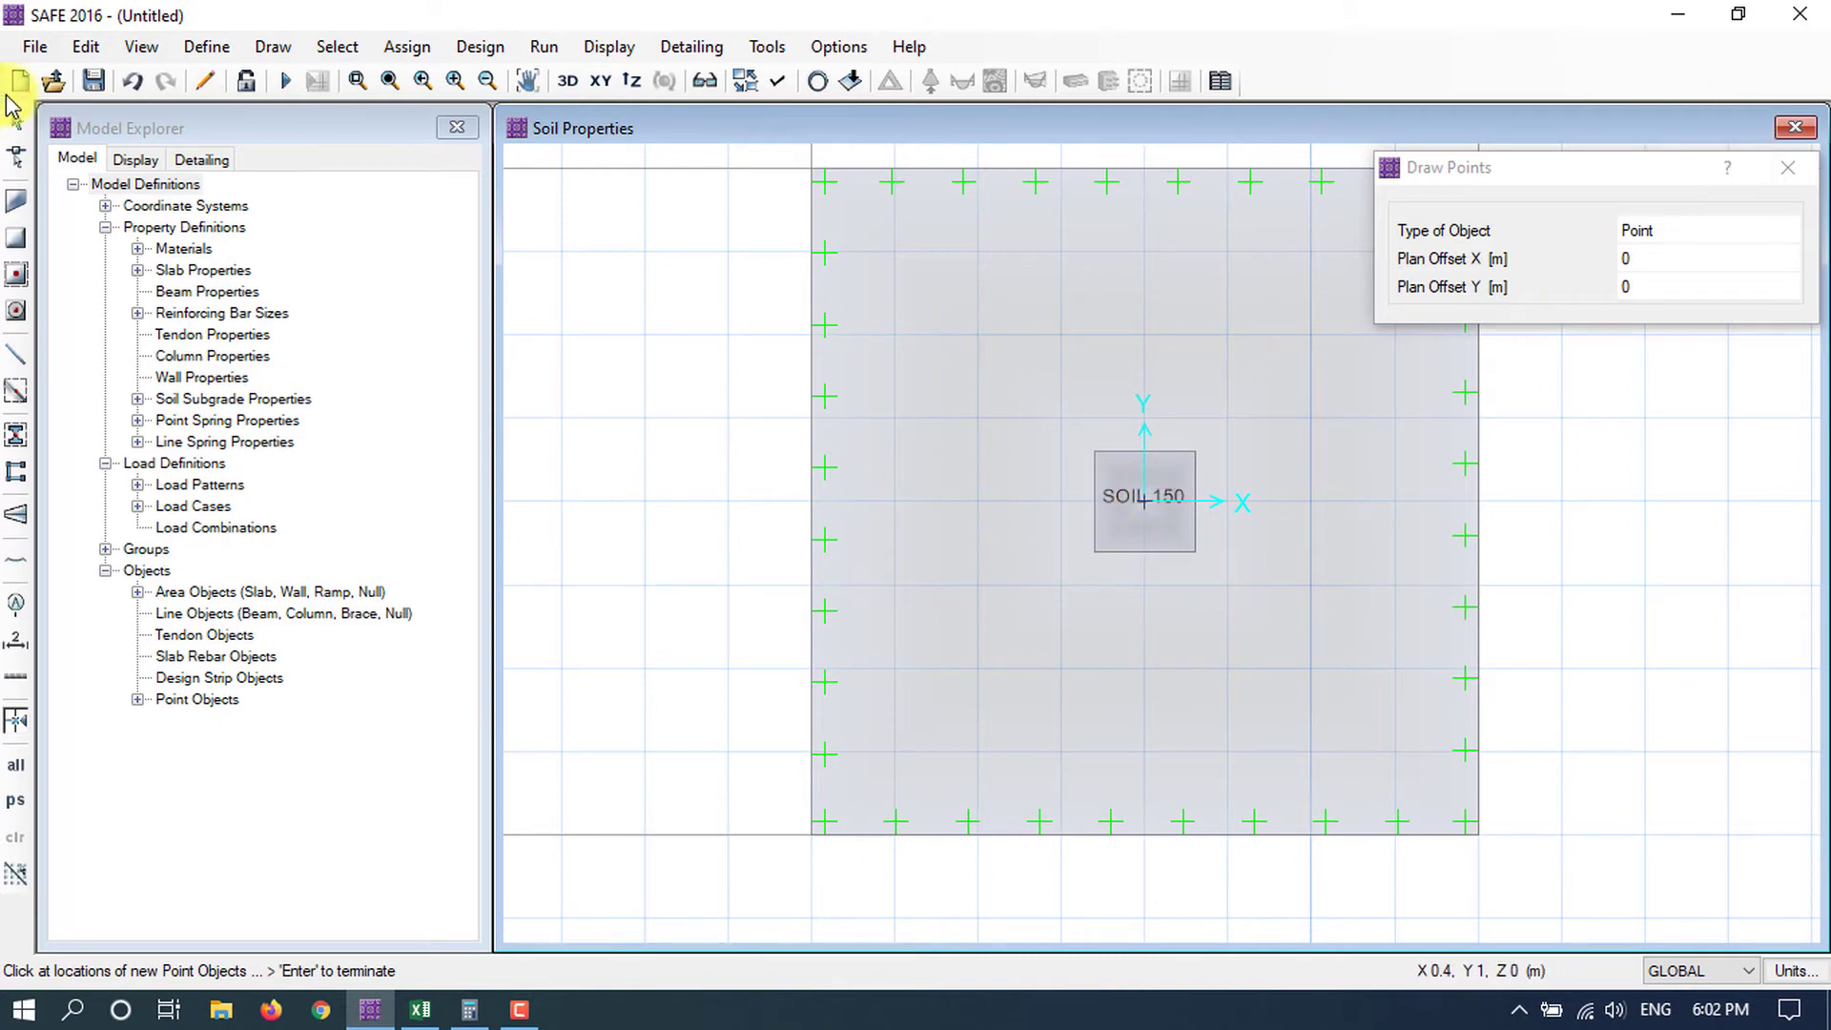
{"action": "left_click", "coordinate": [16, 124]}
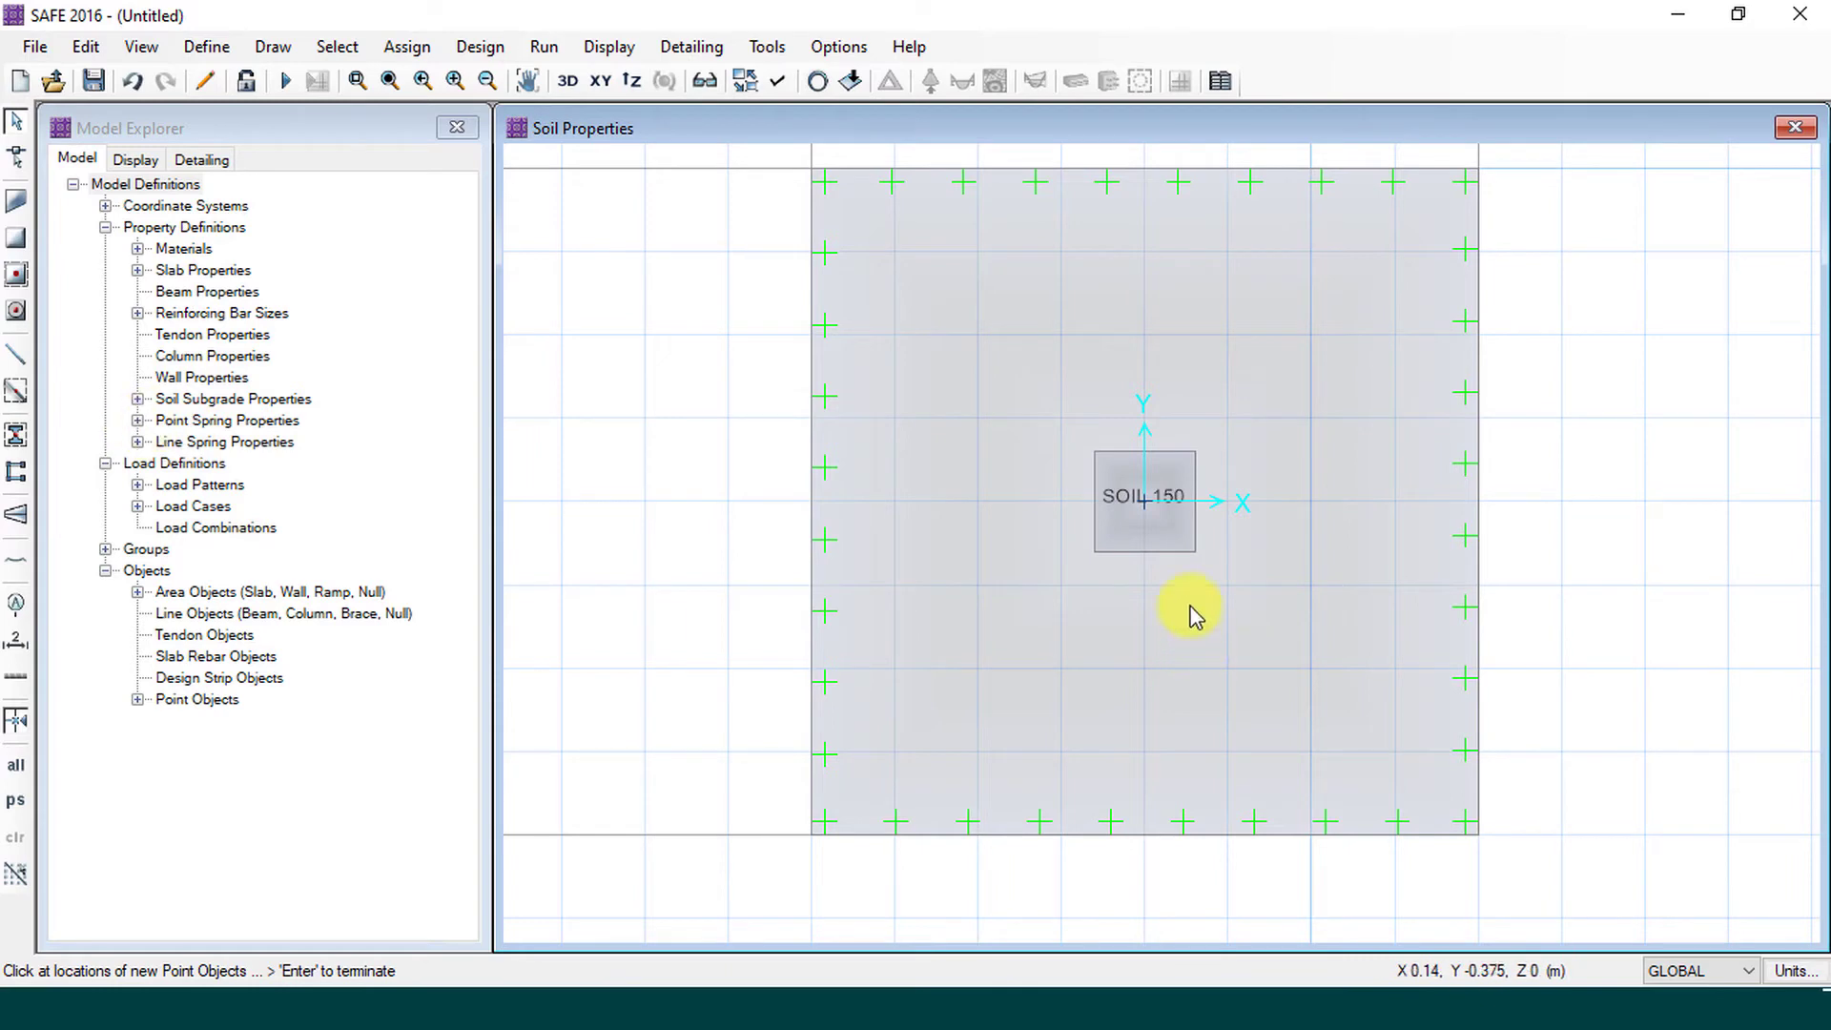
Start assigning a point load to the footing's centre point, with a gravity load of 400 kN for the DEAD pattern.
{"action": "left_click", "coordinate": [1146, 502]}
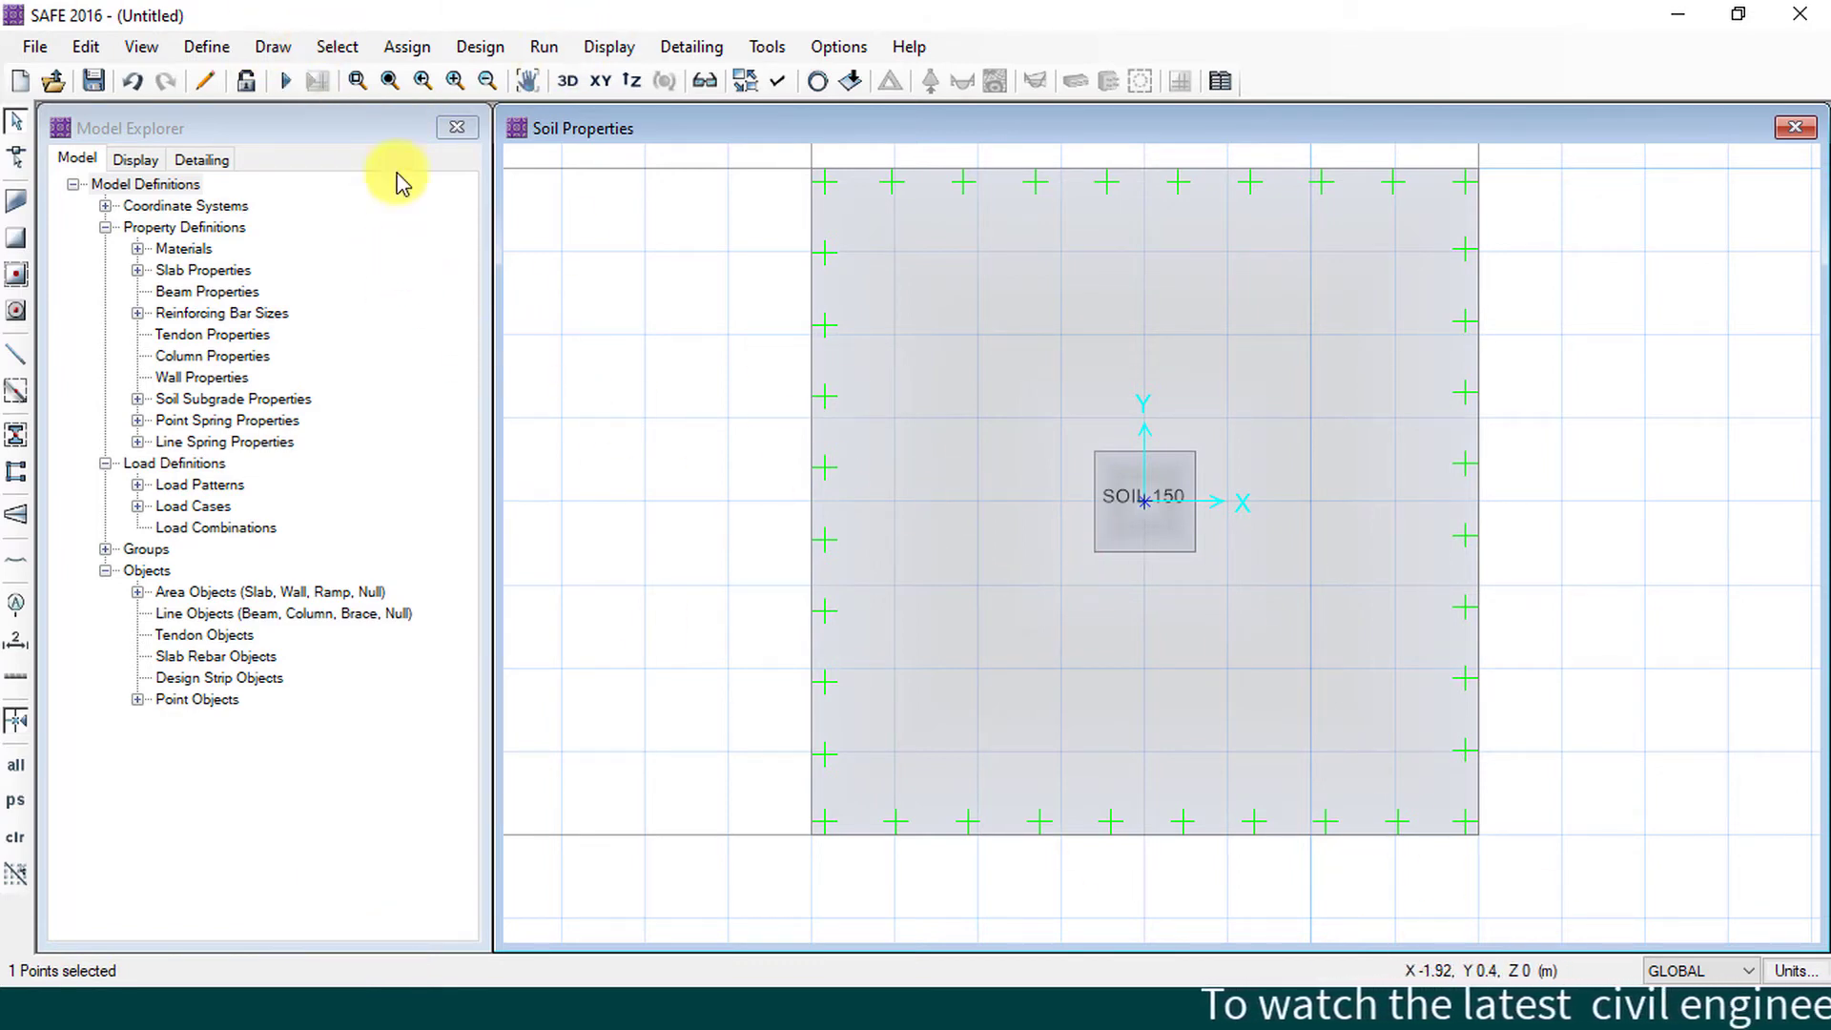
{"action": "left_click", "coordinate": [408, 47]}
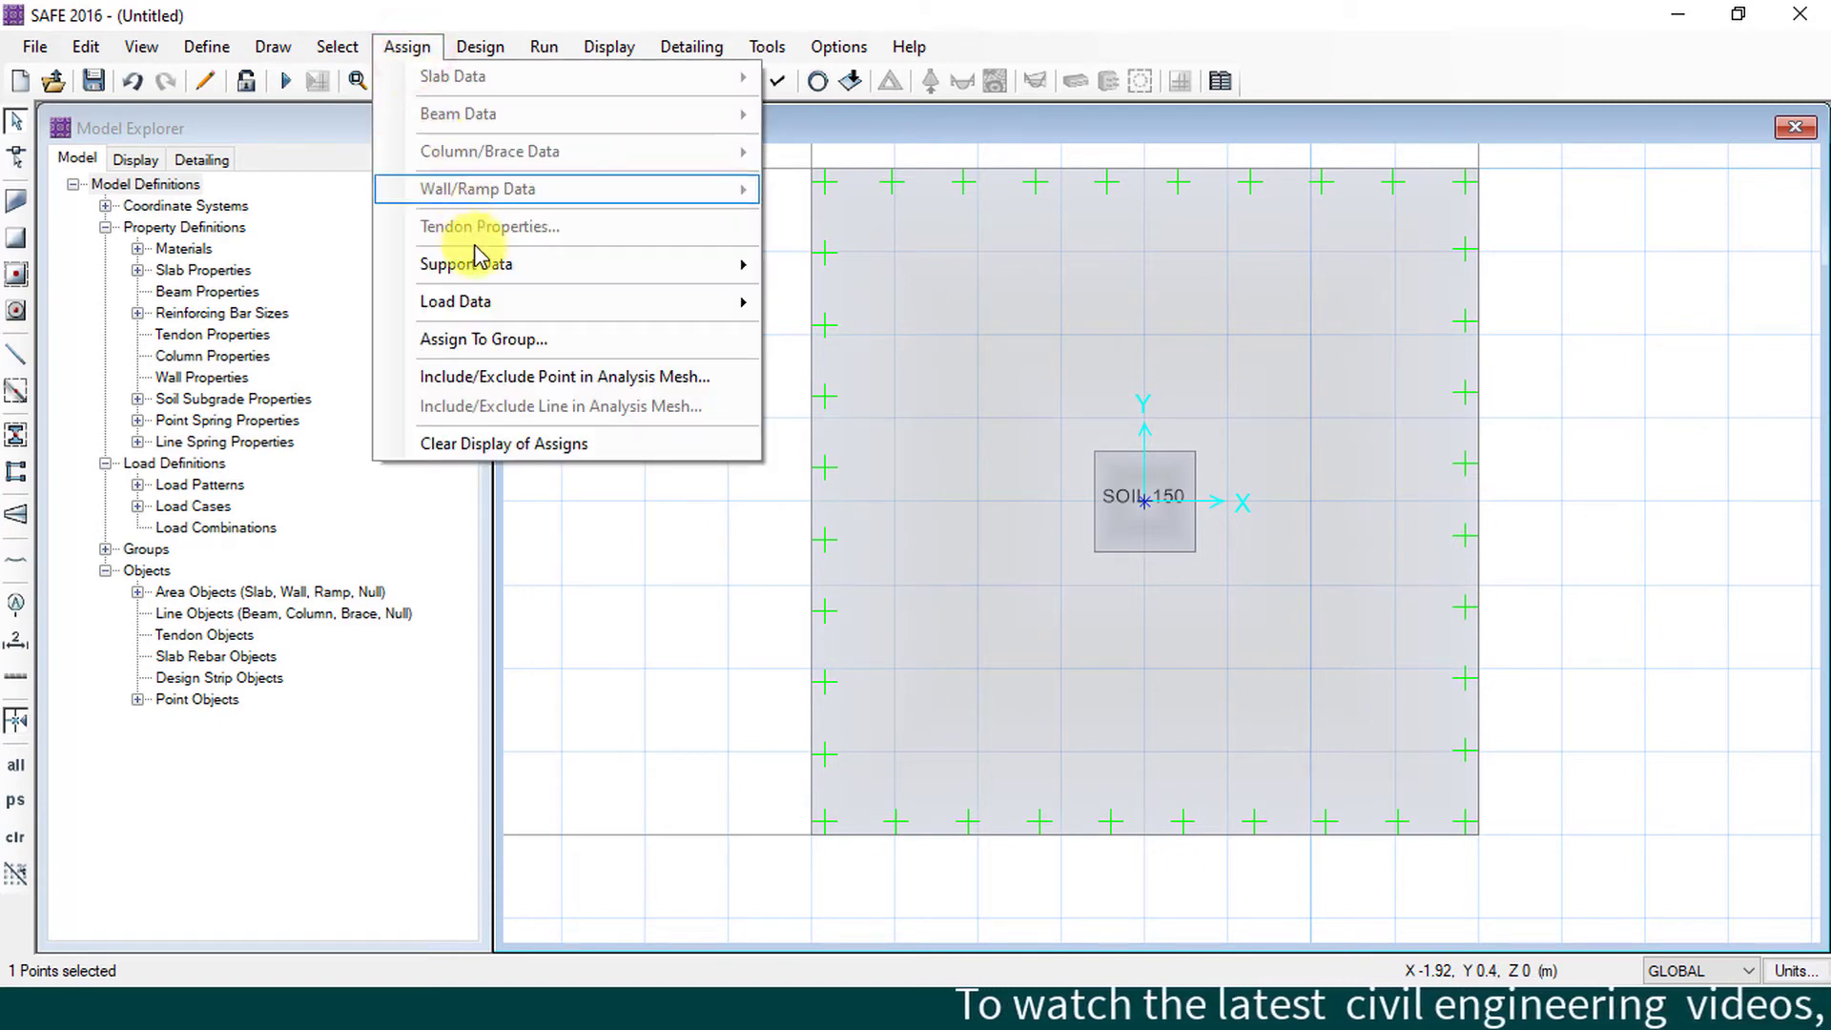
{"action": "mouse_move", "coordinate": [515, 301]}
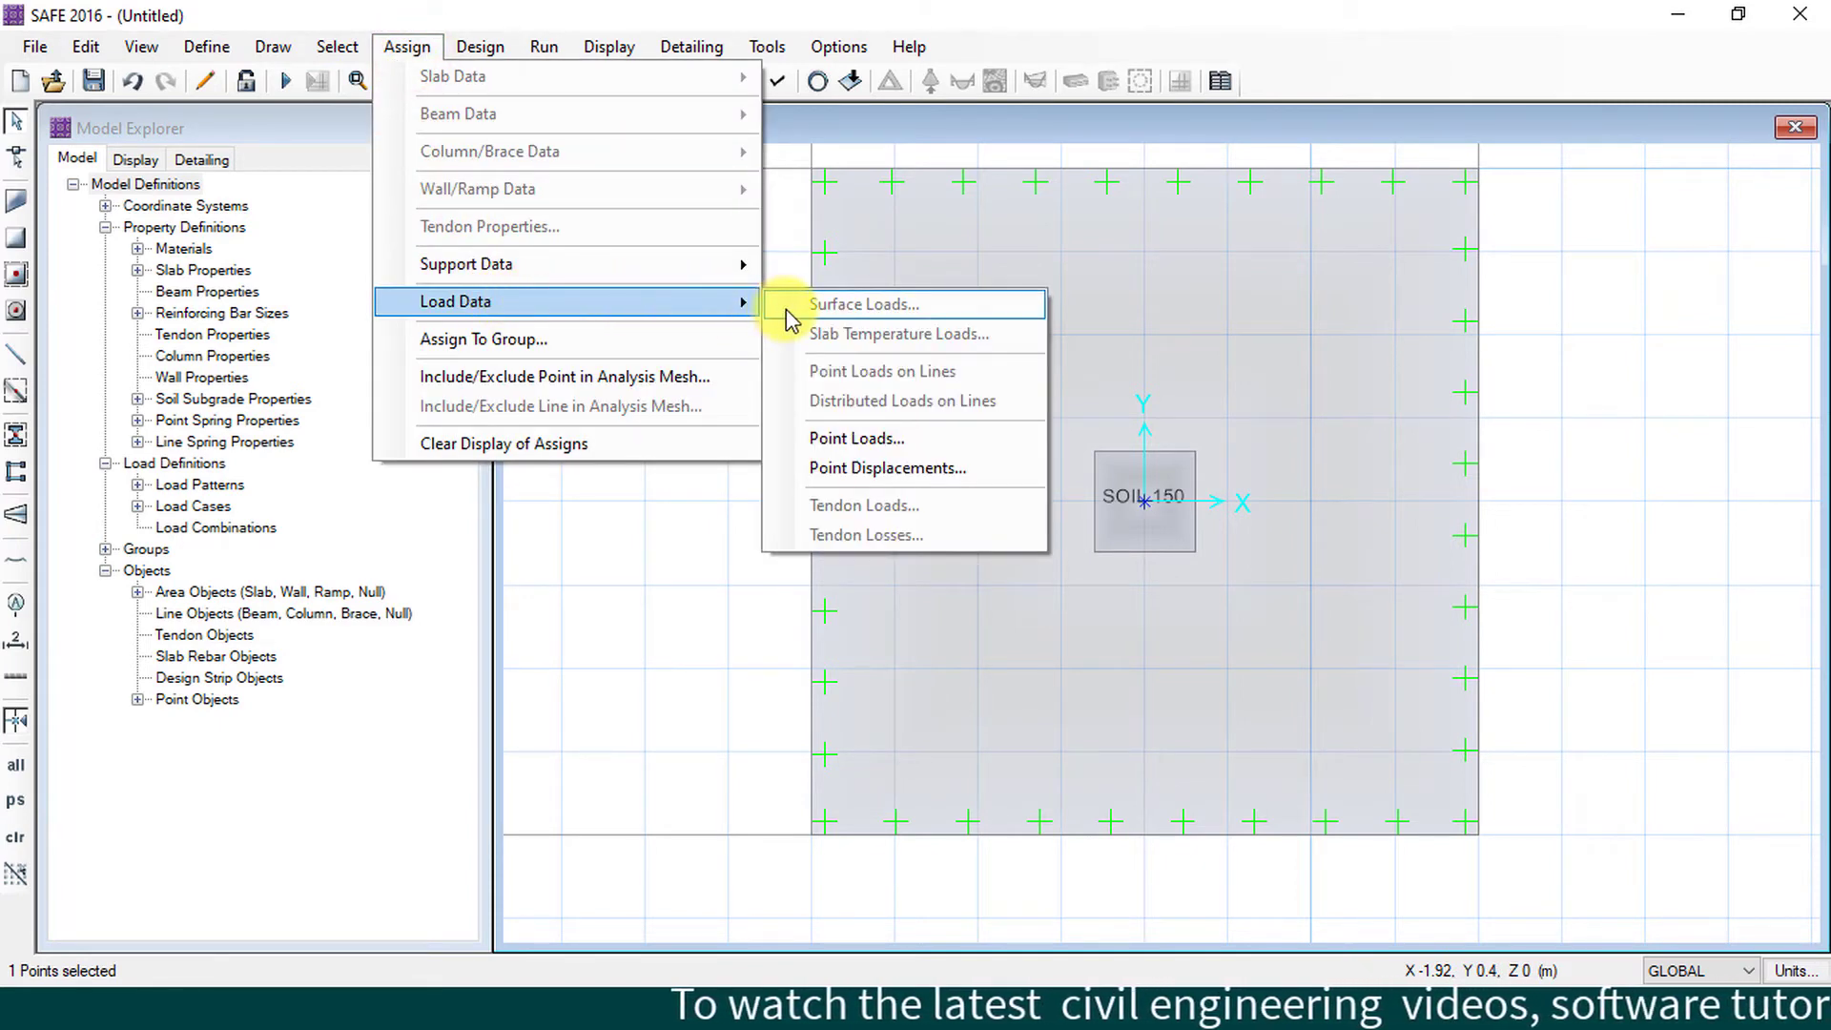
{"action": "left_click", "coordinate": [857, 438]}
{"action": "left_click_drag", "start_coordinate": [1004, 253], "coordinate": [560, 189]}
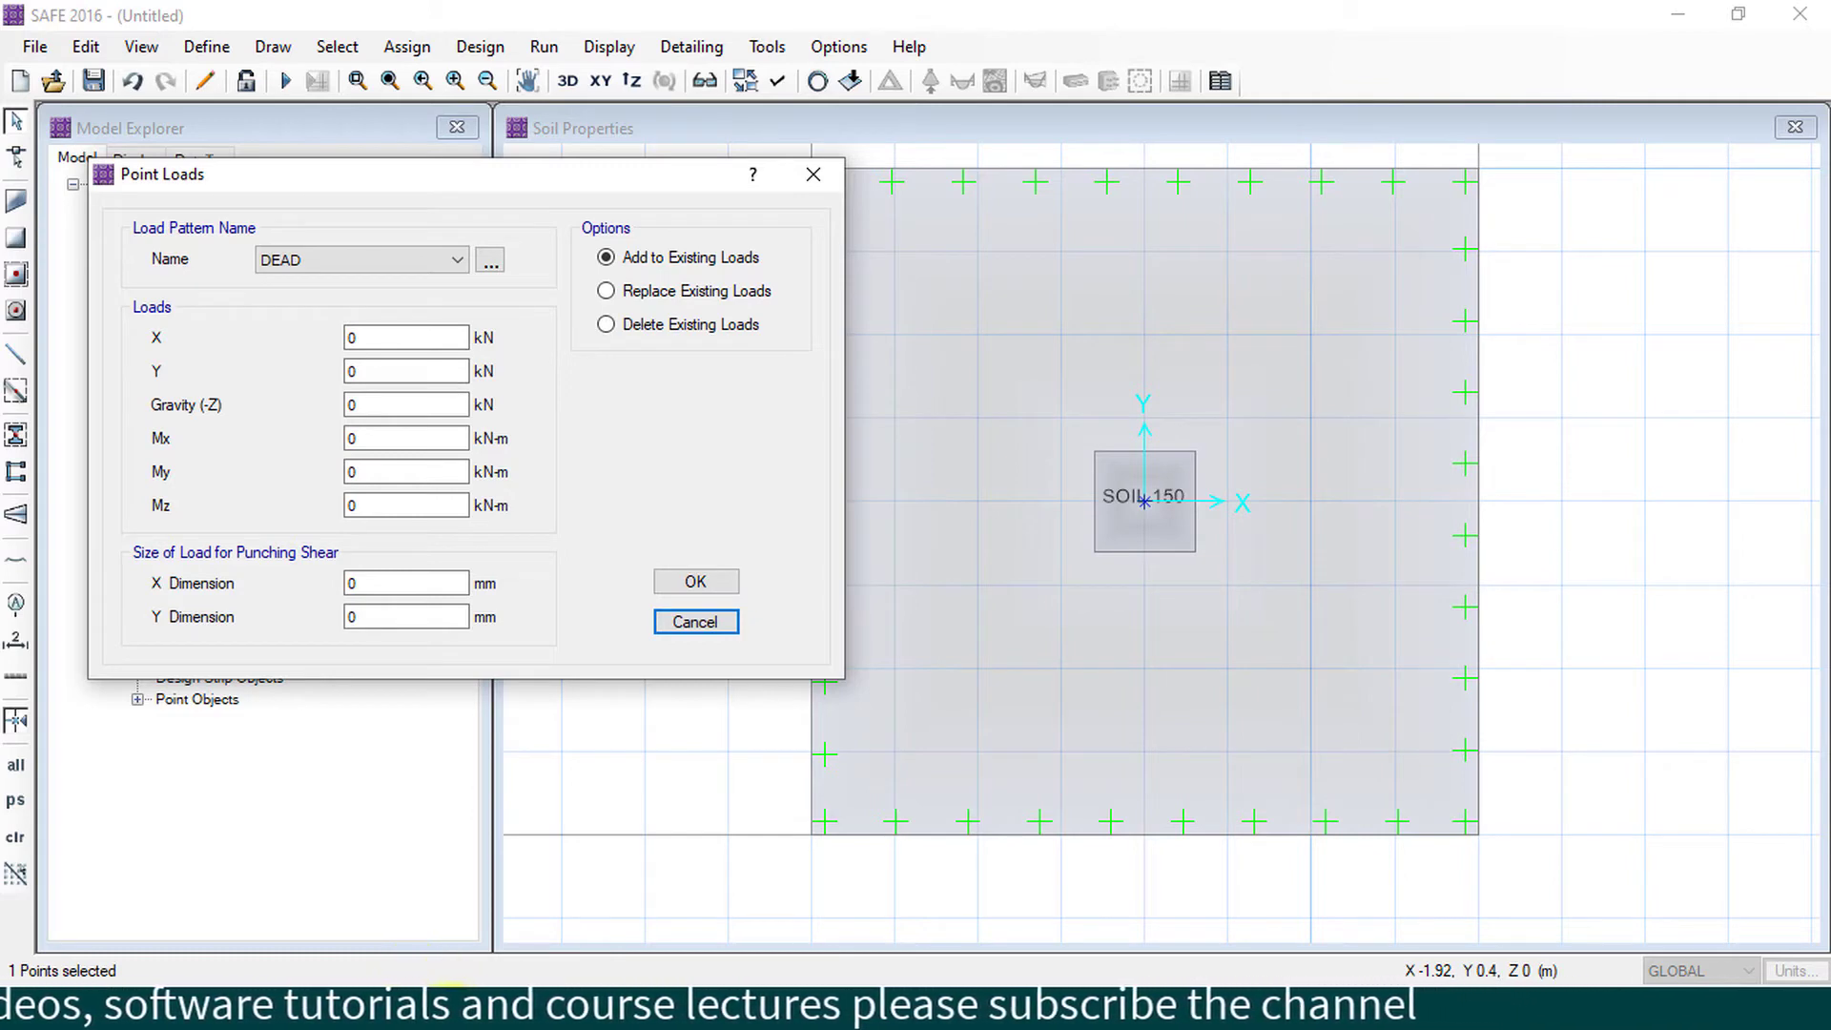
{"action": "mouse_move", "coordinate": [491, 1013]}
{"action": "left_click", "coordinate": [490, 897]}
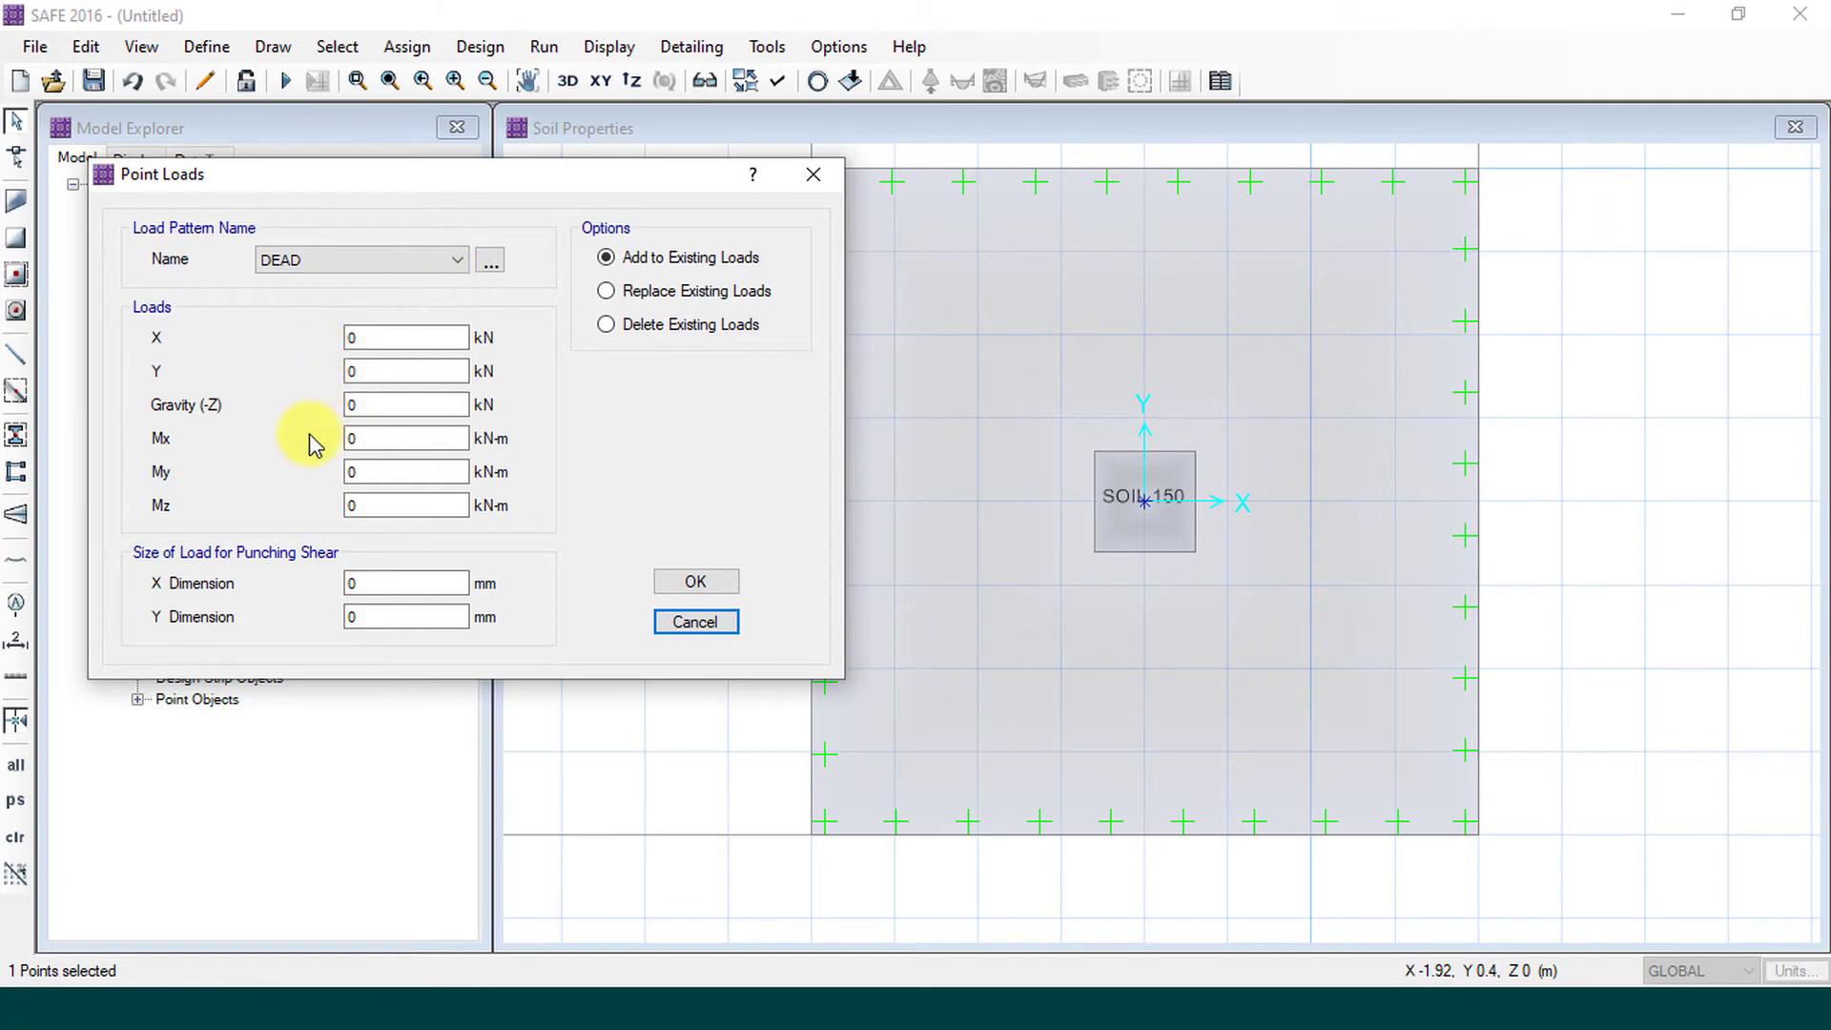
{"action": "double_click", "coordinate": [377, 407]}
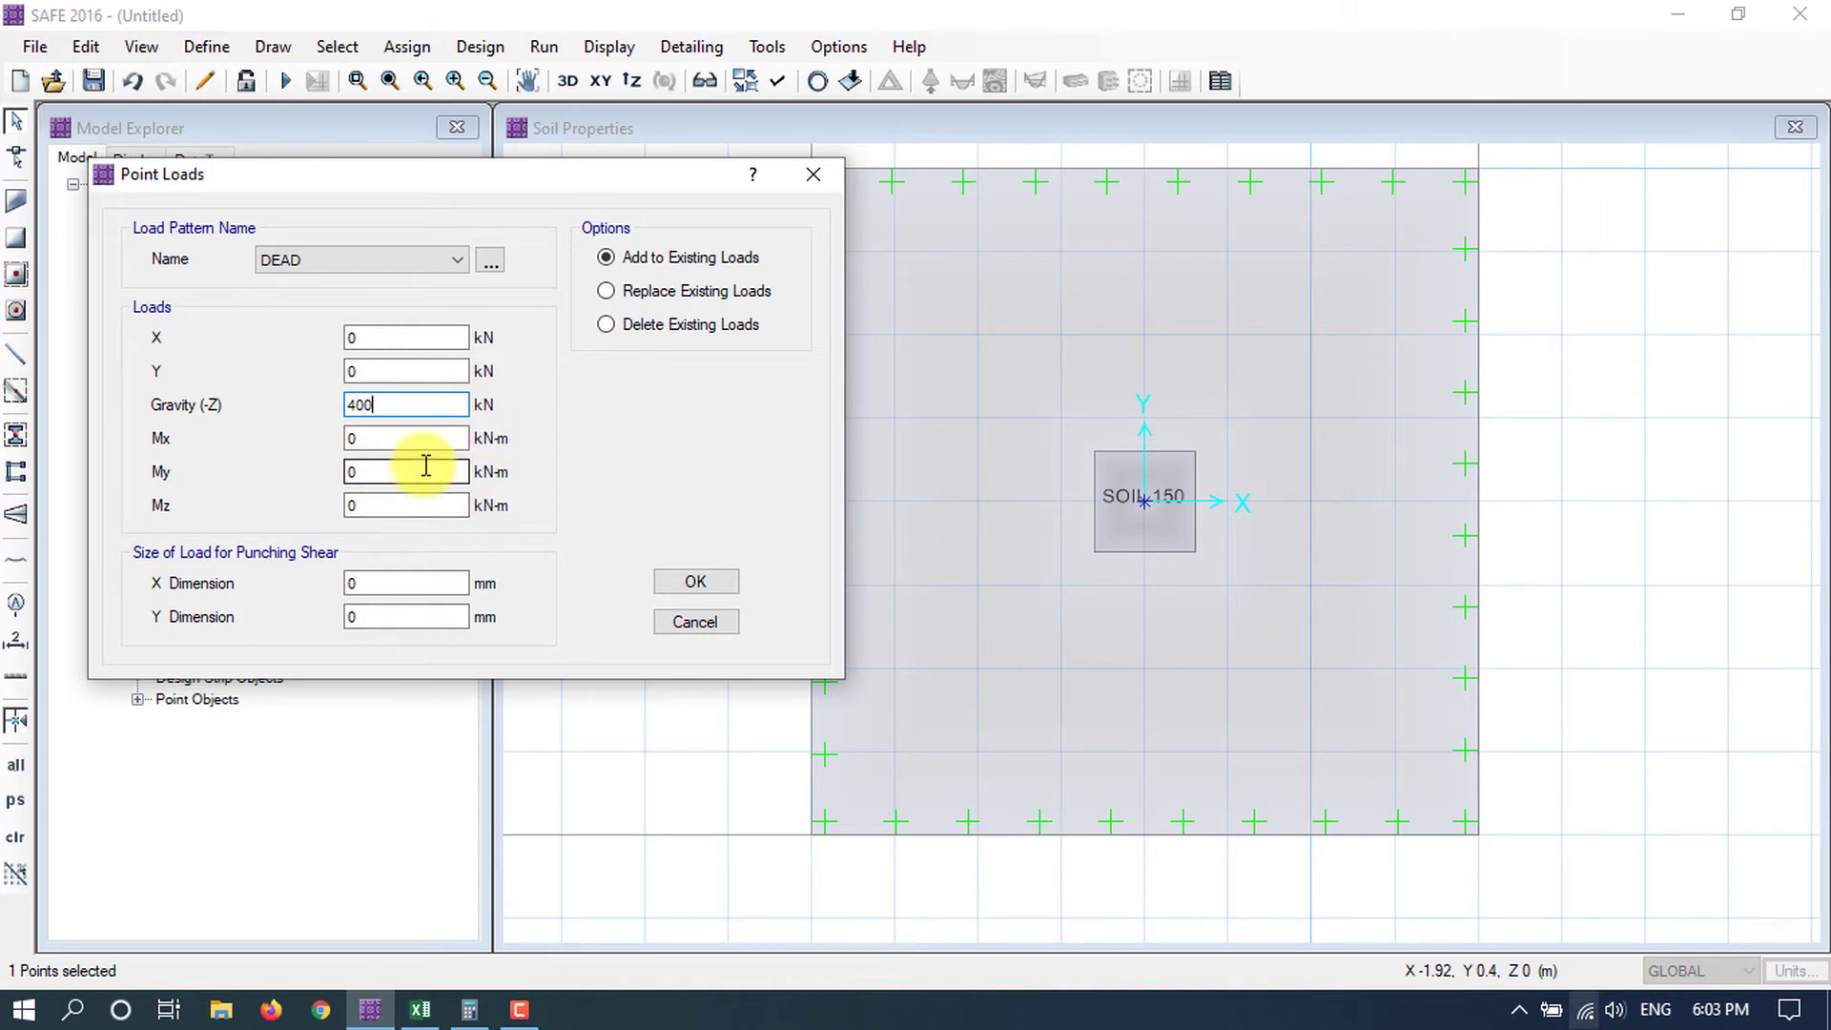
Set the load's punching shear size to 300 mm by 300 mm and apply it, replacing existing loads.
{"action": "left_click", "coordinate": [373, 585]}
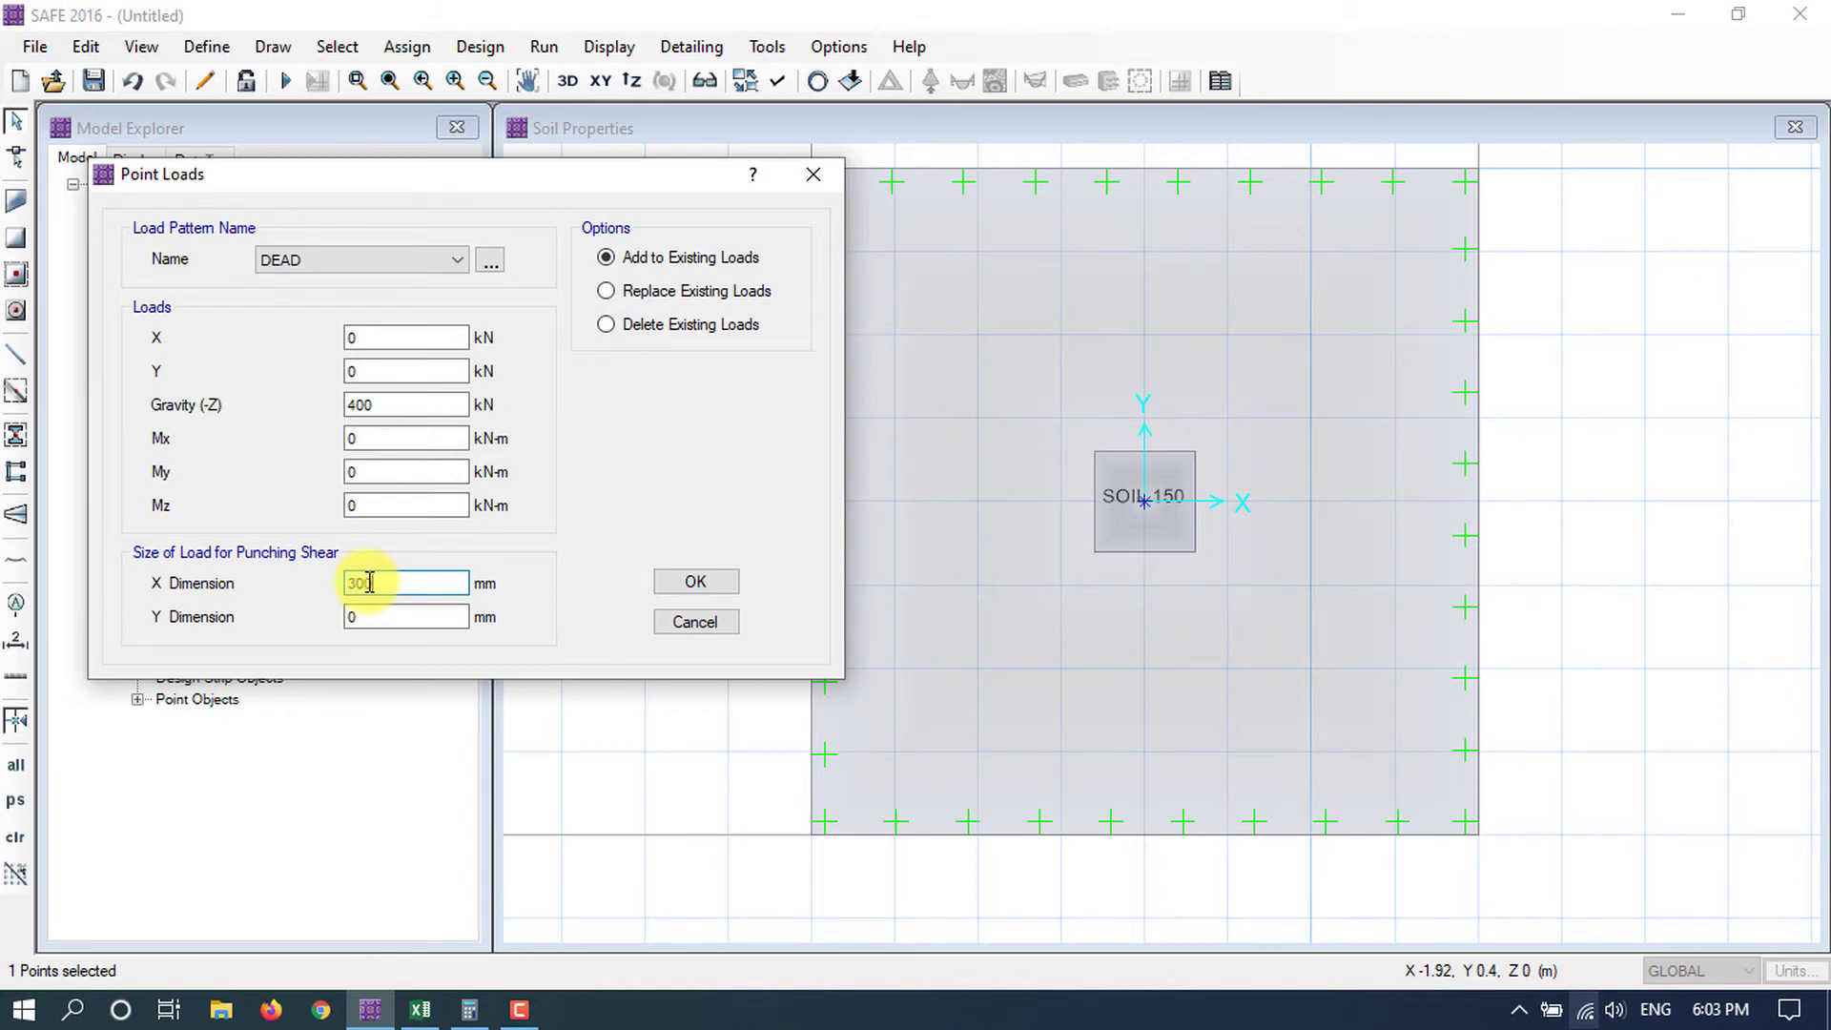
{"action": "left_click", "coordinate": [357, 617]}
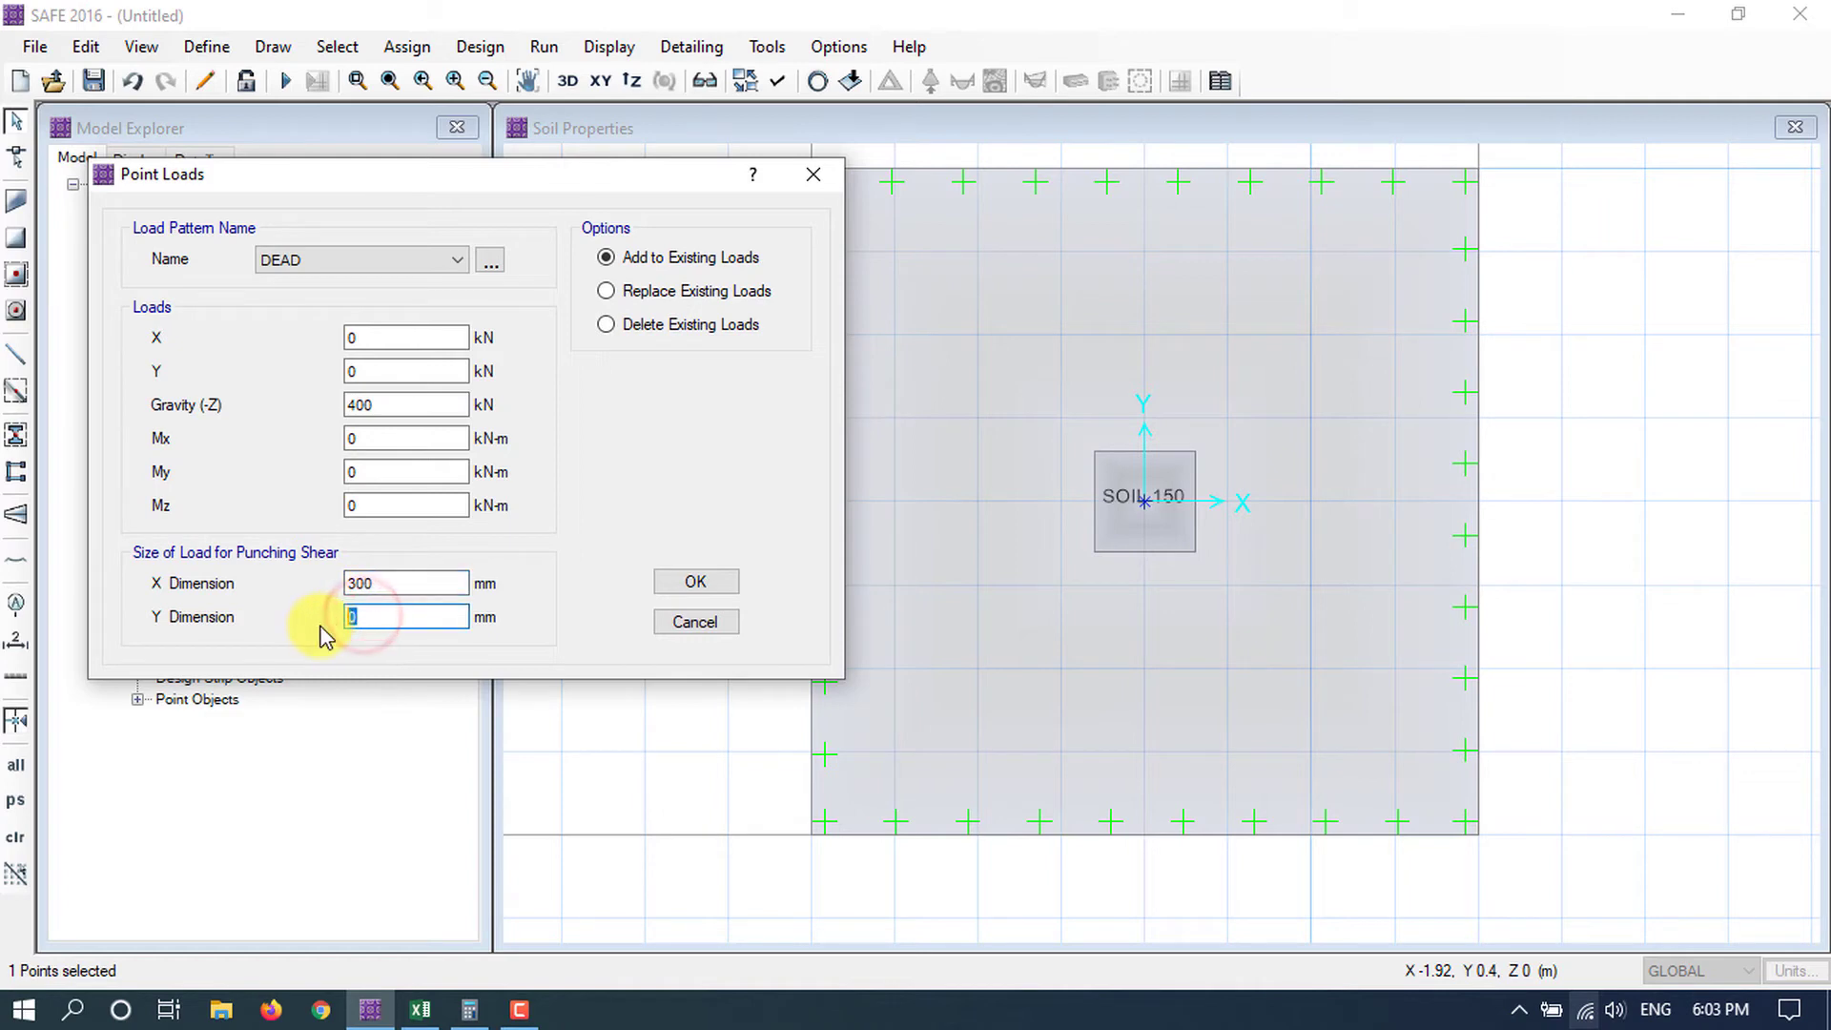
{"action": "type", "text": "300"}
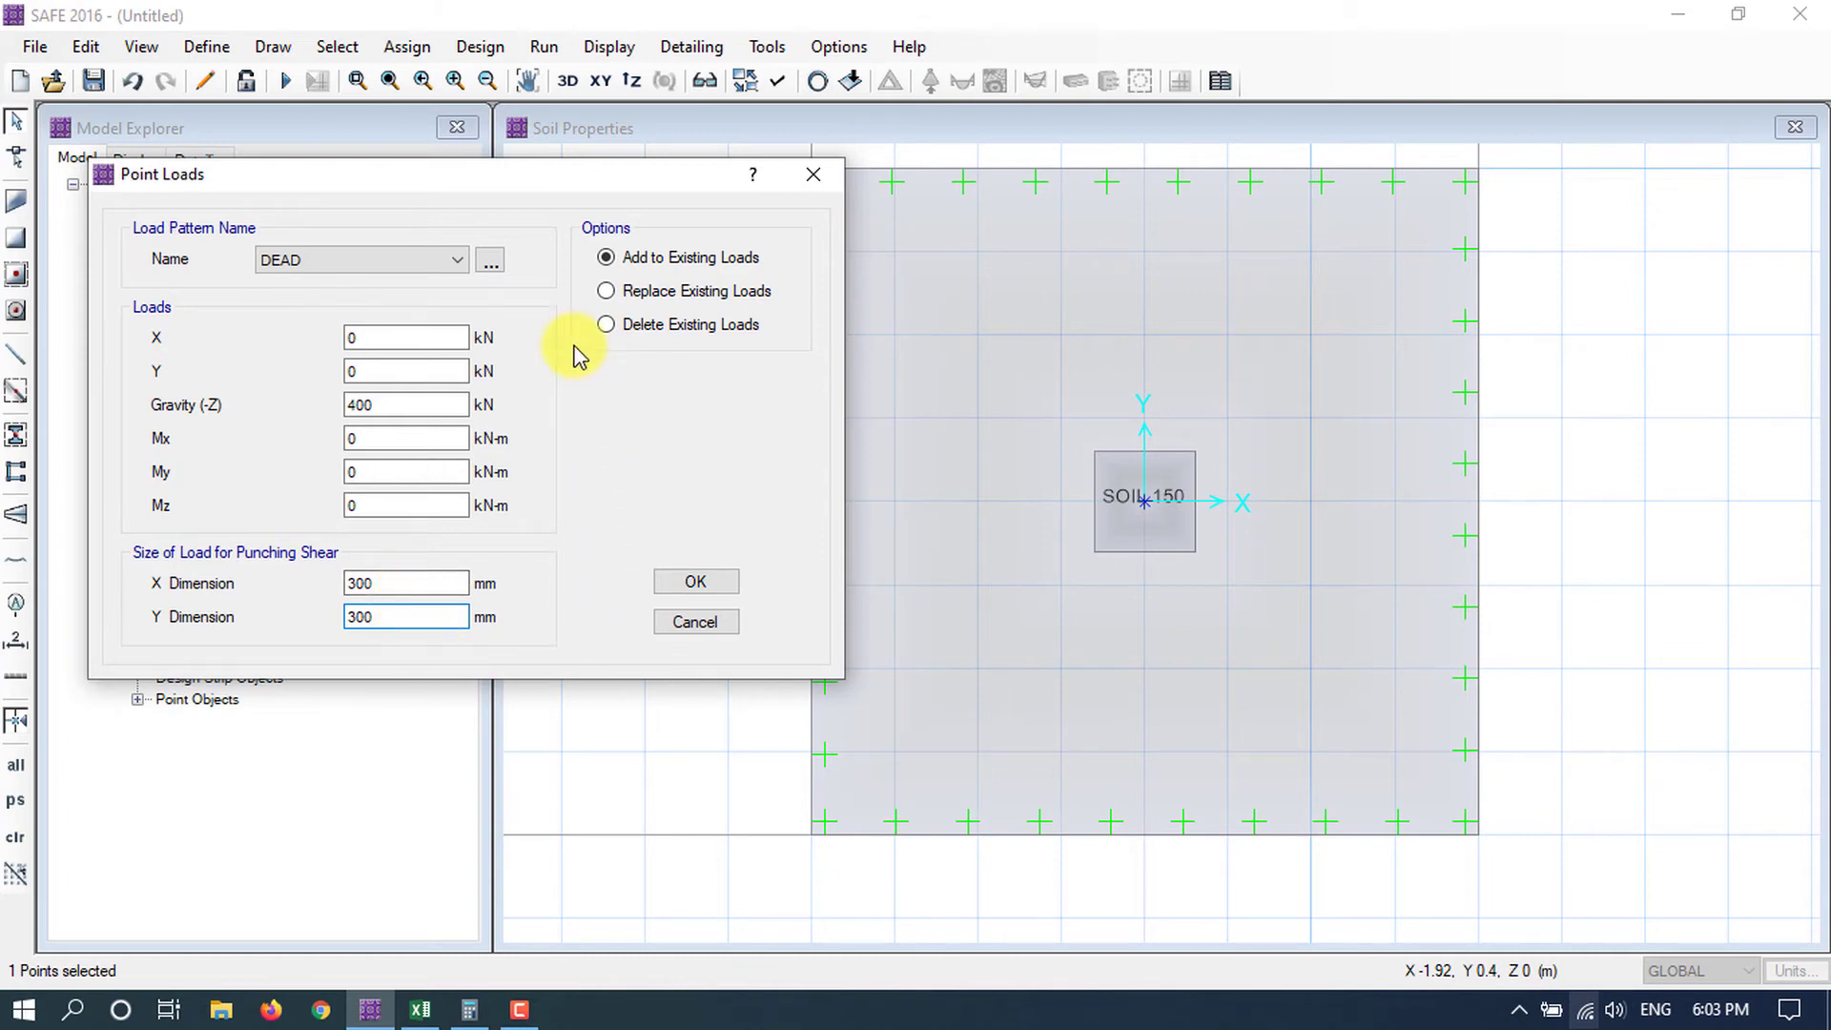
{"action": "left_click", "coordinate": [607, 292]}
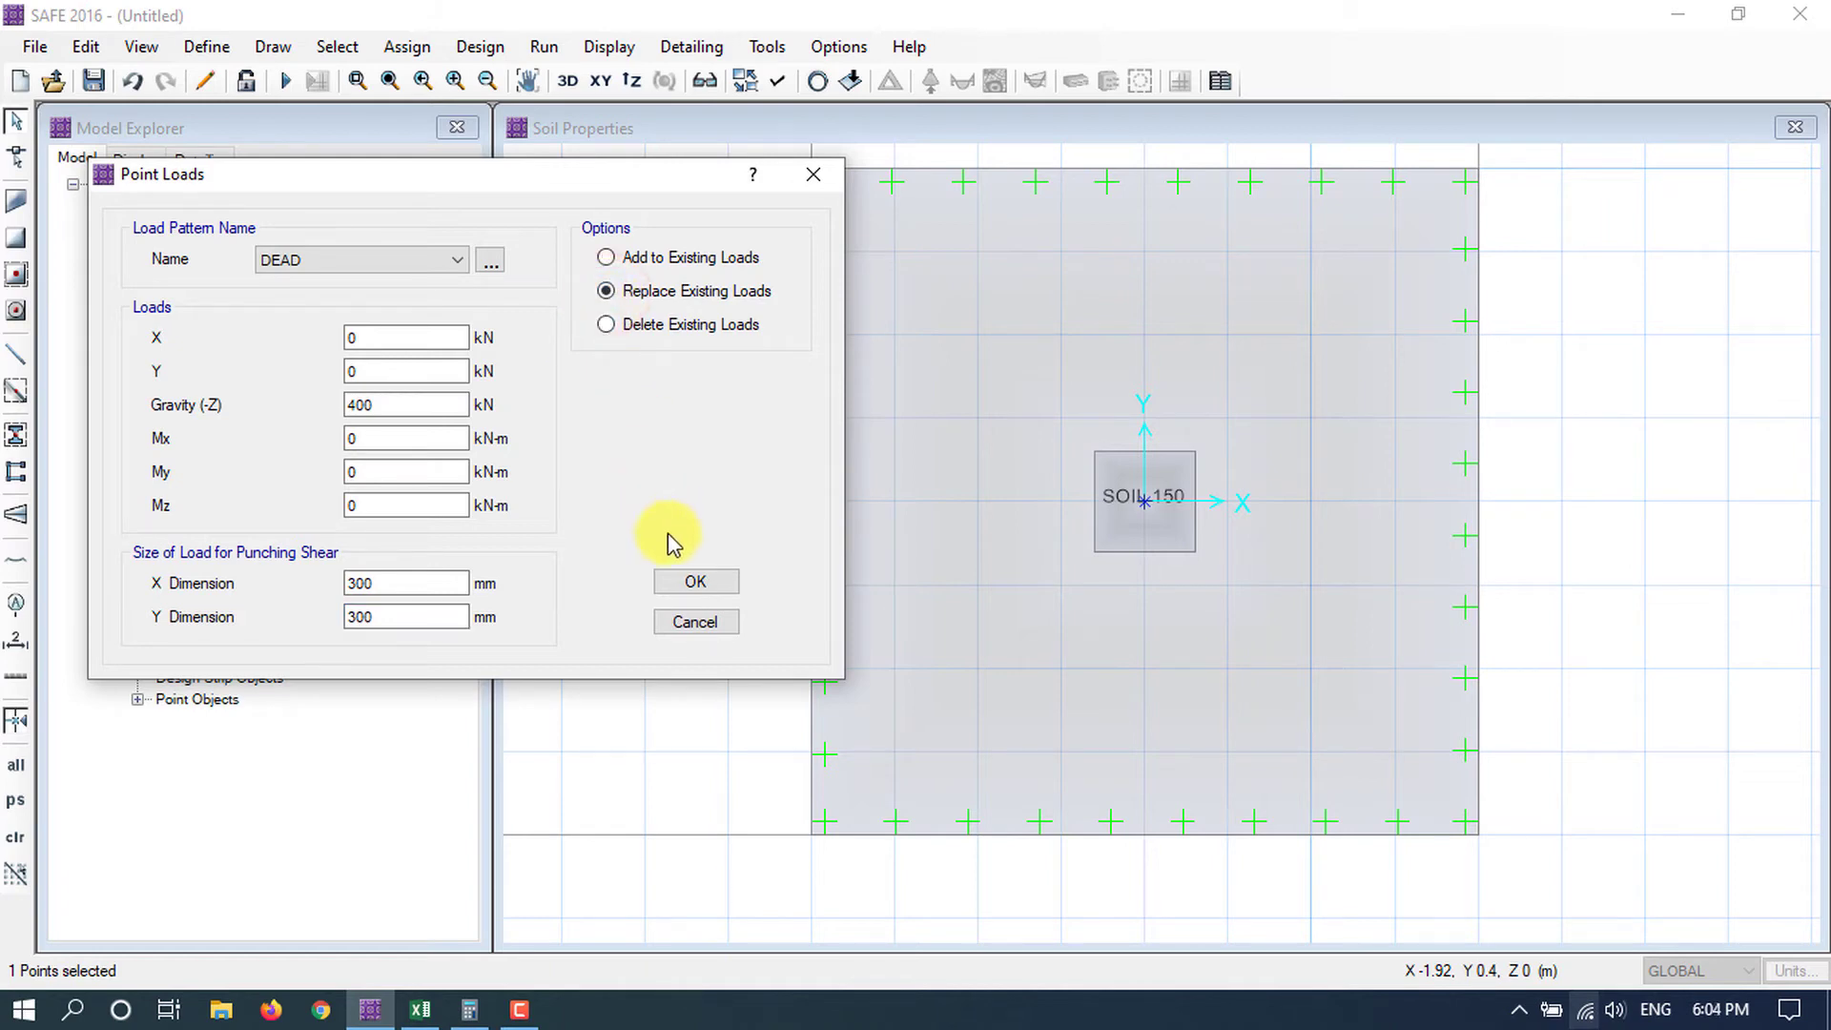
{"action": "left_click", "coordinate": [700, 581]}
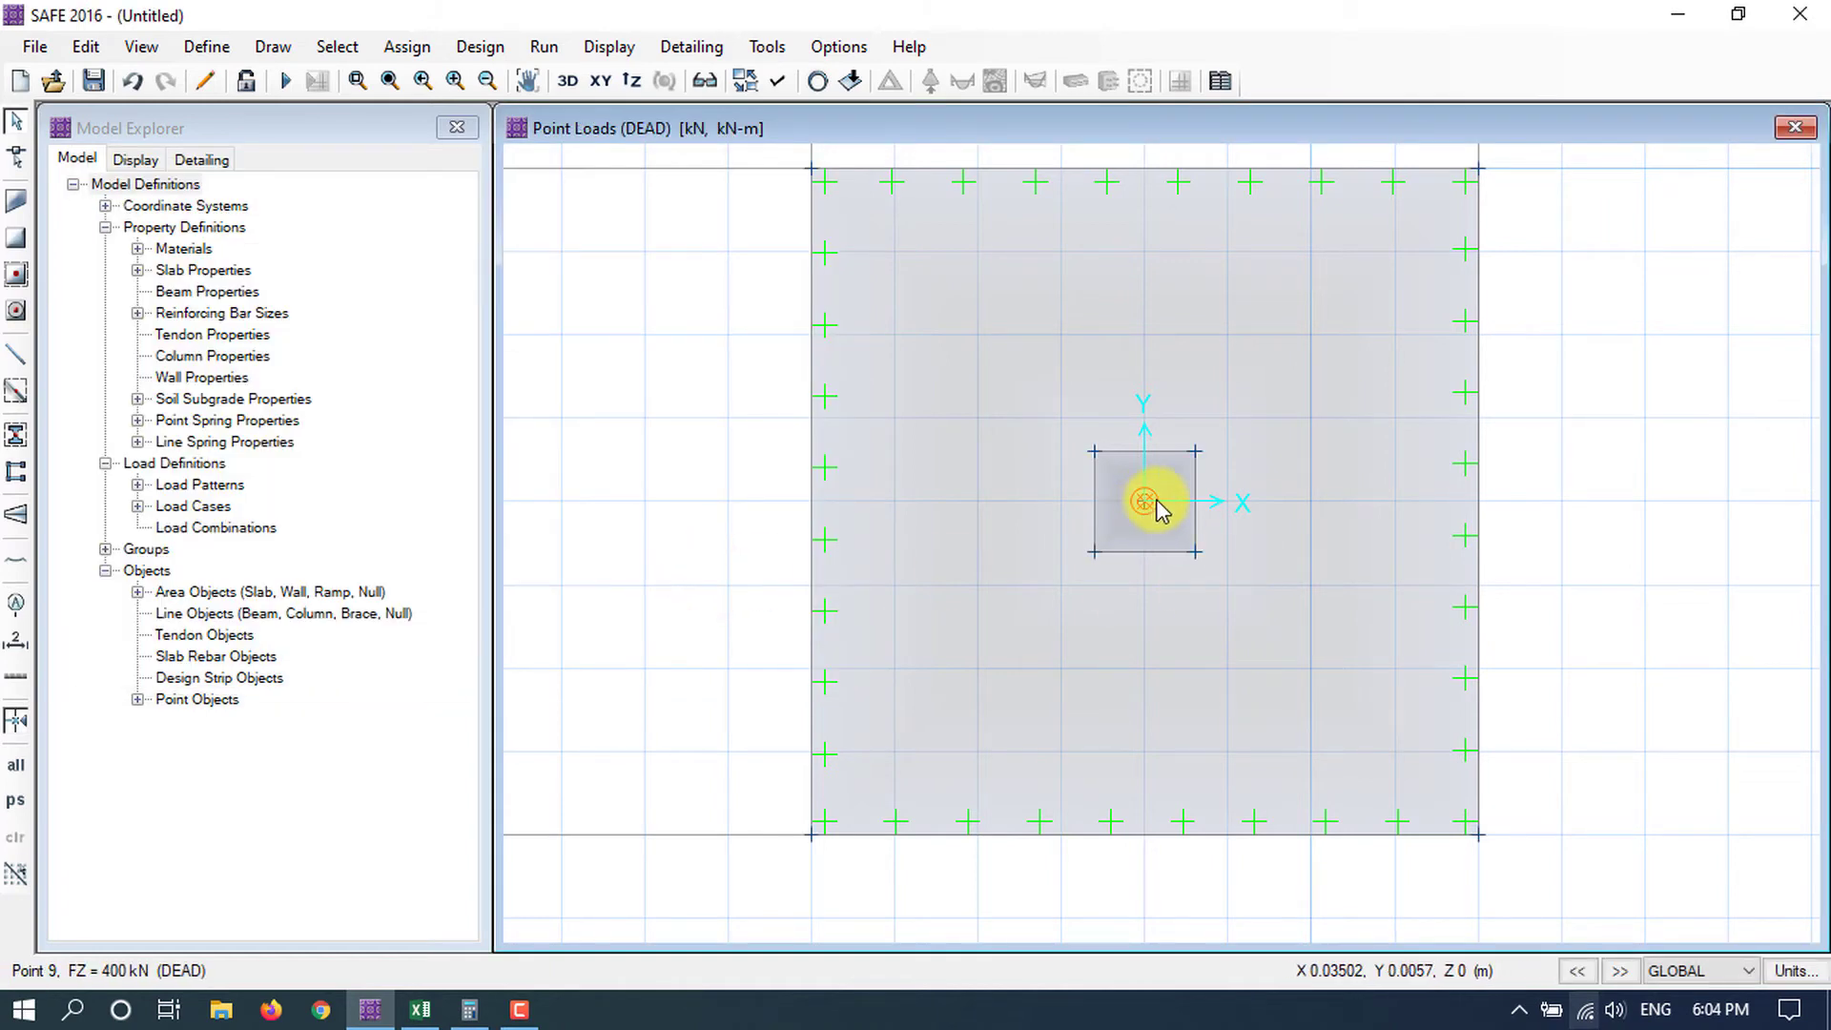
{"action": "scroll", "coordinate": [1157, 500], "scroll_direction": "up", "scroll_amount": 2}
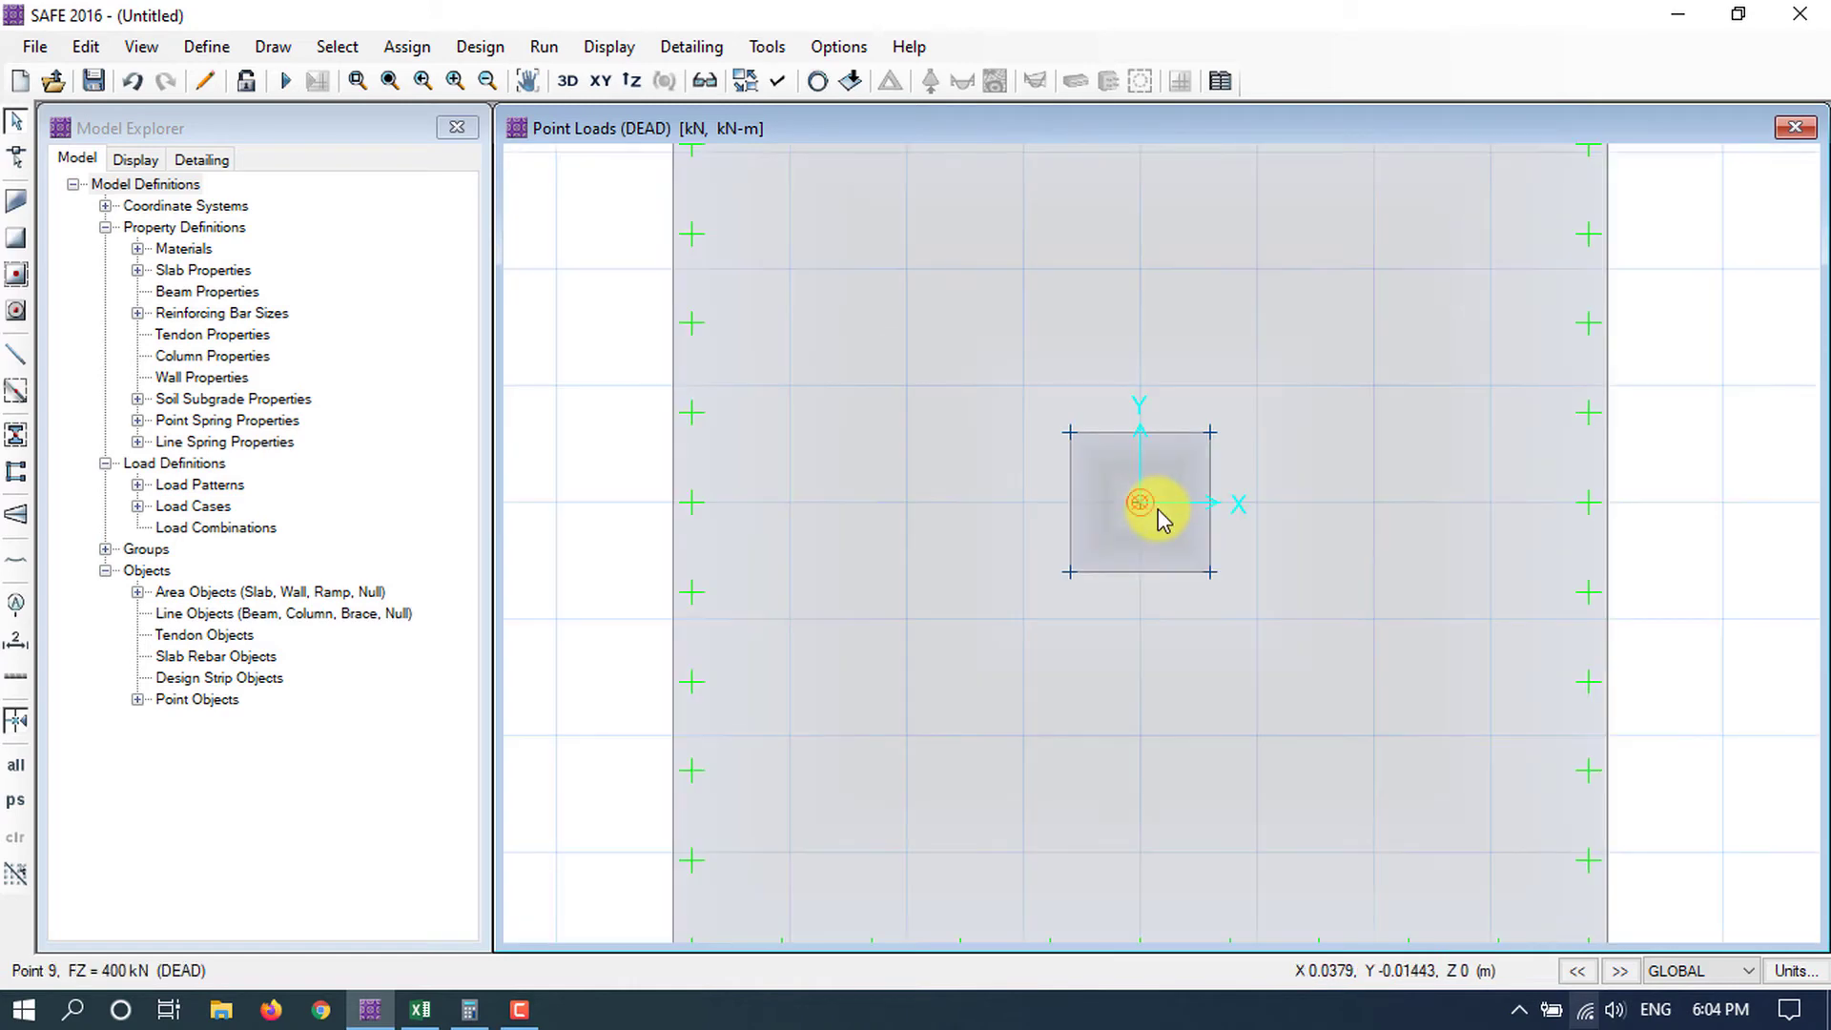
Examine the footing and its centre point load in the 3D view and return to the plan view.
{"action": "scroll", "coordinate": [1159, 507], "scroll_direction": "down", "scroll_amount": 1}
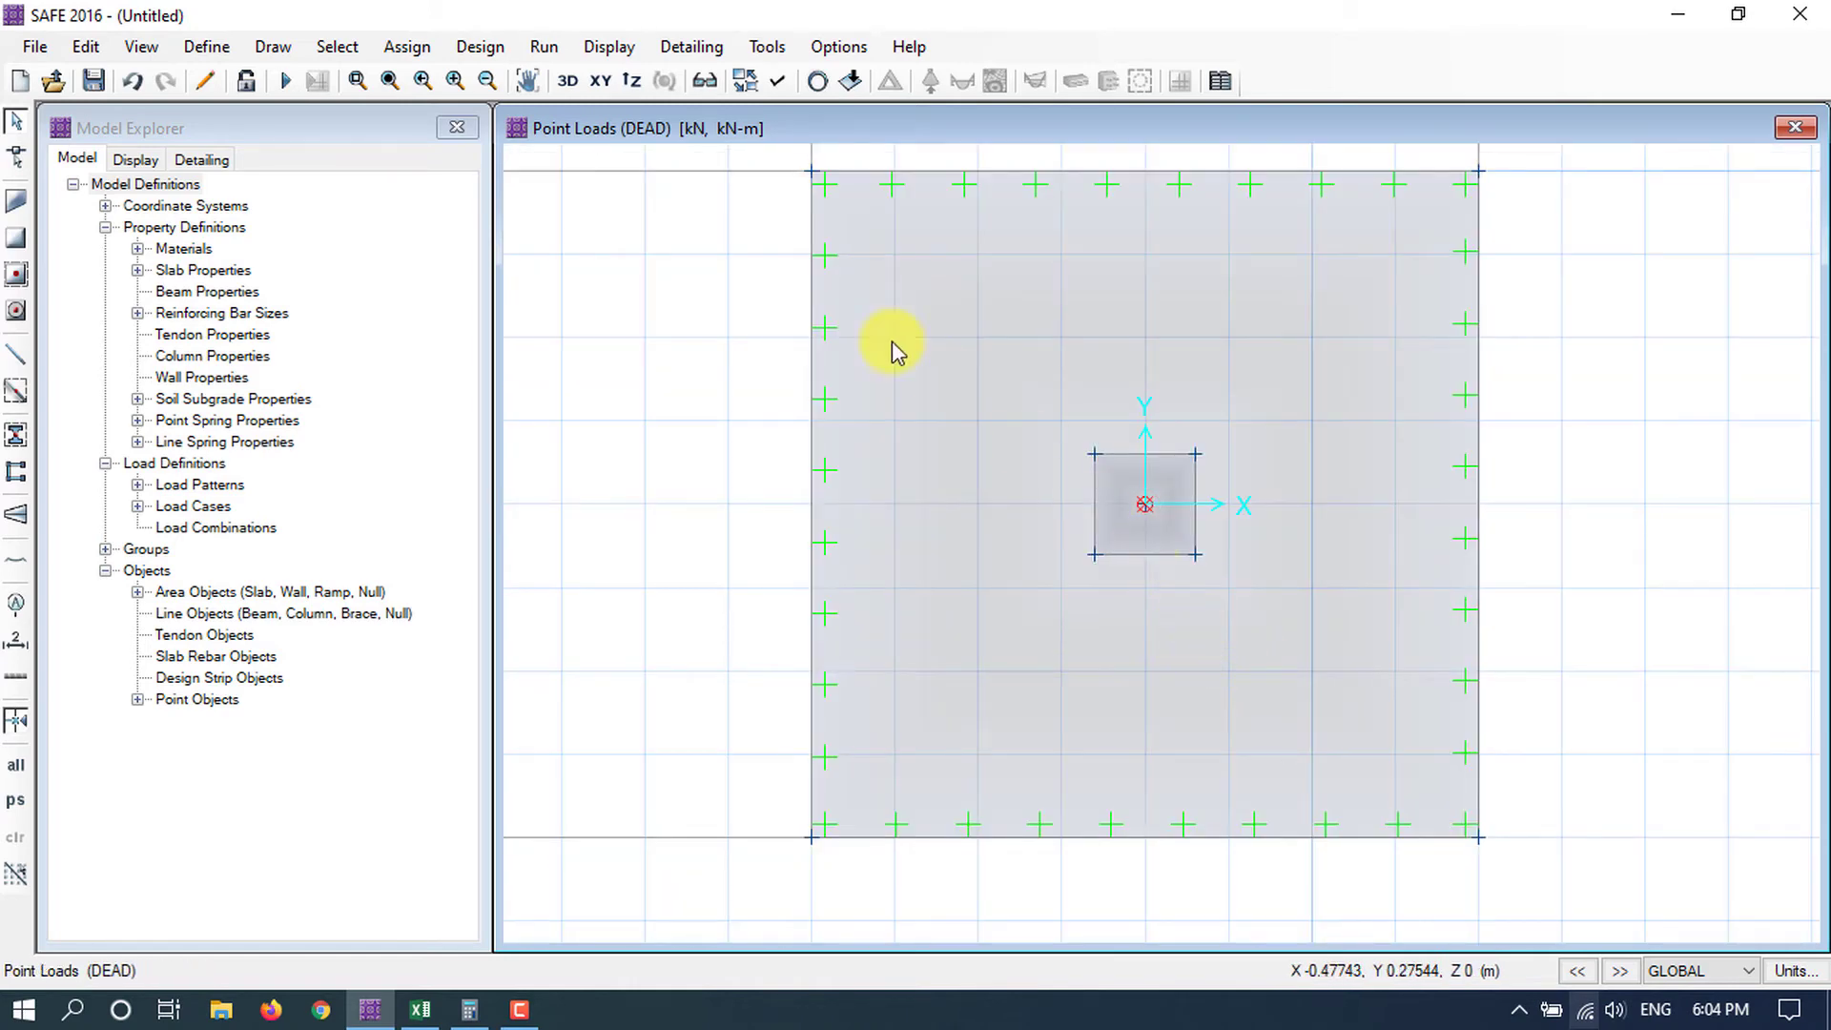
{"action": "left_click", "coordinate": [570, 83]}
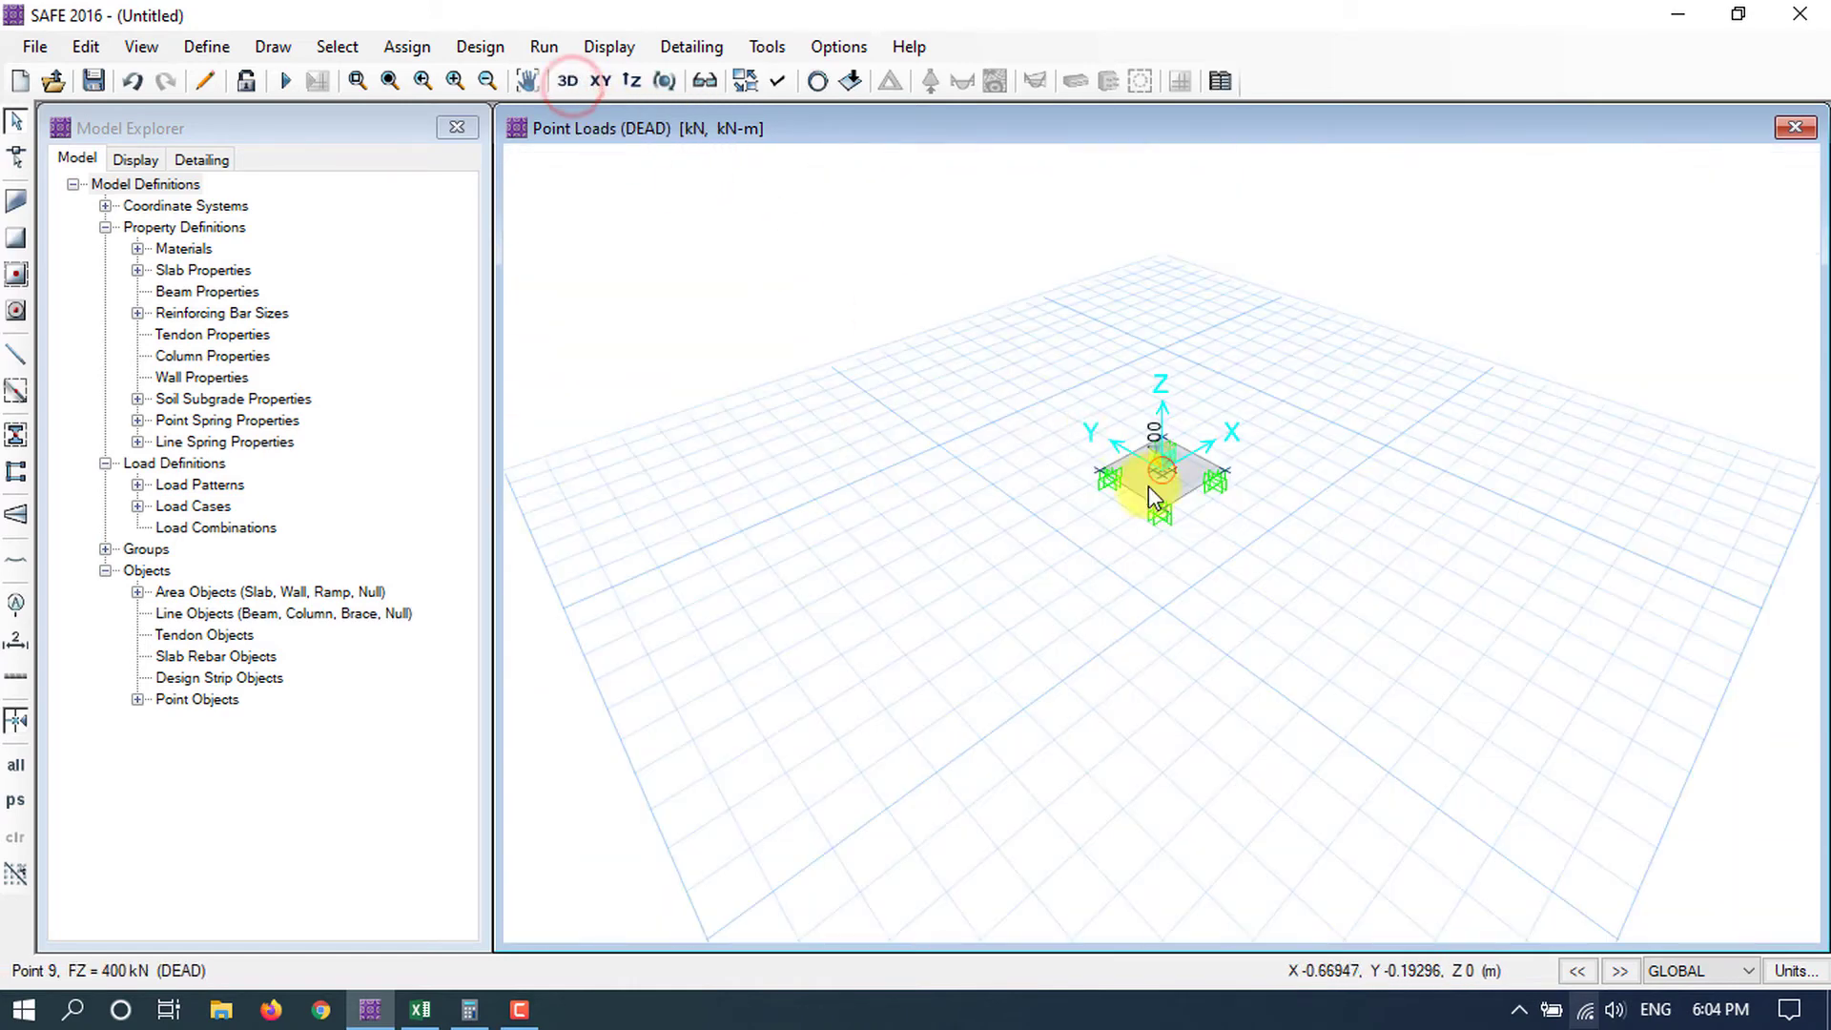
{"action": "scroll", "coordinate": [1164, 468], "scroll_direction": "up", "scroll_amount": 2}
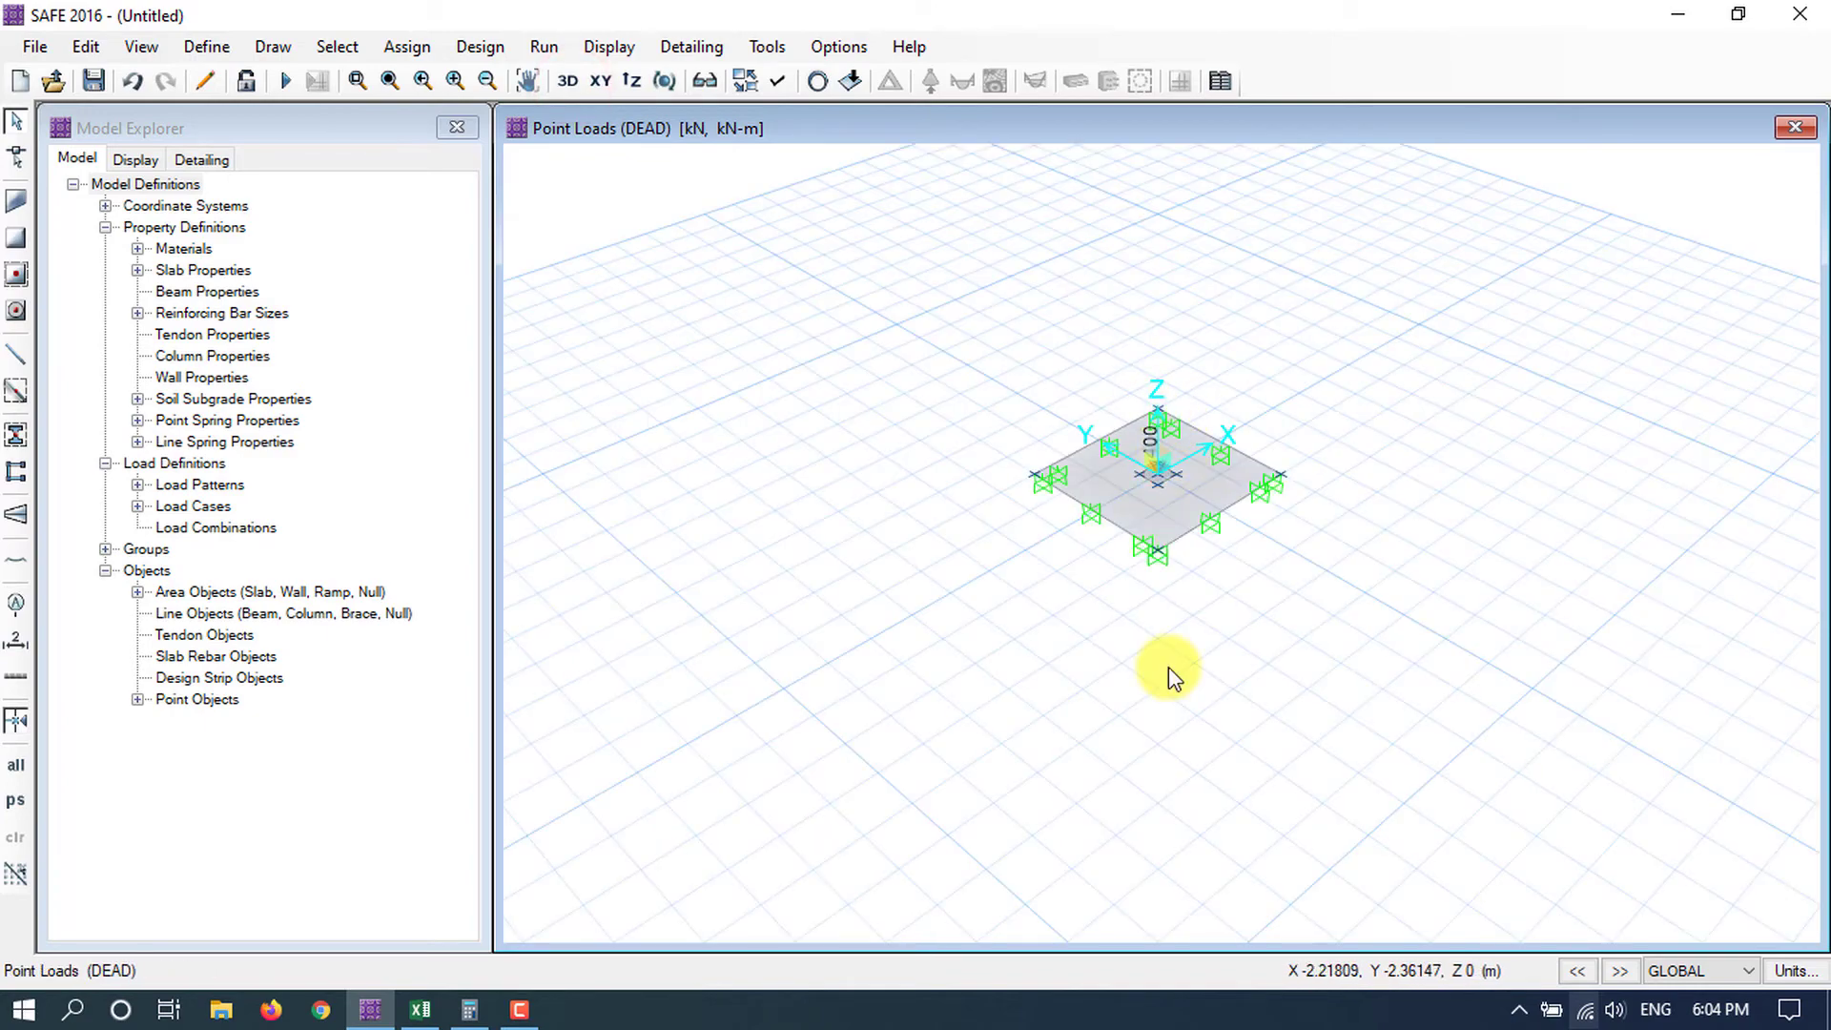
{"action": "left_click", "coordinate": [603, 81]}
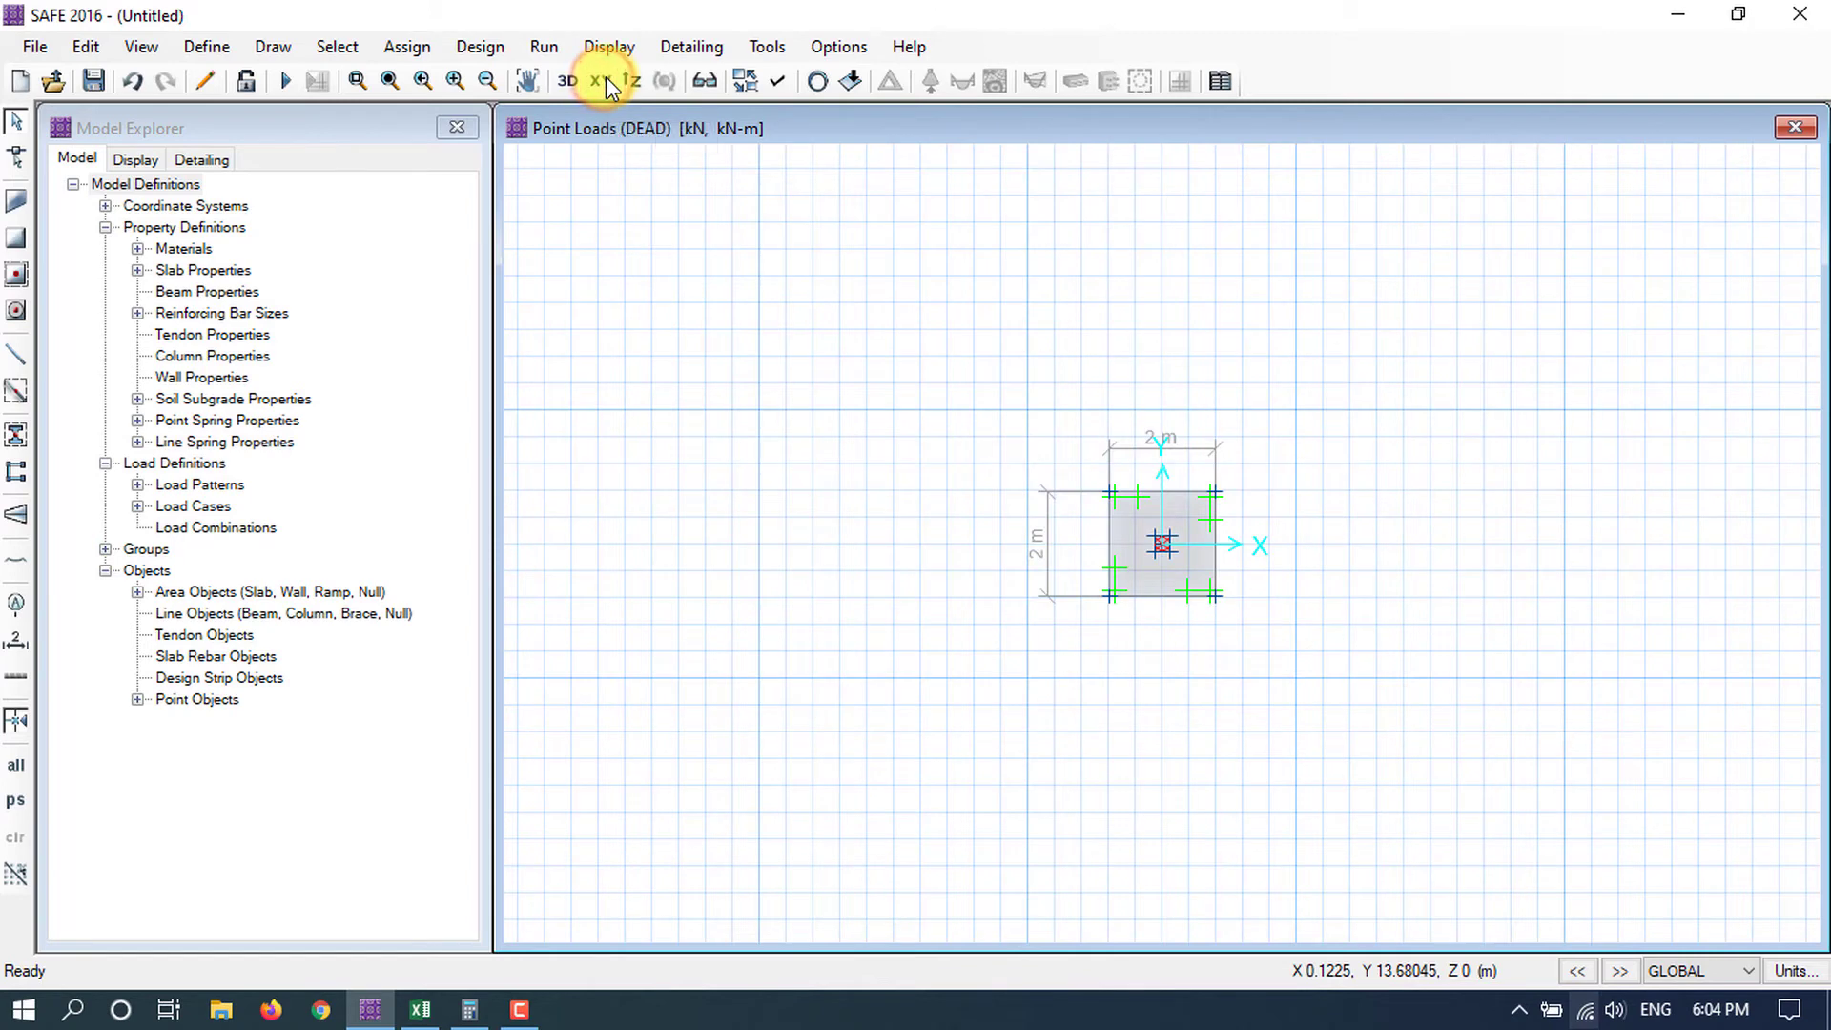
{"action": "scroll", "coordinate": [1164, 535], "scroll_direction": "up", "scroll_amount": 2}
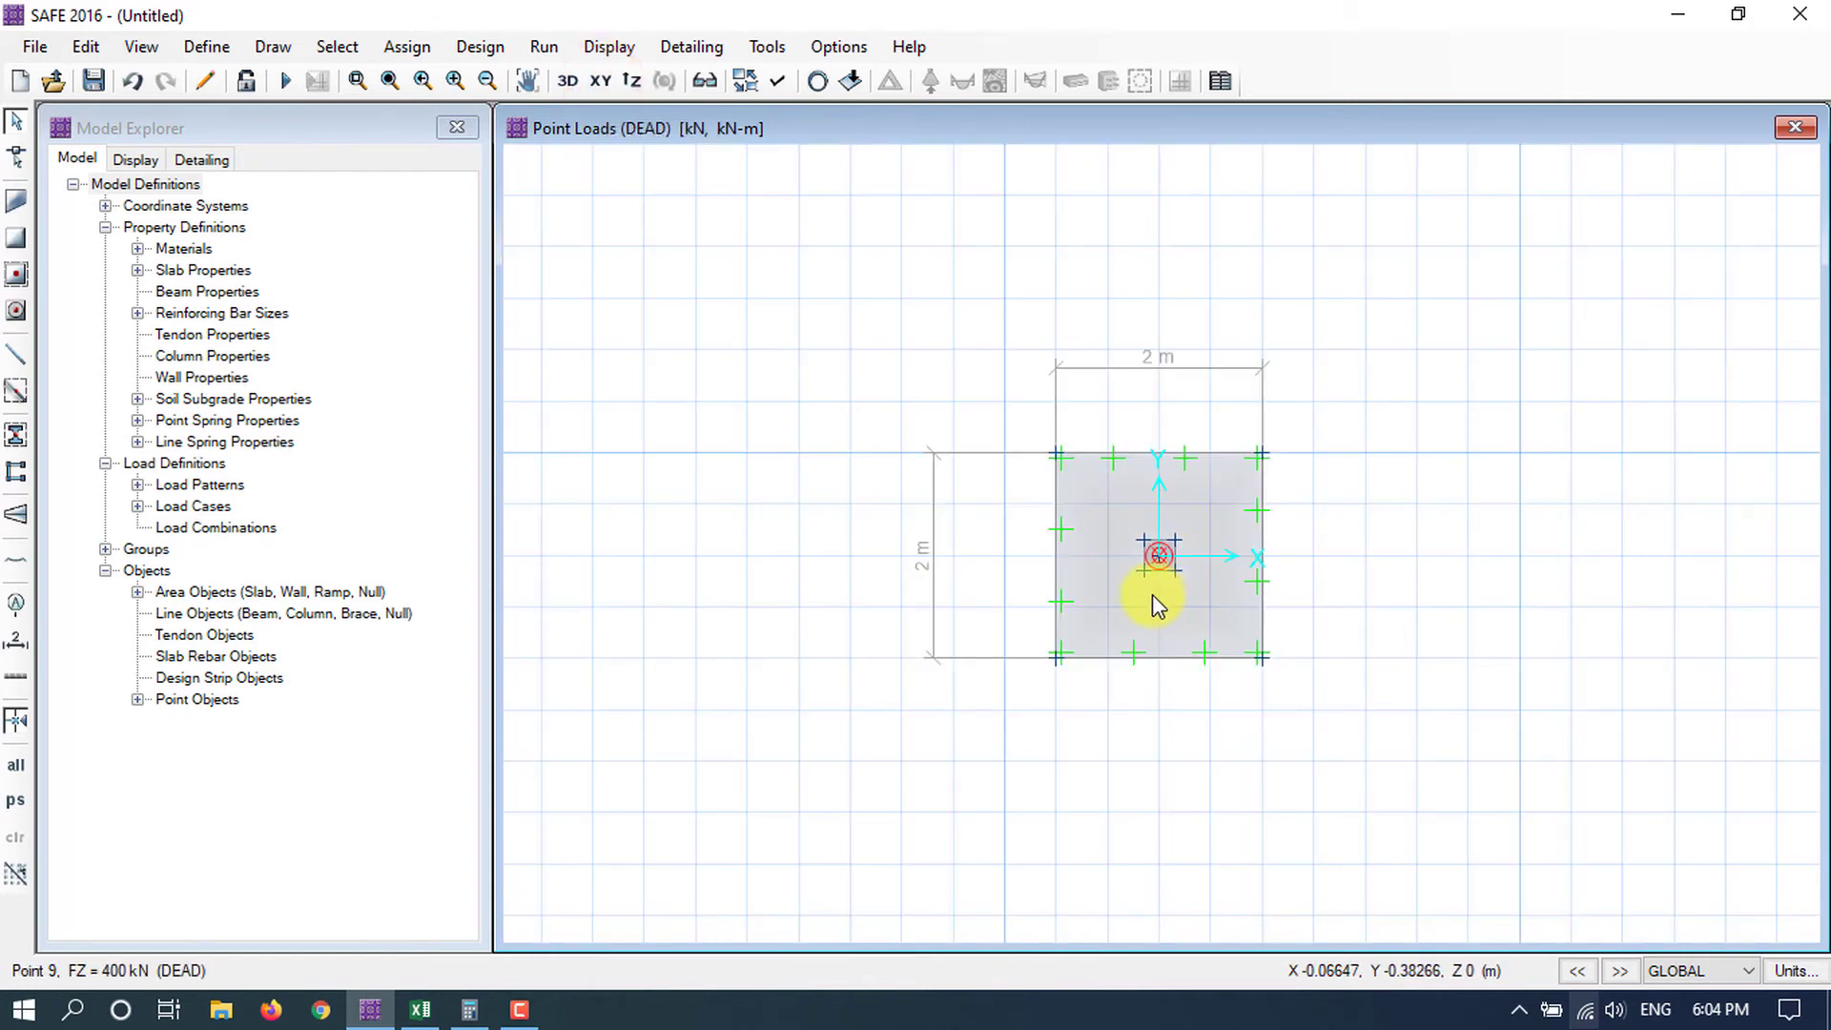
Assign a 100 kN gravity point load for the LIVE pattern to the footing's centre point, replacing existing loads.
{"action": "left_click", "coordinate": [1160, 558]}
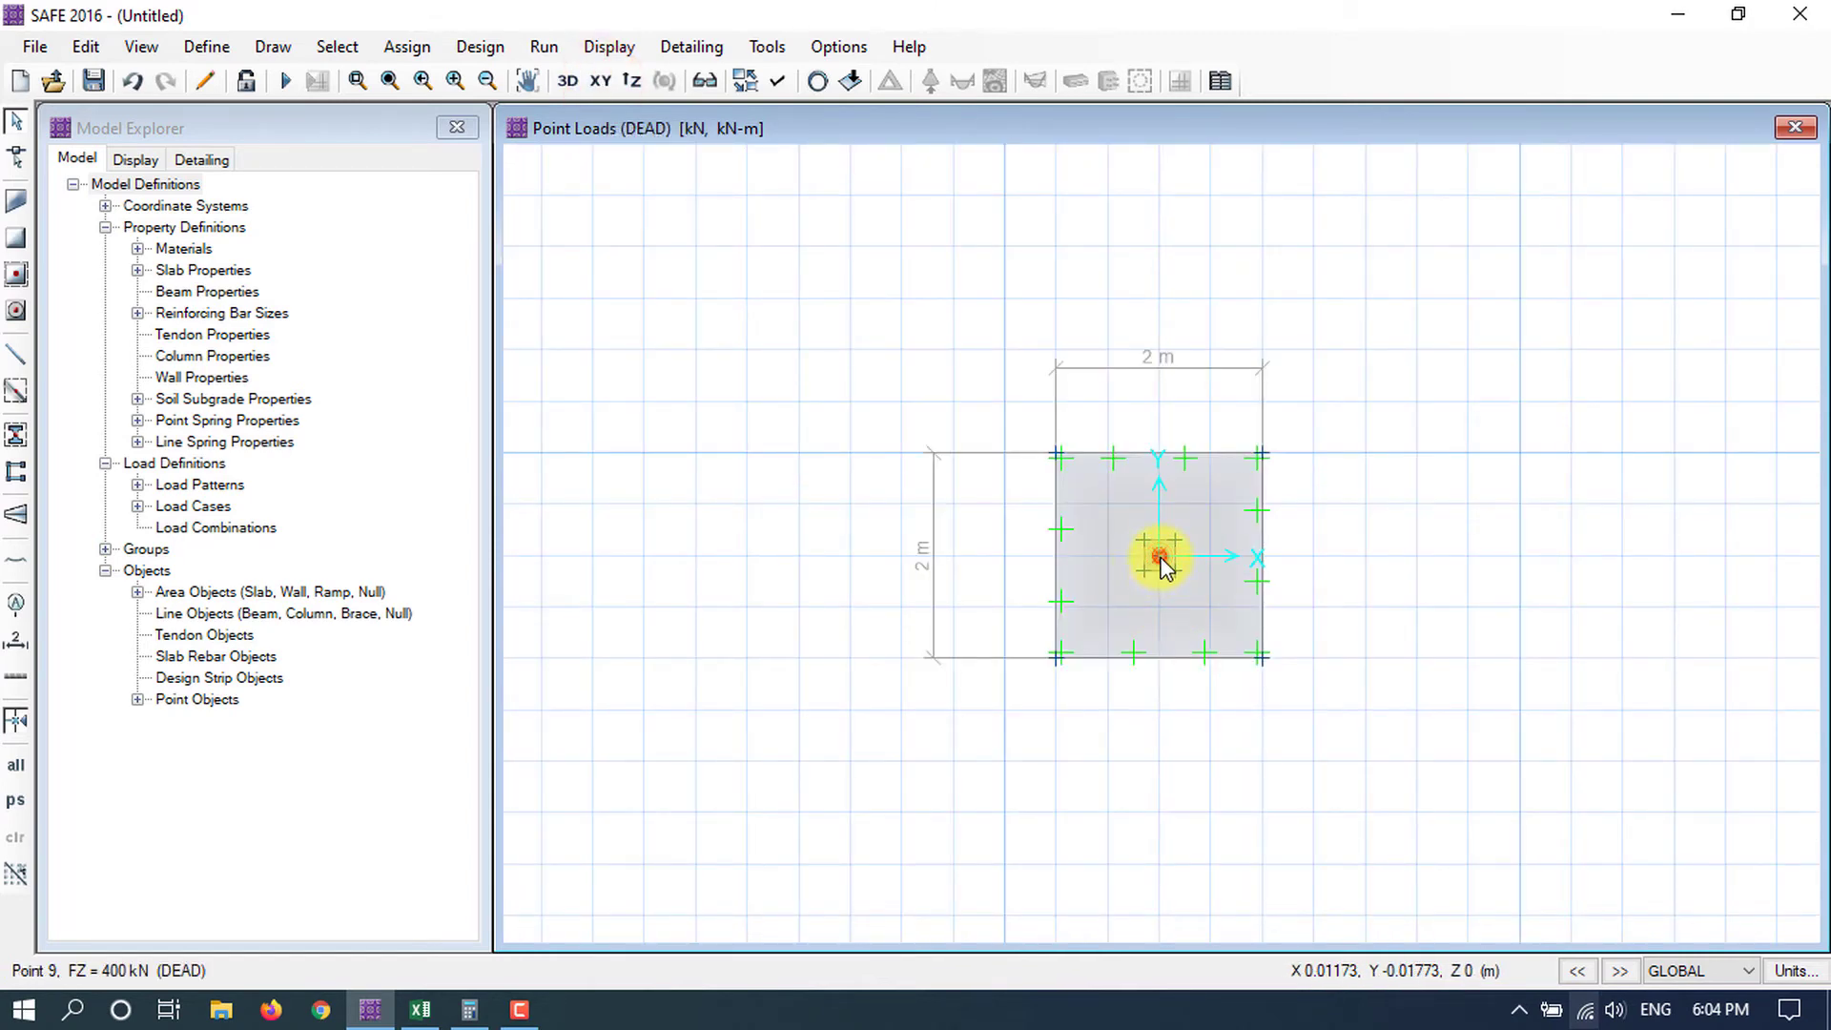
{"action": "left_click", "coordinate": [408, 46]}
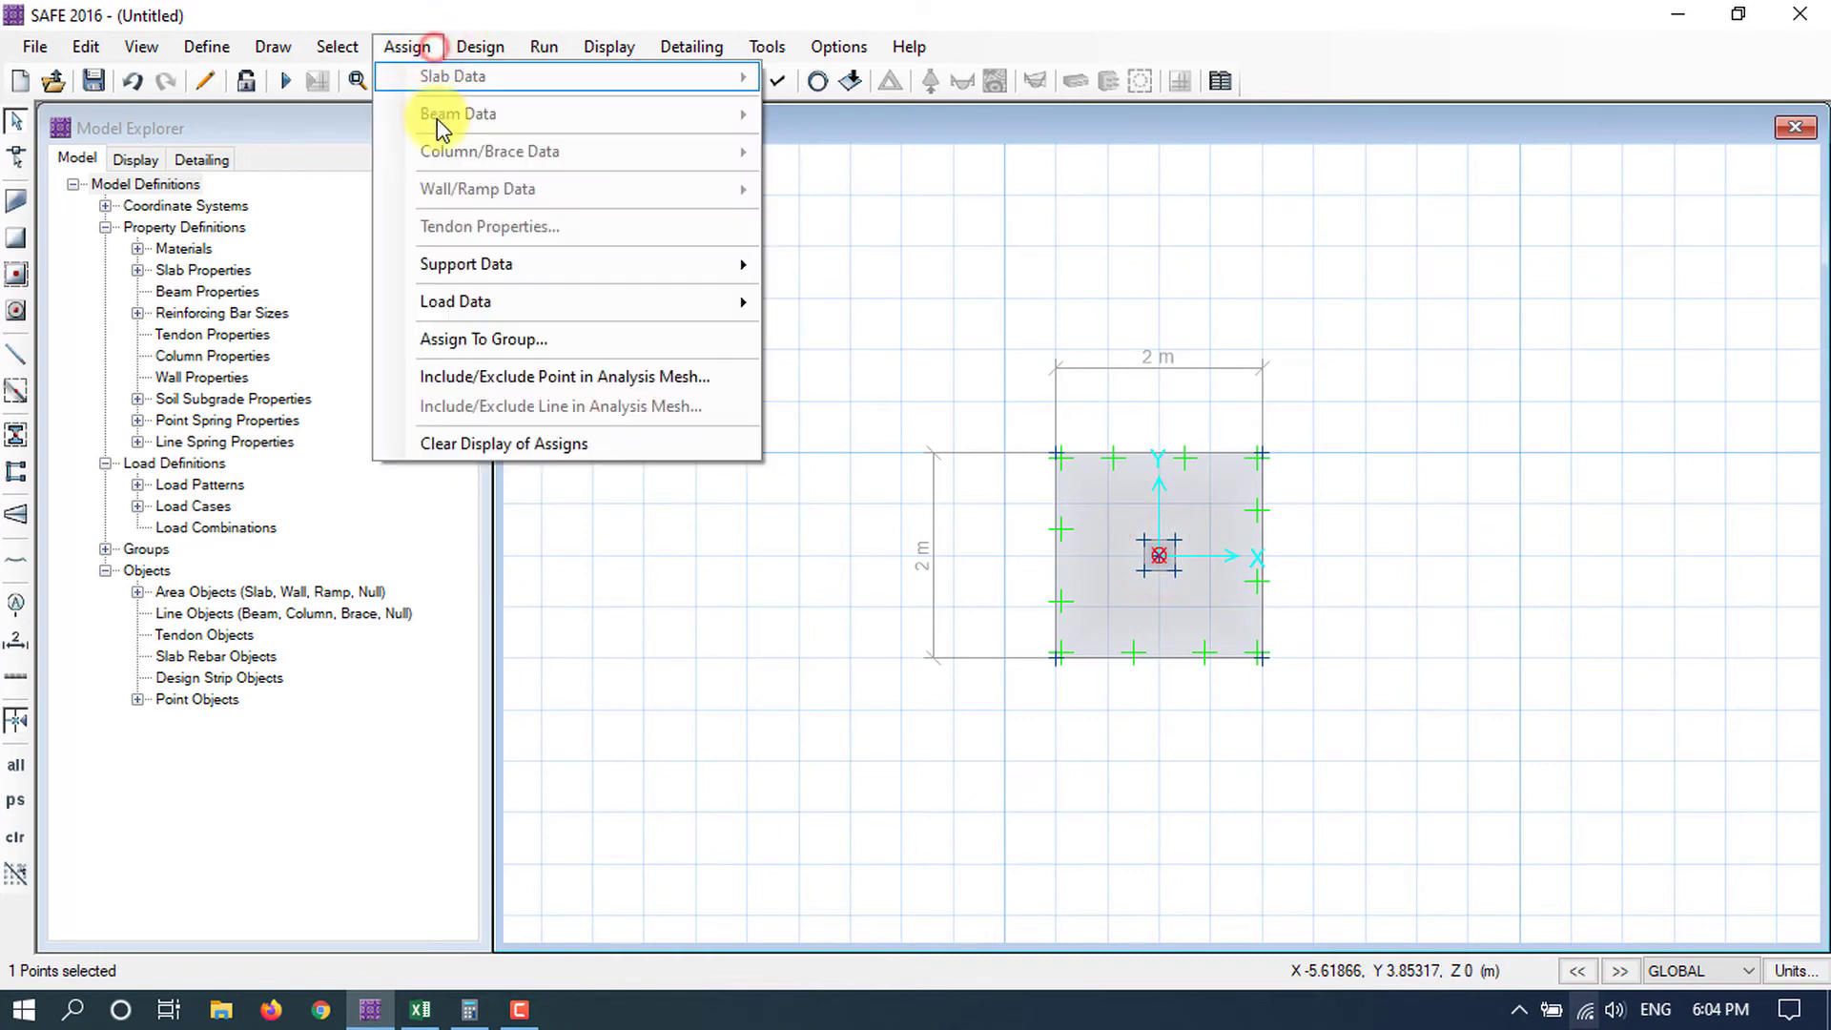
{"action": "mouse_move", "coordinate": [585, 307]}
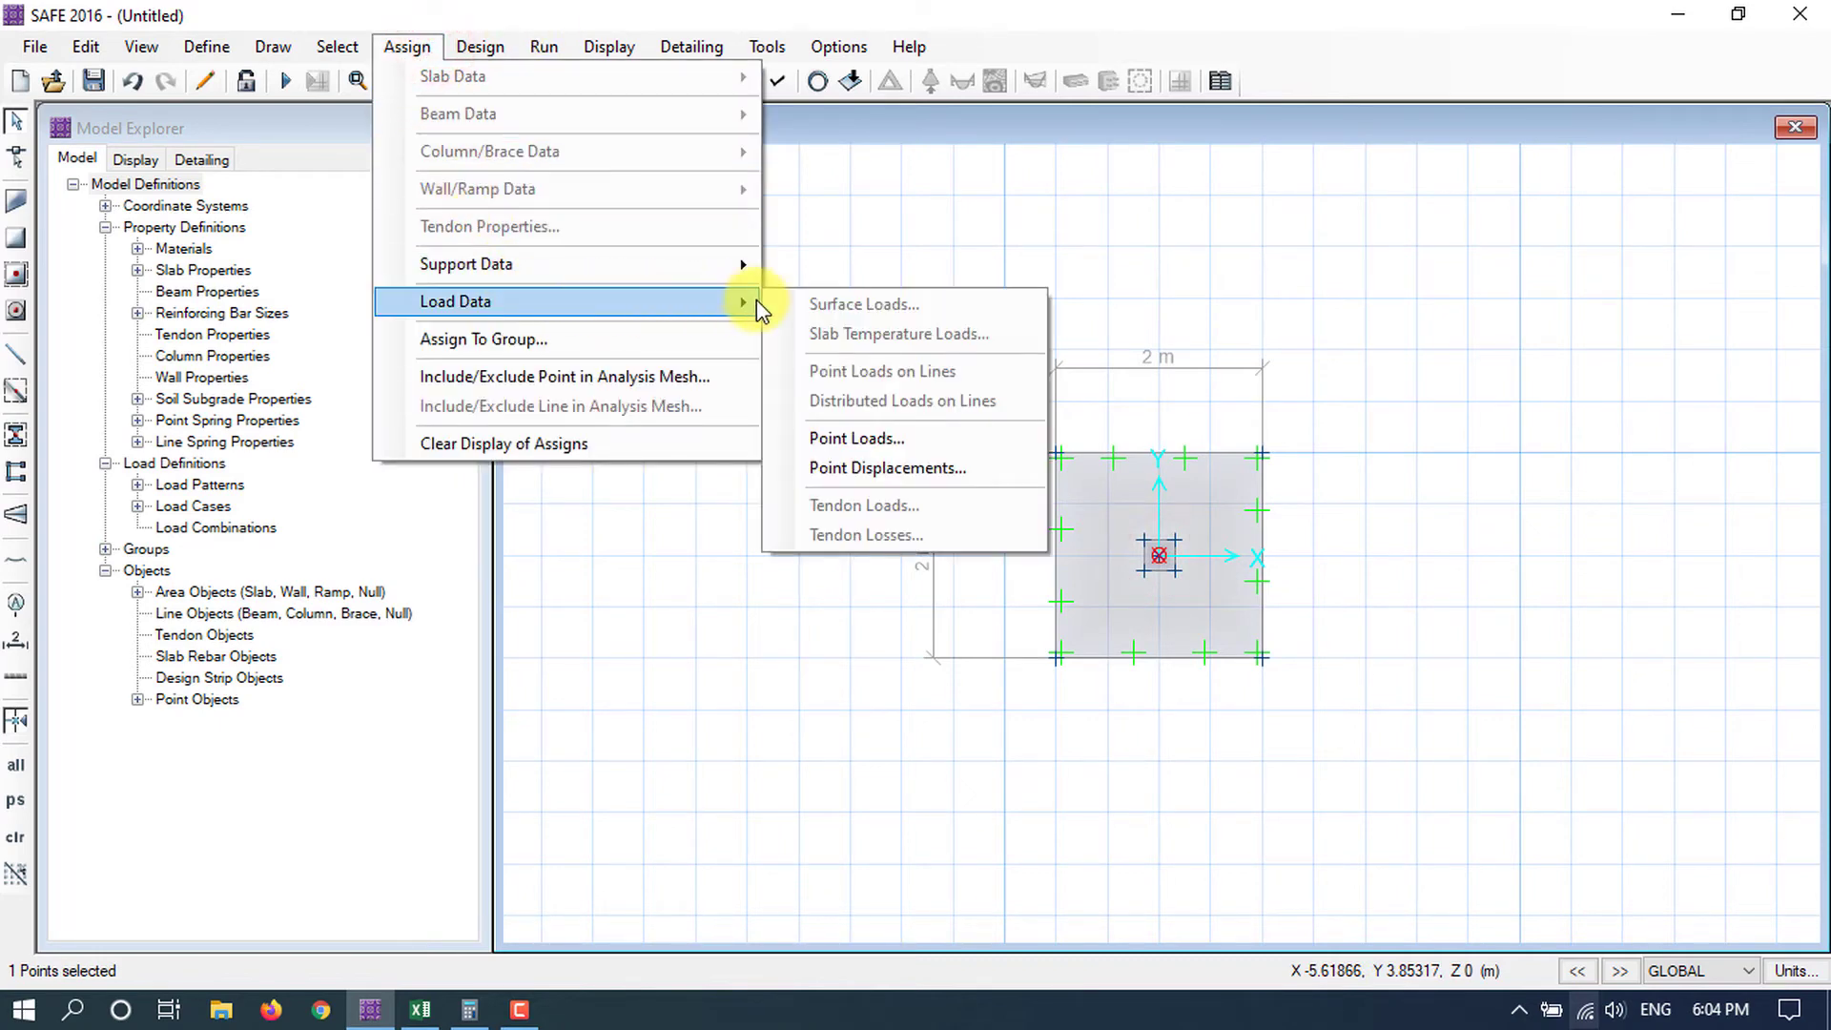
{"action": "left_click", "coordinate": [888, 440]}
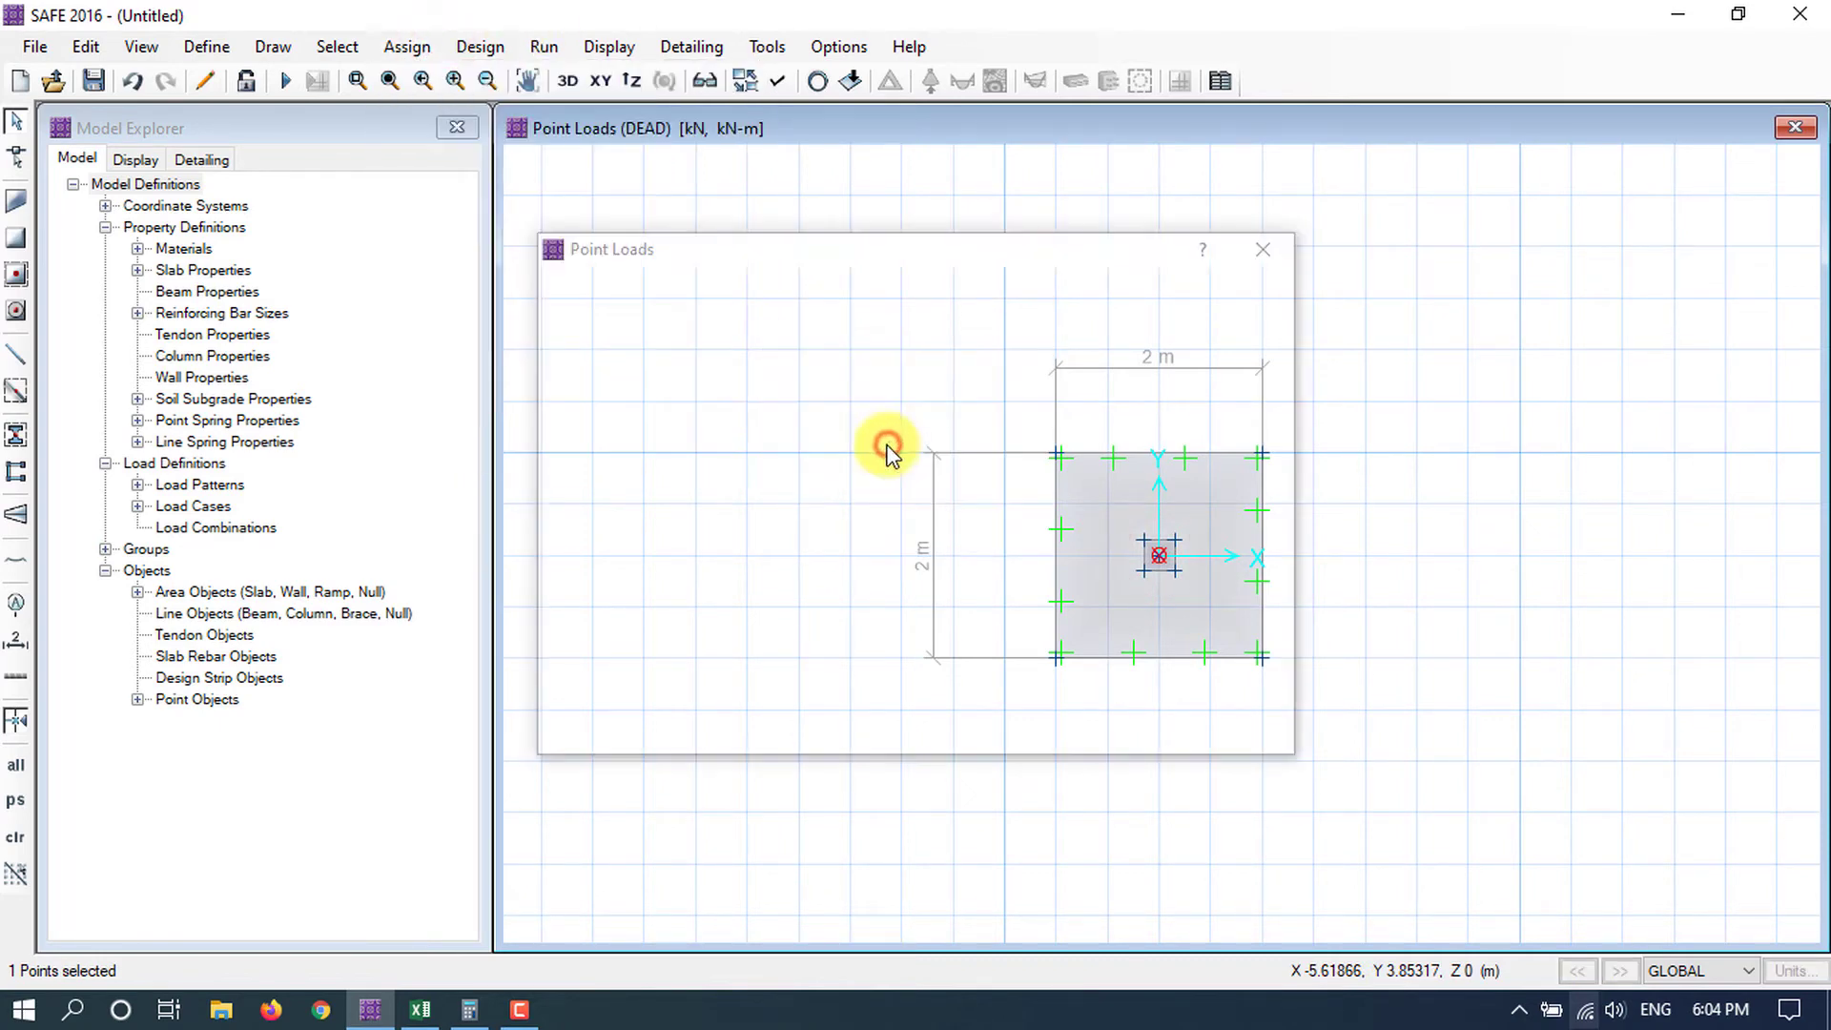
{"action": "left_click_drag", "start_coordinate": [919, 250], "coordinate": [545, 154]}
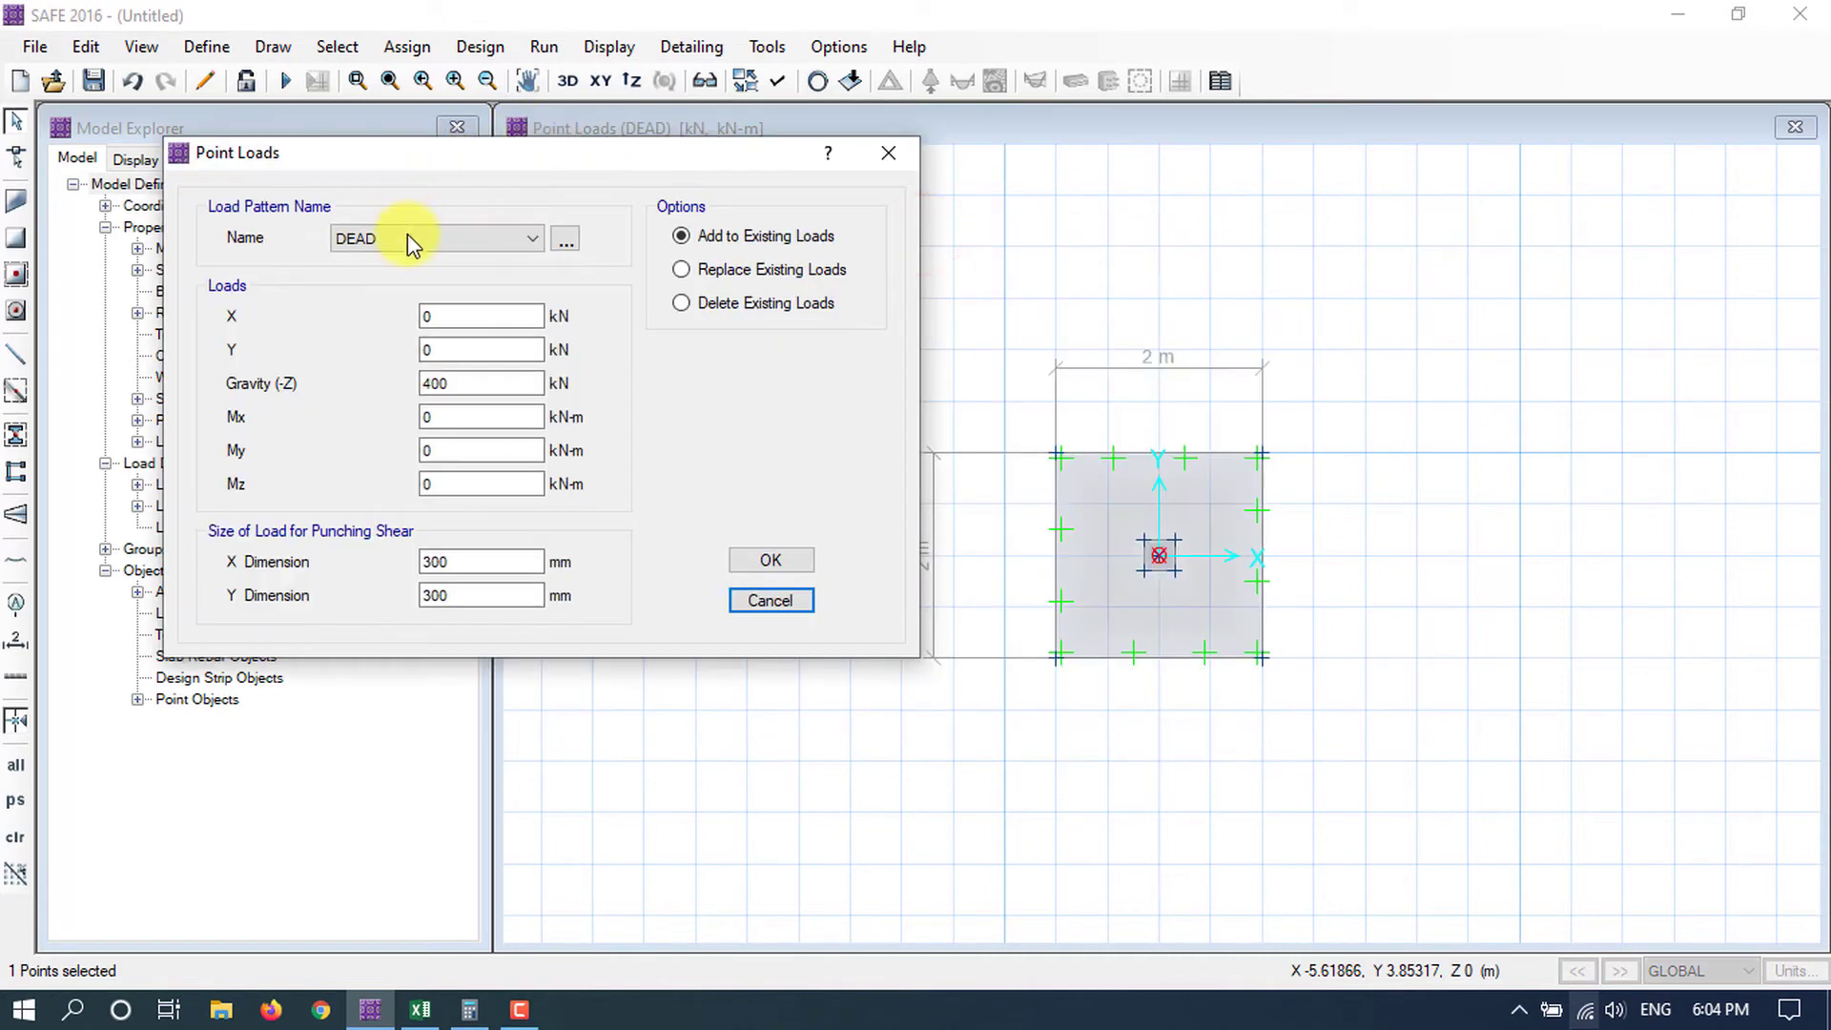
{"action": "left_click", "coordinate": [526, 238]}
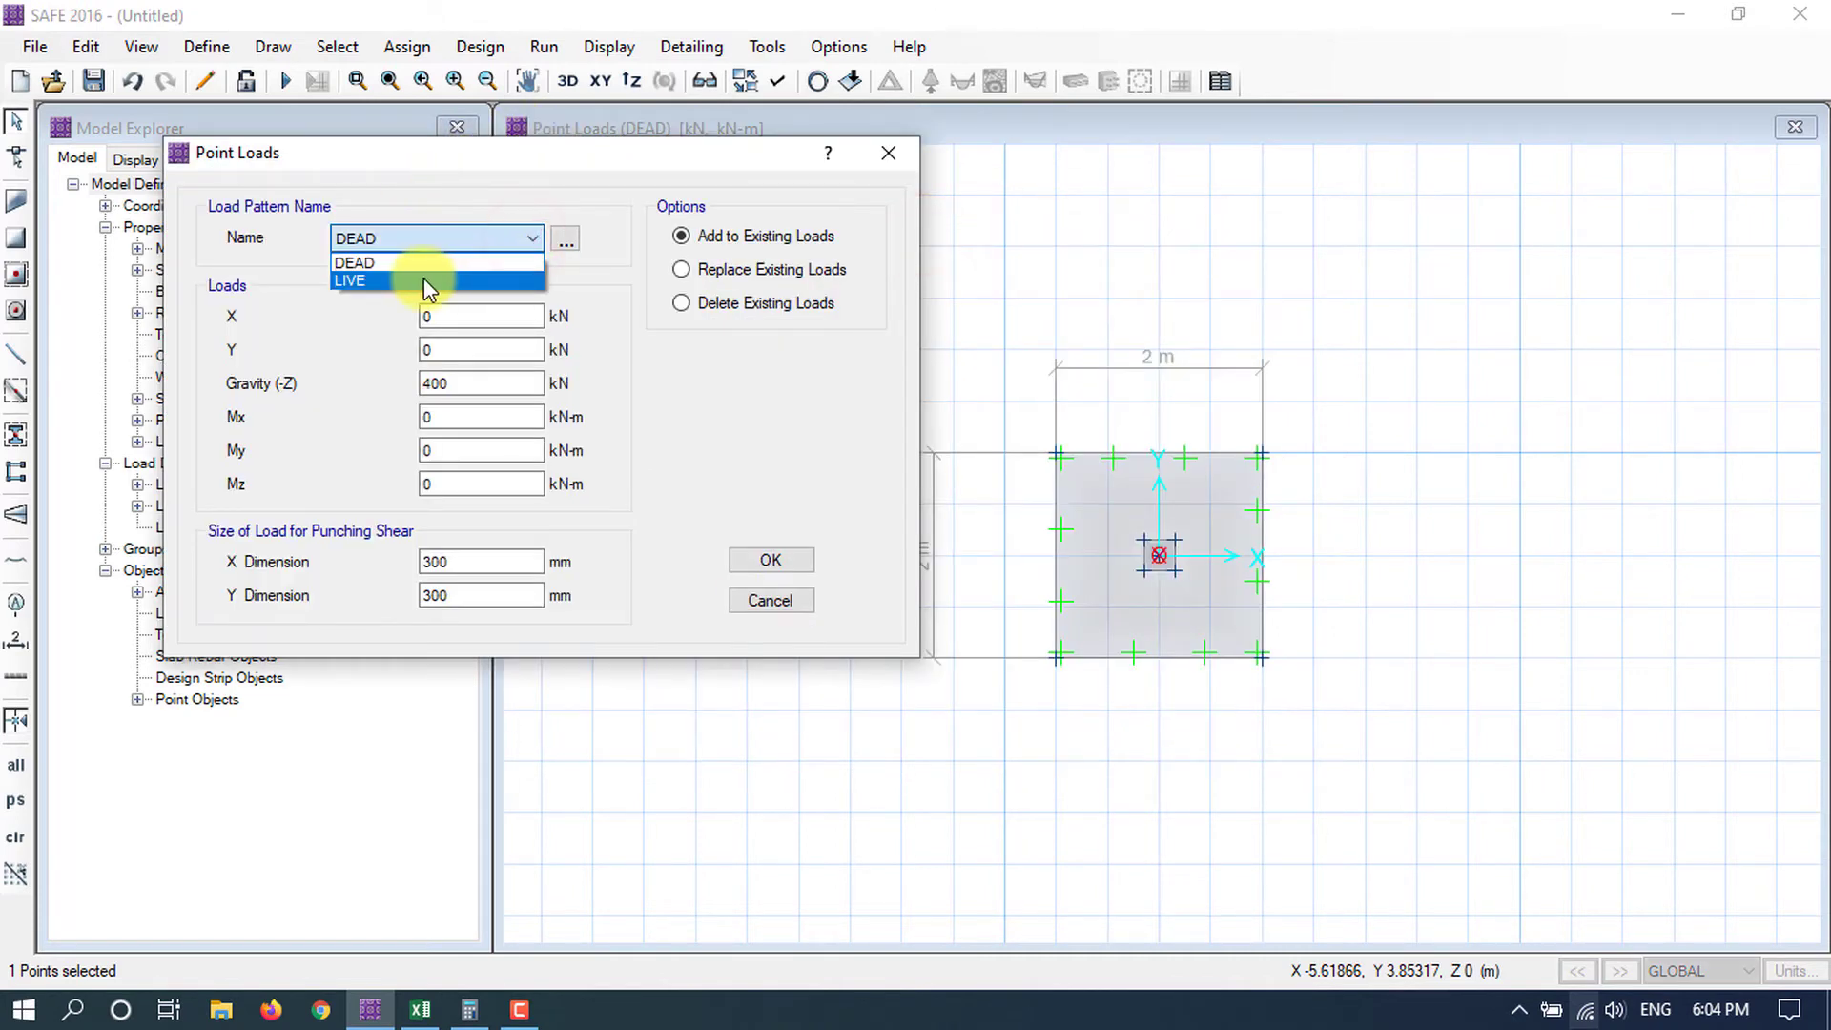
{"action": "left_click", "coordinate": [424, 277]}
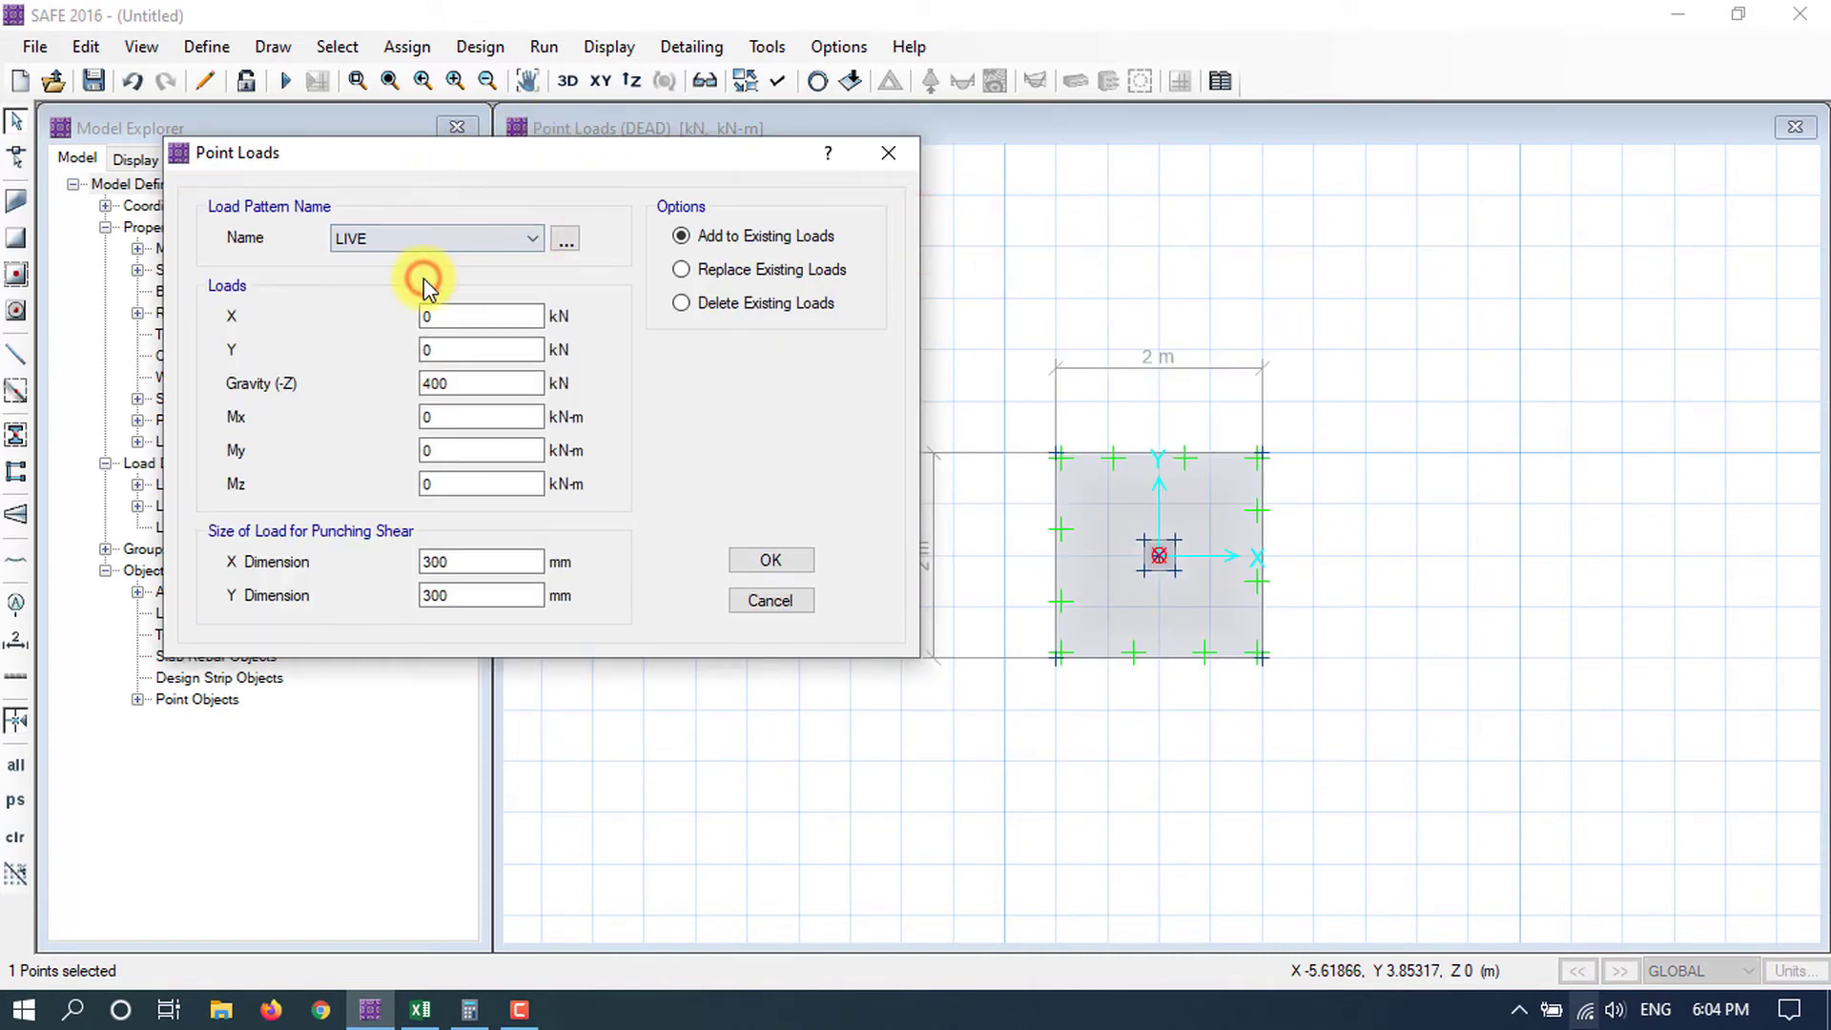
{"action": "double_click", "coordinate": [461, 385]}
{"action": "type", "text": "1"}
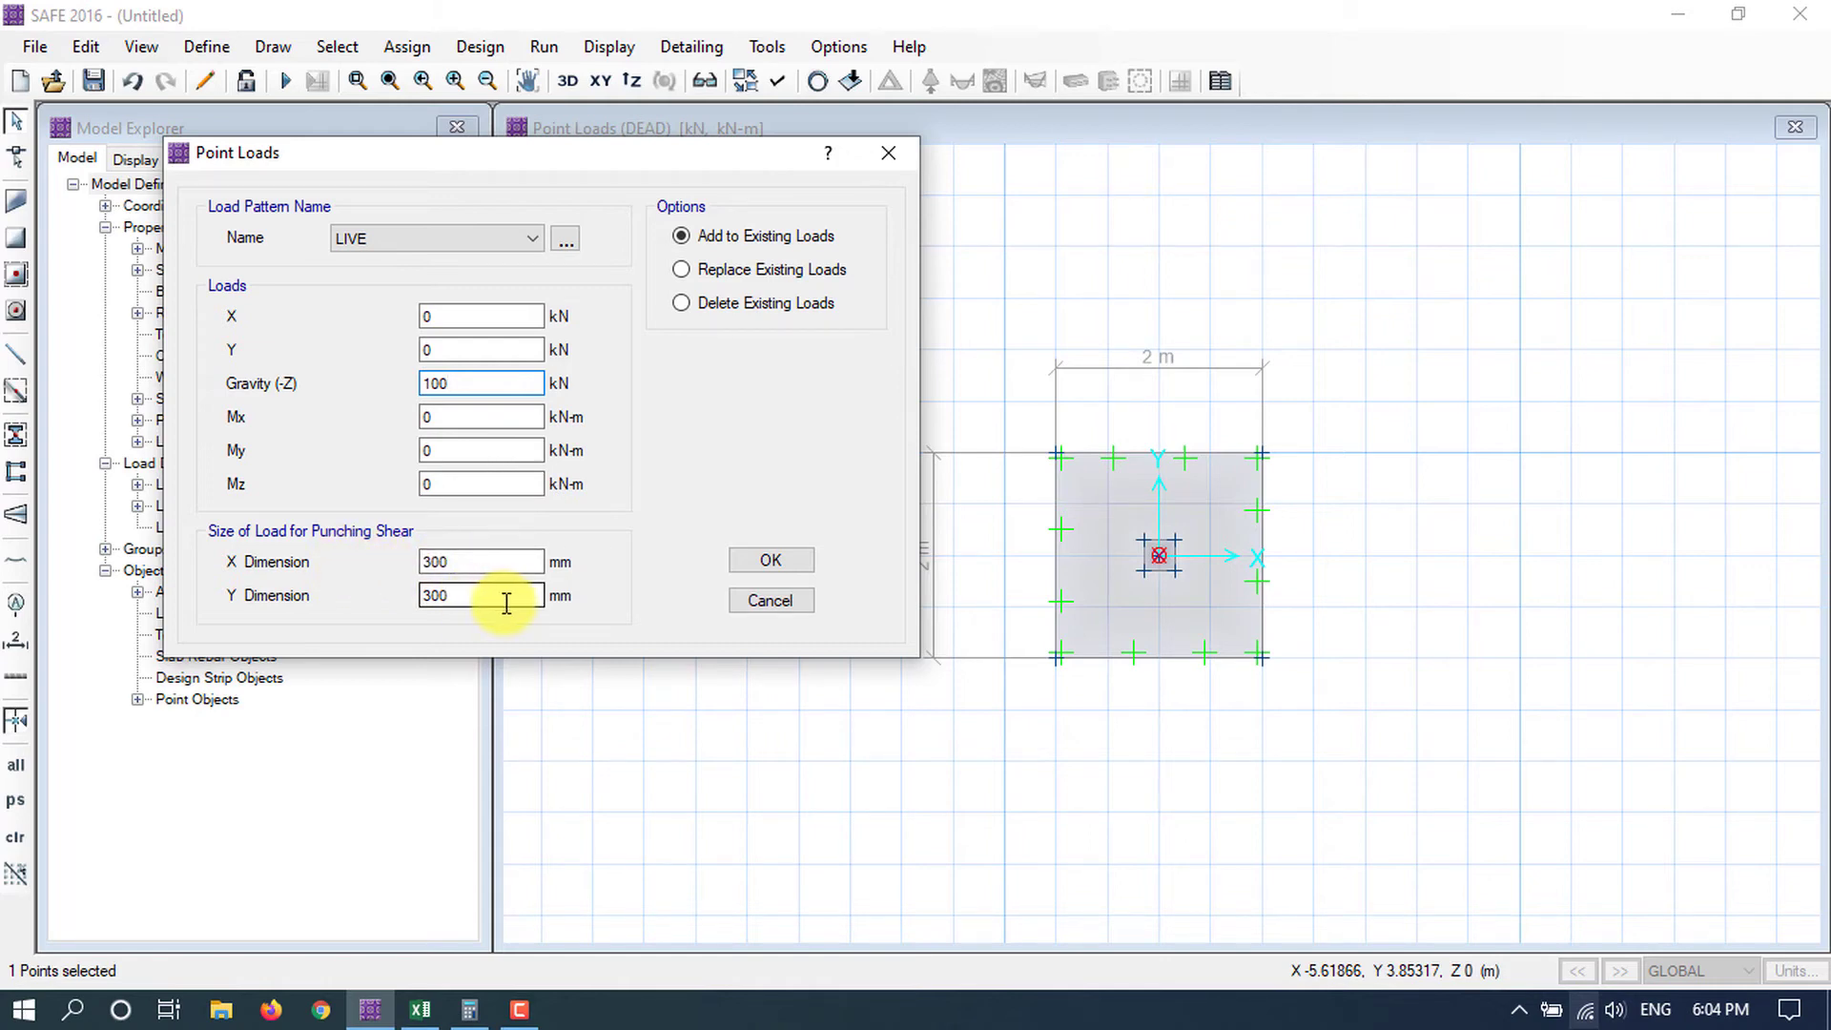
{"action": "left_click", "coordinate": [679, 271]}
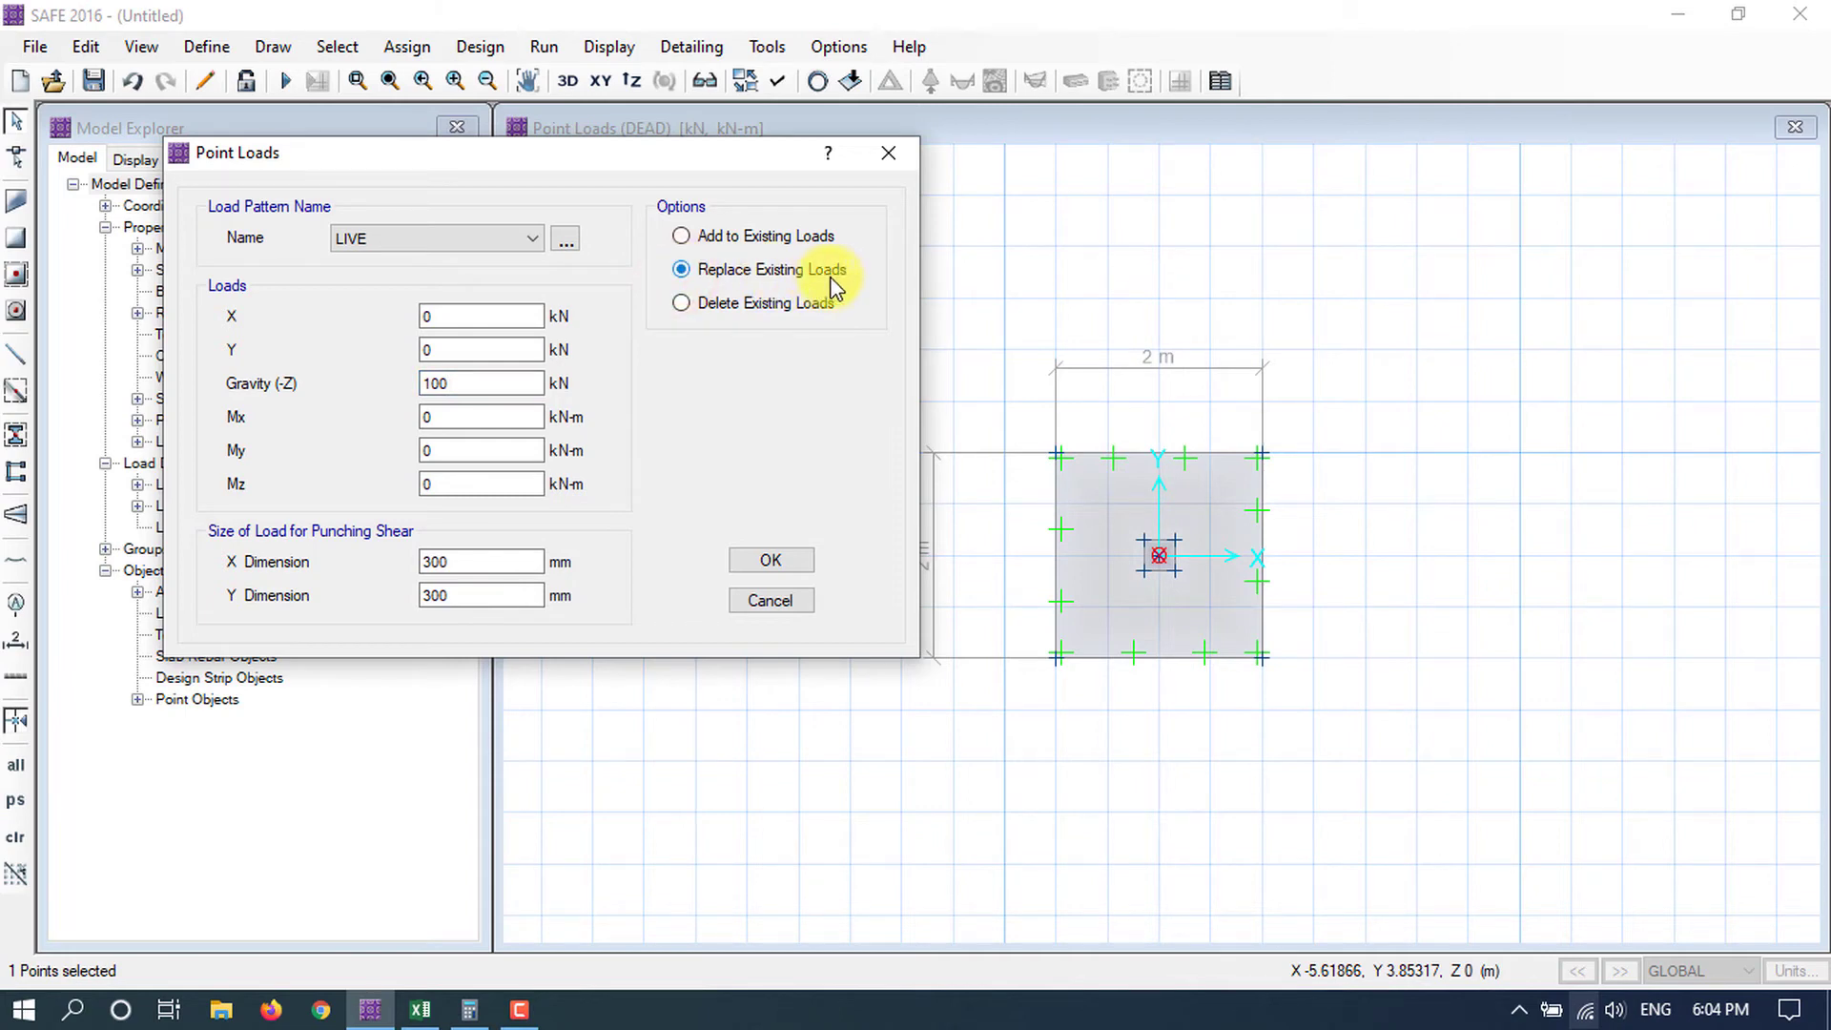
{"action": "left_click", "coordinate": [801, 568]}
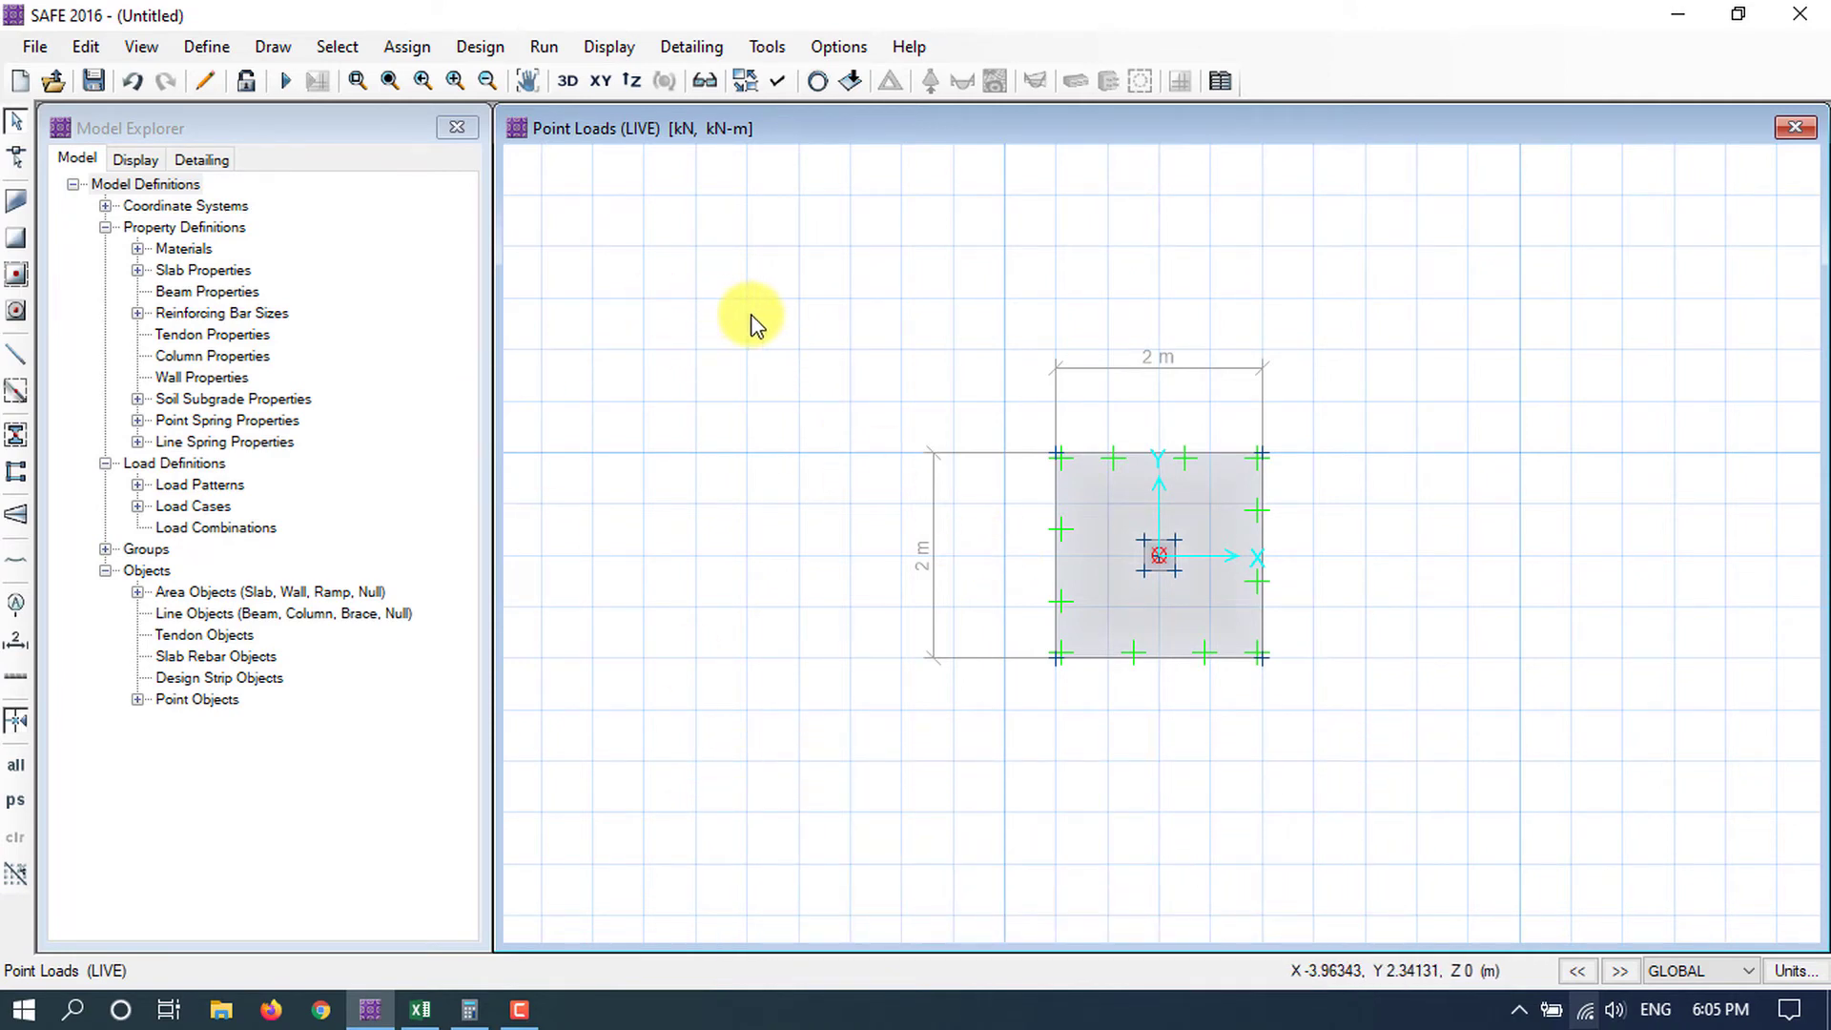
Start a new load combination and name it "Service normal".
{"action": "left_click", "coordinate": [200, 50]}
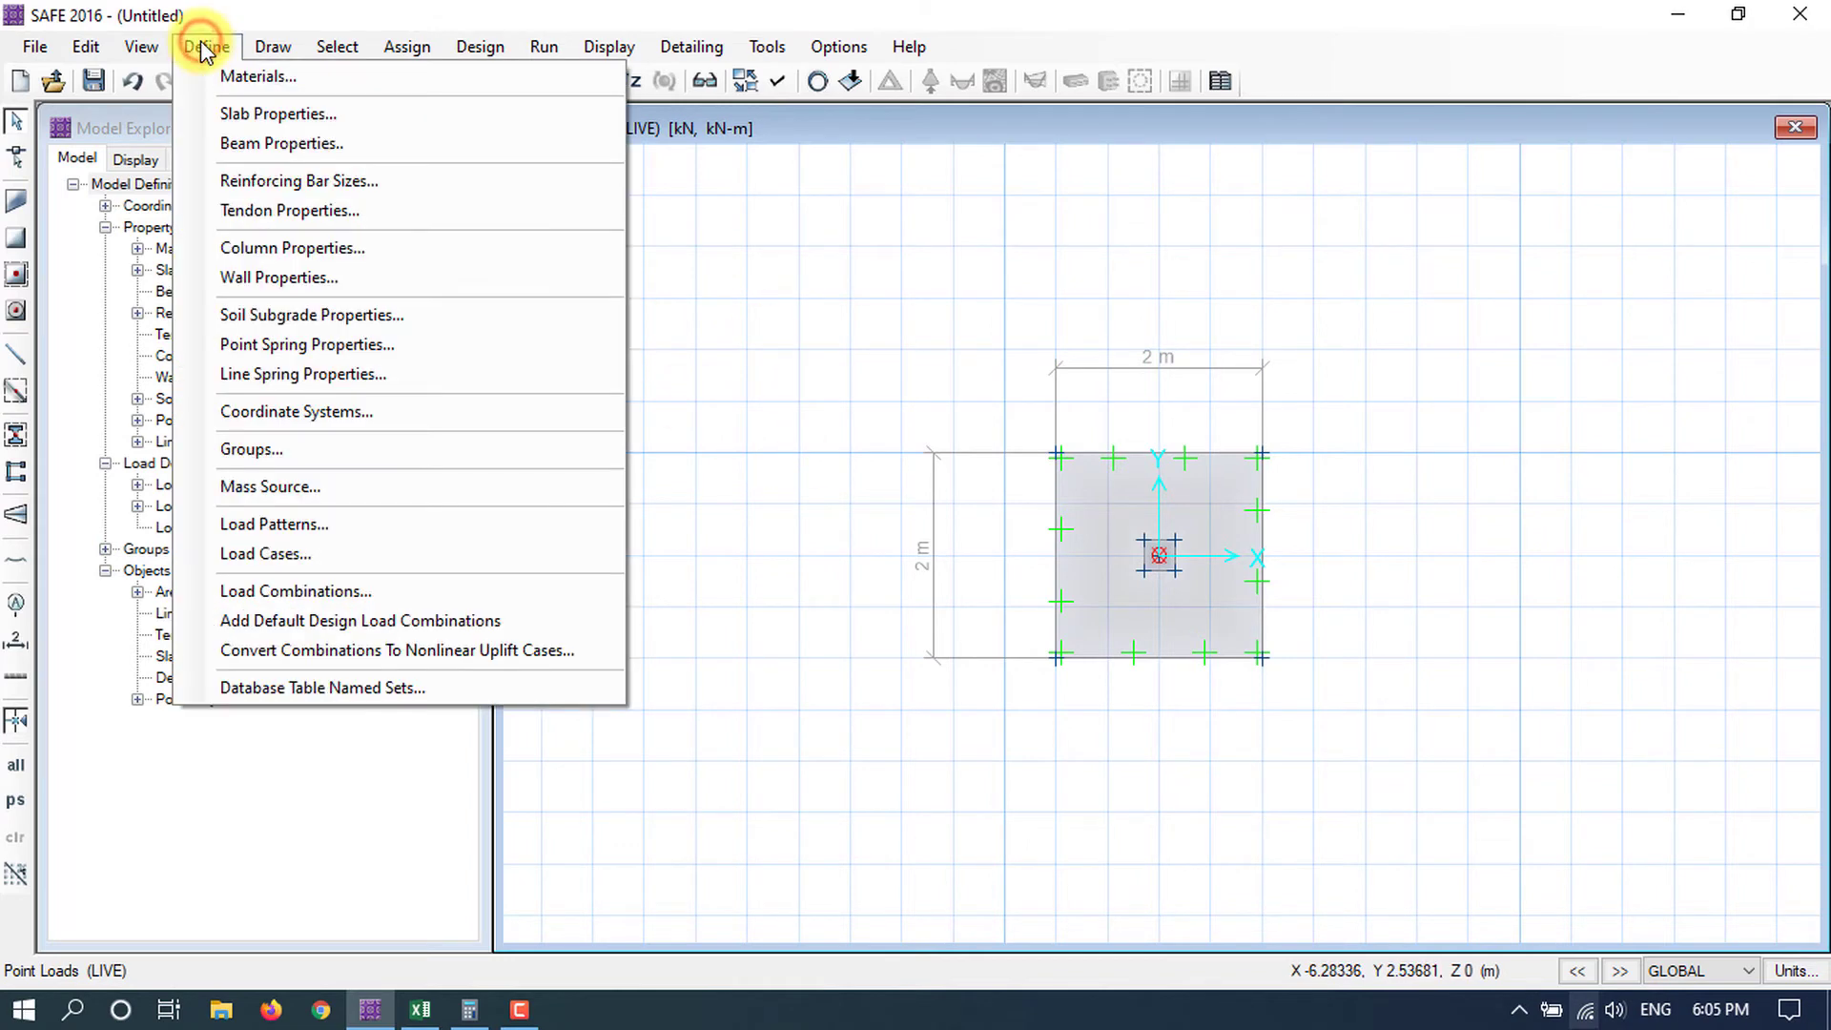
{"action": "left_click", "coordinate": [250, 590]}
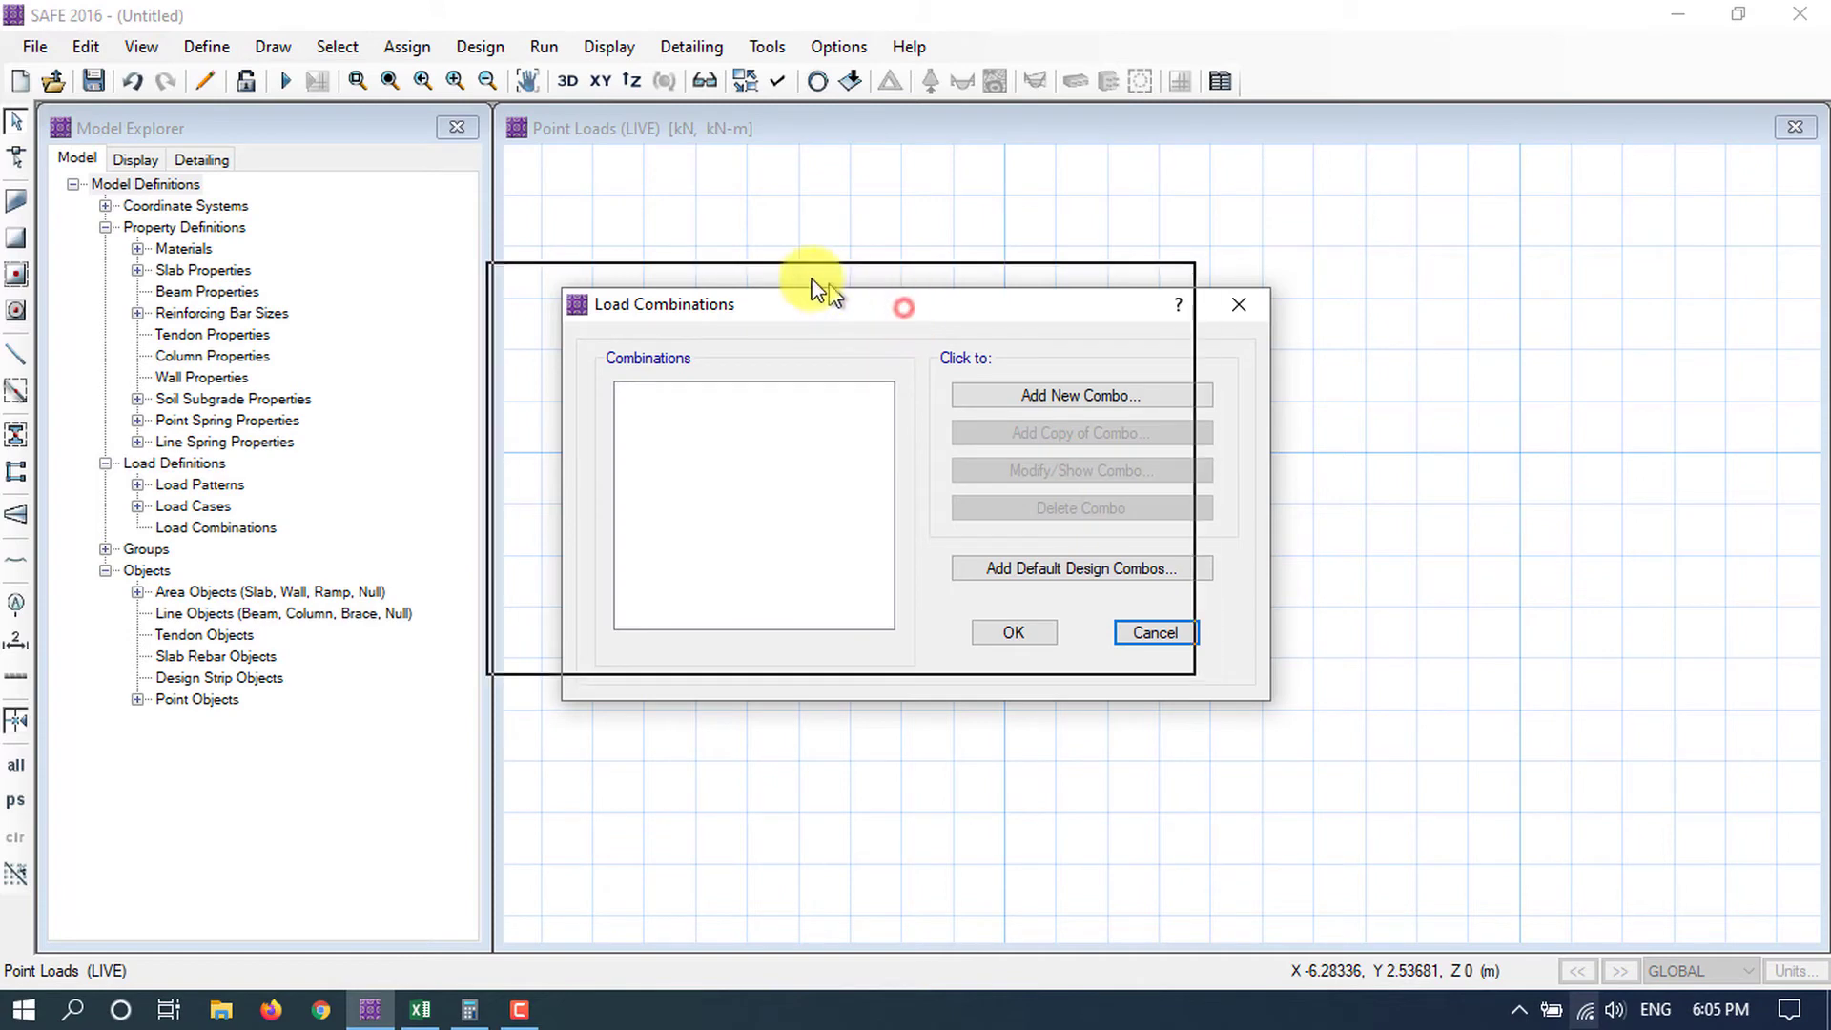
{"action": "left_click_drag", "start_coordinate": [812, 282], "coordinate": [700, 223]}
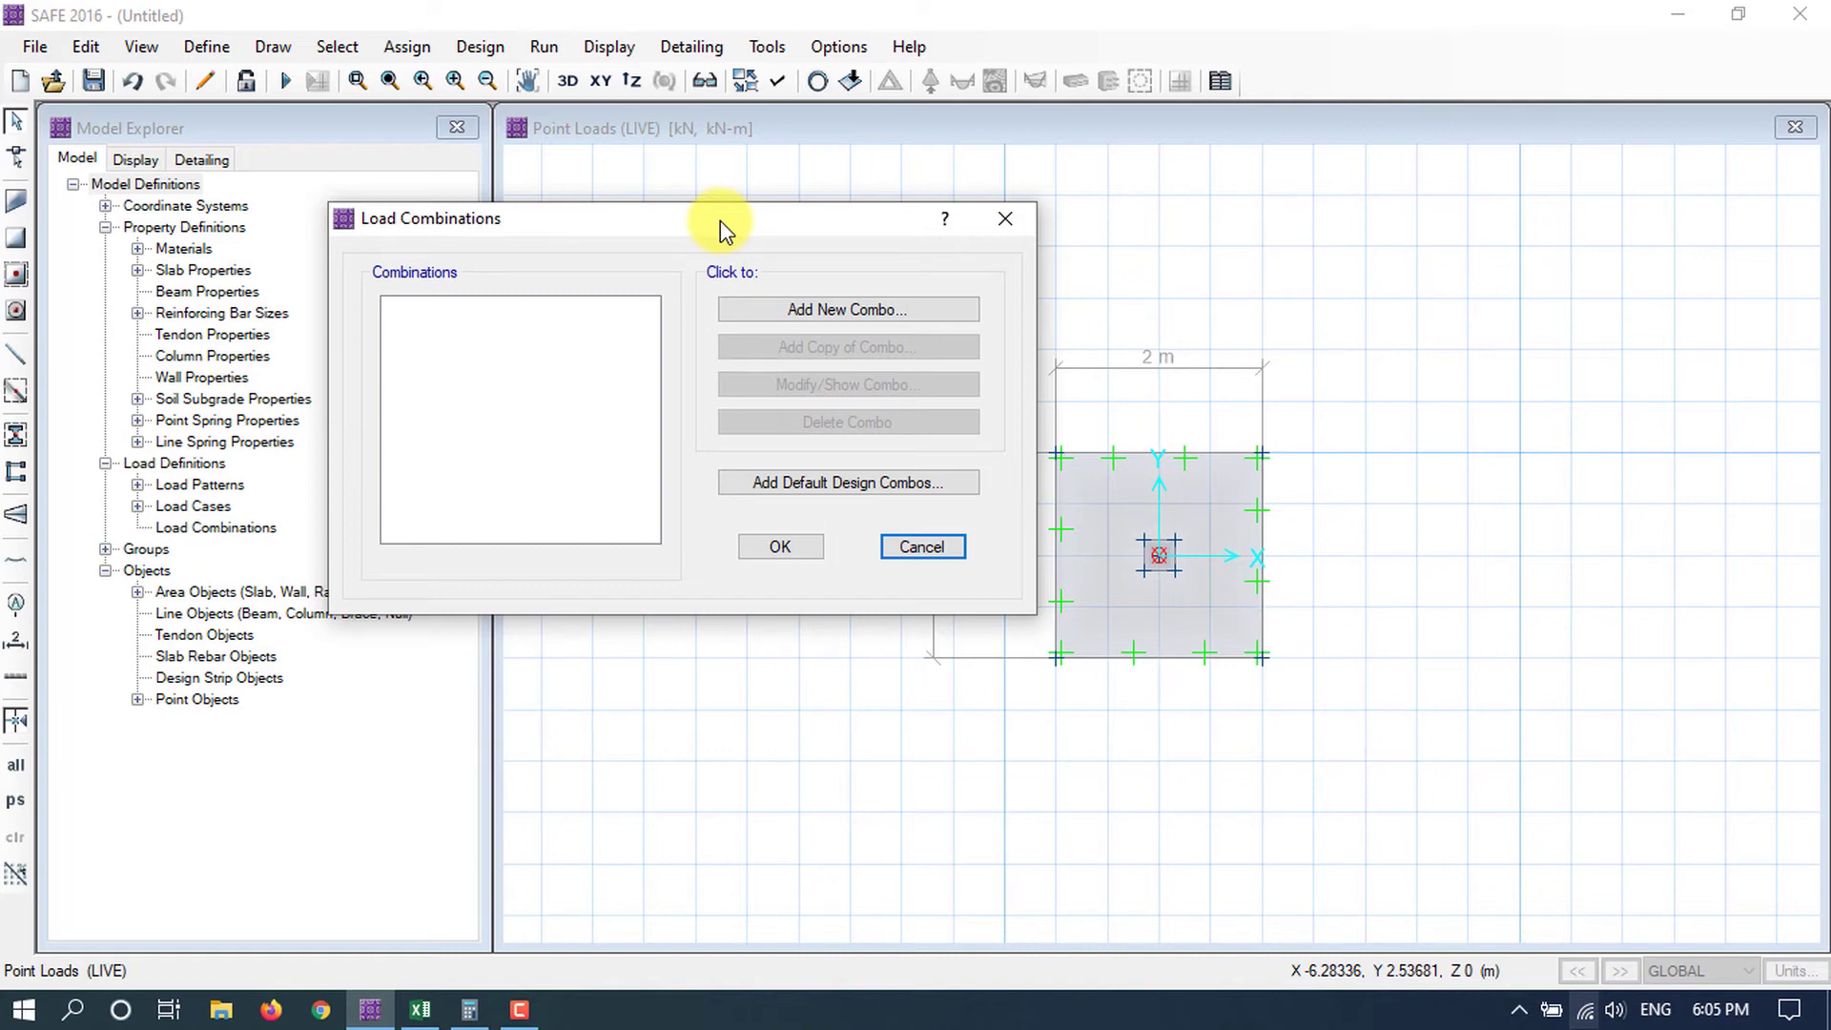
{"action": "left_click", "coordinate": [834, 311]}
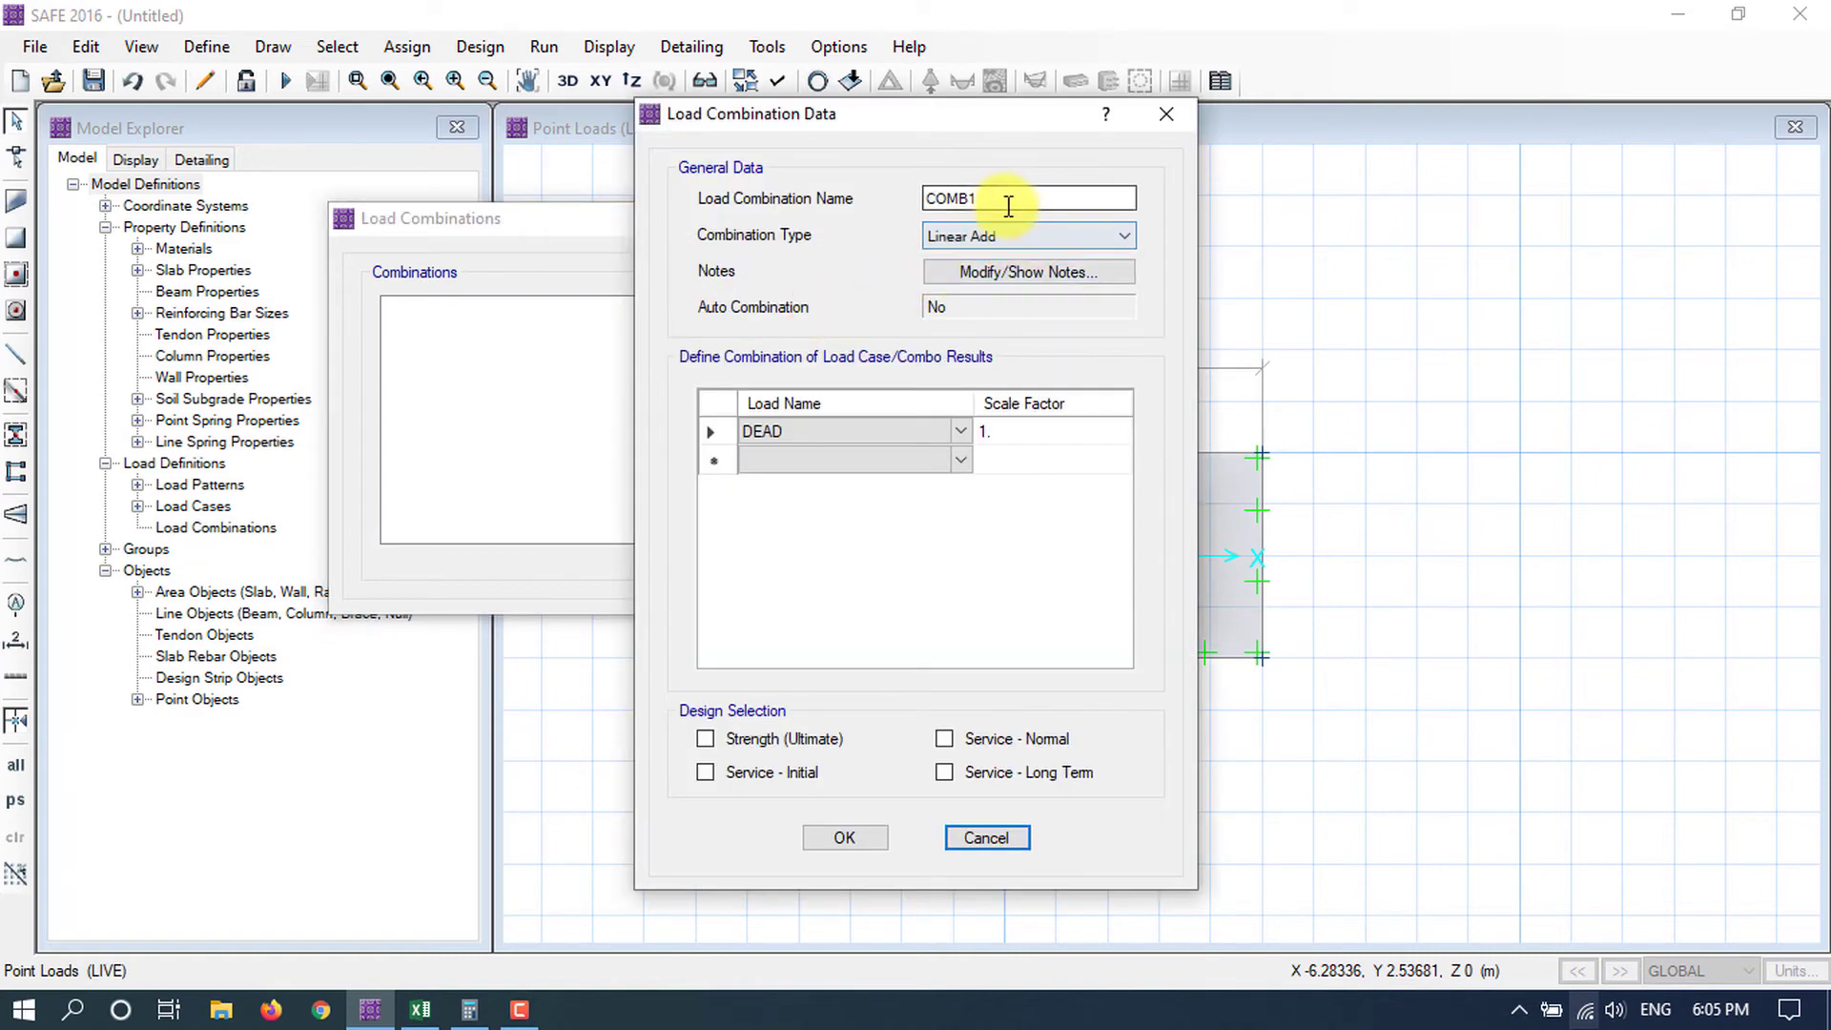
{"action": "double_click", "coordinate": [949, 198]}
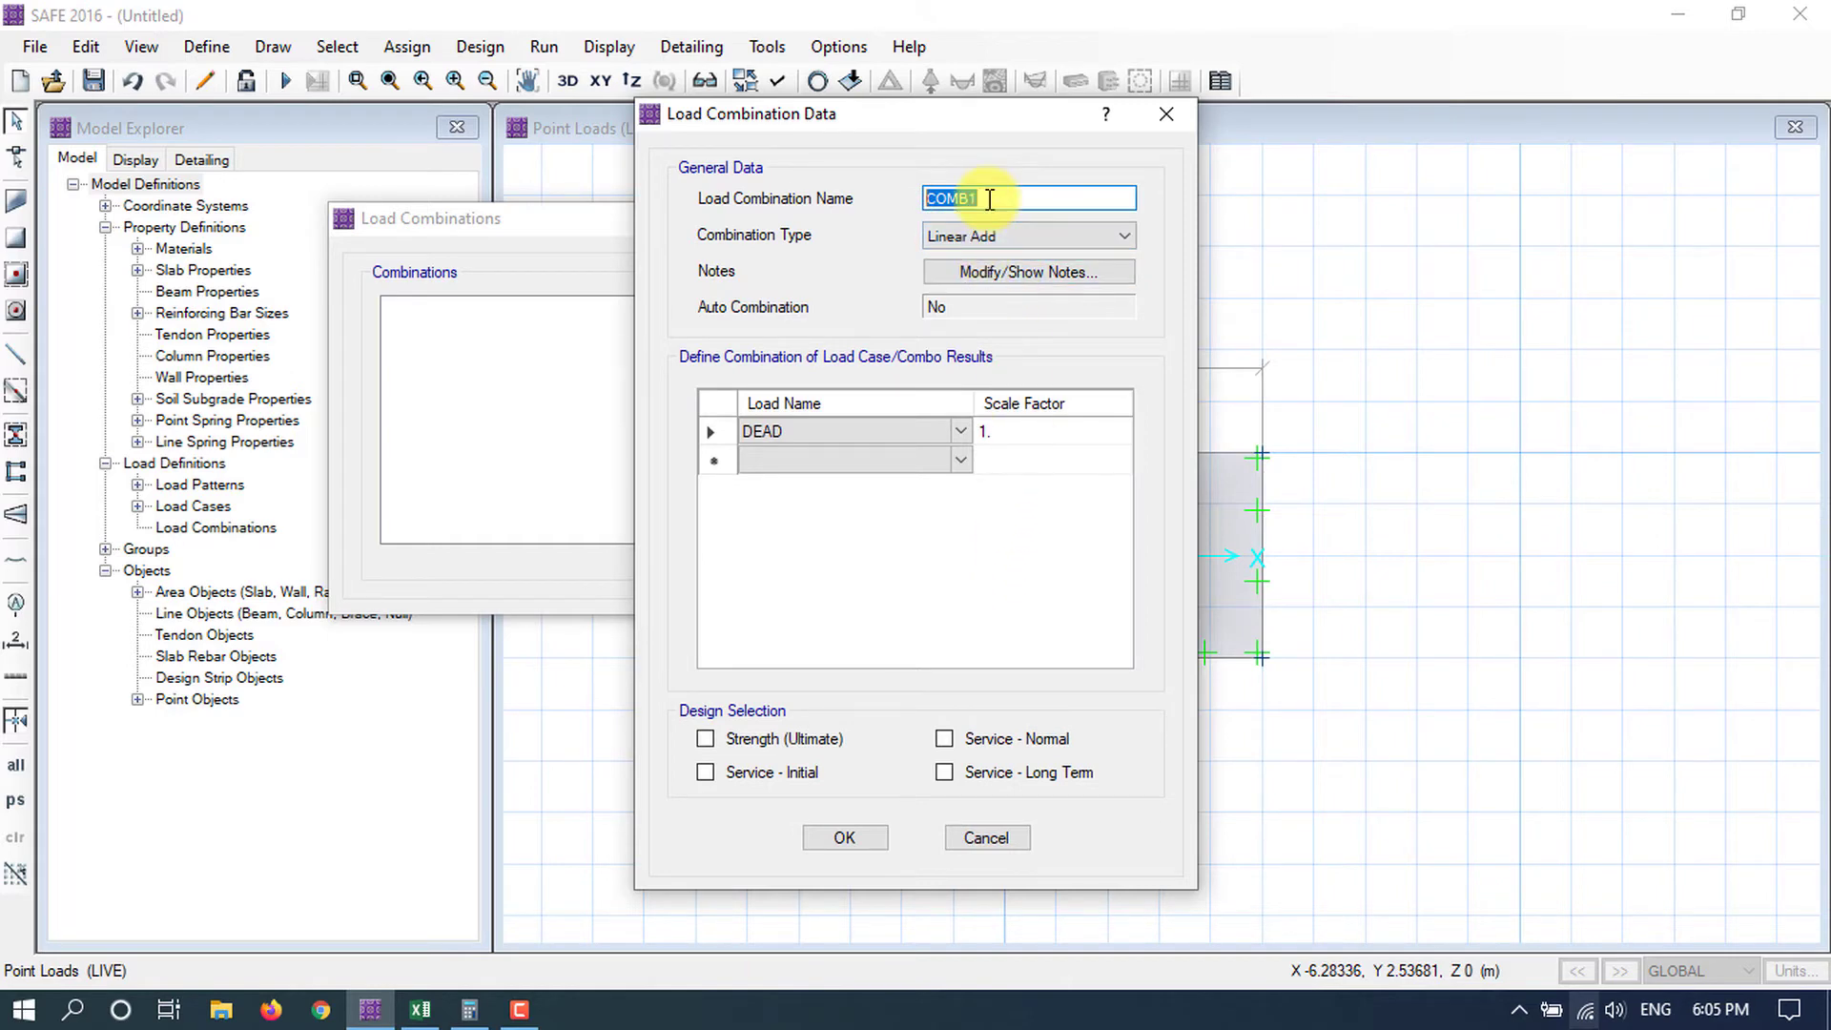
{"action": "type", "text": "Service normal"}
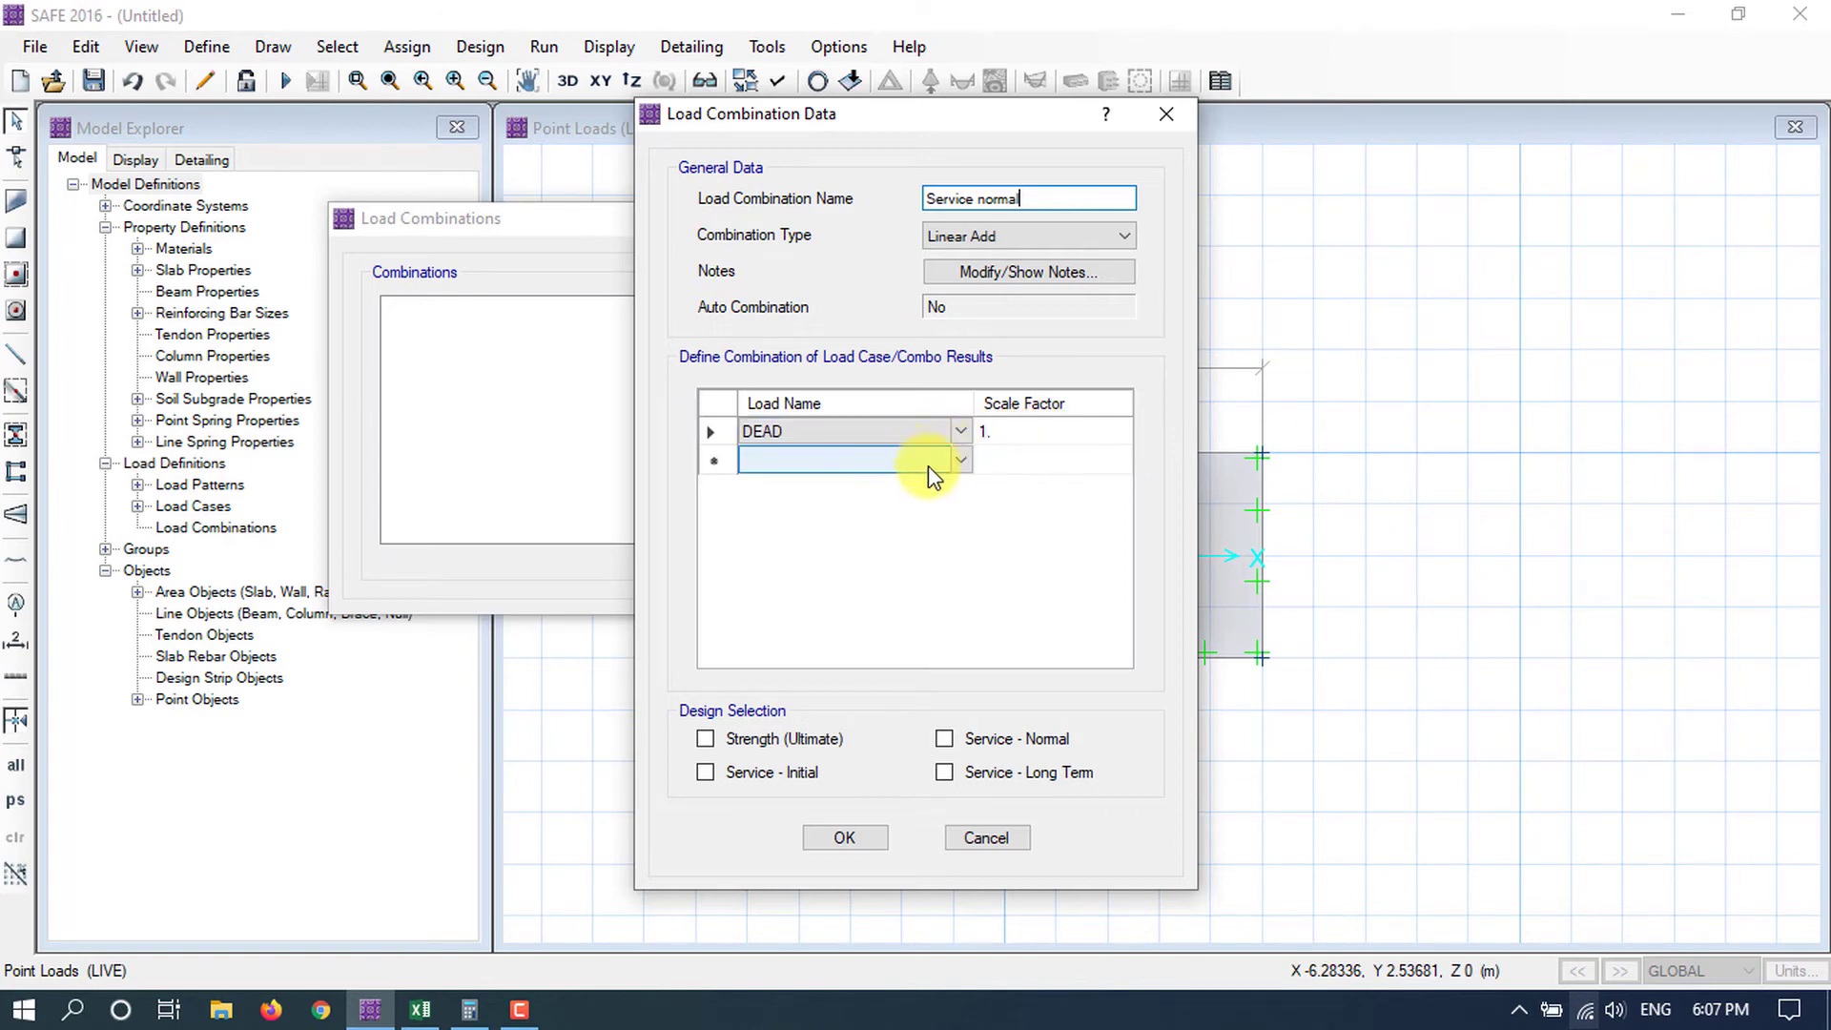
Add the LIVE load with scale factor 1 to the combination and save it for Service - Normal design.
{"action": "left_click", "coordinate": [958, 460]}
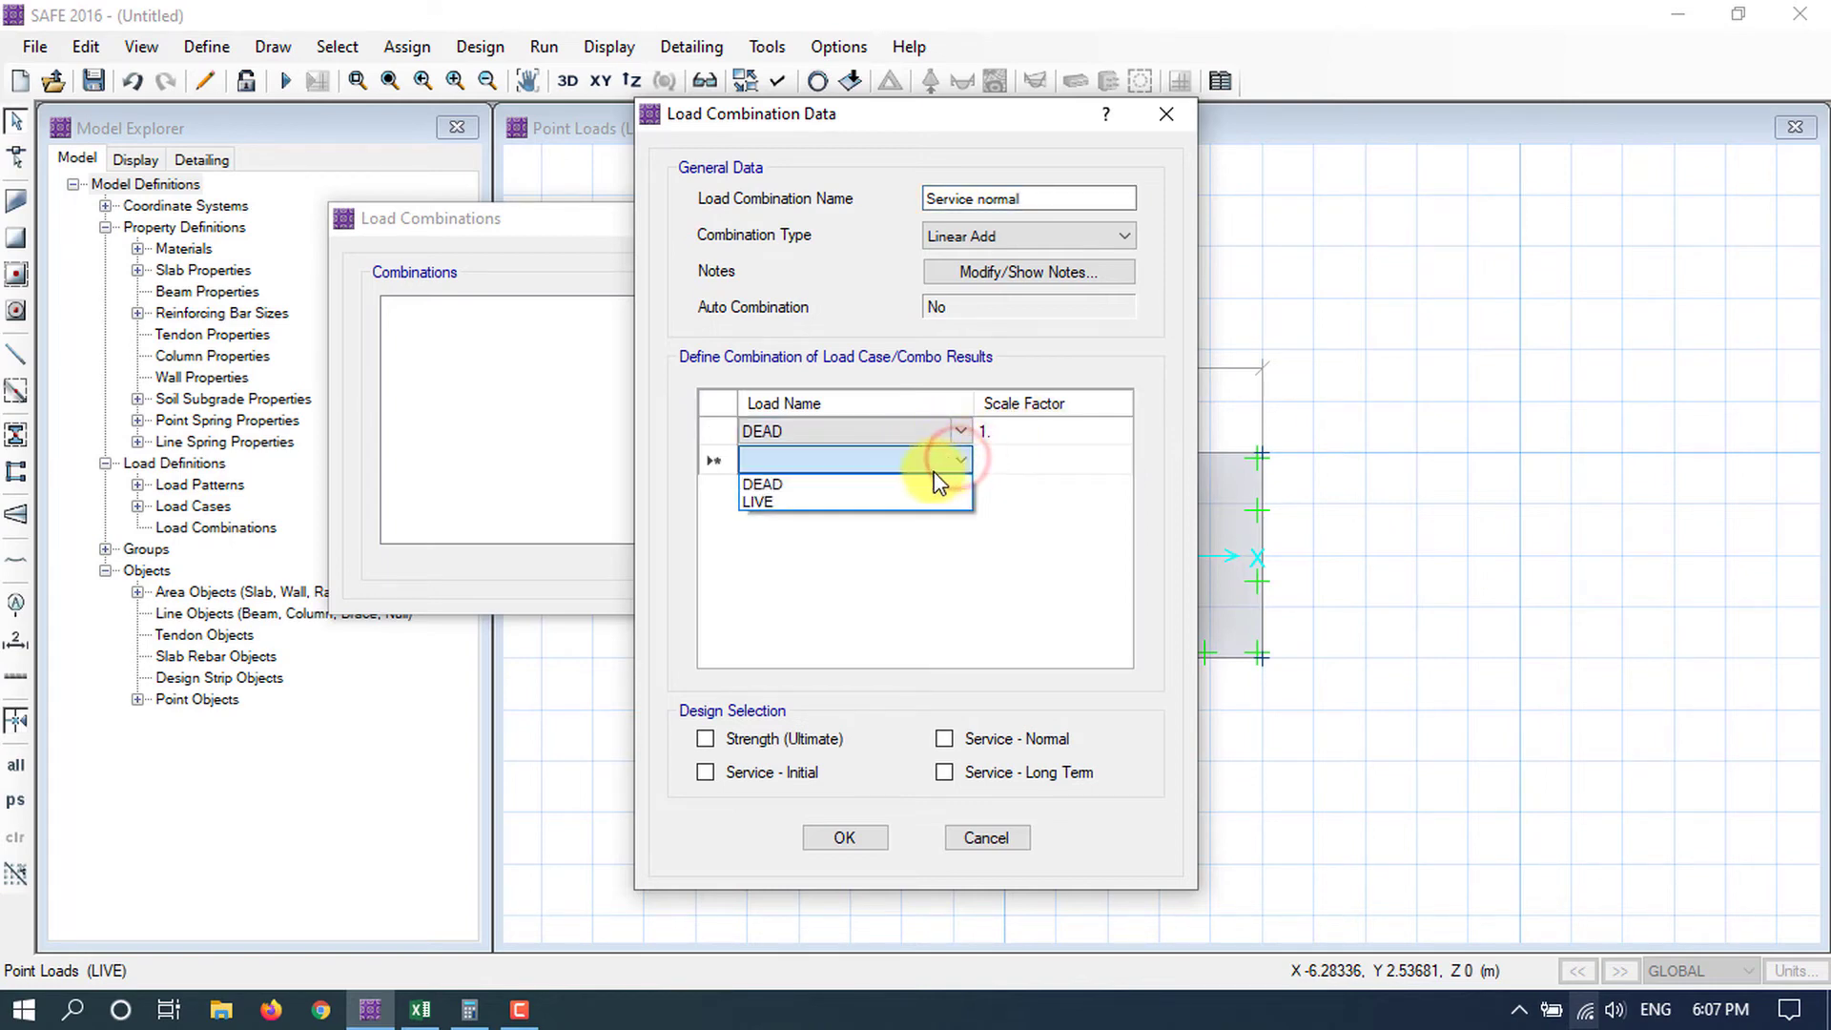
{"action": "left_click", "coordinate": [790, 501]}
{"action": "left_click", "coordinate": [1041, 465]}
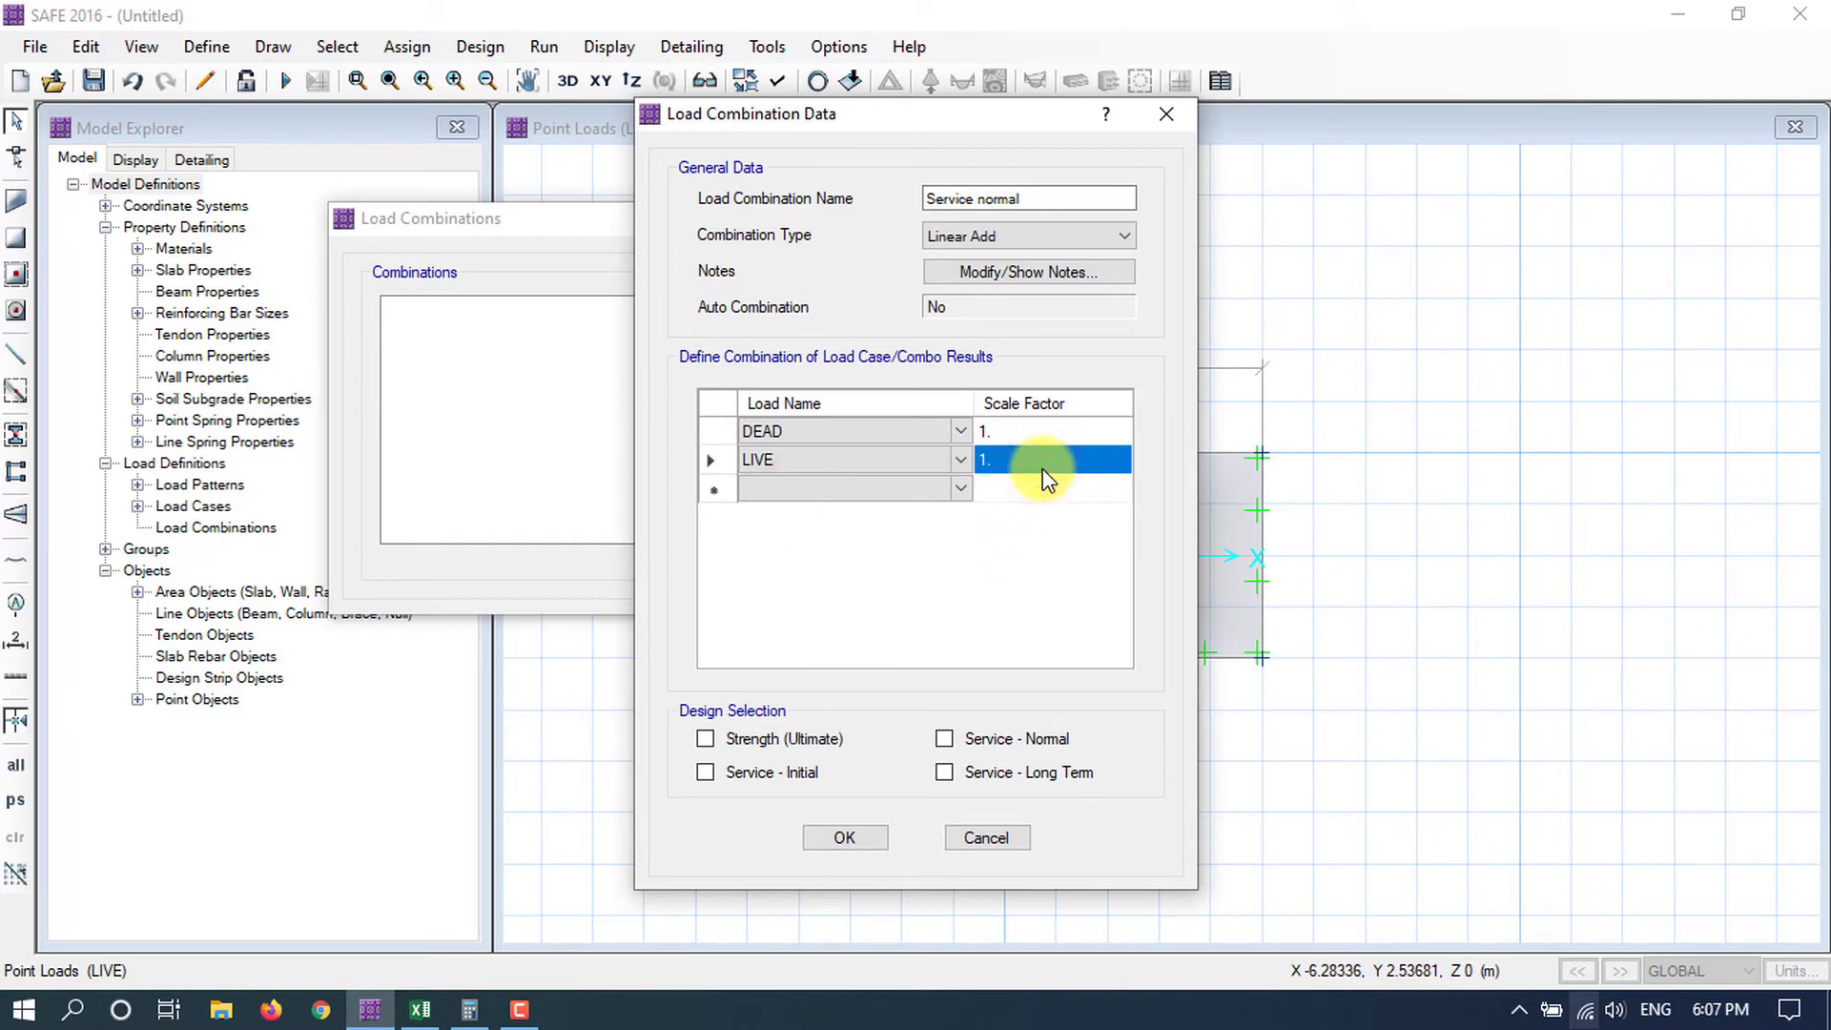
{"action": "type", "text": "1"}
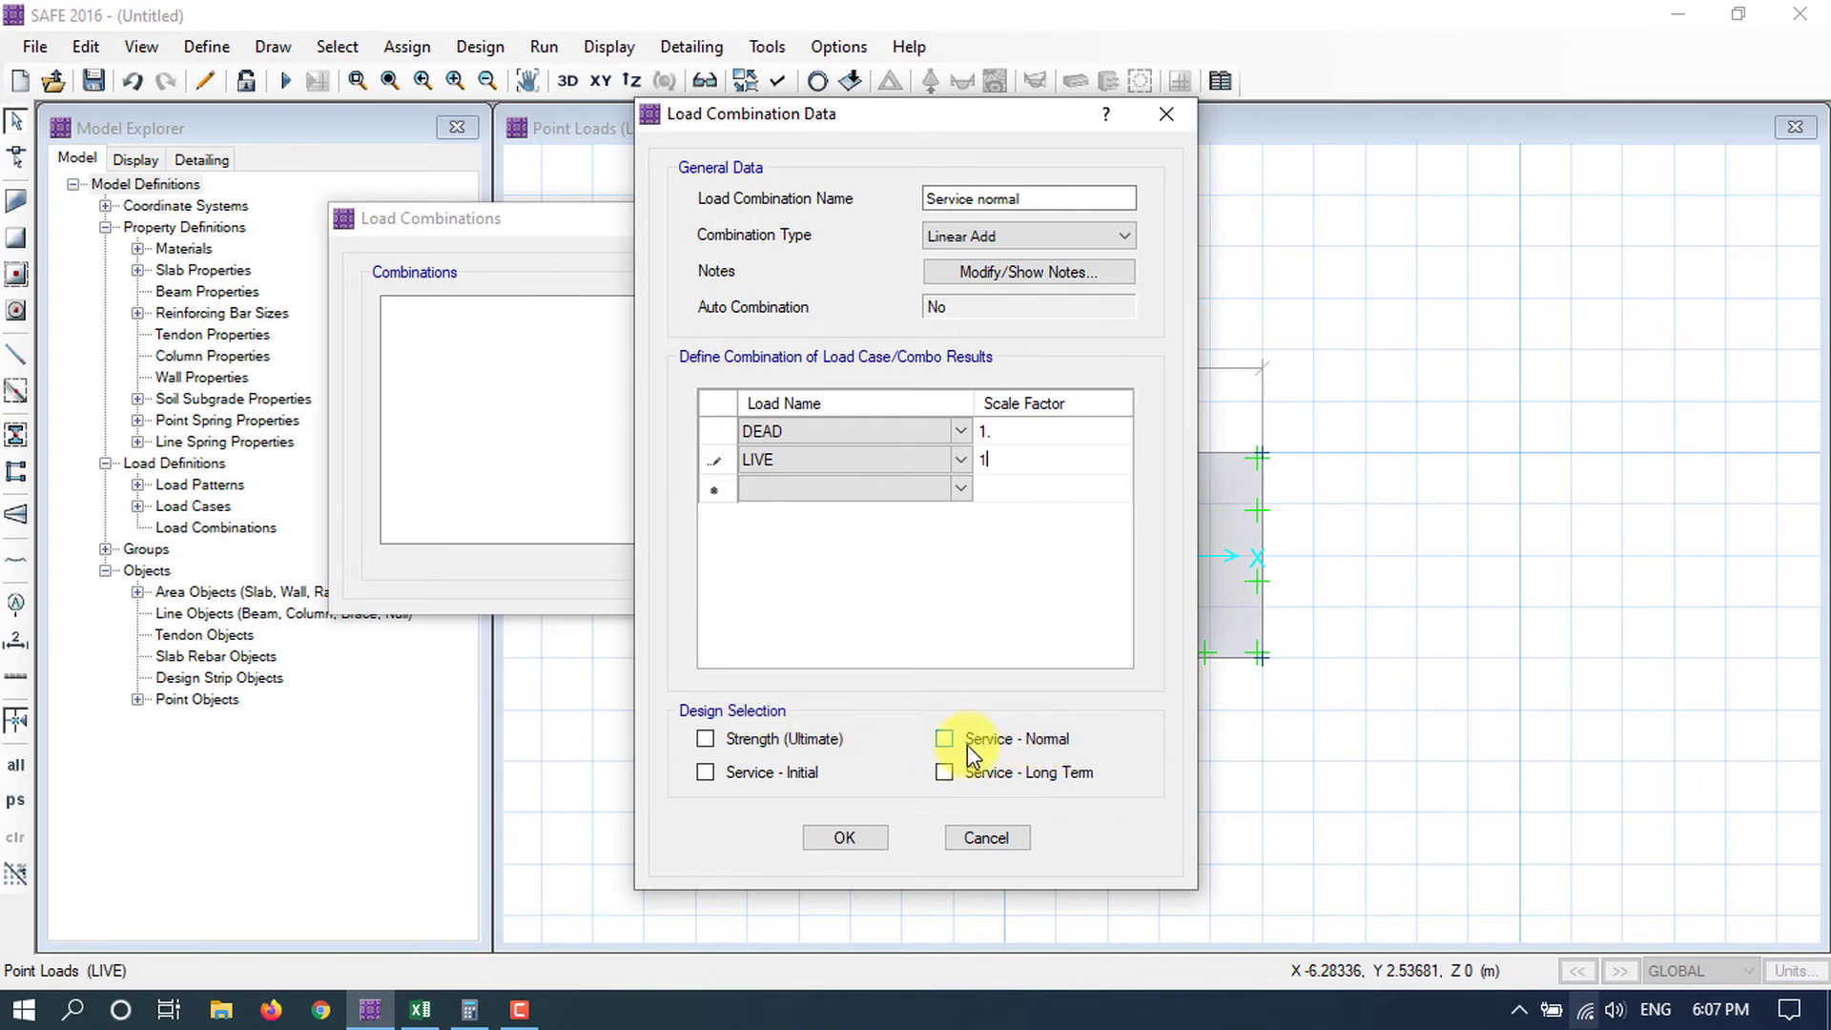
{"action": "left_click", "coordinate": [943, 741]}
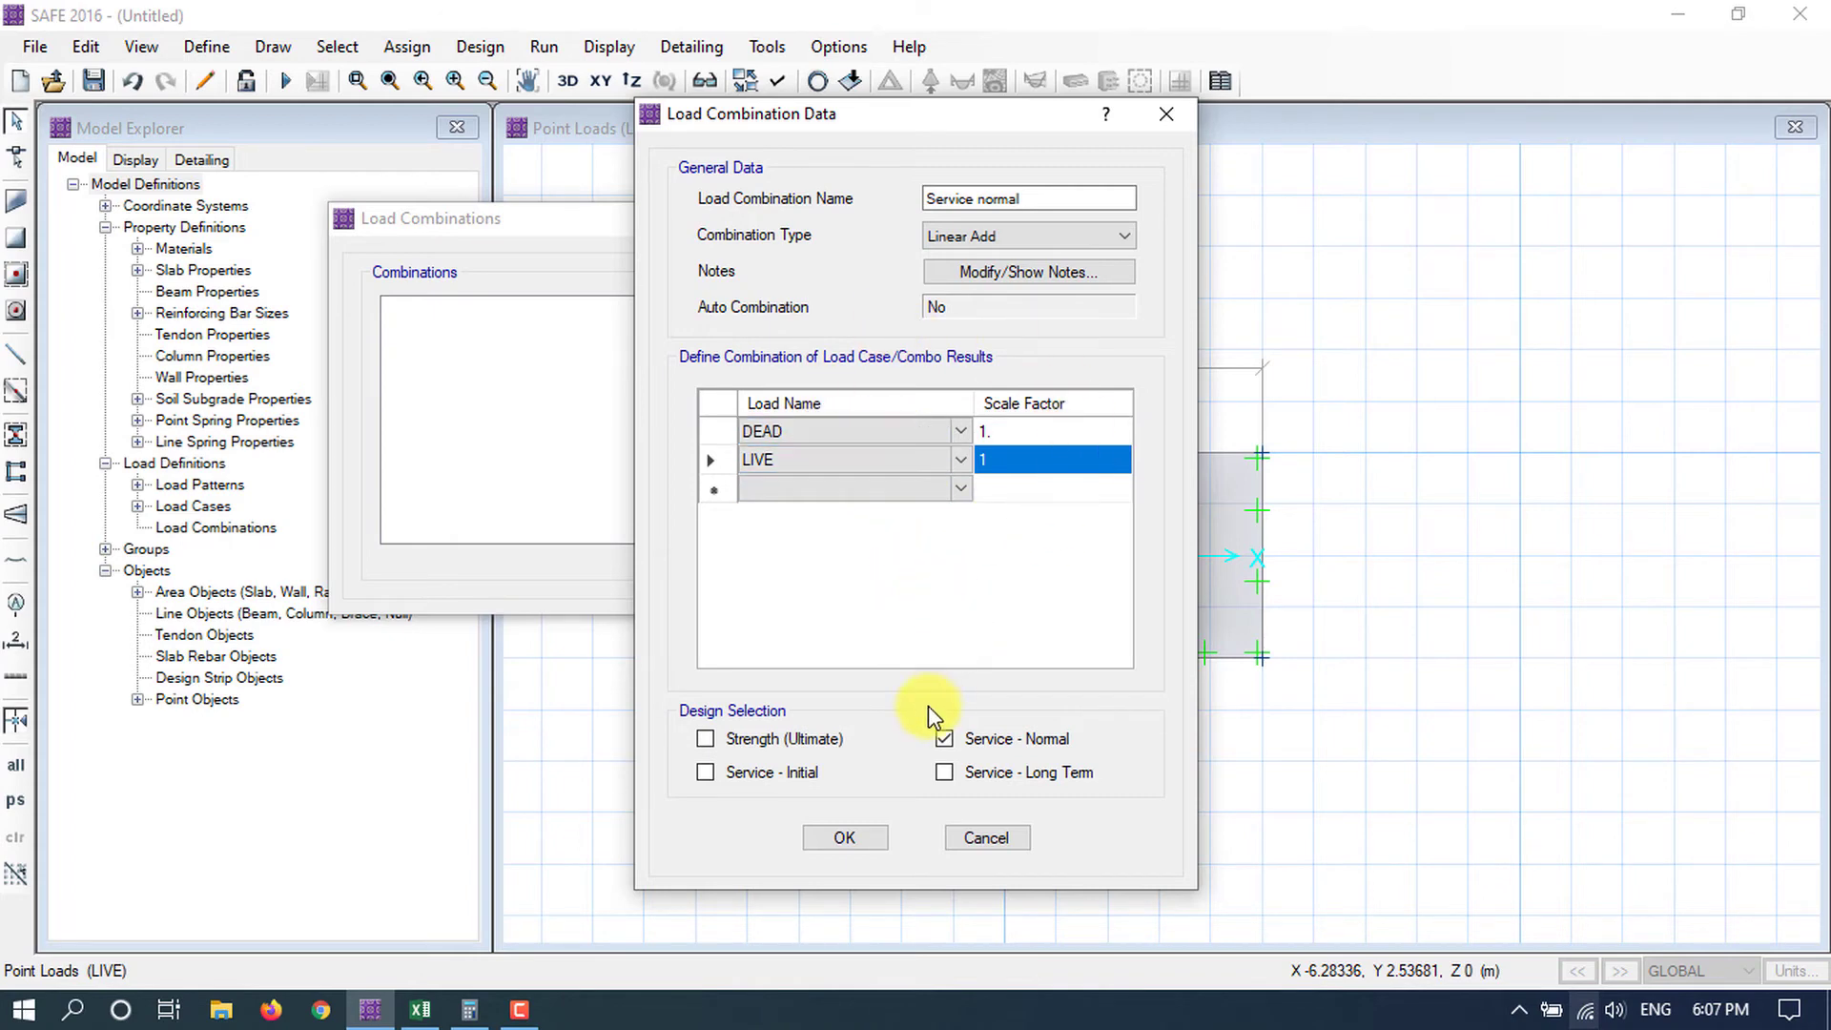
{"action": "left_click", "coordinate": [845, 837]}
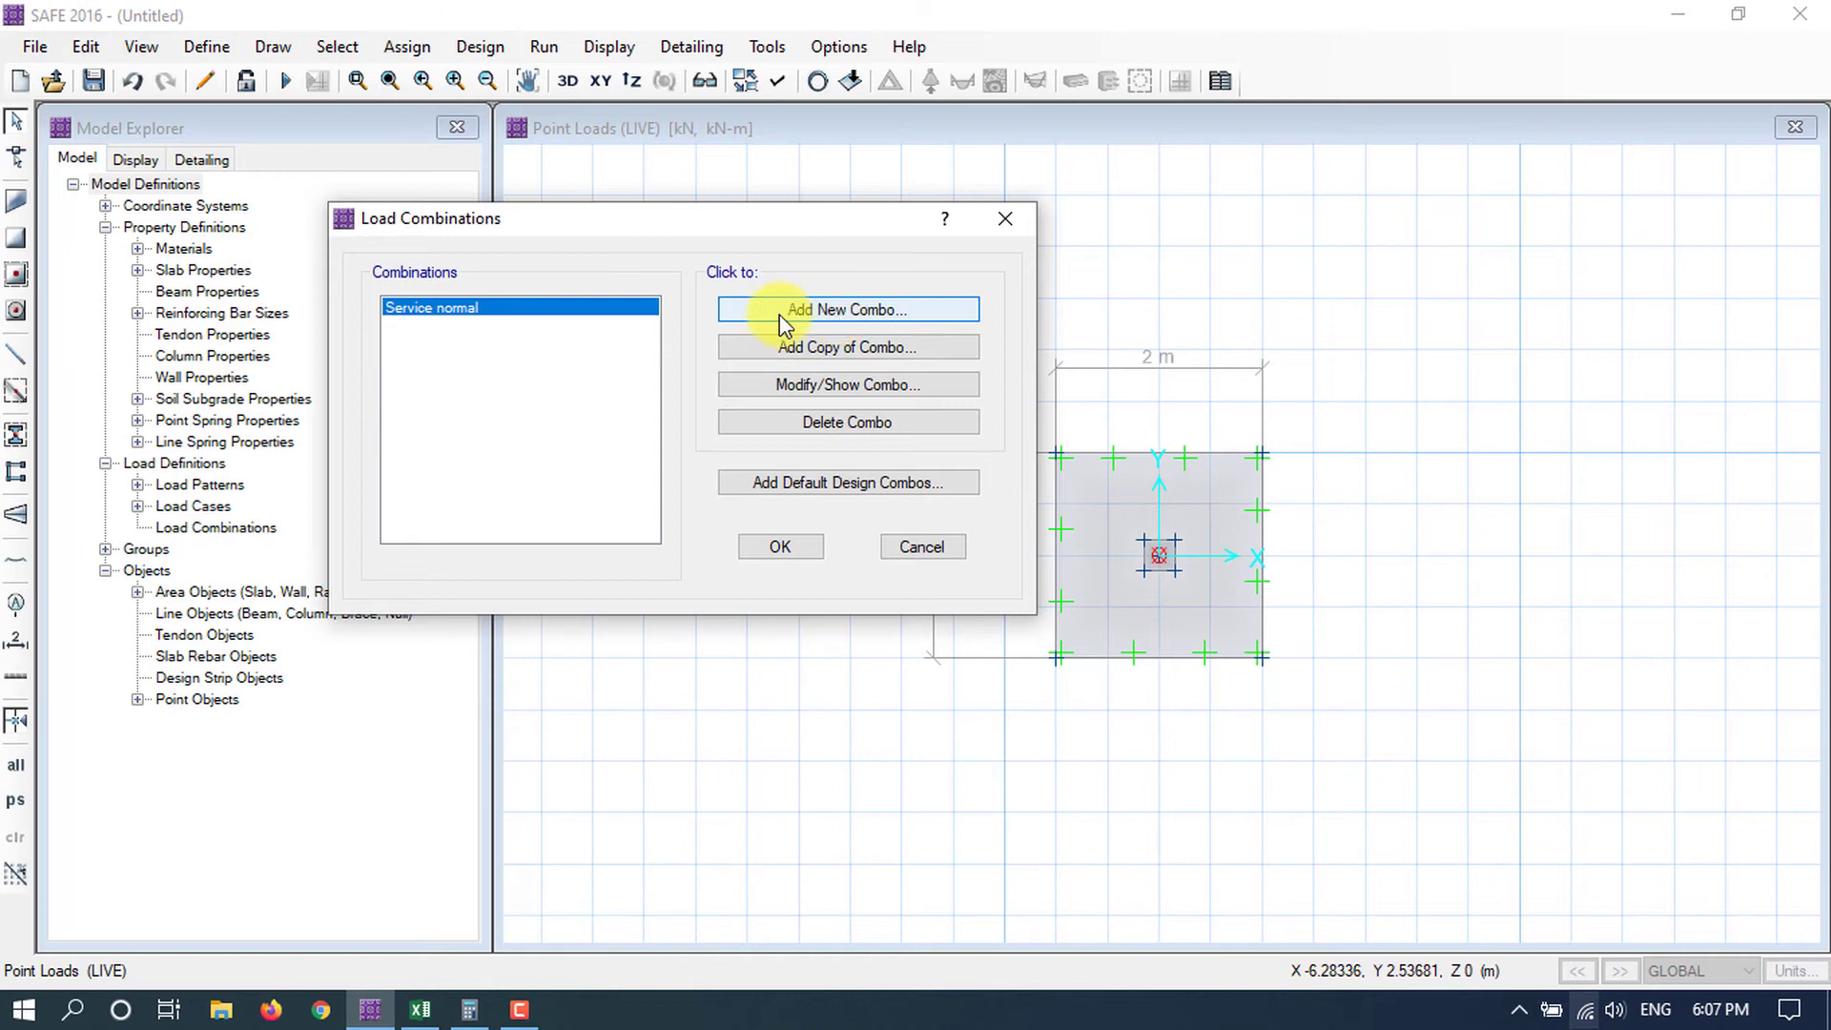
Start another load combination and name it "Strength ultimate".
{"action": "left_click", "coordinate": [861, 311]}
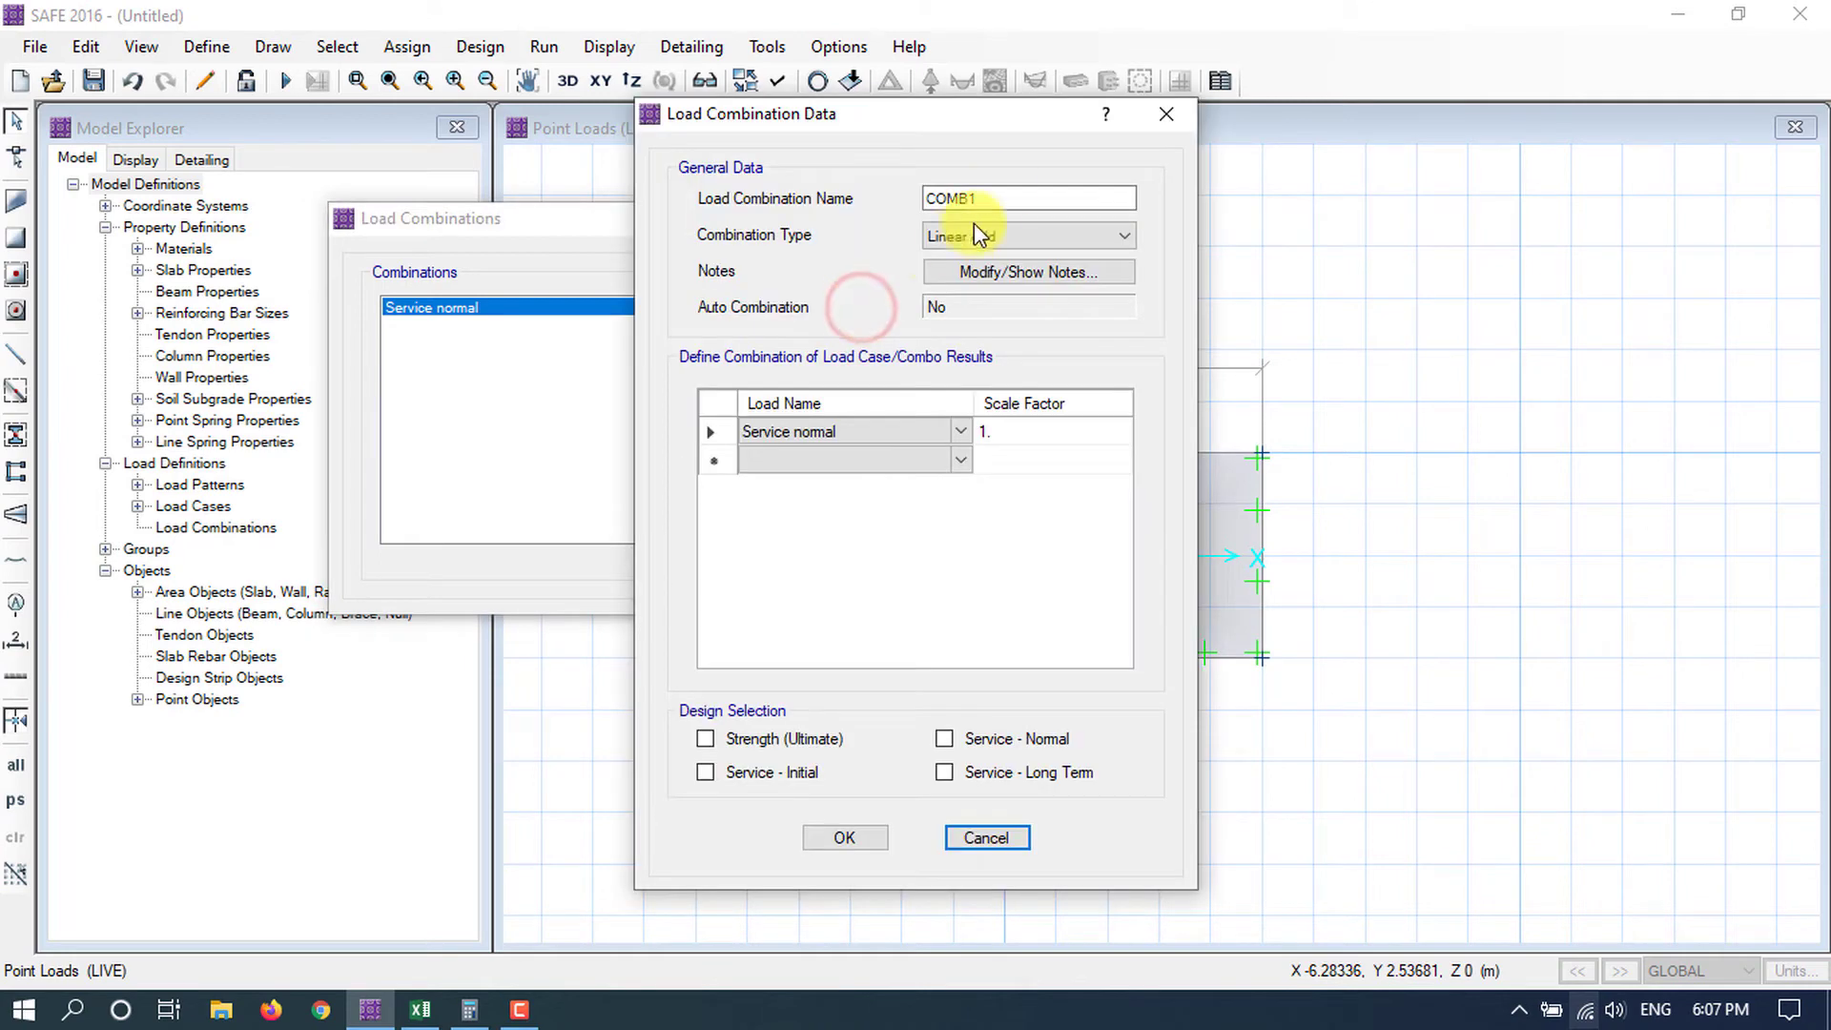
{"action": "left_click_drag", "start_coordinate": [993, 197], "coordinate": [863, 199]}
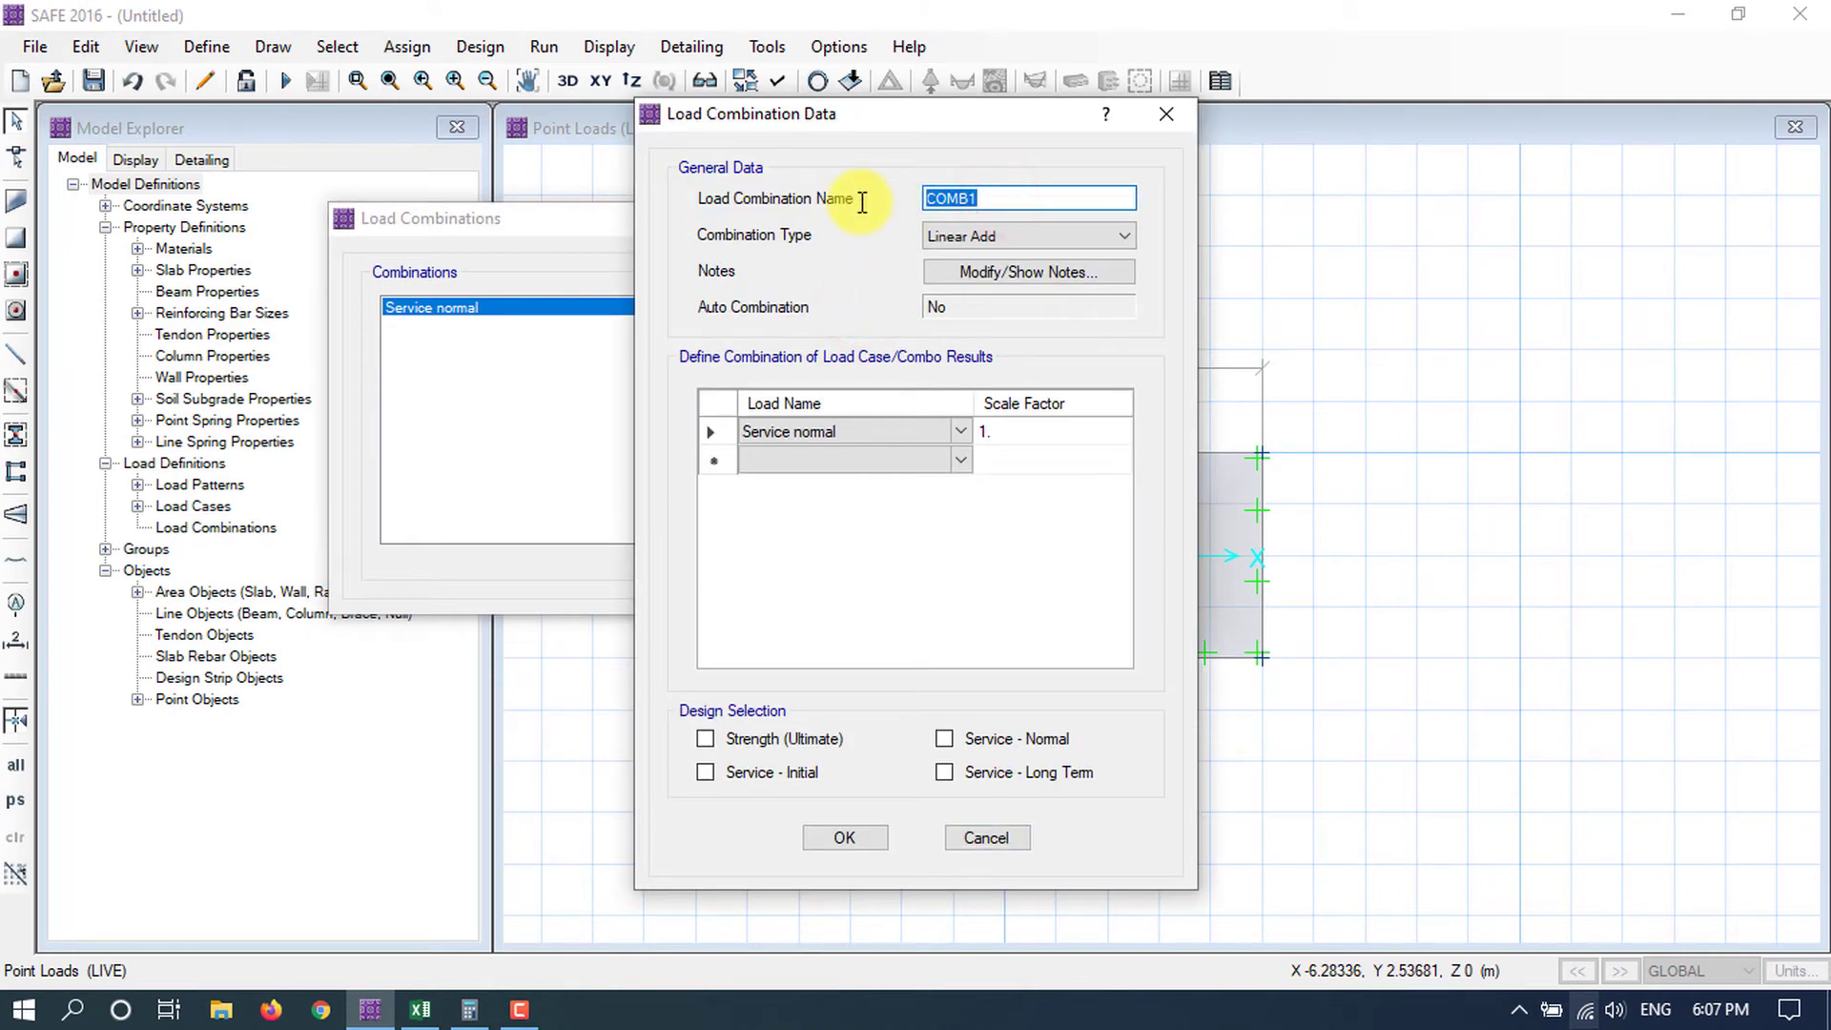
{"action": "type", "text": "Strength ultimate"}
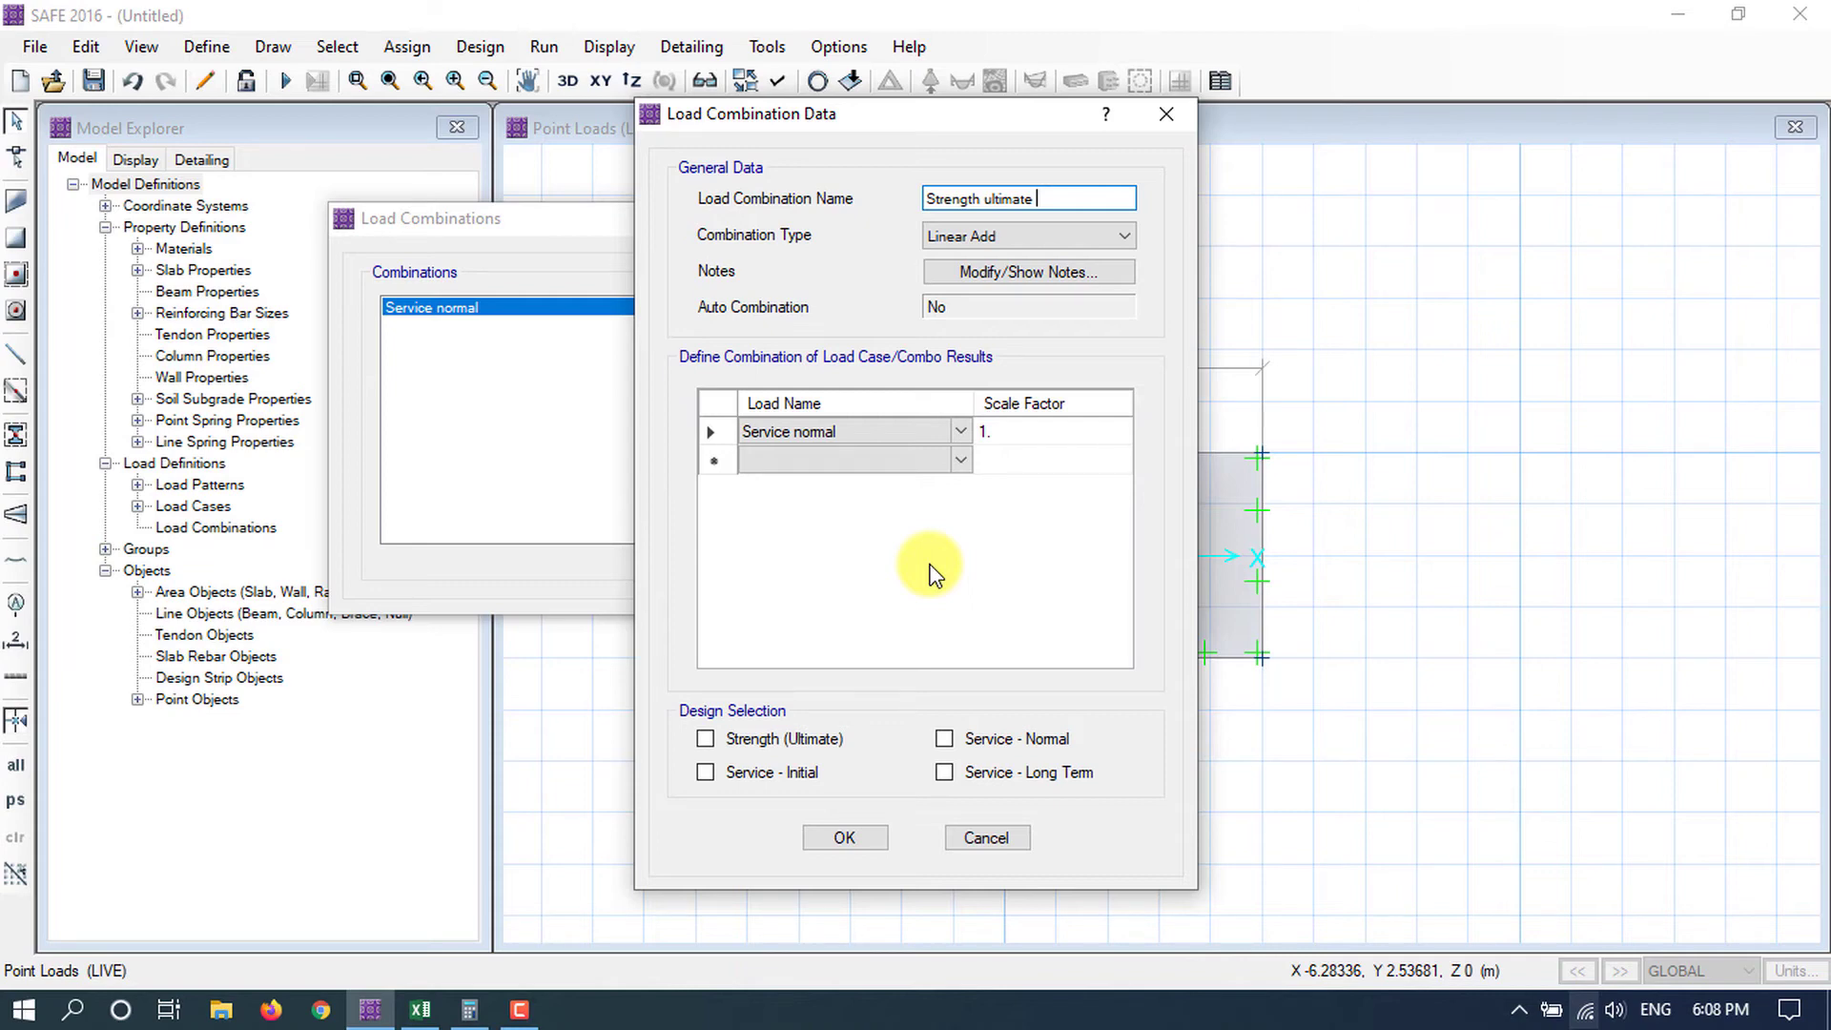
Add the DEAD load with scale factor 1.5 to the Strength ultimate combination.
{"action": "left_click", "coordinate": [960, 431]}
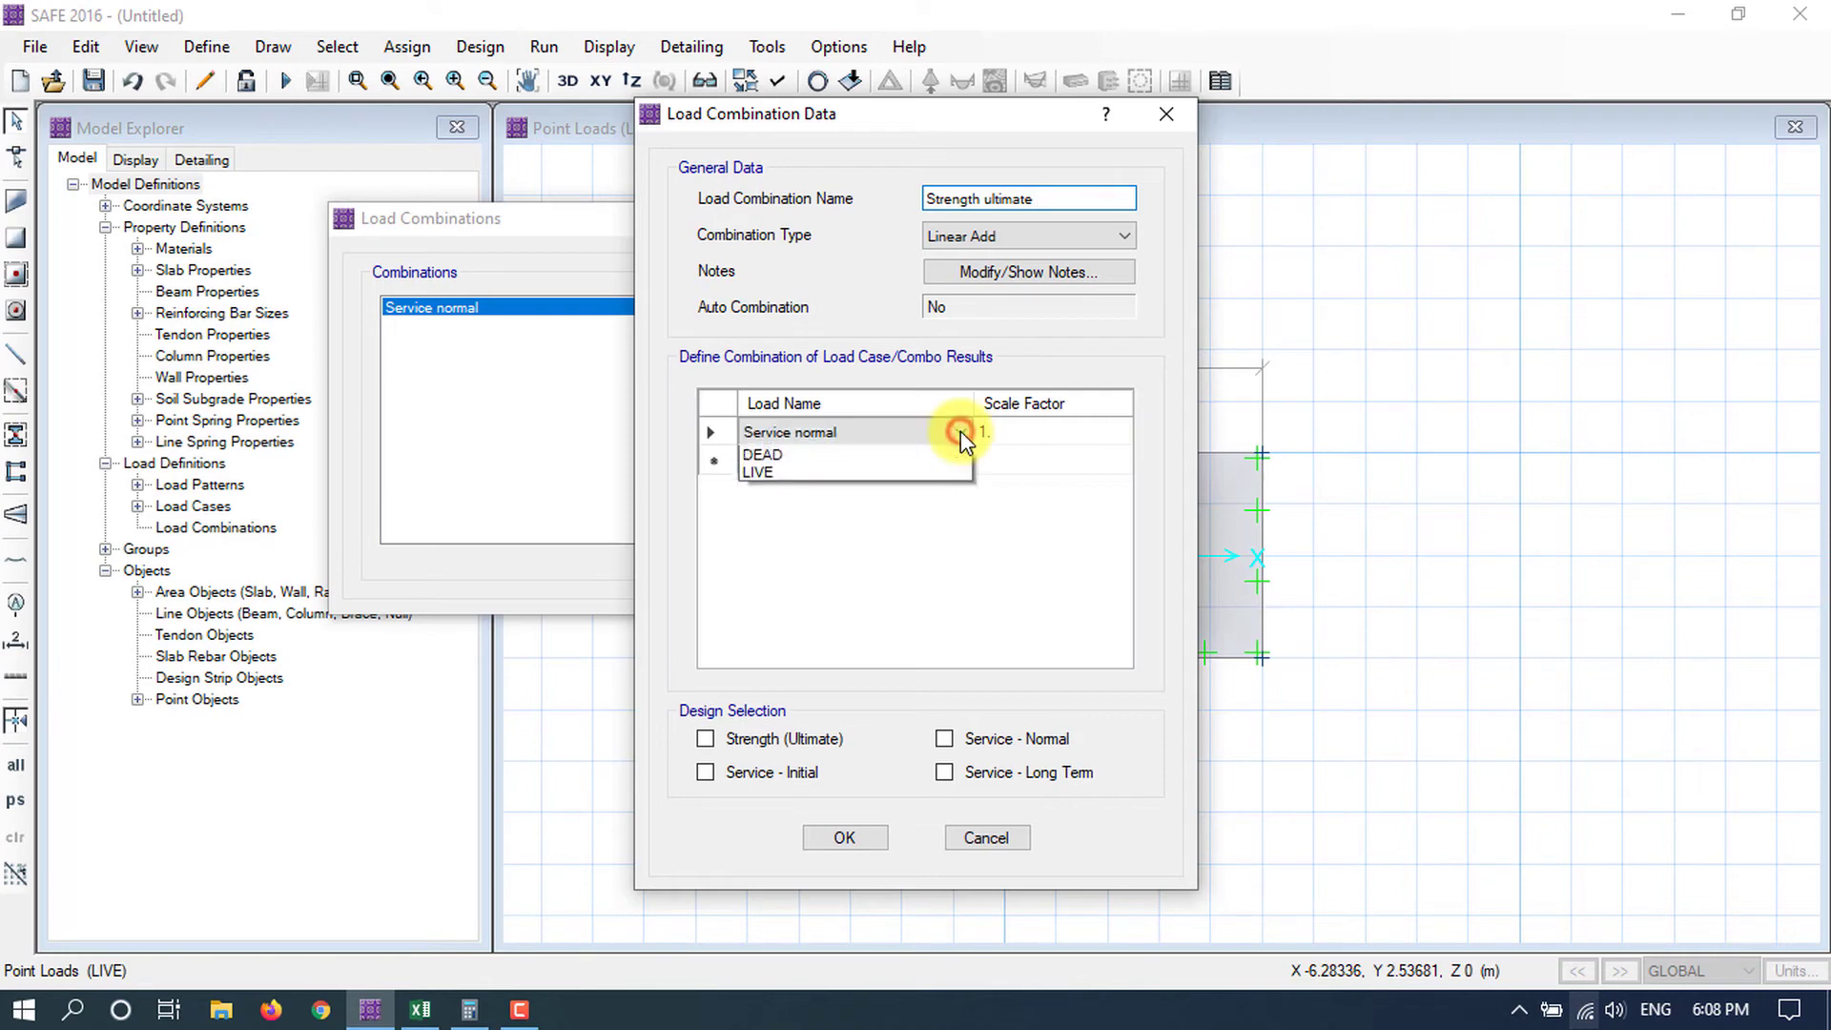
{"action": "left_click", "coordinate": [798, 474]}
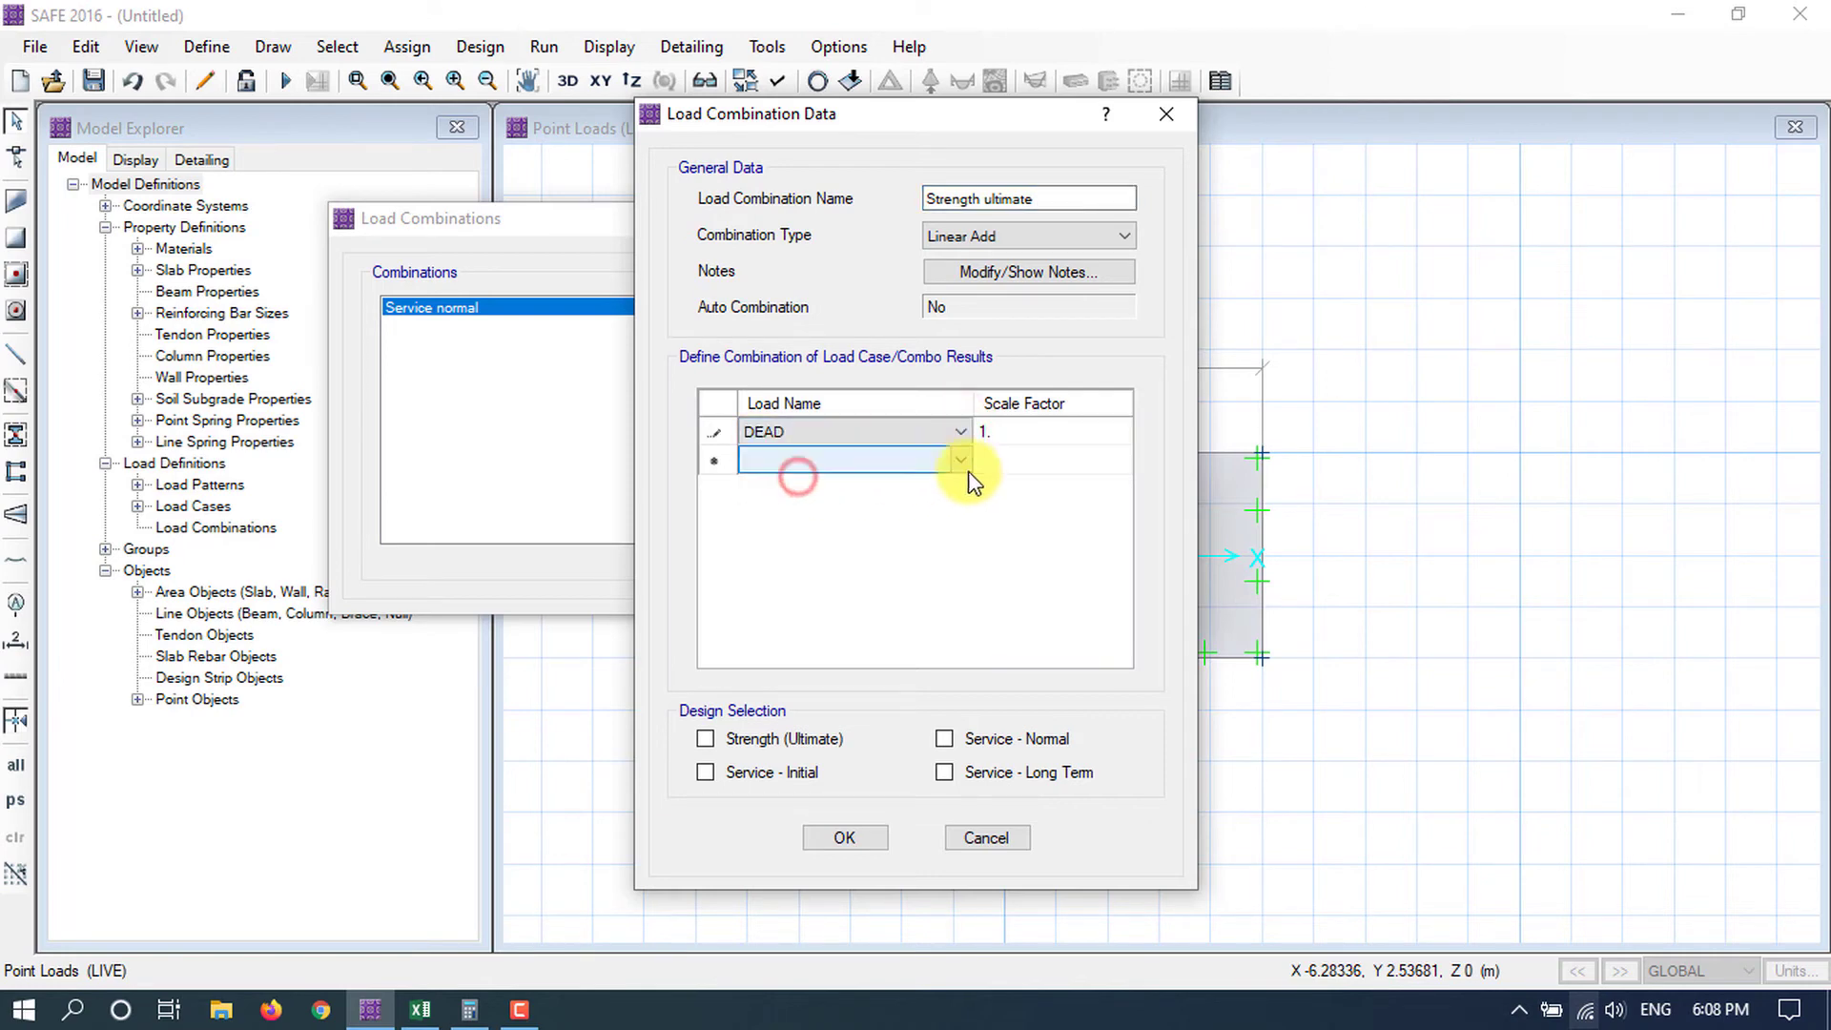
{"action": "left_click", "coordinate": [1006, 437]}
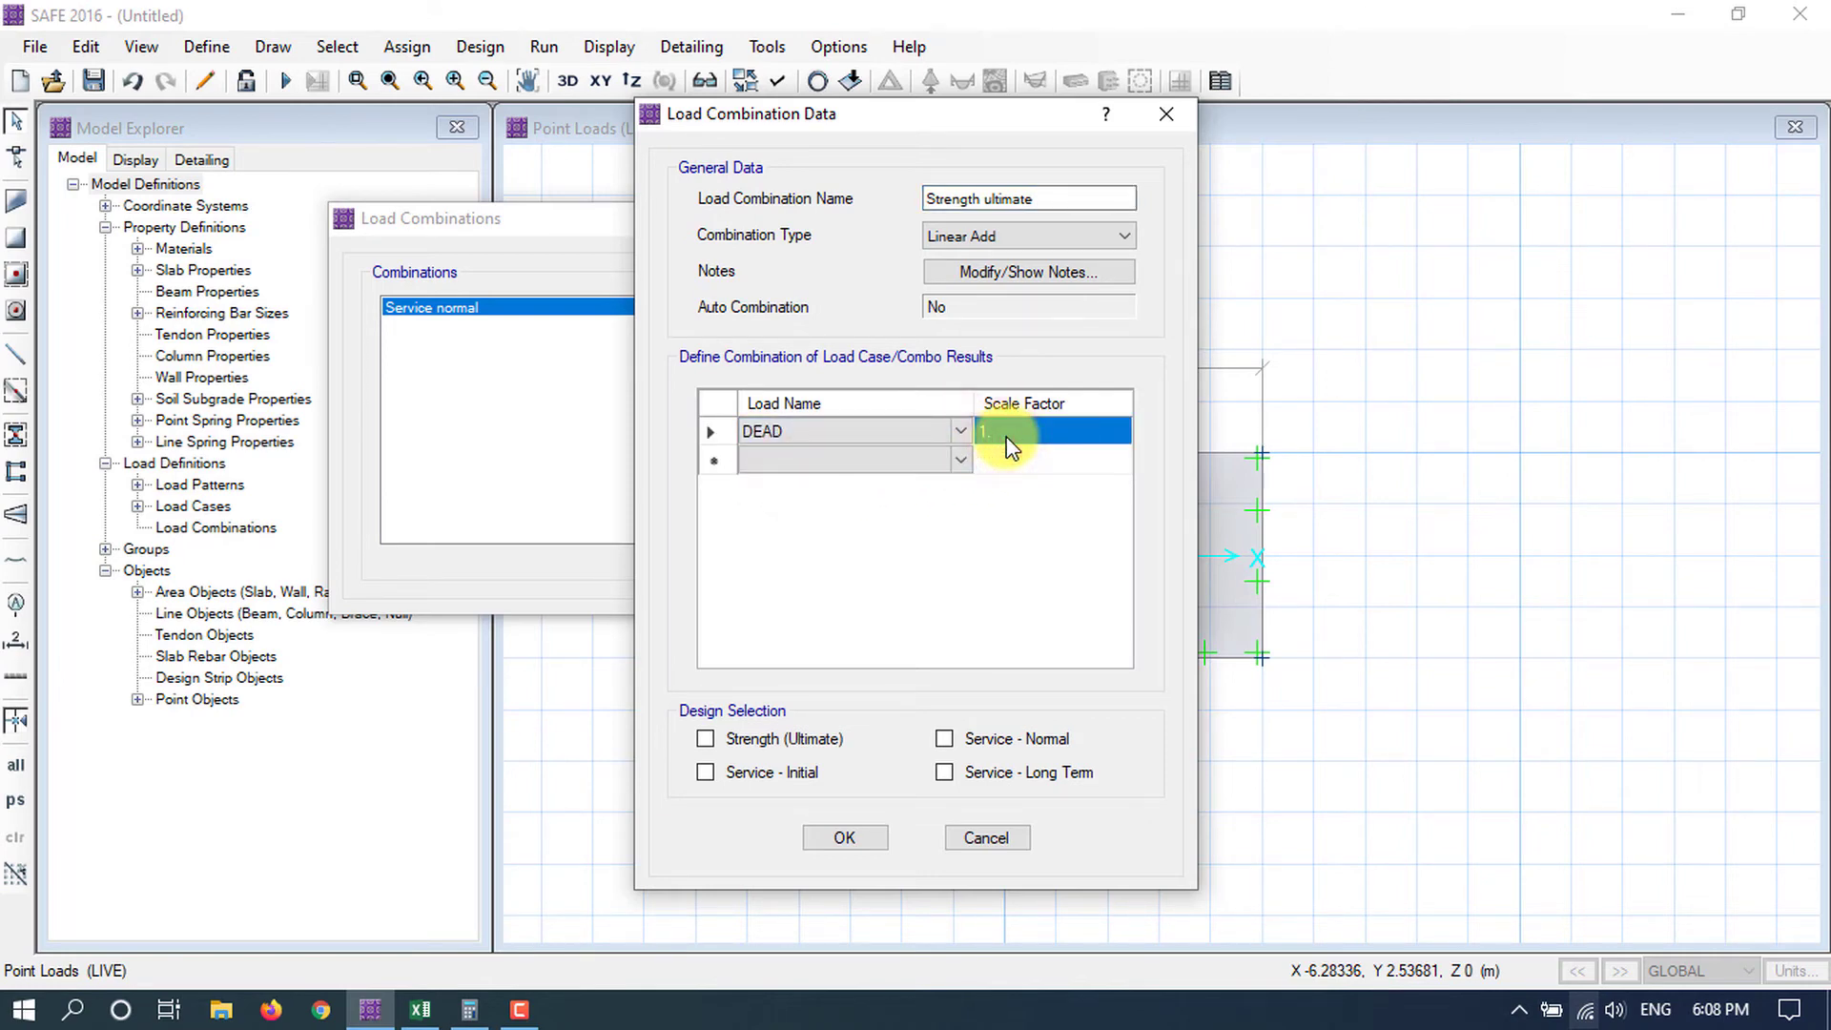
{"action": "type", "text": "1"}
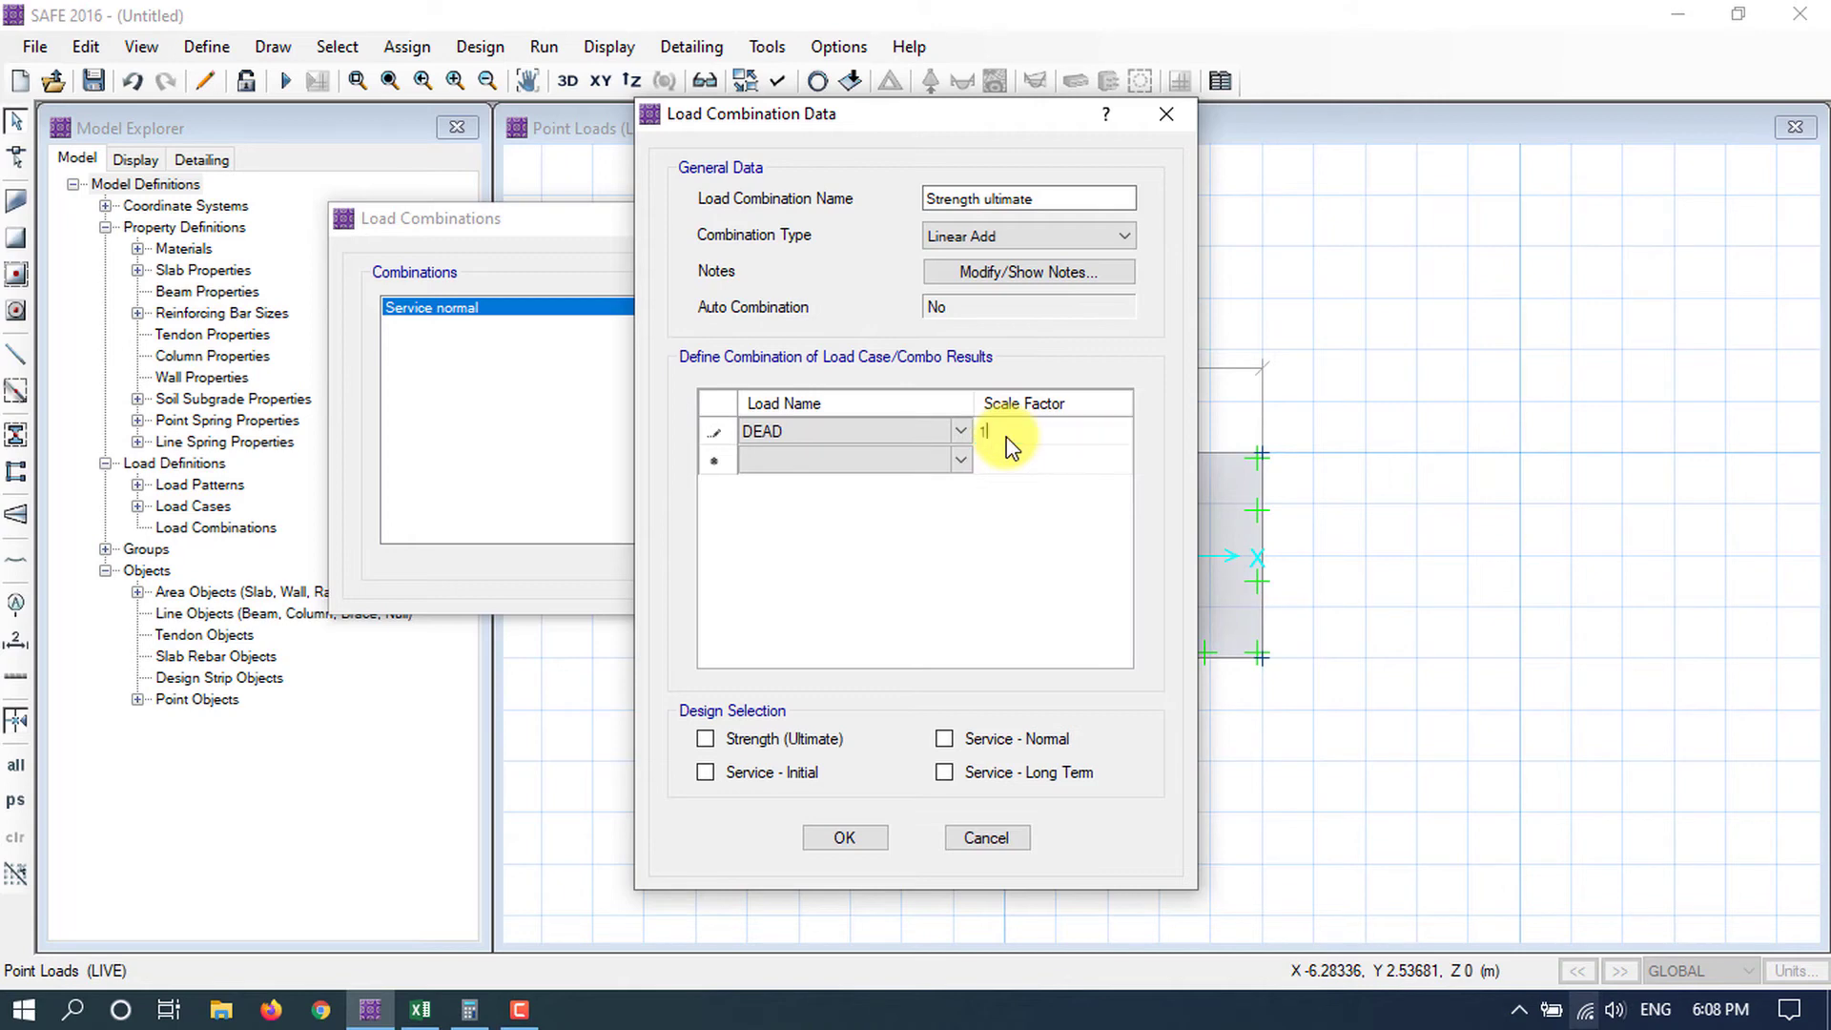
Add the LIVE load with scale factor 1.5 as the second load of the Strength ultimate combination.
{"action": "left_click", "coordinate": [902, 449]}
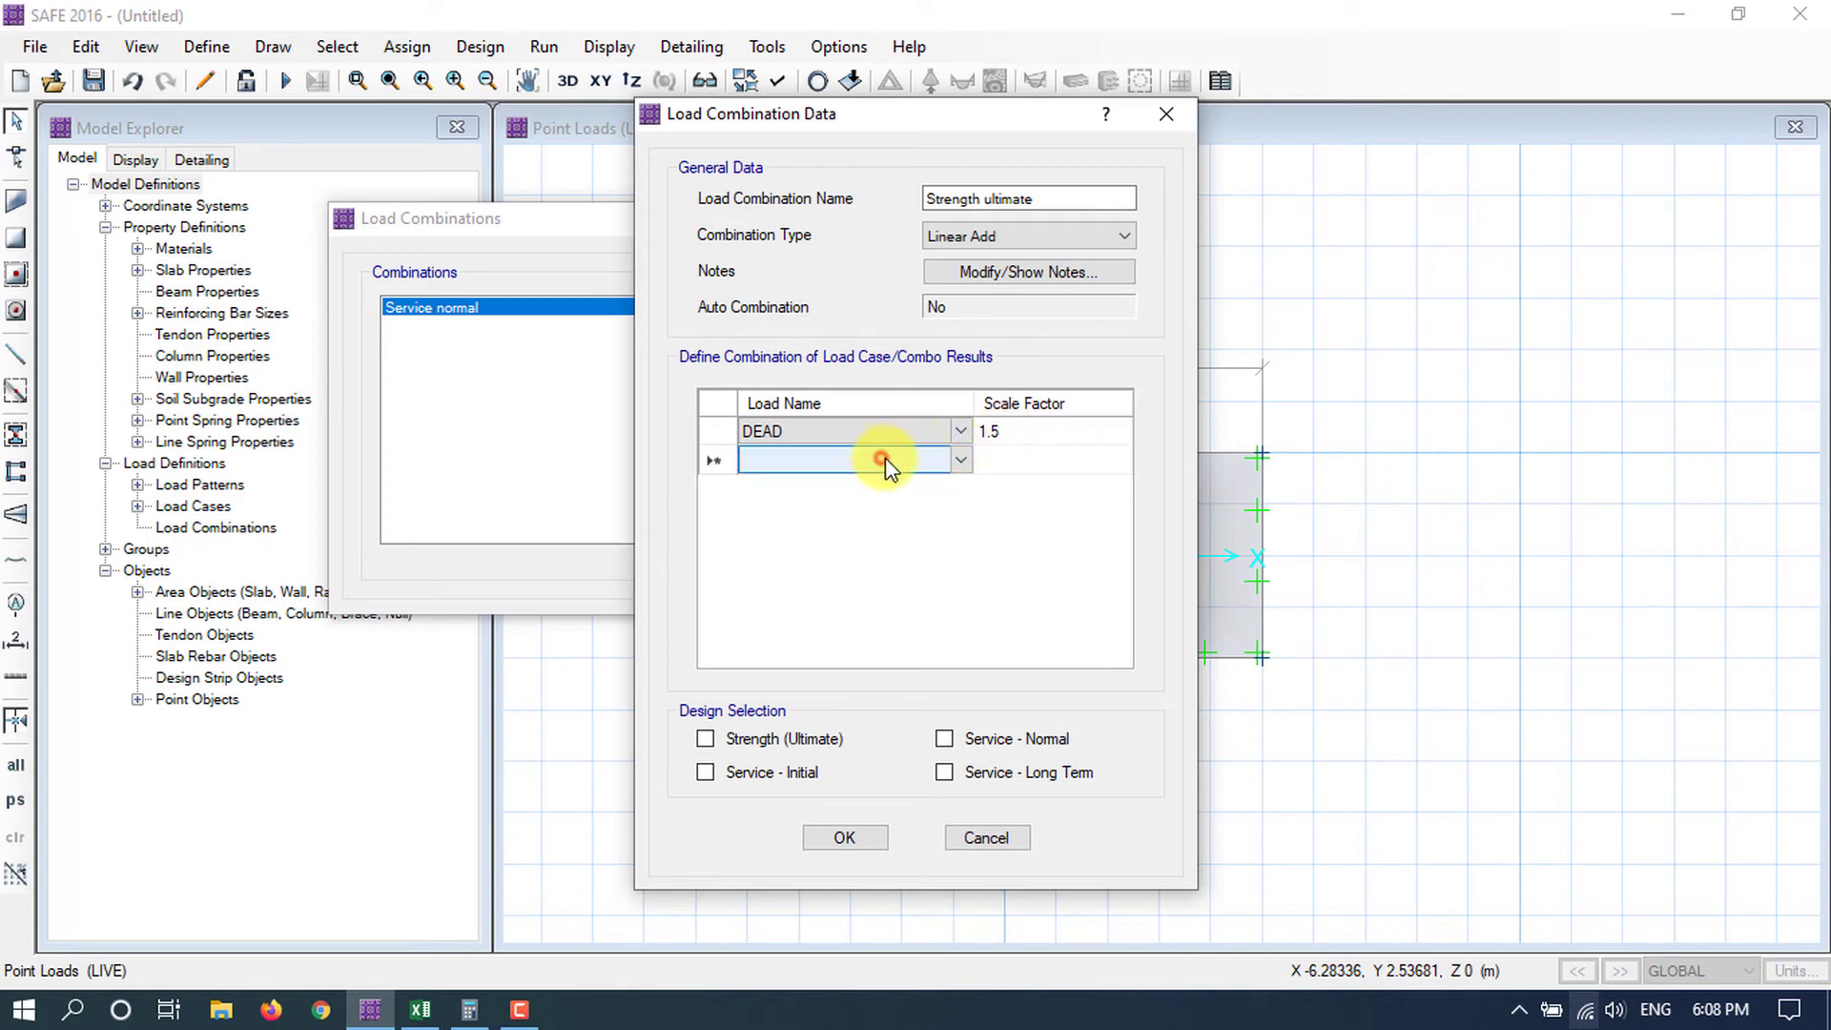
{"action": "left_click", "coordinate": [958, 460]}
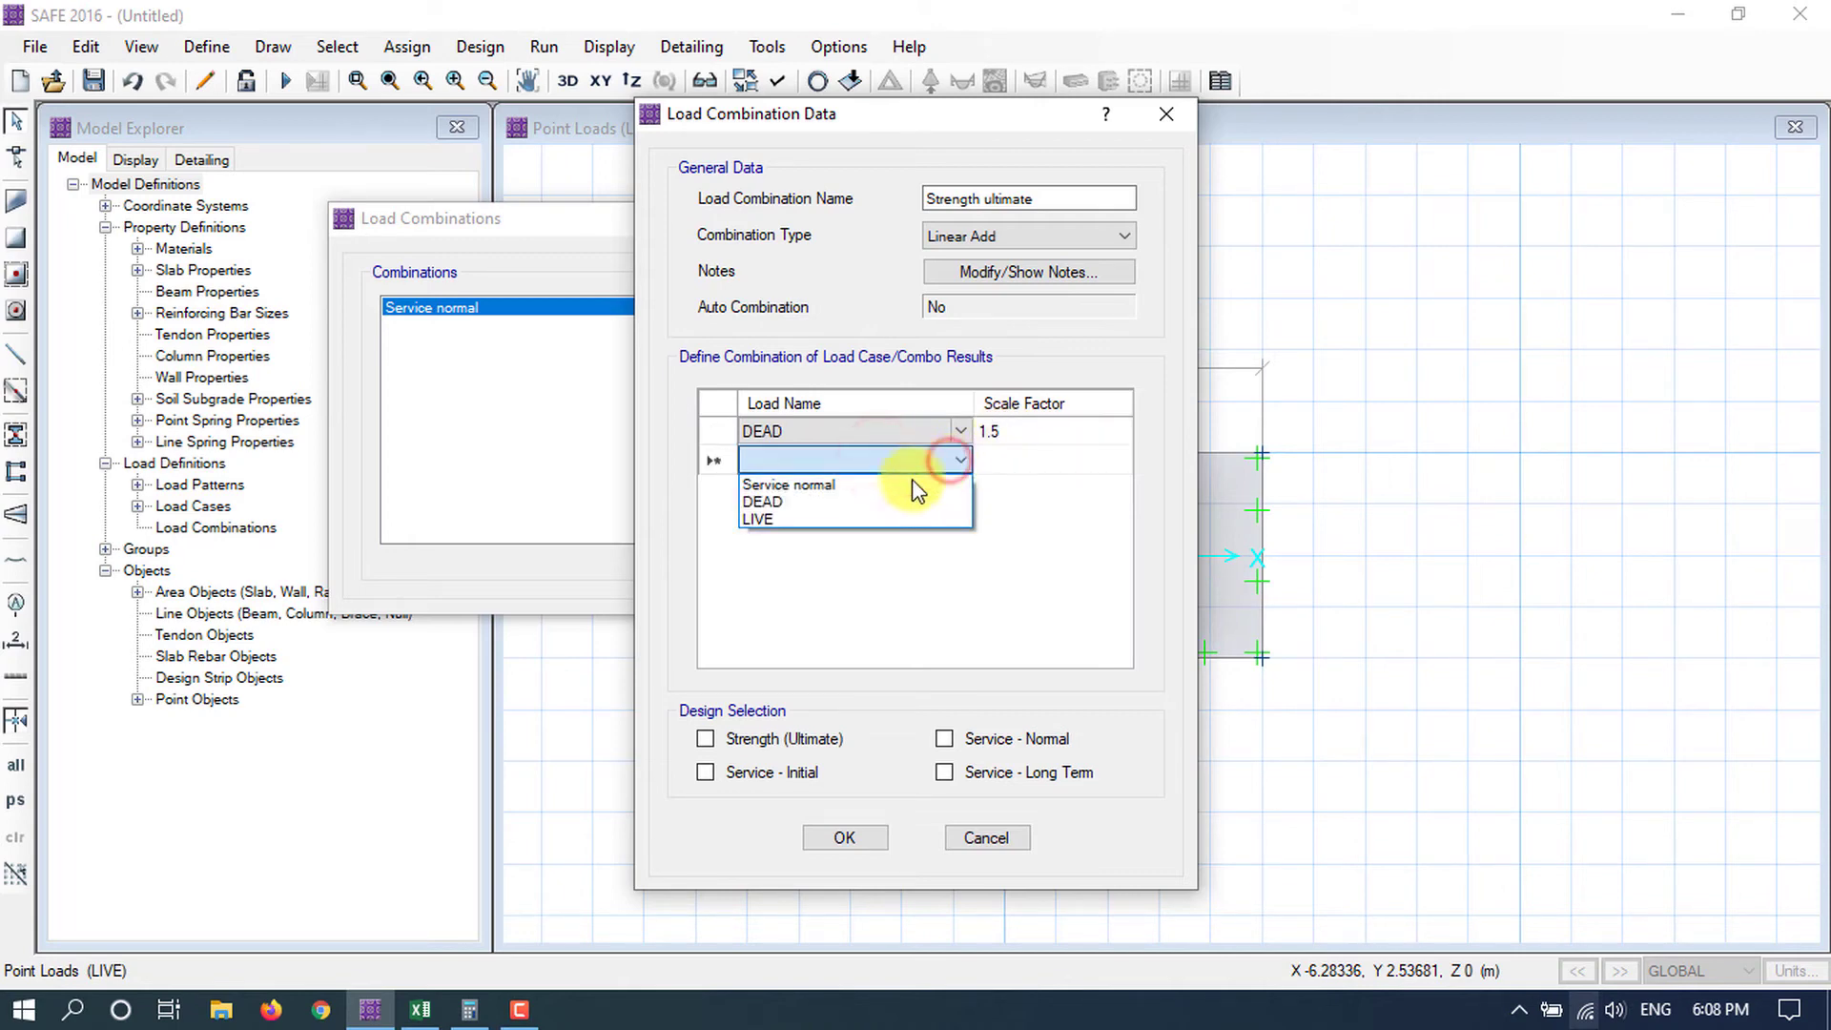
{"action": "left_click", "coordinate": [775, 519]}
{"action": "left_click", "coordinate": [1007, 459]}
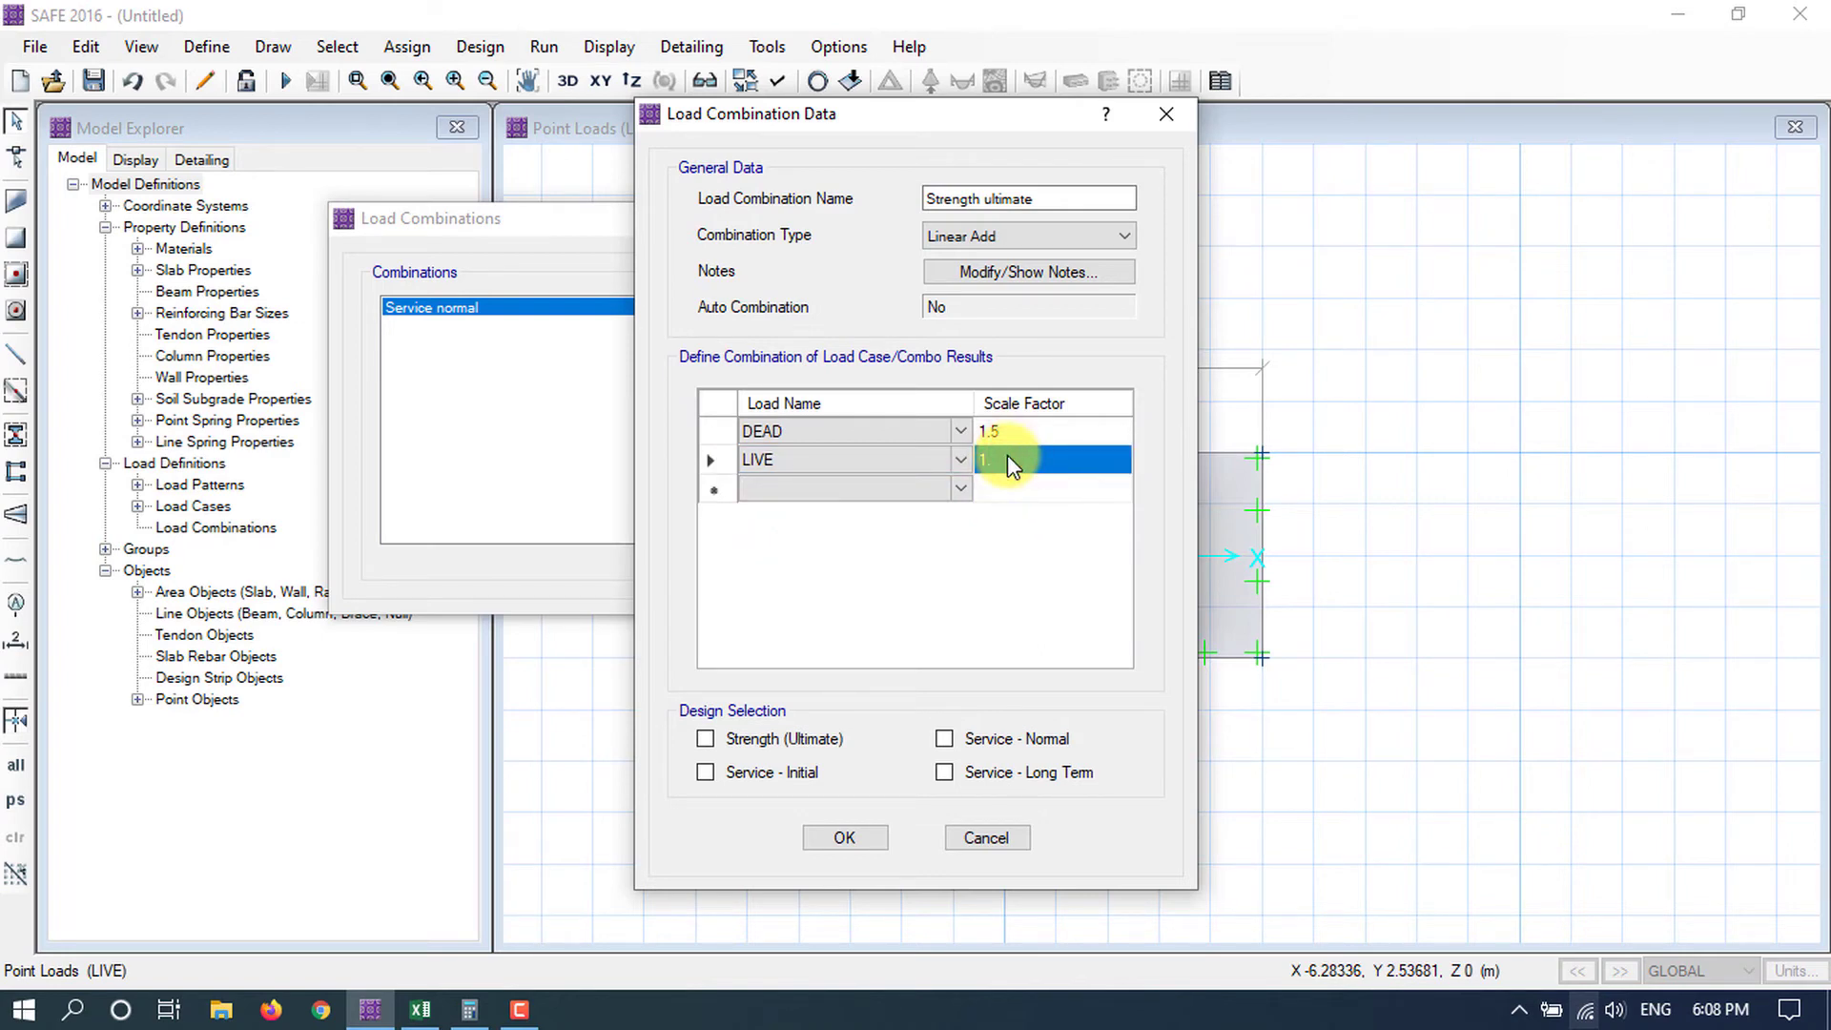
{"action": "type", "text": "1"}
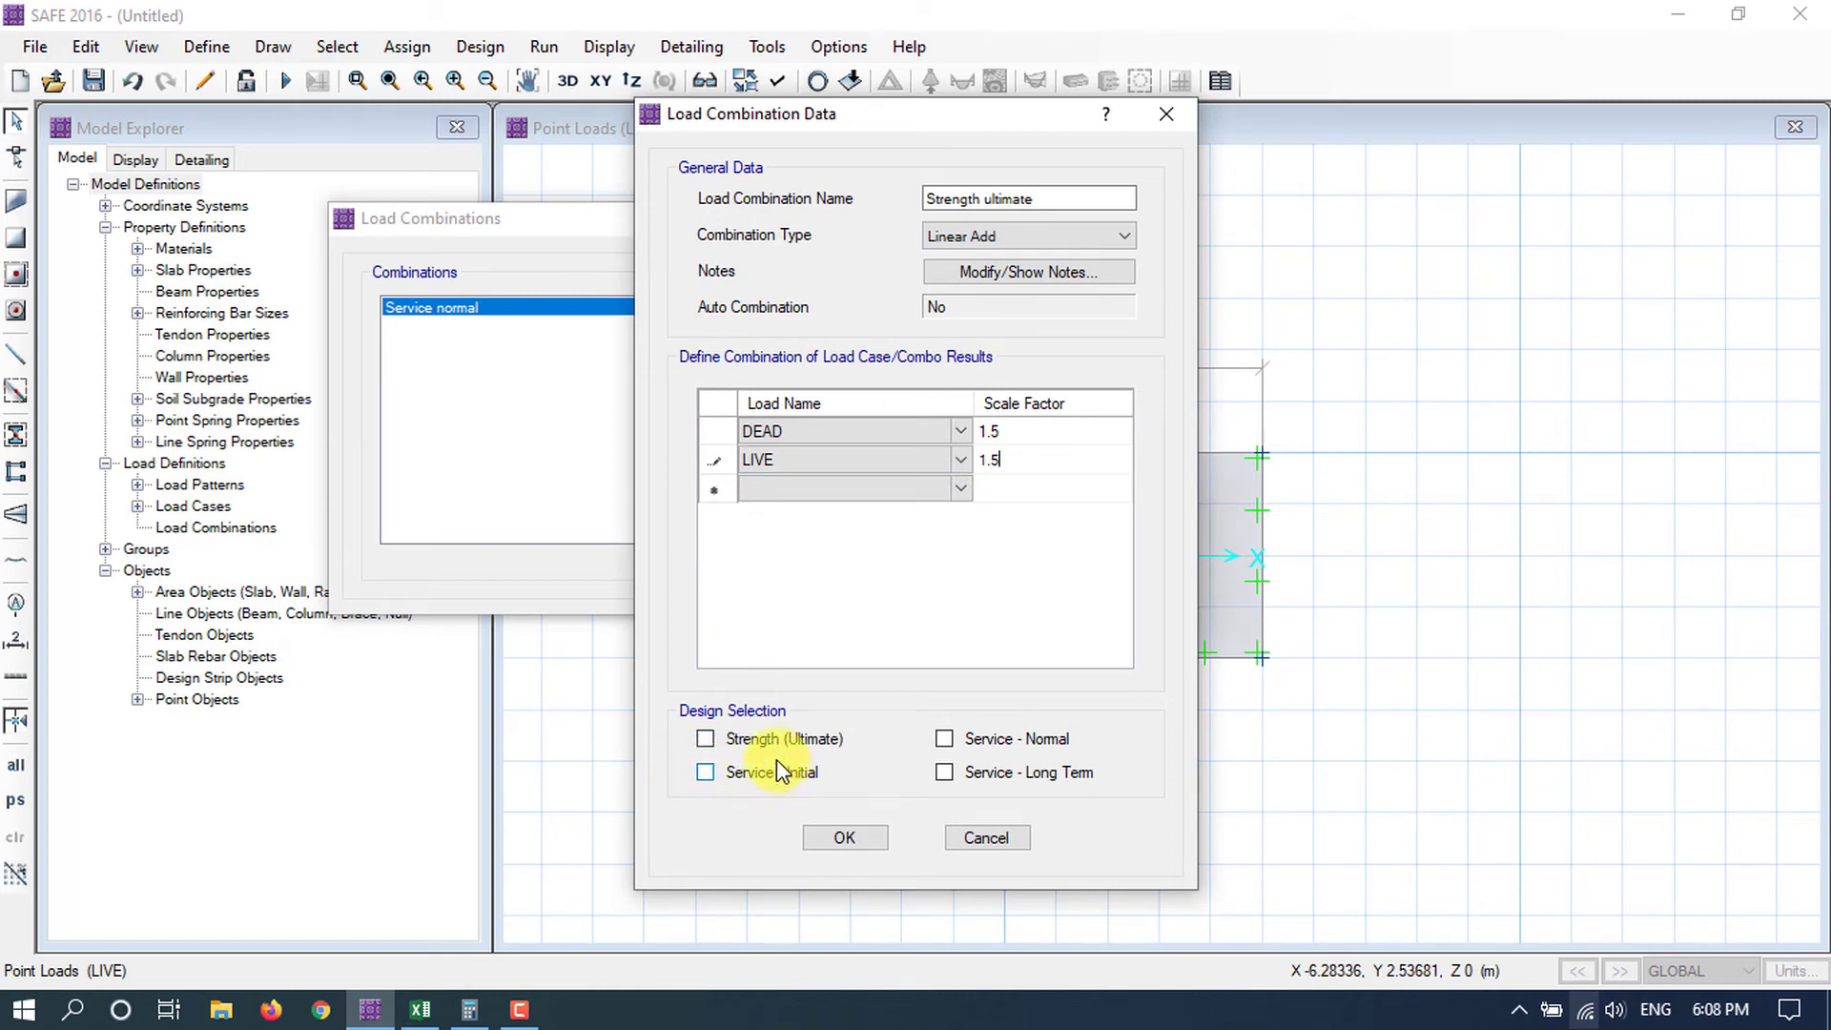
Select Strength (Ultimate) design for the combination and save the load combinations.
{"action": "left_click", "coordinate": [706, 740]}
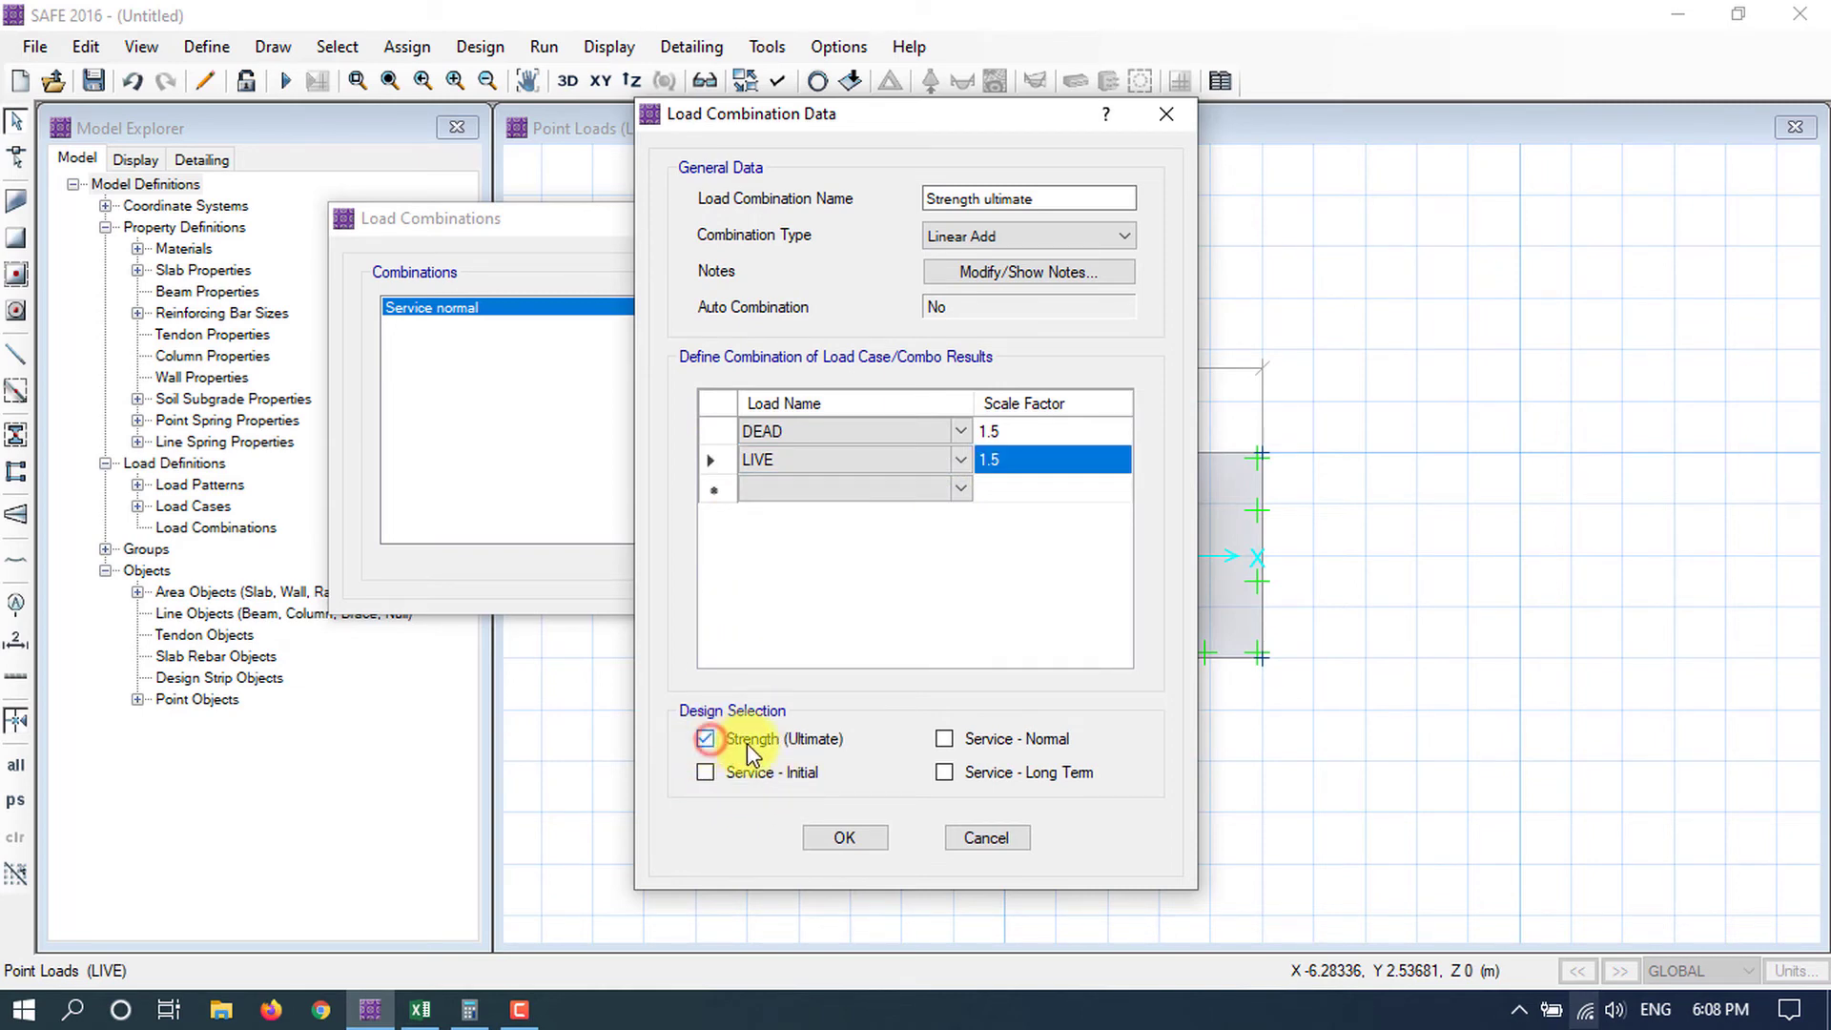
{"action": "left_click", "coordinate": [846, 838]}
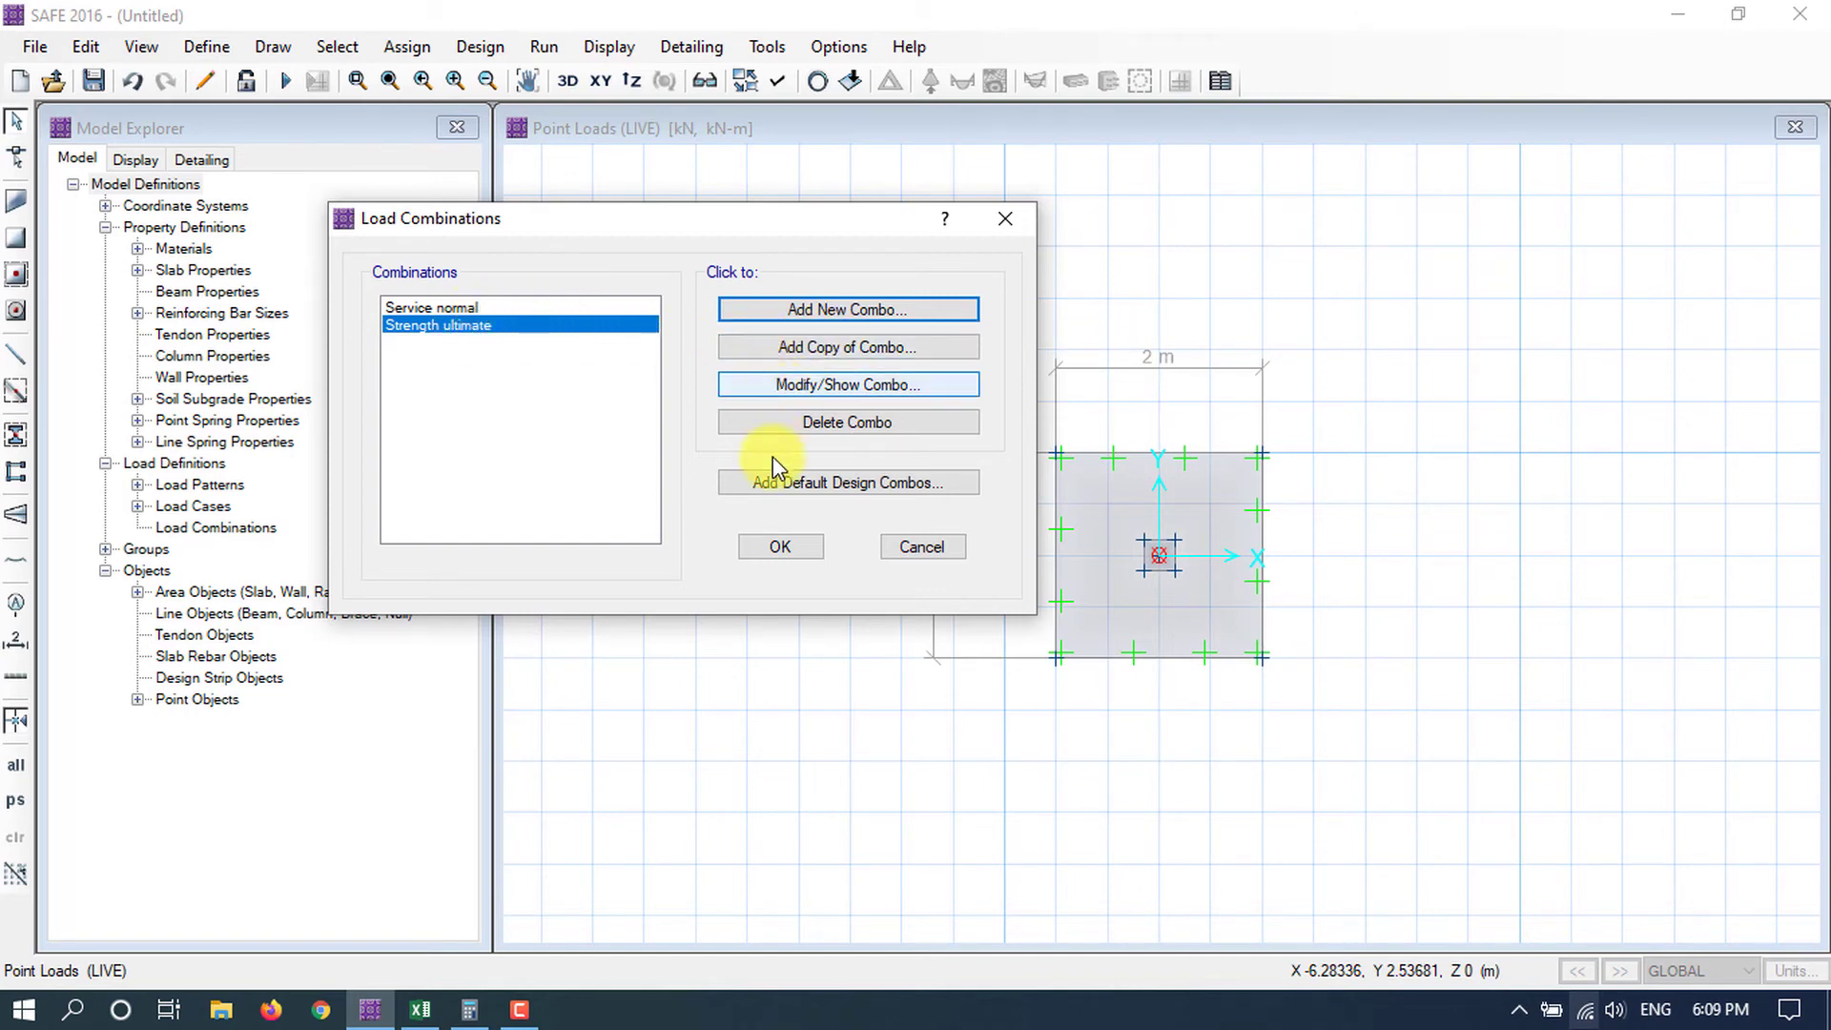
{"action": "left_click", "coordinate": [780, 546]}
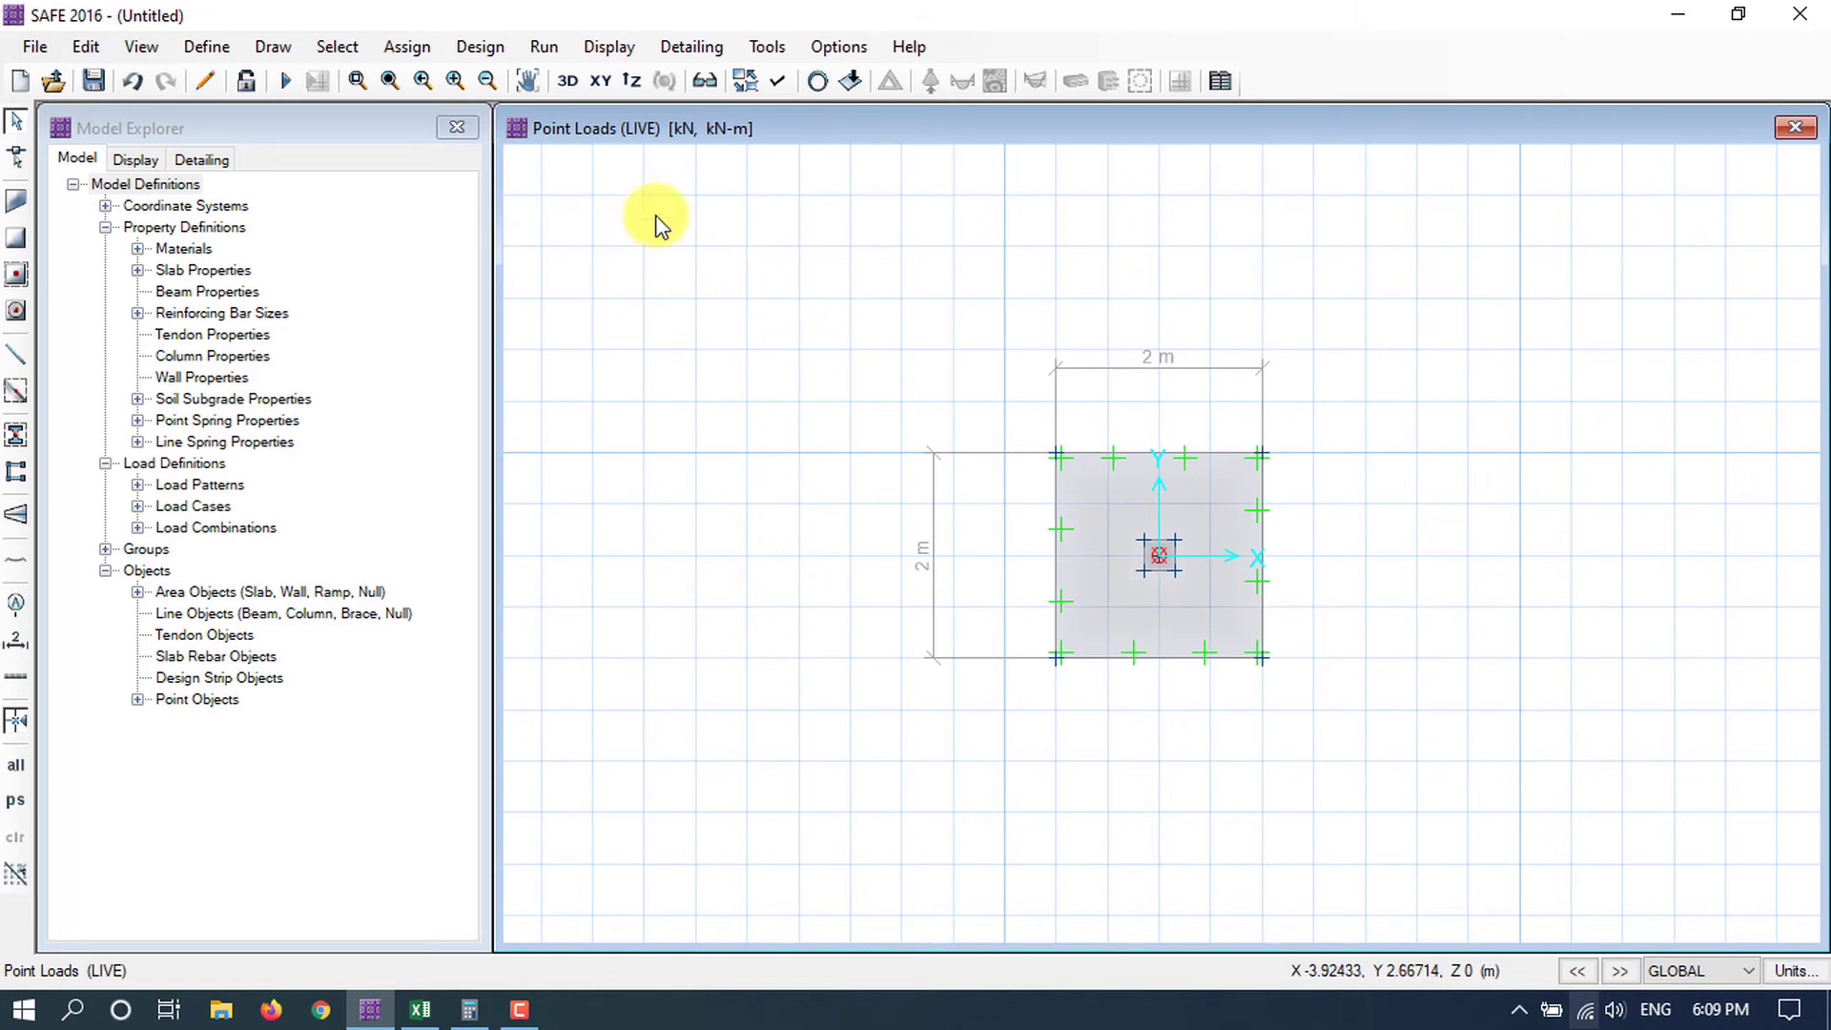
Set the design code to IS 456-2000 in the design preferences.
{"action": "left_click", "coordinate": [468, 46]}
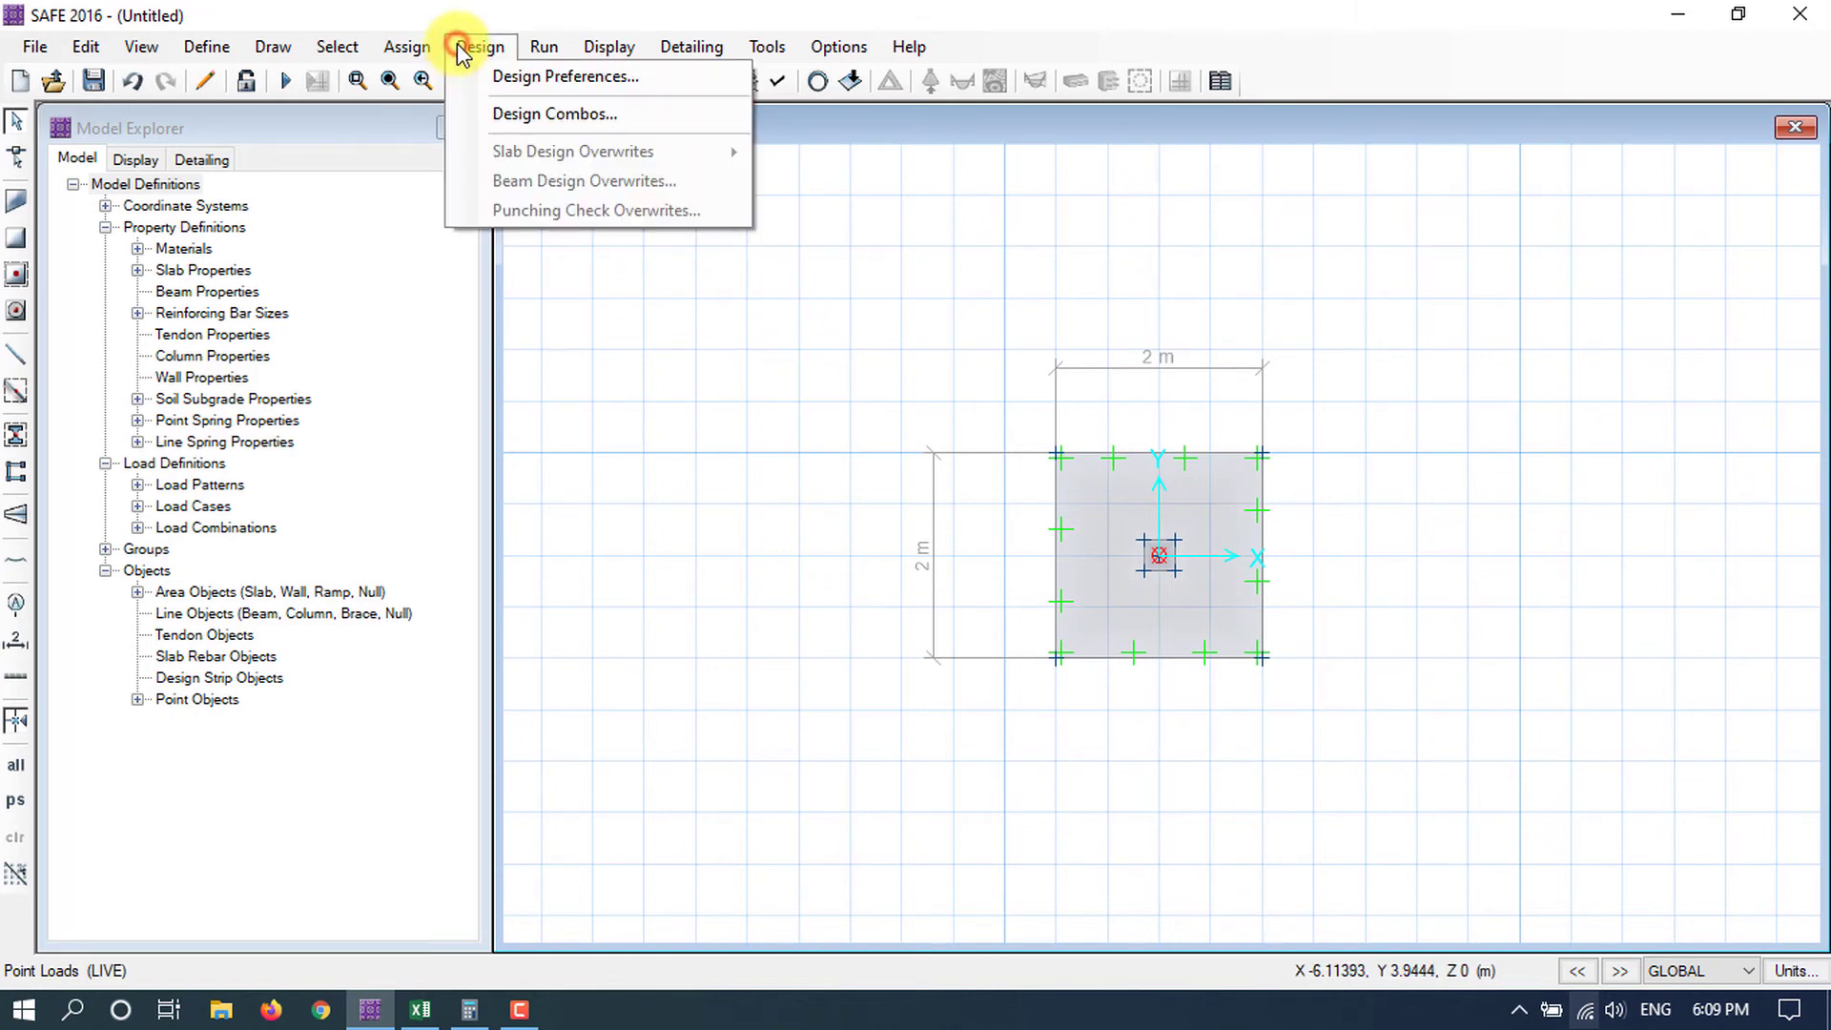
{"action": "left_click", "coordinate": [559, 82]}
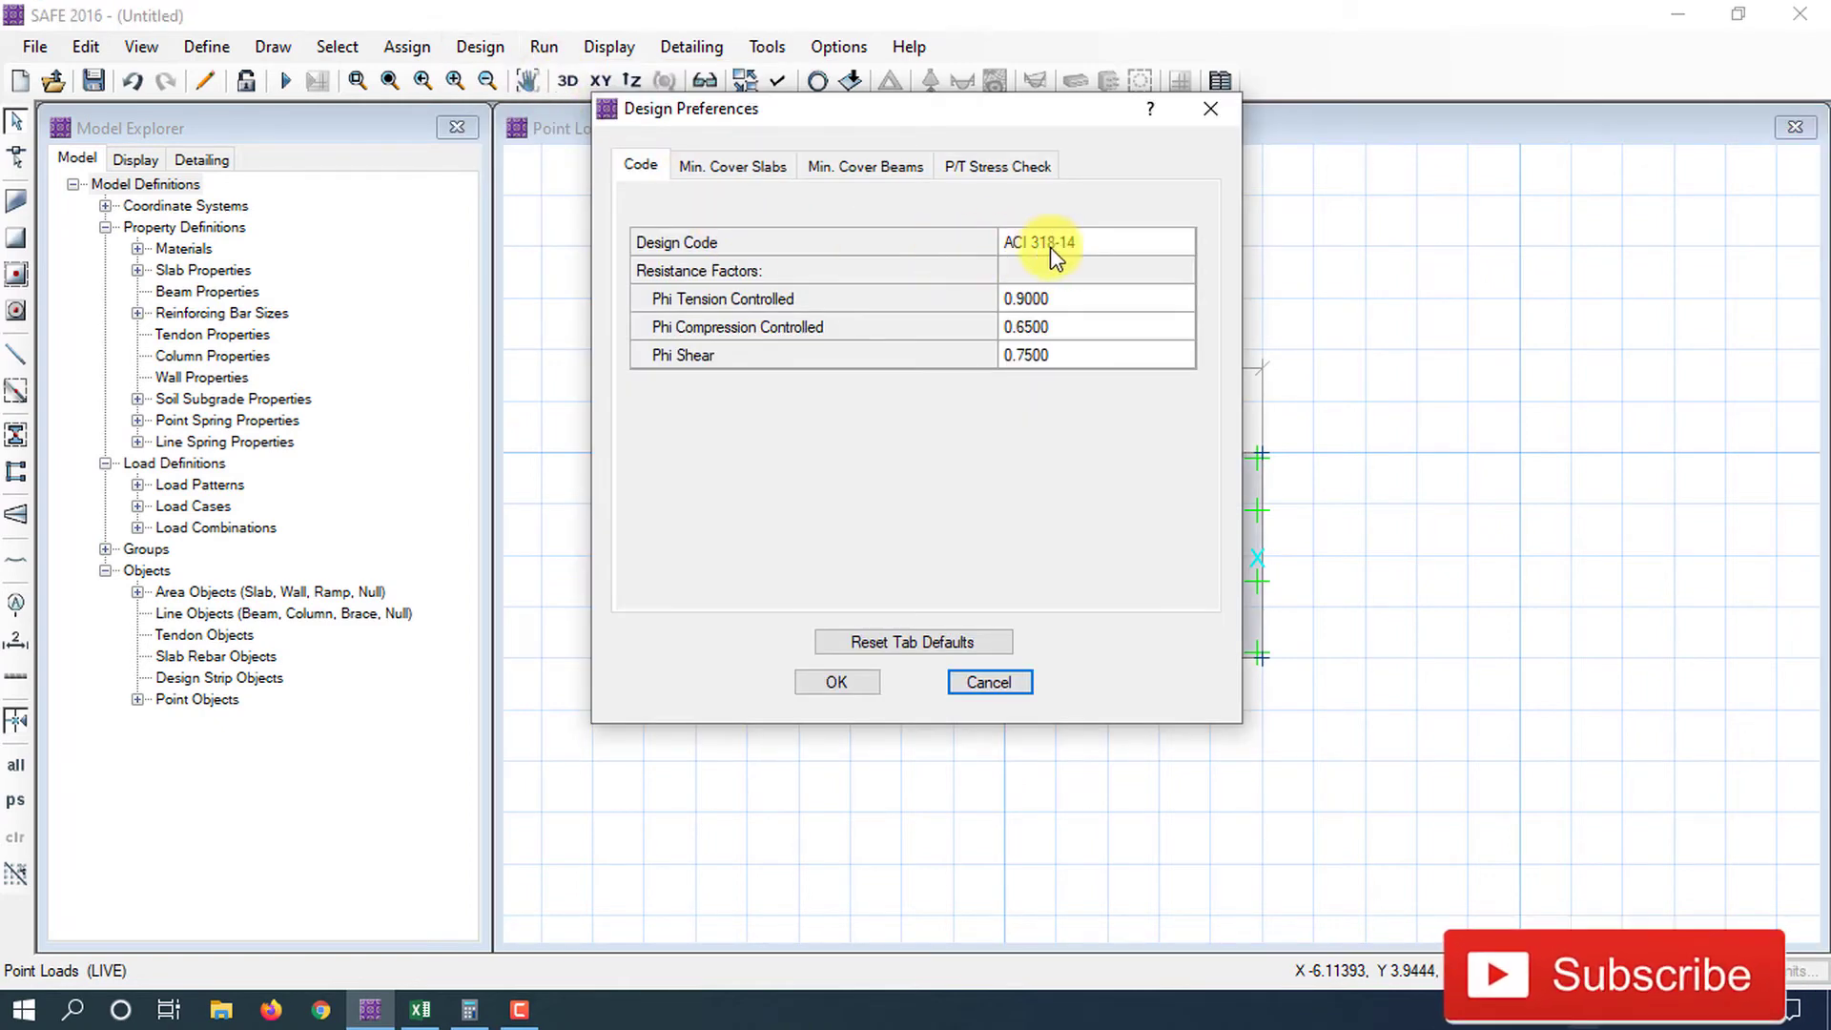
{"action": "left_click", "coordinate": [1146, 248]}
{"action": "left_click", "coordinate": [1154, 248]}
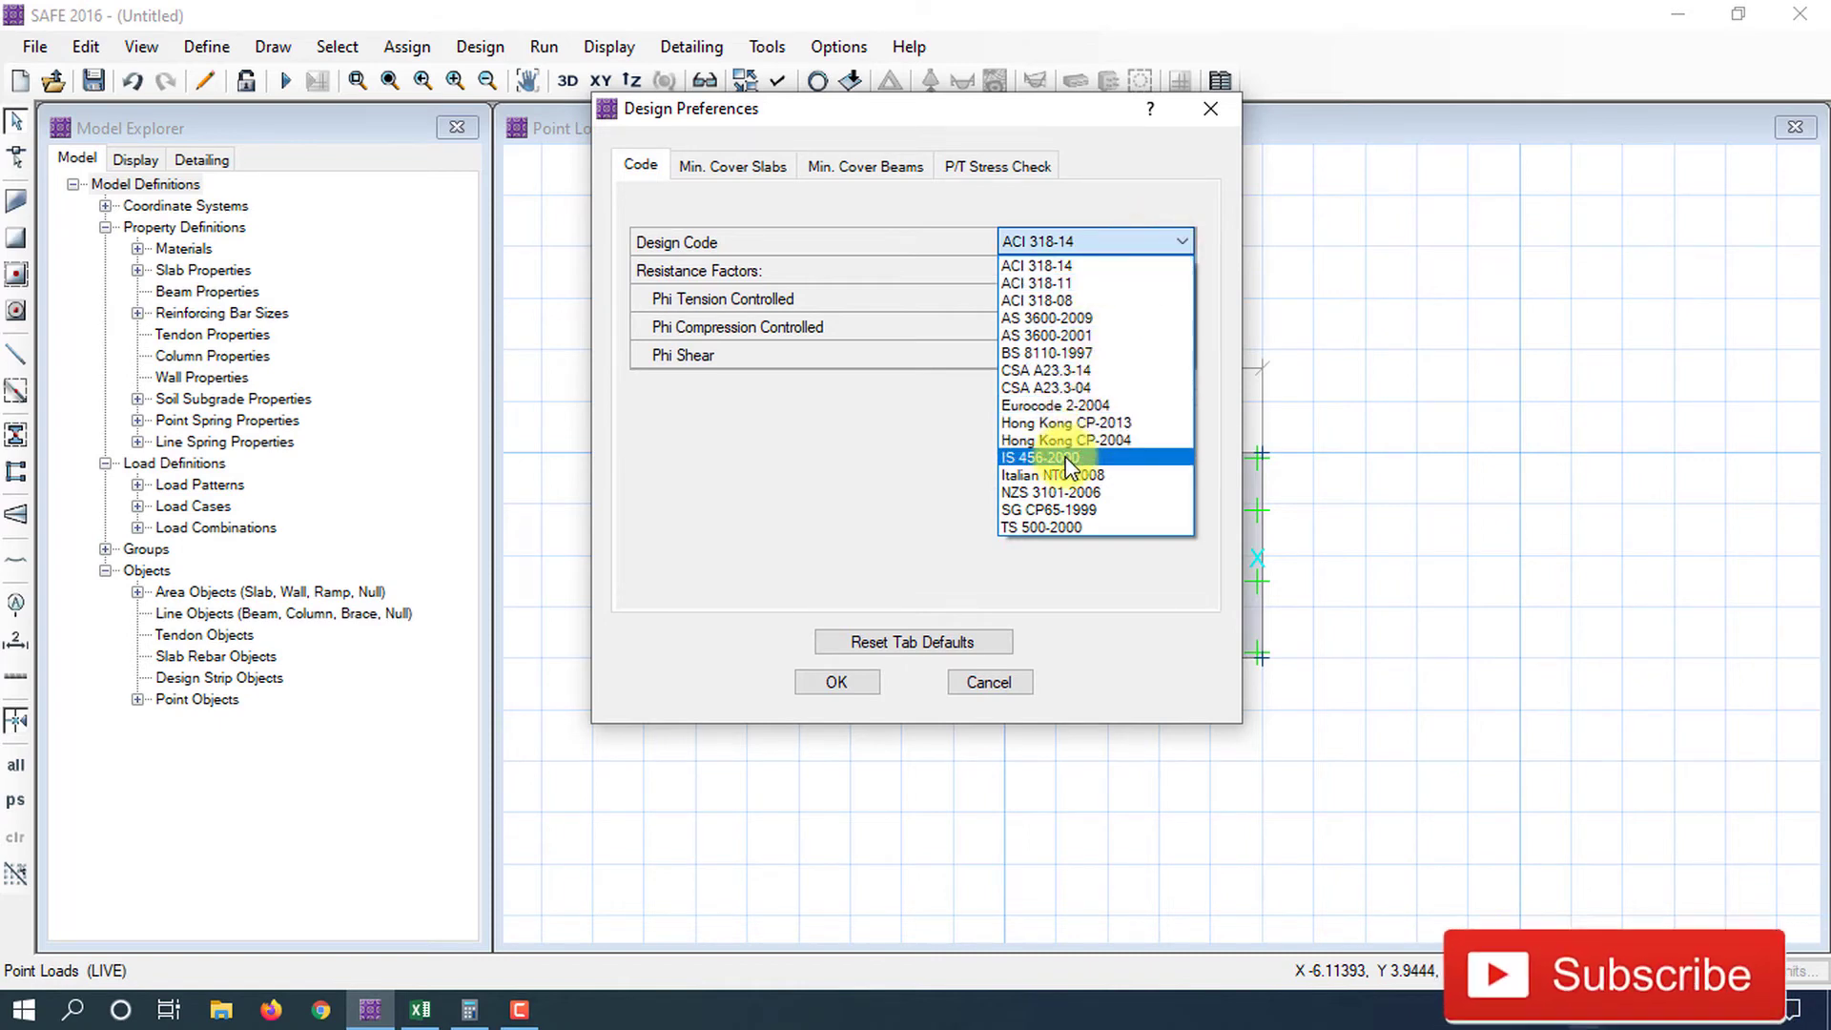
{"action": "left_click", "coordinate": [1070, 462]}
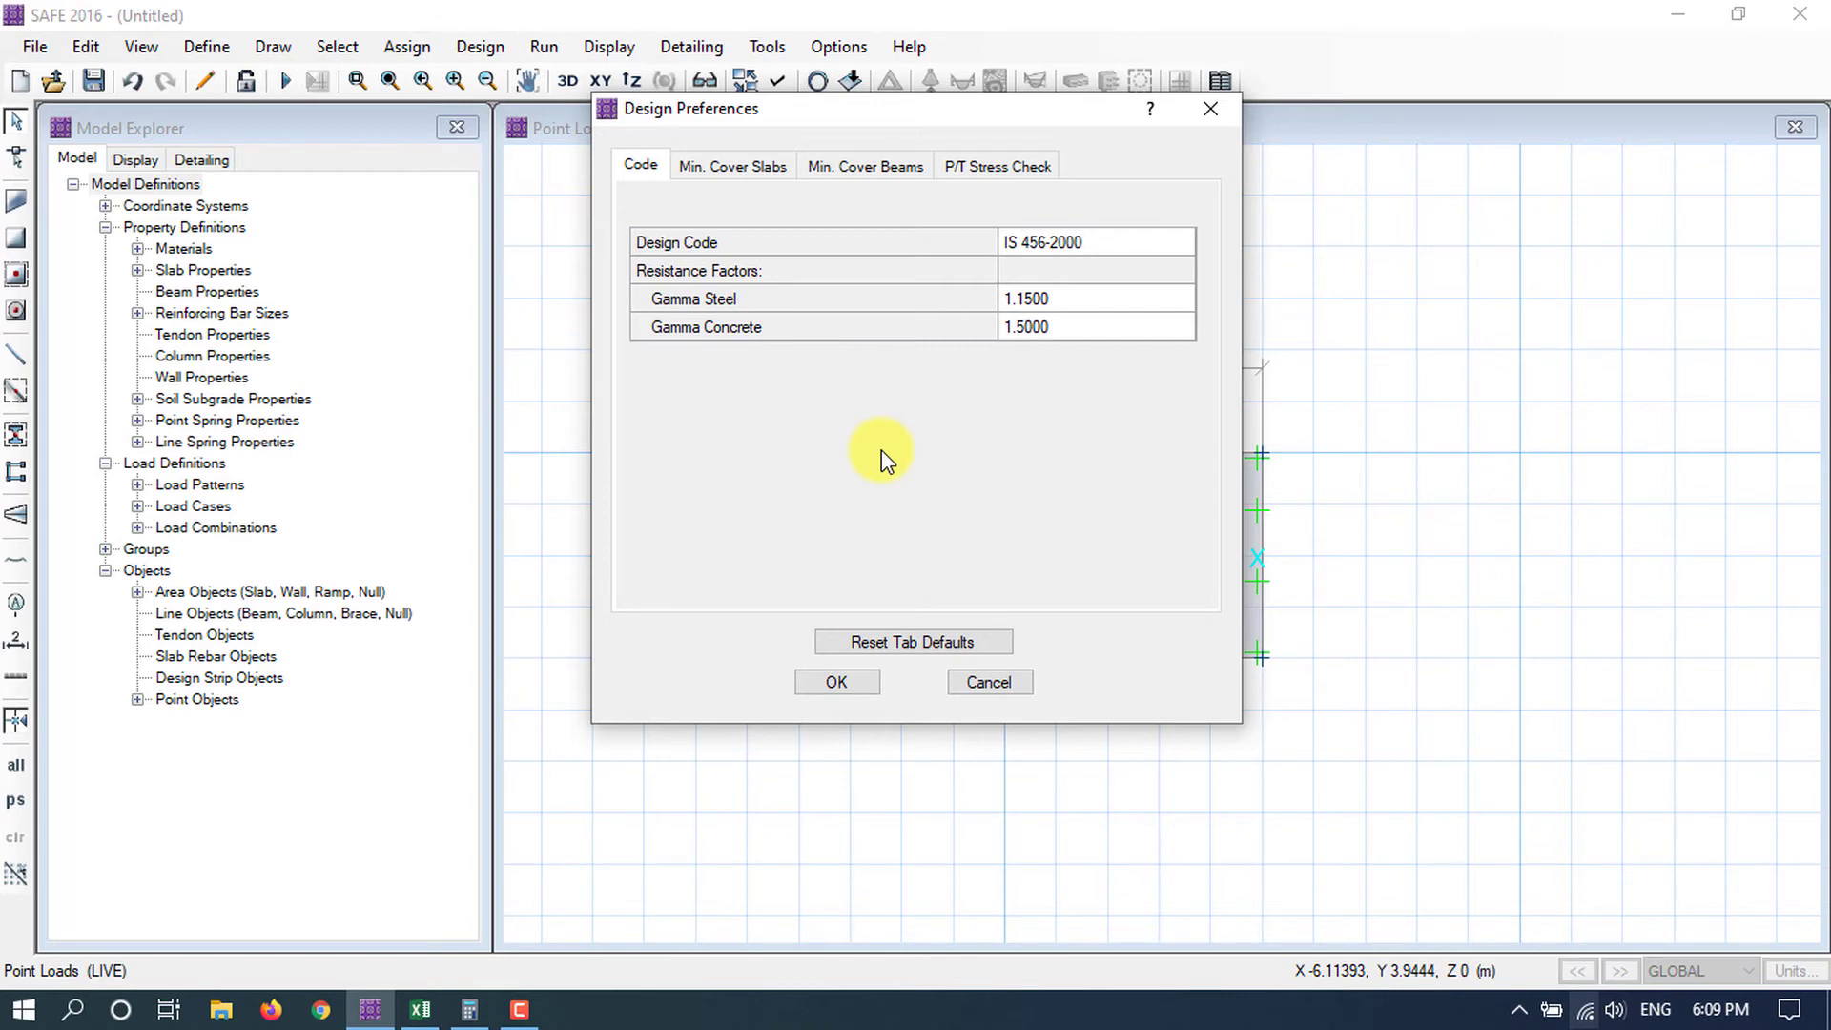
Set the minimum slab clear cover to 50 mm at both top and bottom for non-prestressed reinforcement.
{"action": "left_click", "coordinate": [737, 167]}
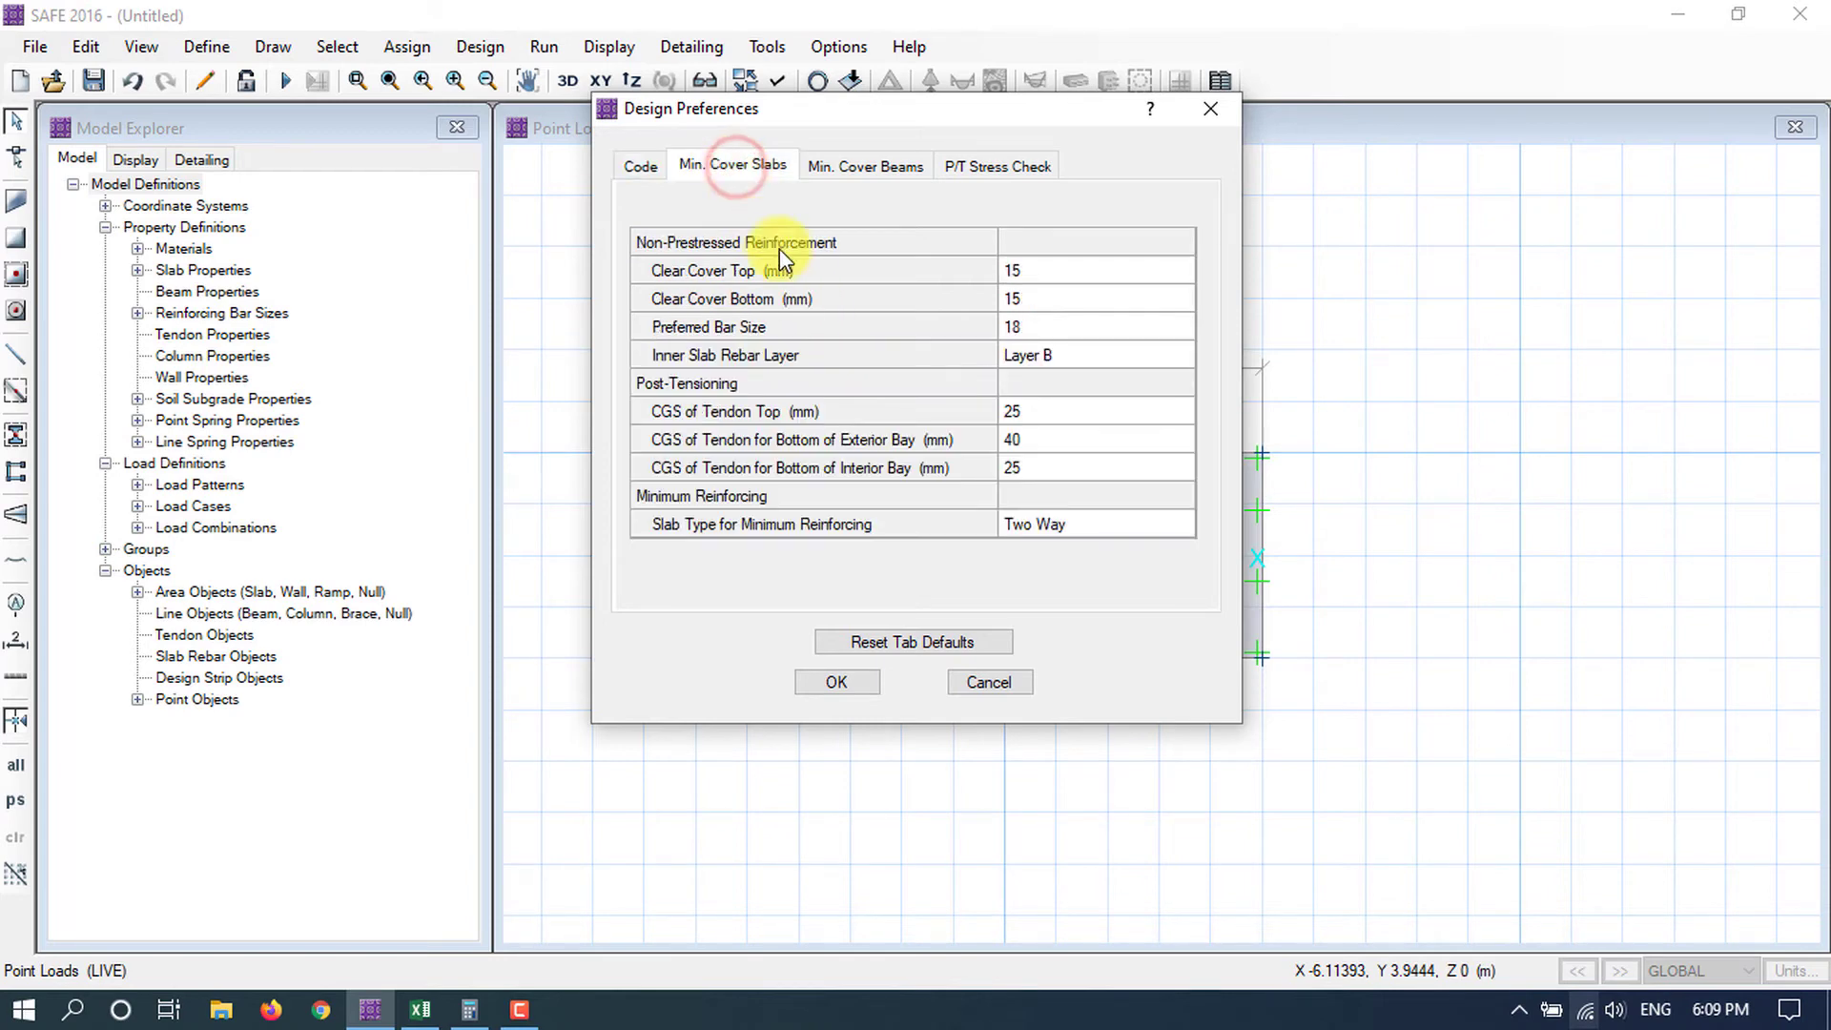
{"action": "left_click", "coordinate": [1035, 277]}
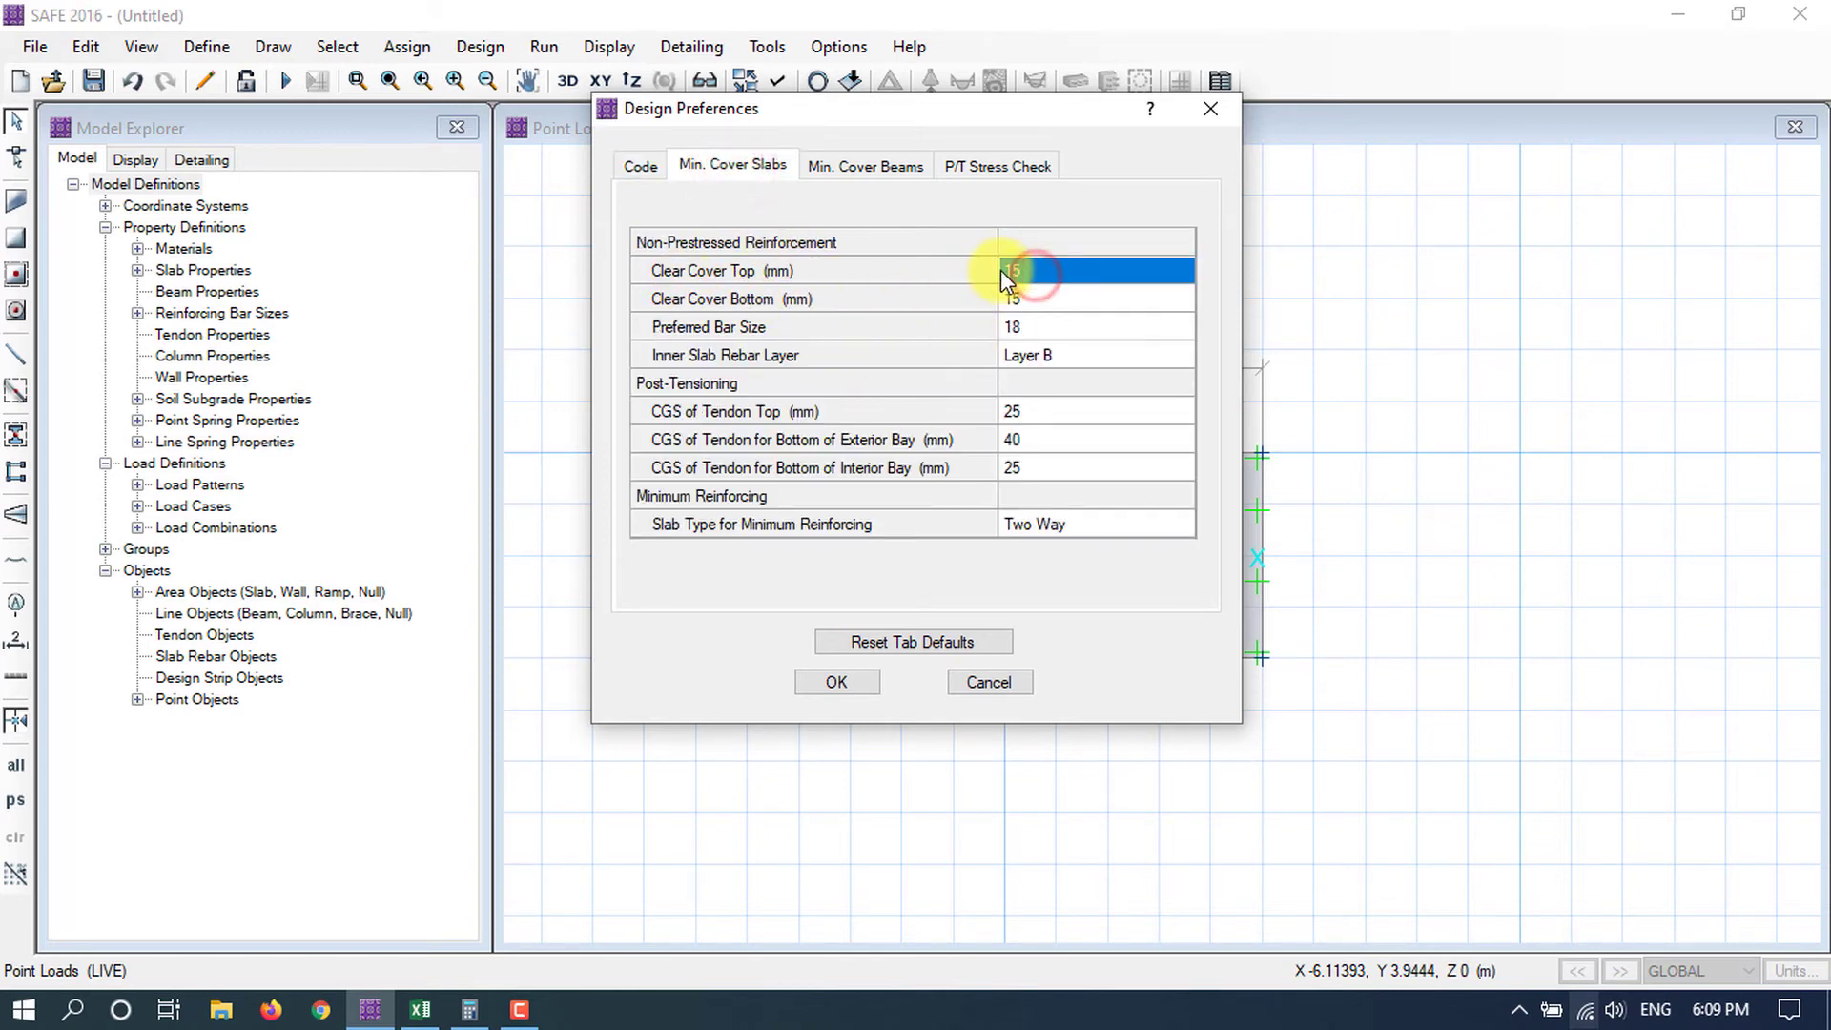
{"action": "type", "text": "50"}
{"action": "left_click", "coordinate": [1065, 300]}
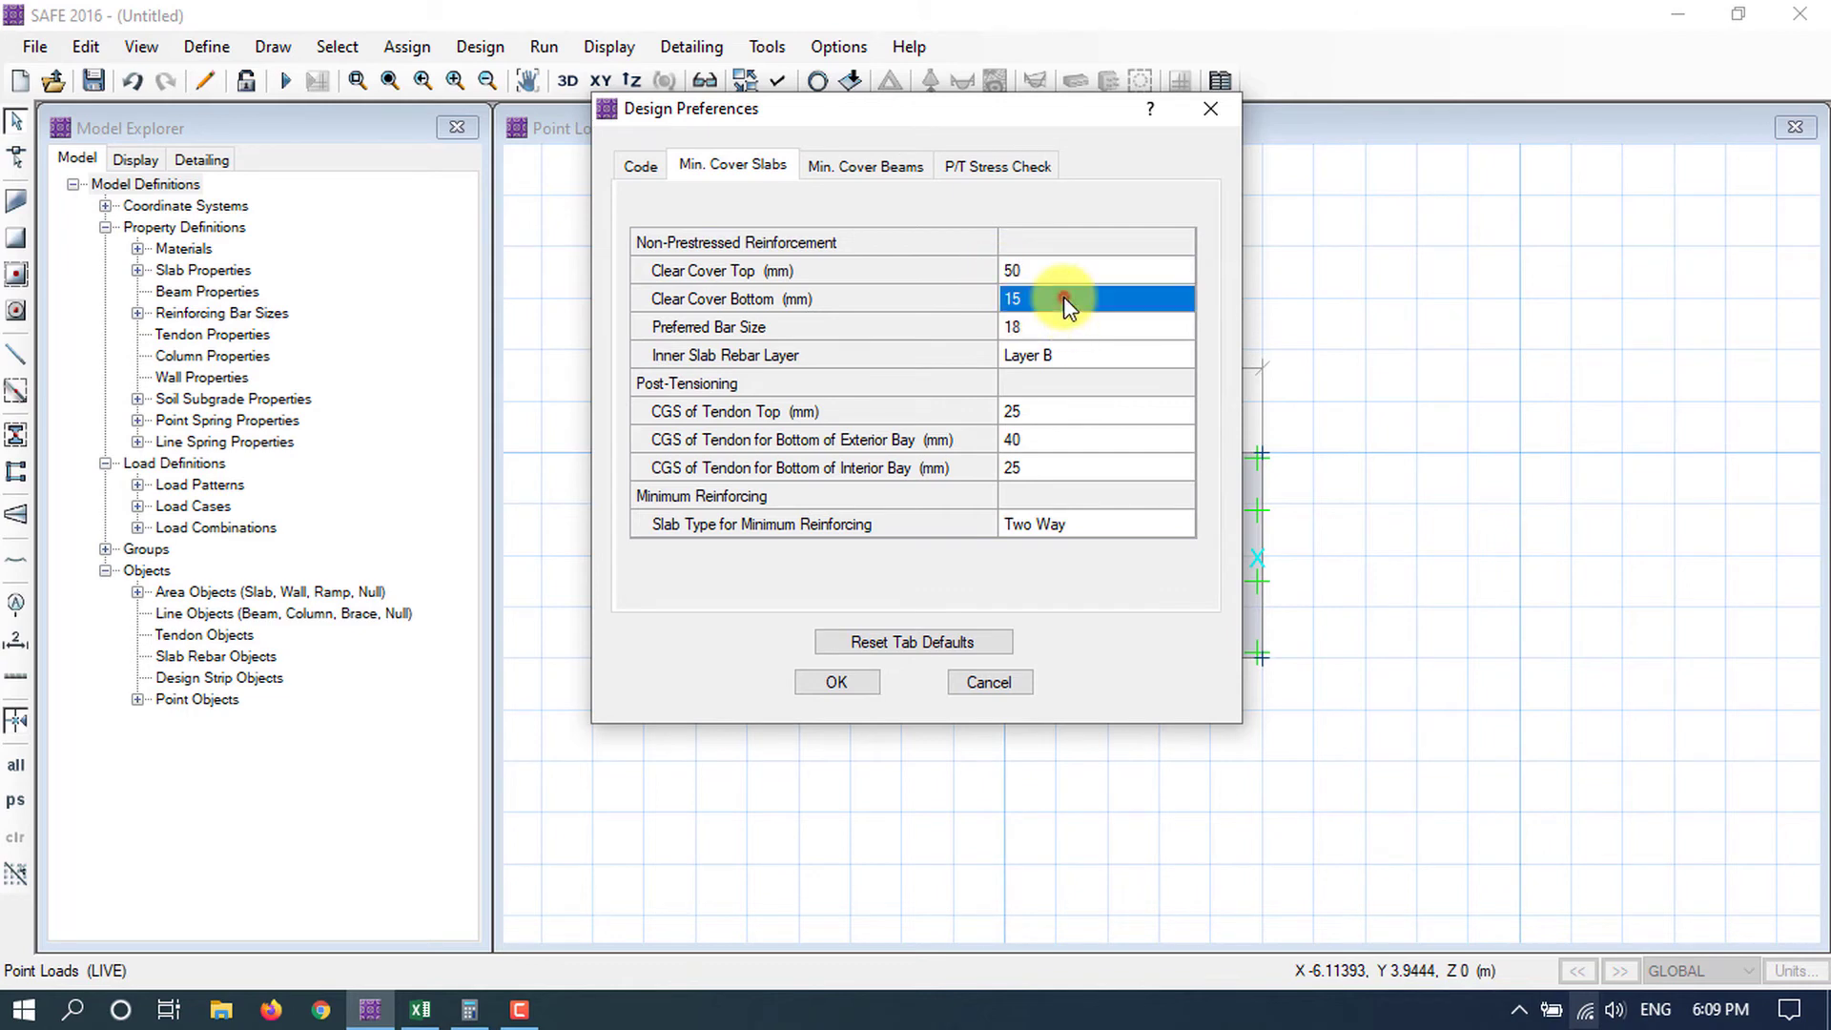
{"action": "type", "text": "50"}
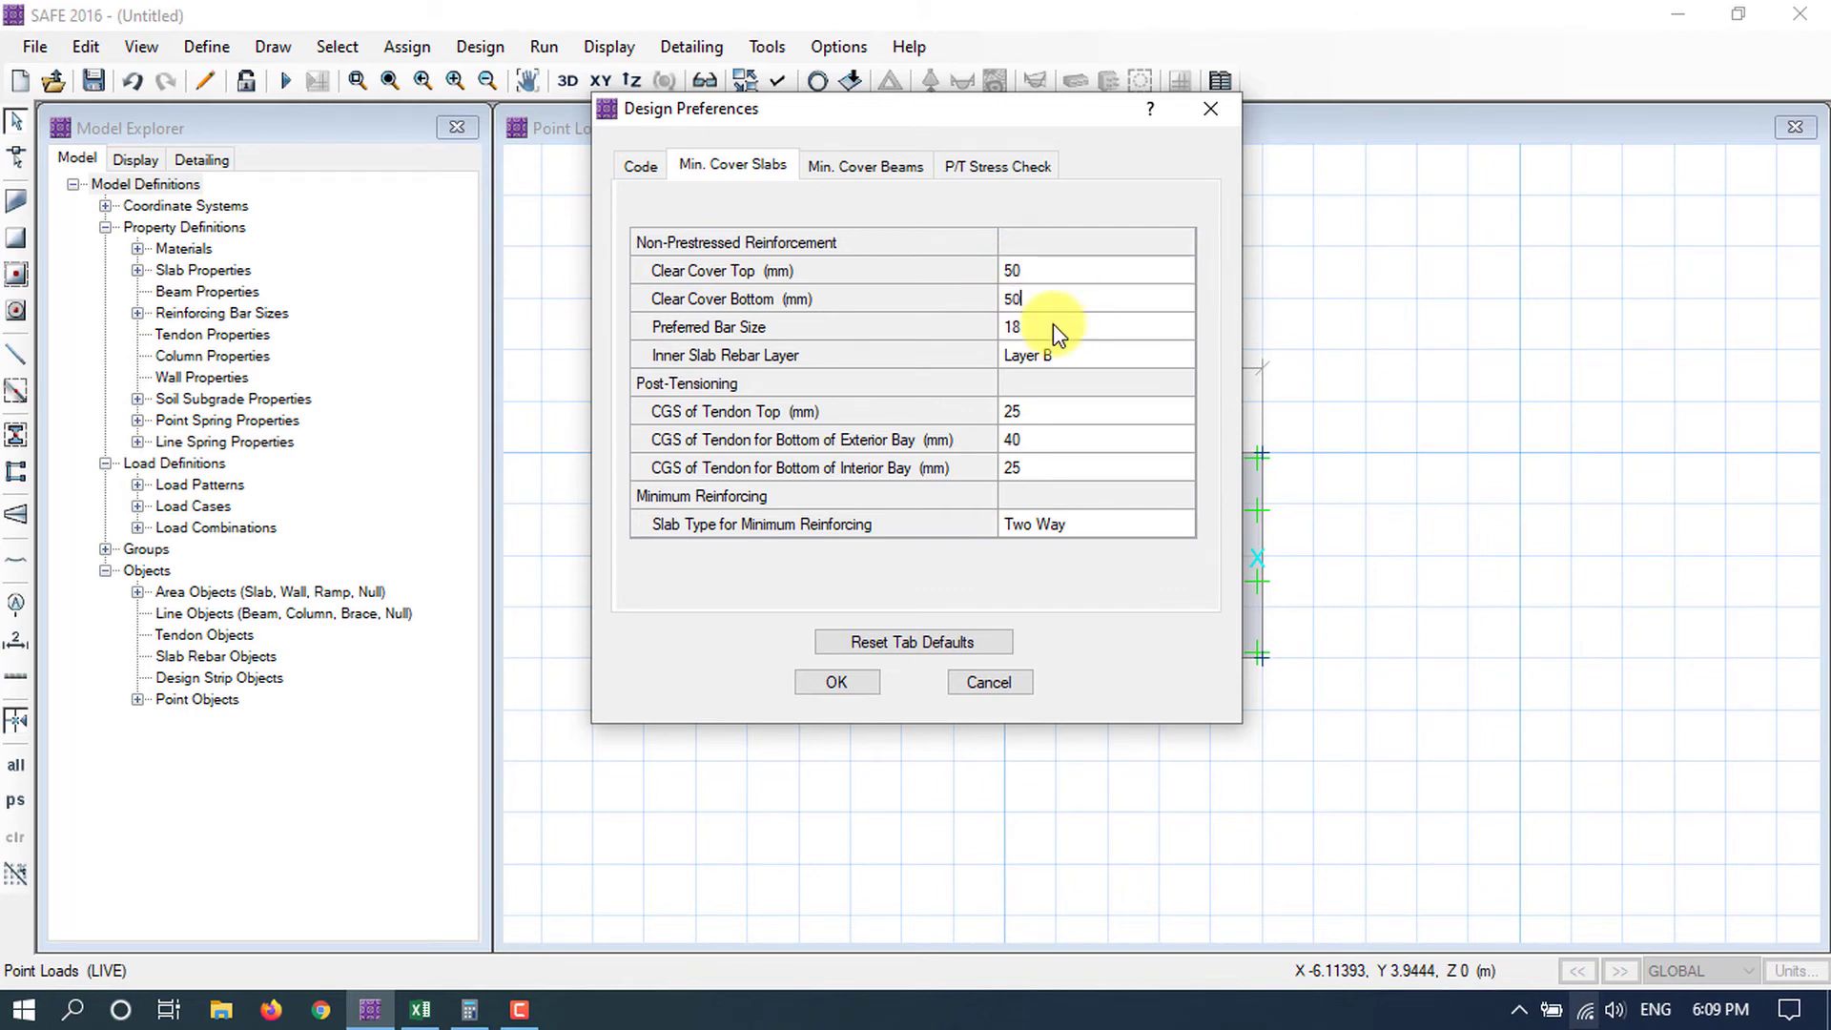
Set the preferred slab bar size to 12 and accept the design preferences.
{"action": "left_click", "coordinate": [1053, 323]}
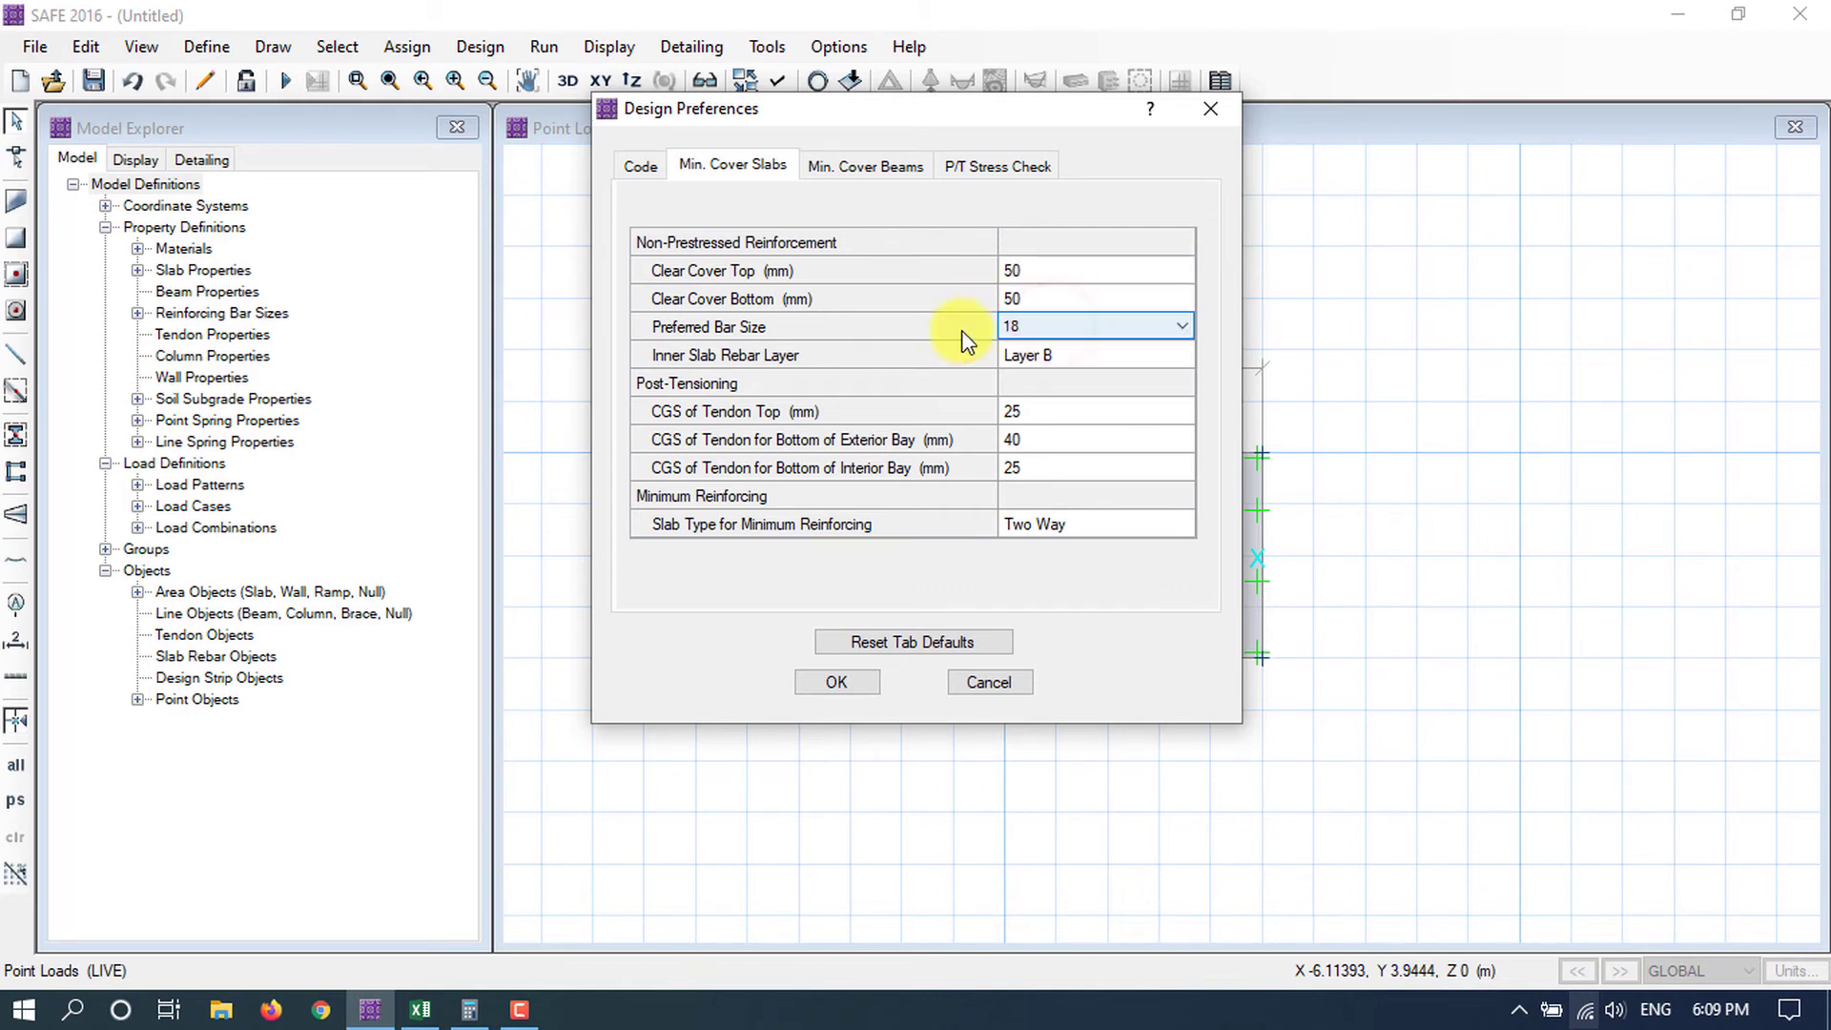
{"action": "left_click", "coordinate": [1130, 326]}
{"action": "left_click", "coordinate": [1030, 402]}
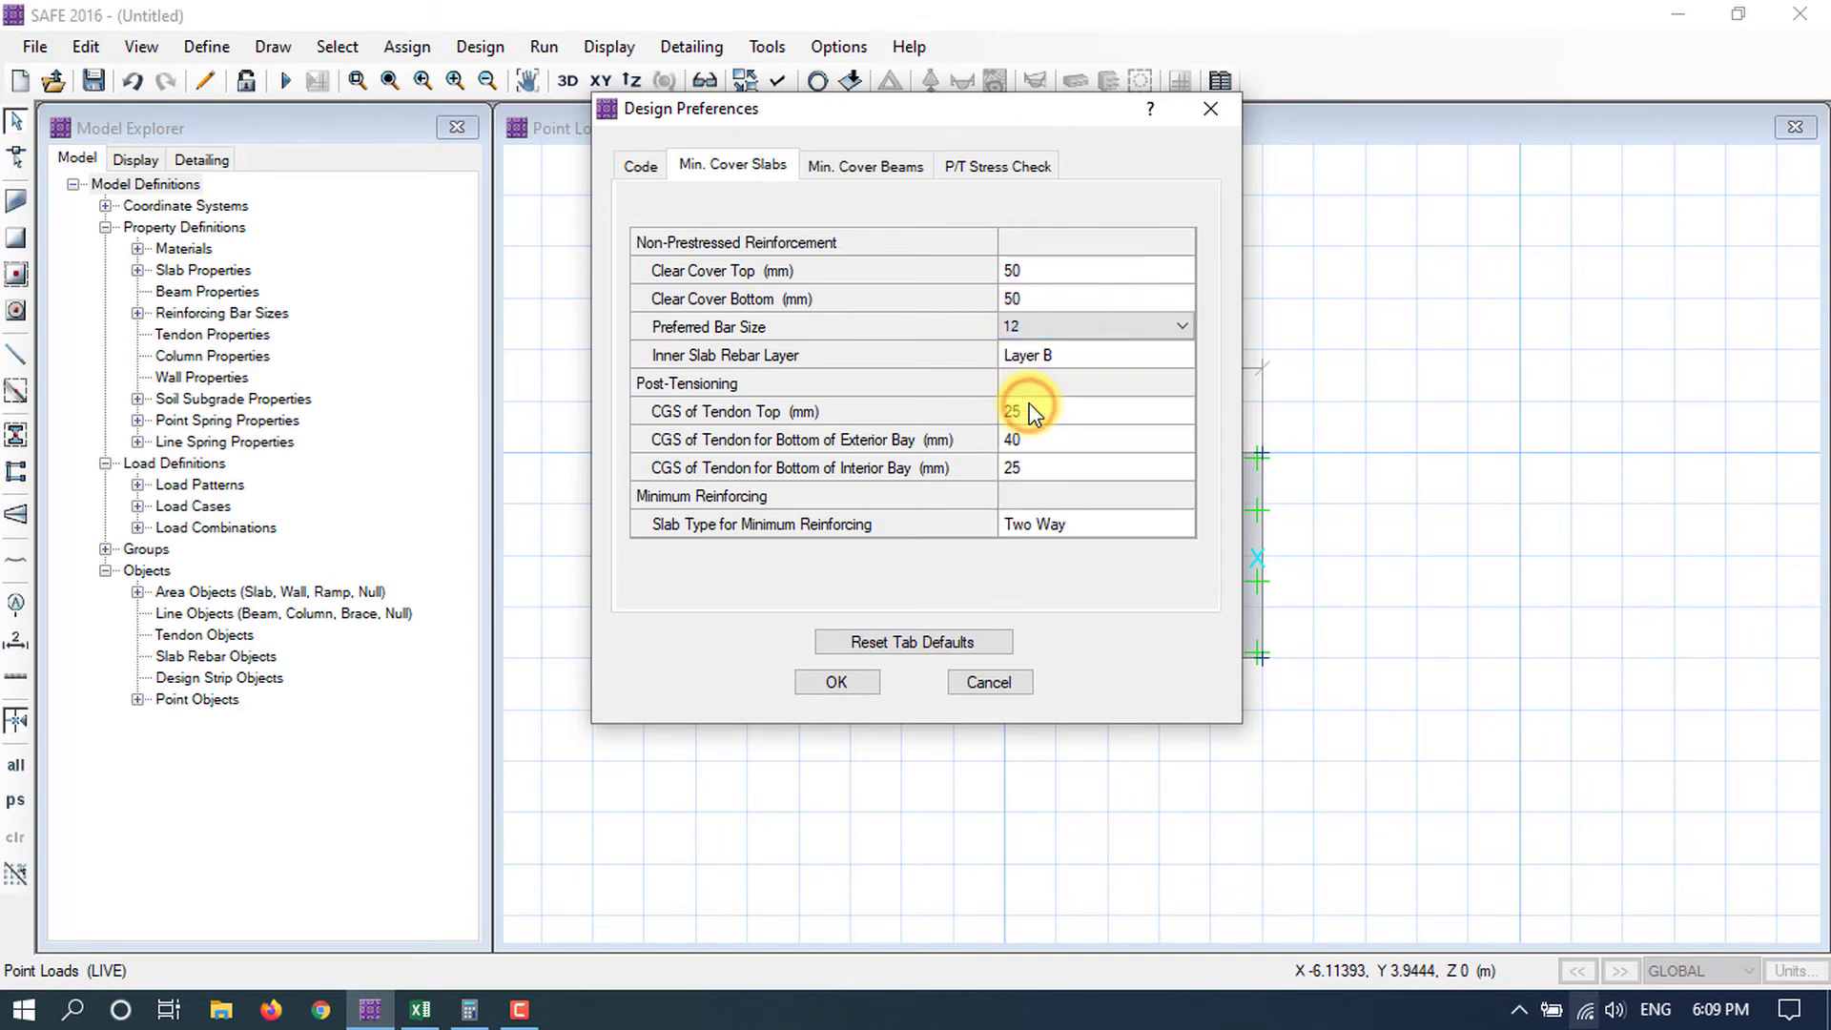
{"action": "left_click", "coordinate": [854, 695]}
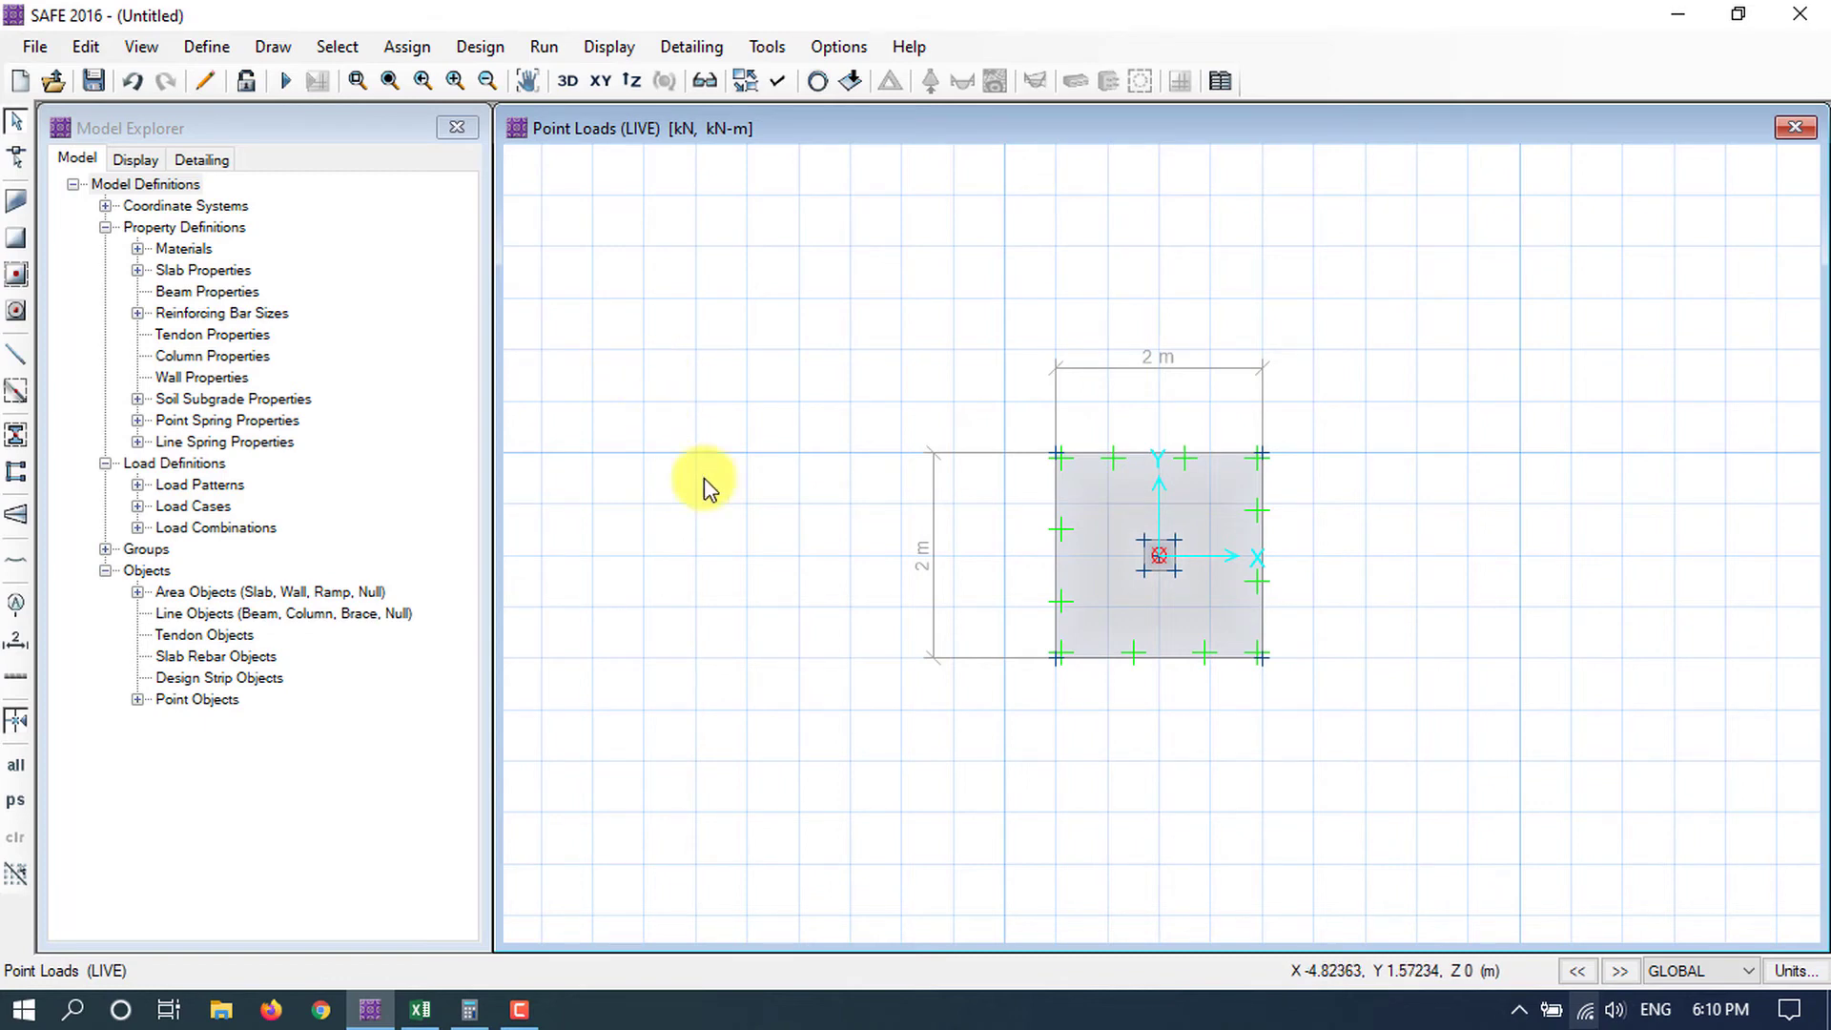
Run the analysis and design, saving the model file on the Desktop as "Isolated footing design in safe".
{"action": "left_click", "coordinate": [539, 48]}
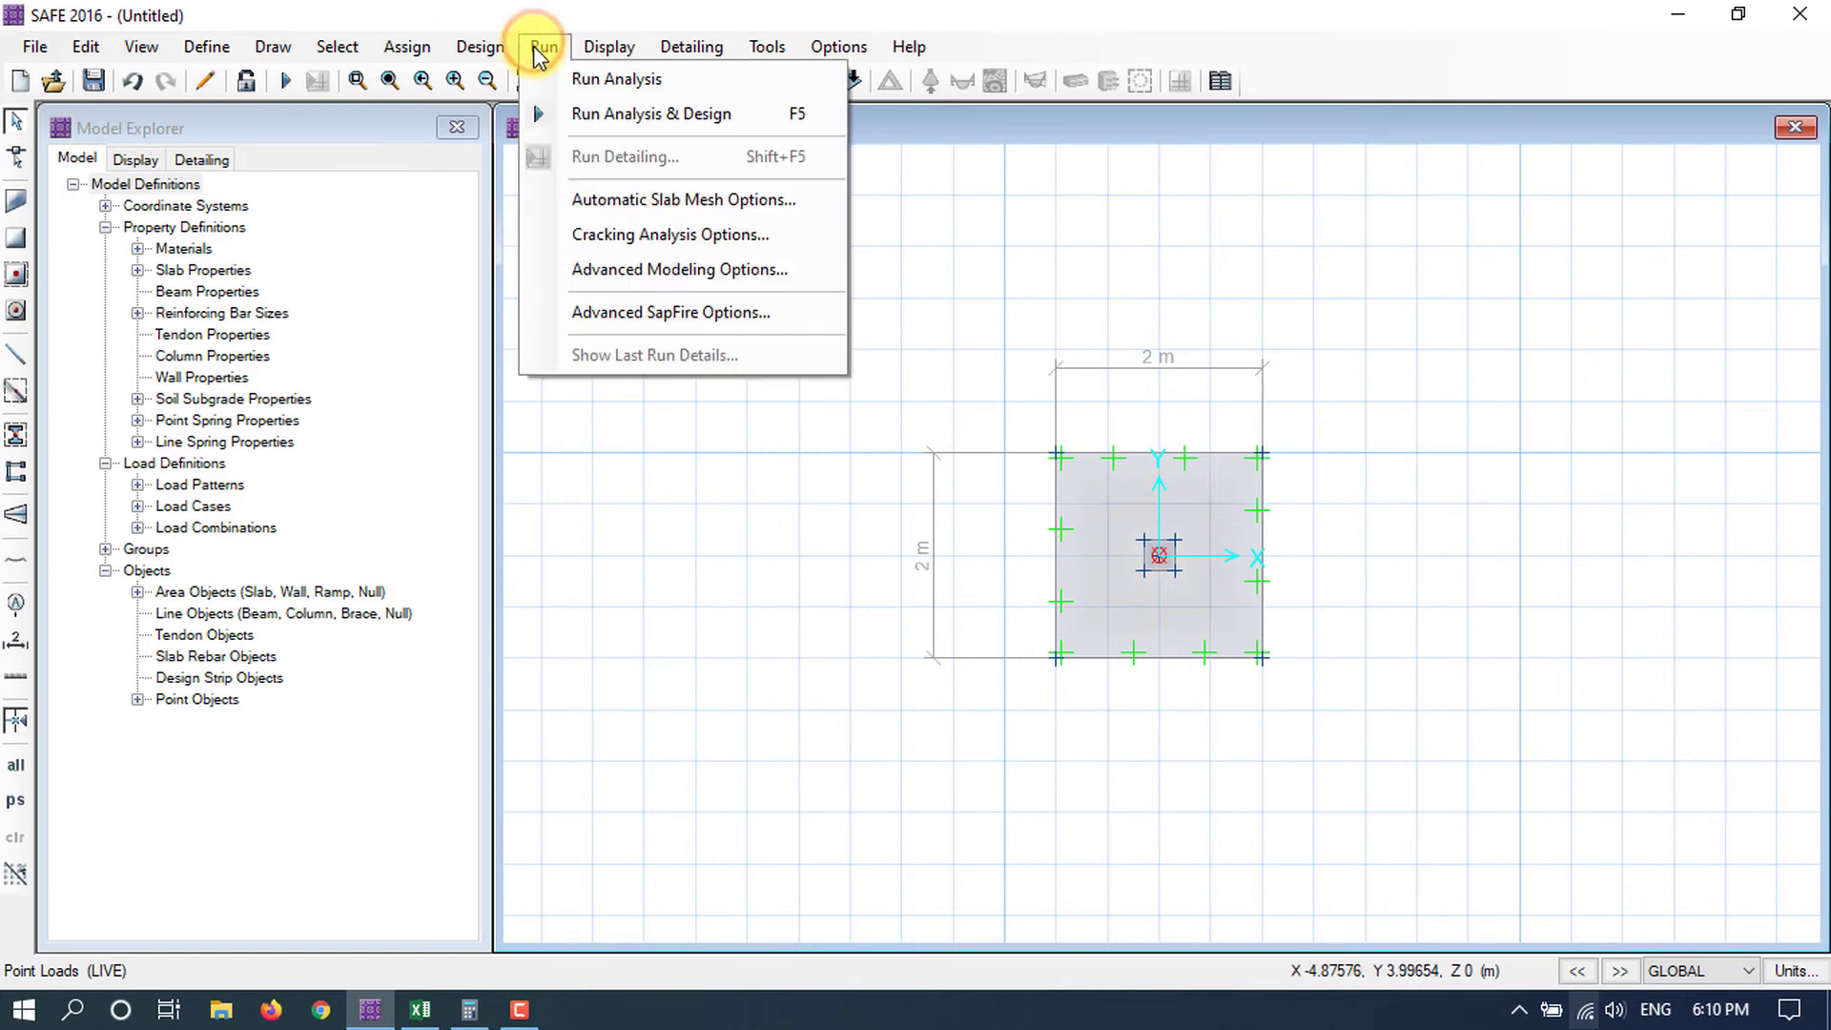
{"action": "left_click", "coordinate": [591, 113]}
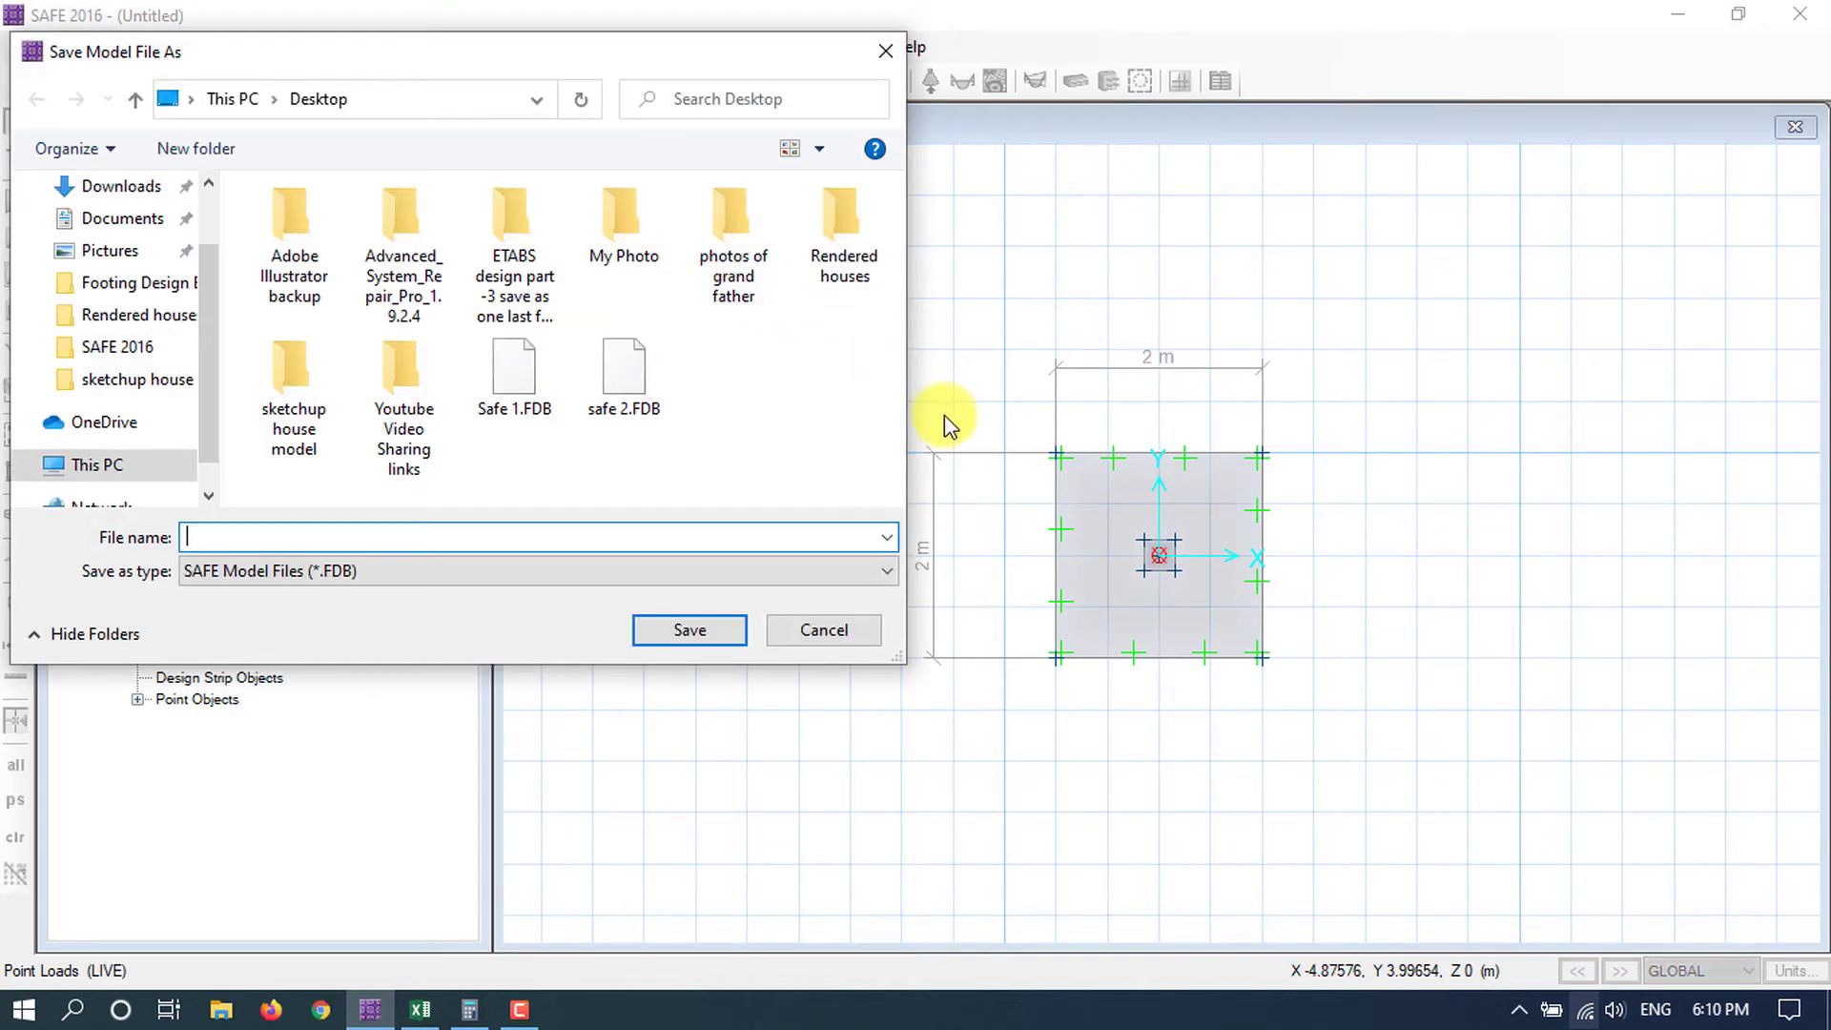
{"action": "left_click", "coordinate": [225, 540]}
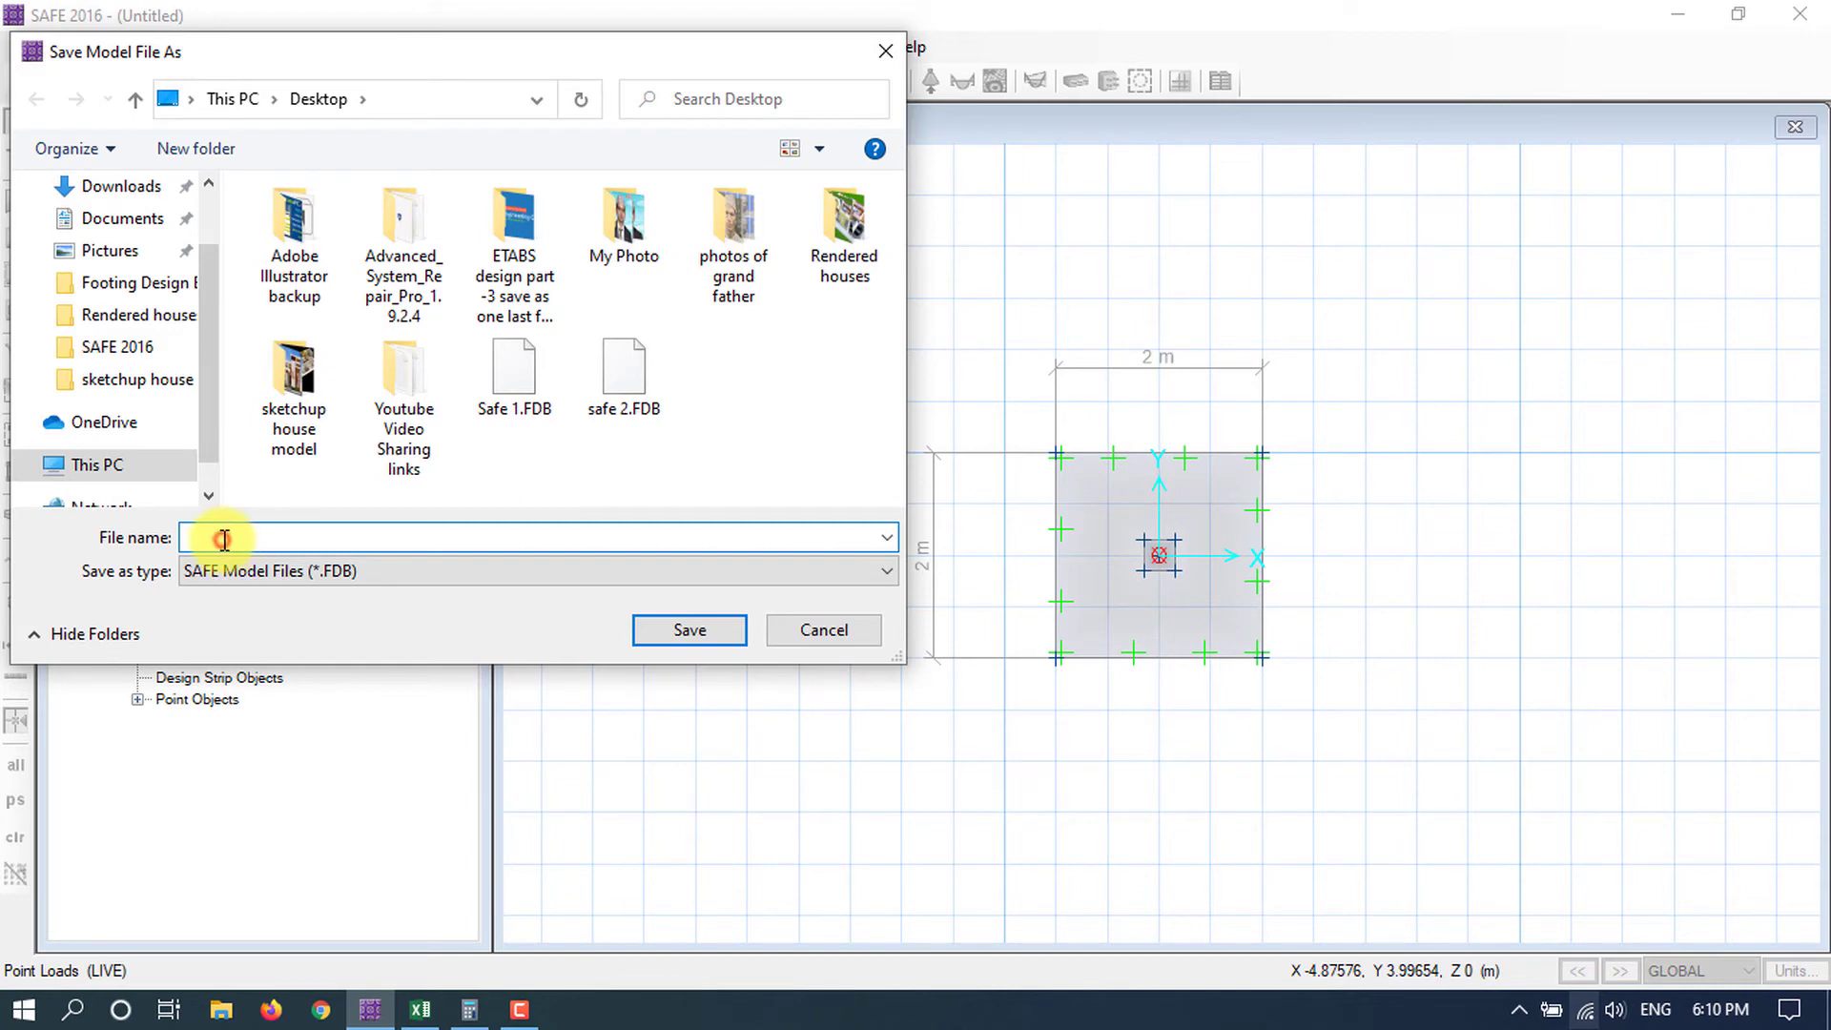
{"action": "type", "text": "Isolated"}
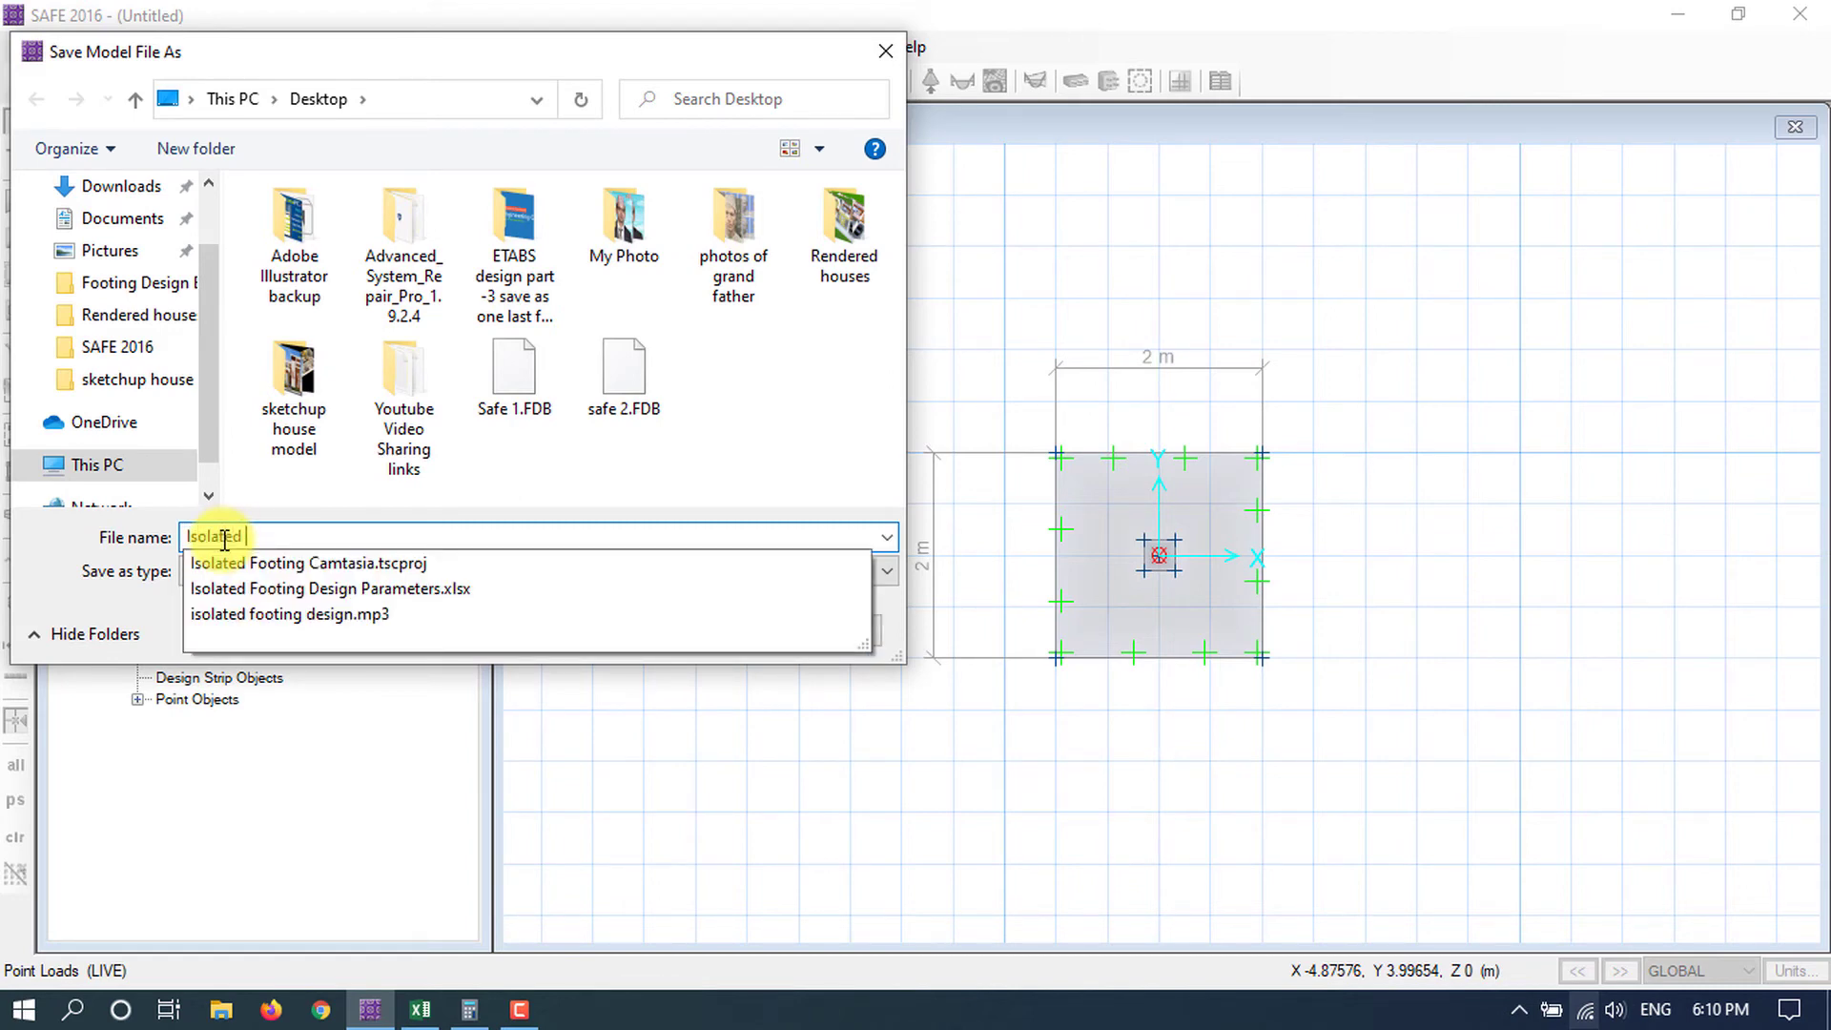
{"action": "type", "text": " footing deso"}
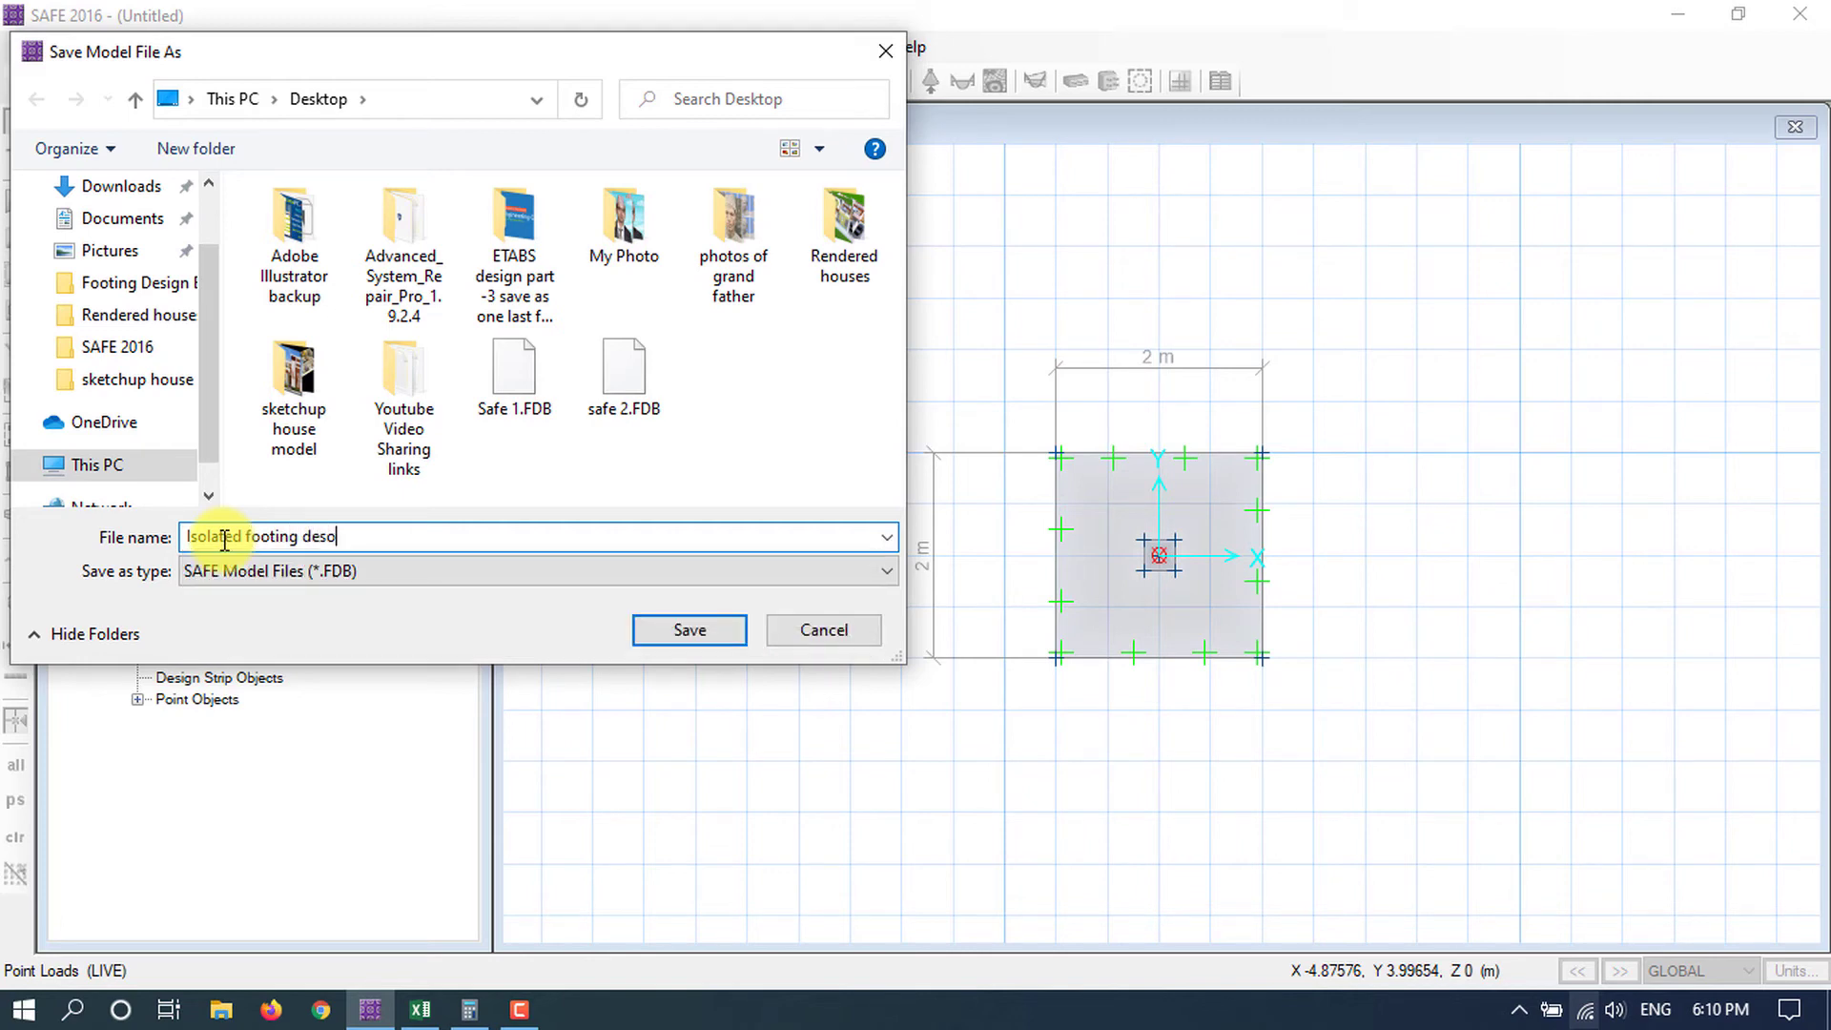
{"action": "key", "text": "BackSpace"}
{"action": "type", "text": "ign "}
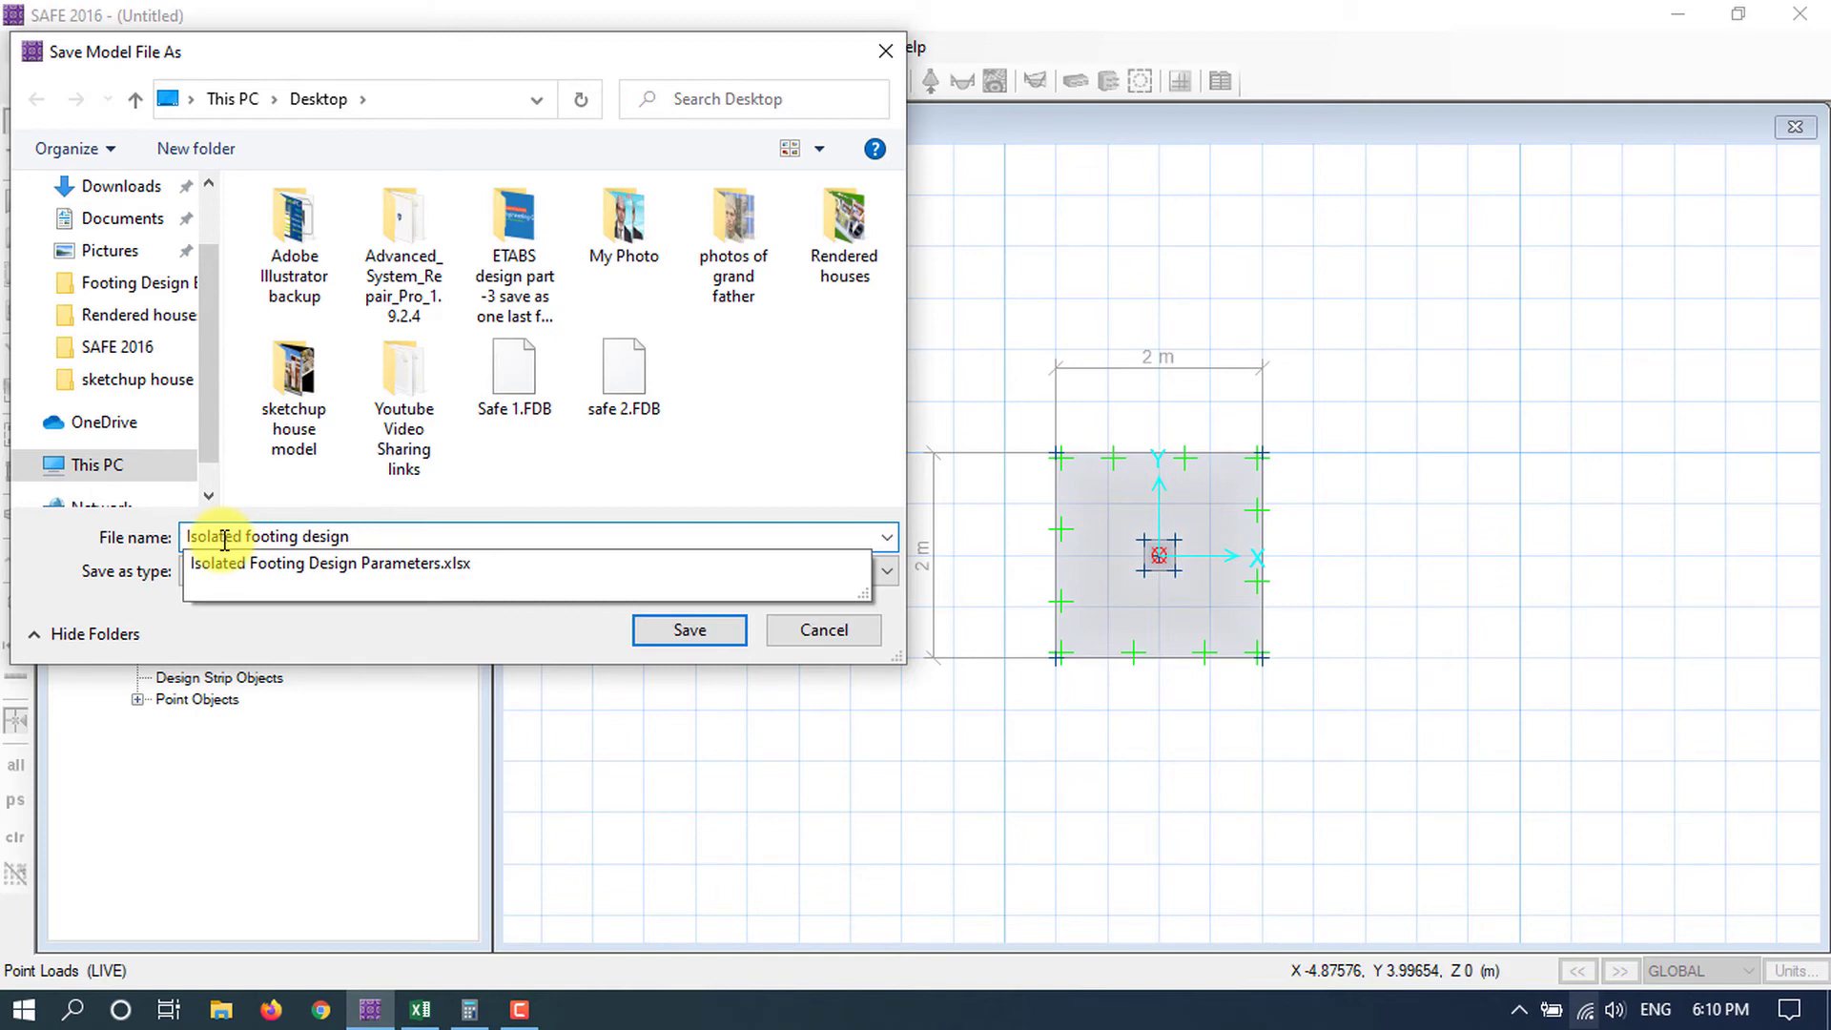
{"action": "type", "text": "in safe"}
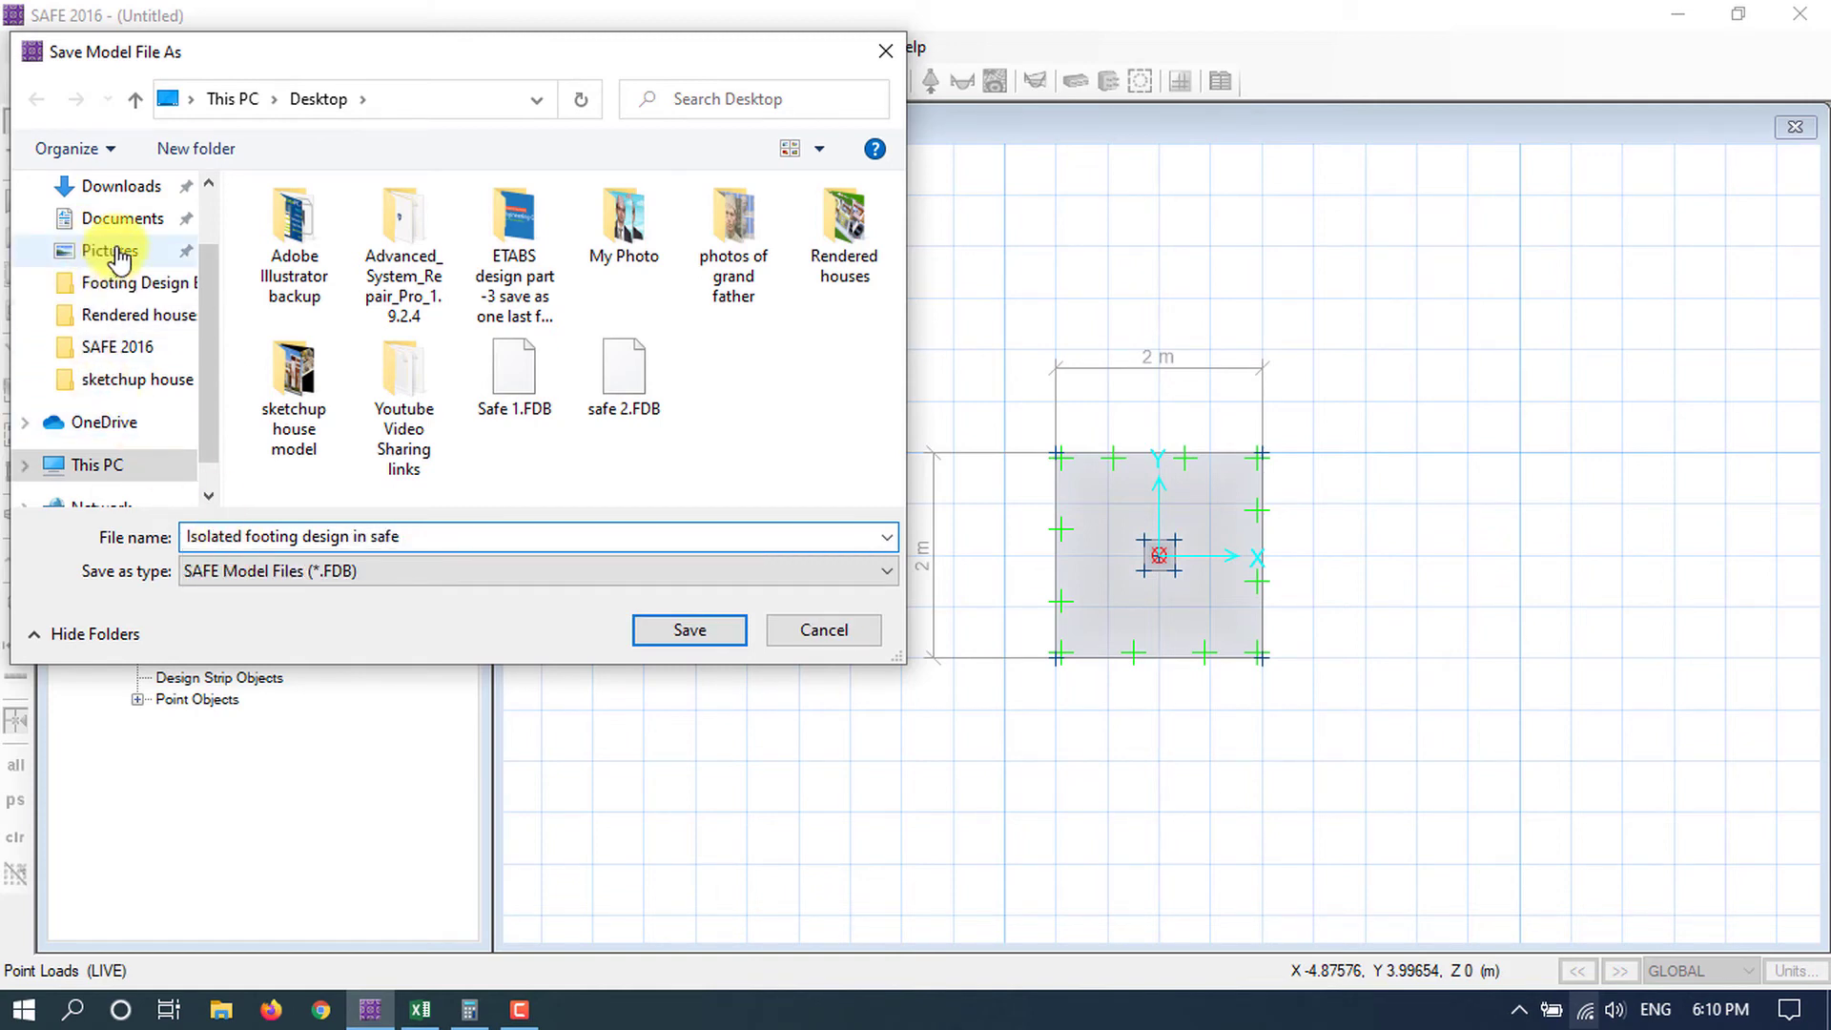
{"action": "scroll", "coordinate": [108, 255], "scroll_direction": "down", "scroll_amount": 1}
{"action": "scroll", "coordinate": [109, 260], "scroll_direction": "up", "scroll_amount": 2}
{"action": "left_click", "coordinate": [109, 185]}
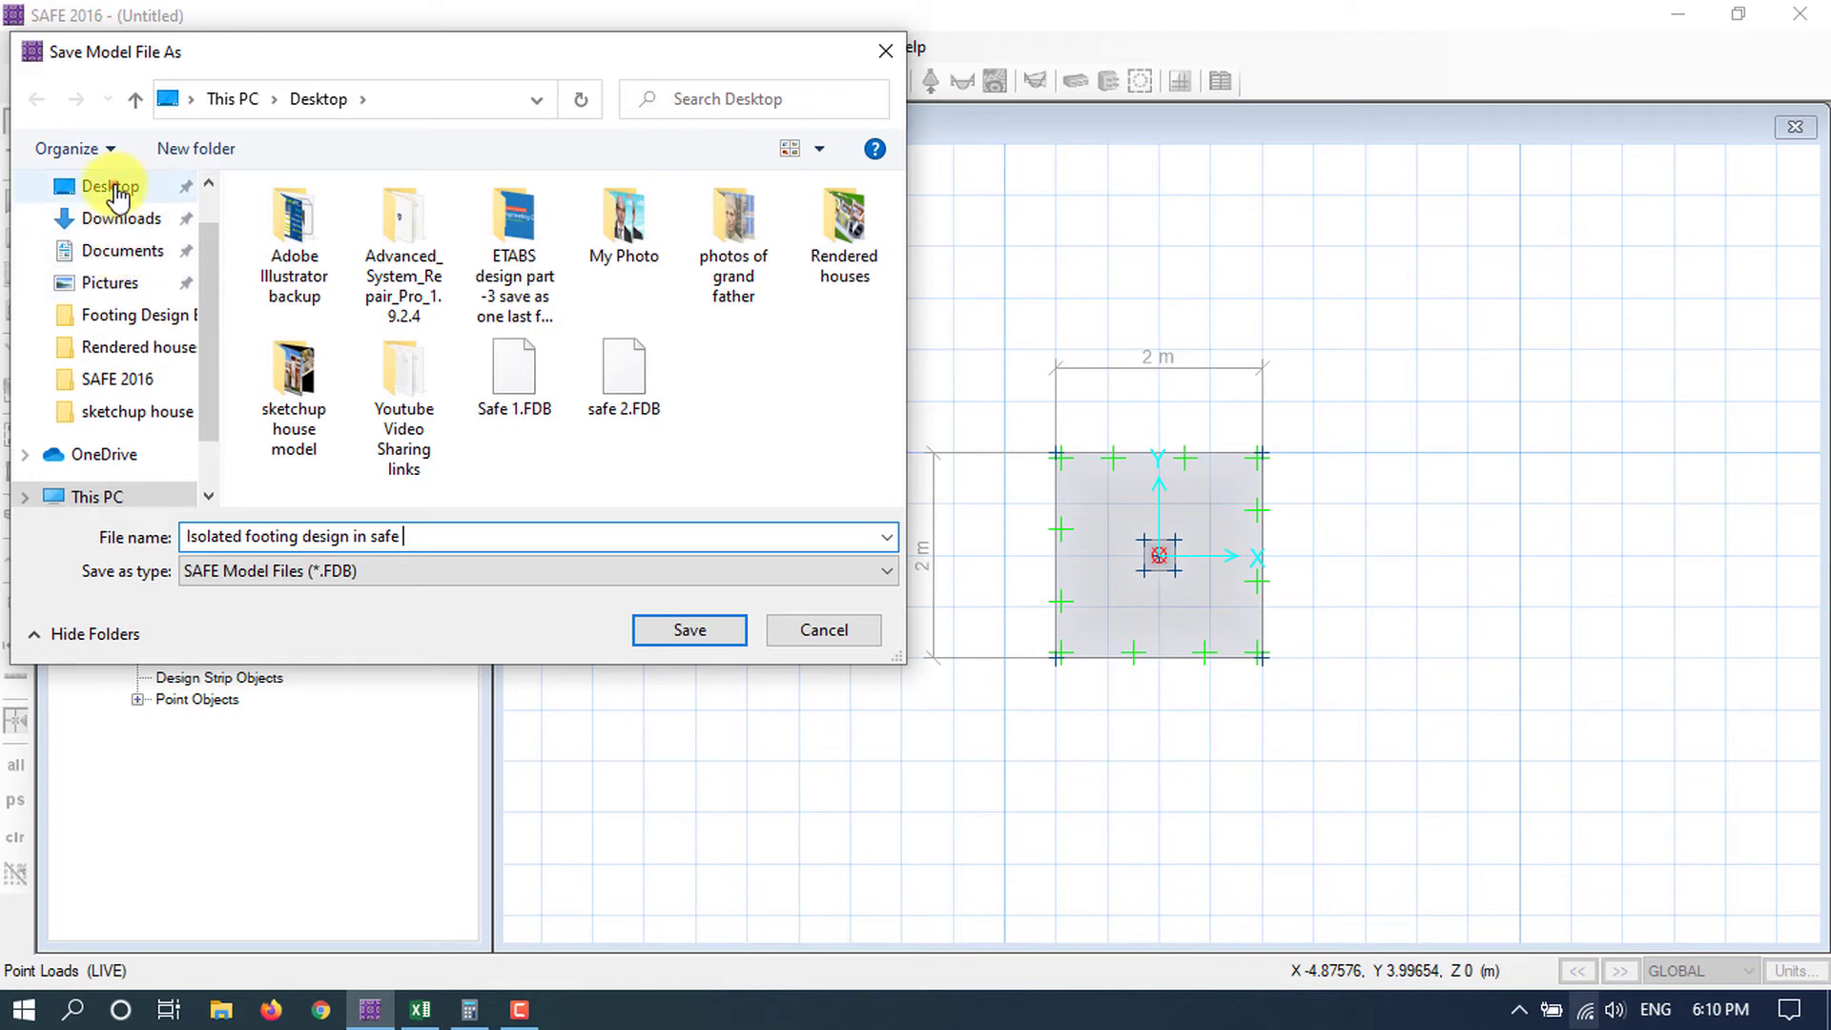
{"action": "left_click", "coordinate": [706, 634]}
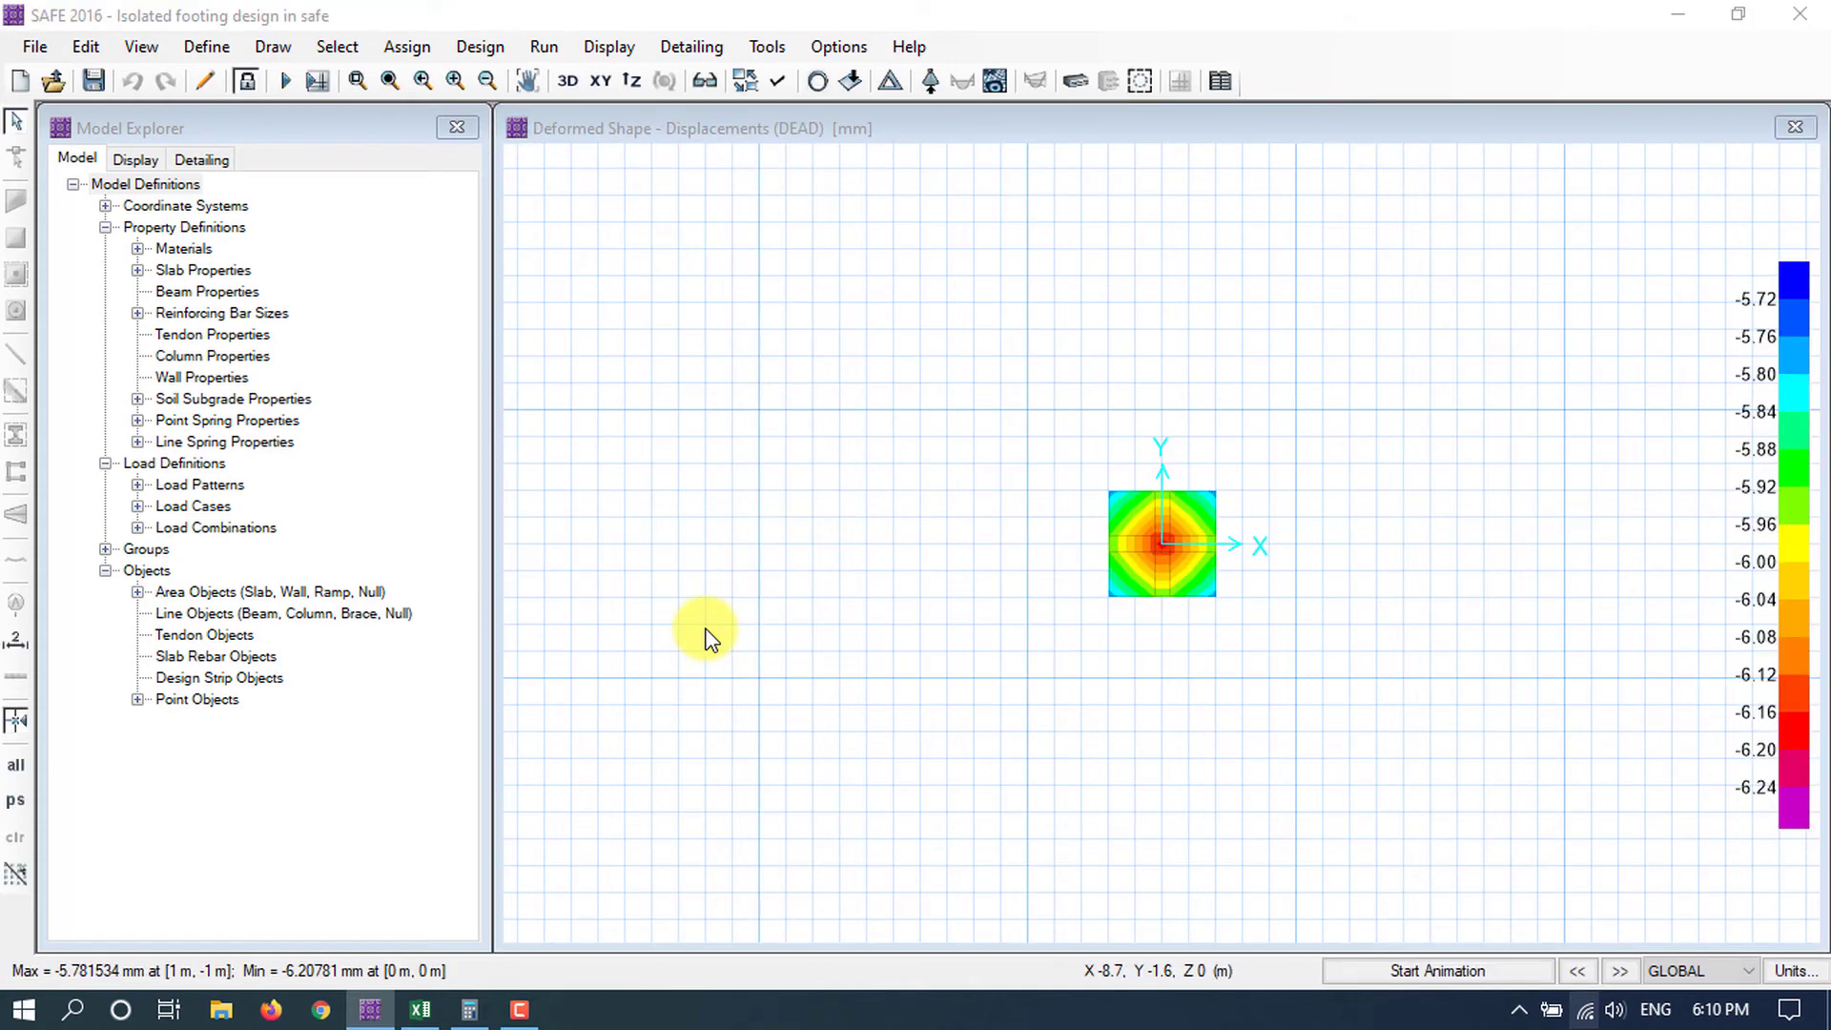
Display the footing's deformed shape for the Service normal load combination.
{"action": "scroll", "coordinate": [1062, 563], "scroll_direction": "up", "scroll_amount": 5}
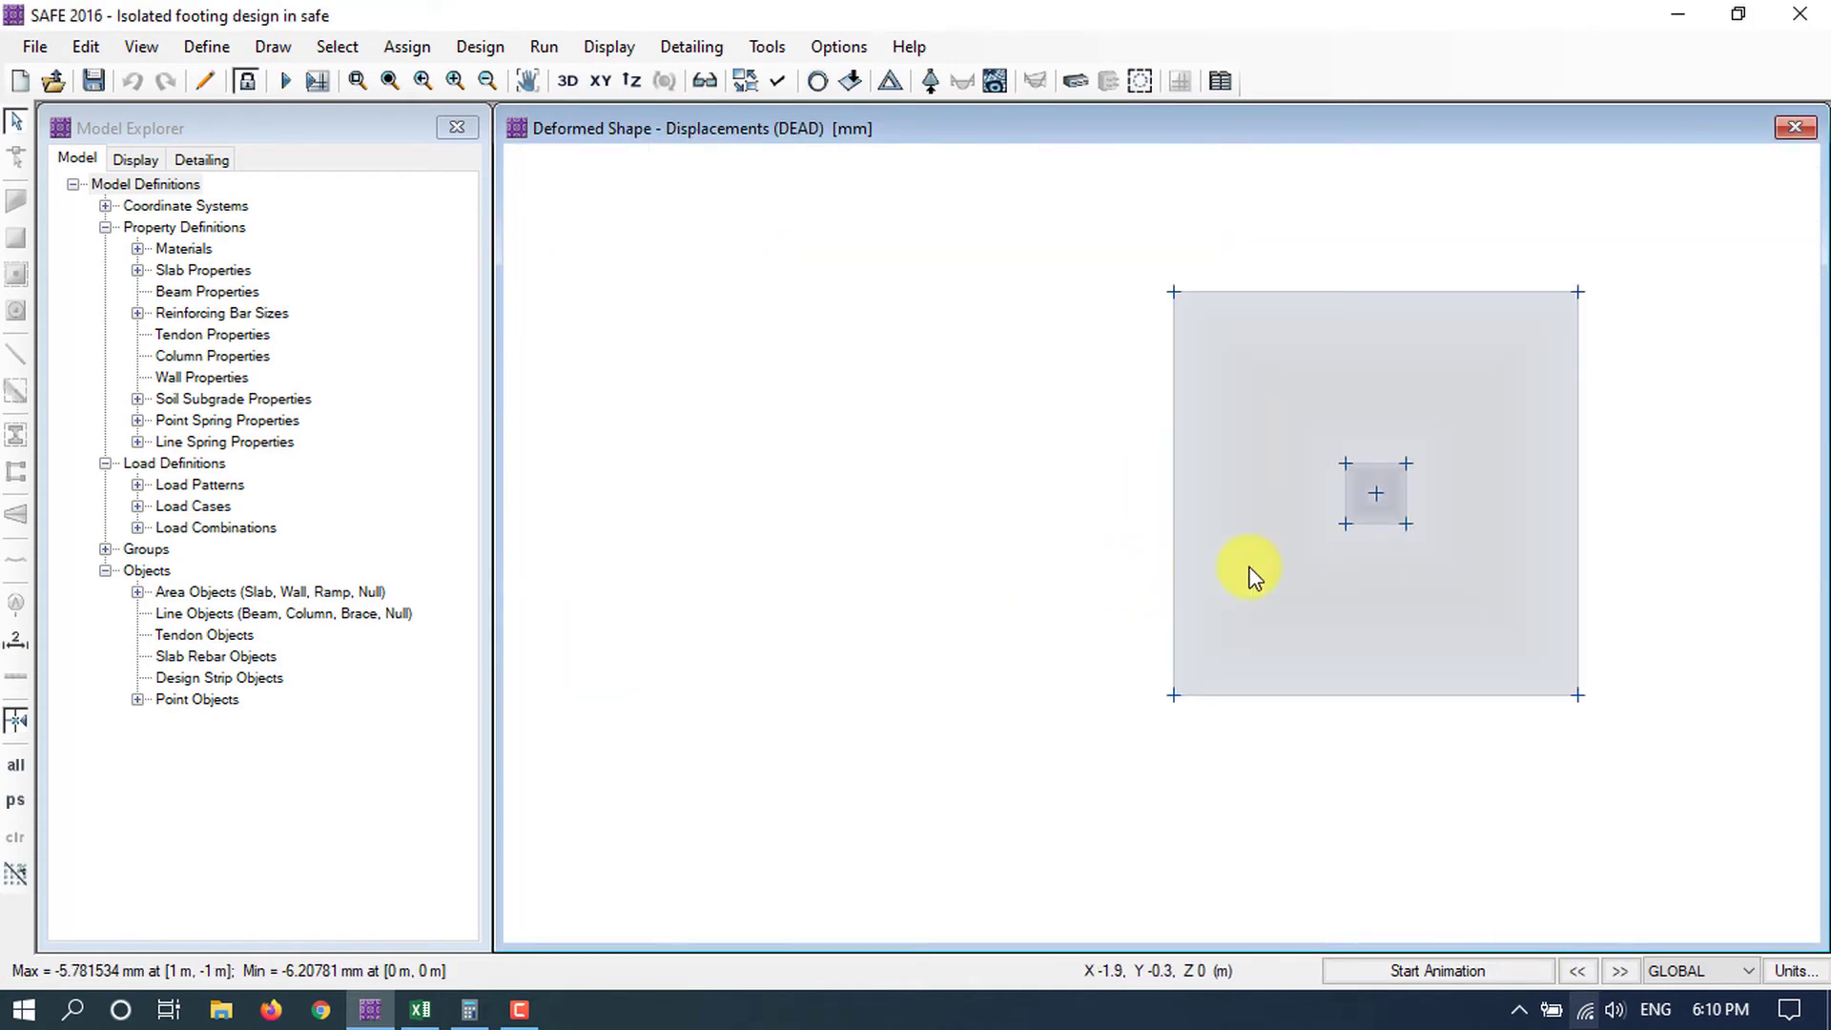
{"action": "middle_click_drag", "start_coordinate": [1554, 512], "coordinate": [1439, 511]}
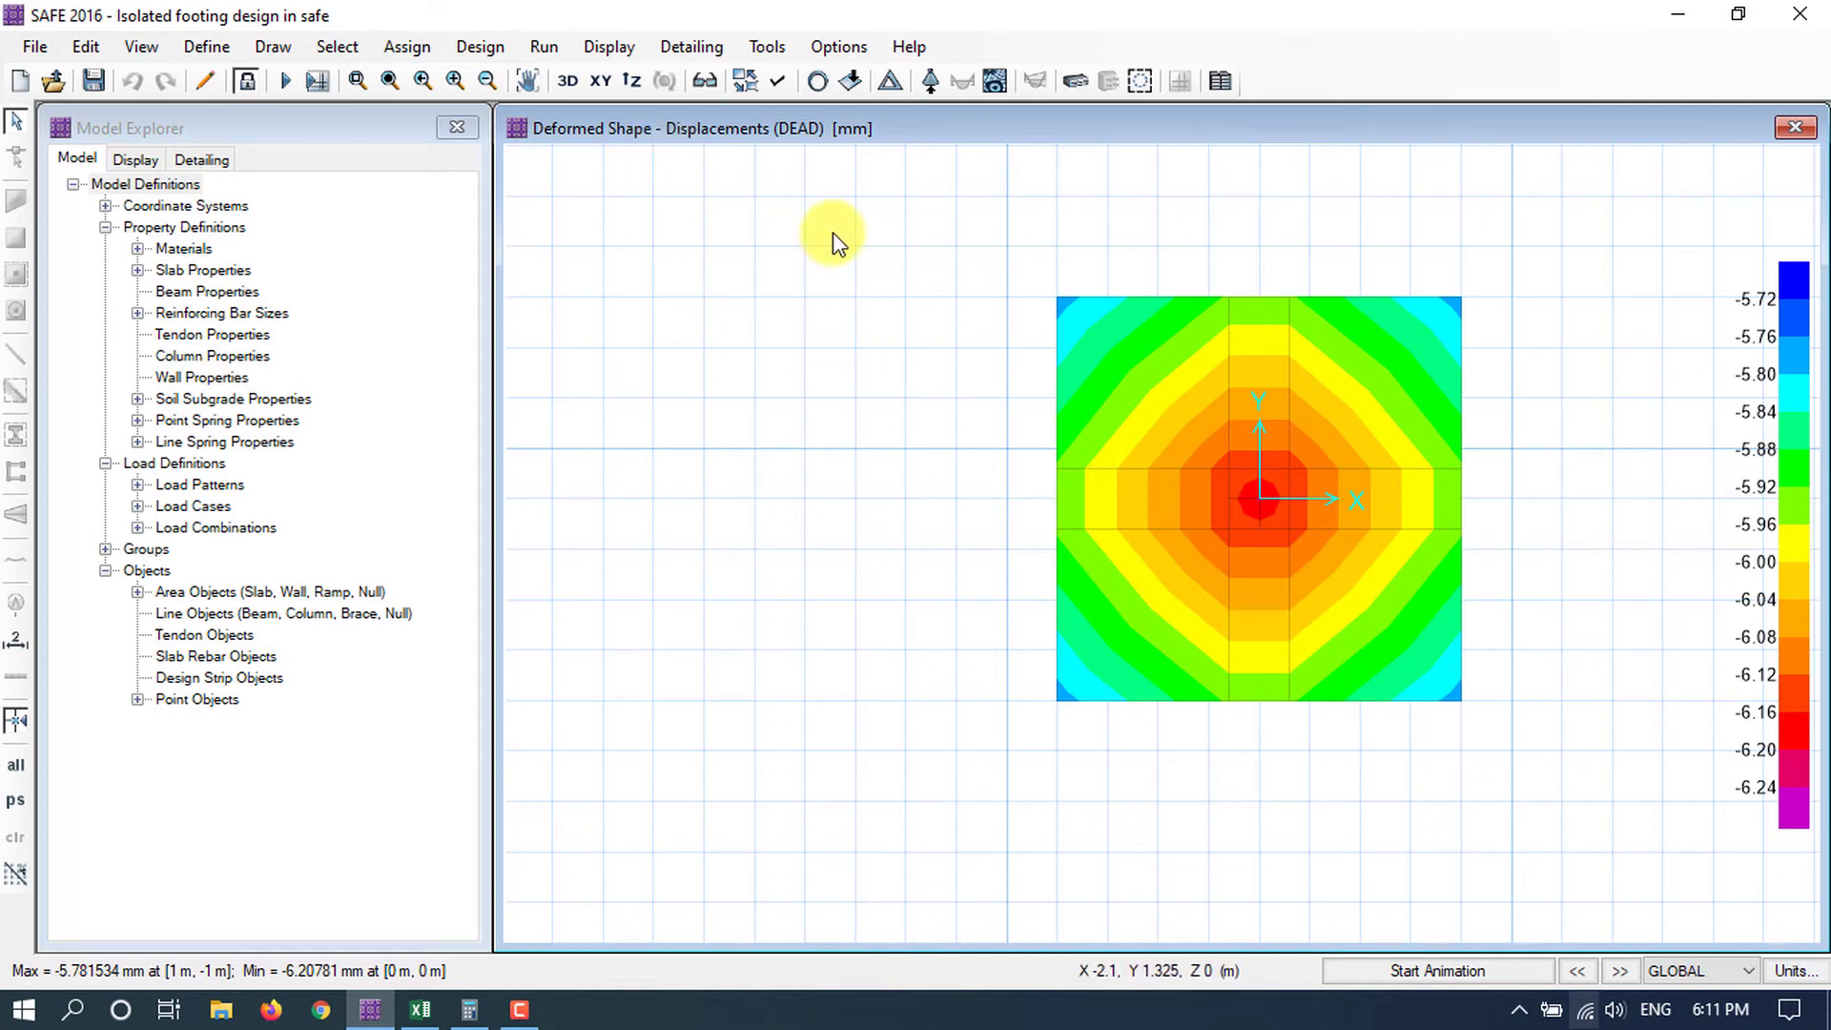
{"action": "left_click", "coordinate": [598, 48]}
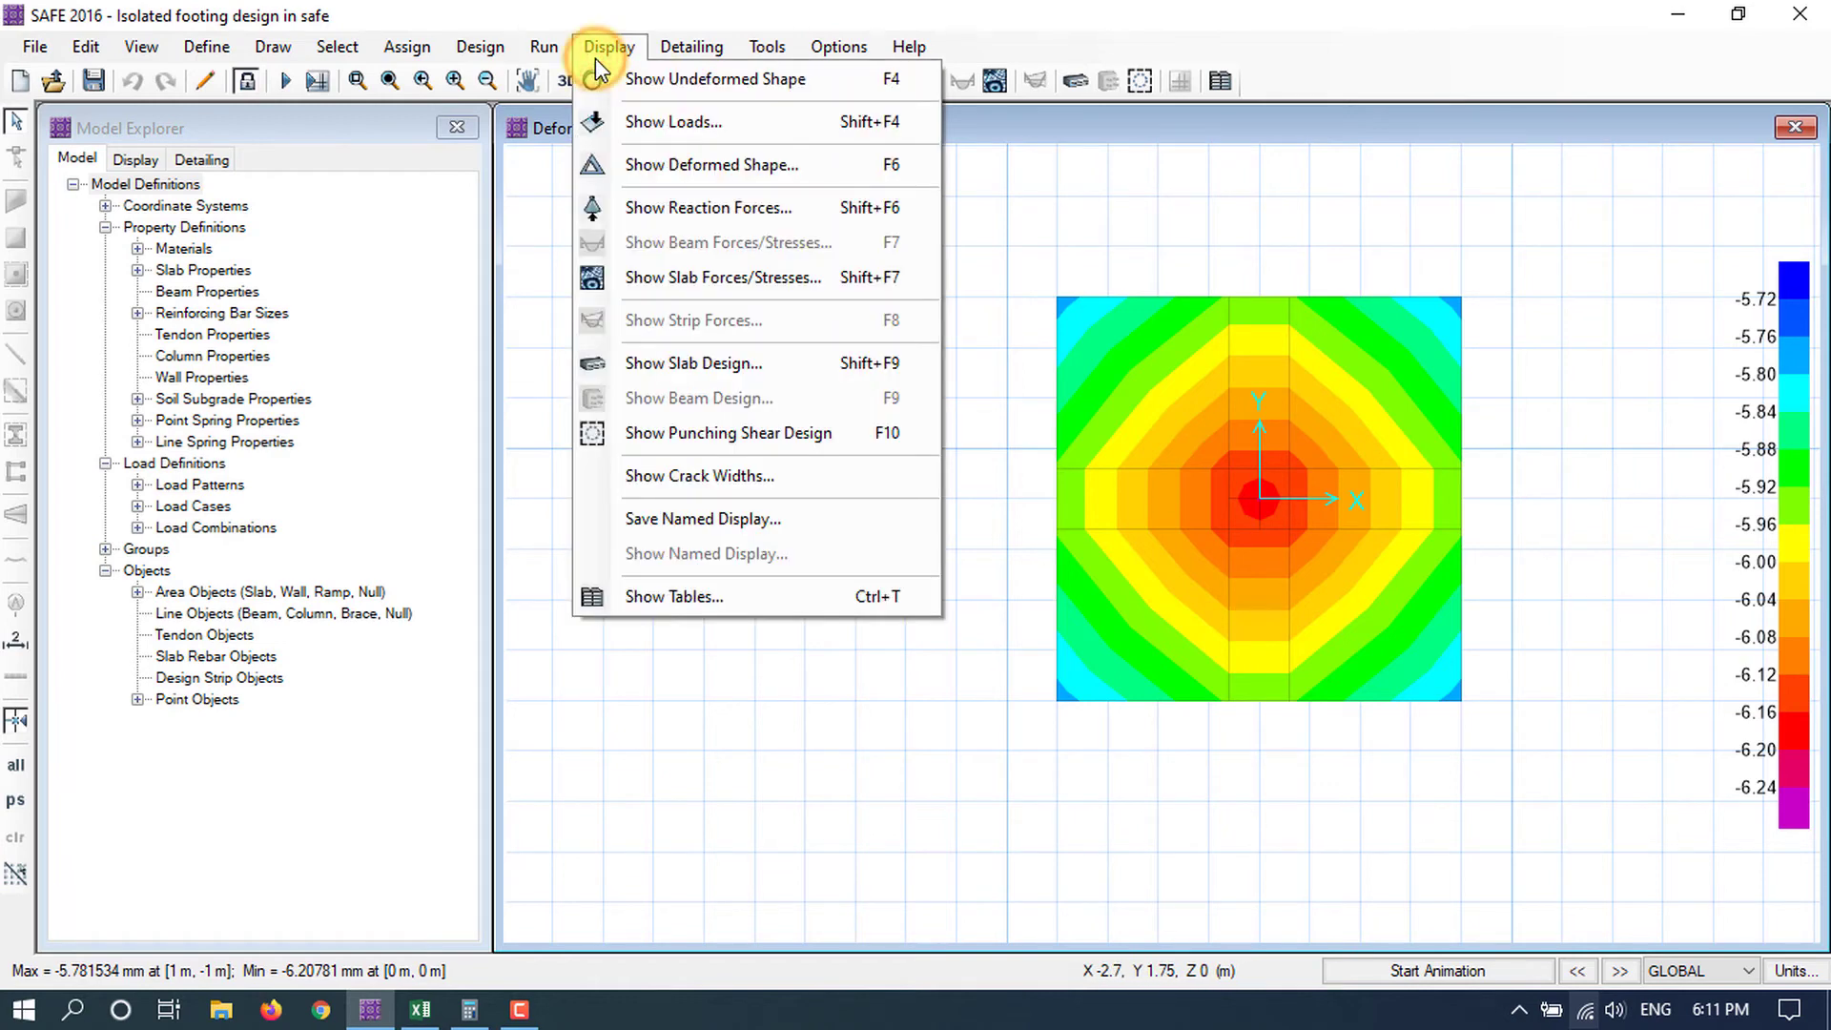
{"action": "left_click", "coordinate": [683, 176]}
{"action": "left_click_drag", "start_coordinate": [949, 229], "coordinate": [403, 150]}
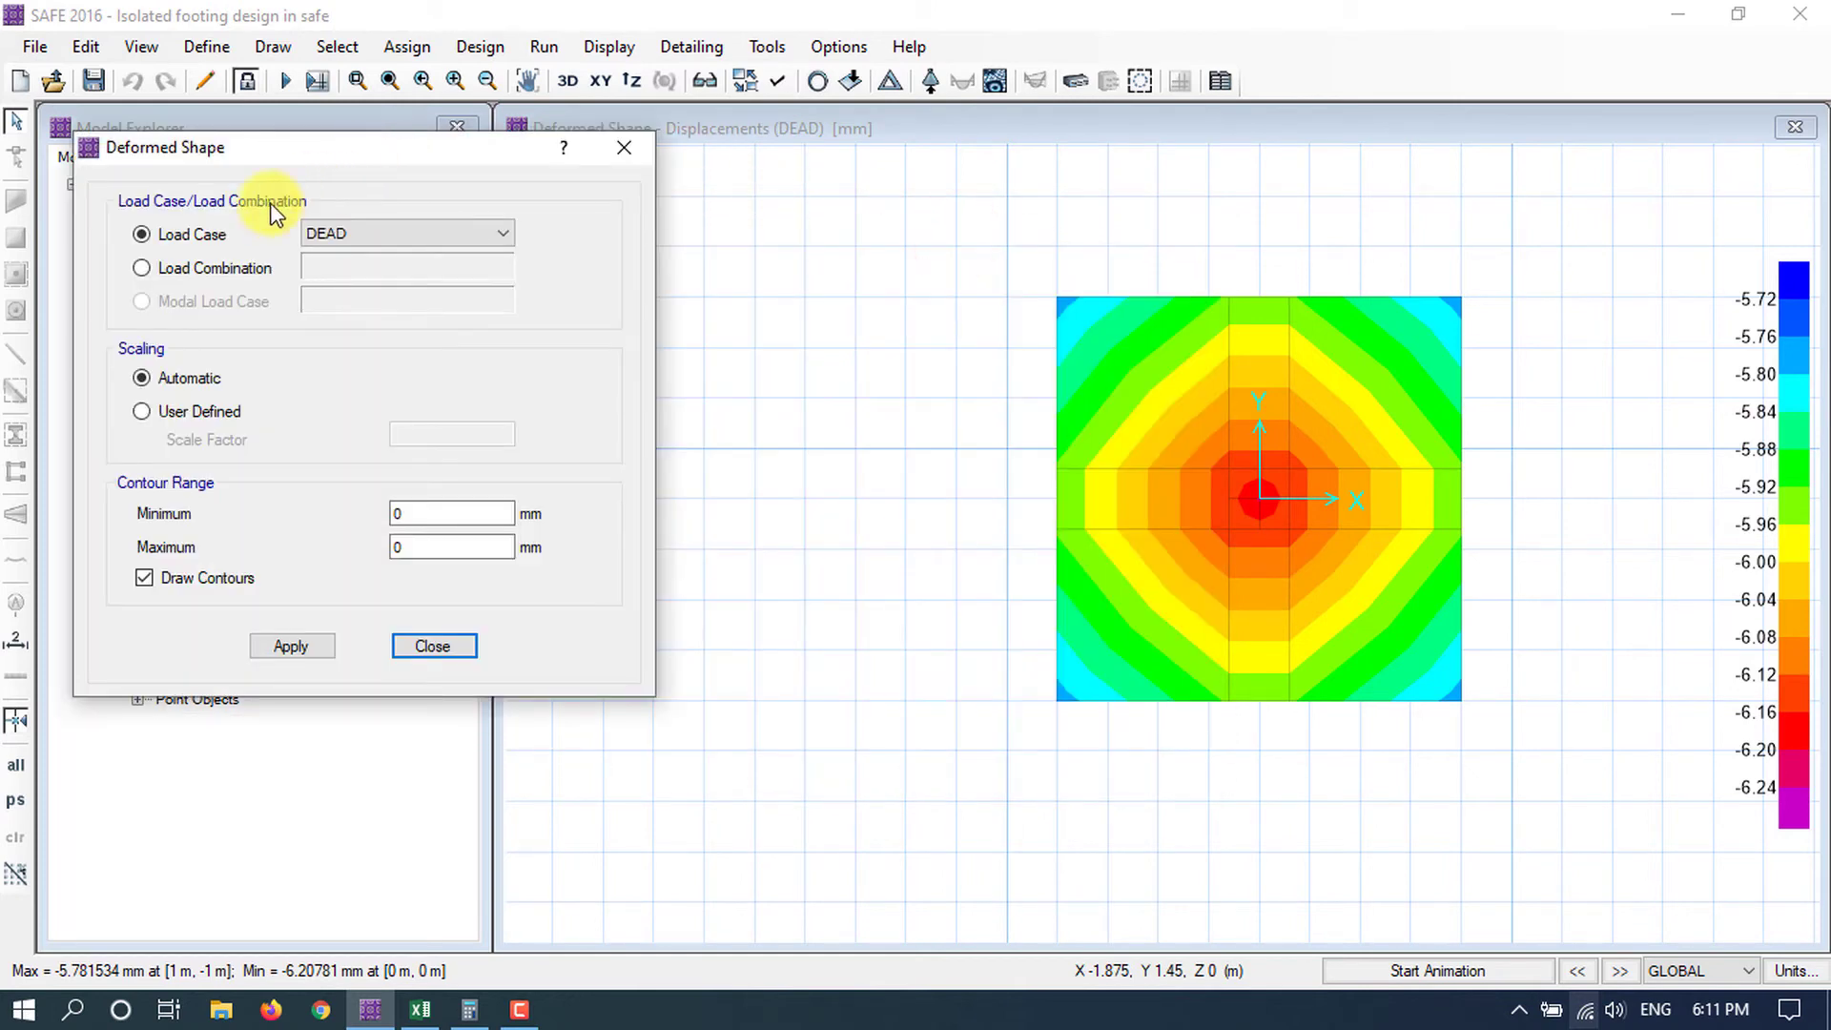
{"action": "left_click", "coordinate": [142, 268]}
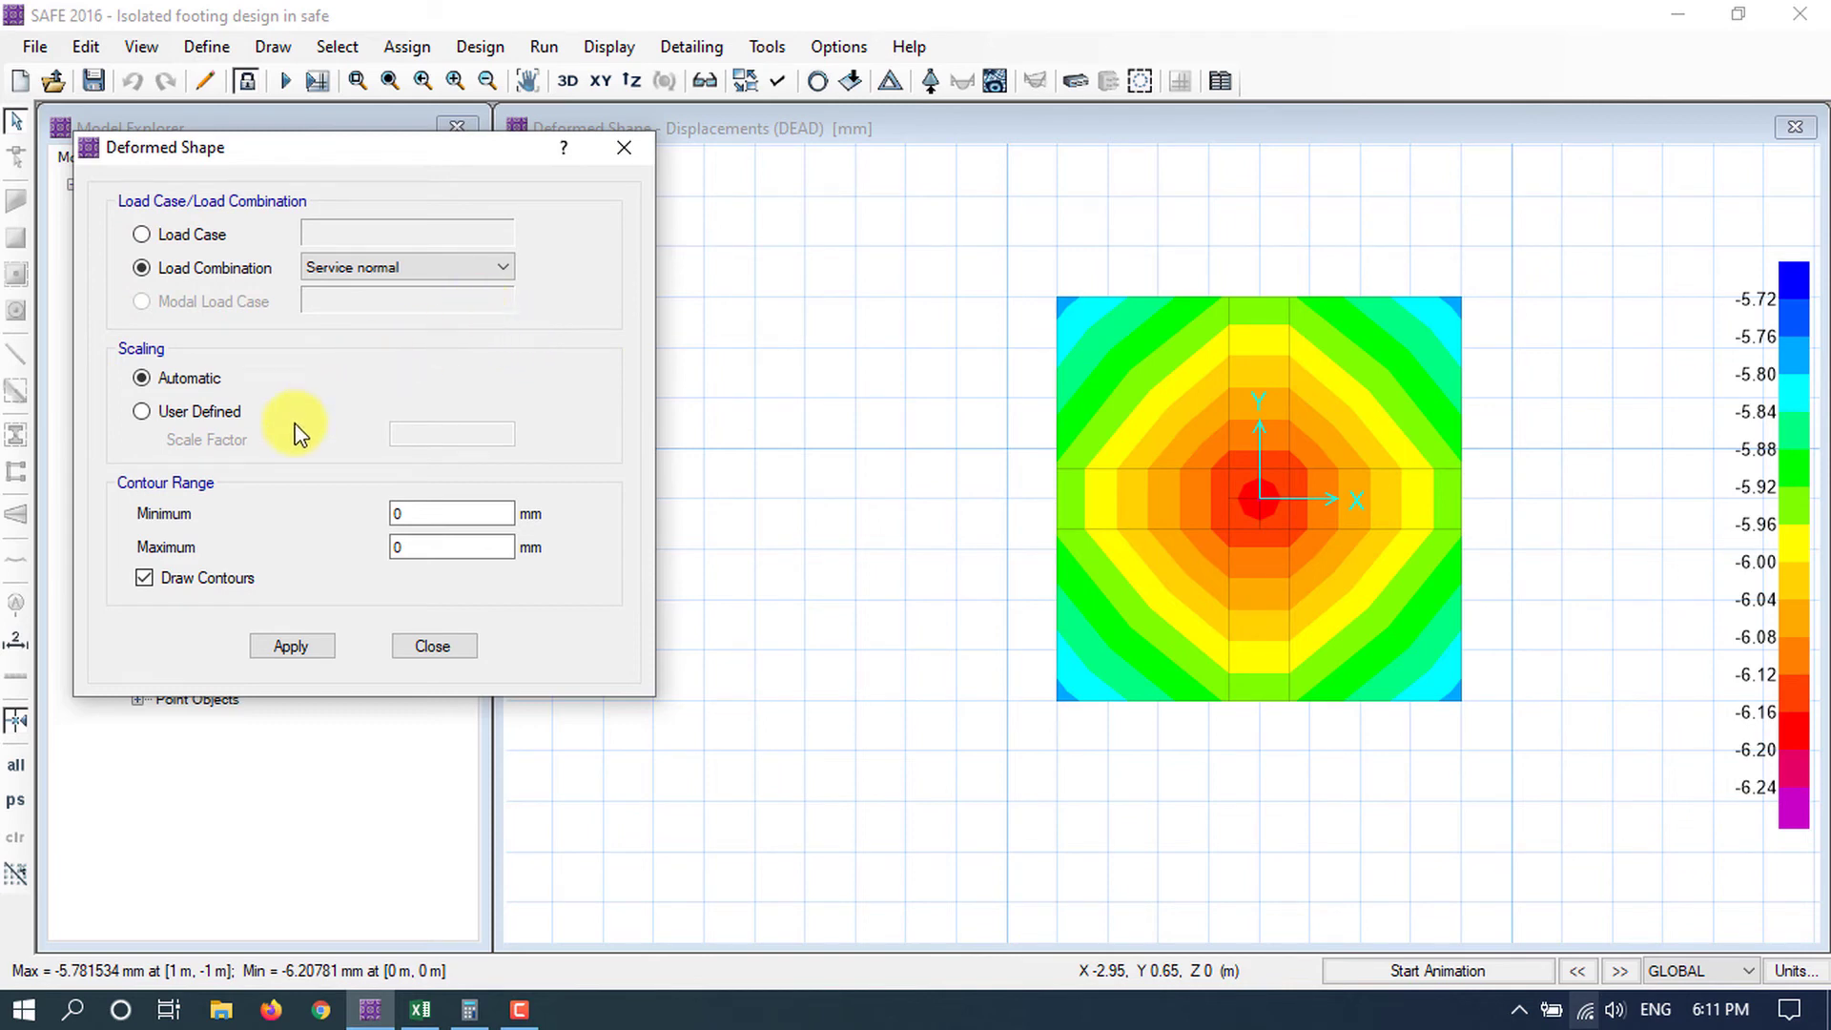
{"action": "left_click", "coordinate": [292, 646]}
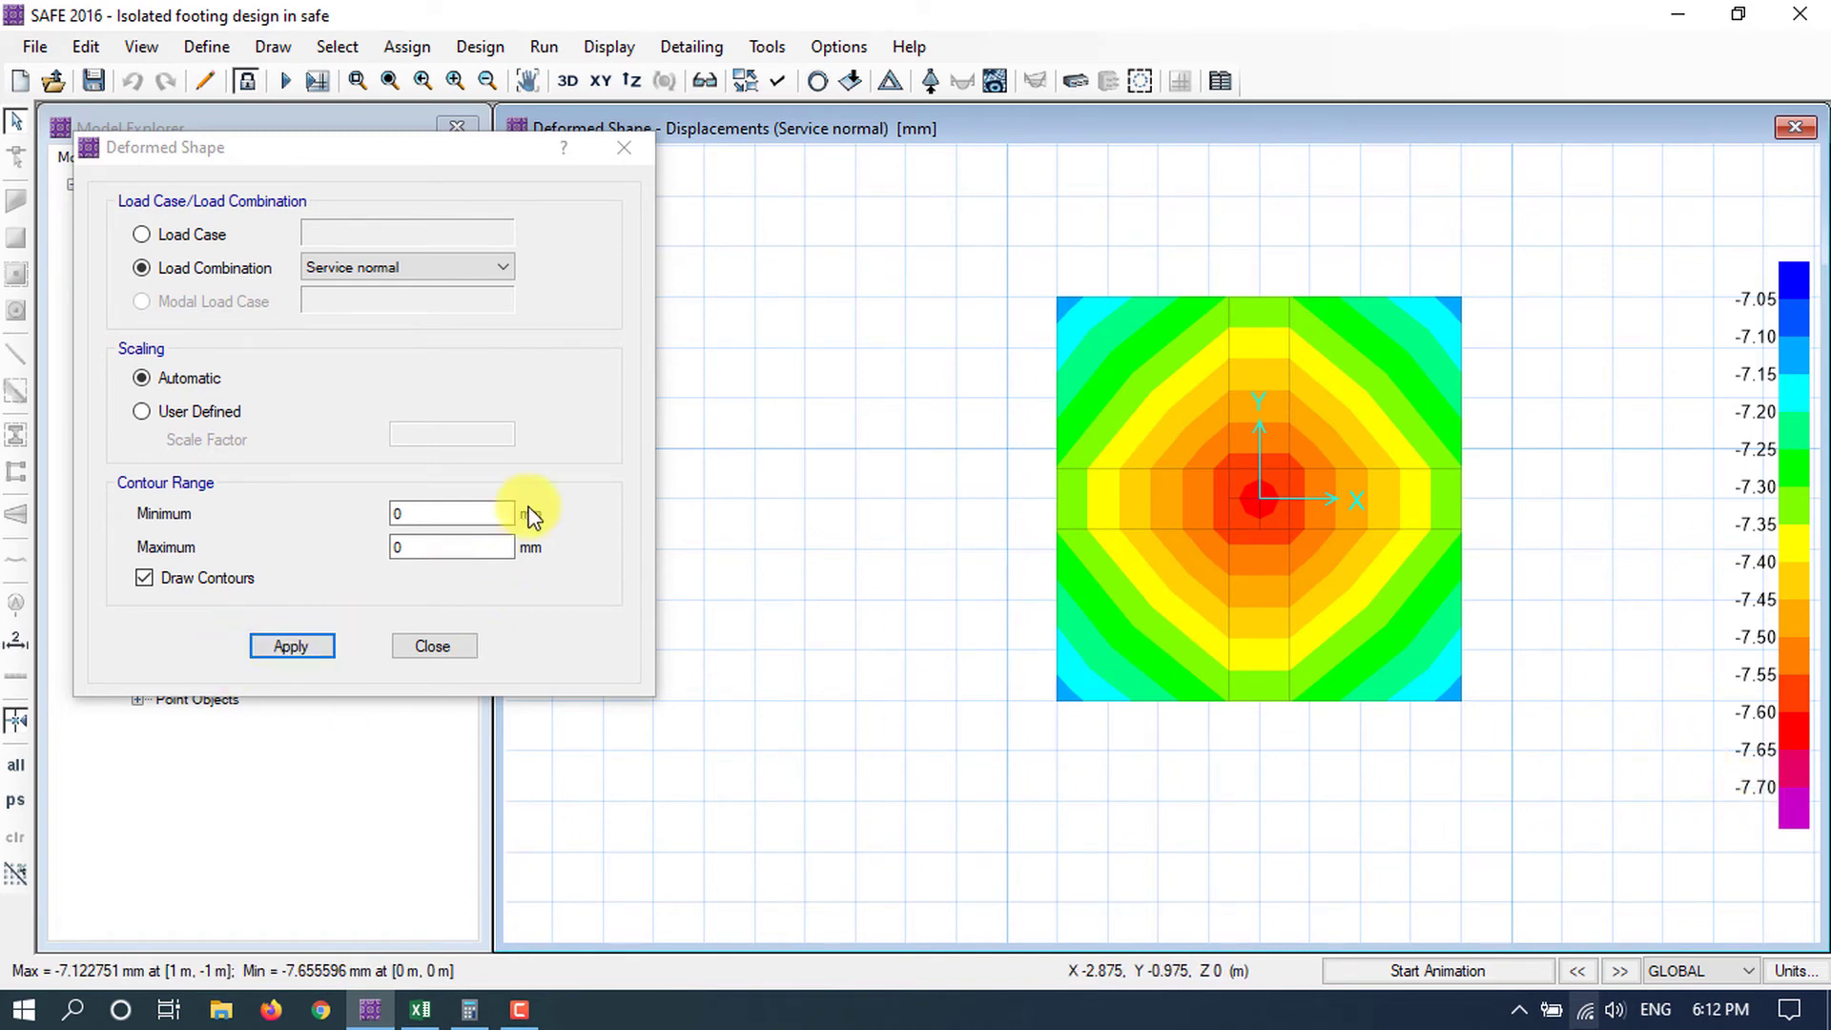
{"action": "left_click", "coordinate": [428, 643]}
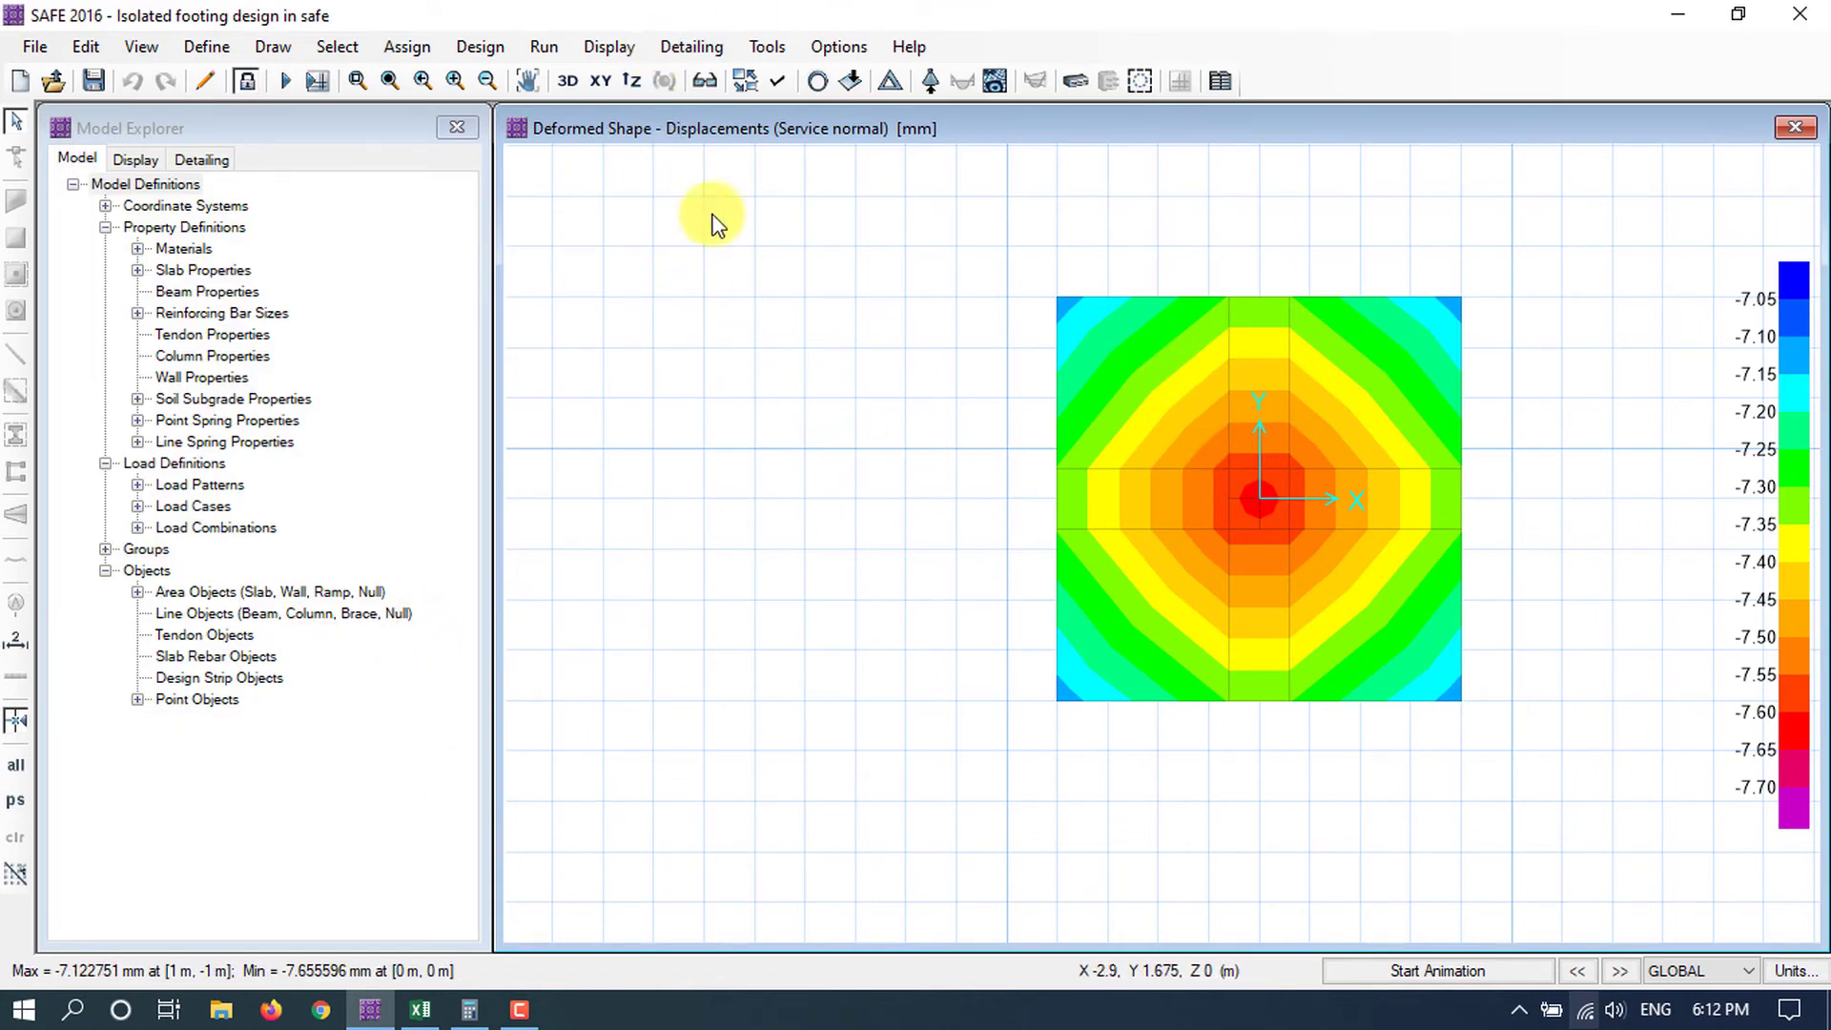
Display the soil pressure reactions under the footing for the Service normal load combination.
{"action": "left_click", "coordinate": [610, 48]}
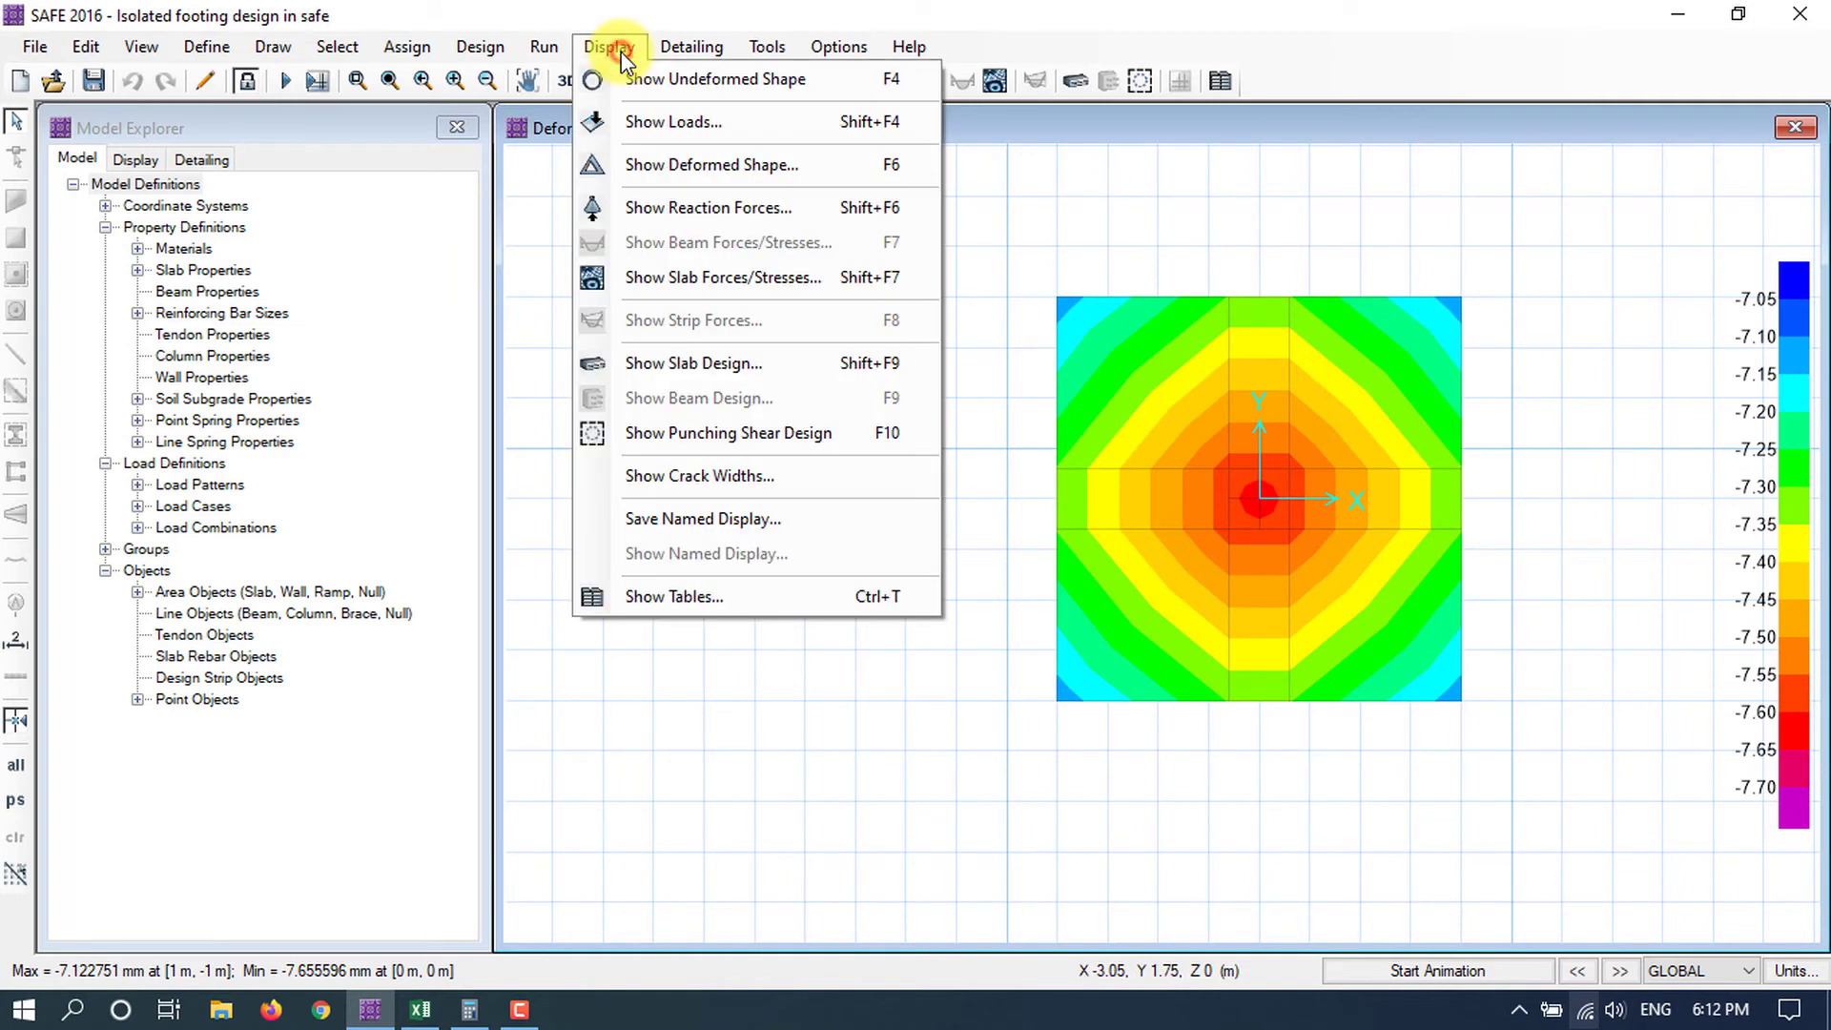
{"action": "left_click", "coordinate": [664, 212]}
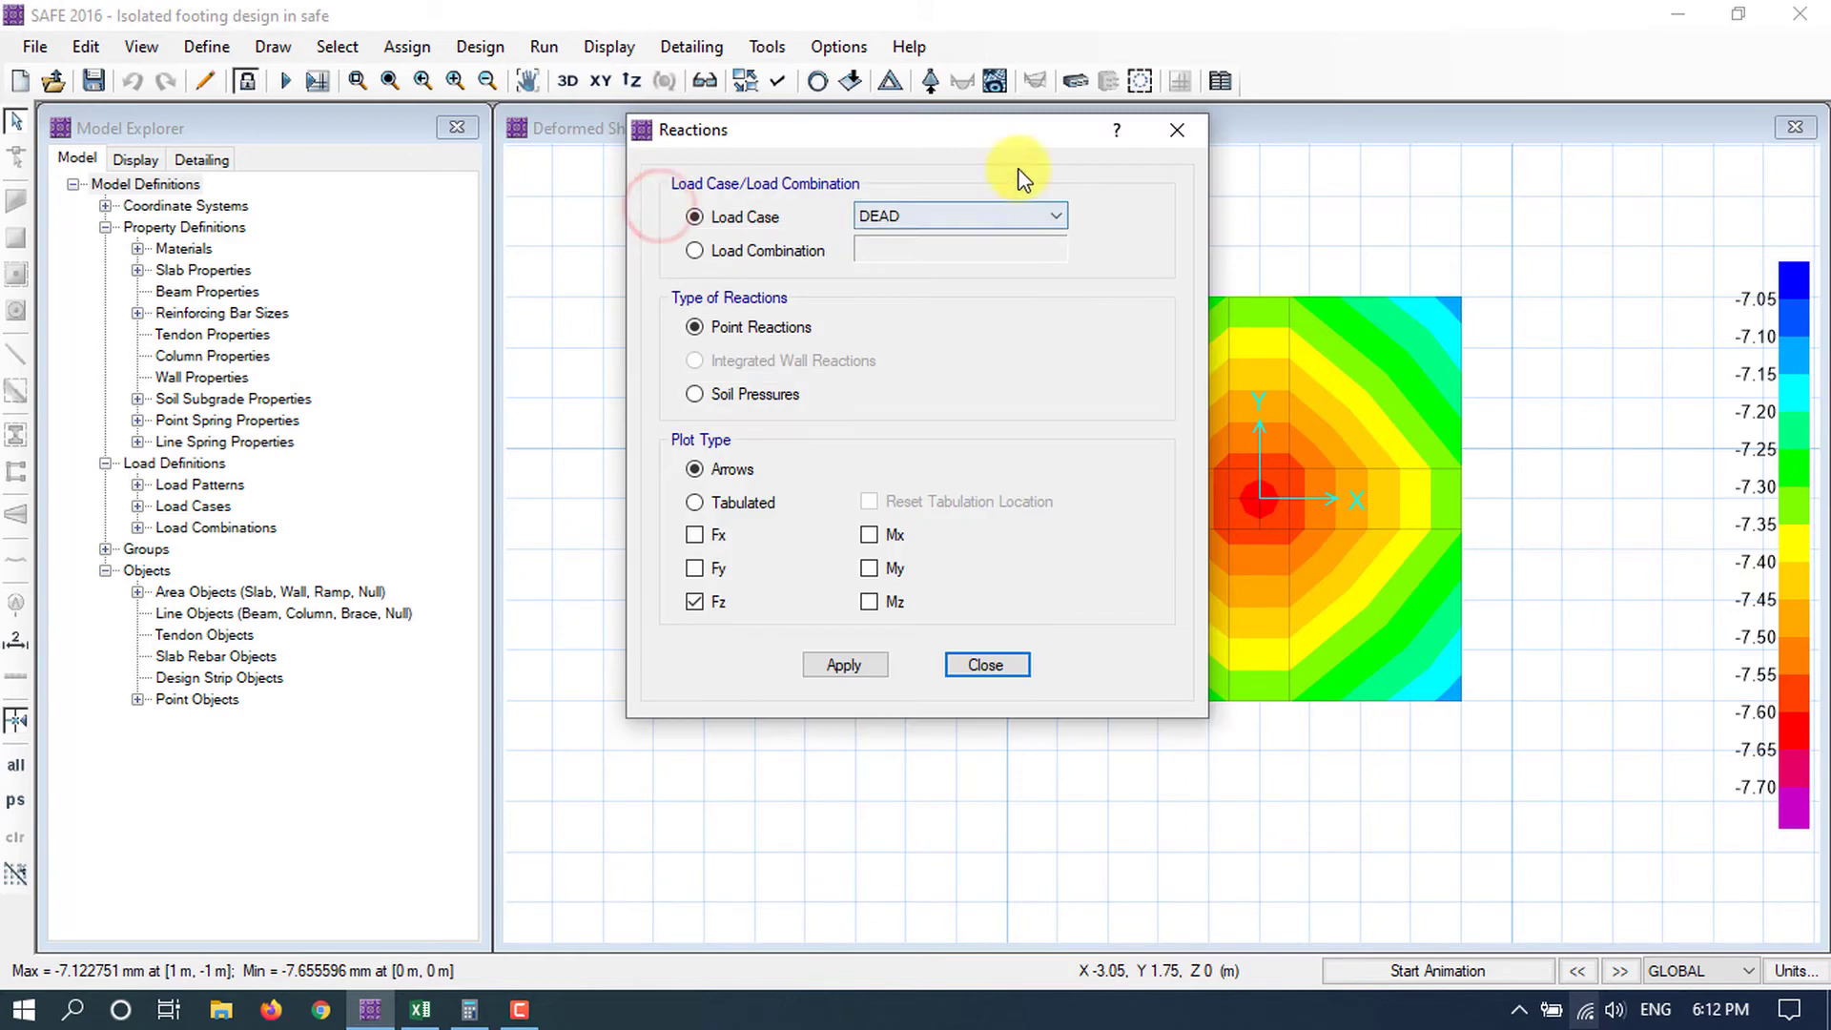
{"action": "left_click_drag", "start_coordinate": [1006, 126], "coordinate": [546, 98]}
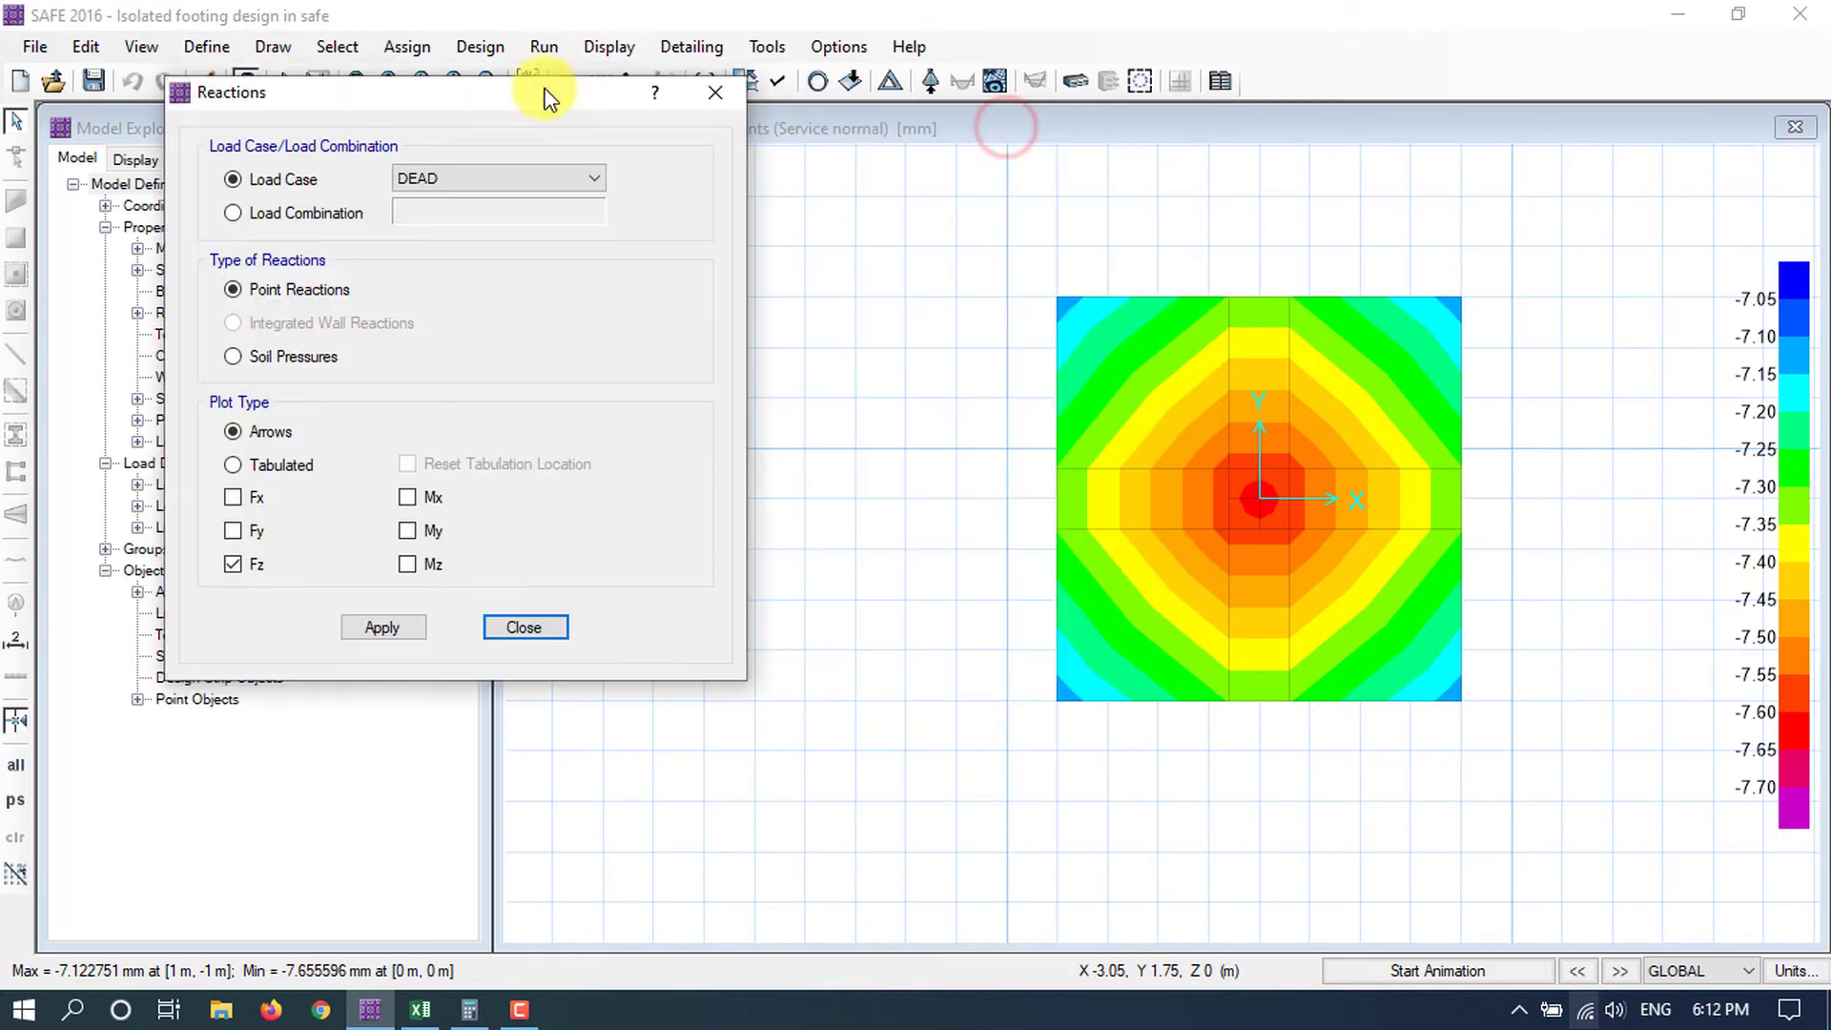
{"action": "left_click", "coordinate": [232, 213]}
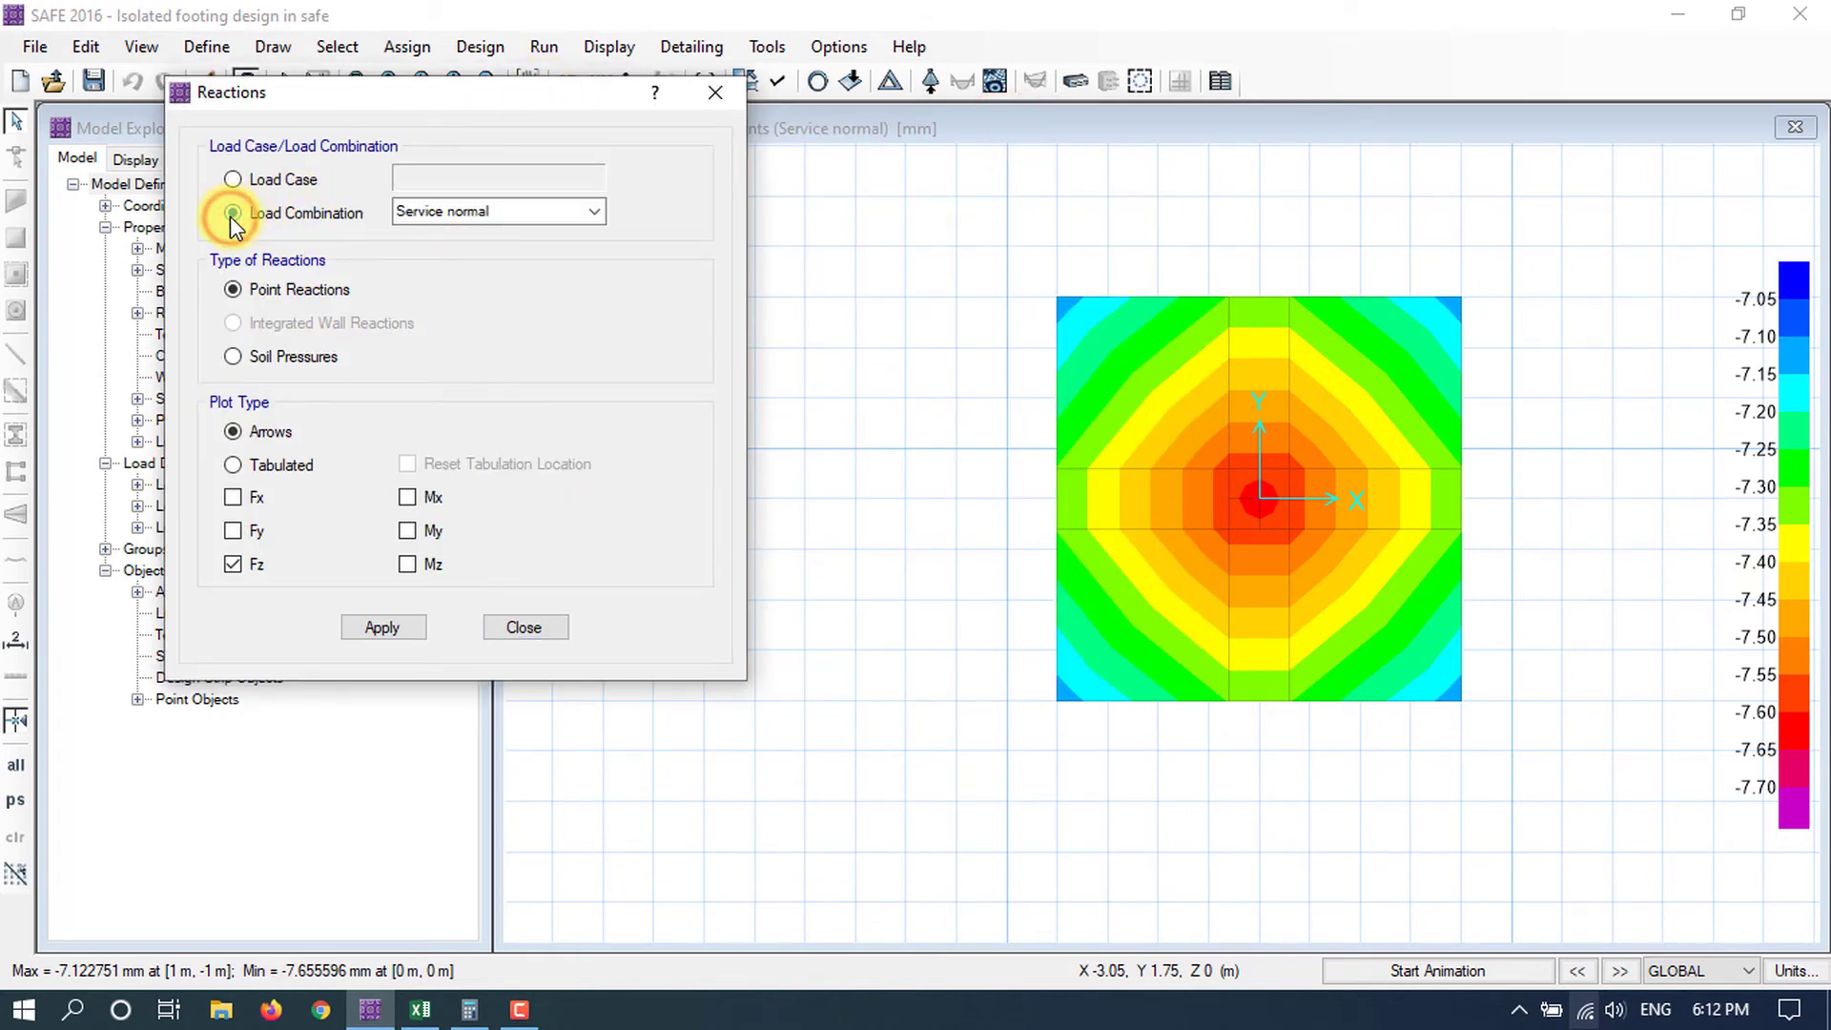
{"action": "left_click", "coordinate": [590, 214]}
{"action": "left_click", "coordinate": [590, 213]}
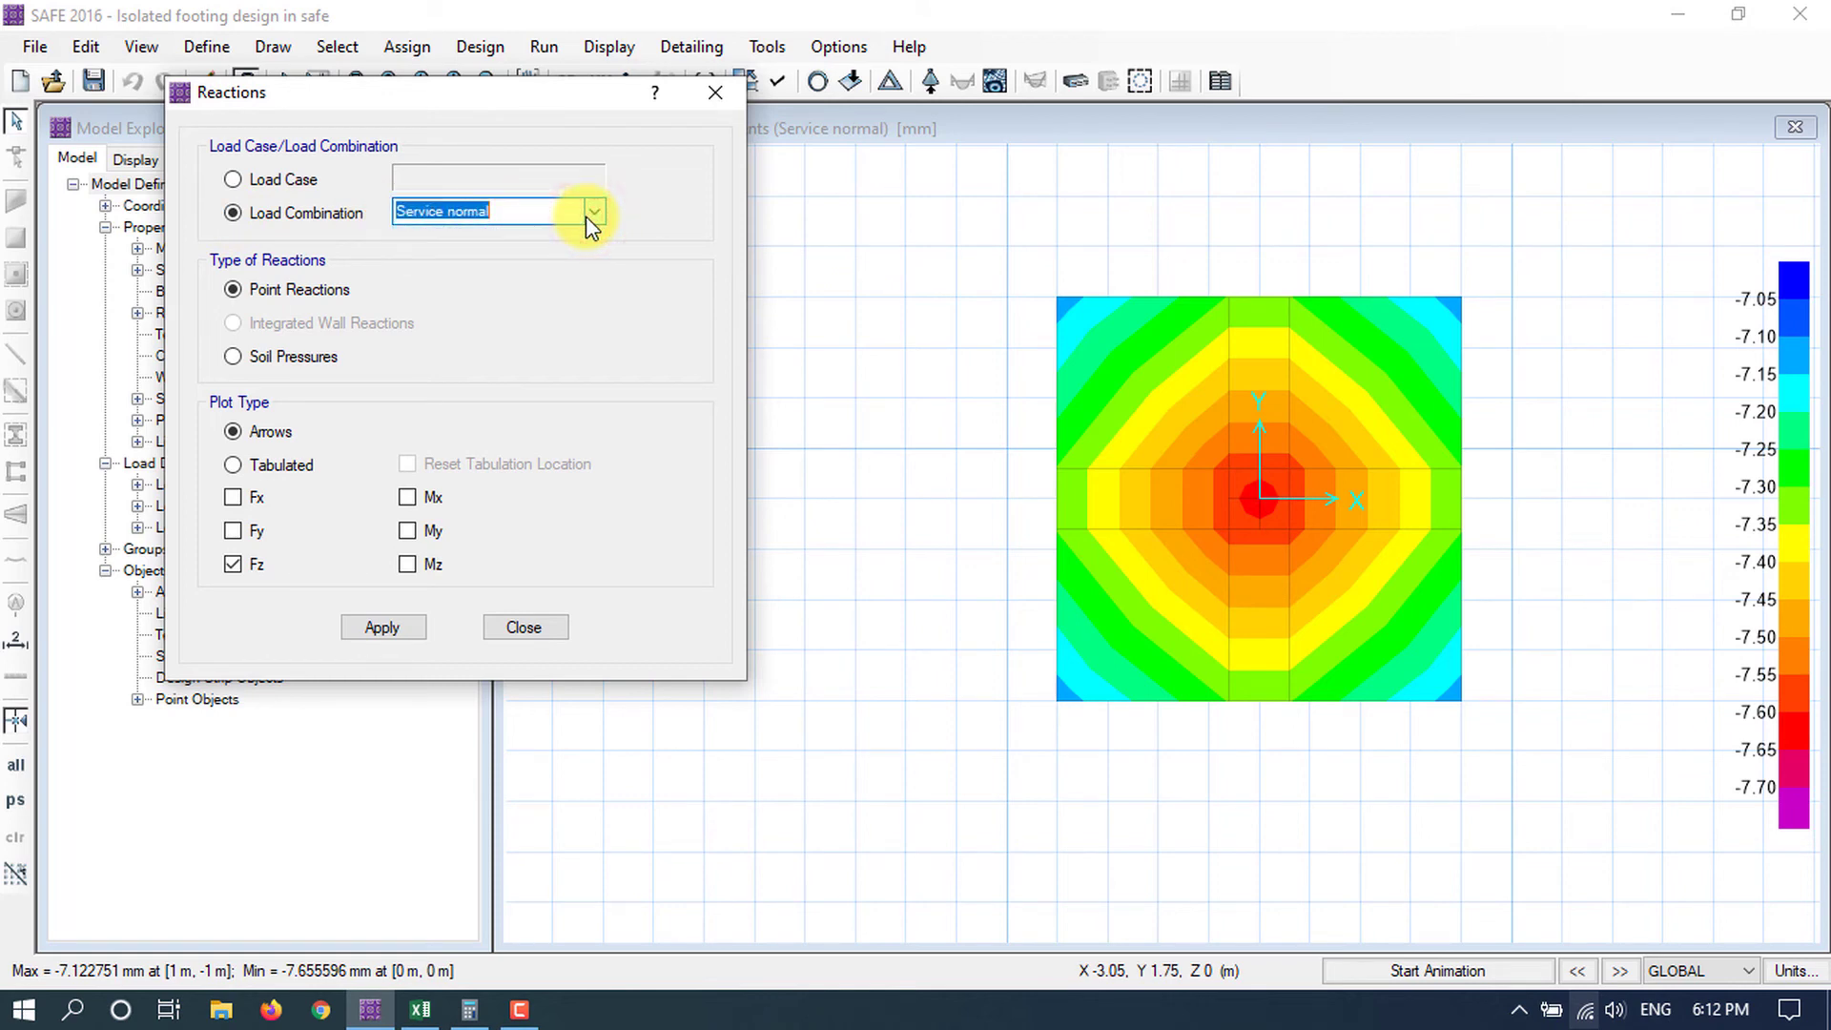
{"action": "left_click", "coordinate": [233, 358]}
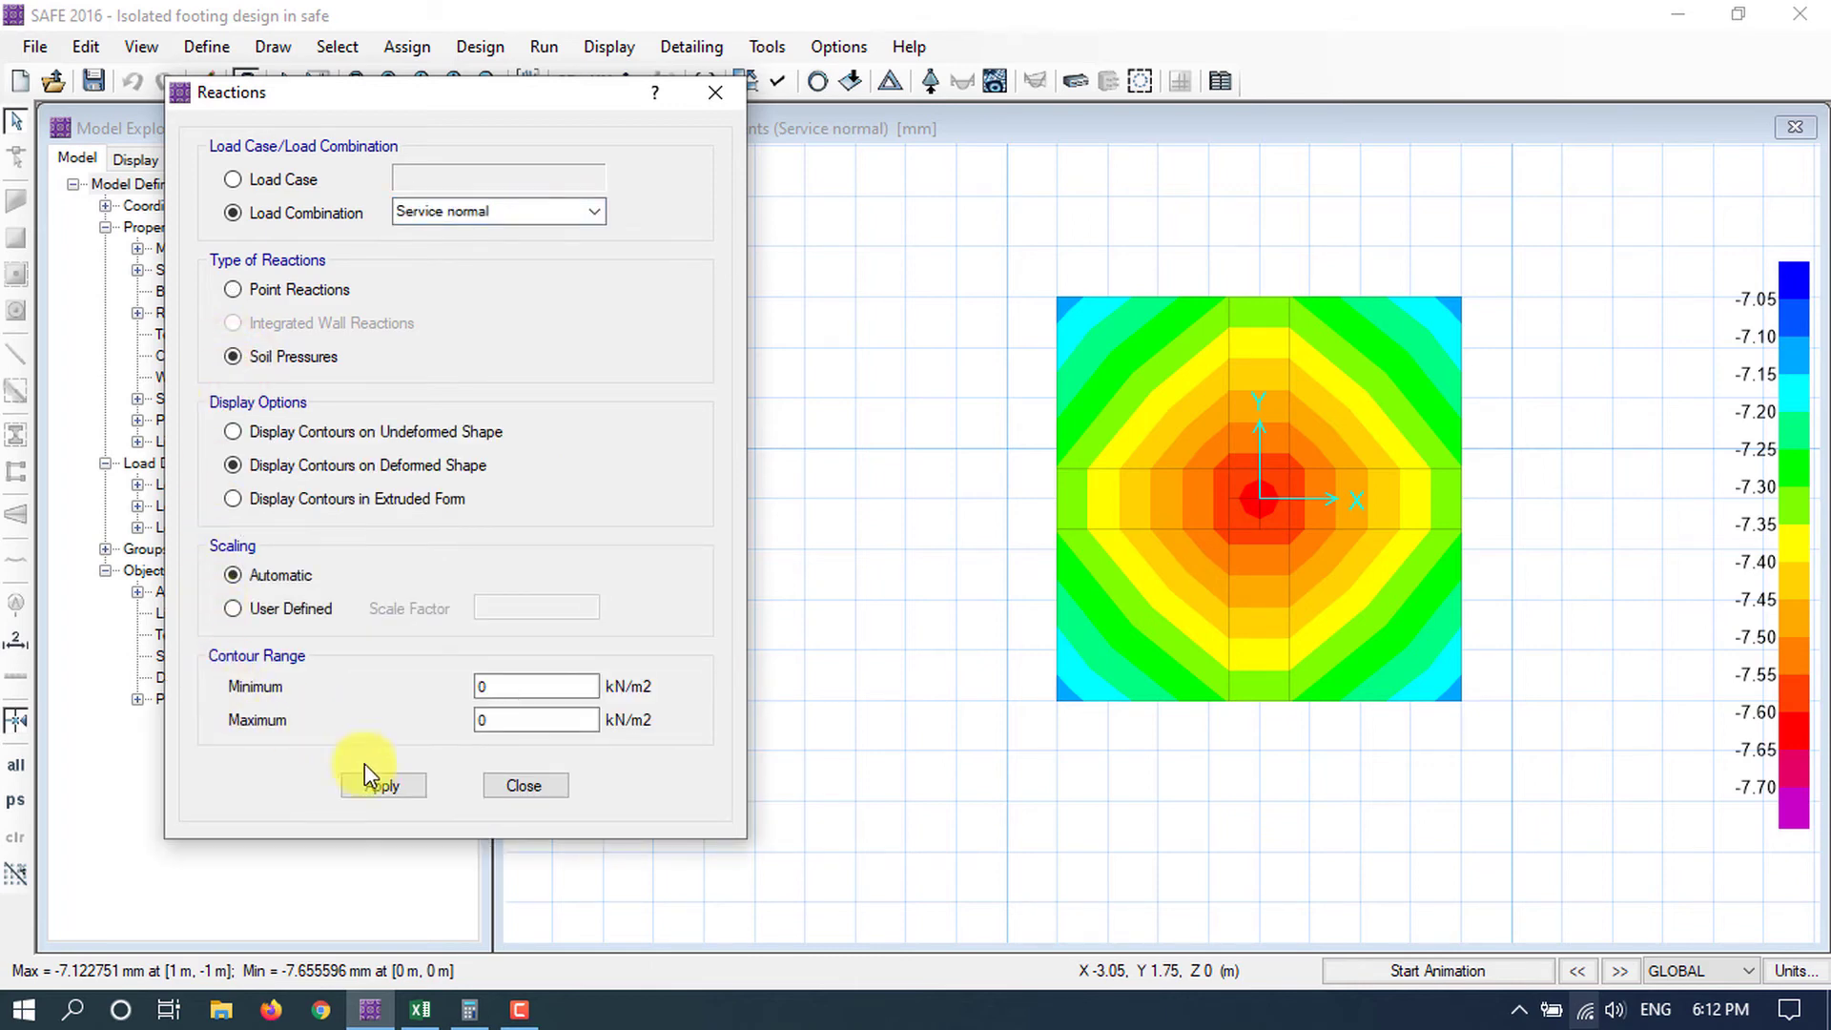
{"action": "left_click", "coordinate": [386, 784]}
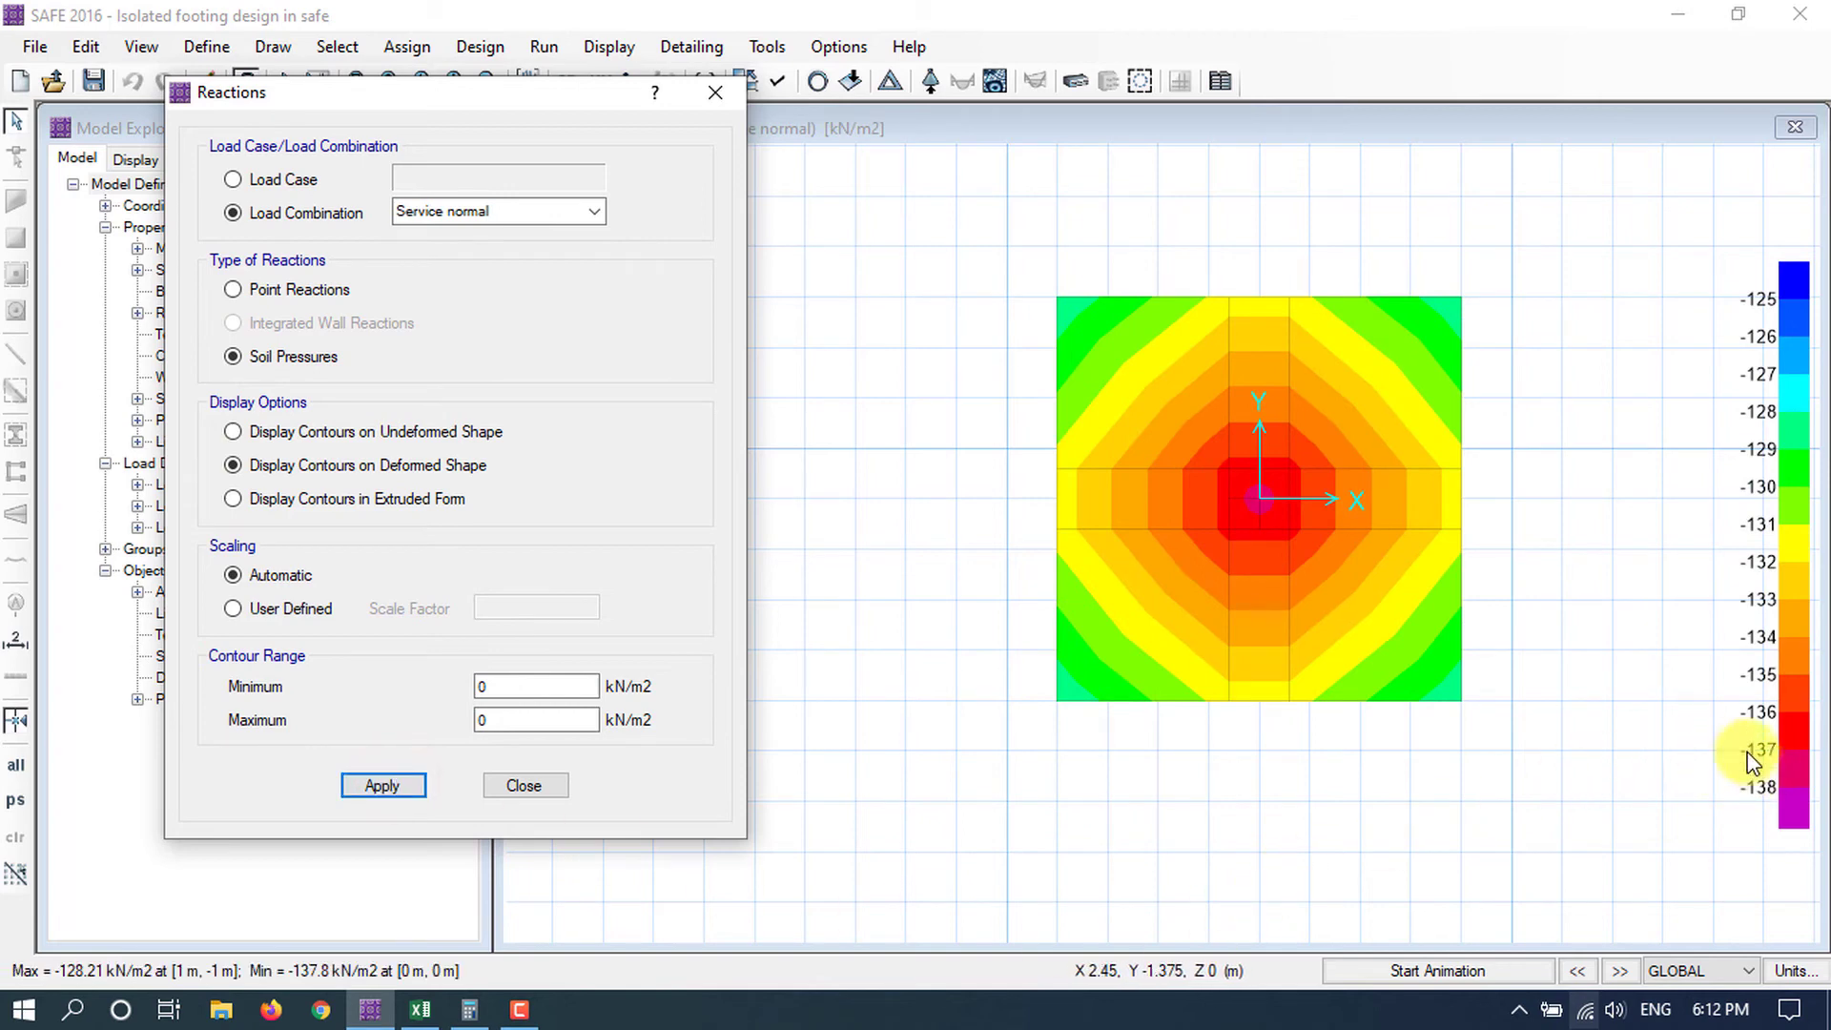
{"action": "left_click", "coordinate": [1075, 617]}
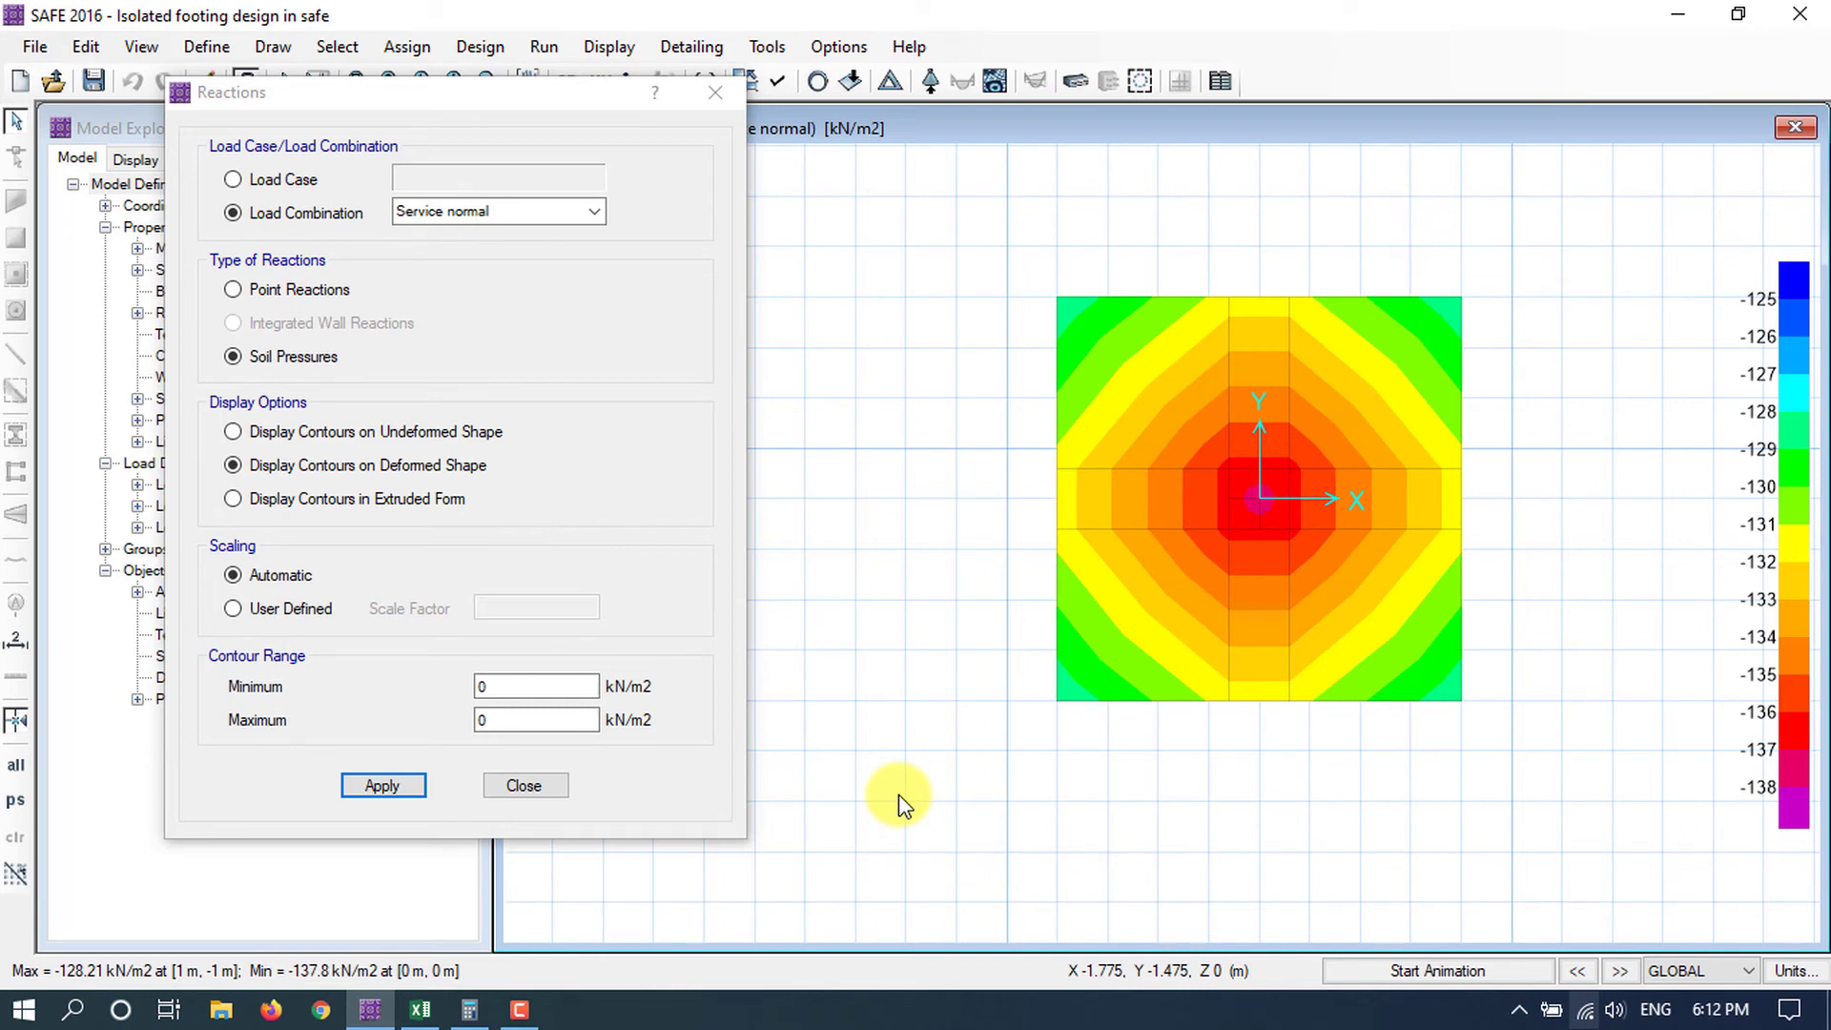
Check the soil bearing capacity in the Excel design parameters workbook, return to SAFE and close the reactions settings.
{"action": "left_click", "coordinate": [420, 1009]}
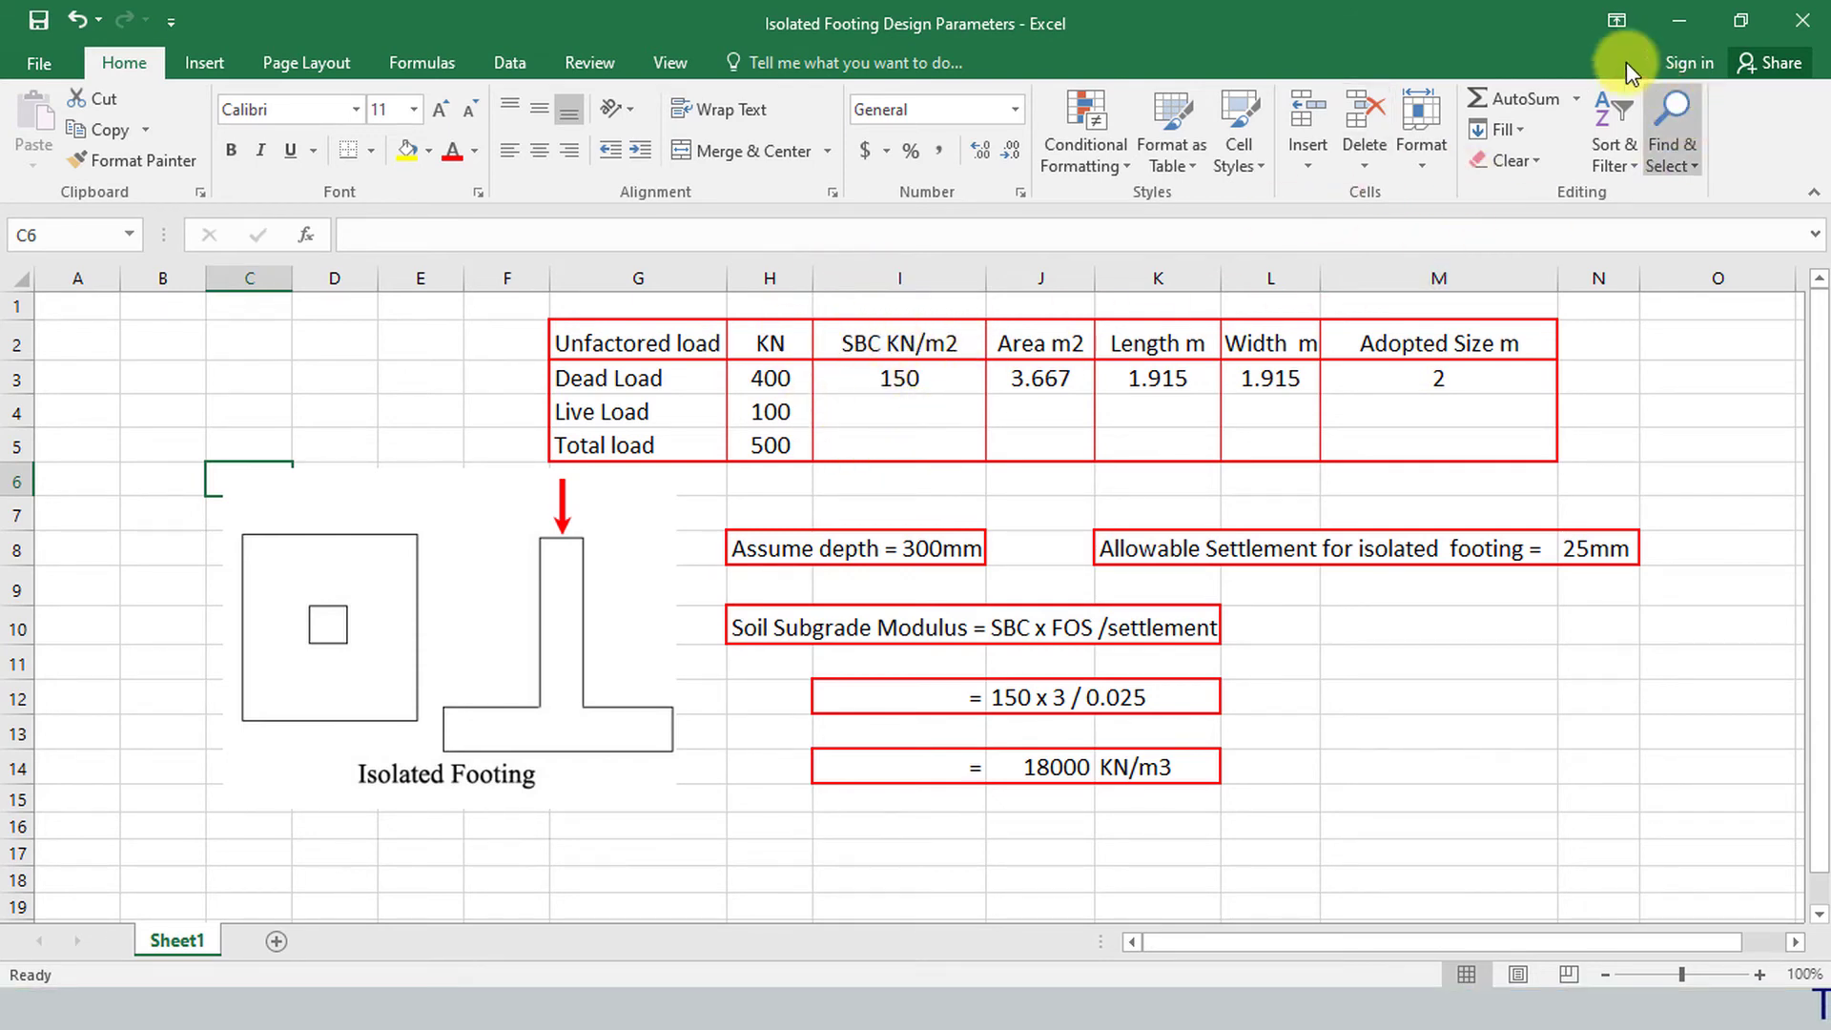
{"action": "left_click", "coordinate": [1672, 19]}
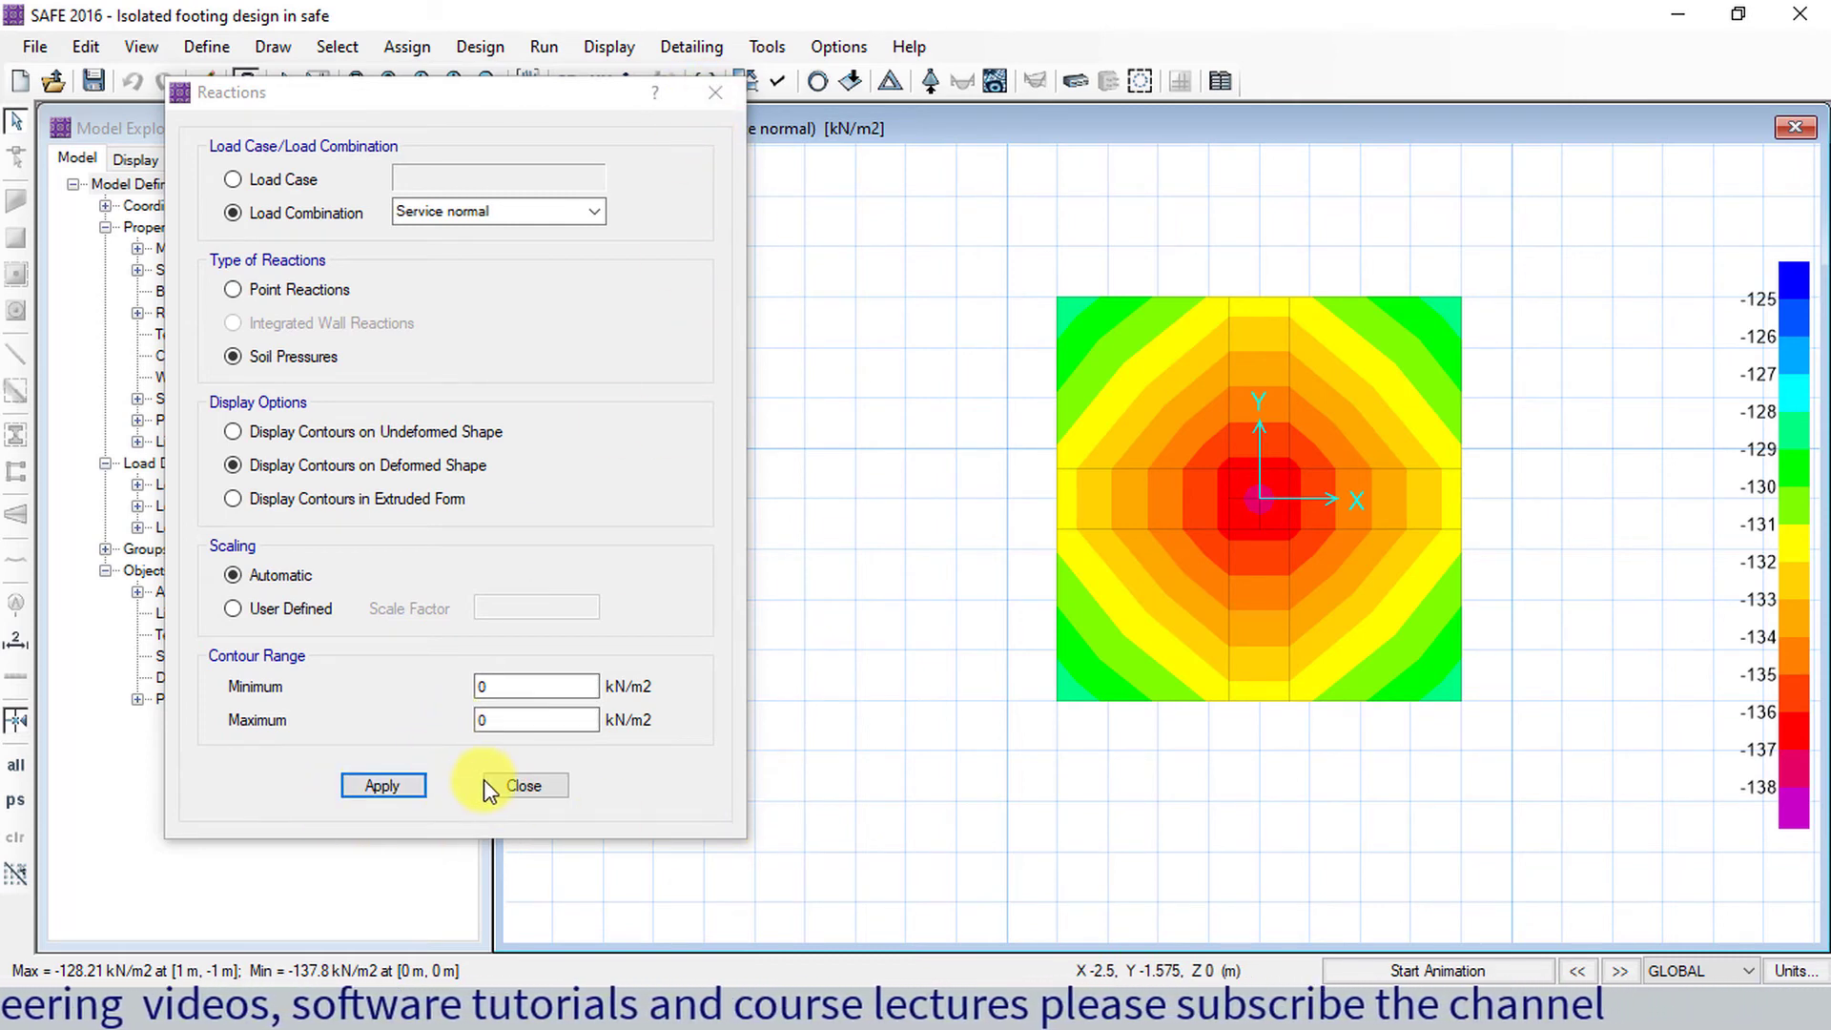
{"action": "left_click", "coordinate": [520, 788]}
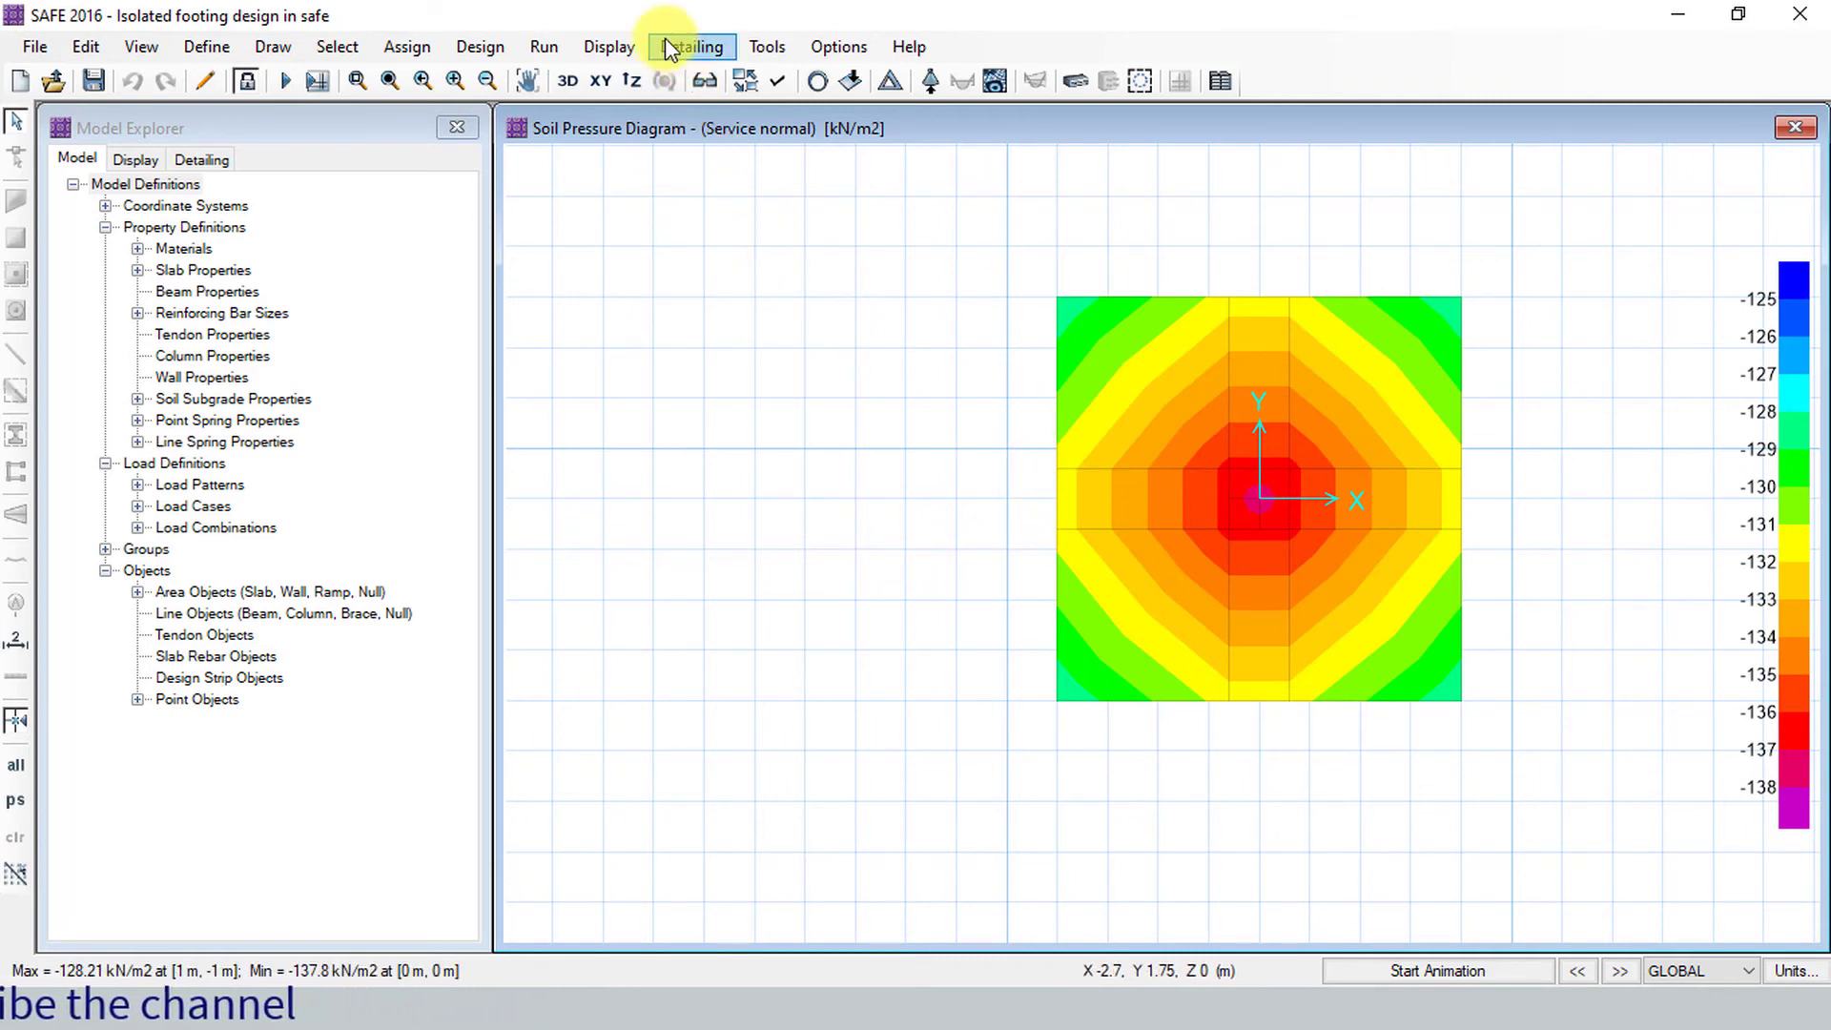
Show the punching shear design and review the IS 456-2000 check details at the column's centre point.
{"action": "left_click", "coordinate": [609, 46]}
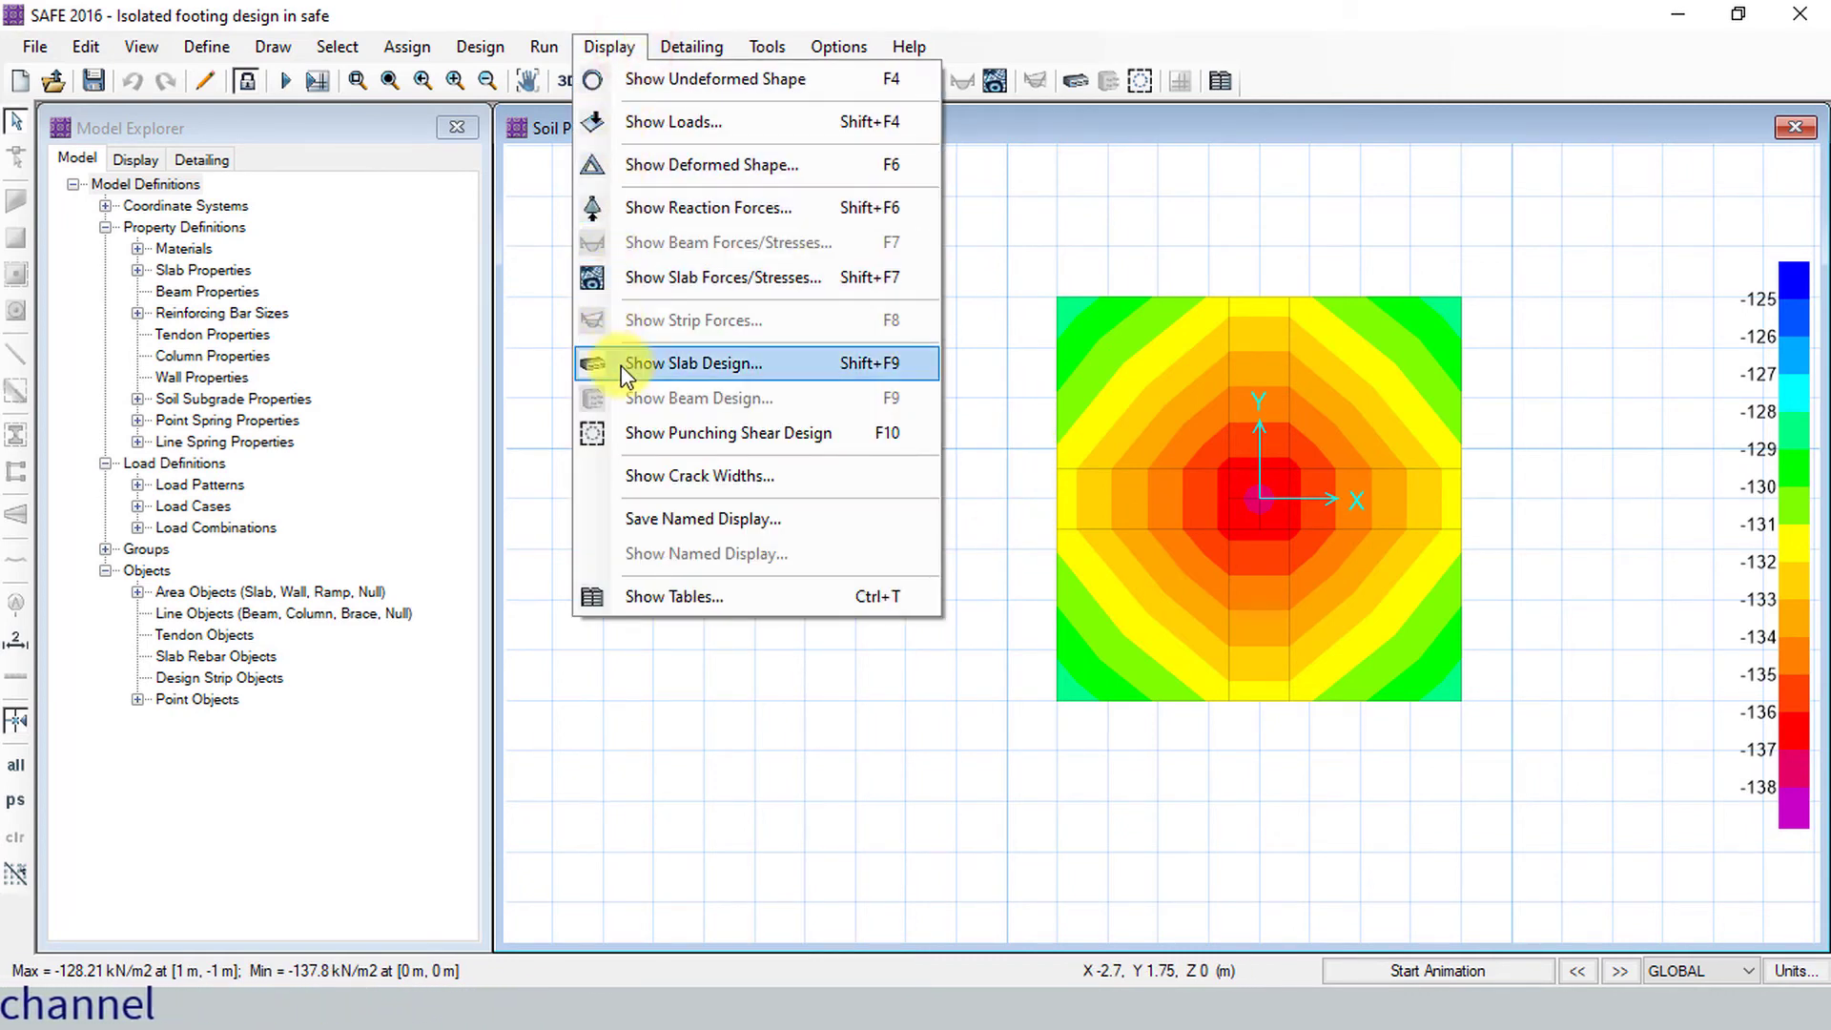
{"action": "left_click", "coordinate": [638, 441]}
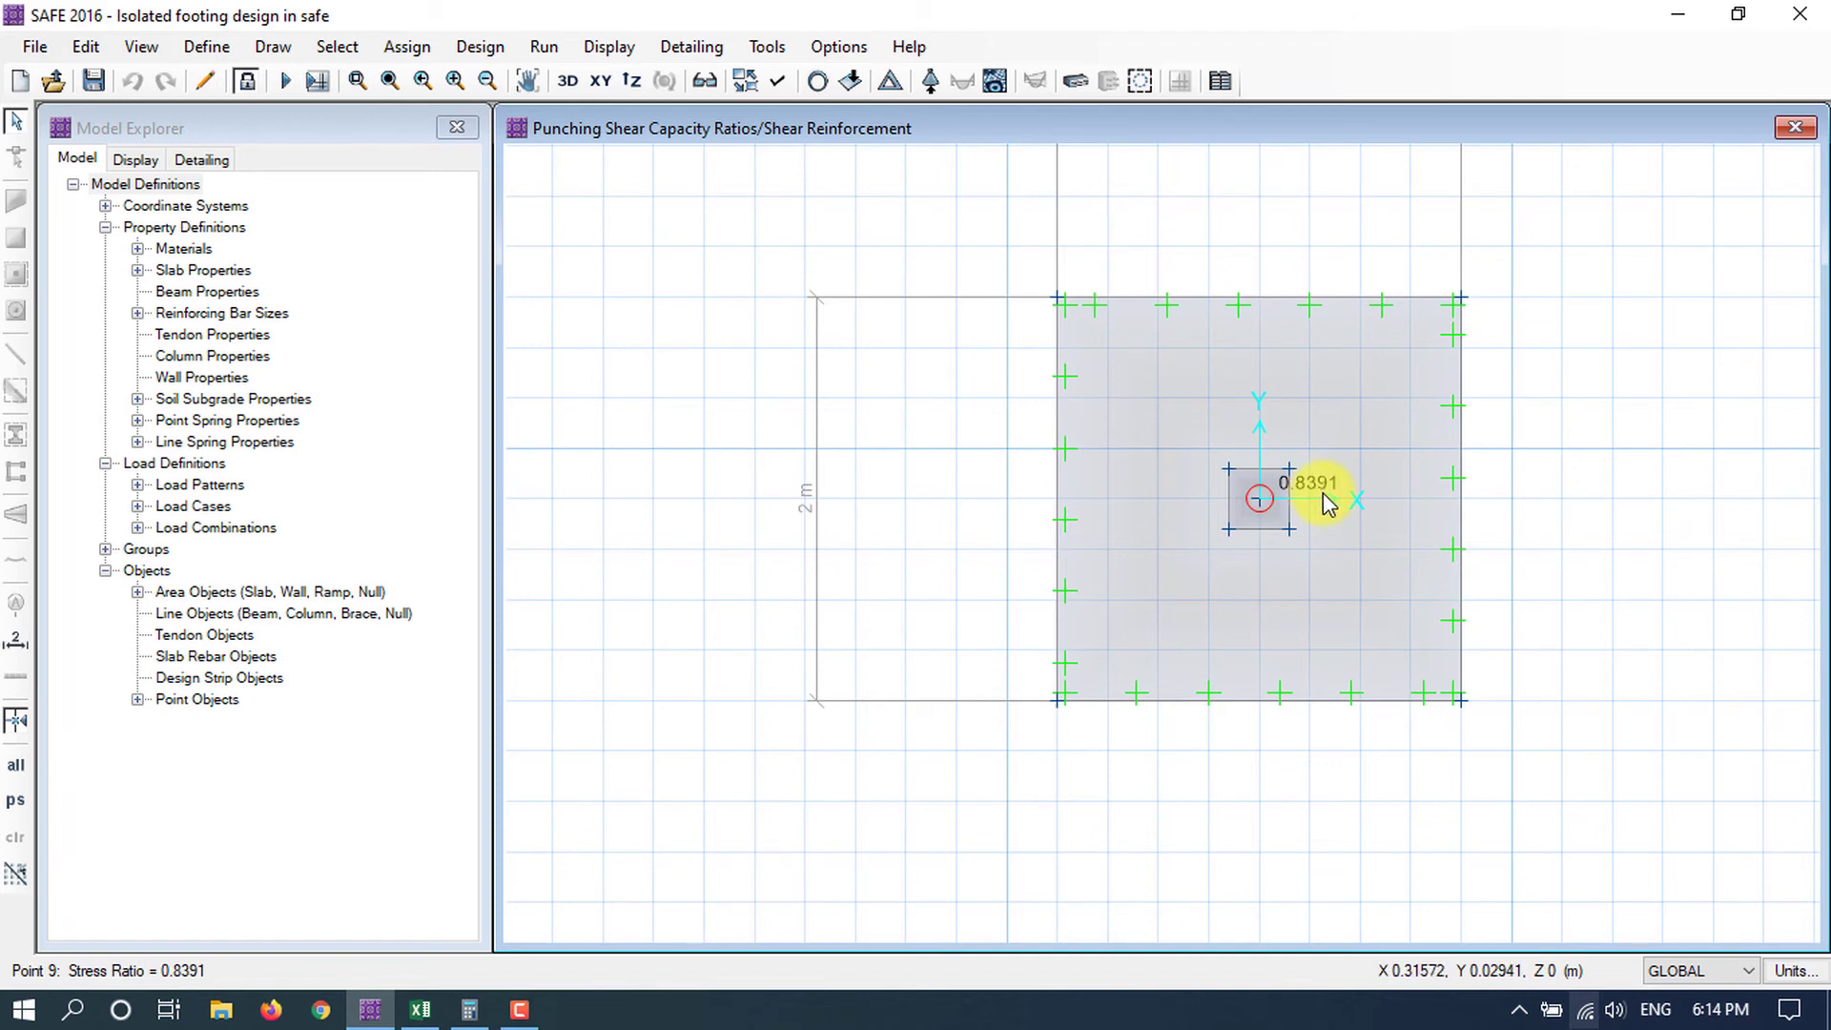
{"action": "right_click", "coordinate": [1261, 500]}
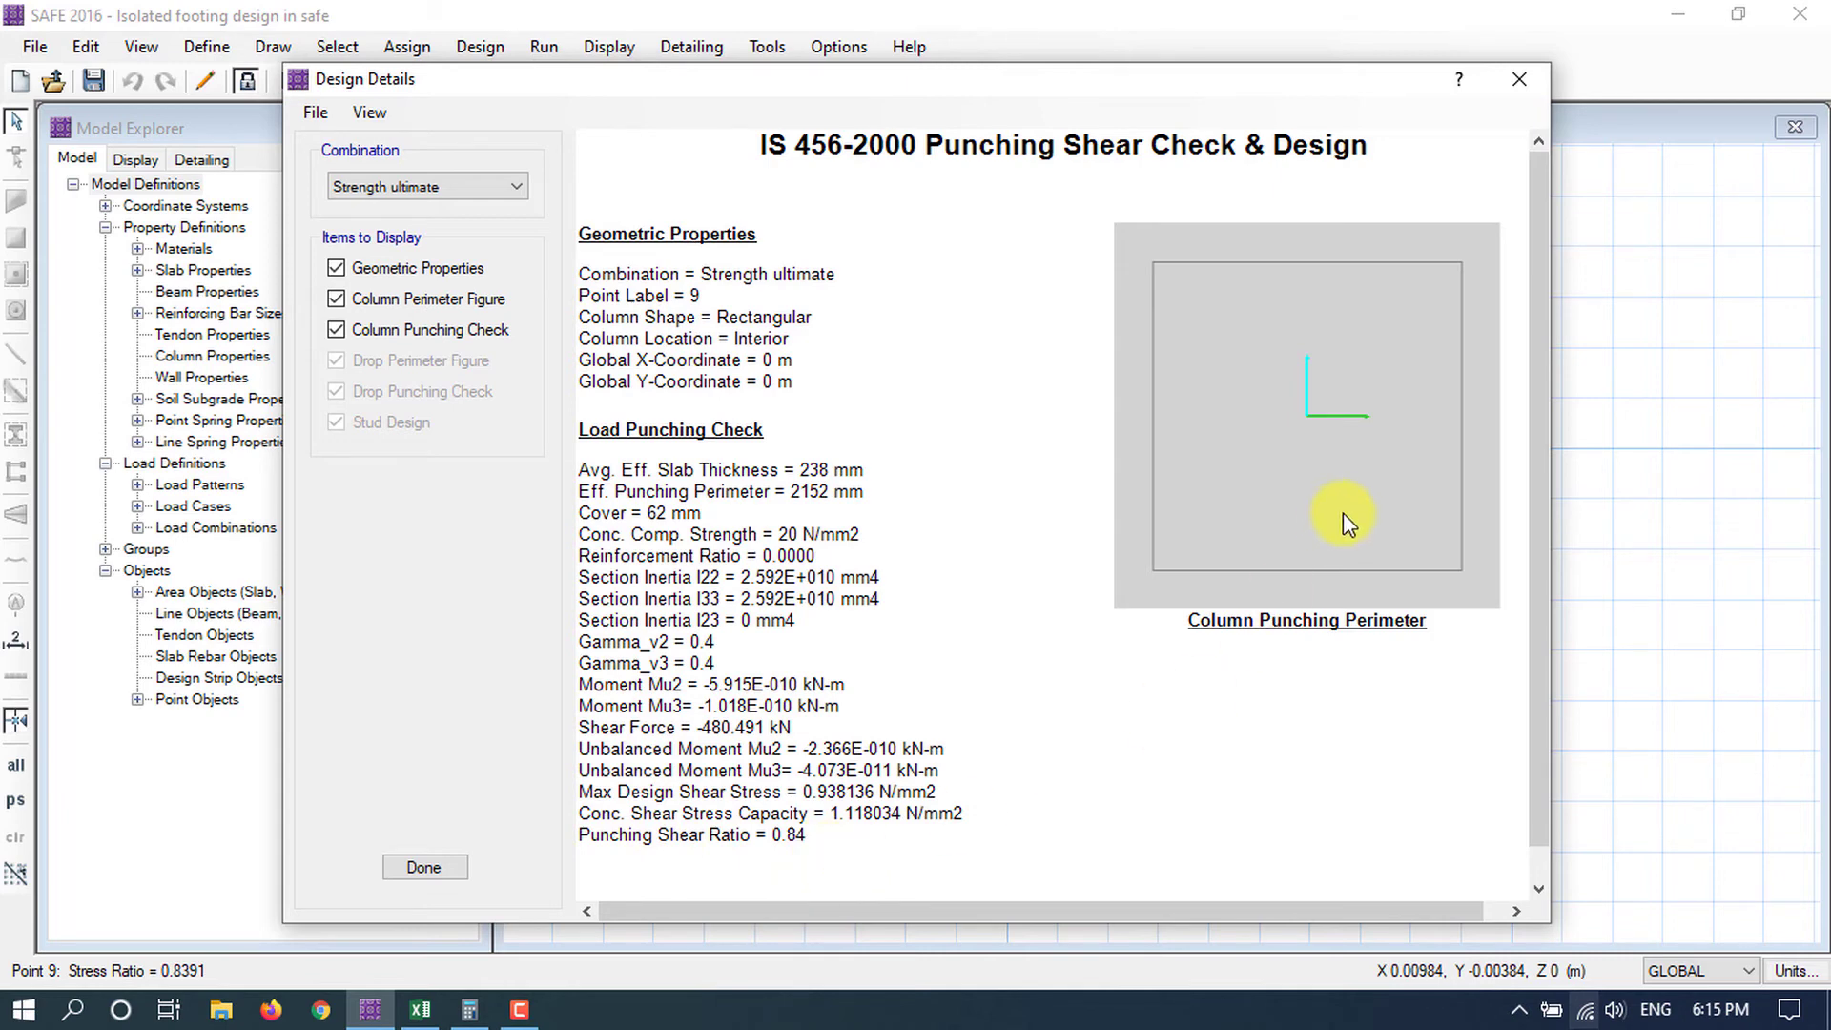
{"action": "left_click", "coordinate": [1520, 79]}
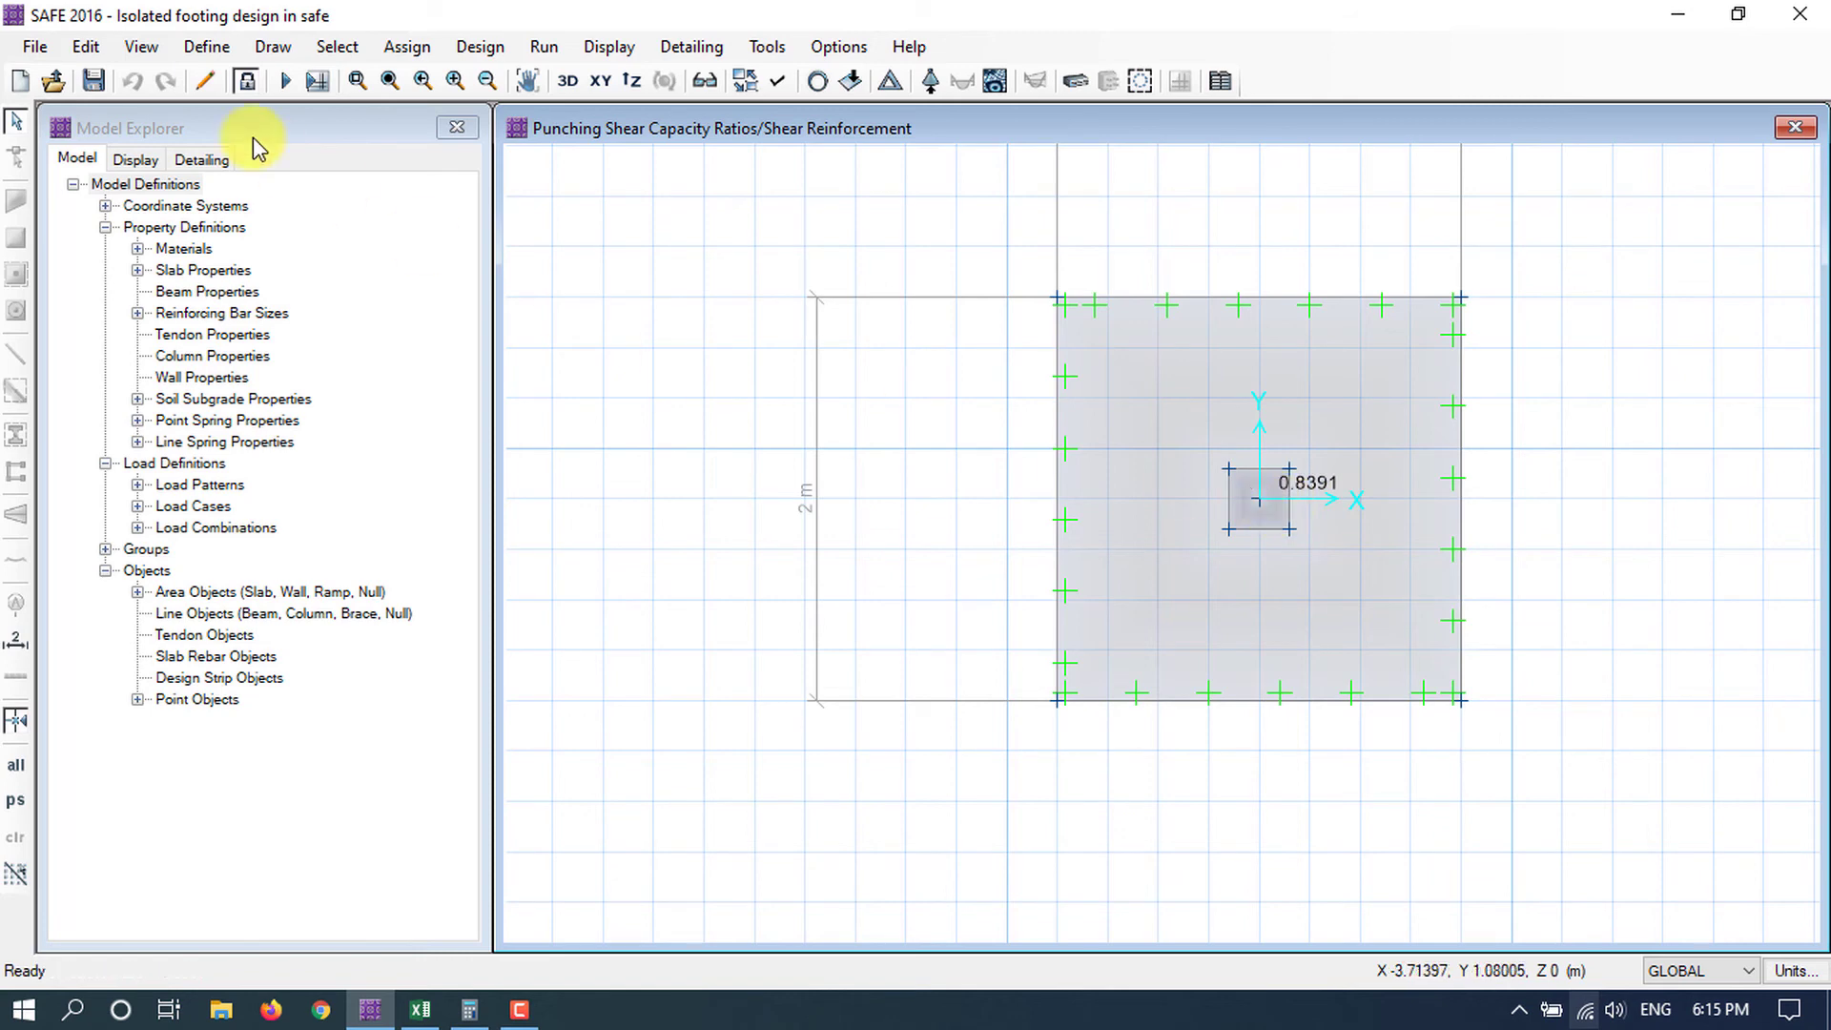
Unlock the model, discarding its results, and set the new design strip's left and right start and end widths to 1 m.
{"action": "left_click", "coordinate": [248, 86]}
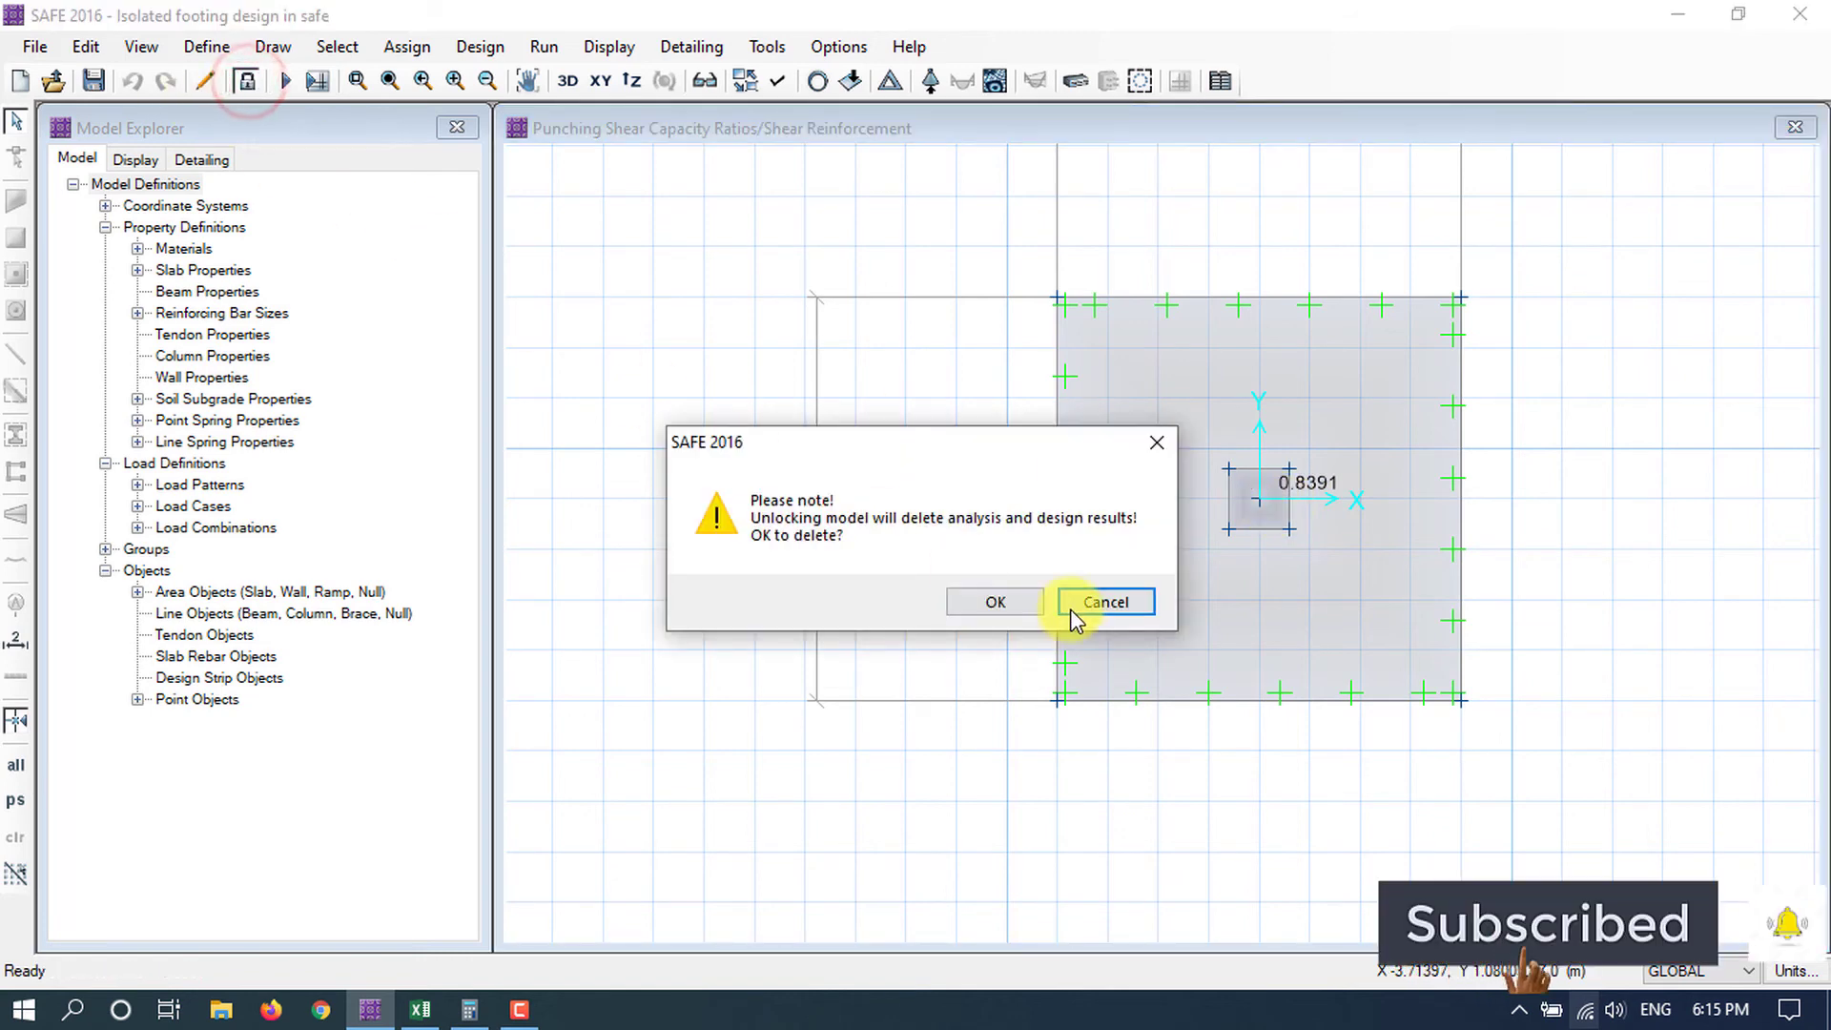
{"action": "left_click", "coordinate": [998, 603]}
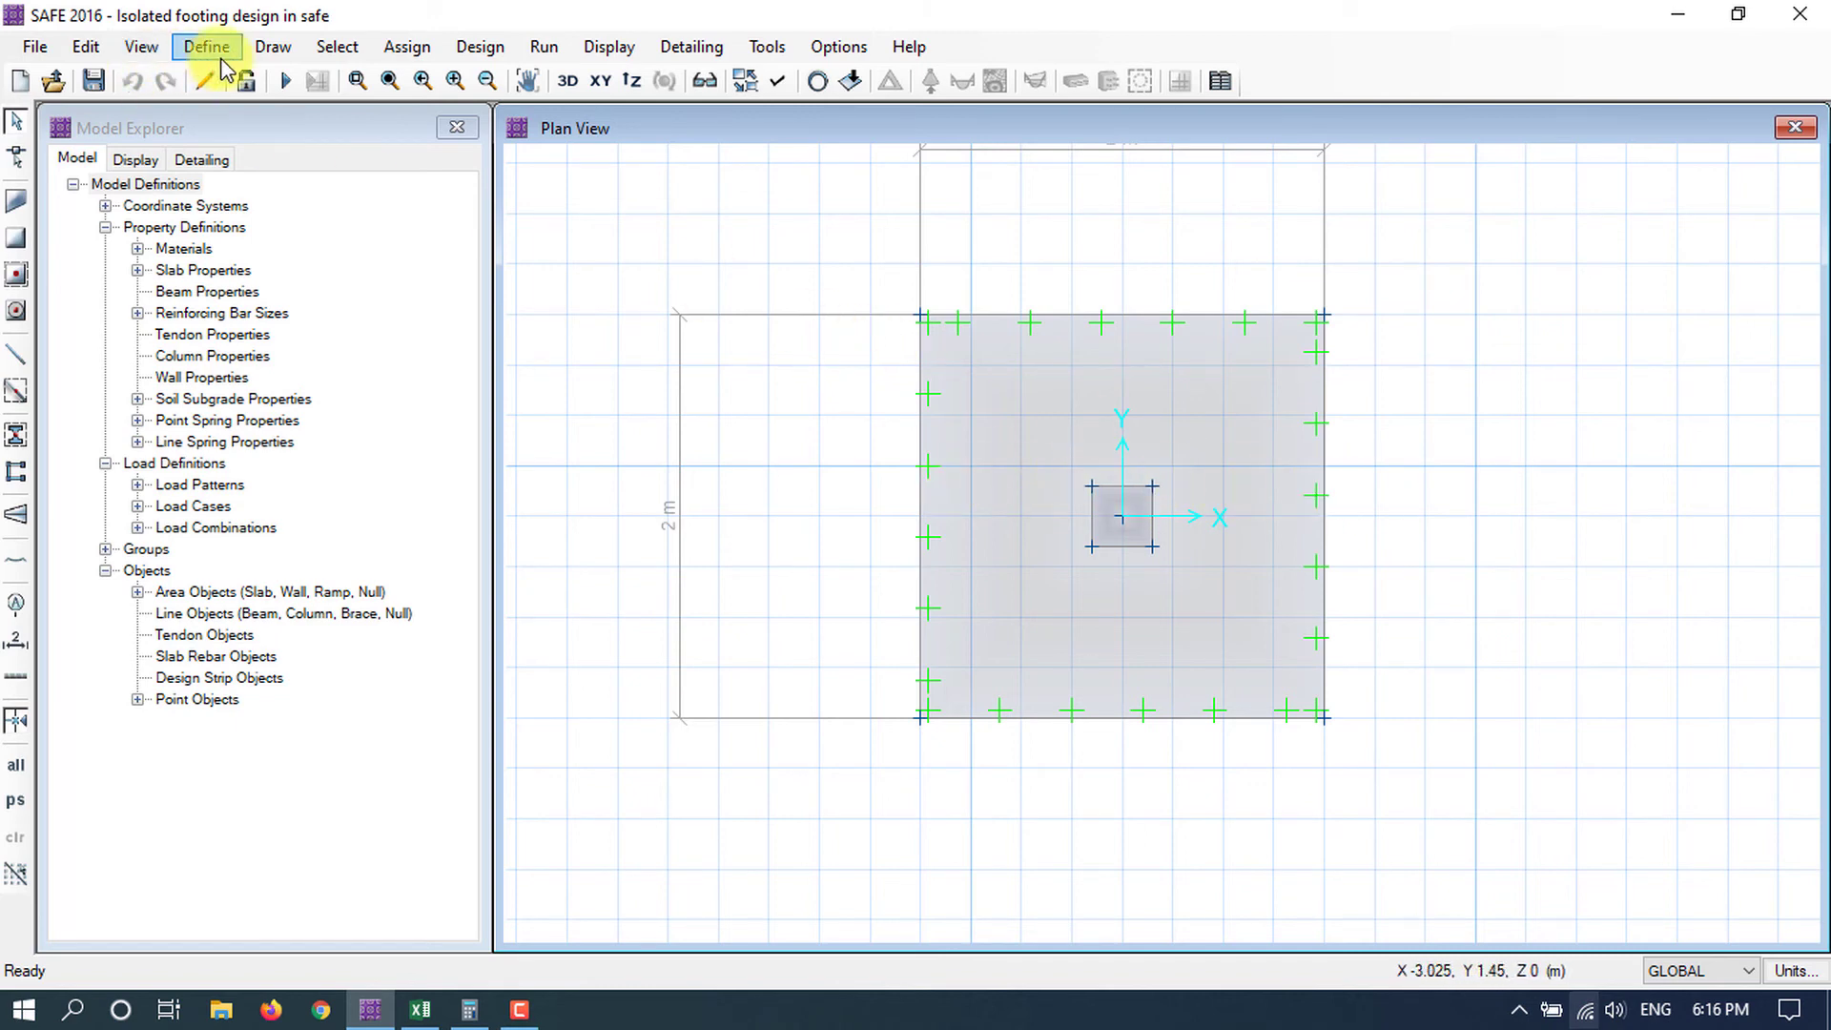
{"action": "left_click", "coordinate": [272, 48]}
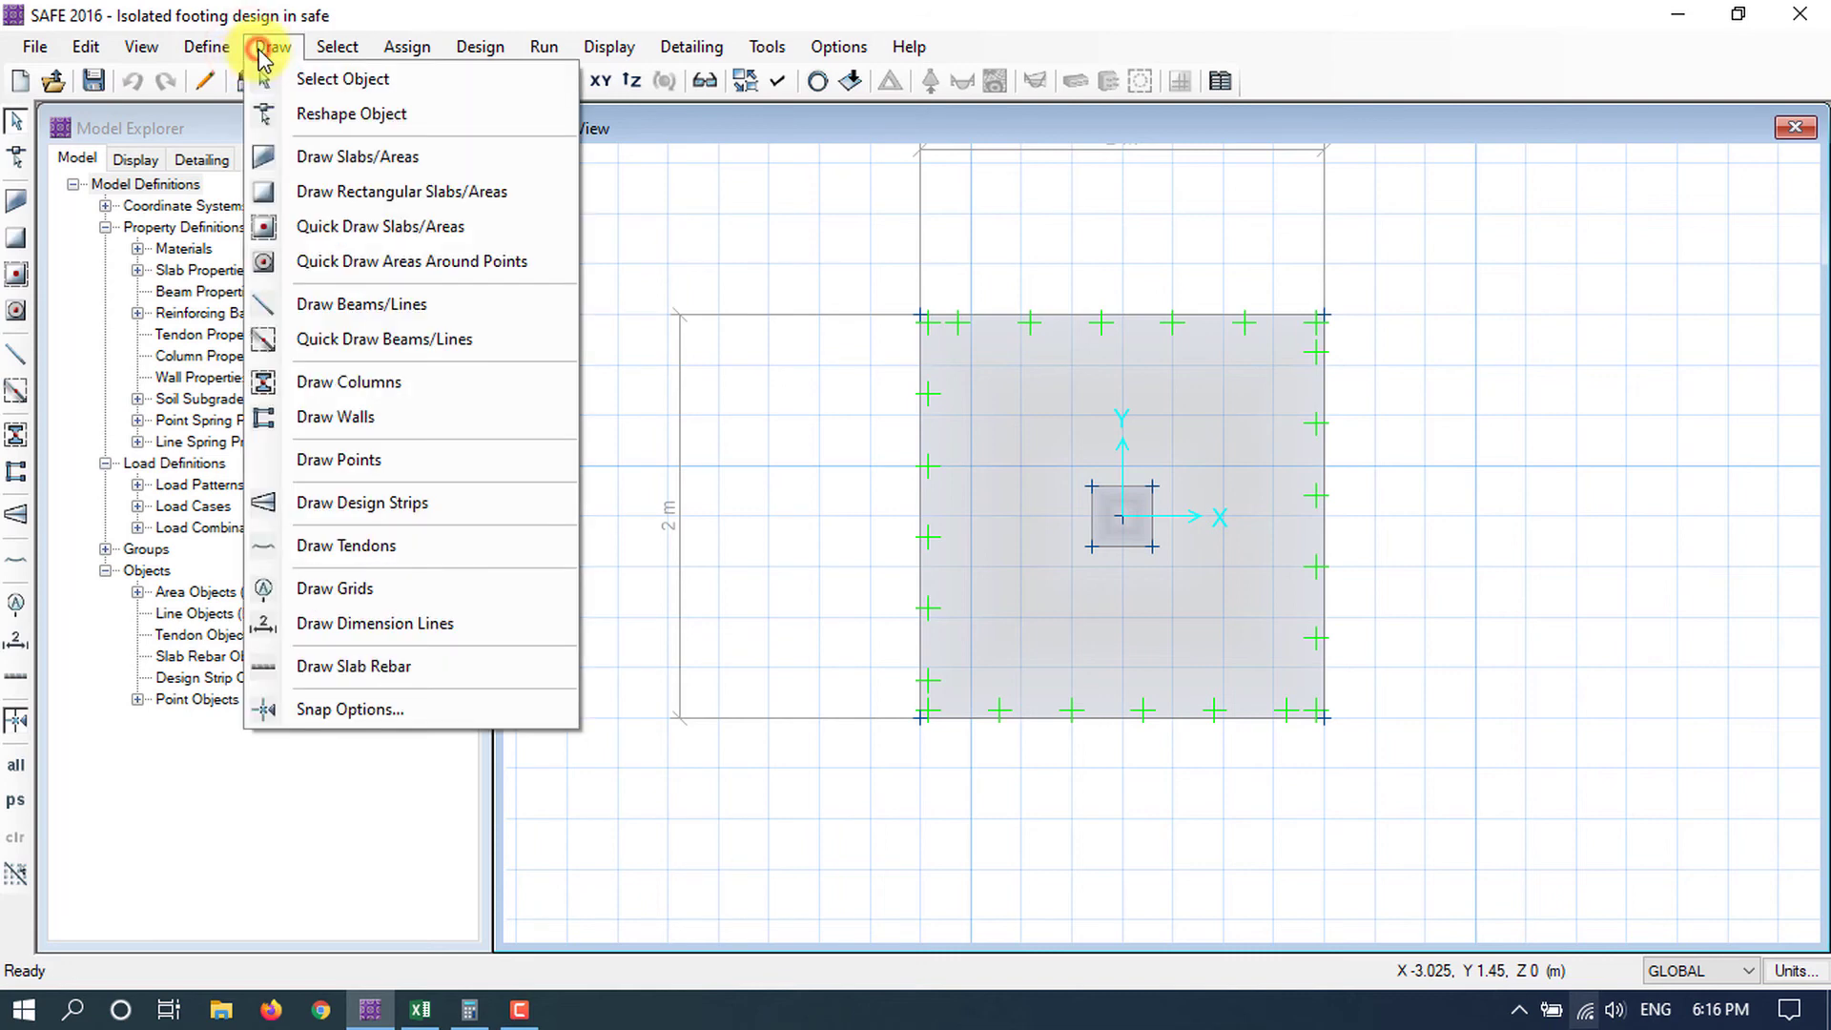
{"action": "left_click", "coordinate": [312, 501]}
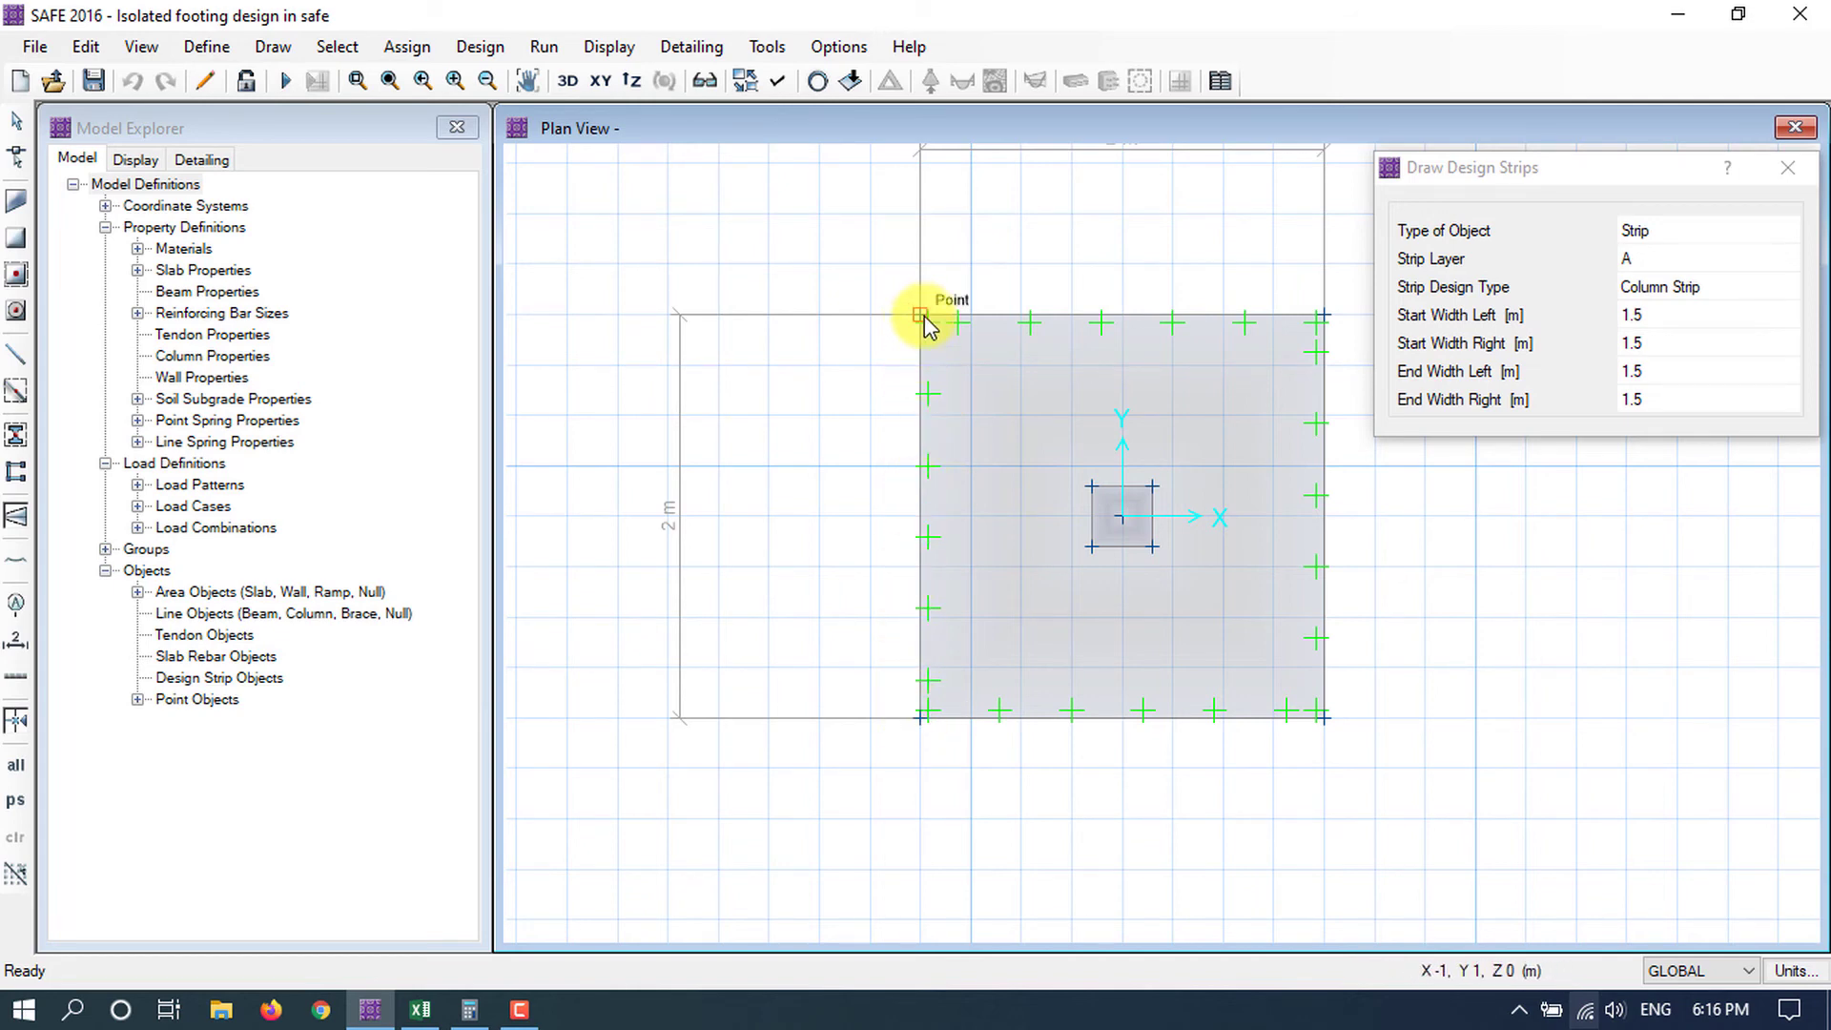
{"action": "left_click", "coordinate": [1655, 316]}
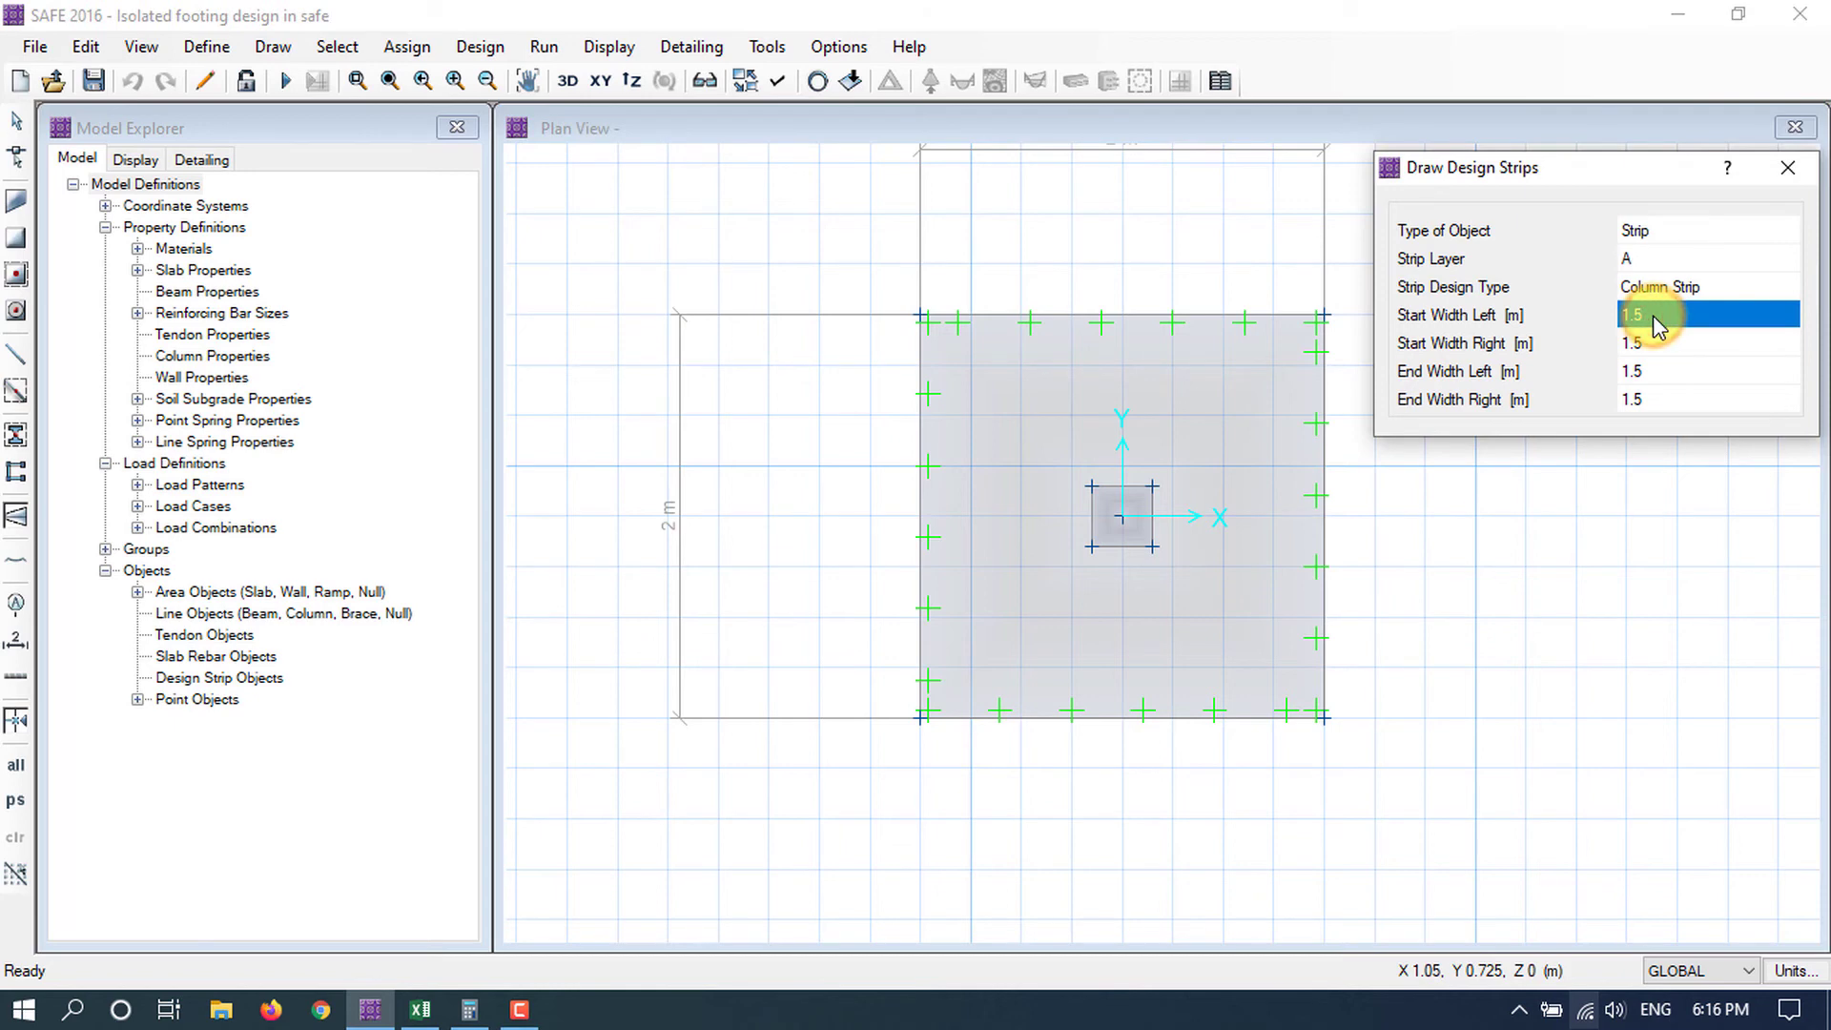
{"action": "type", "text": "1"}
{"action": "left_click", "coordinate": [1657, 346]}
{"action": "type", "text": "1"}
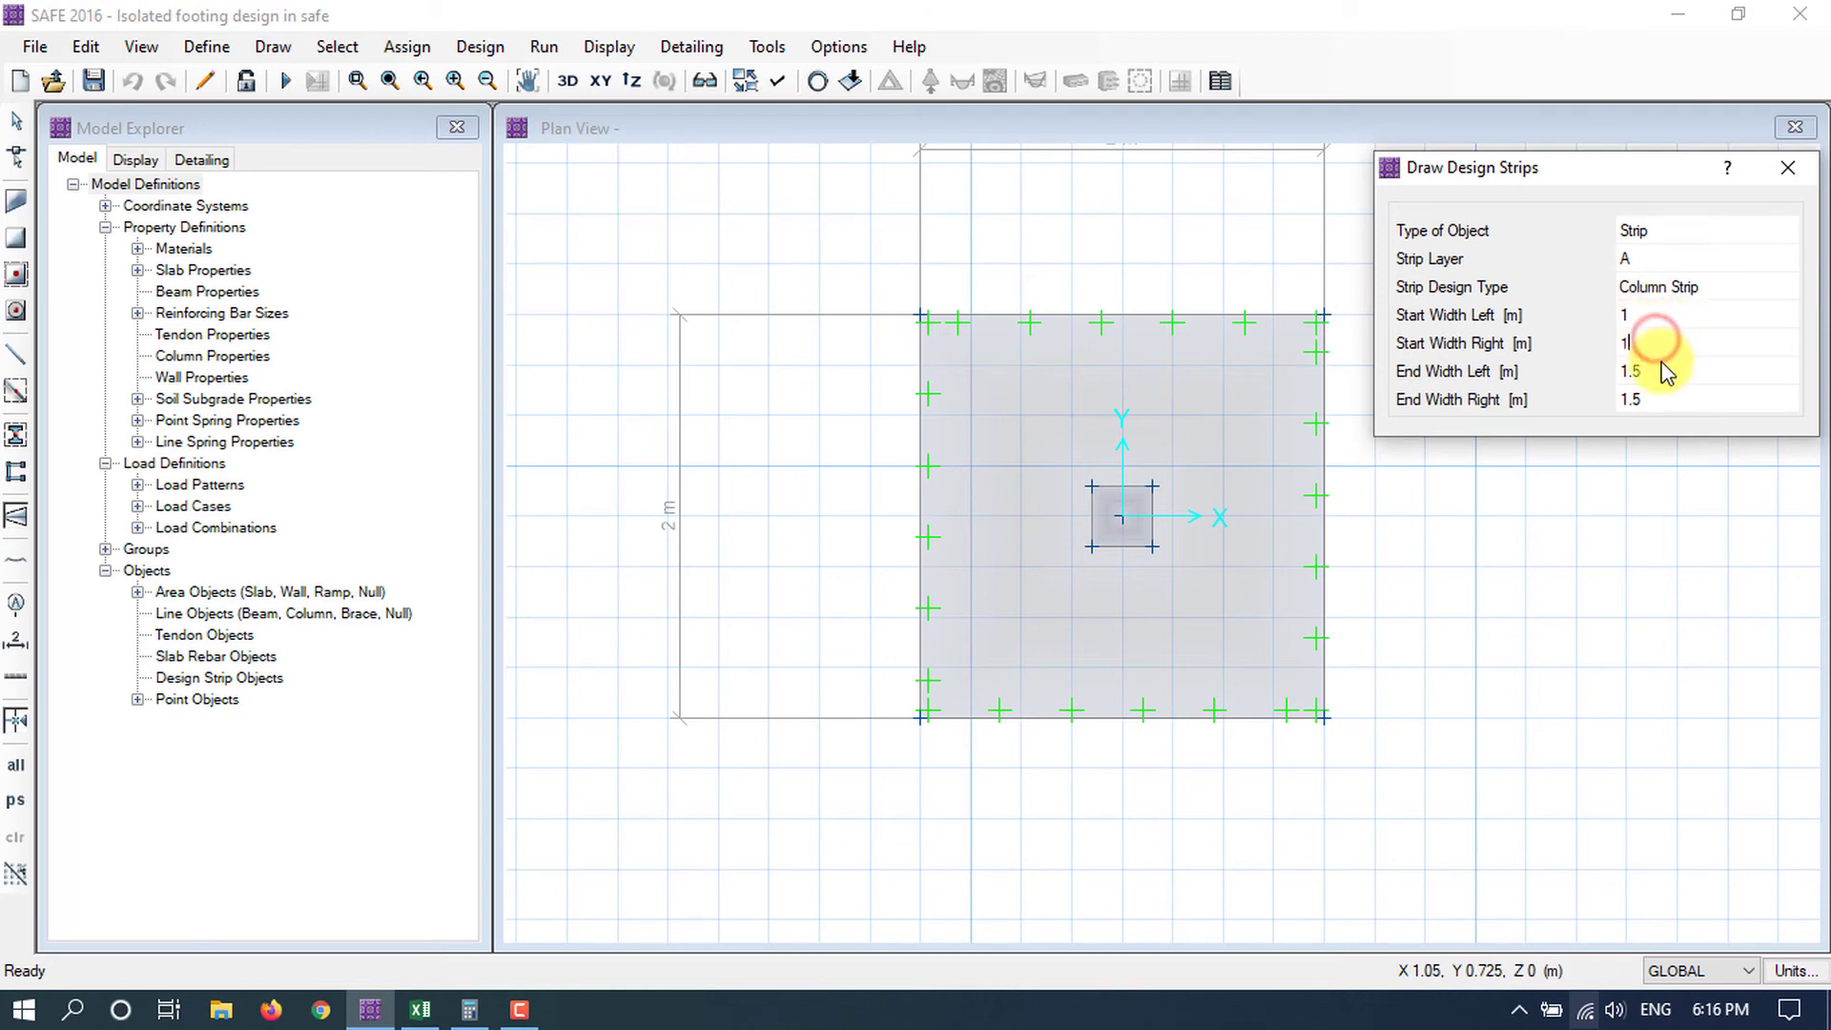
{"action": "left_click", "coordinate": [1659, 374]}
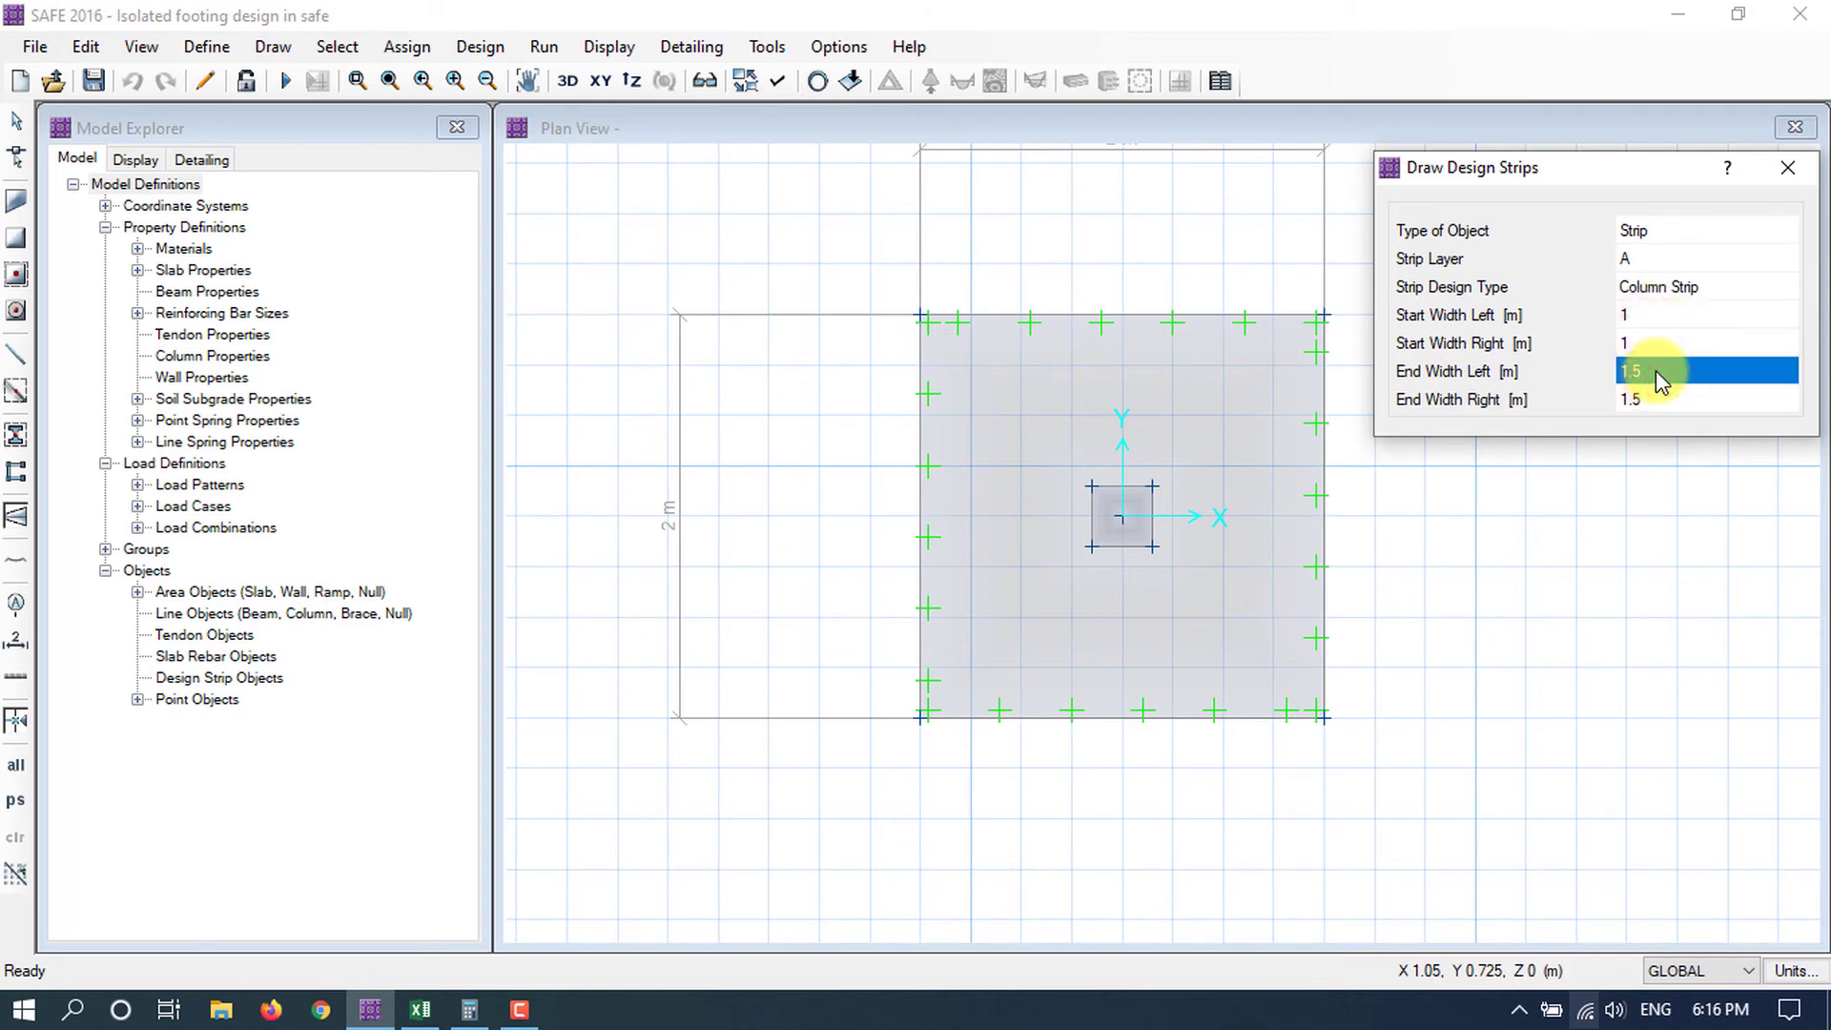
{"action": "type", "text": "1"}
{"action": "left_click", "coordinate": [1665, 401]}
{"action": "type", "text": "1"}
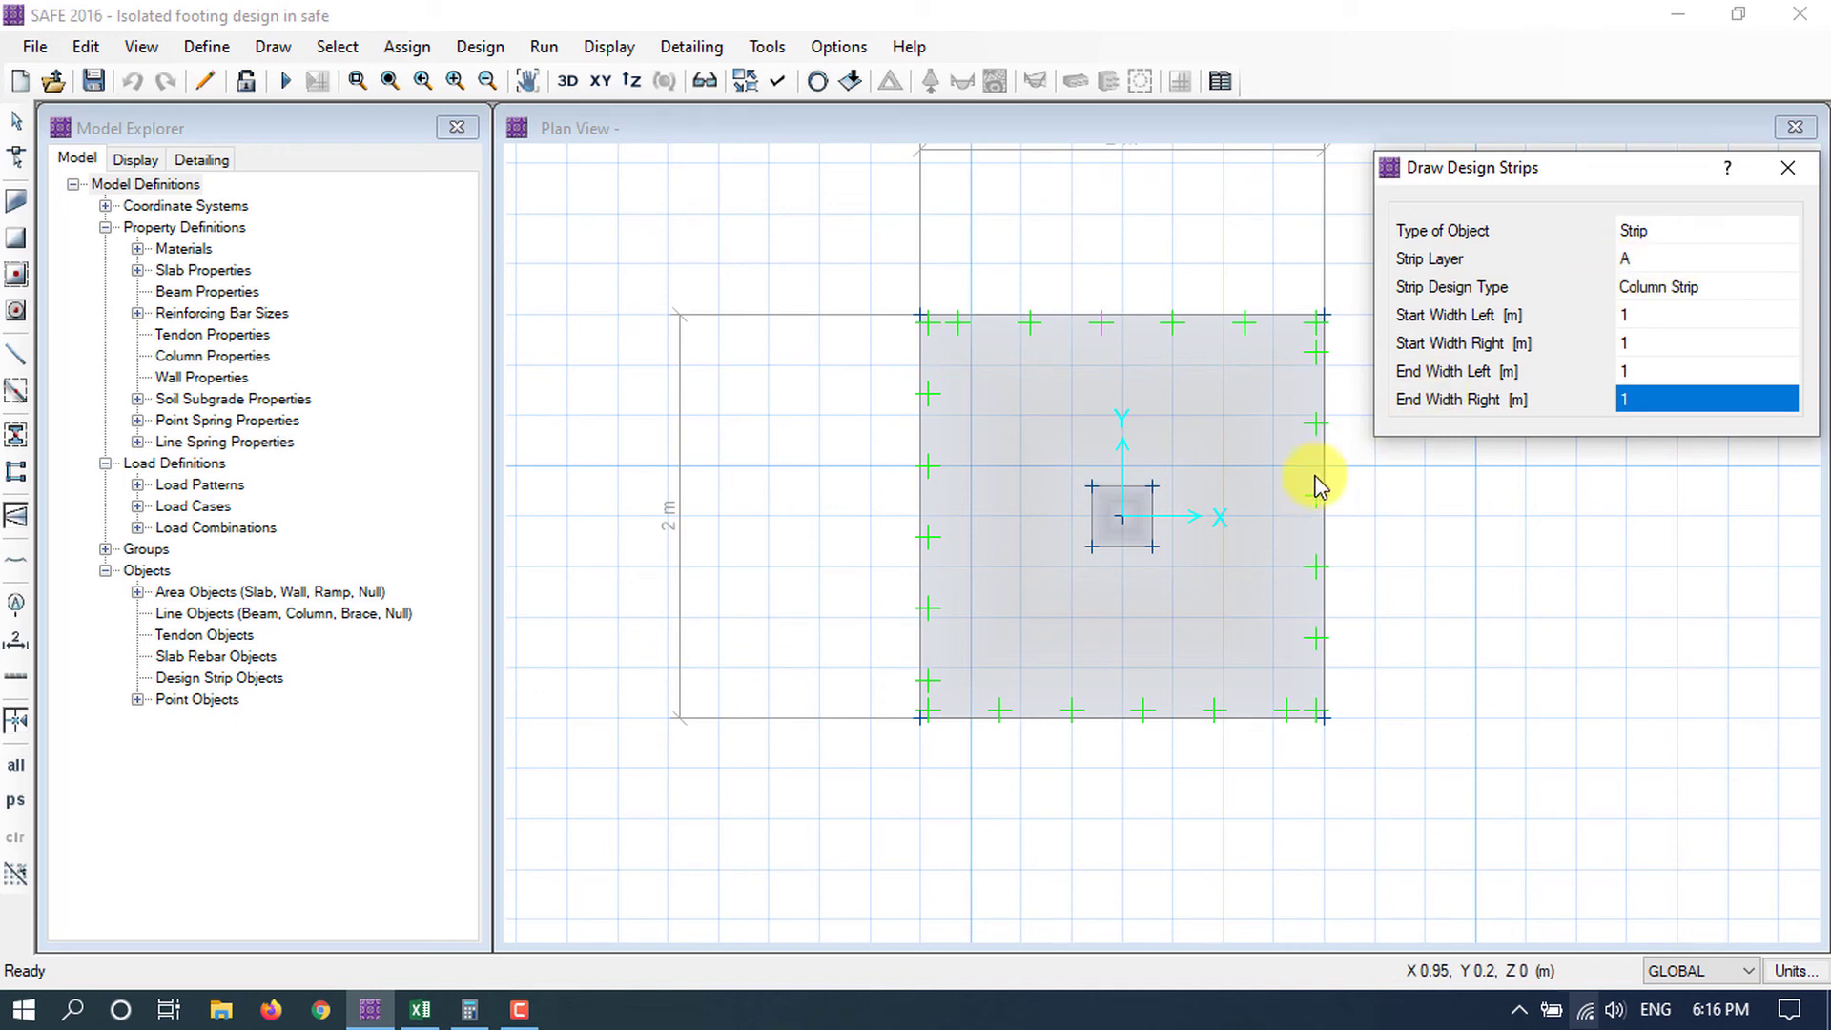
Draw a layer A column strip along the X axis through the footing's centre, about 3.25 m long.
{"action": "left_click", "coordinate": [871, 511]}
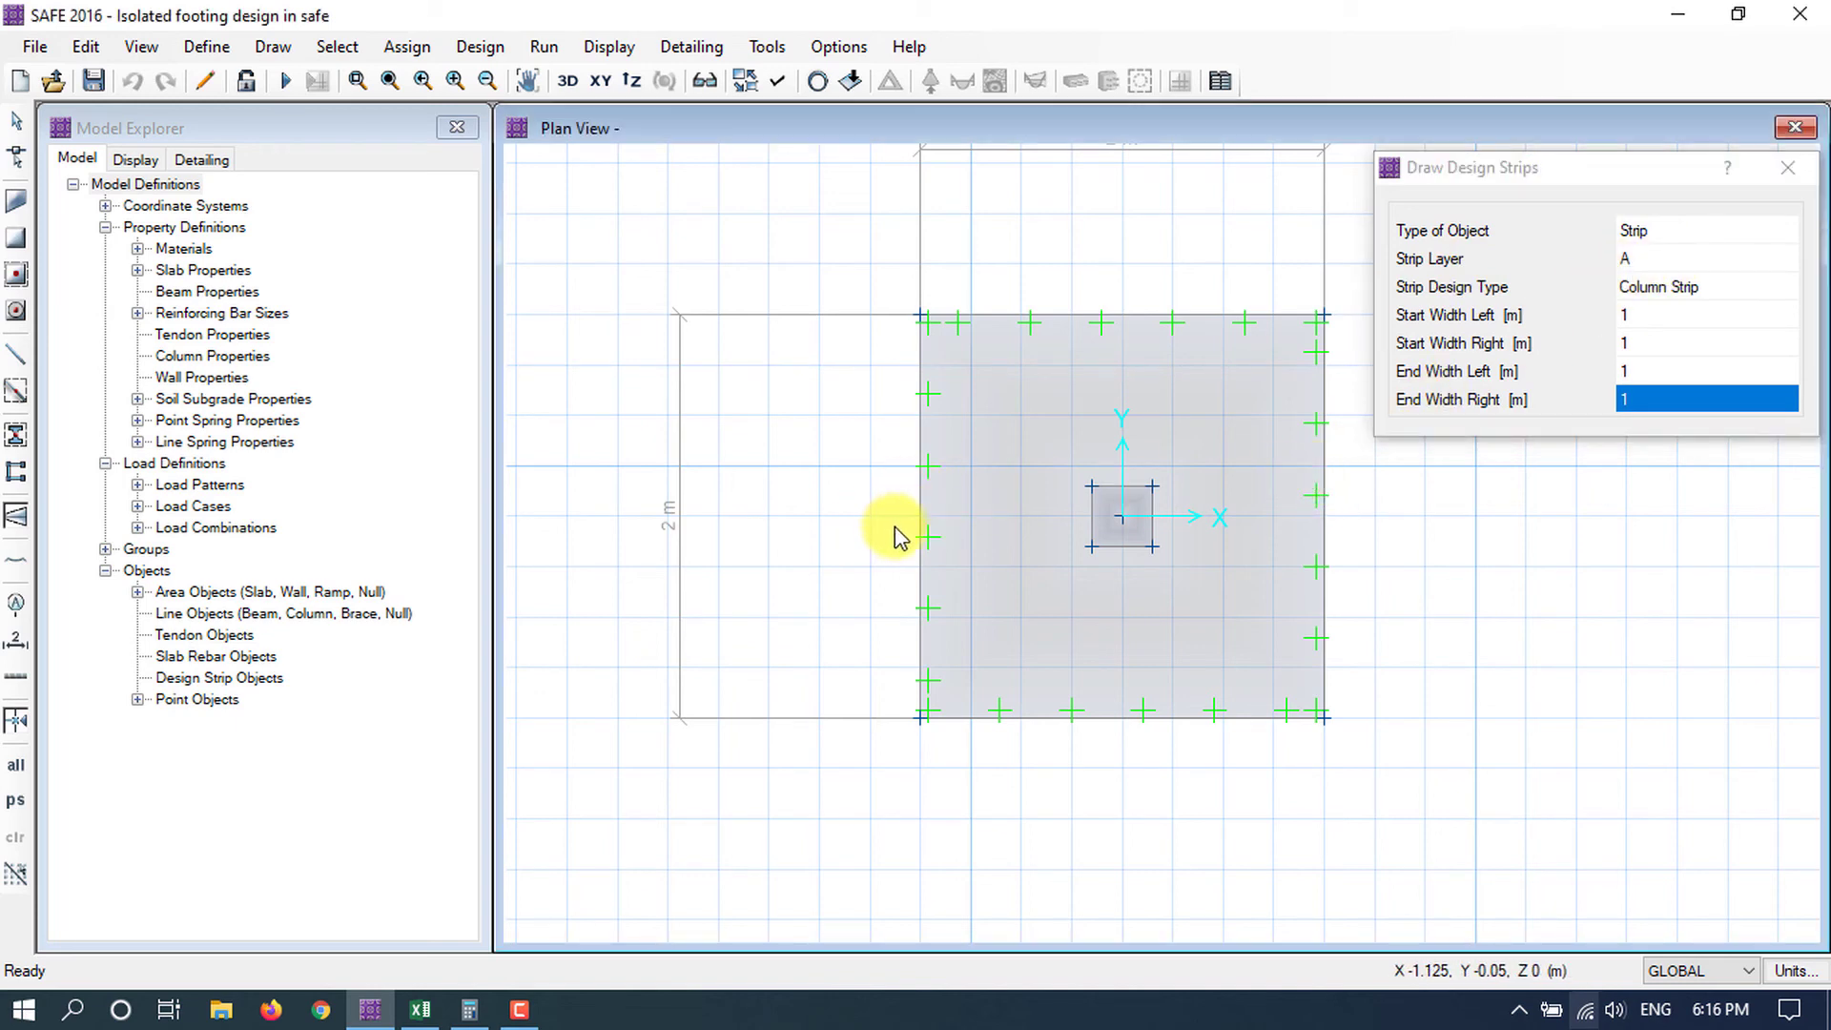
{"action": "left_click", "coordinate": [821, 515]}
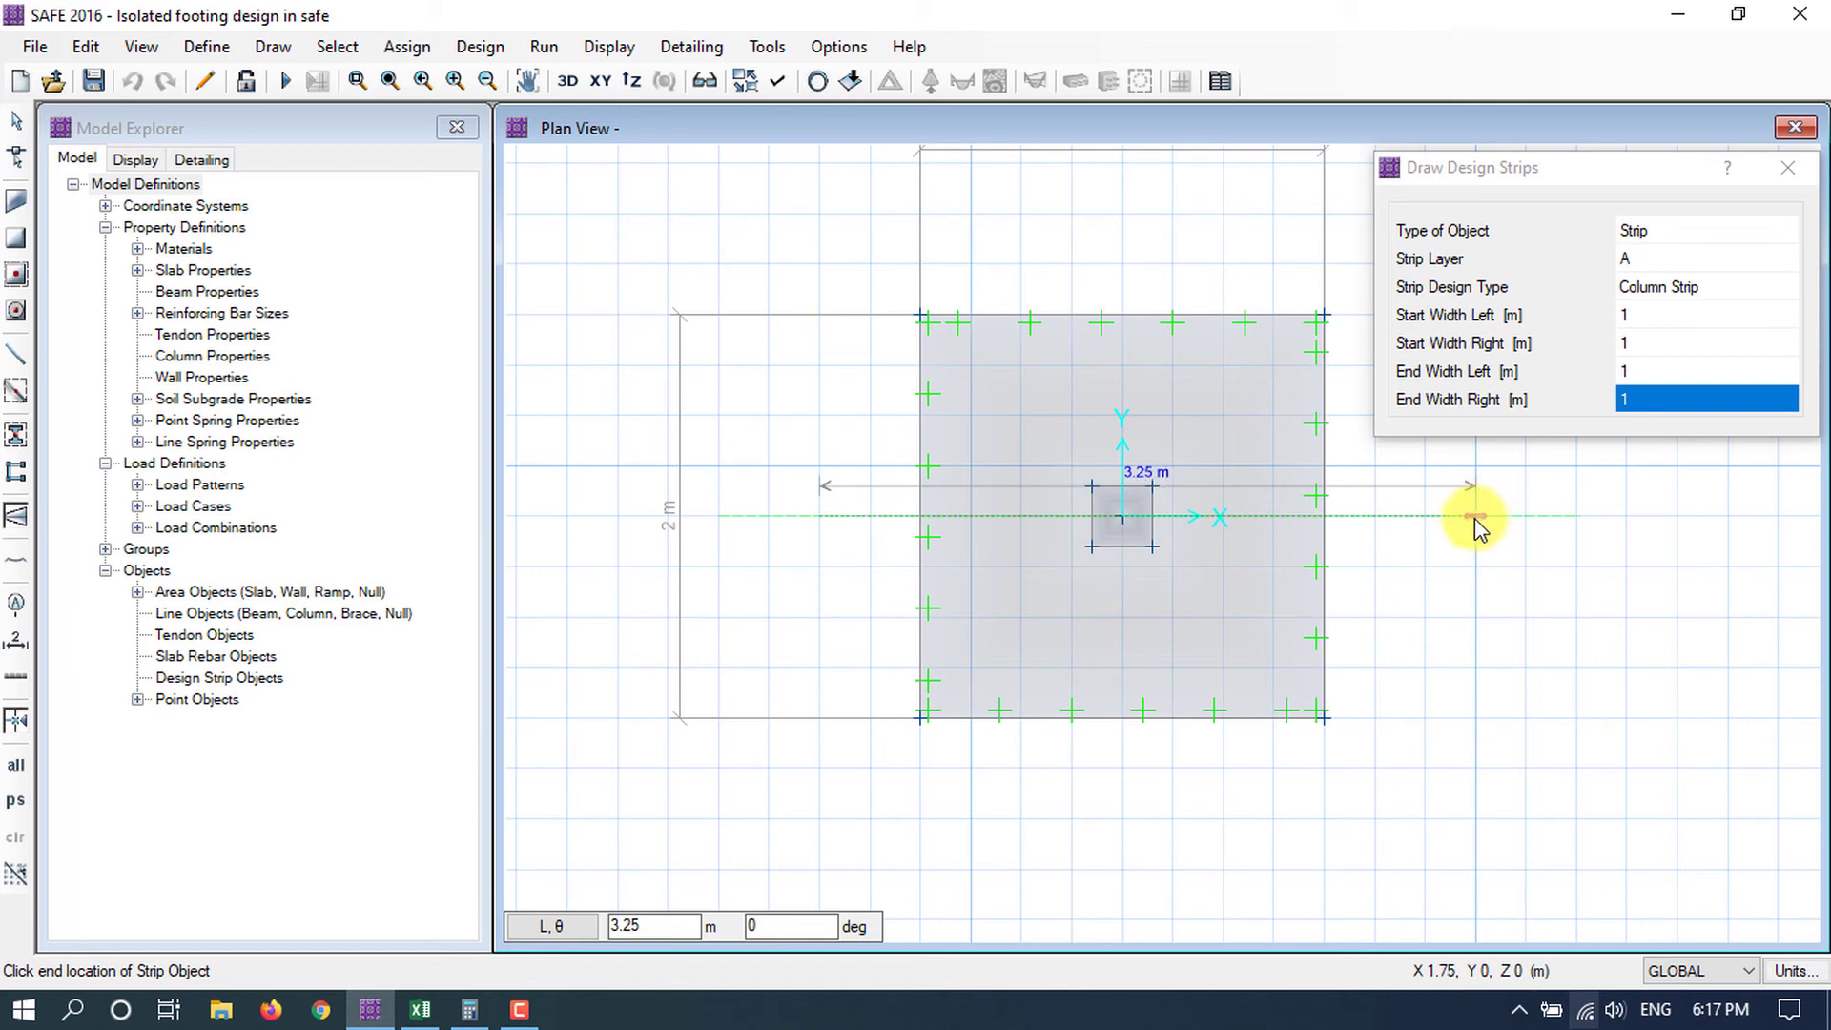
{"action": "left_click", "coordinate": [1475, 515]}
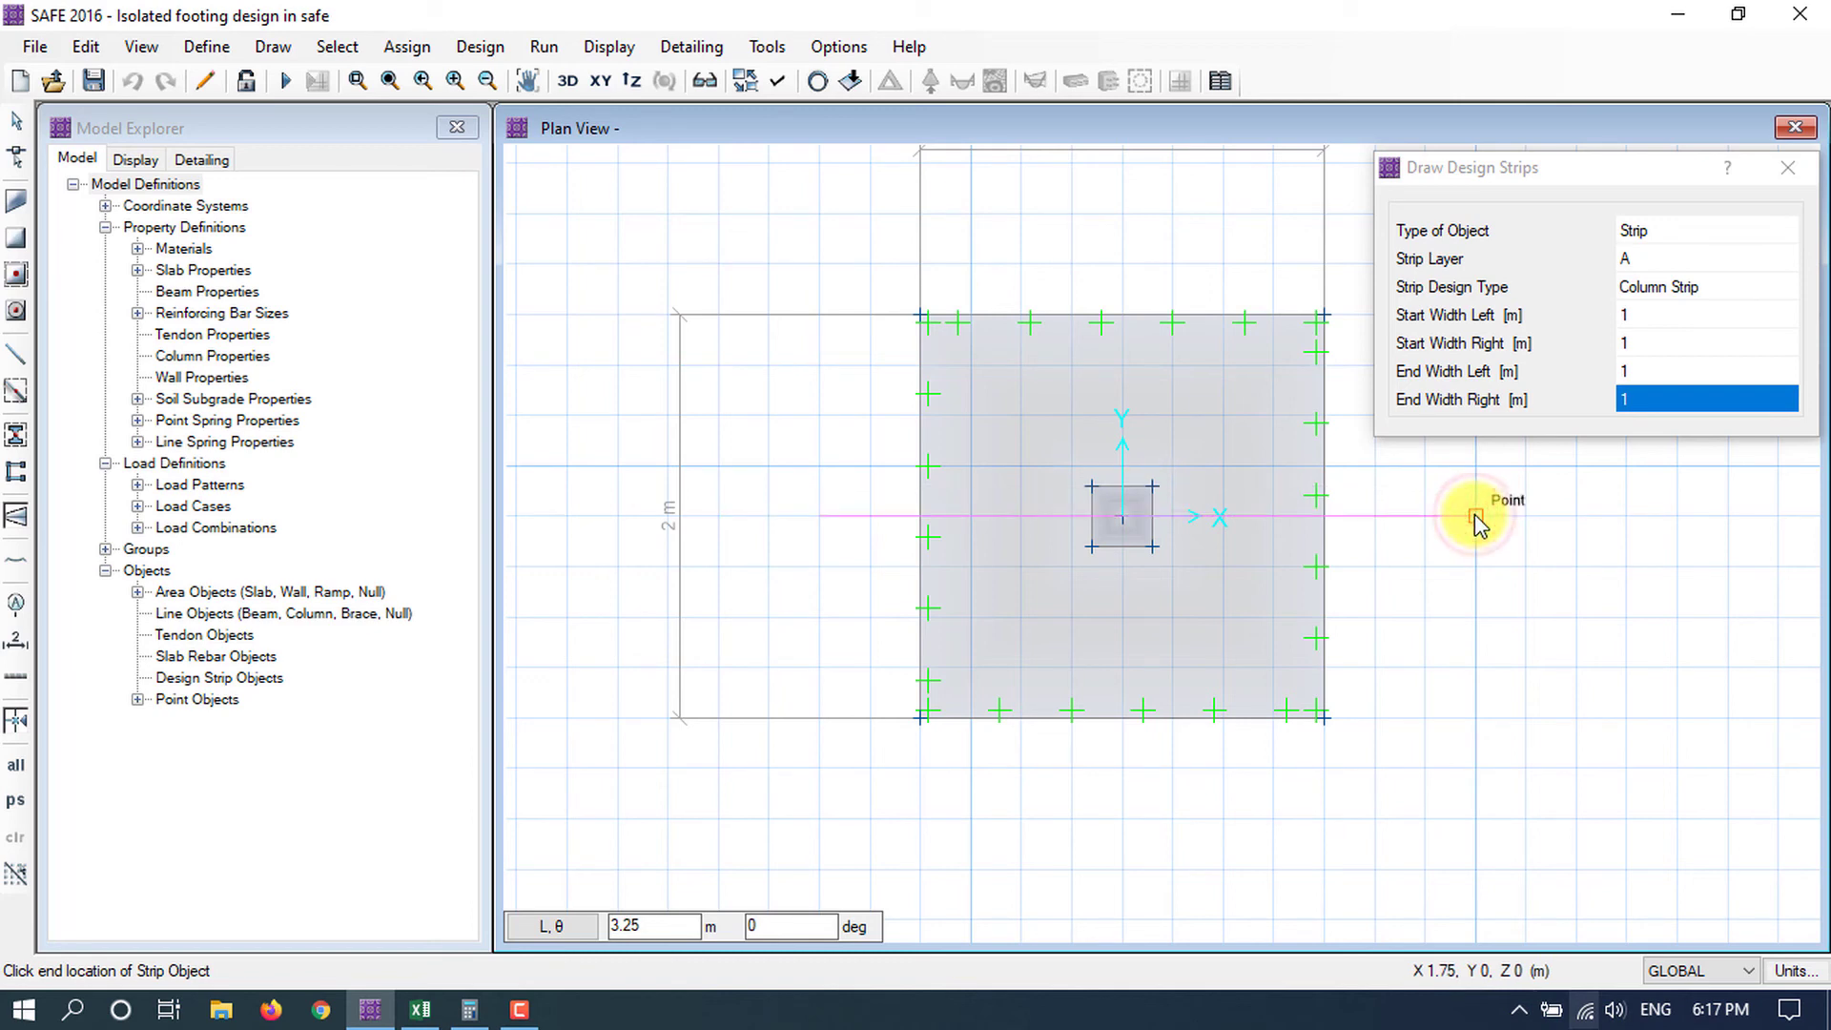
{"action": "key", "text": "Return"}
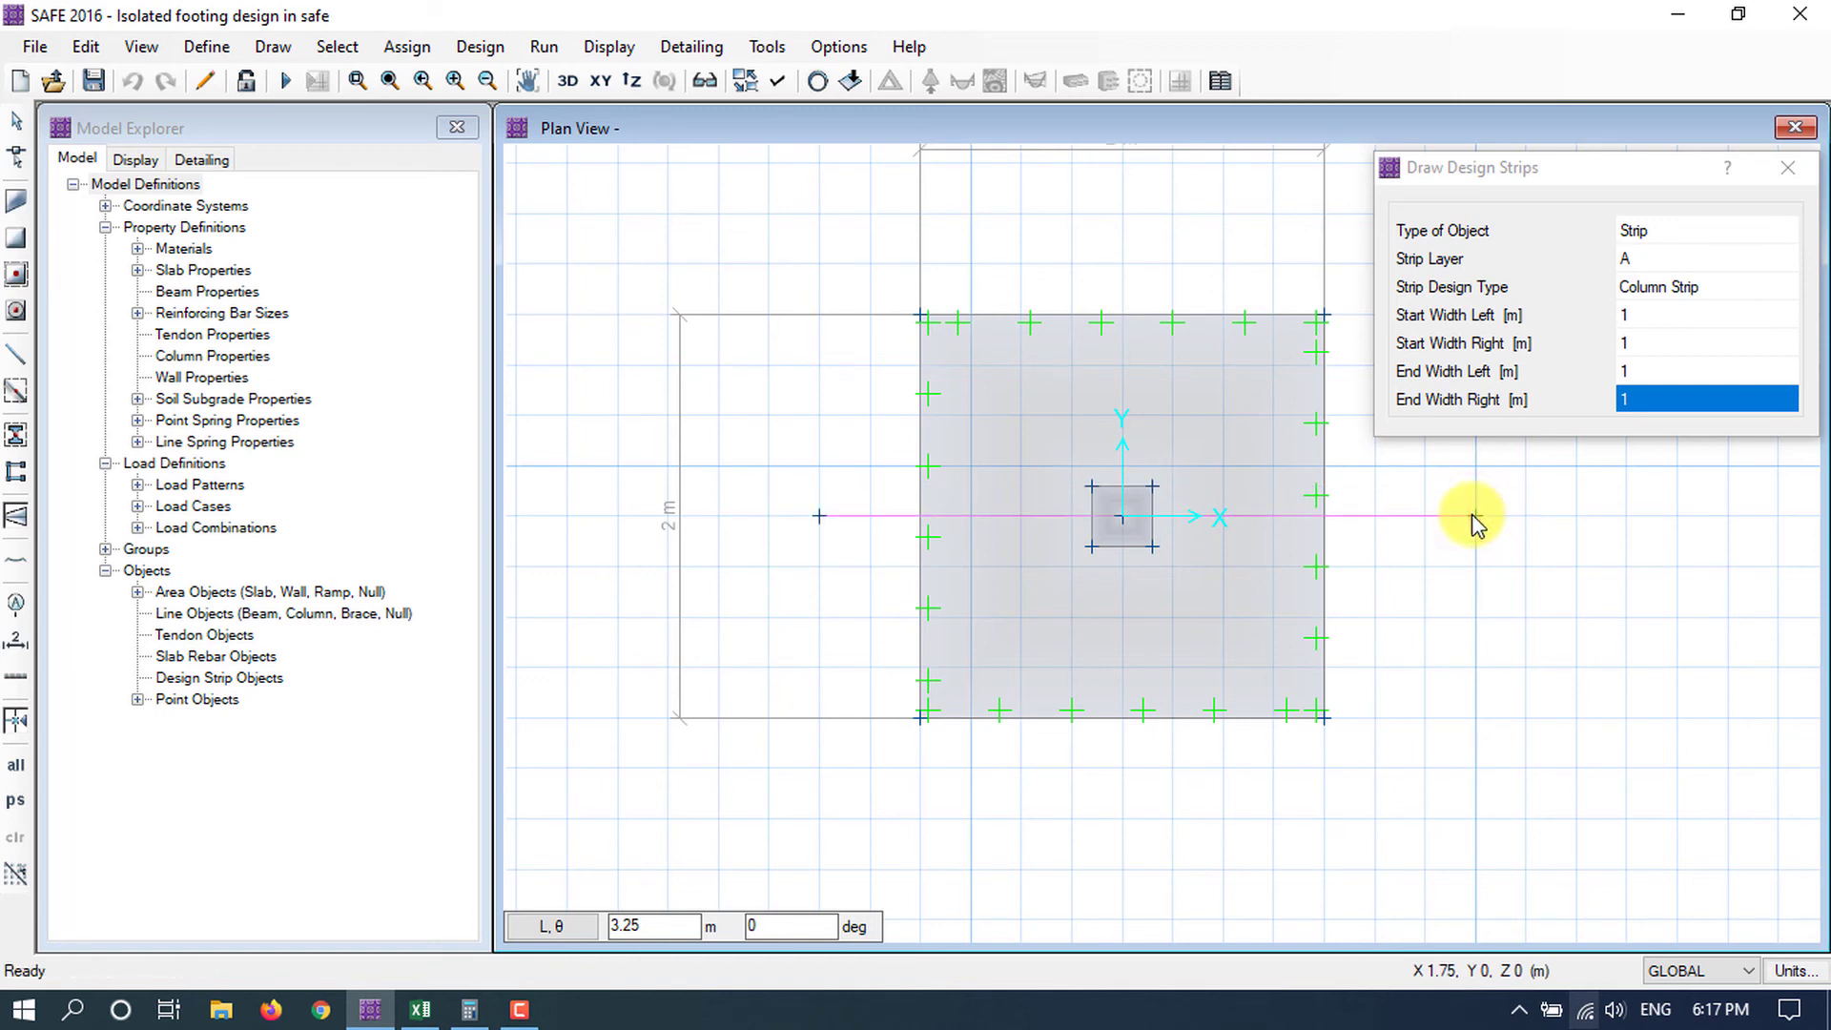
Draw a layer B column strip along the Y axis through the footing's centre, about 2.98 m long, and leave strip drawing.
{"action": "left_click", "coordinate": [1677, 258]}
{"action": "left_click", "coordinate": [1780, 258]}
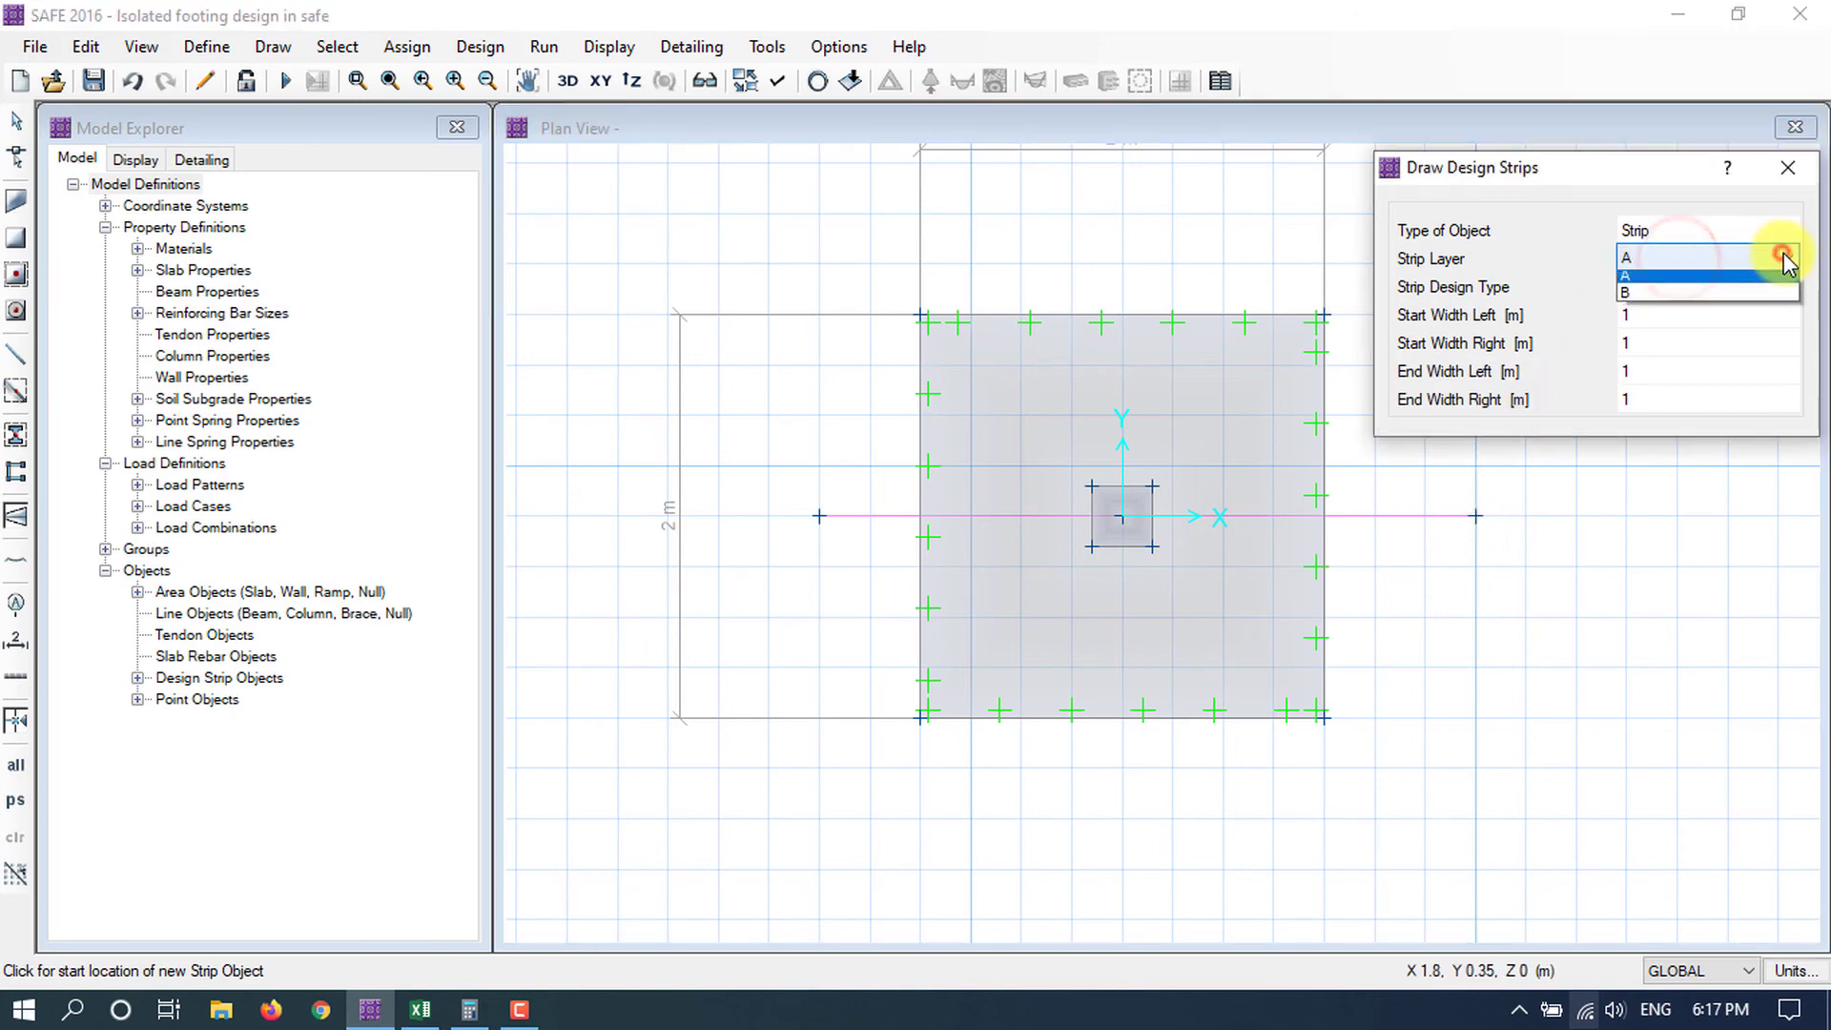
{"action": "left_click", "coordinate": [1665, 311]}
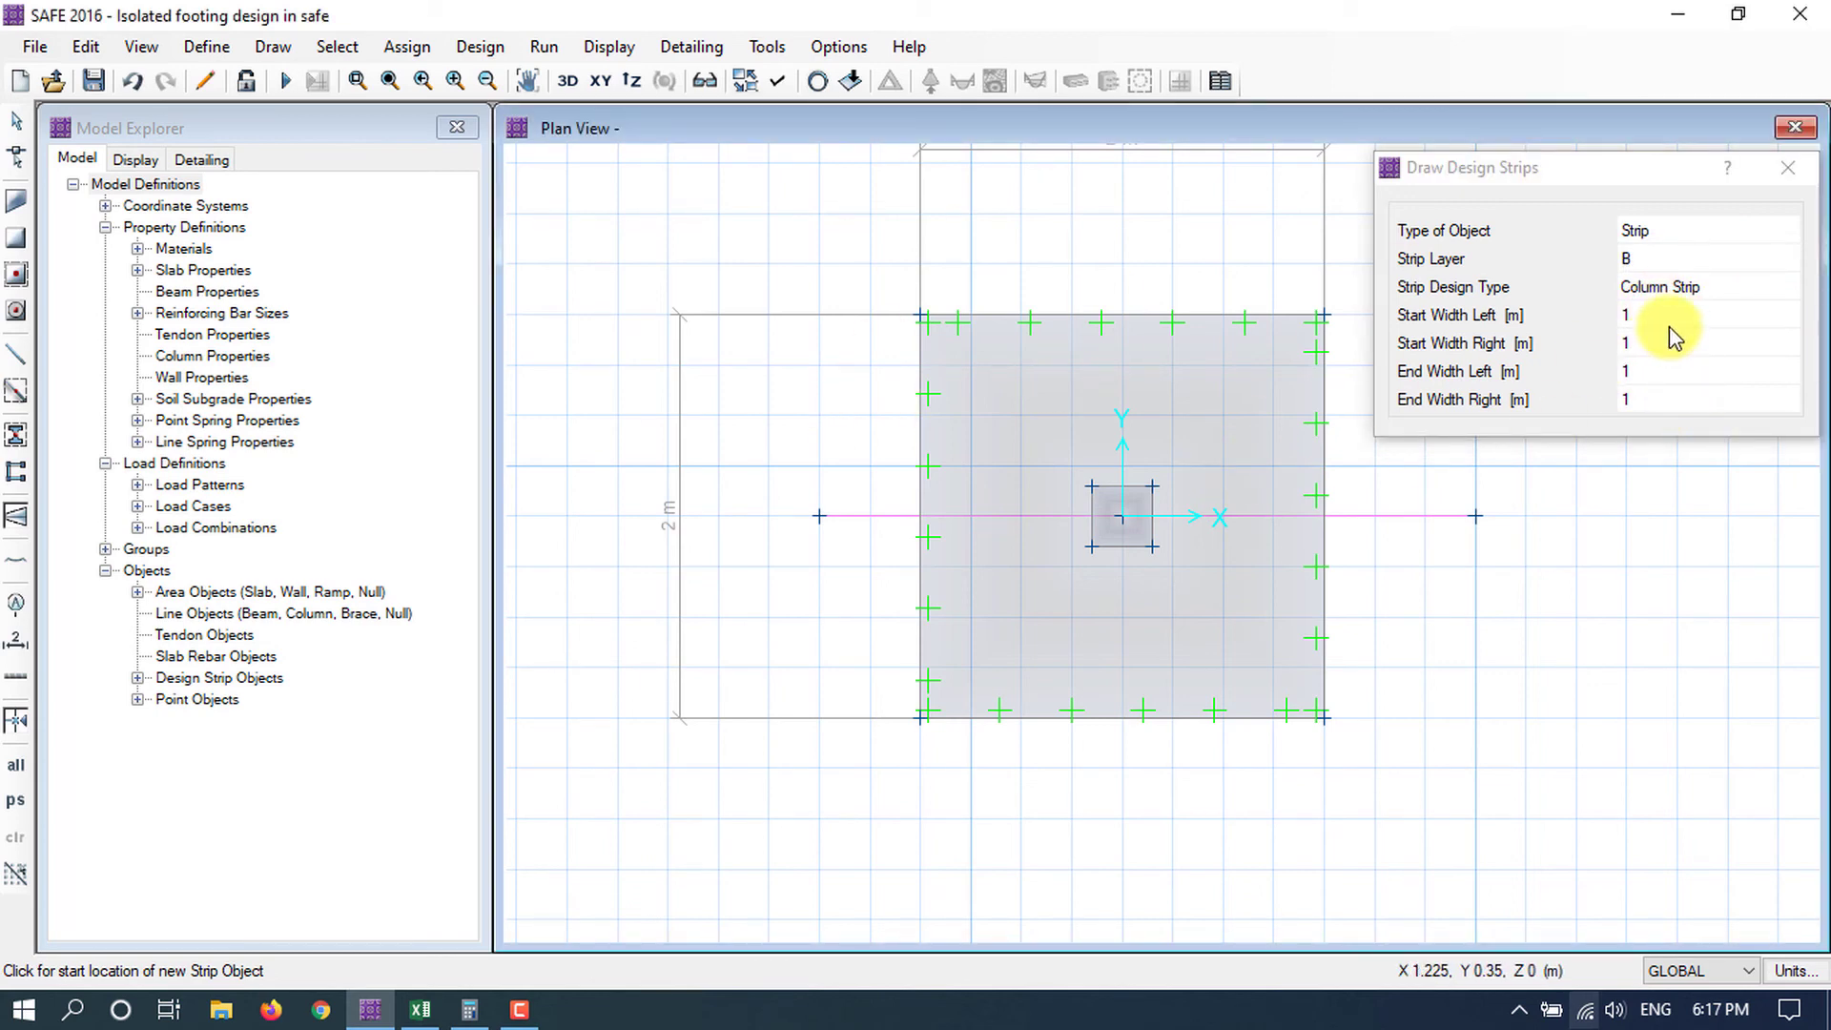
{"action": "left_click", "coordinate": [1123, 220]}
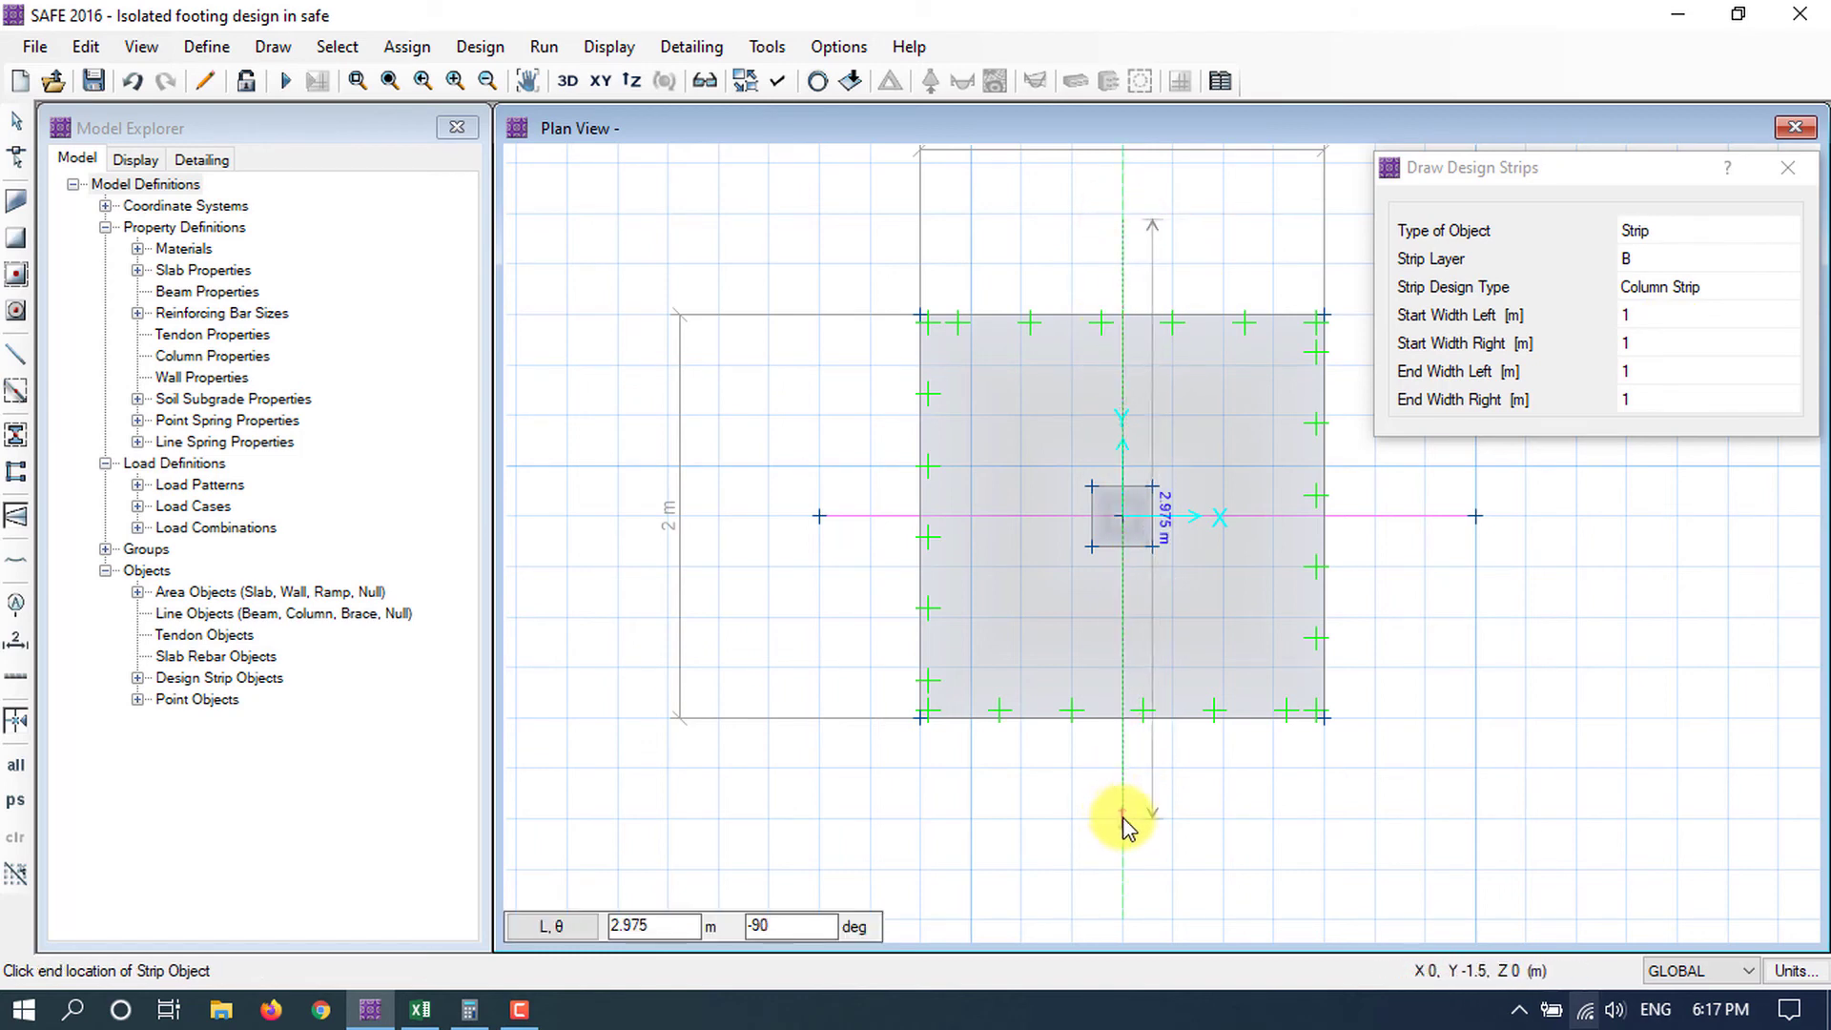
{"action": "left_click", "coordinate": [1124, 818]}
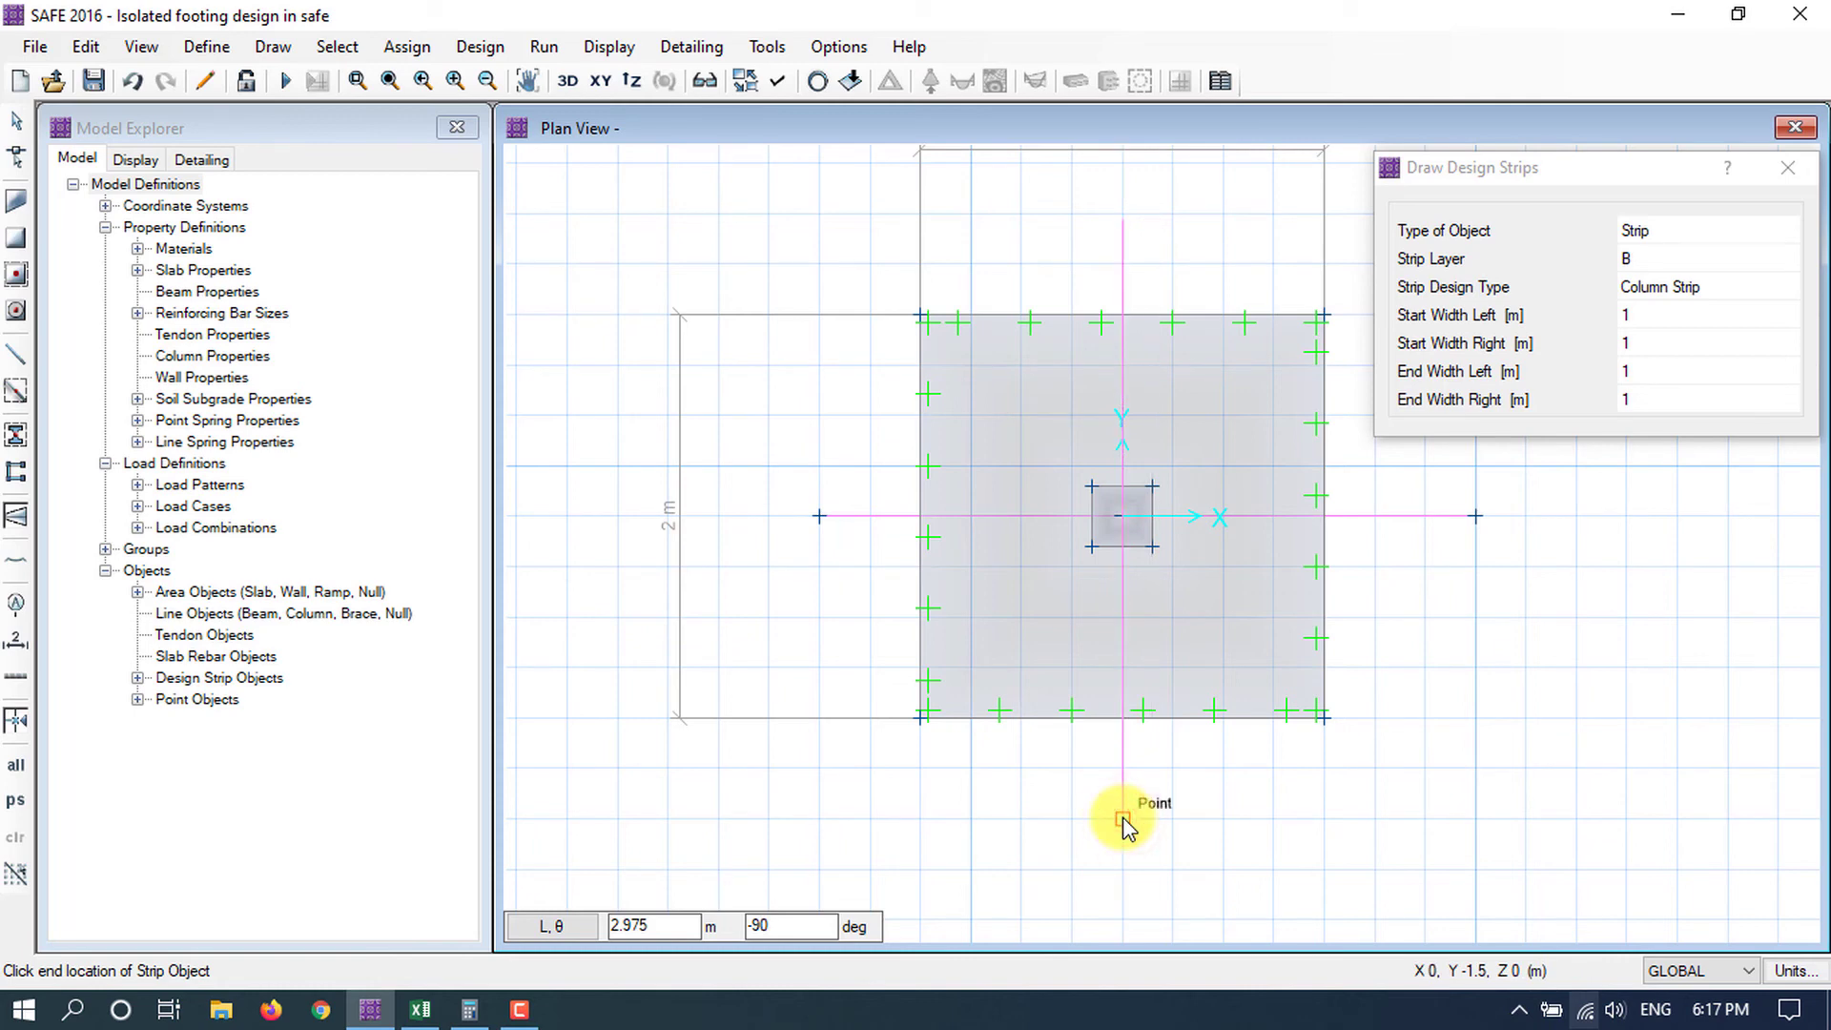
{"action": "right_click", "coordinate": [1124, 819]}
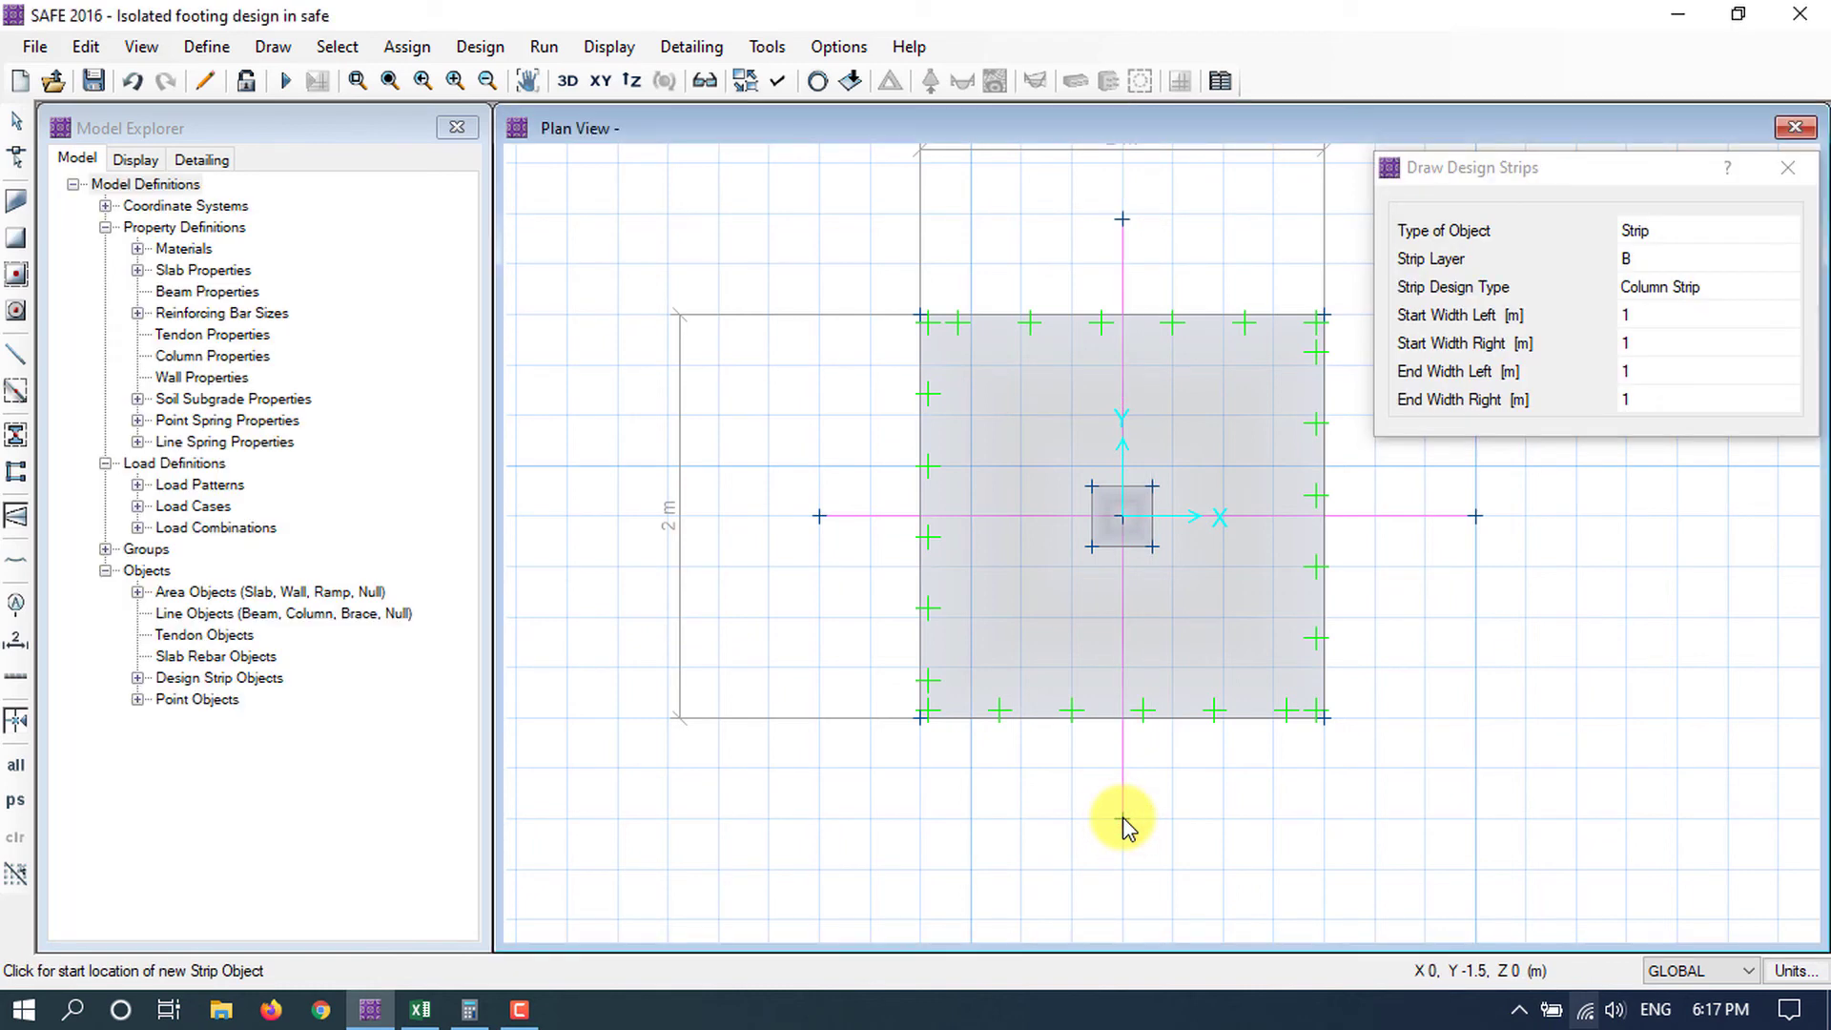
{"action": "left_click", "coordinate": [17, 127]}
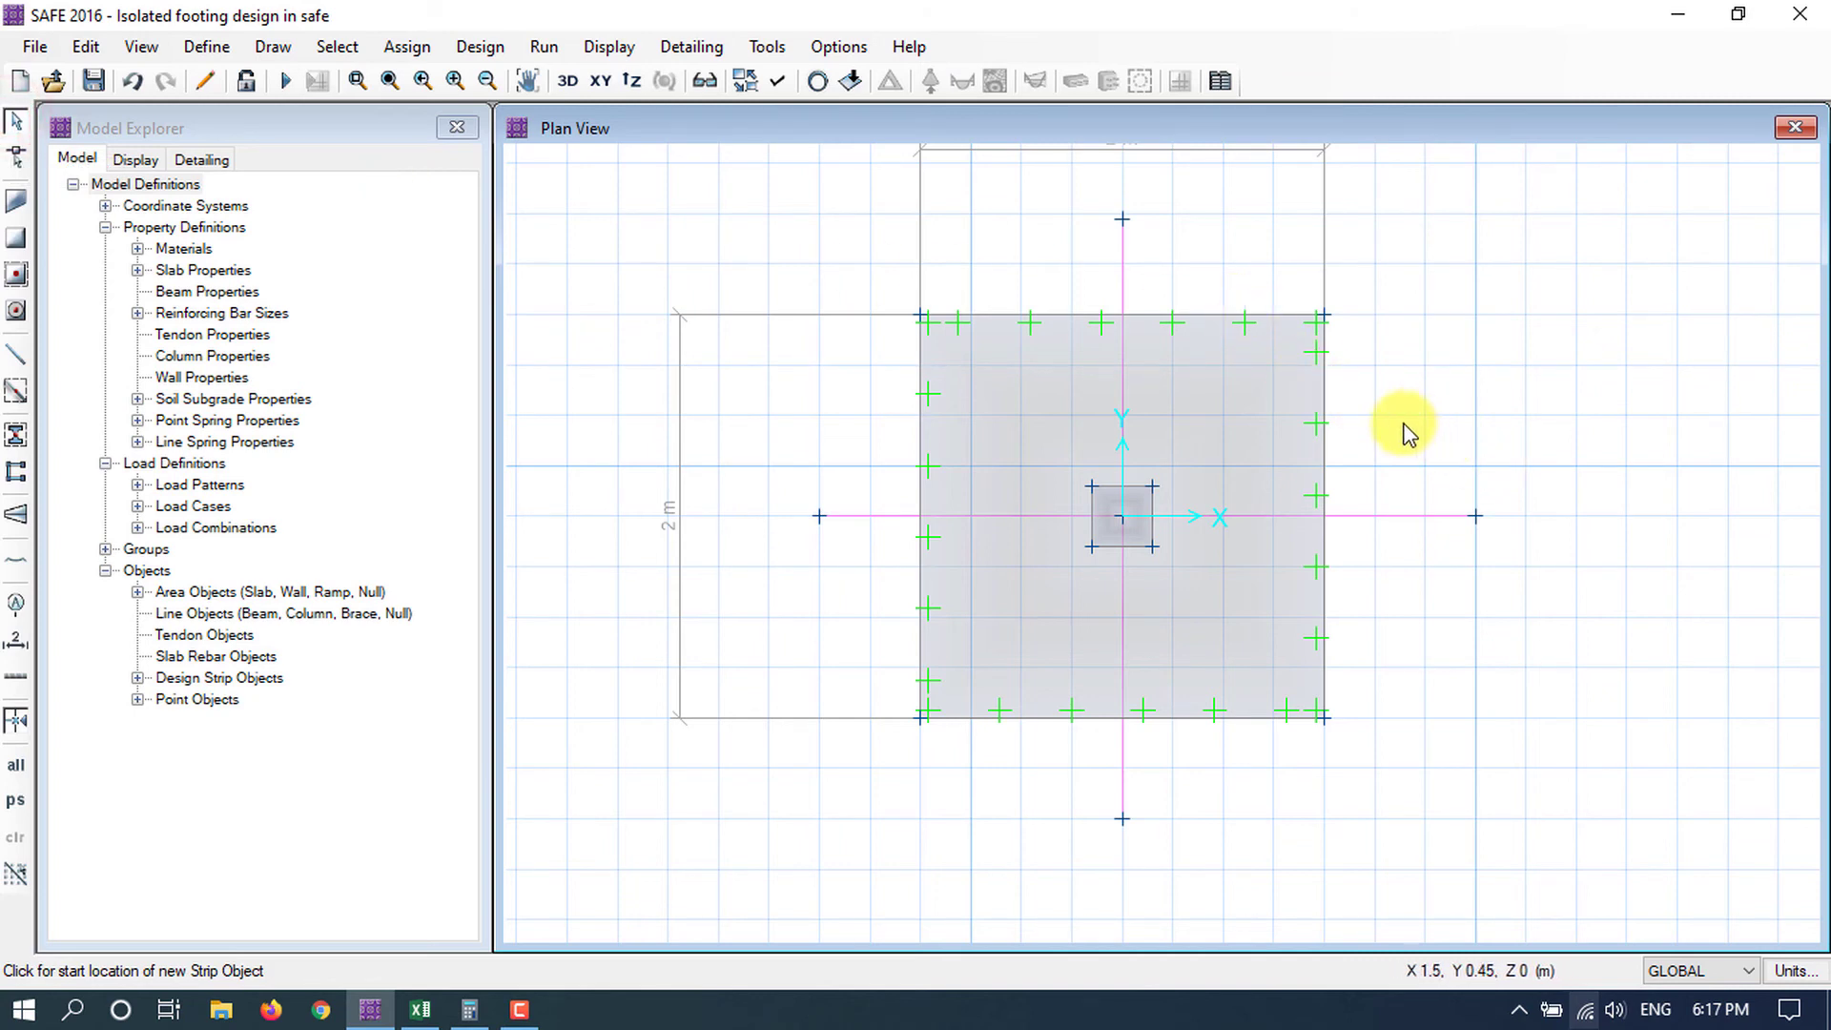
Show the design strip widths in the plan view to check their coverage of the footing, and hide them again.
{"action": "left_click", "coordinate": [776, 81]}
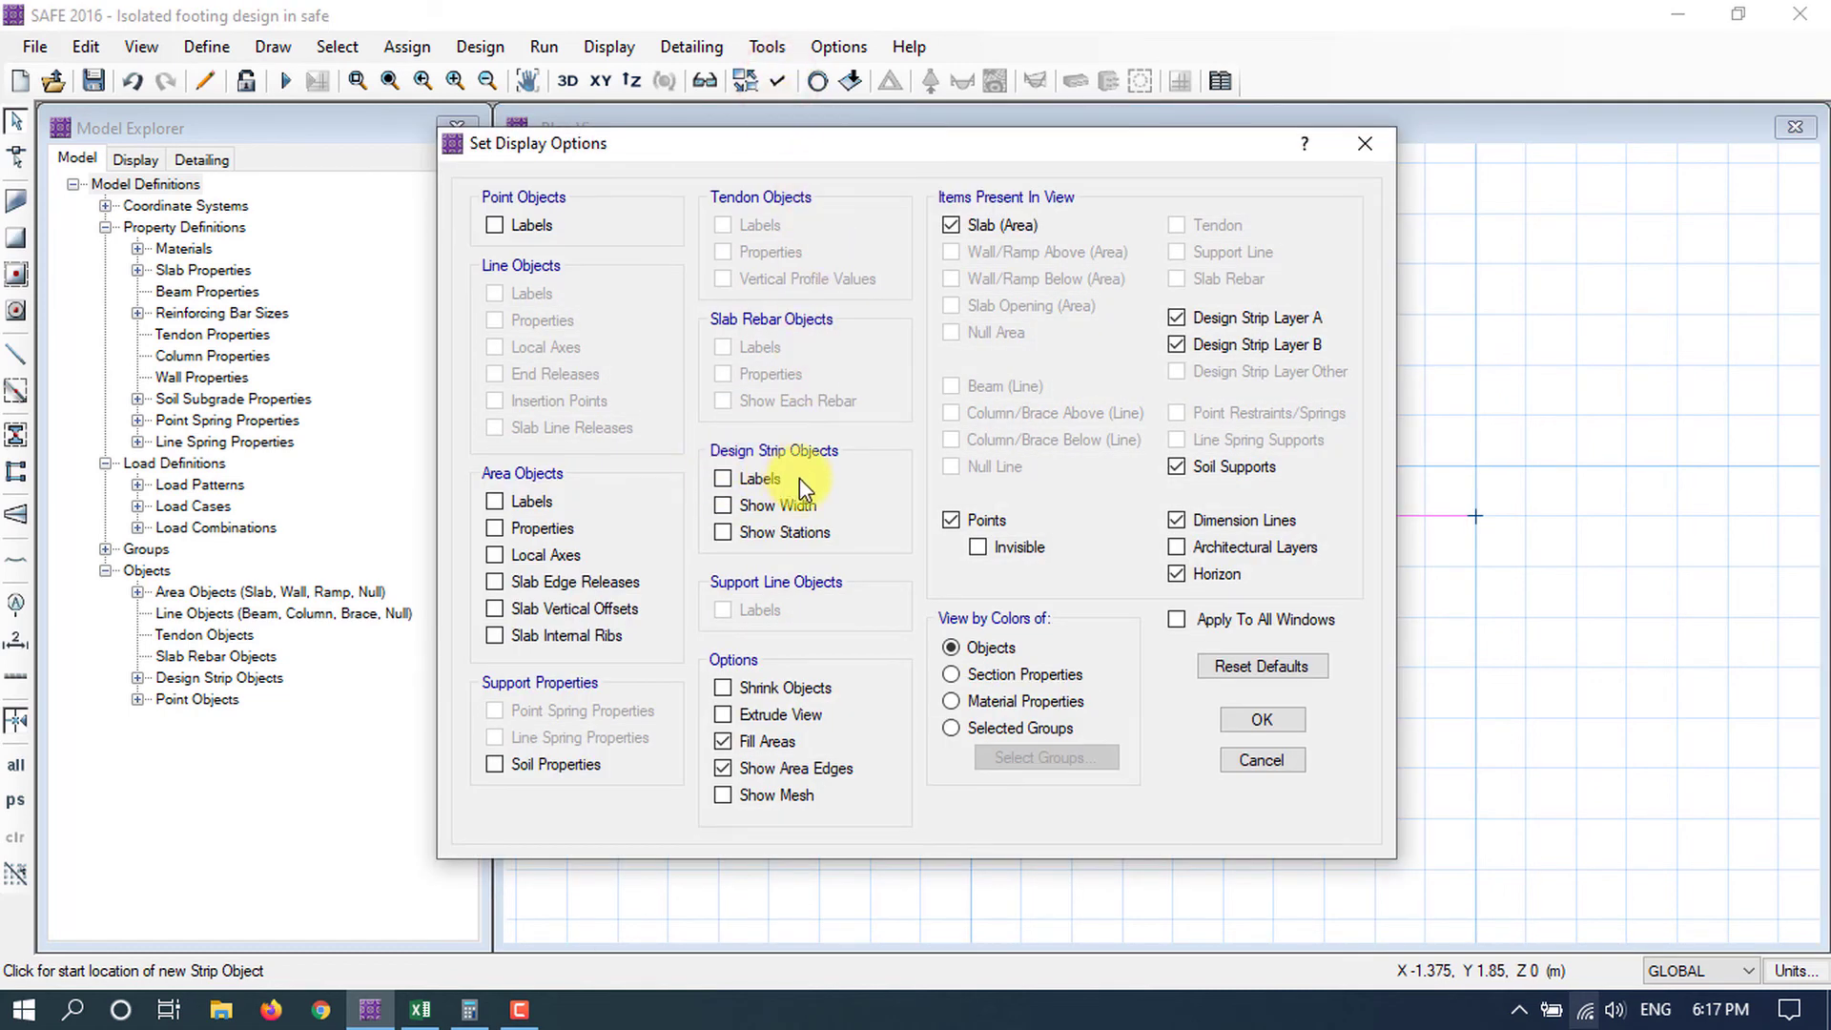
{"action": "left_click", "coordinate": [1246, 724]}
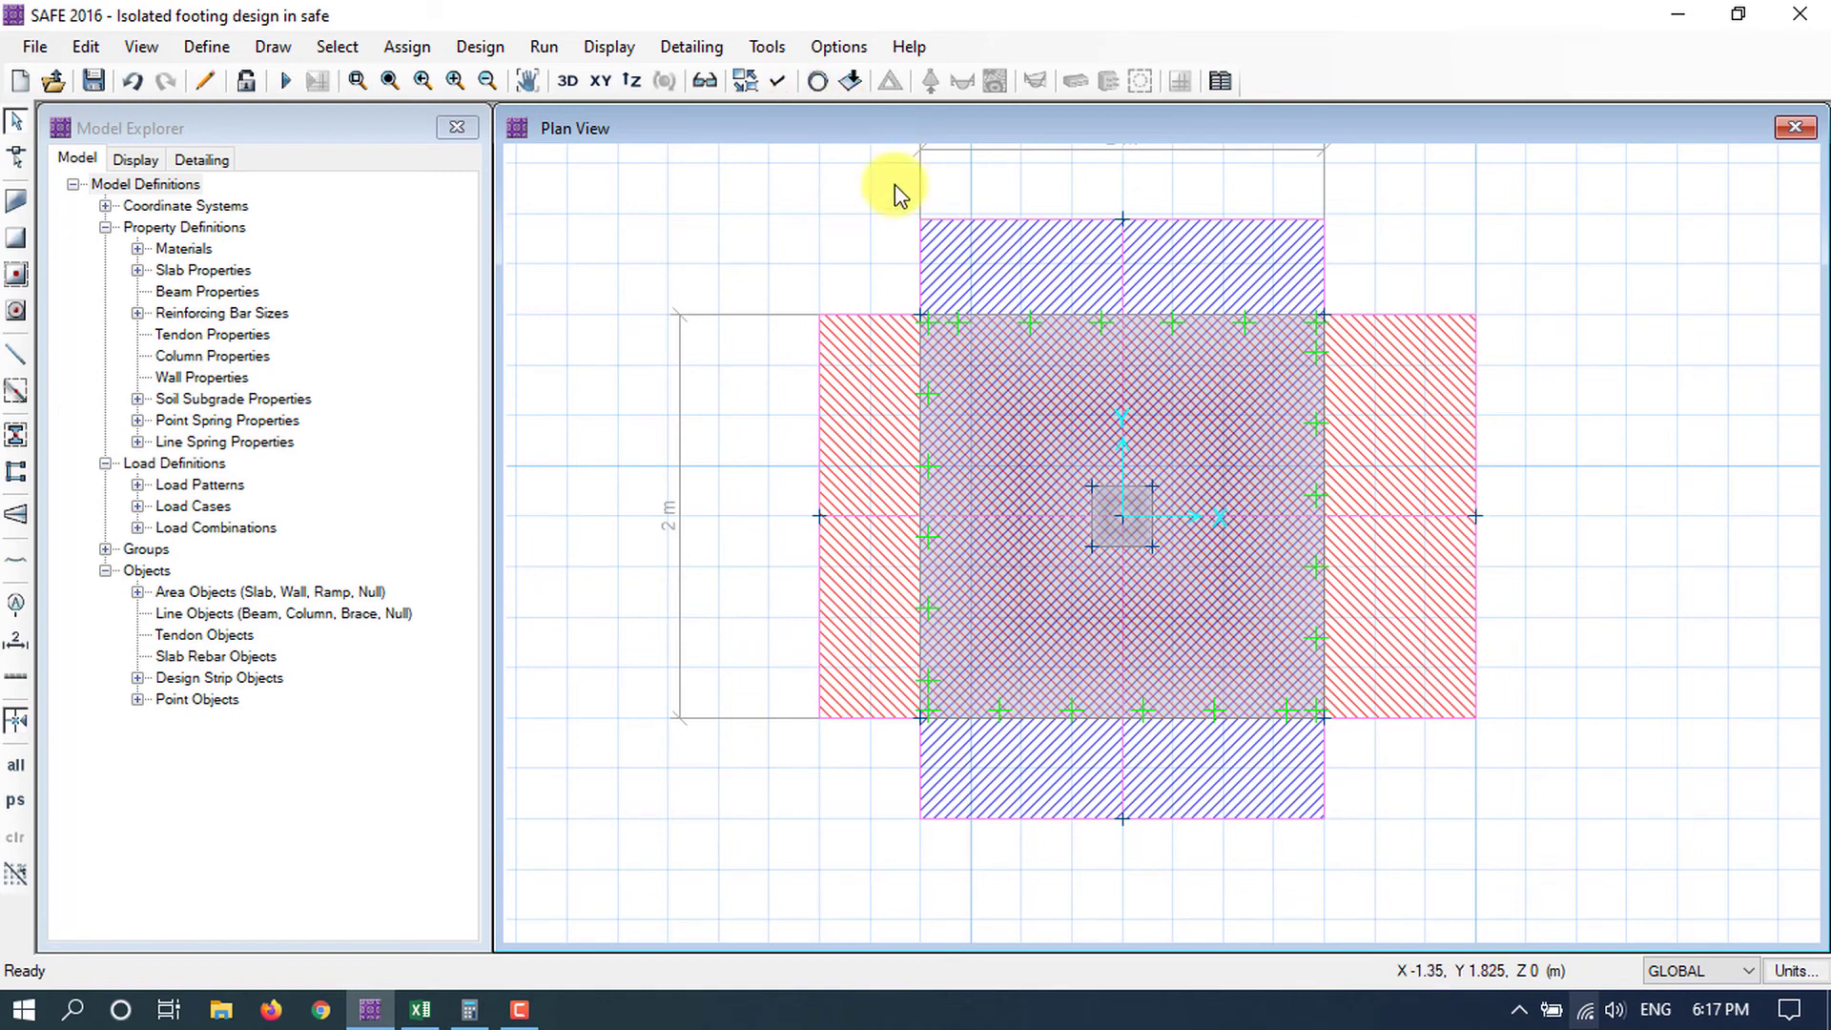
{"action": "left_click", "coordinate": [778, 80]}
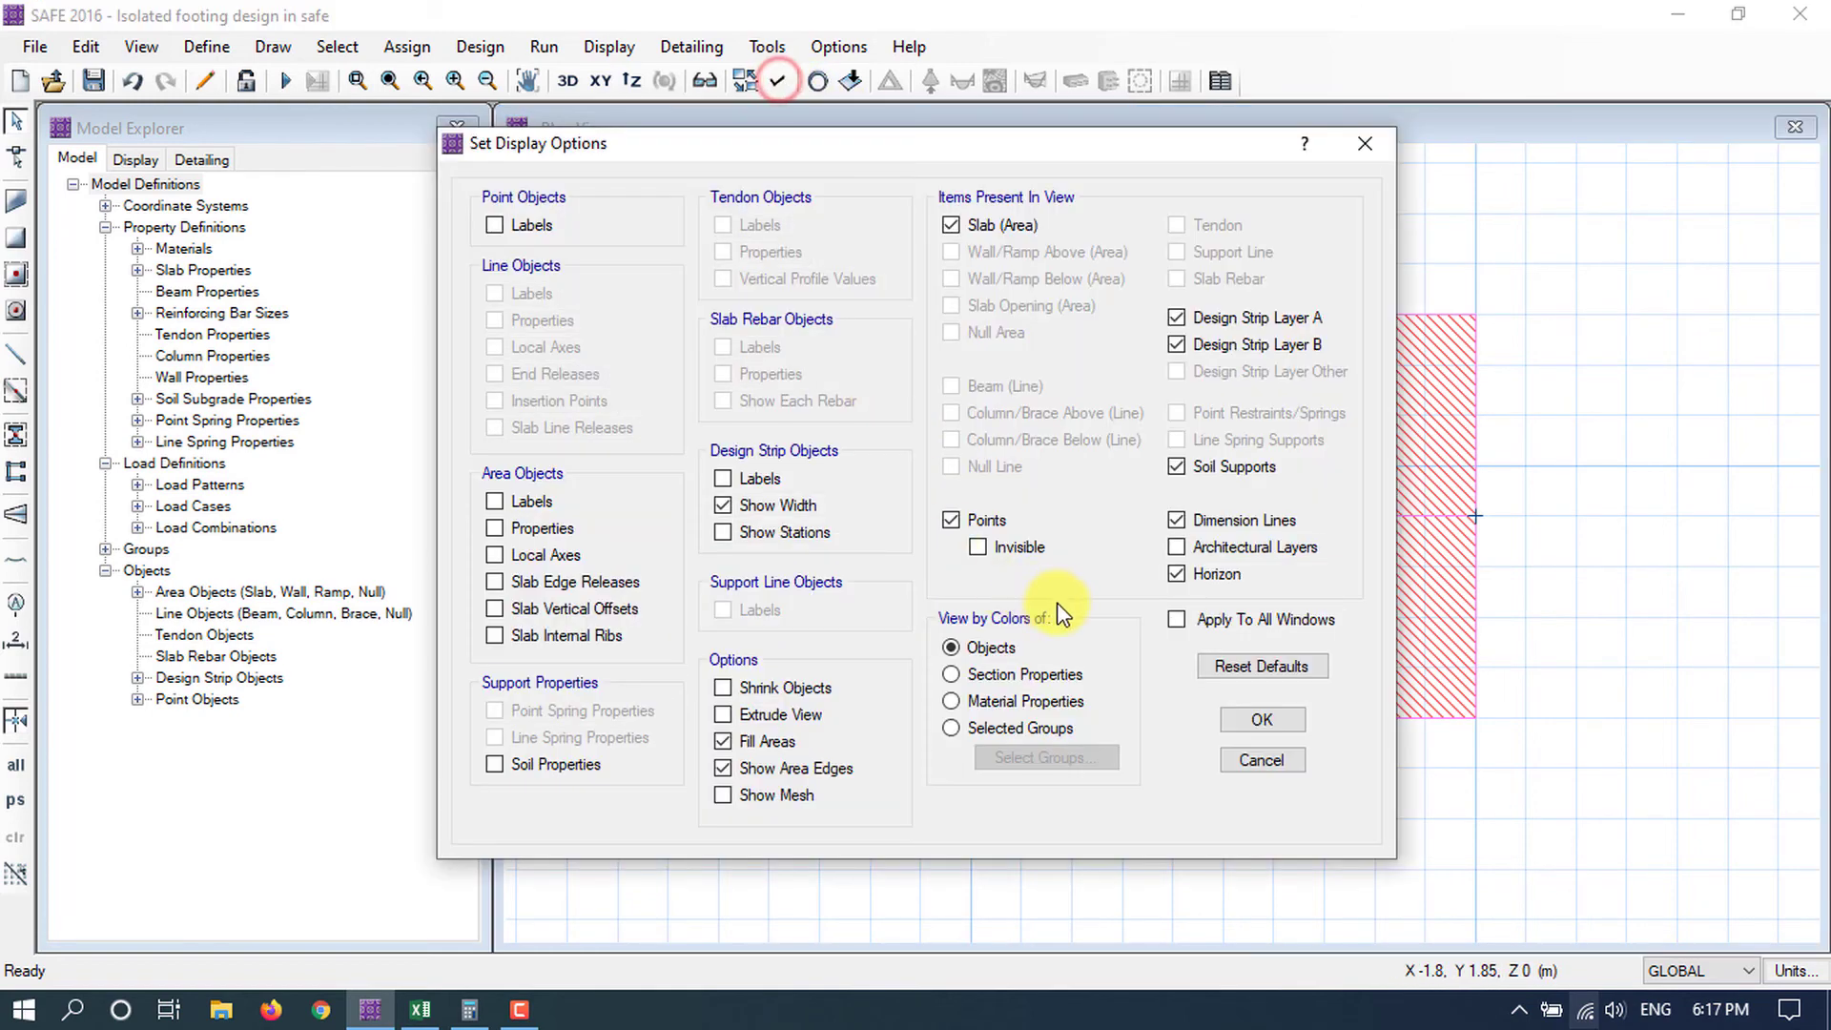
{"action": "left_click", "coordinate": [1261, 719]}
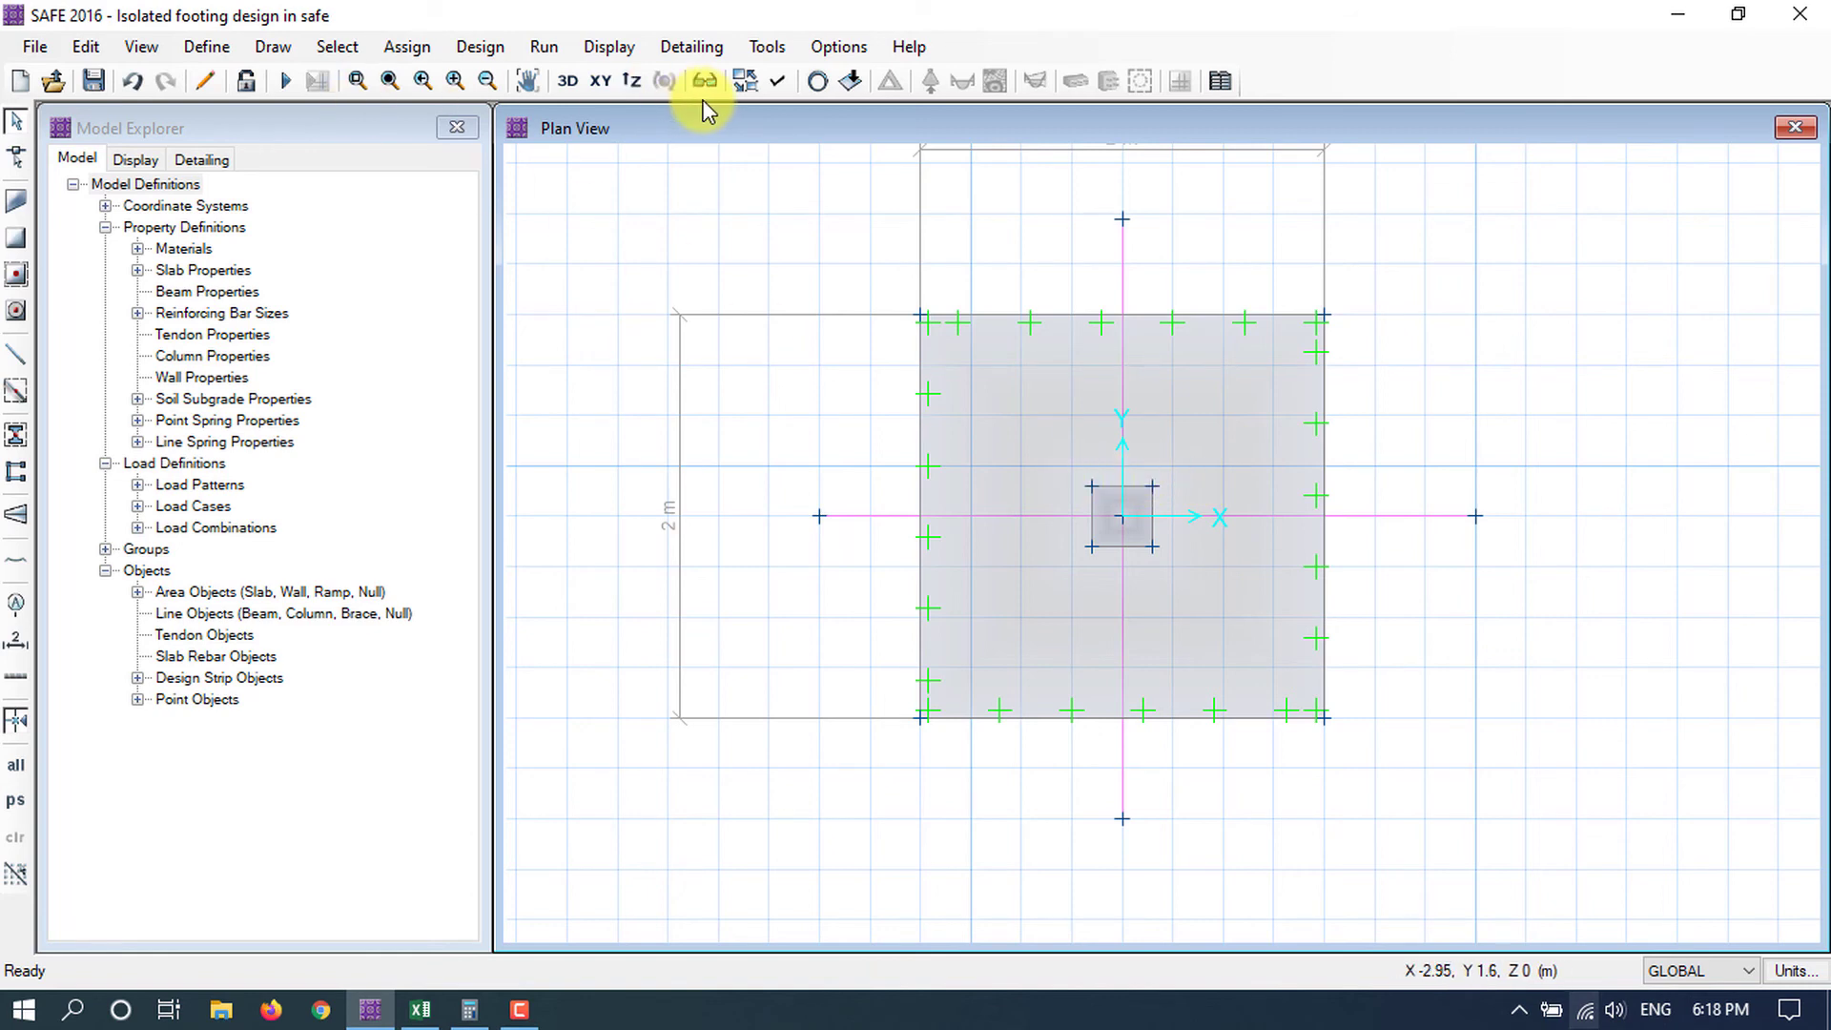
Run the analysis and design of the footing with both design strips in place.
{"action": "left_click", "coordinate": [286, 81]}
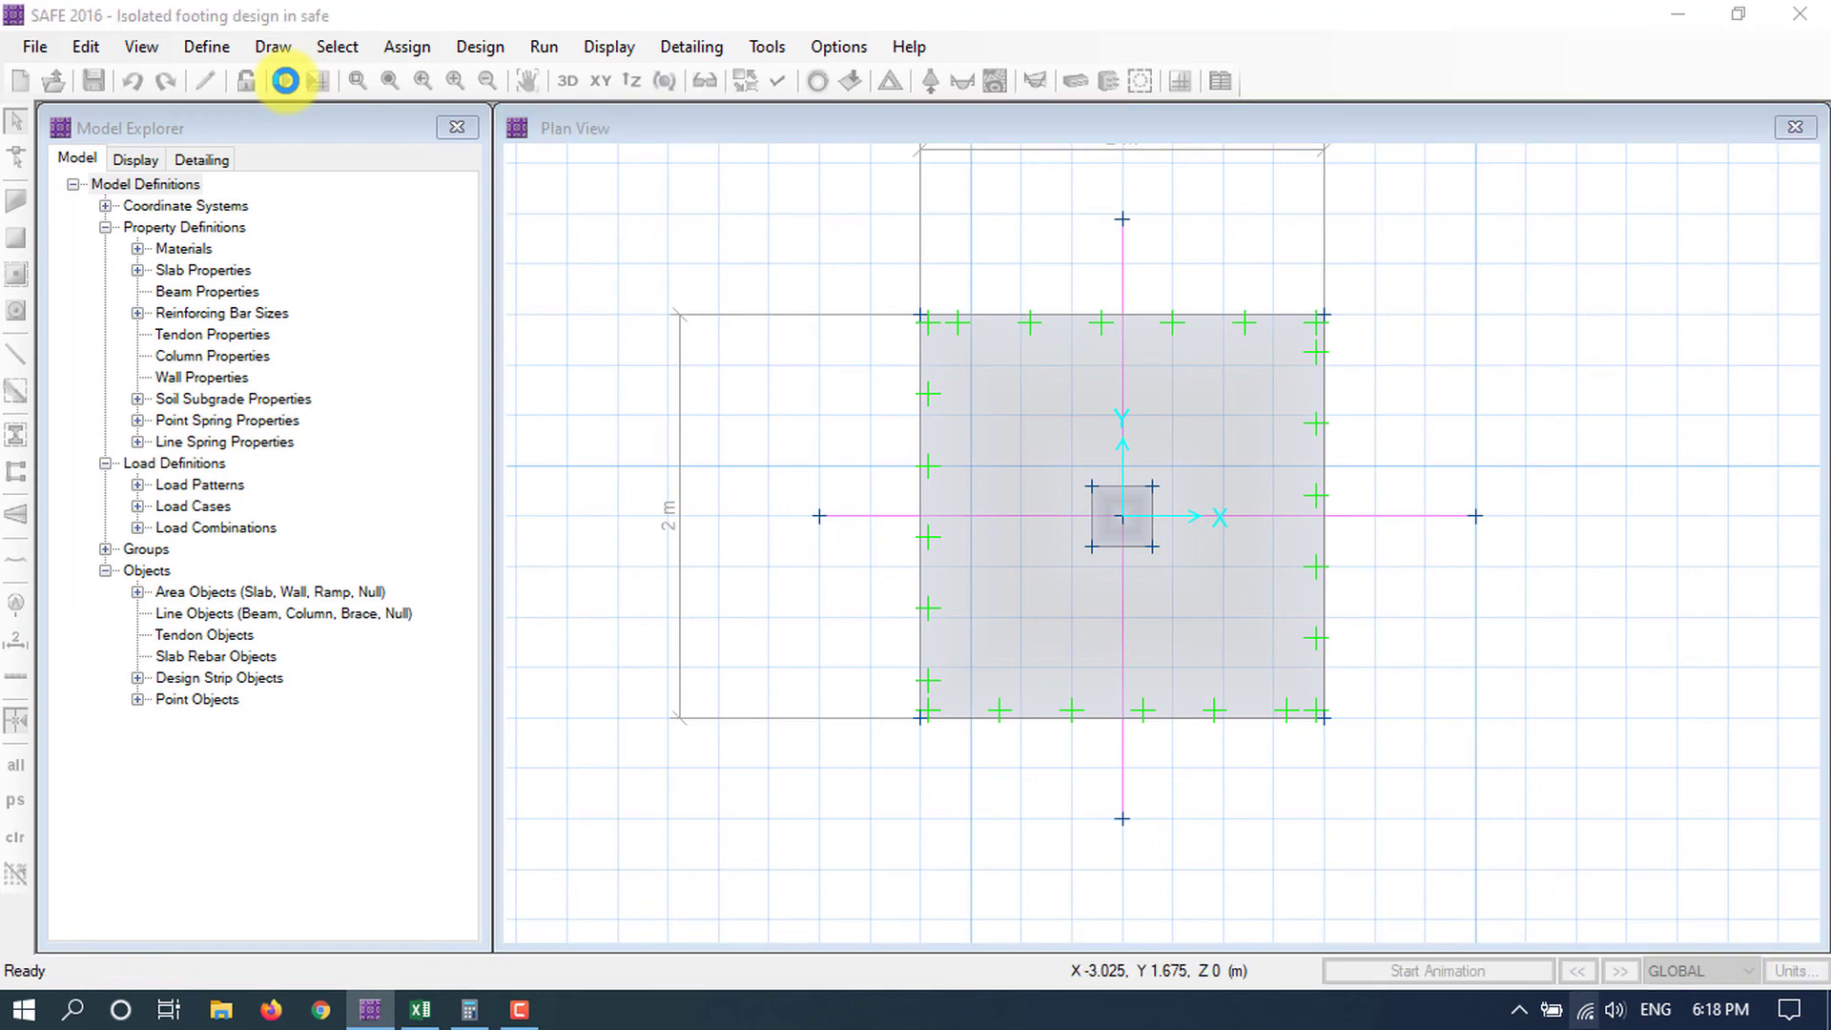
{"action": "scroll", "coordinate": [1121, 651], "scroll_direction": "up", "scroll_amount": 4}
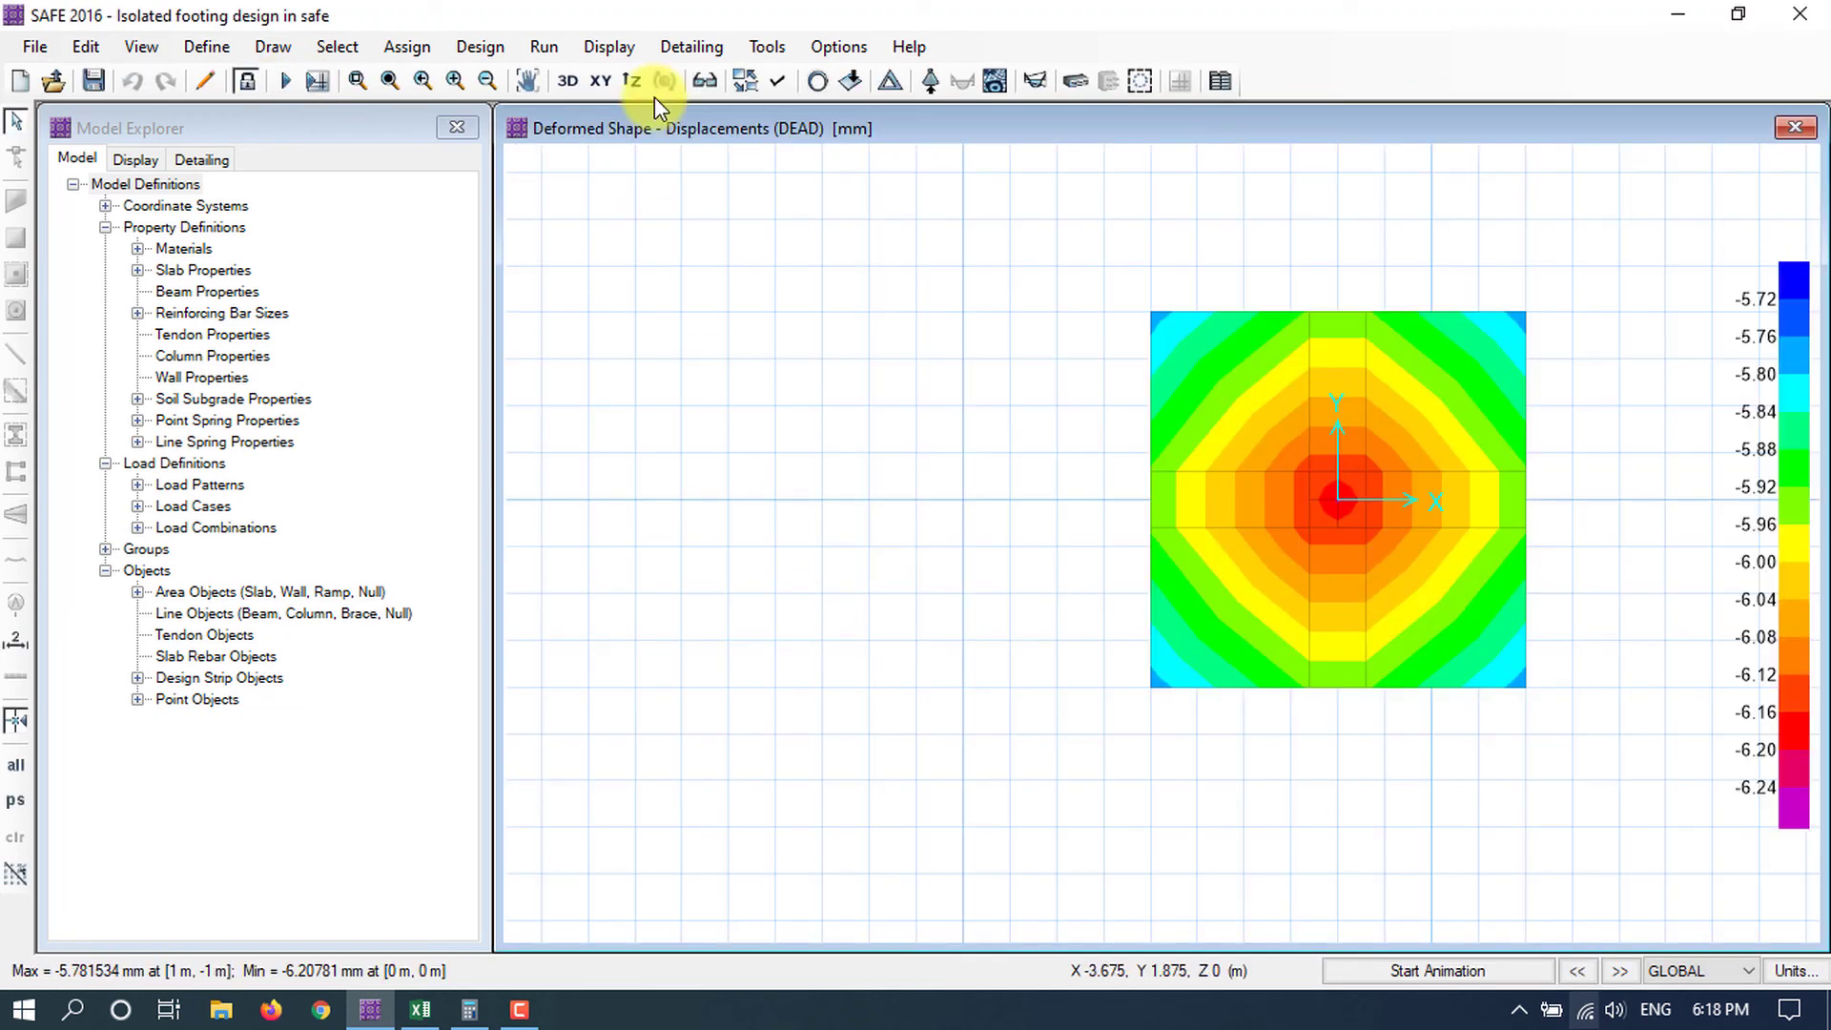
Display layer A's strip-based enveloping flexural reinforcement as rebar intensity, inspect it along the strip, and show values at controlling stations.
{"action": "left_click", "coordinate": [607, 47]}
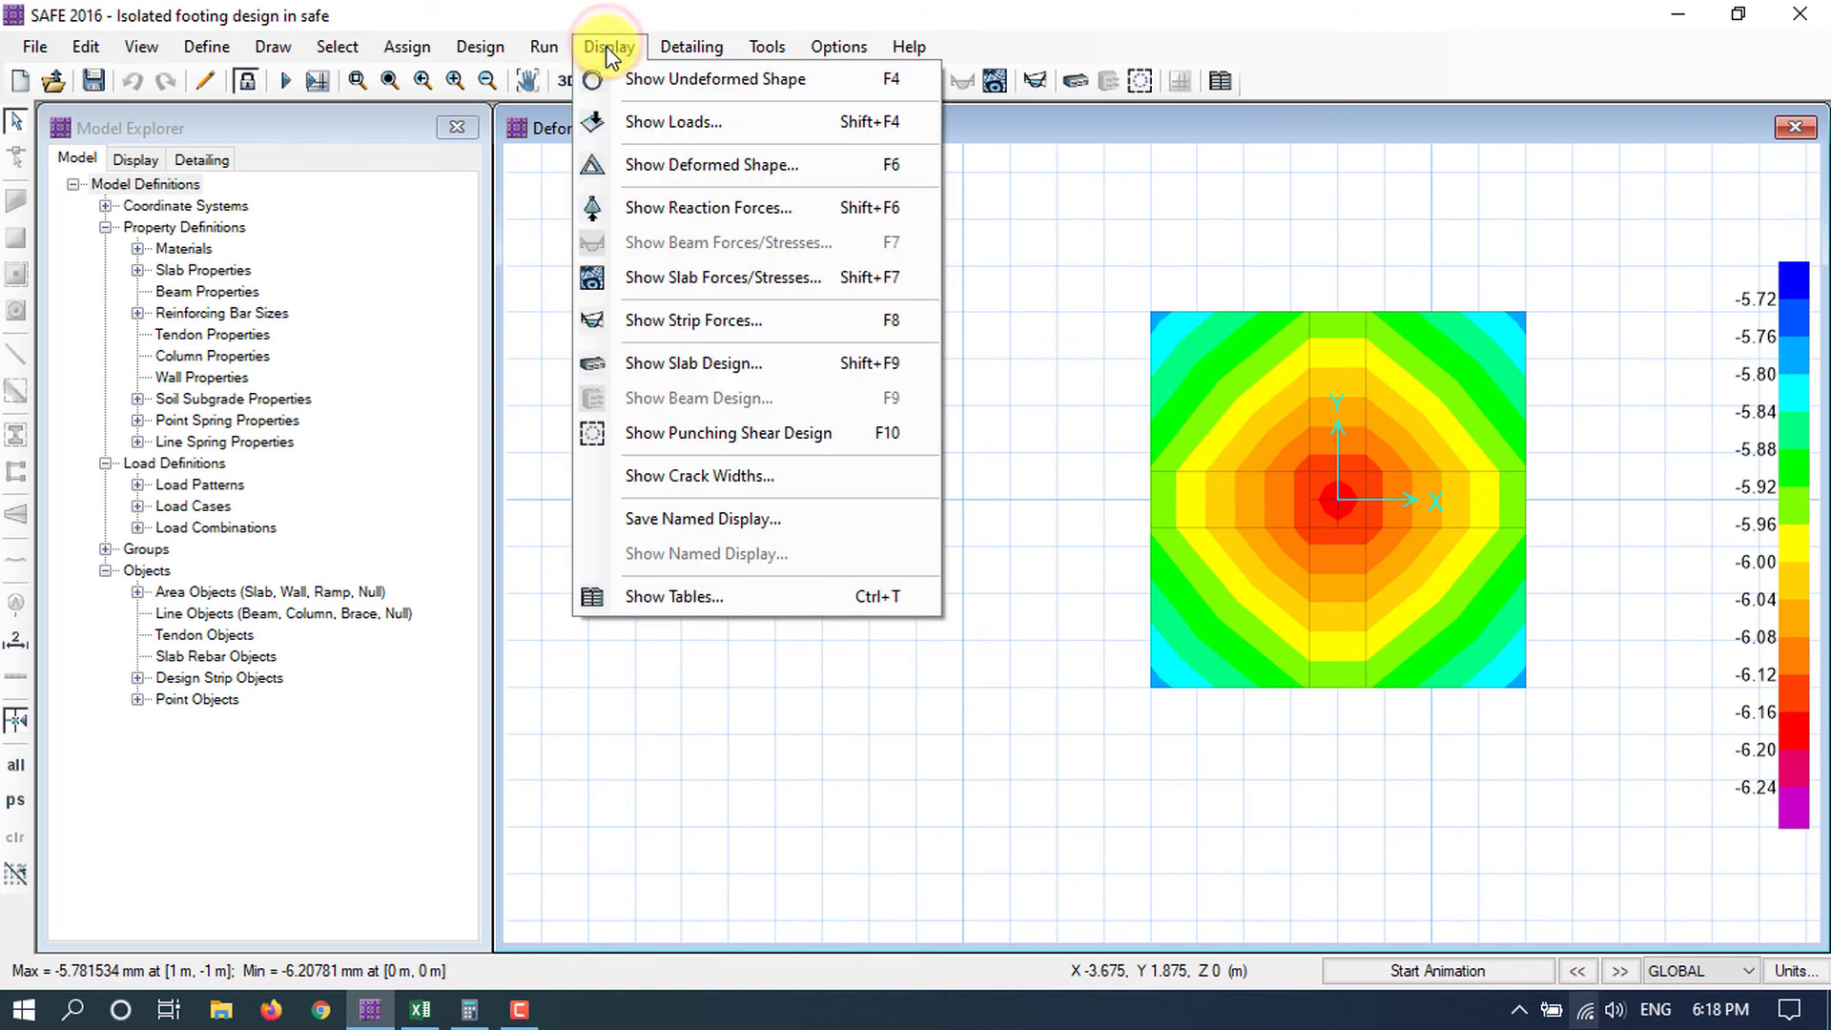
{"action": "left_click", "coordinate": [690, 370]}
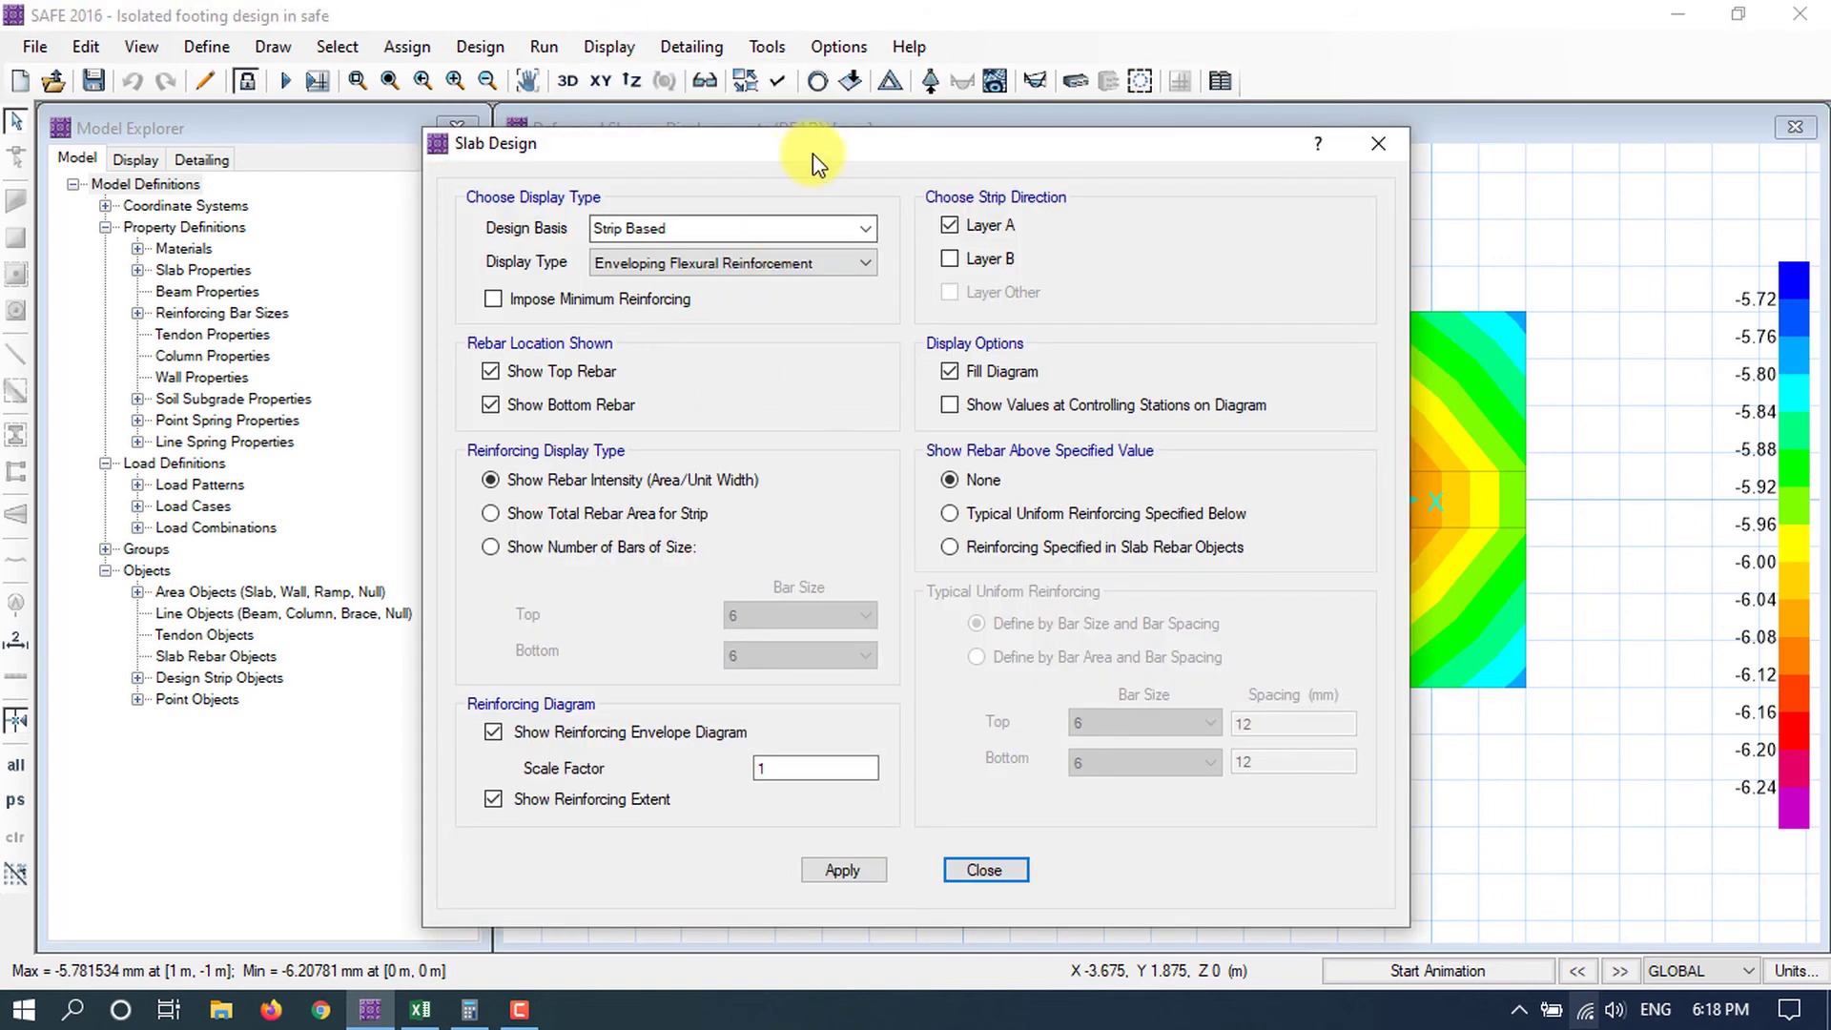
{"action": "left_click_drag", "start_coordinate": [835, 143], "coordinate": [448, 57]}
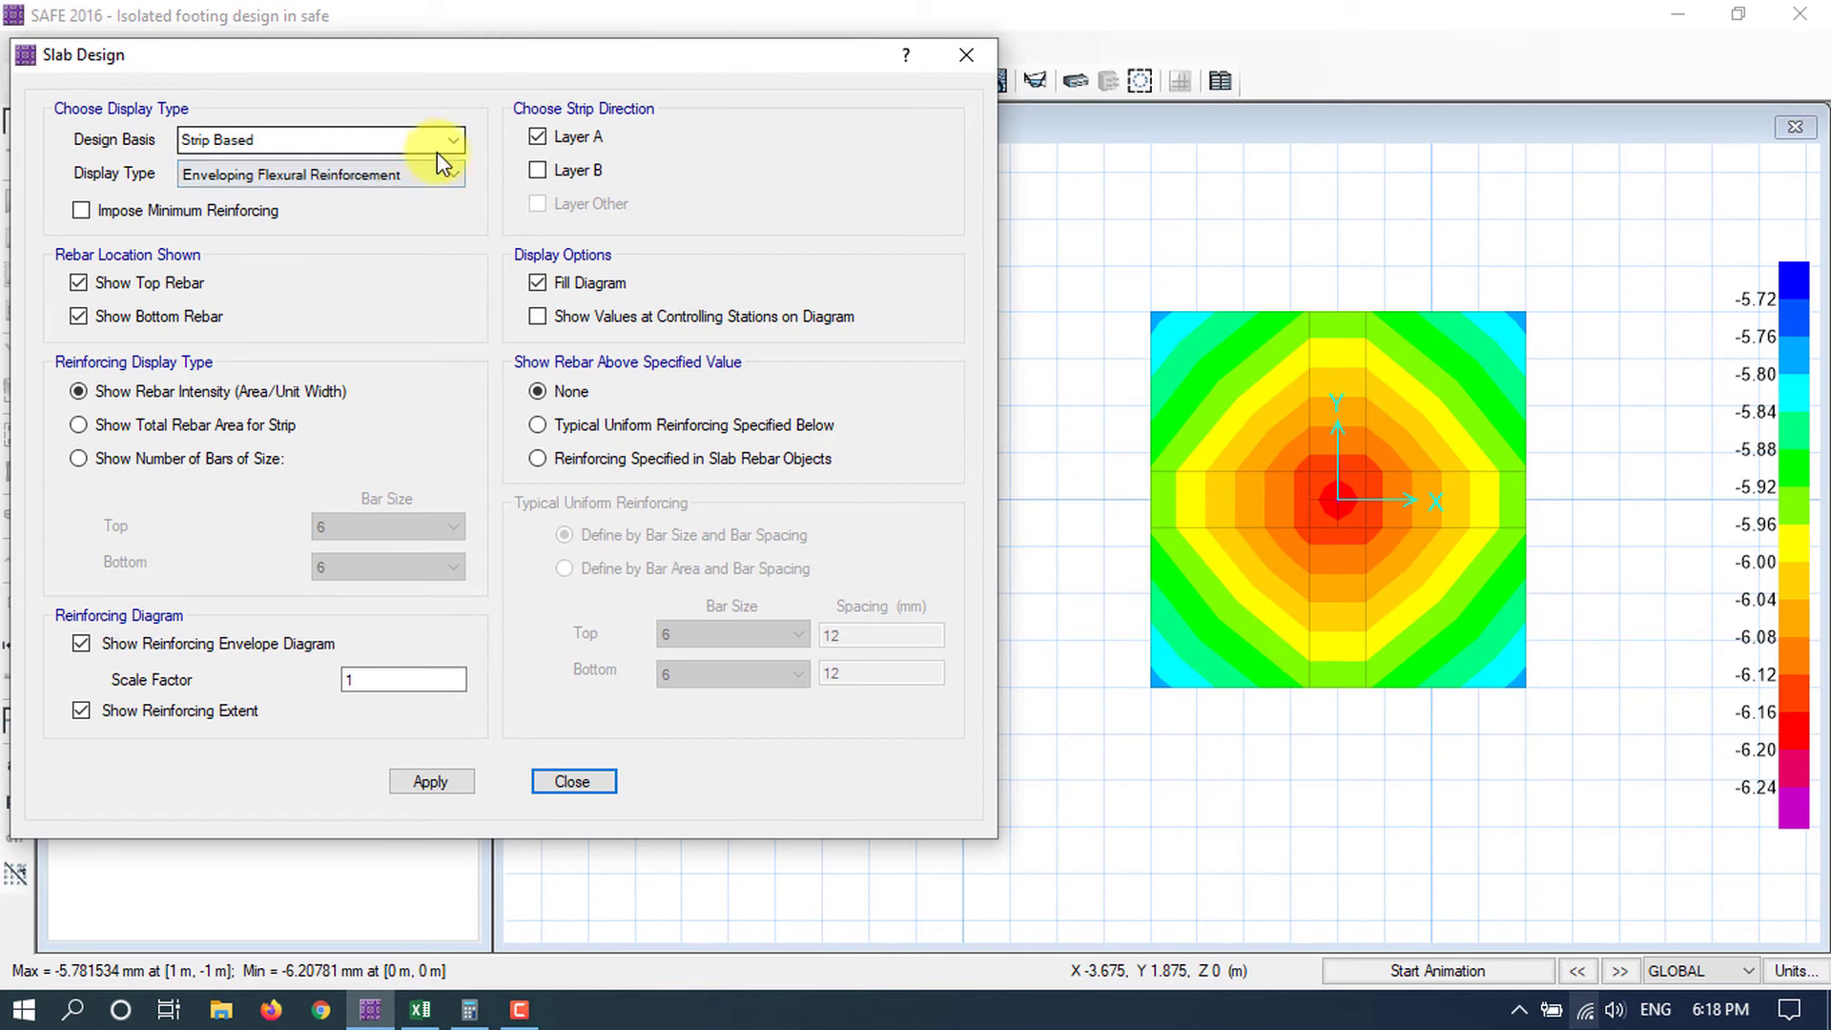
{"action": "left_click", "coordinate": [454, 141]}
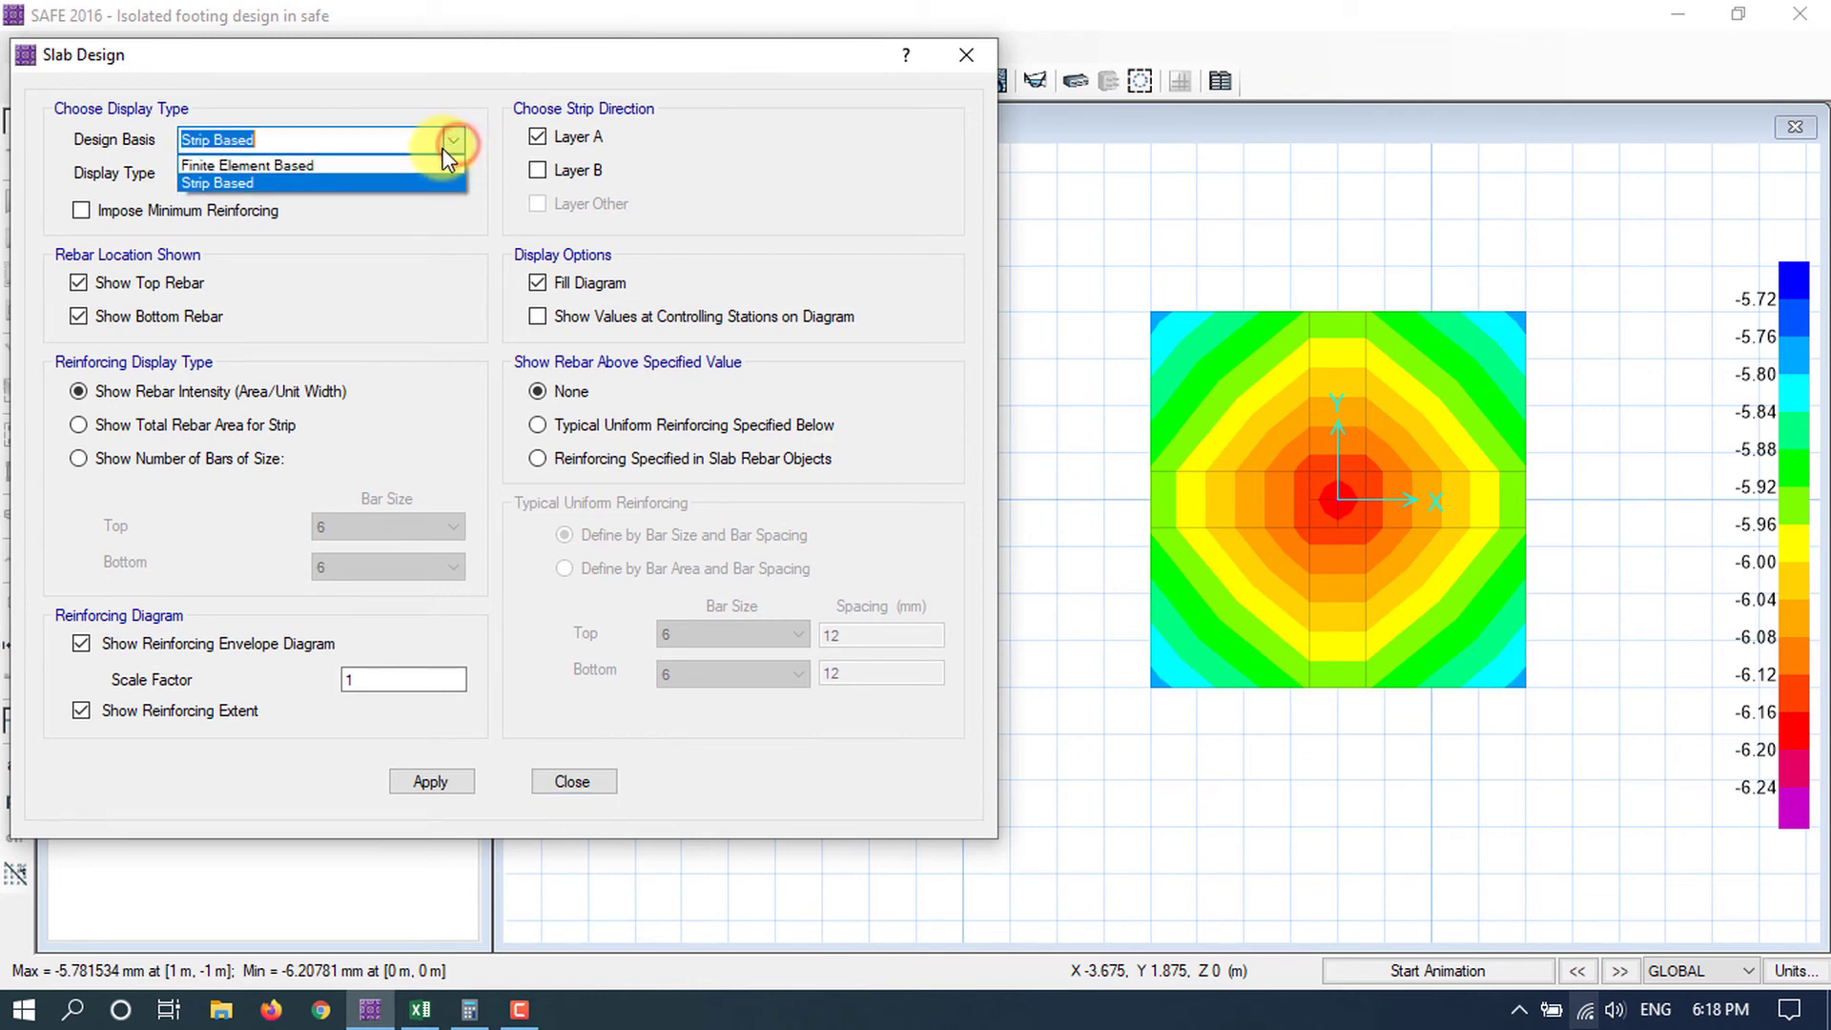
{"action": "left_click", "coordinate": [454, 139]}
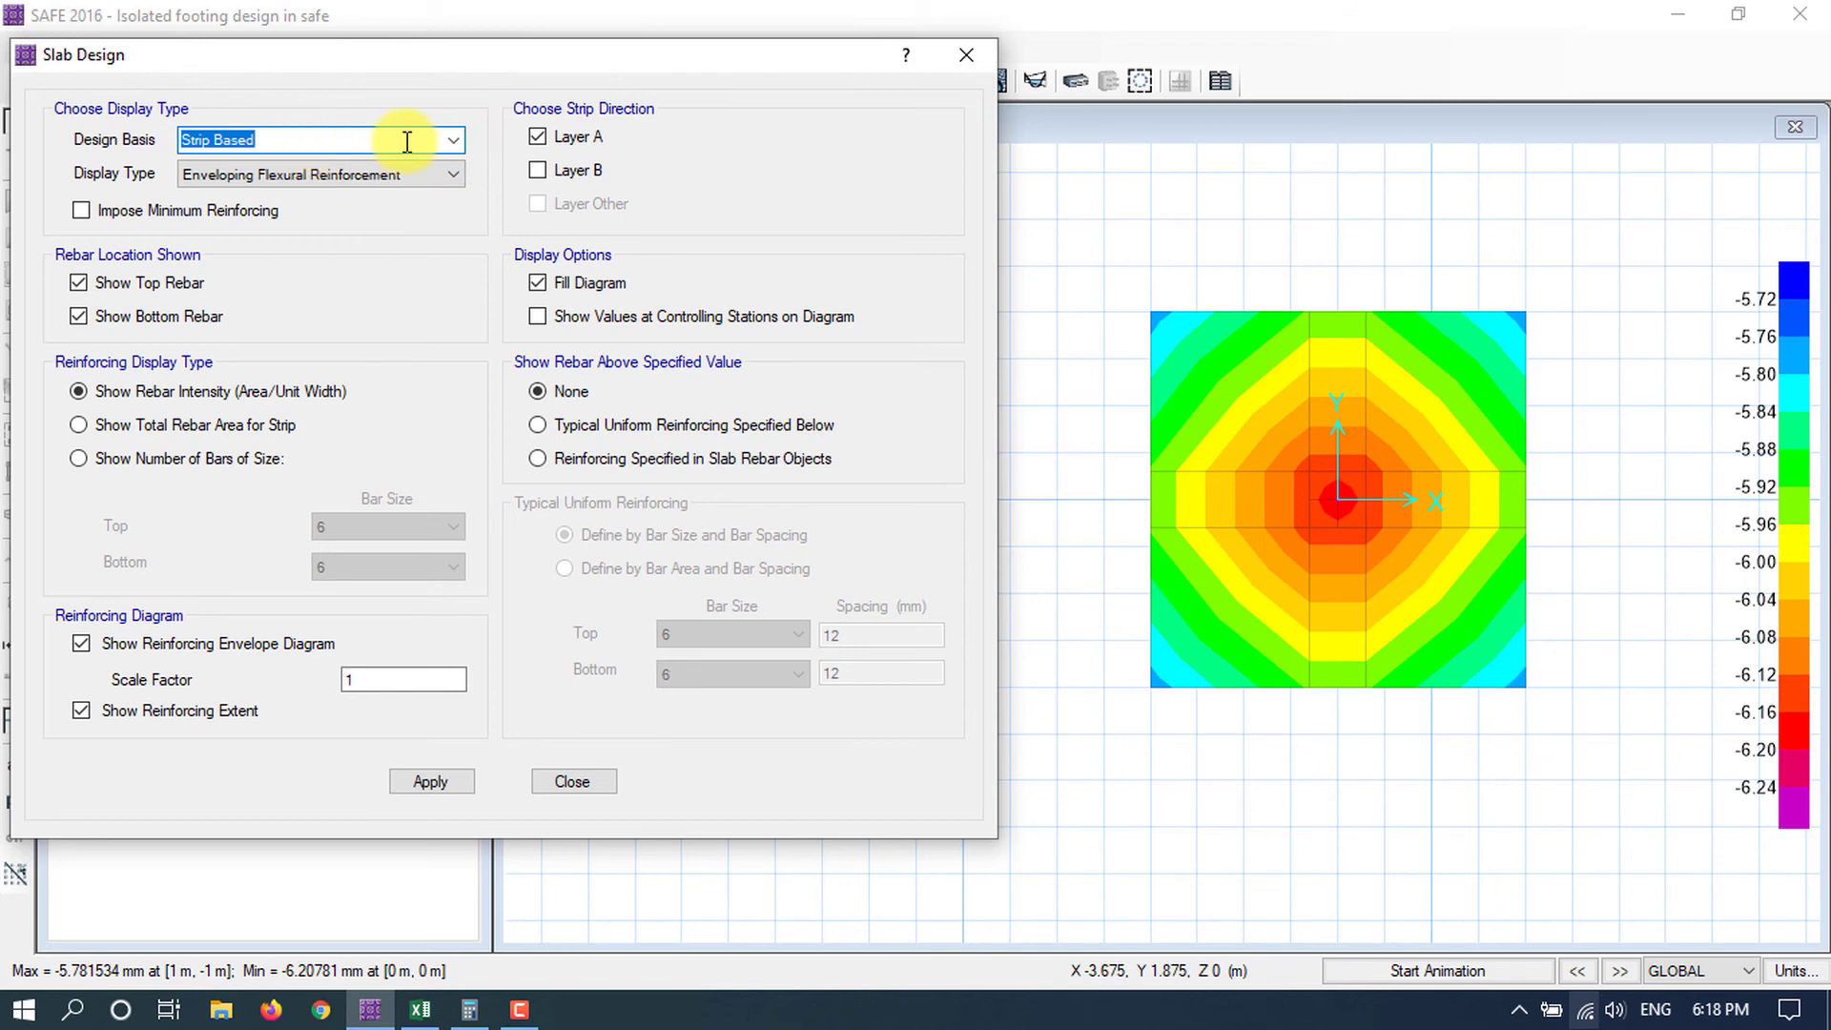
{"action": "left_click", "coordinate": [1514, 495]}
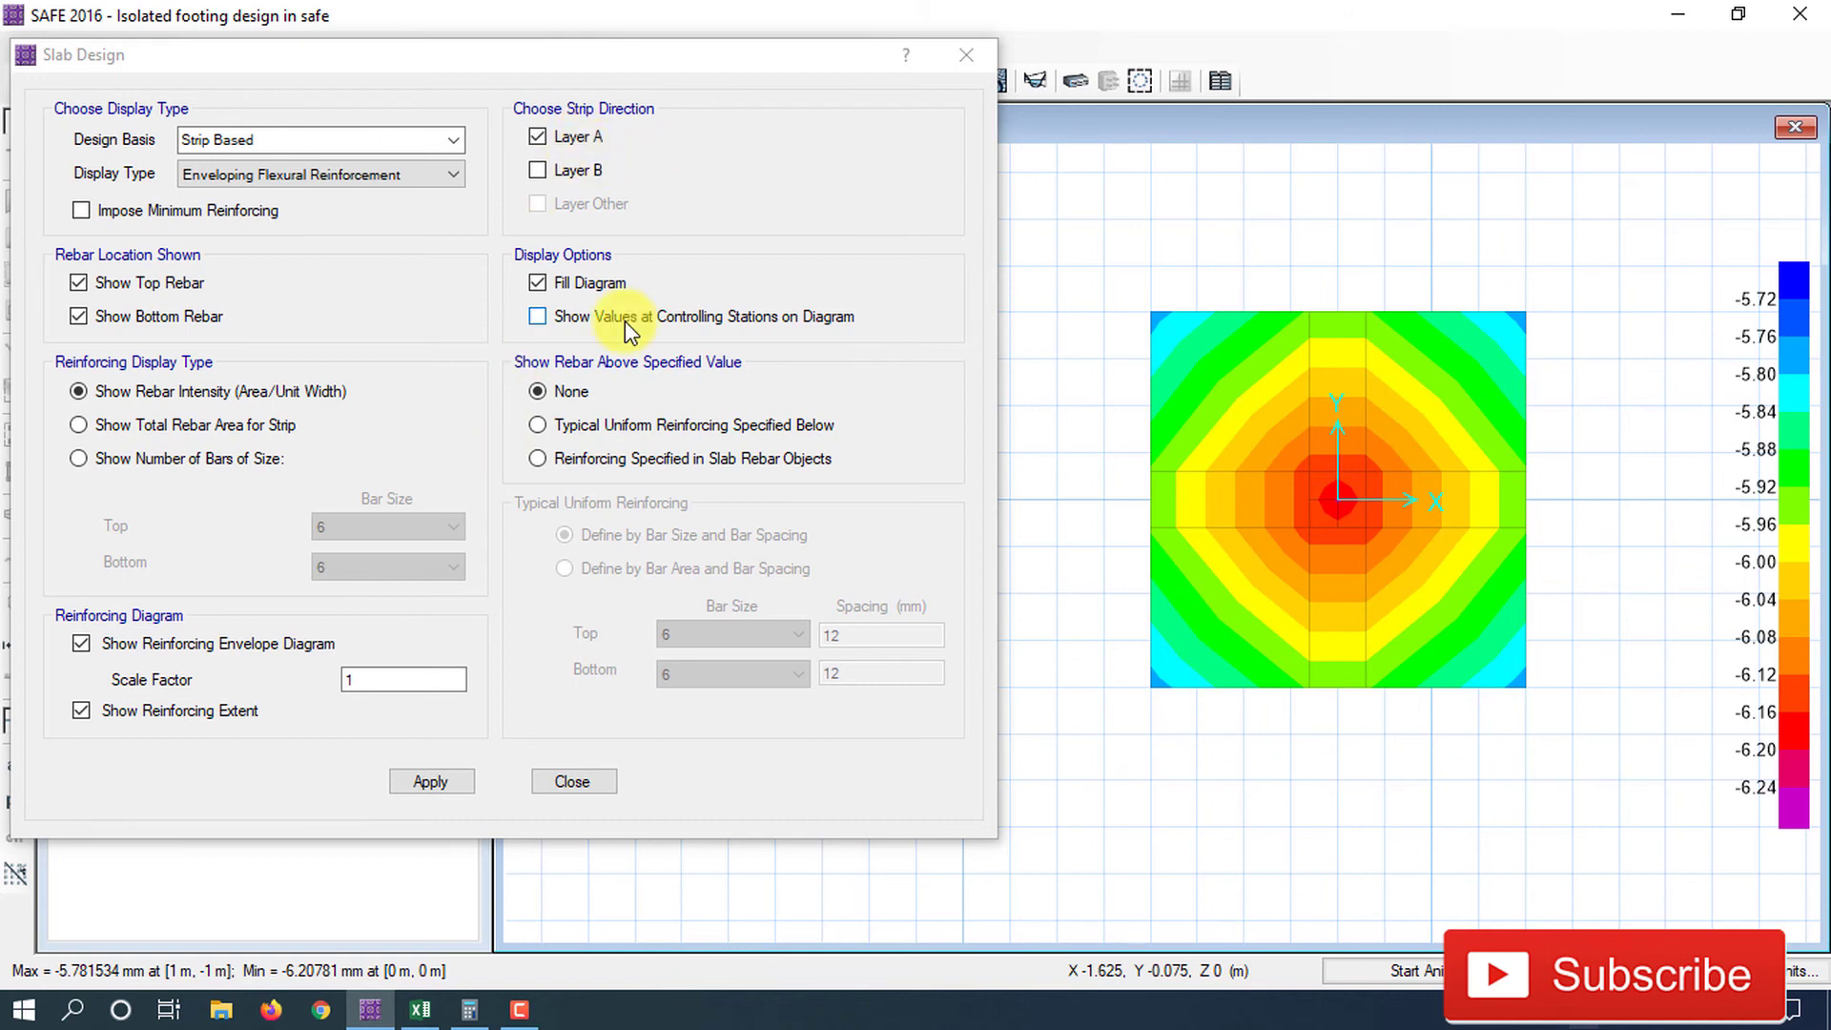
{"action": "left_click", "coordinate": [86, 394]}
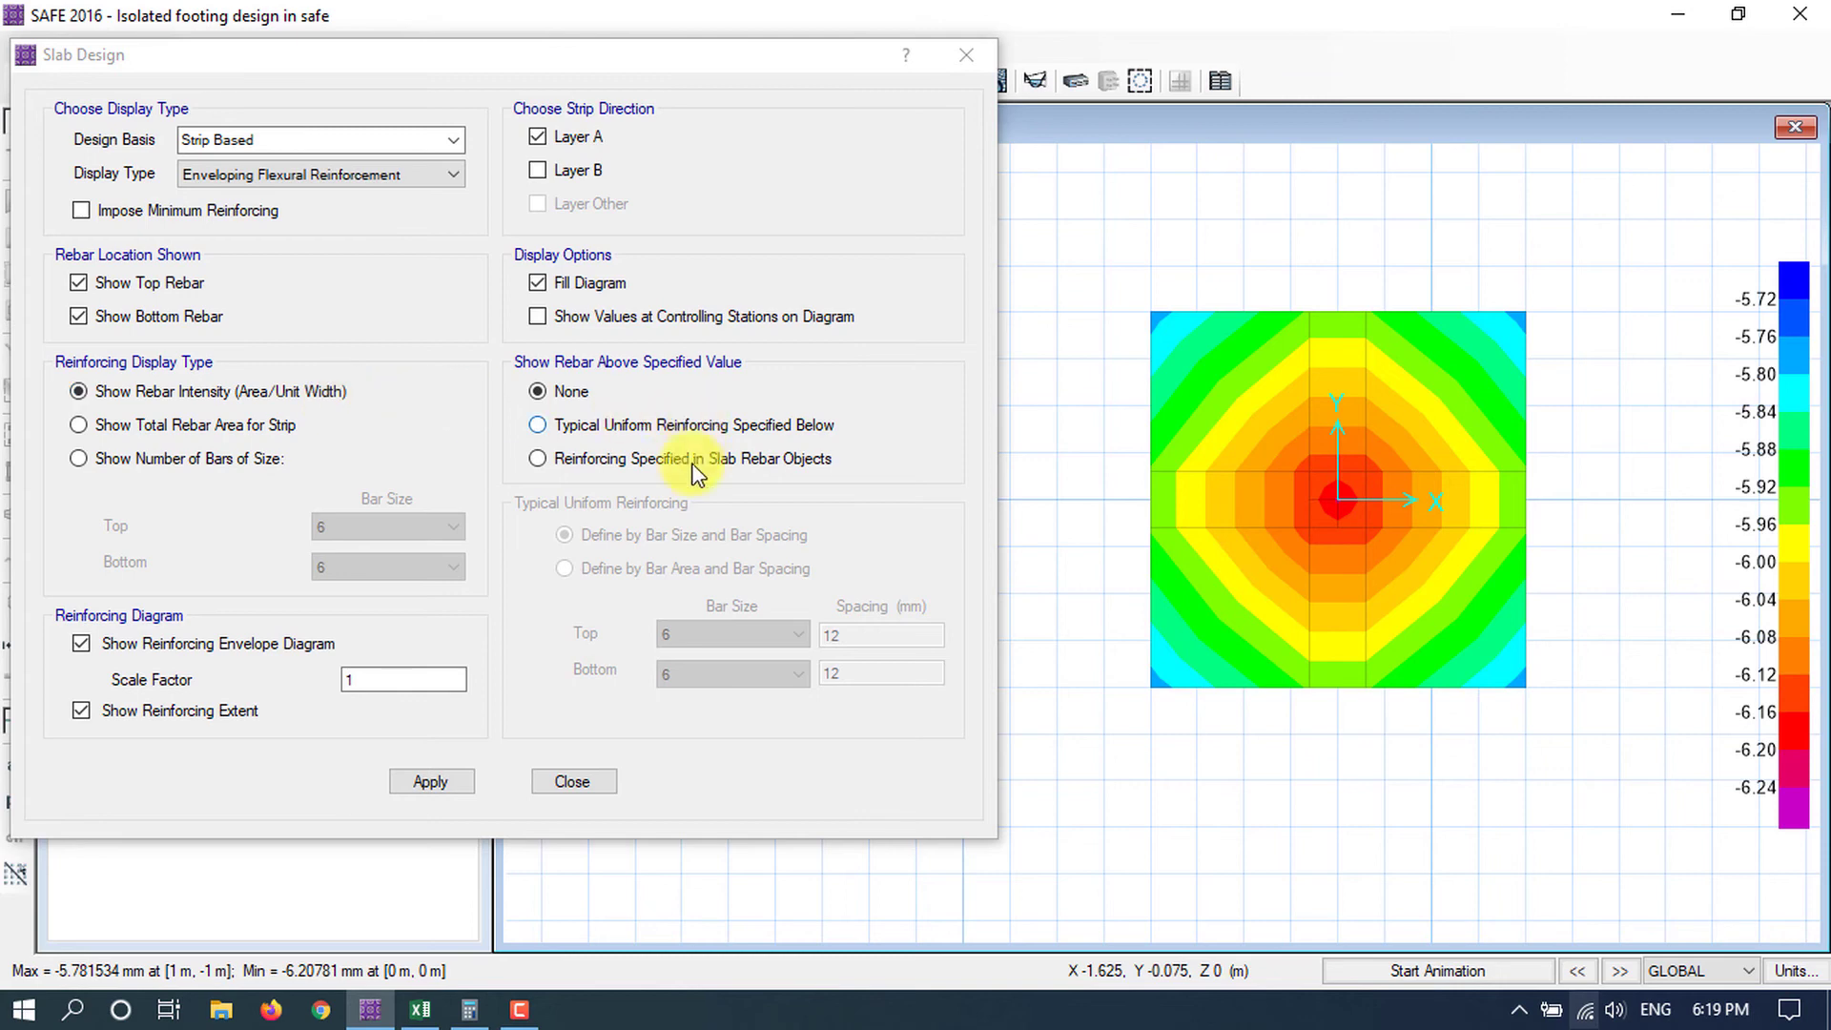
{"action": "left_click", "coordinate": [431, 781]}
{"action": "mouse_move", "coordinate": [1378, 498]}
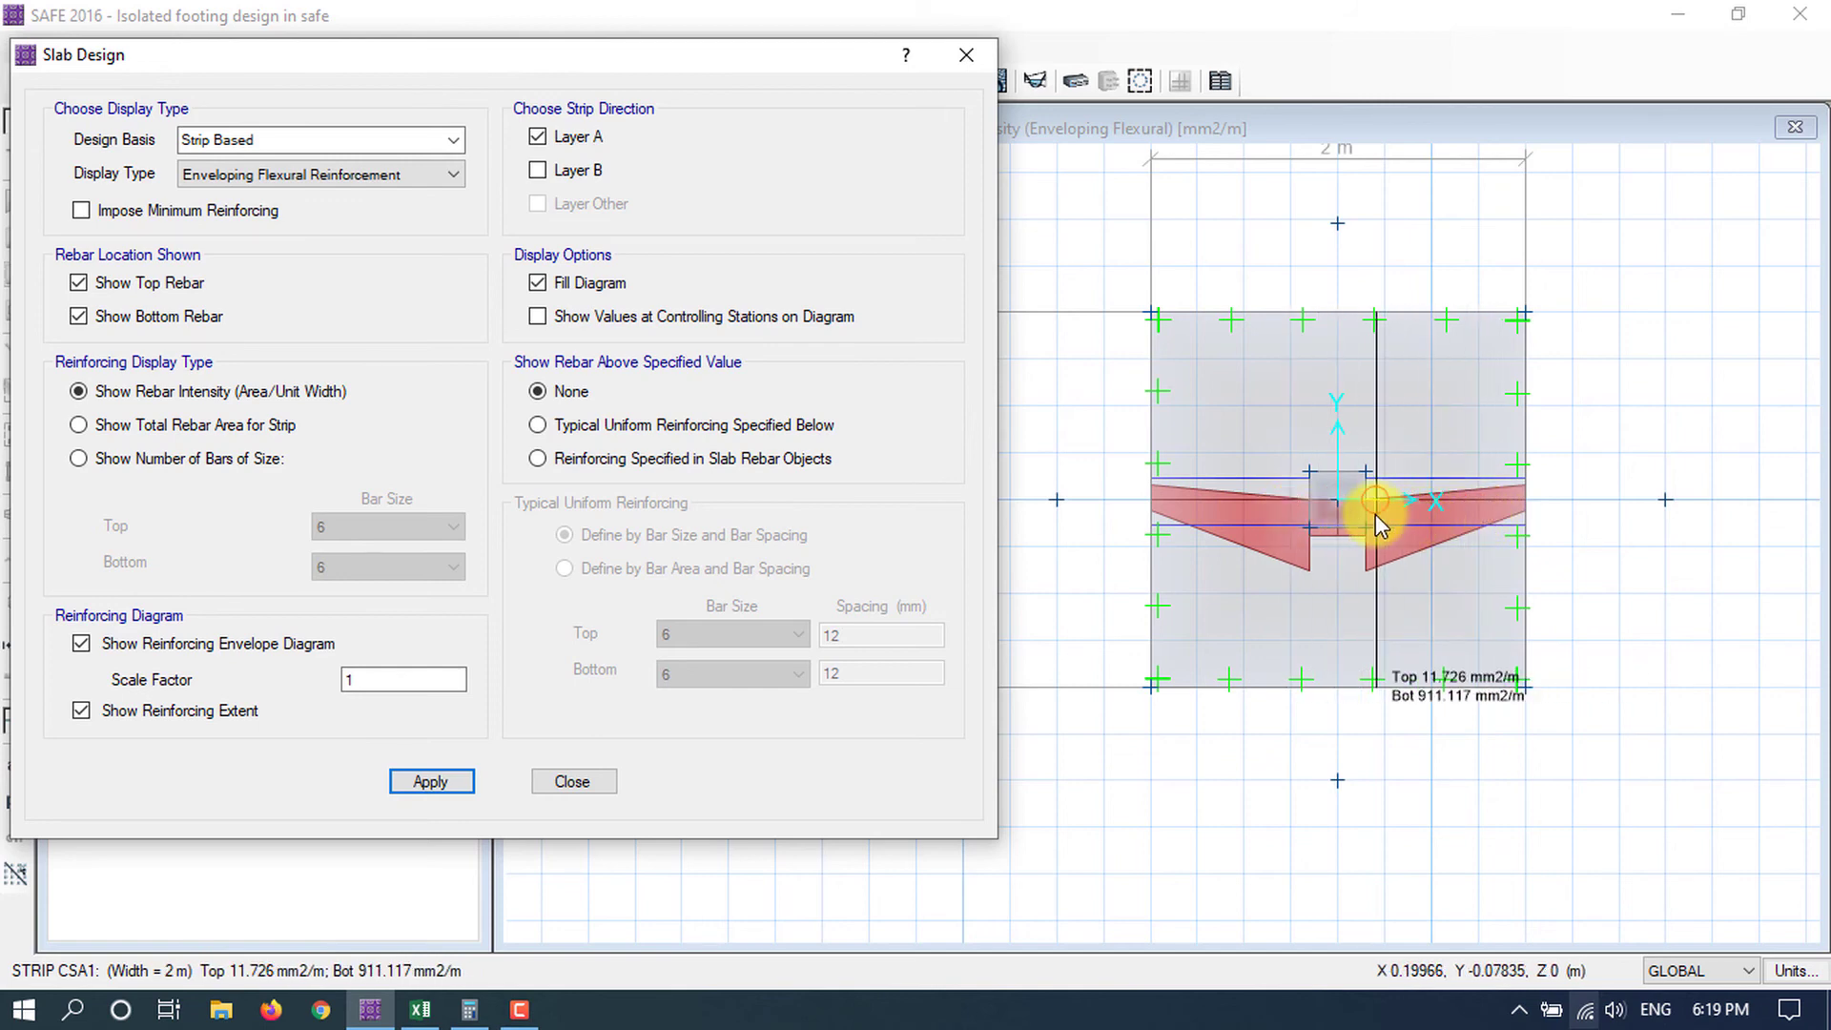
{"action": "left_click", "coordinate": [540, 321]}
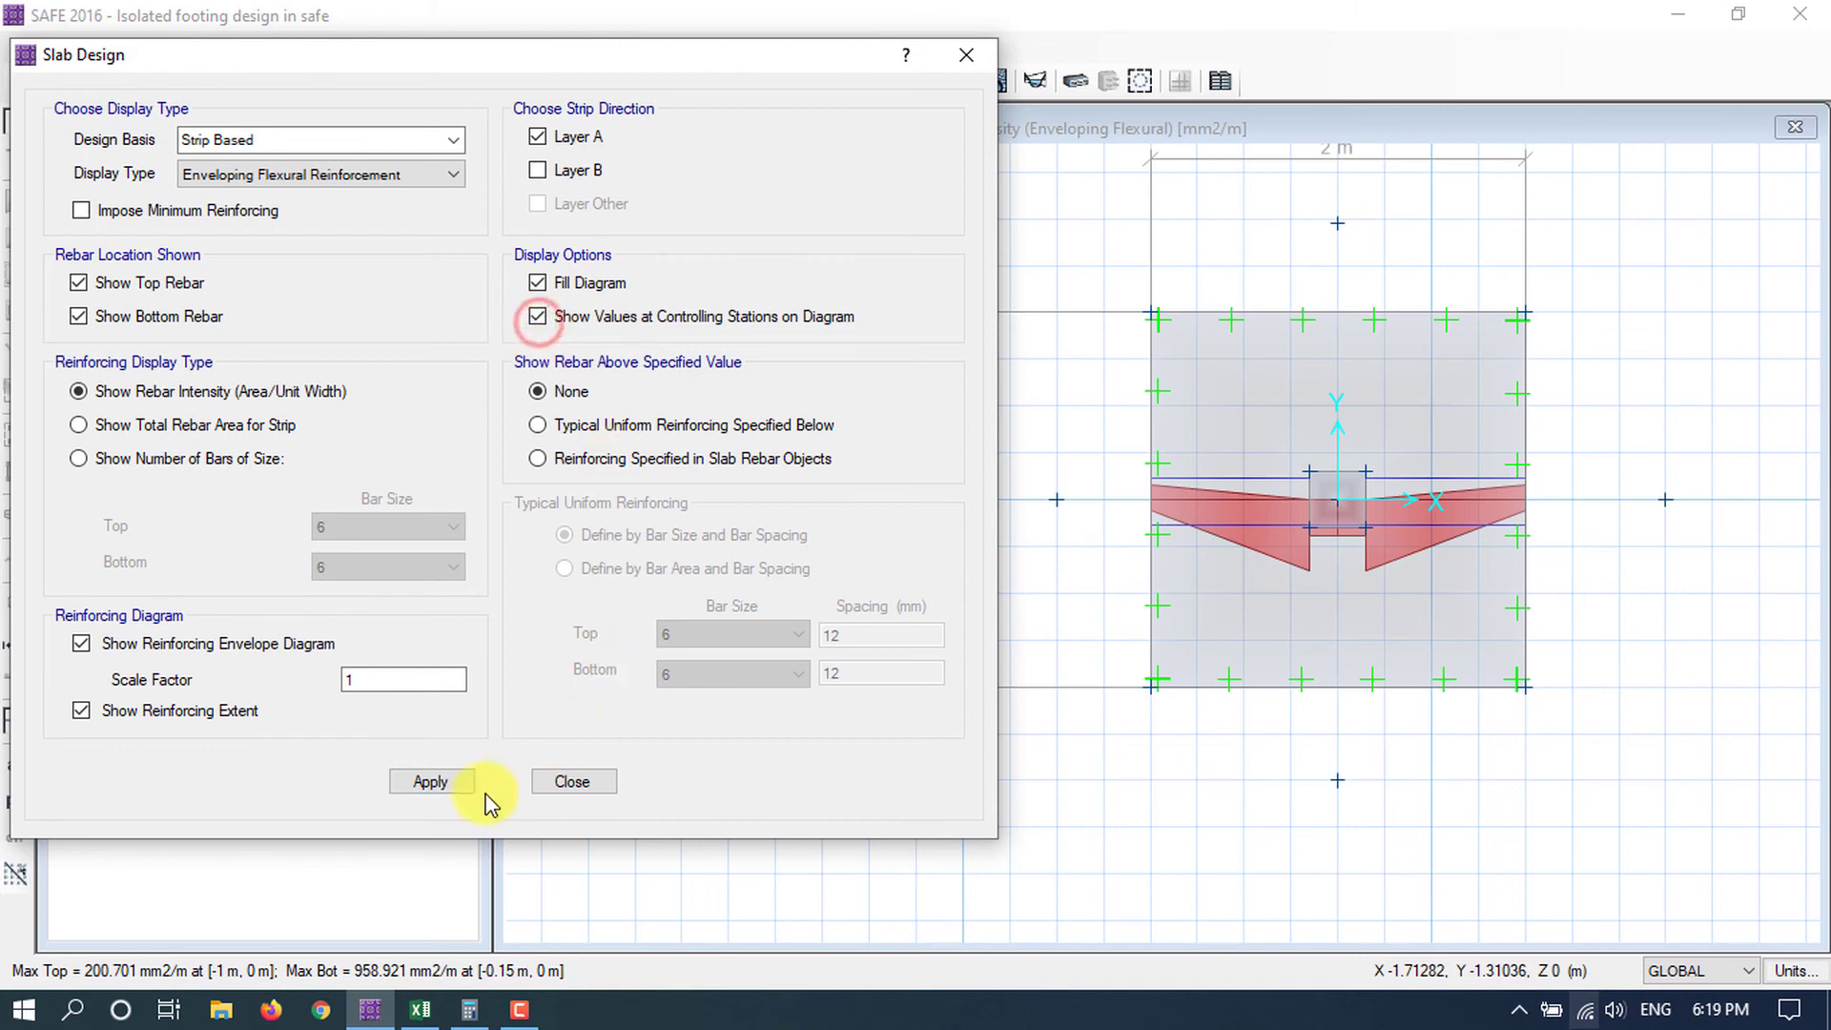
{"action": "left_click", "coordinate": [431, 781]}
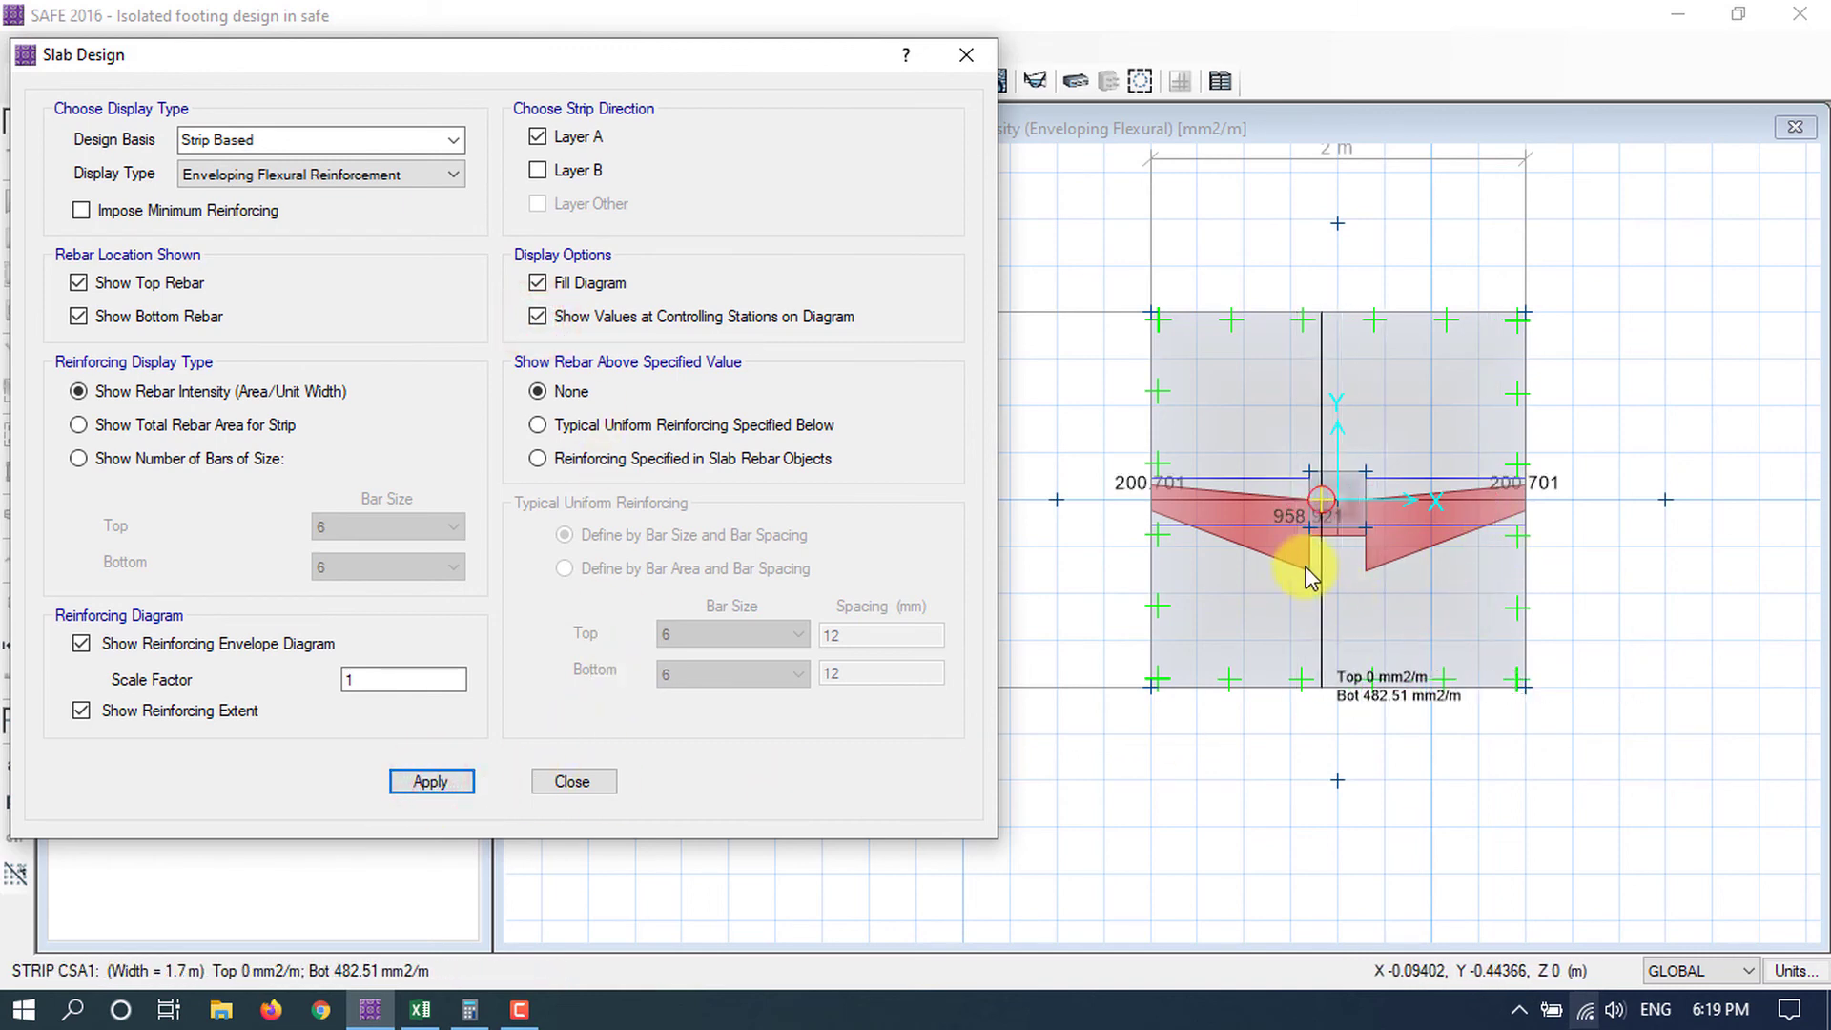